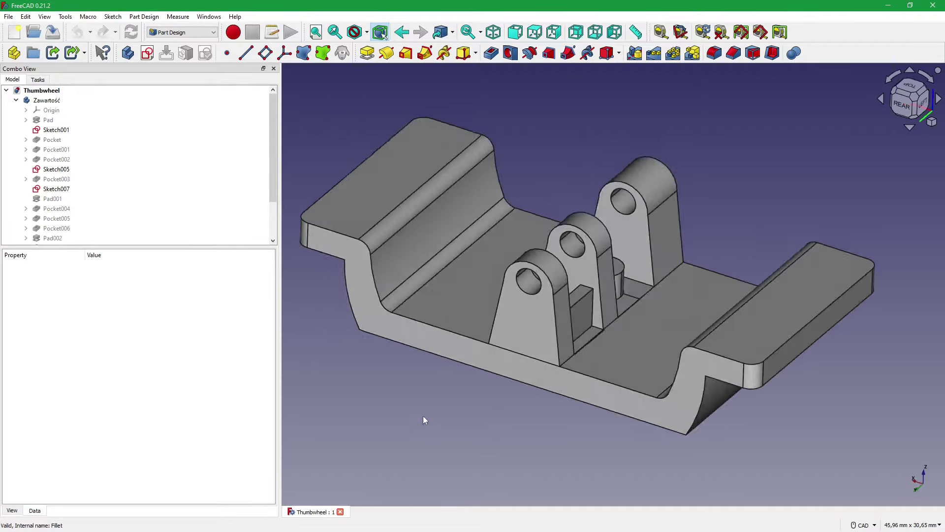
- Orbit the bracket and enlarge the model tree so features through Pad003 are listed
mouse_move(415, 442)
middle_down()
mouse_move(457, 398)
mouse_move(492, 380)
mouse_move(491, 356)
mouse_move(435, 351)
mouse_move(433, 334)
mouse_move(446, 335)
mouse_move(407, 271)
mouse_move(406, 287)
middle_up()
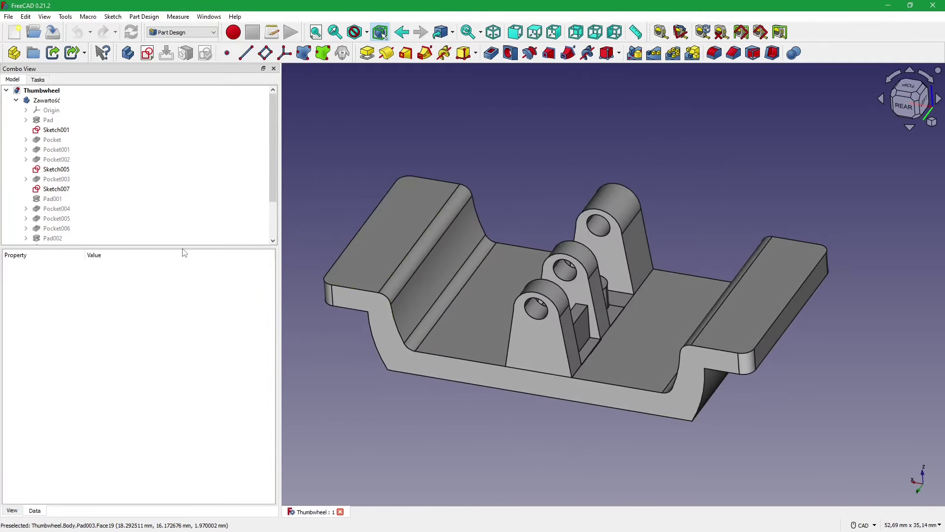
drag(183, 252, 173, 318)
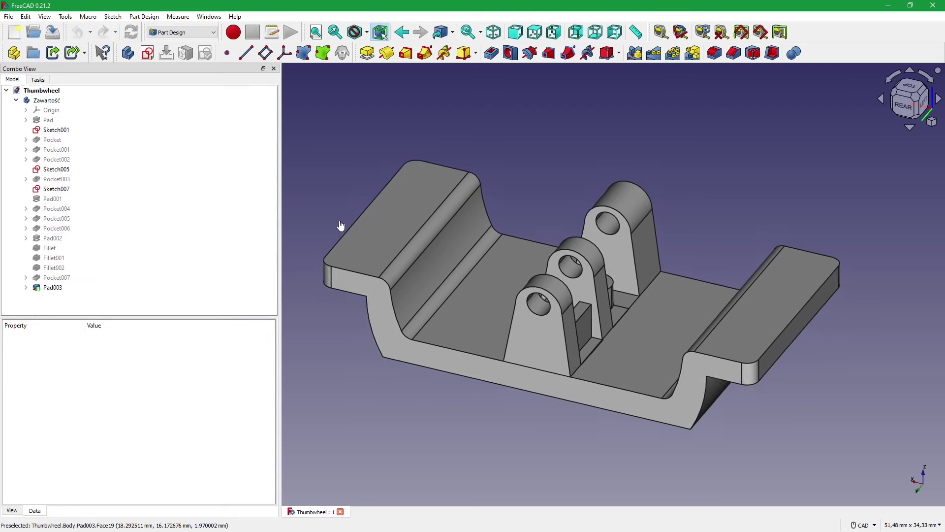
scroll(334, 238, up, 1)
scroll(329, 233, up, 1)
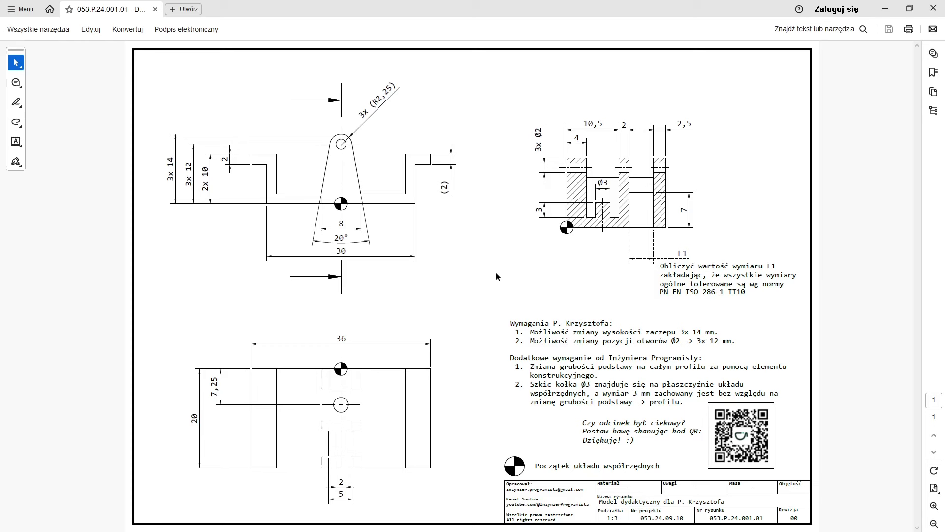
- Bring FreeCAD's Thumbwheel bracket model back in front of Acrobat Reader
click(885, 8)
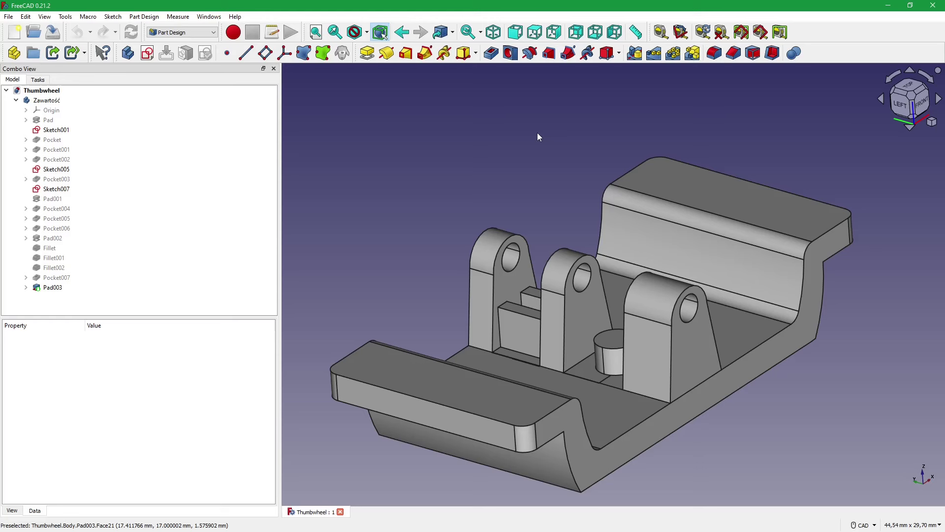
key(1)
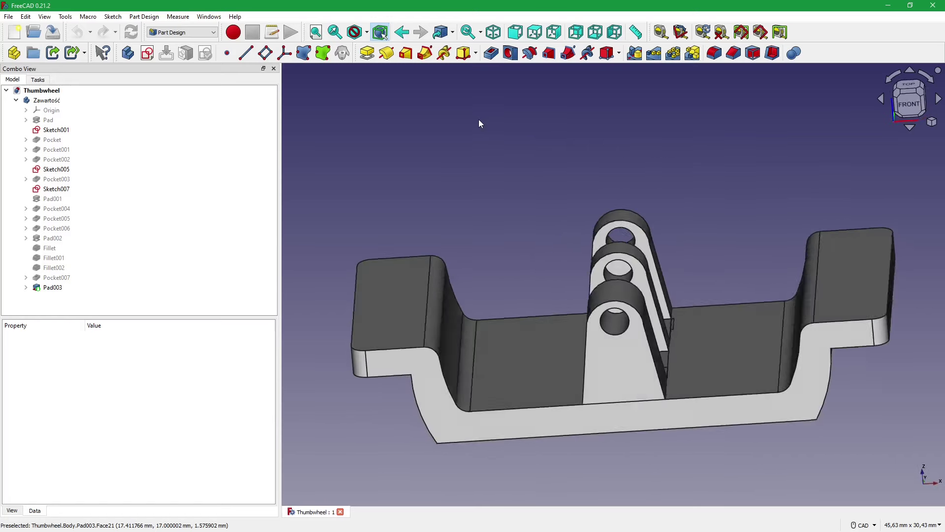
key(0)
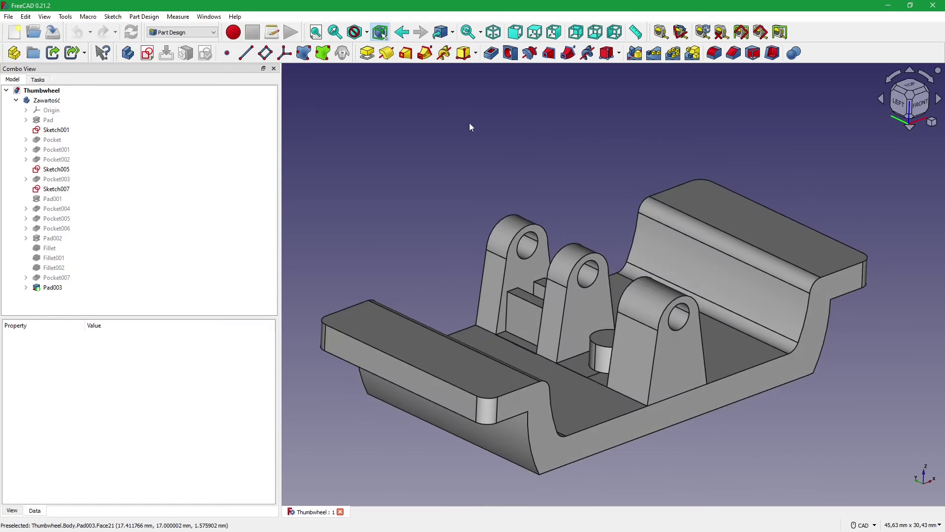
mouse_move(460, 144)
middle_down()
mouse_move(489, 190)
mouse_move(477, 200)
mouse_move(325, 186)
mouse_move(443, 256)
middle_up()
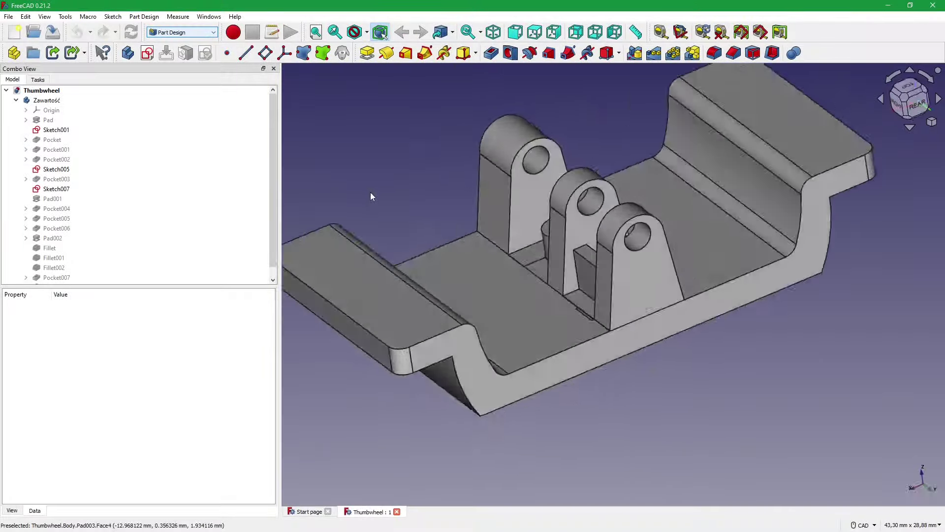
- Expand Pad in the tree to reveal its Sketch, and orbit the bracket to a frontal view
middle_drag(374, 193, 384, 192)
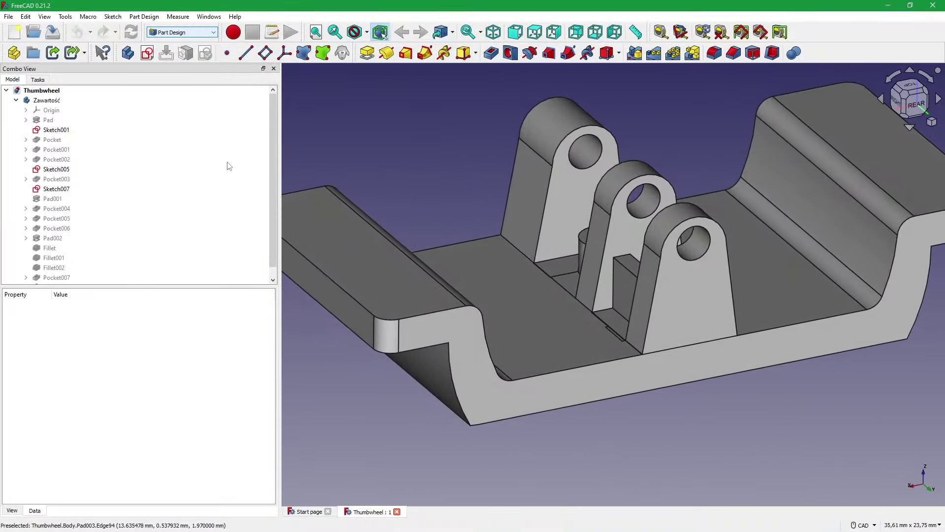
scroll(150, 200, down, 1)
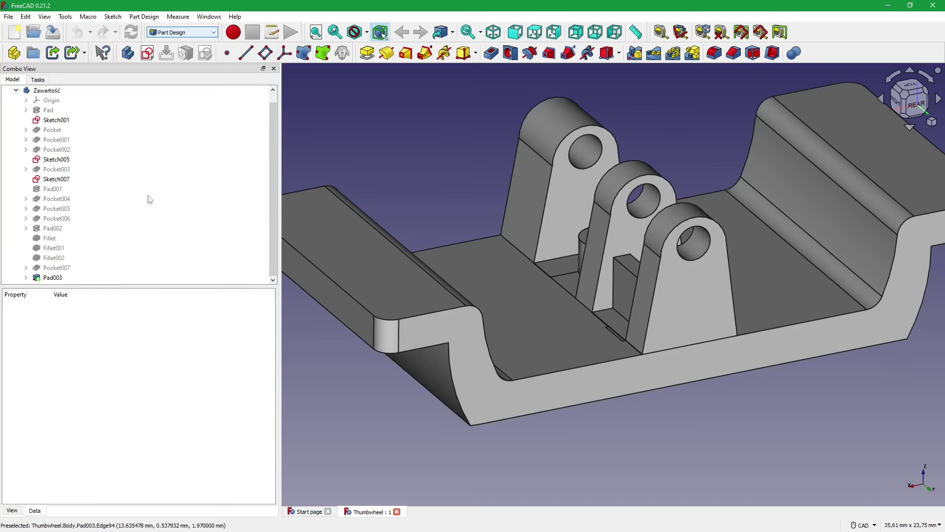
scroll(150, 199, up, 1)
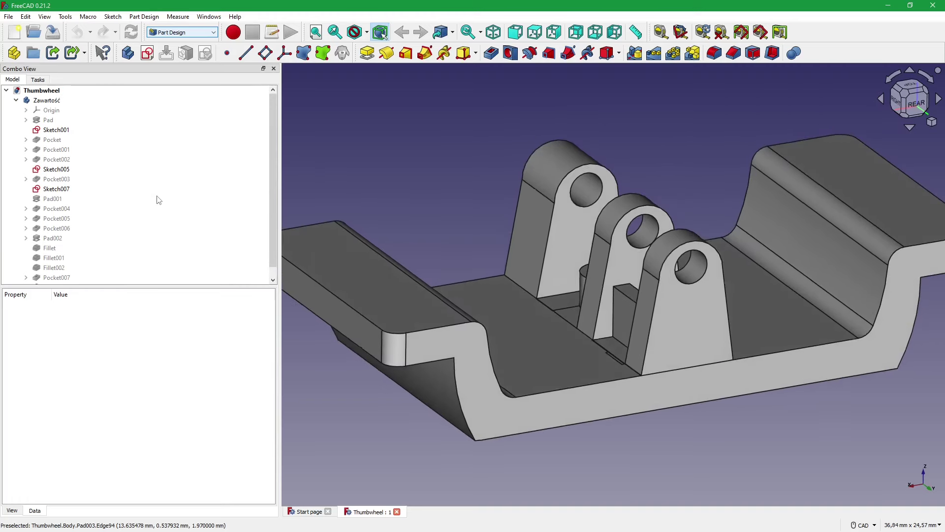
click(26, 120)
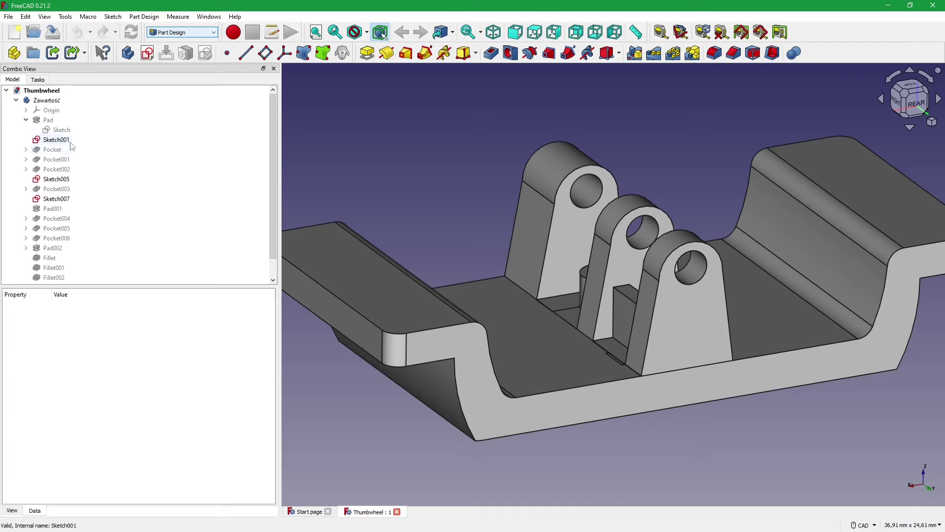
mouse_move(305, 221)
middle_down()
mouse_move(354, 238)
mouse_move(436, 240)
mouse_move(469, 211)
mouse_move(386, 233)
mouse_move(529, 247)
middle_up()
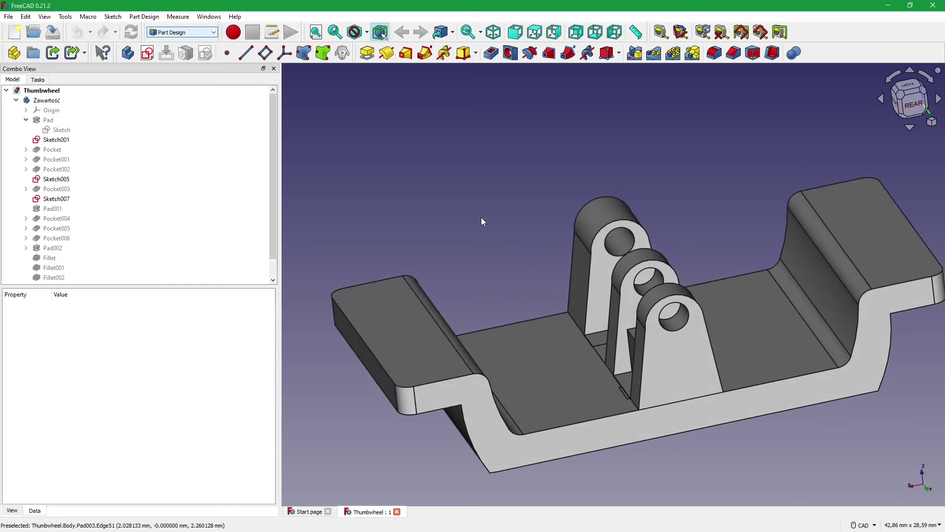
mouse_move(478, 219)
middle_down()
mouse_move(683, 350)
mouse_move(565, 317)
mouse_move(610, 250)
mouse_move(612, 232)
mouse_move(581, 226)
middle_up()
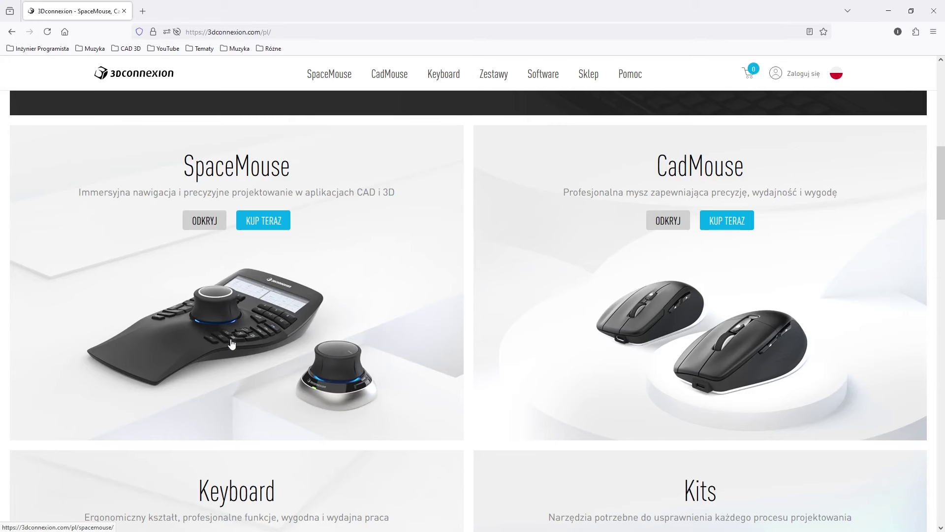
- Scroll through the 3Dconnexion page's SpaceMouse and CadMouse product sections
scroll(231, 348, up, 1)
scroll(254, 365, up, 2)
scroll(256, 367, up, 4)
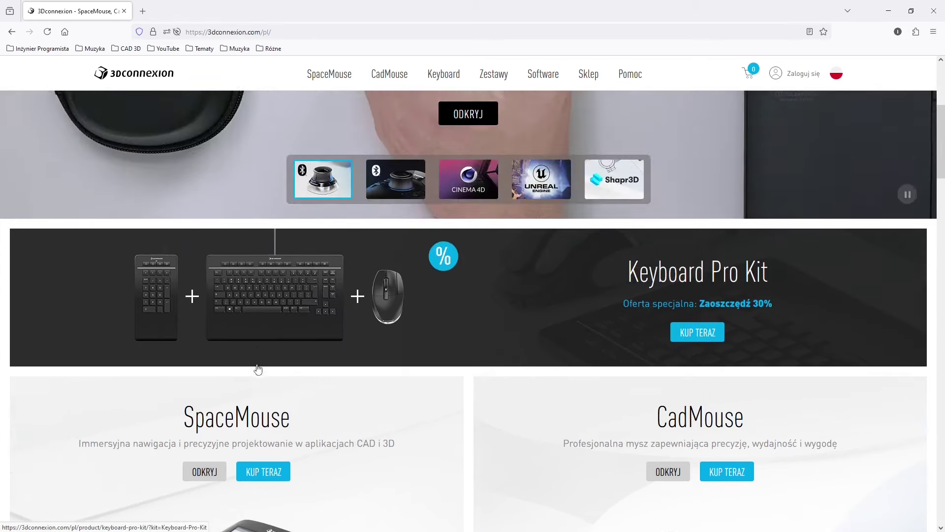
scroll(247, 376, up, 3)
scroll(247, 377, down, 4)
scroll(248, 372, down, 5)
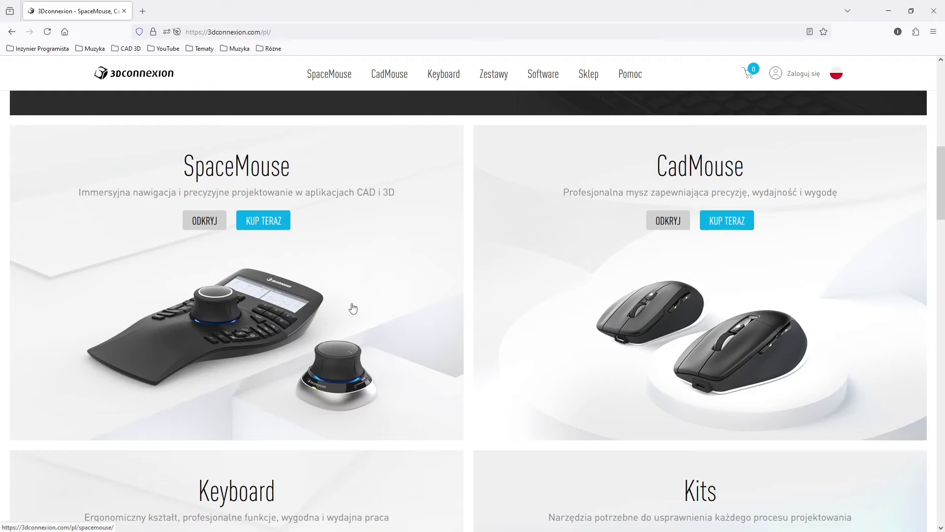
scroll(373, 314, down, 3)
scroll(375, 311, down, 3)
scroll(375, 311, up, 4)
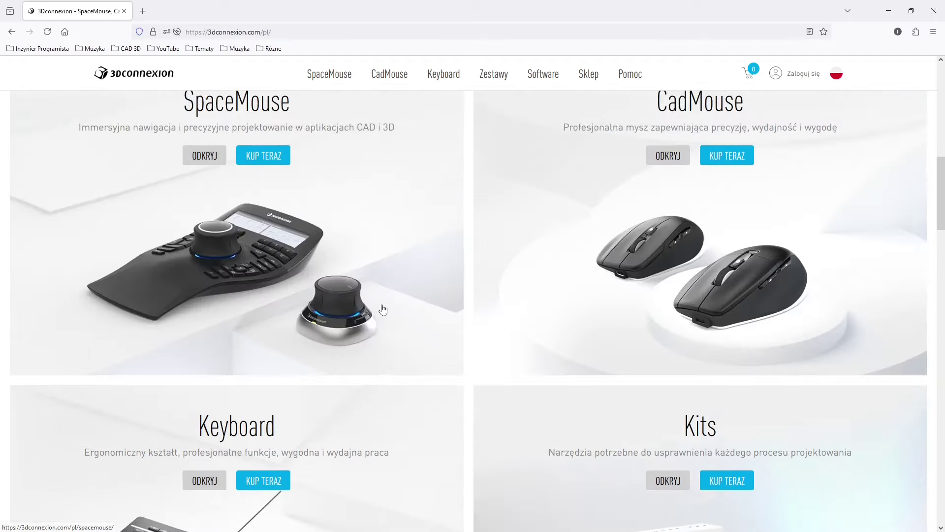
scroll(380, 311, up, 7)
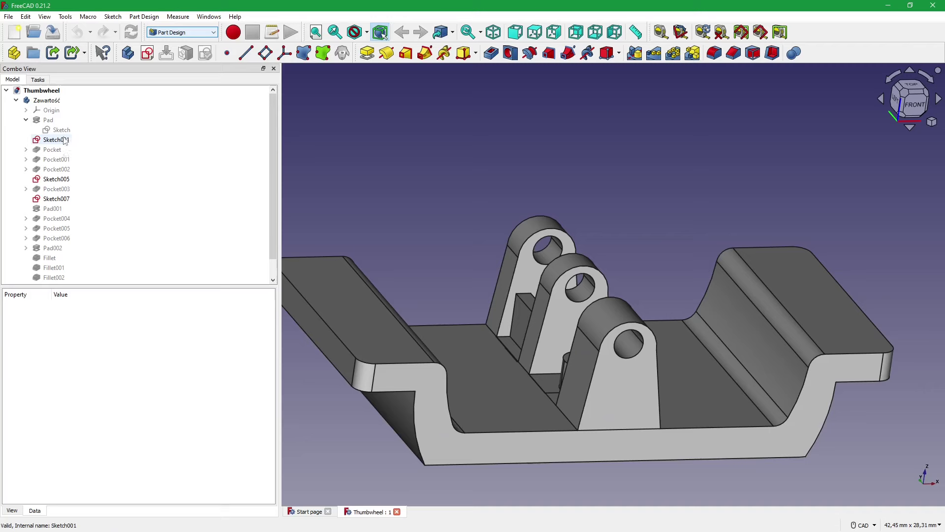
- Set Pad as the body's tip and open its base Sketch for editing
right_click(48, 124)
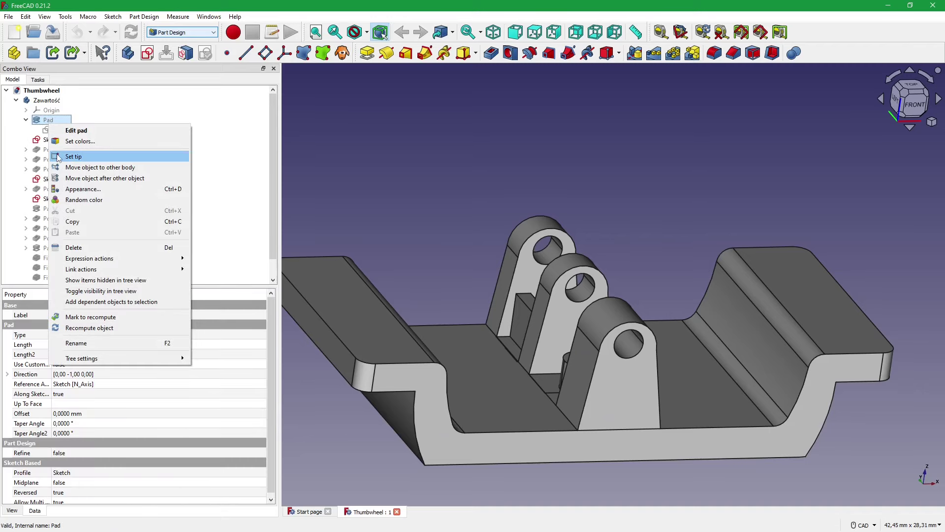
click(73, 156)
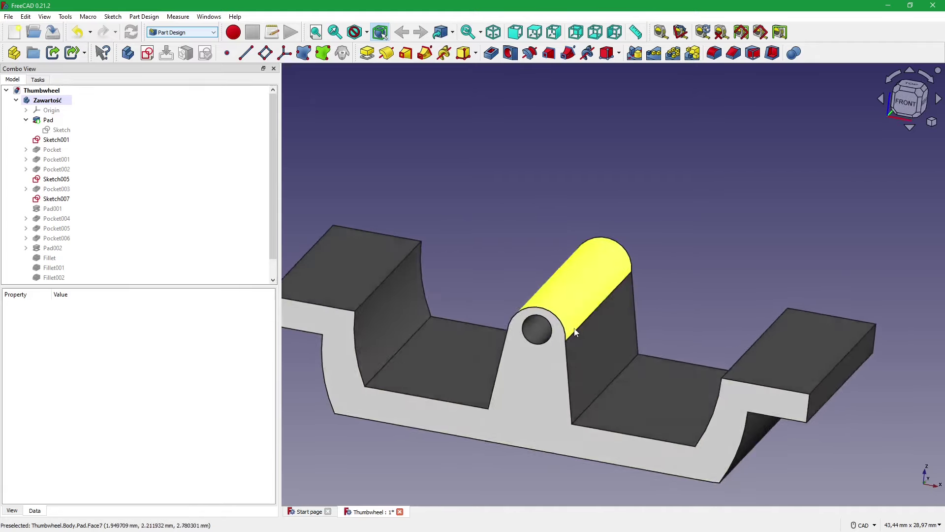
right_click(55, 129)
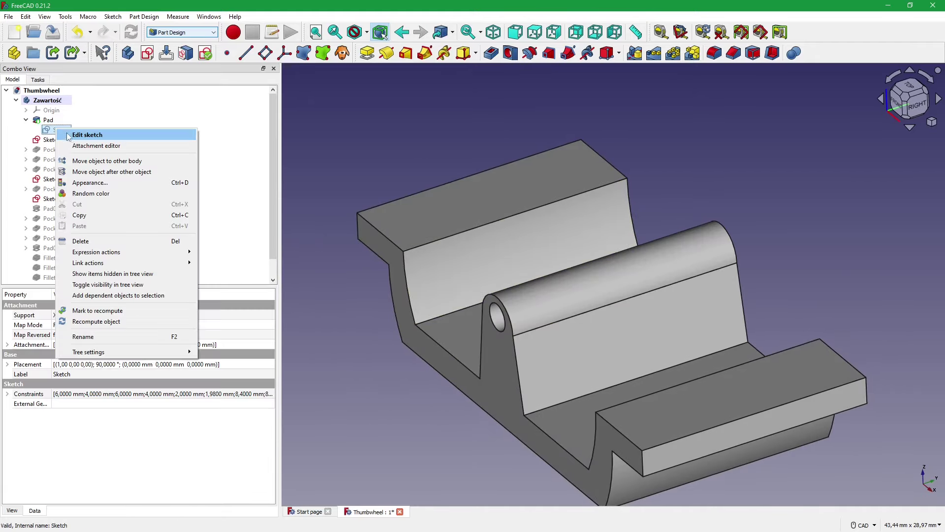
click(84, 135)
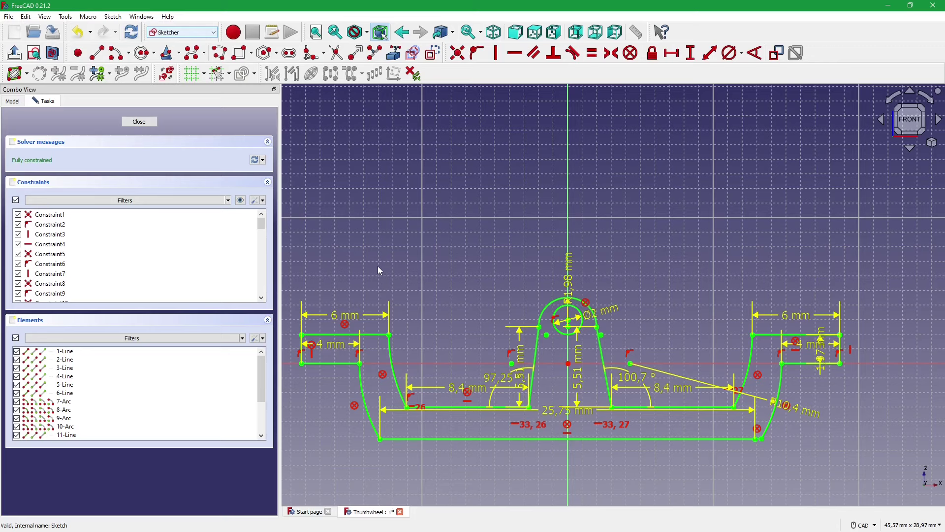
- Move the 8,4 mm dimension above the sketch, R1,98/Ø2 labels upper right, left 5,51 mm leftward
scroll(380, 266, down, 1)
scroll(387, 261, down, 1)
scroll(394, 258, down, 1)
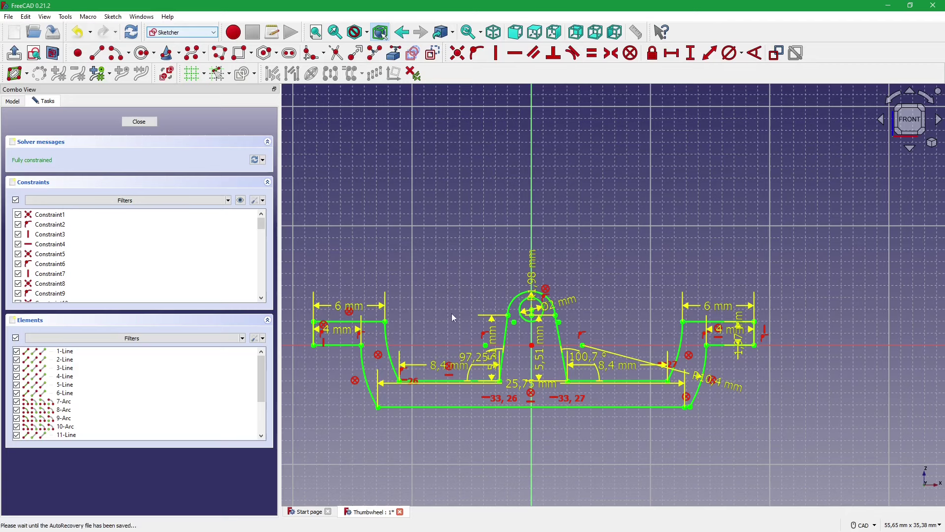
drag(437, 365, 443, 263)
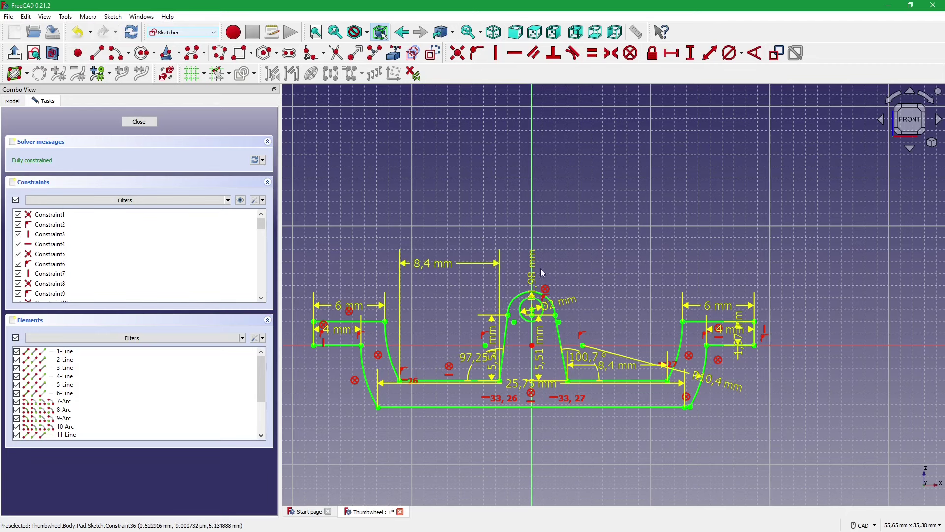
drag(541, 272, 583, 268)
drag(556, 301, 622, 288)
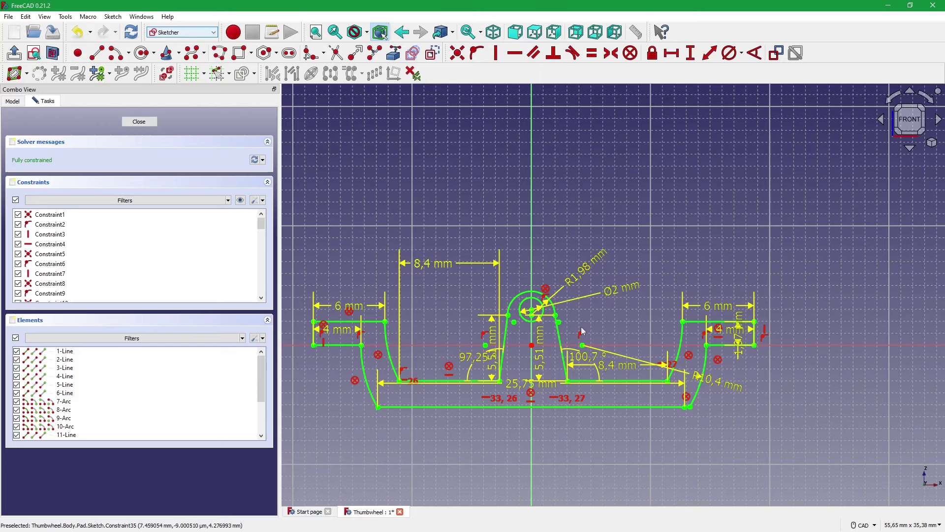
drag(493, 335, 442, 335)
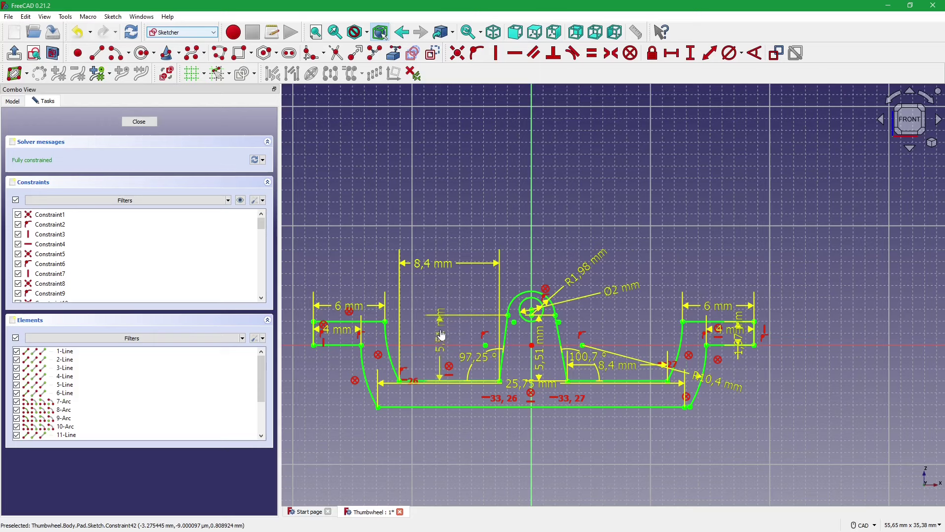
- Move the right 5,51 mm dimension outward and nudge the 100,7° and 97,25° angle labels down
scroll(542, 359, up, 1)
scroll(546, 354, up, 1)
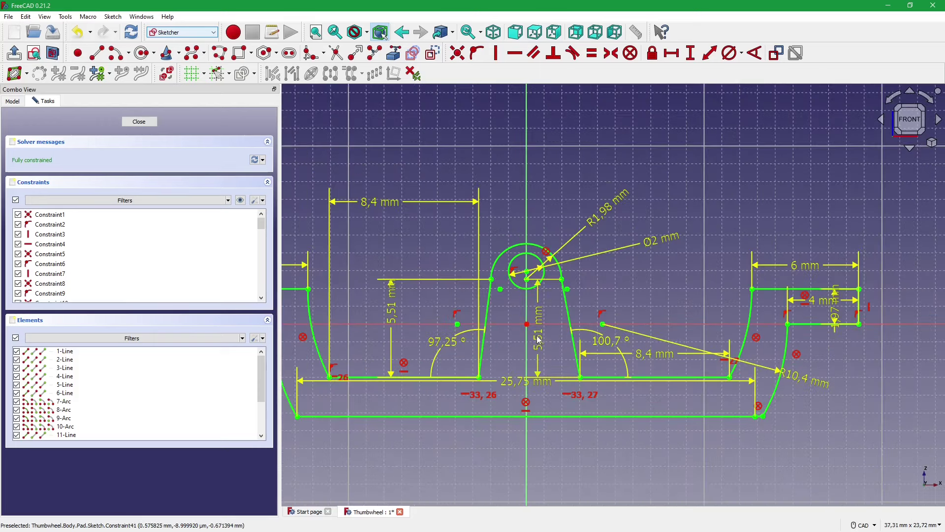
drag(538, 340, 669, 309)
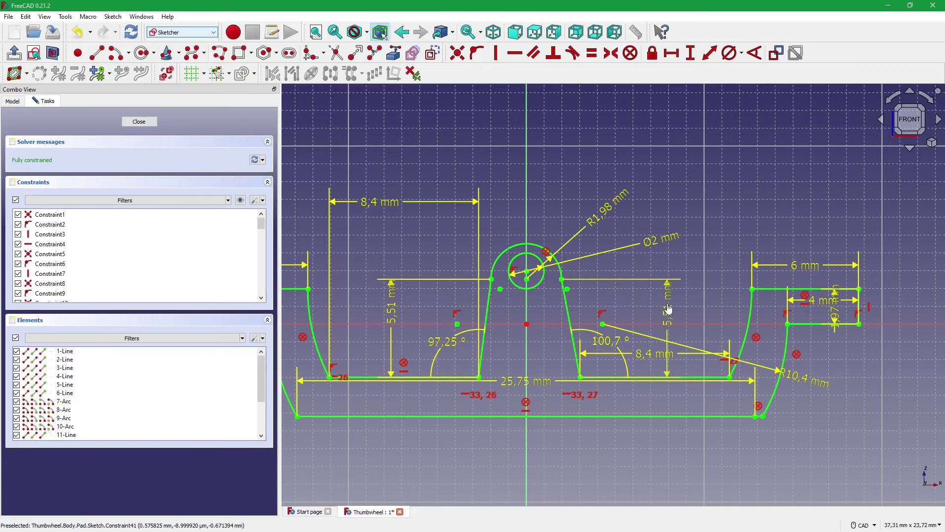
scroll(668, 308, down, 1)
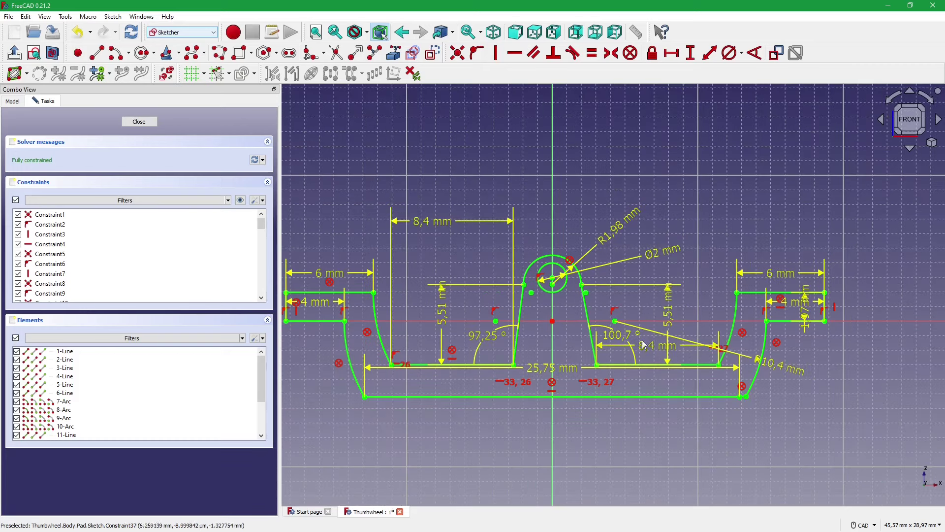
scroll(618, 338, up, 1)
drag(619, 338, 620, 342)
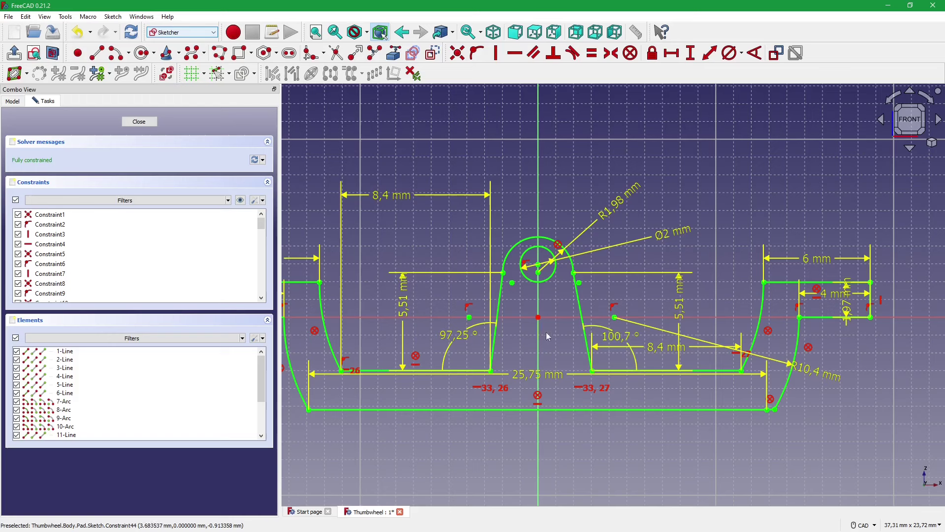
mouse_move(455, 344)
mouse_down()
mouse_move(460, 351)
mouse_move(453, 346)
mouse_up()
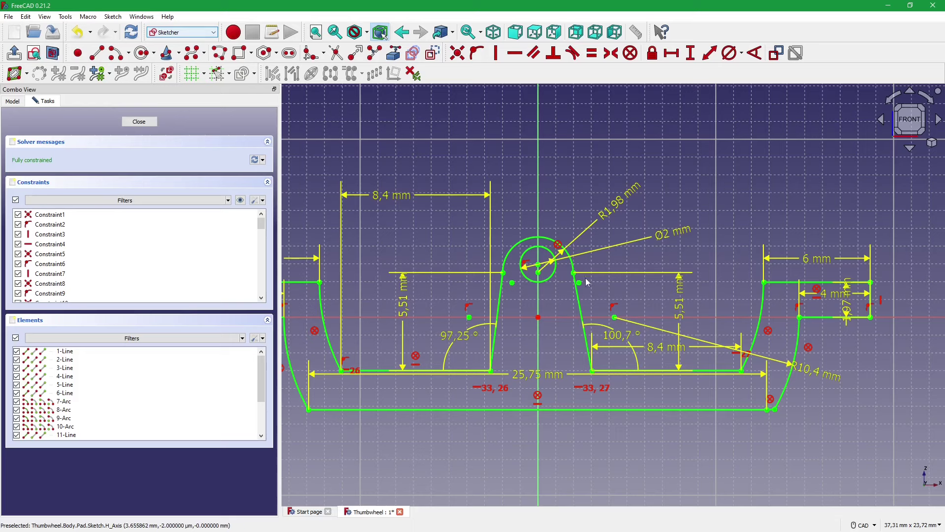
- Zoom in and select the lug's top arc to inspect it
scroll(572, 273, up, 1)
scroll(568, 274, up, 2)
scroll(566, 275, up, 3)
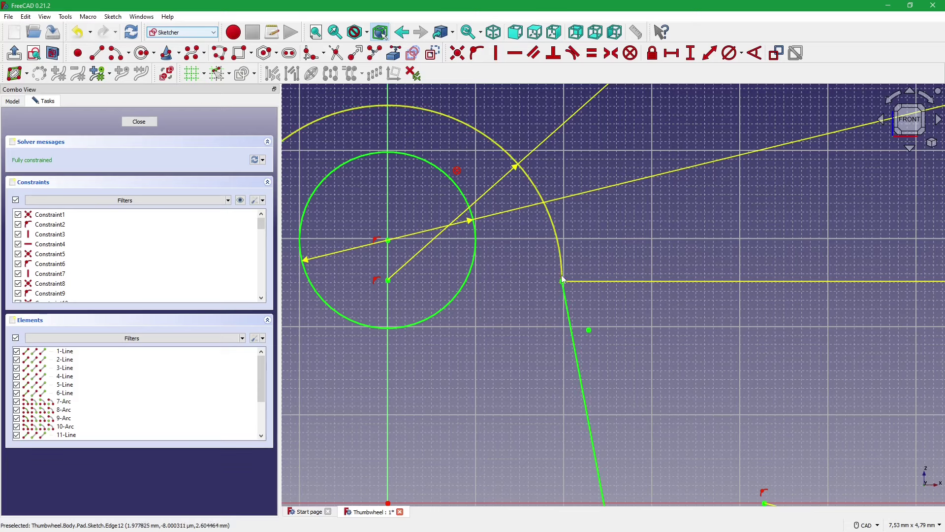
scroll(564, 283, down, 2)
scroll(566, 290, down, 2)
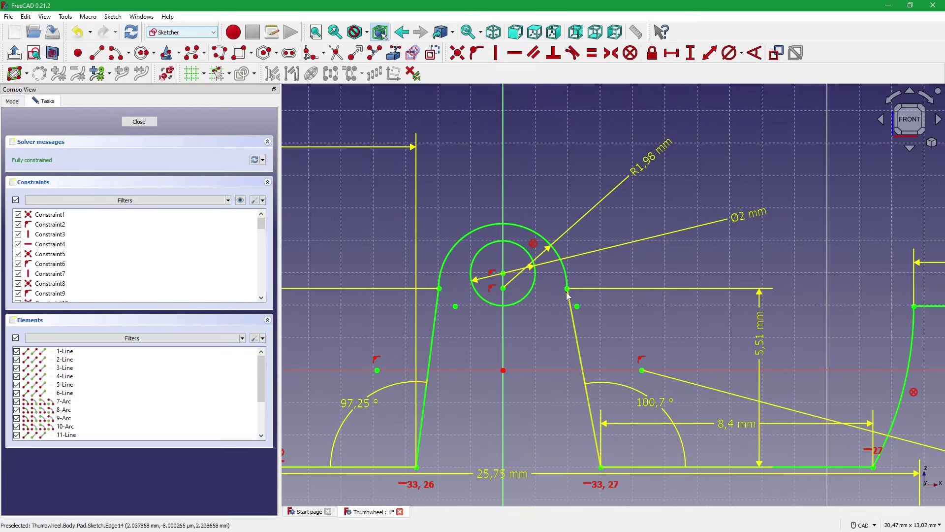
click(568, 275)
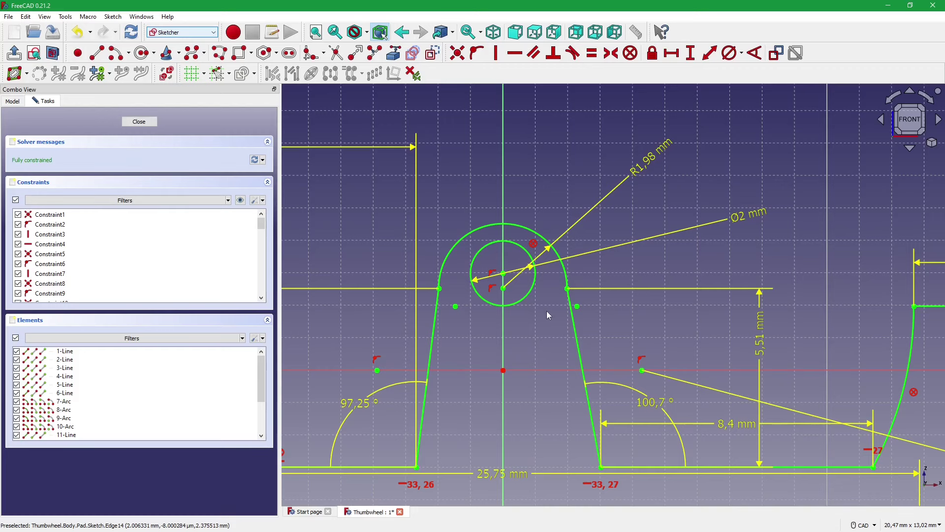
scroll(527, 301, down, 1)
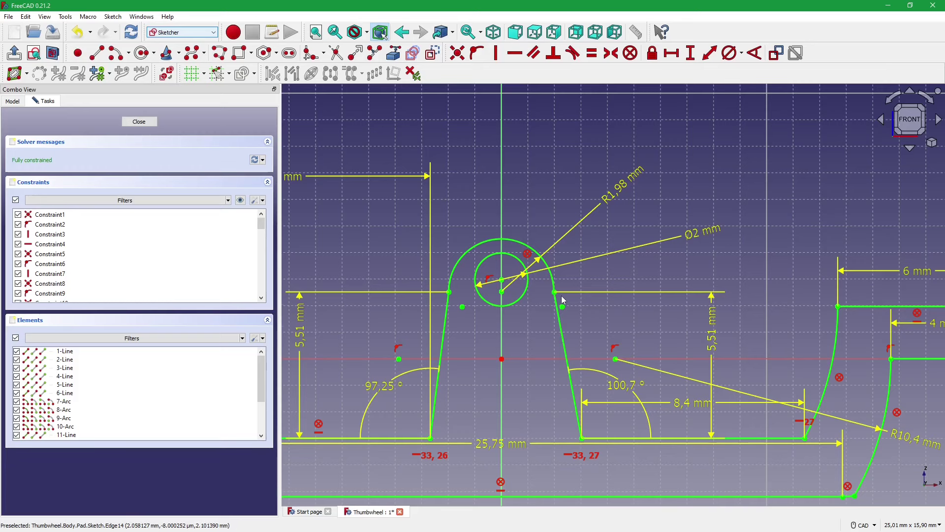
scroll(561, 295, down, 1)
scroll(572, 321, down, 1)
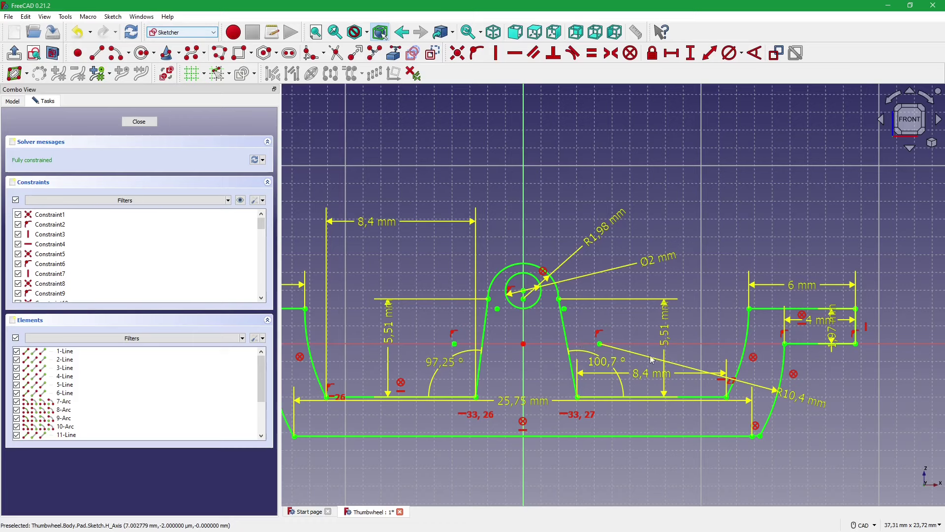
- Place the 8,4 mm dimension above the sketch, 1,97 mm beside the slot, 4 mm below it
drag(651, 373, 655, 196)
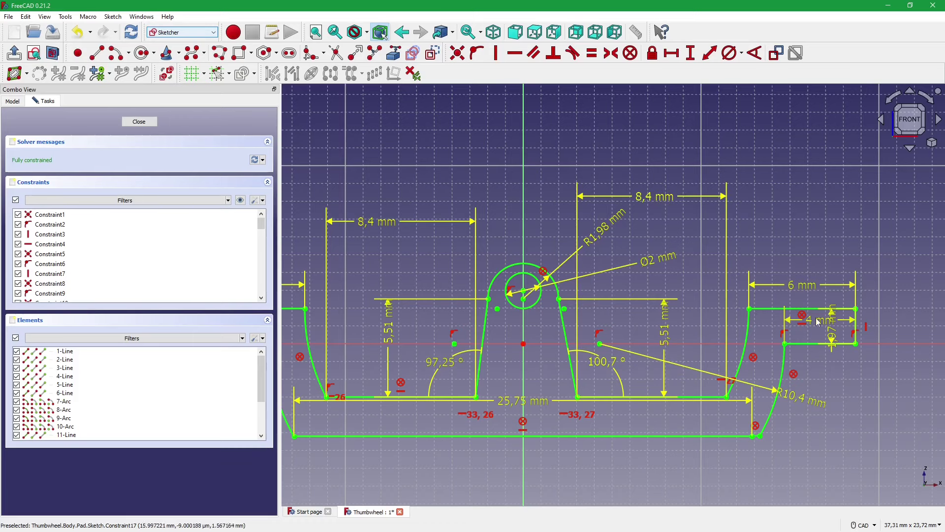
drag(832, 329, 917, 315)
middle_drag(888, 368, 893, 347)
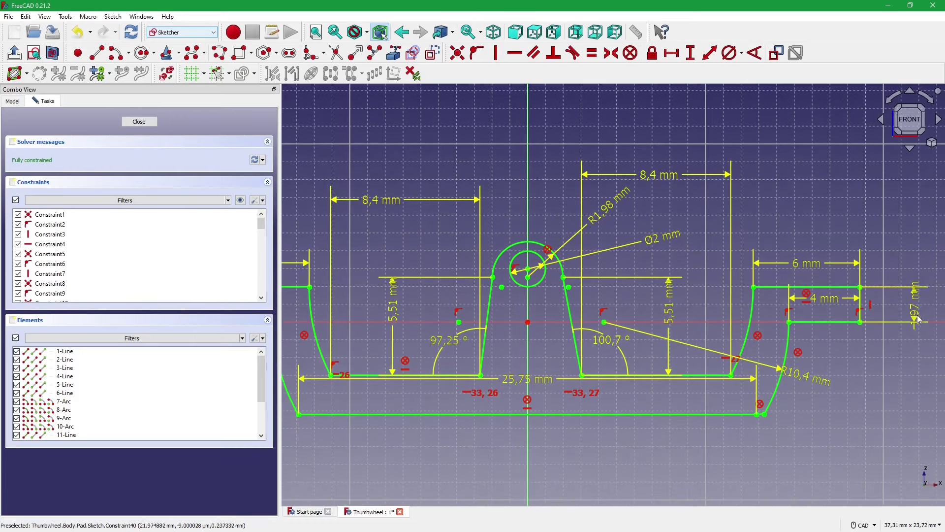
drag(917, 296, 917, 251)
middle_drag(867, 316, 898, 287)
drag(844, 270, 837, 325)
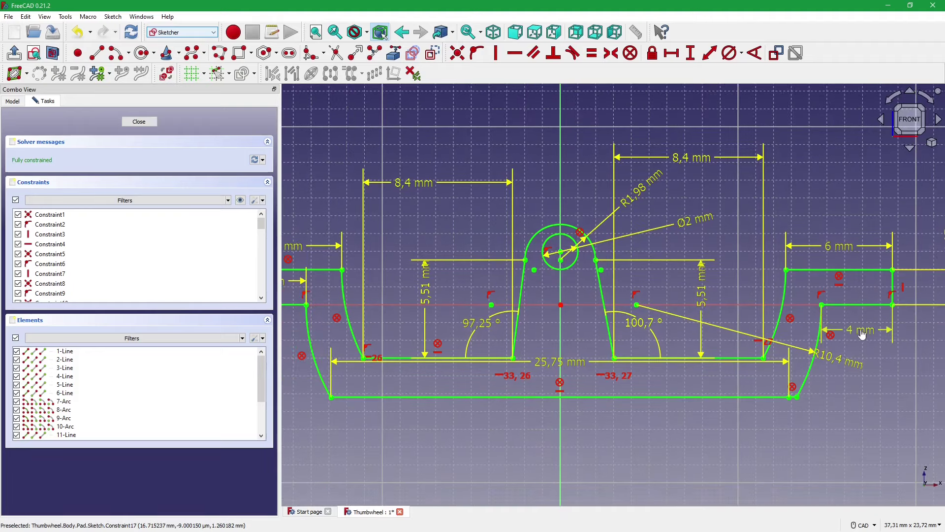
scroll(834, 340, down, 2)
scroll(834, 340, down, 1)
scroll(463, 305, up, 1)
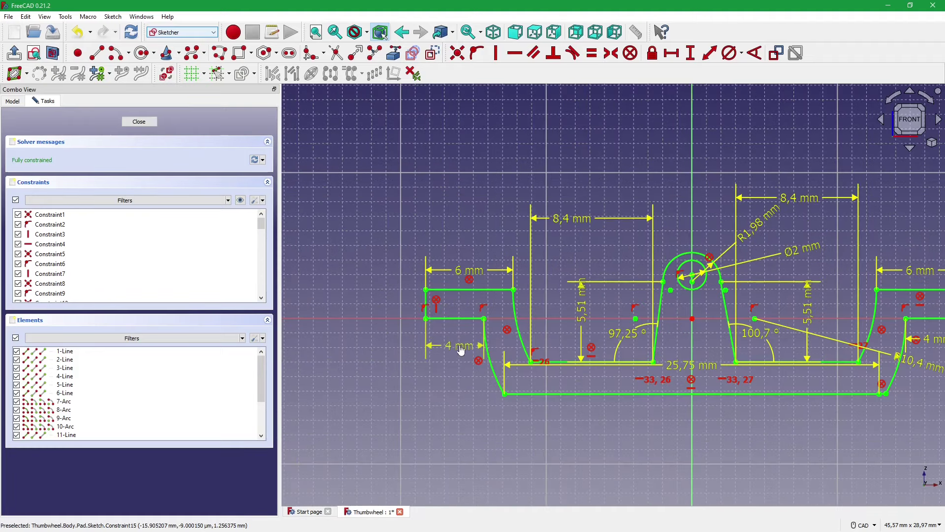
scroll(526, 348, down, 1)
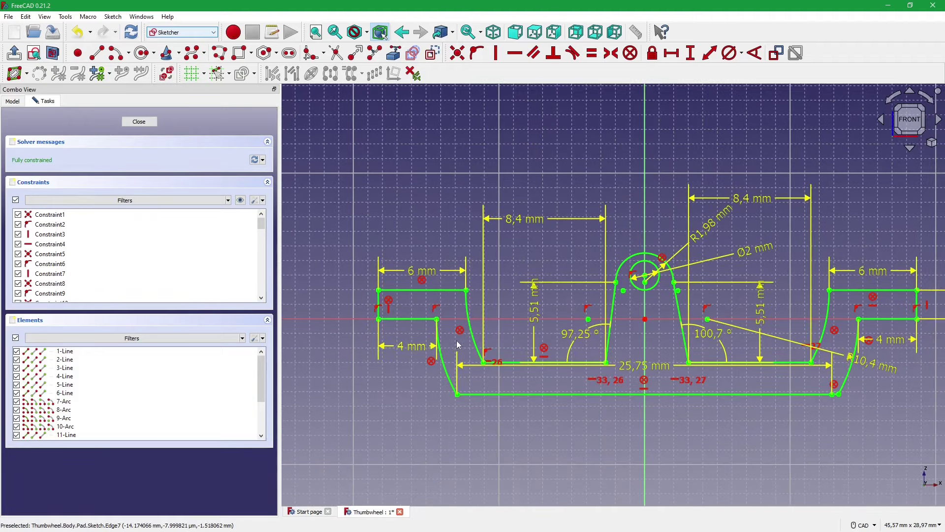
scroll(566, 354, up, 1)
middle_drag(625, 378, 567, 377)
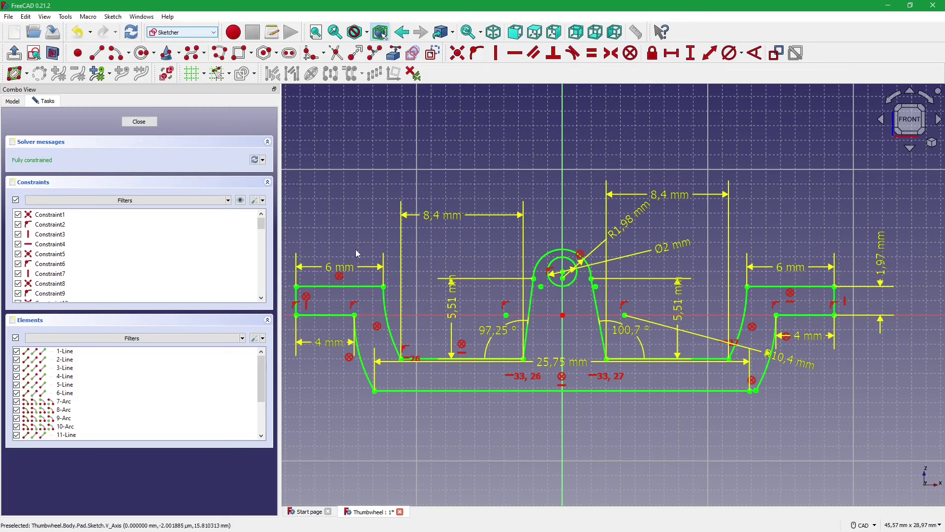
- Change the left 6 mm width constraint to 8 mm
middle_drag(357, 254, 404, 245)
double_click(395, 257)
text(8)
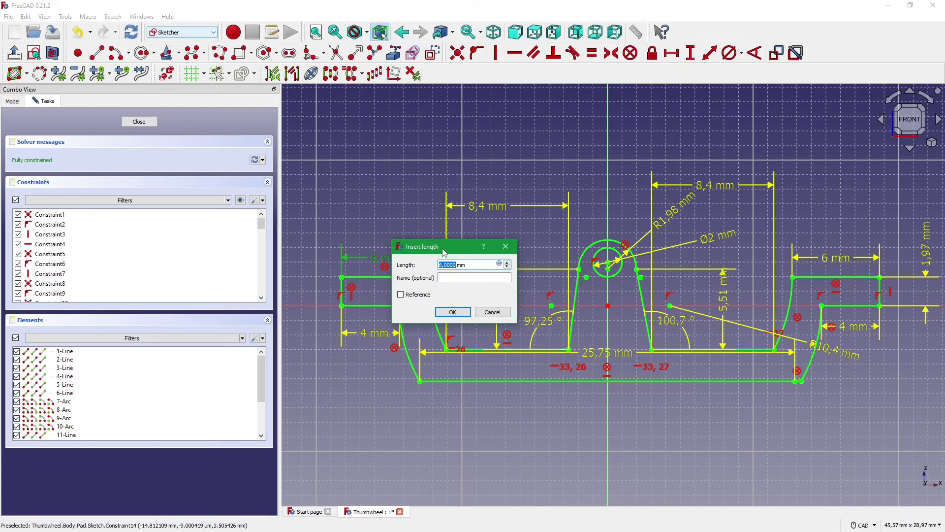
click(457, 311)
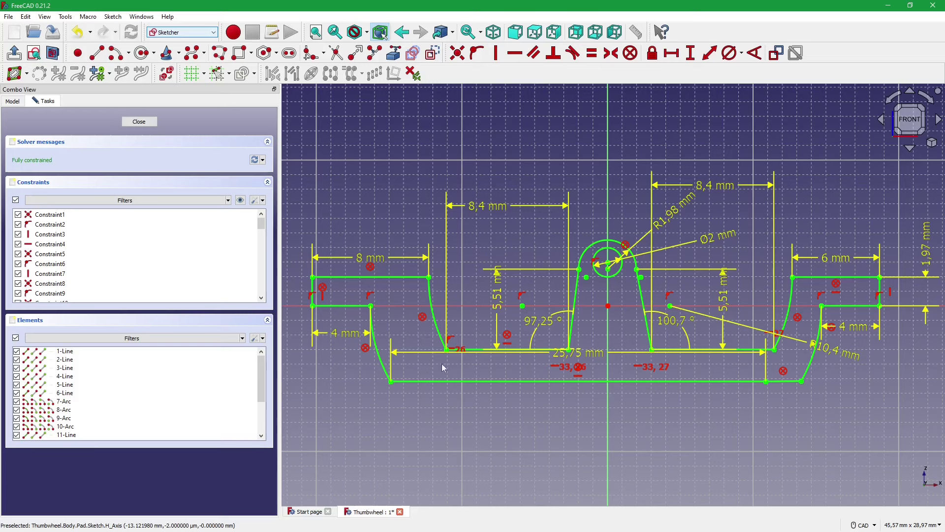
- Move the 25,75 mm dimension below the profile and the Ø2 mm label above the lug
drag(576, 354, 595, 430)
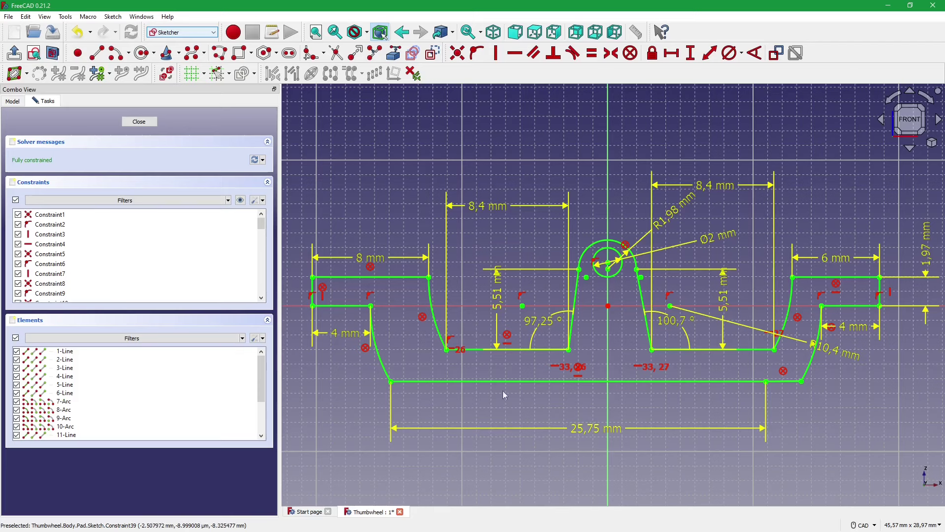
scroll(596, 388, down, 1)
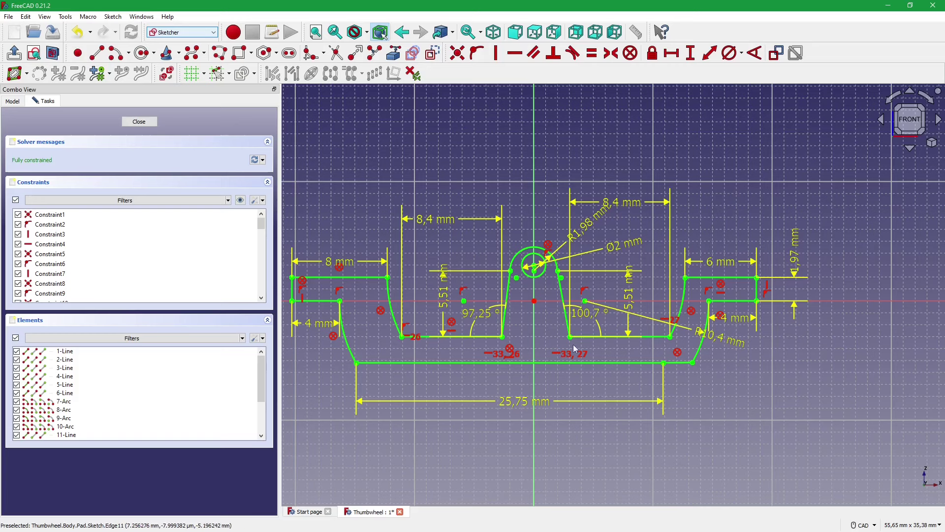
middle_drag(554, 383, 576, 403)
drag(647, 264, 566, 217)
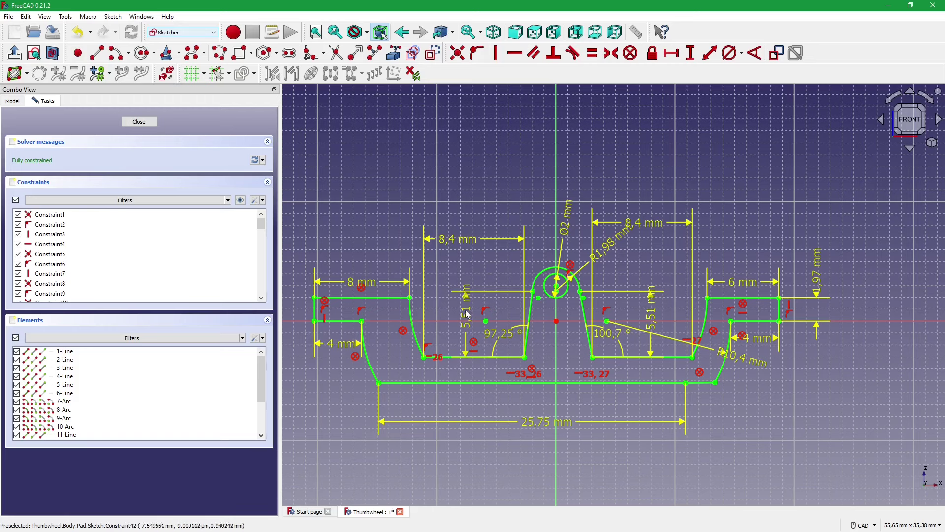
- Move the left 5,51 mm dimension up-left and swing the Ø2 mm label up-right
drag(467, 308, 454, 269)
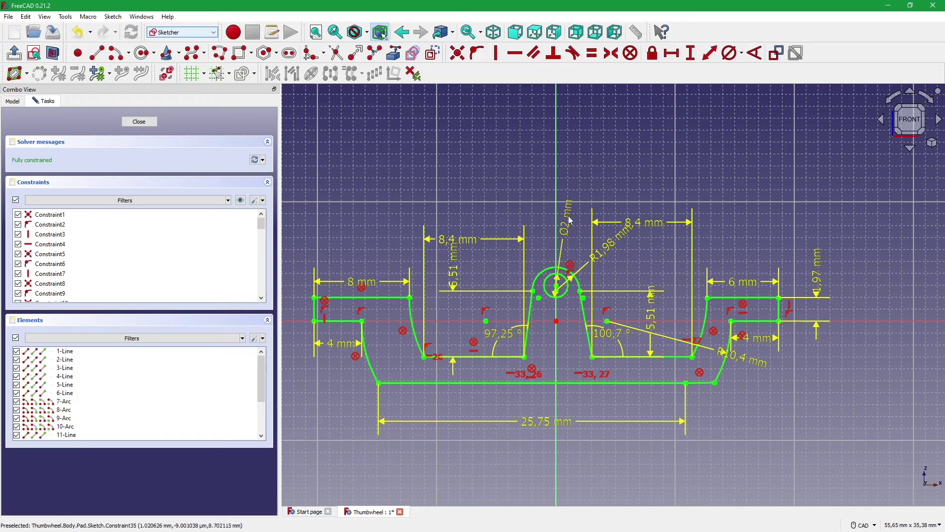
drag(569, 214, 596, 256)
scroll(597, 256, up, 1)
scroll(586, 288, up, 1)
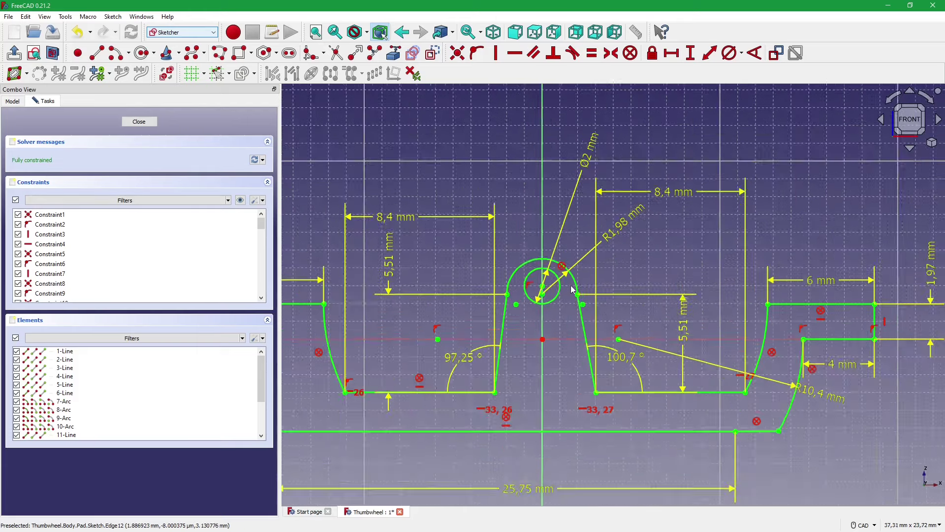
scroll(567, 283, up, 1)
scroll(542, 280, down, 3)
scroll(532, 279, up, 2)
scroll(532, 279, up, 1)
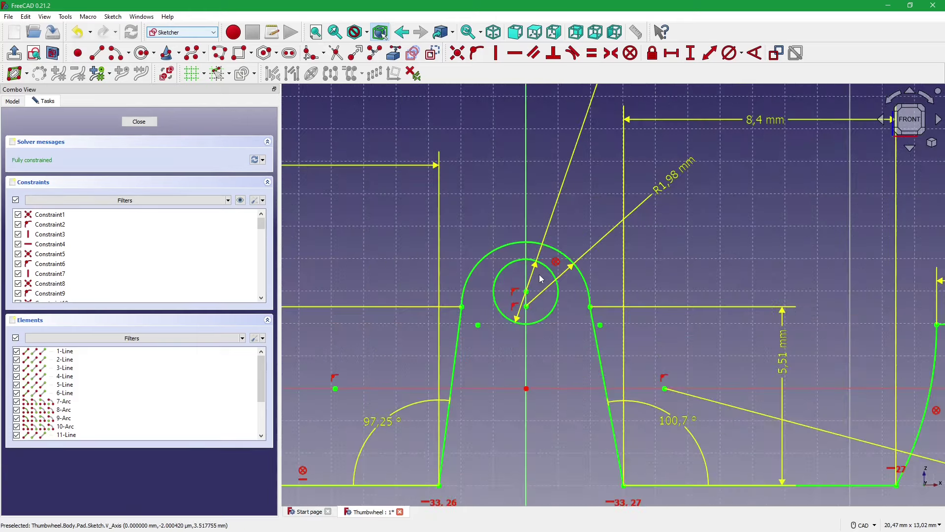
scroll(541, 279, up, 1)
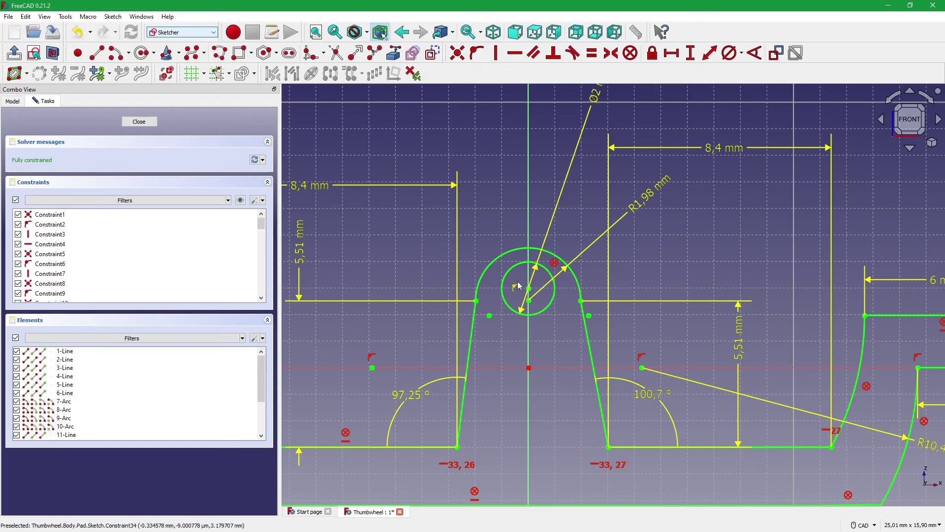
scroll(539, 298, down, 2)
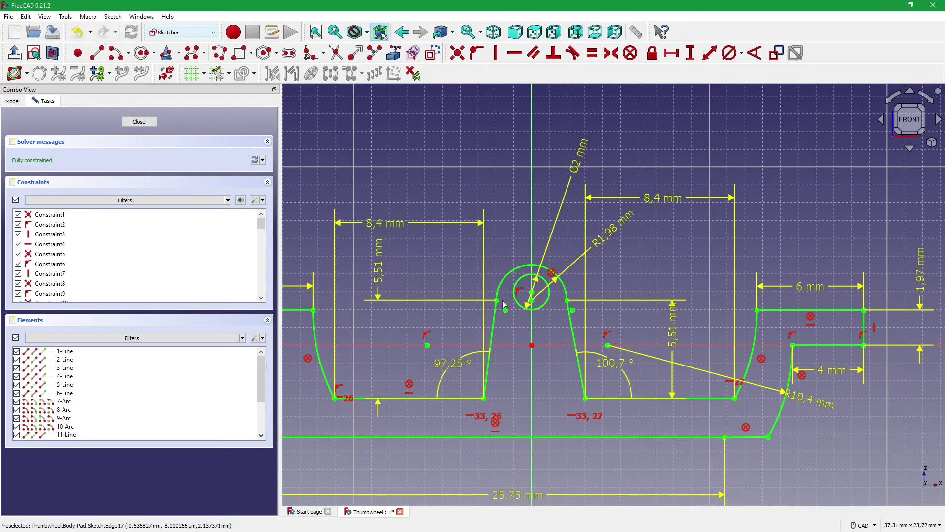
- Shift the 5,51 mm dimension right and down so it clears the central lug
drag(382, 272, 391, 325)
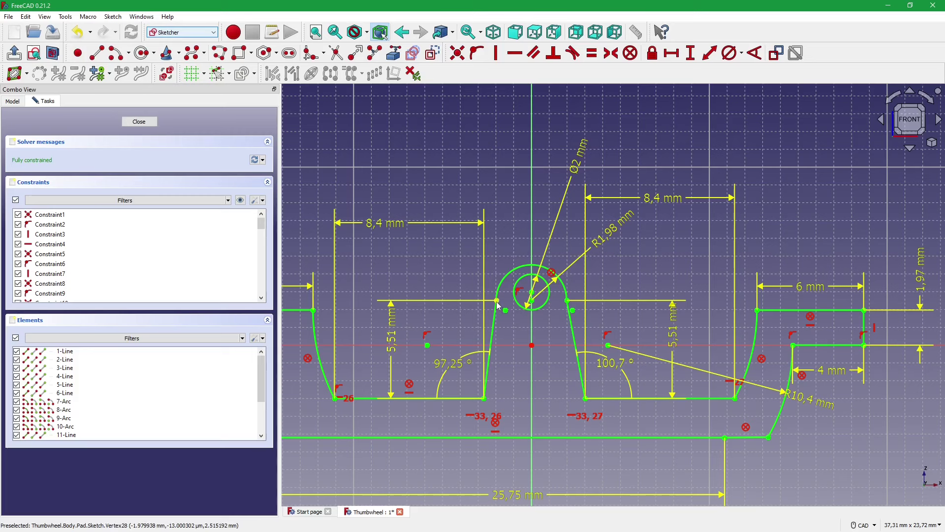
drag(393, 346, 397, 350)
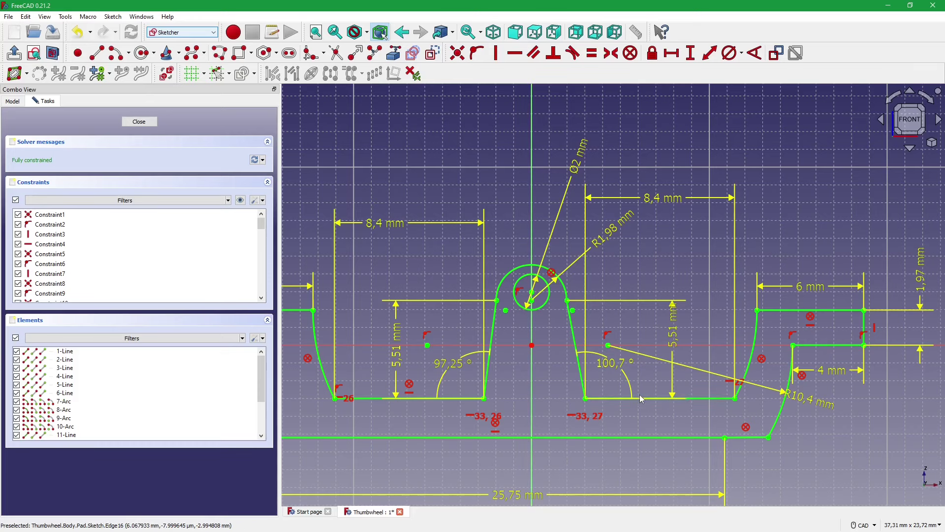
scroll(646, 402, down, 1)
scroll(650, 413, down, 1)
scroll(650, 412, up, 1)
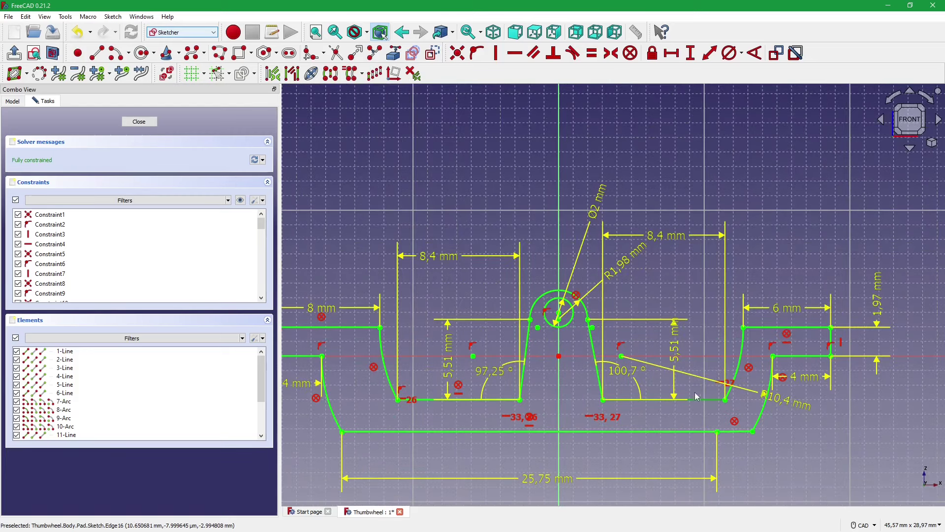
drag(674, 355, 685, 359)
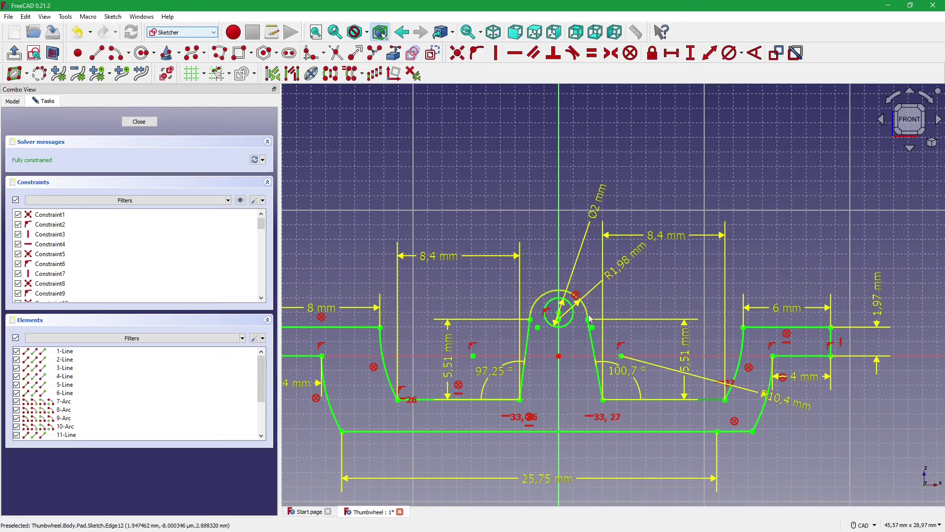
scroll(557, 328, up, 2)
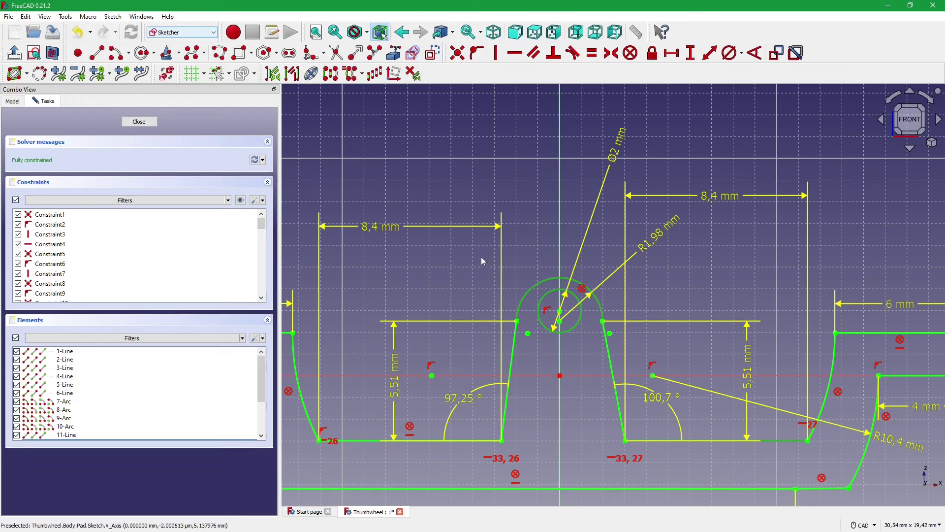
click(516, 236)
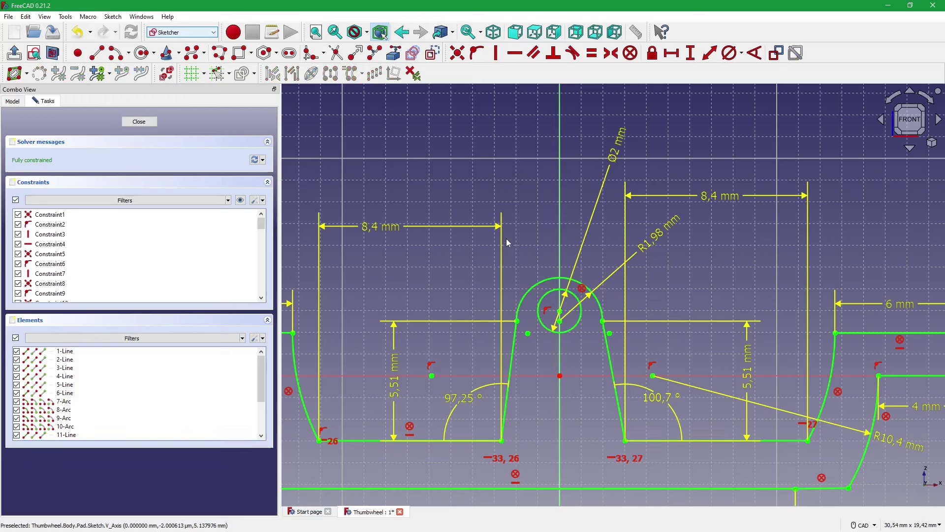
middle_drag(509, 252, 513, 247)
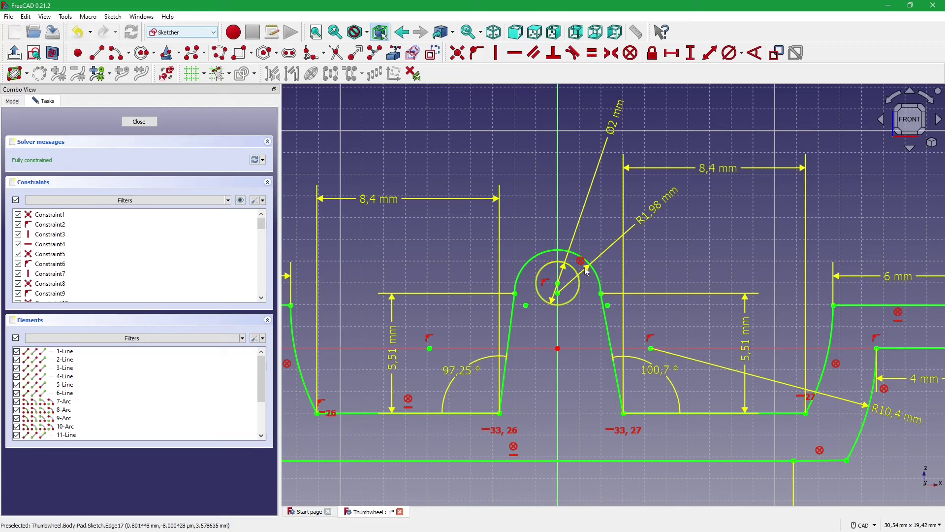
scroll(581, 293, down, 1)
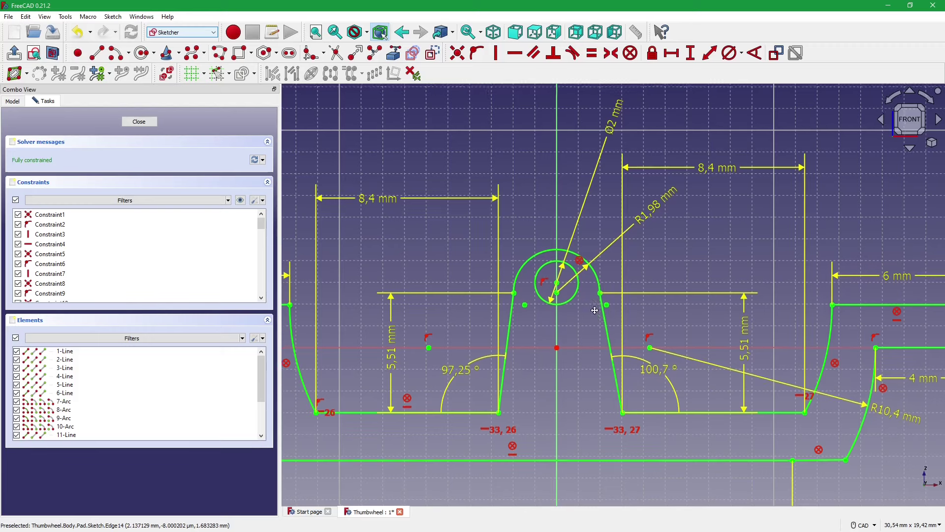
scroll(587, 294, down, 1)
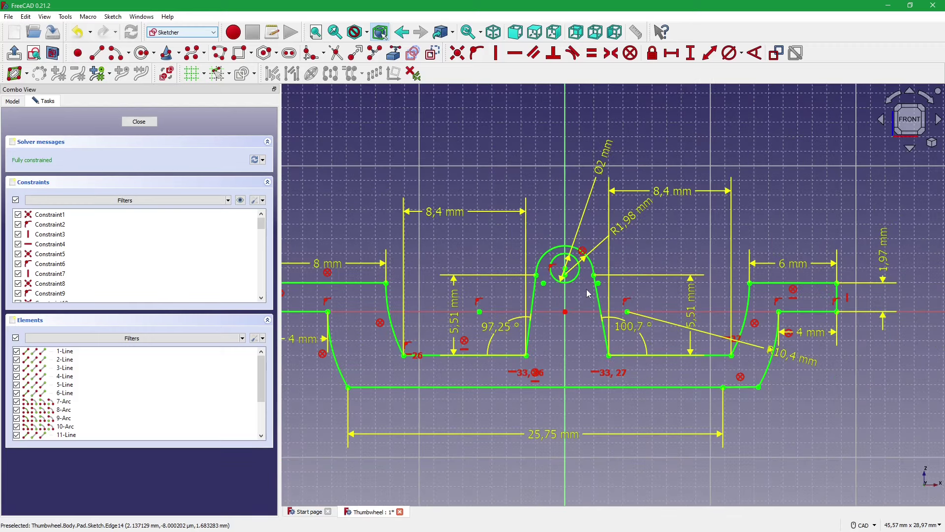
middle_drag(597, 266, 561, 284)
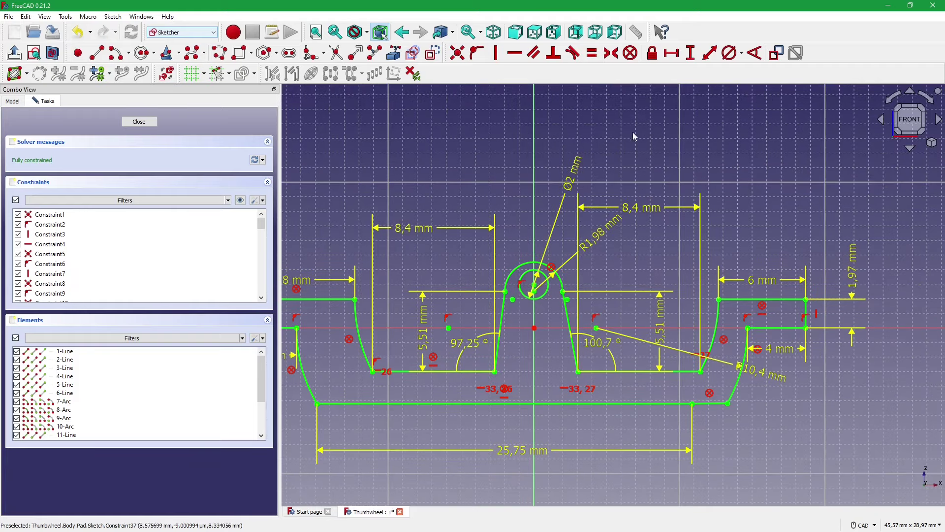
scroll(551, 270, up, 1)
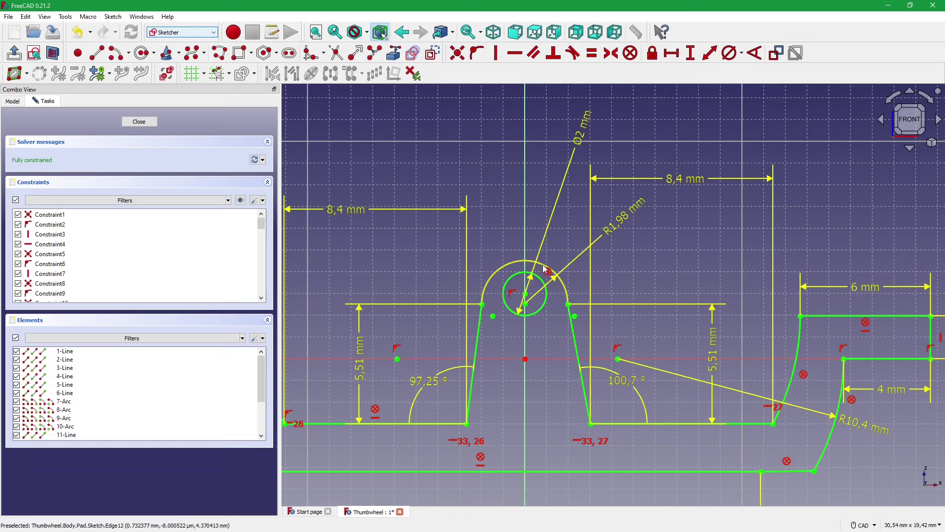
scroll(553, 284, up, 1)
scroll(551, 285, up, 2)
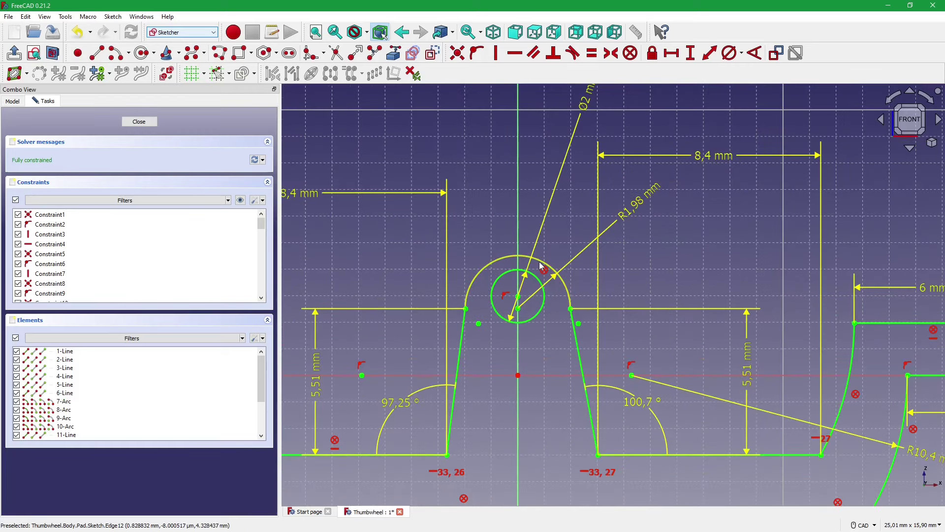
click(538, 265)
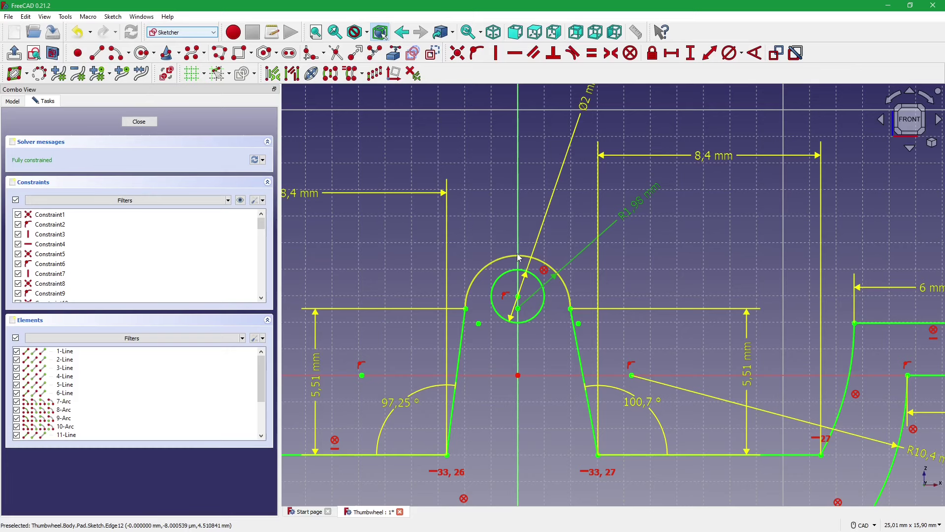
scroll(518, 256, down, 3)
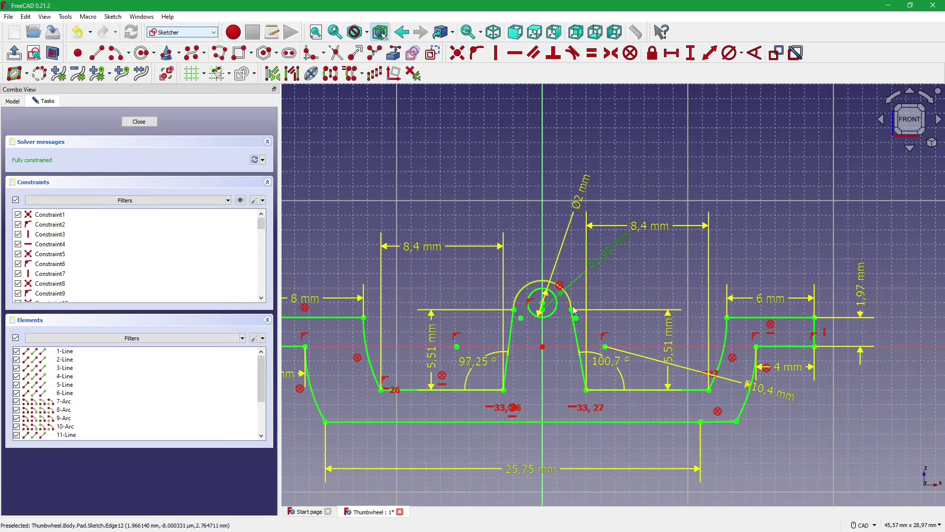
scroll(492, 296, up, 1)
scroll(473, 278, down, 1)
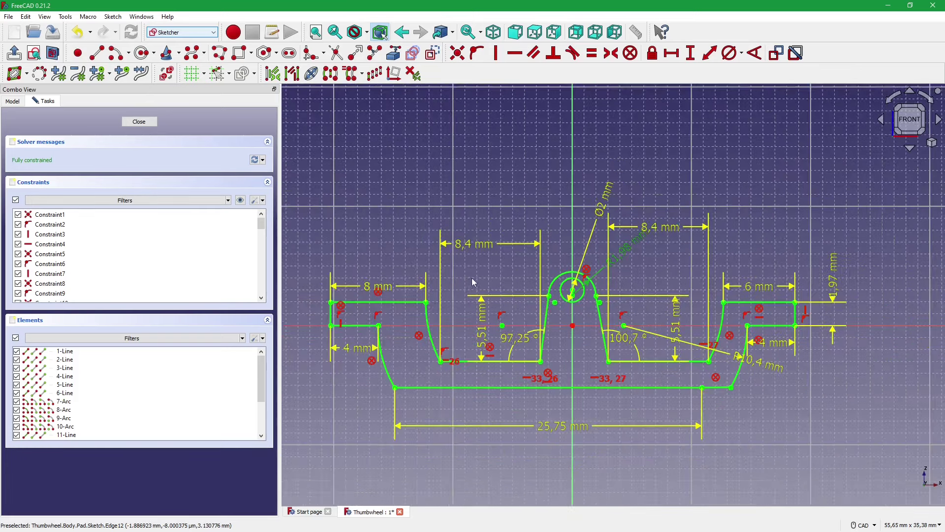
scroll(417, 288, up, 1)
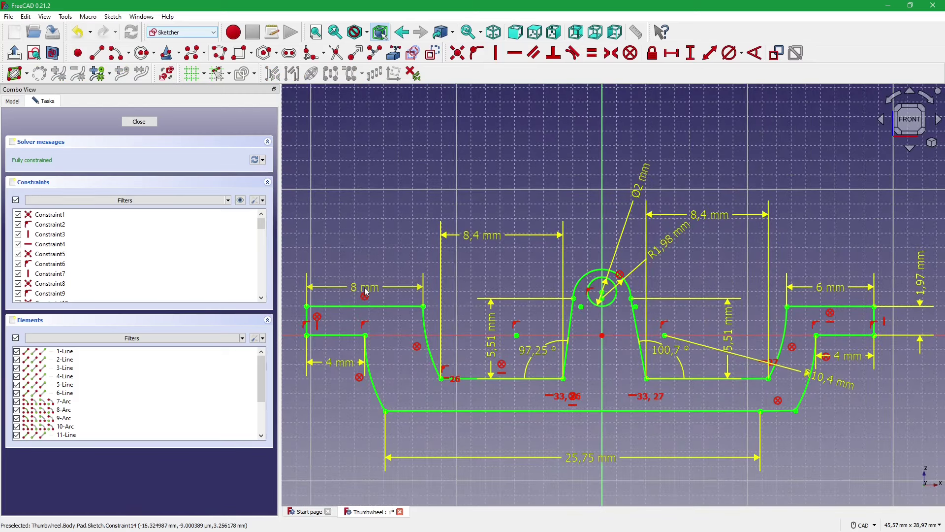
- Change the left 8 mm width dimension to 6 mm and check the 25,75 mm overall width
double_click(401, 285)
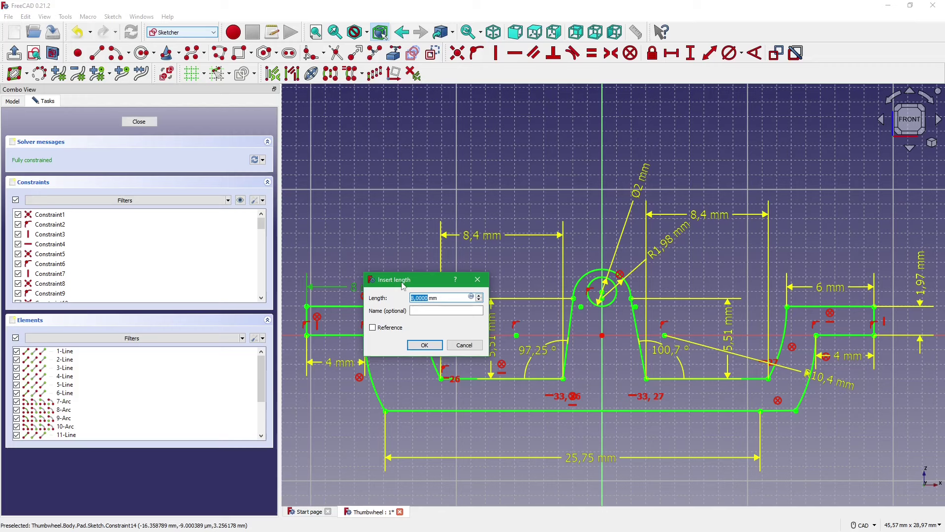
text(6)
key(Return)
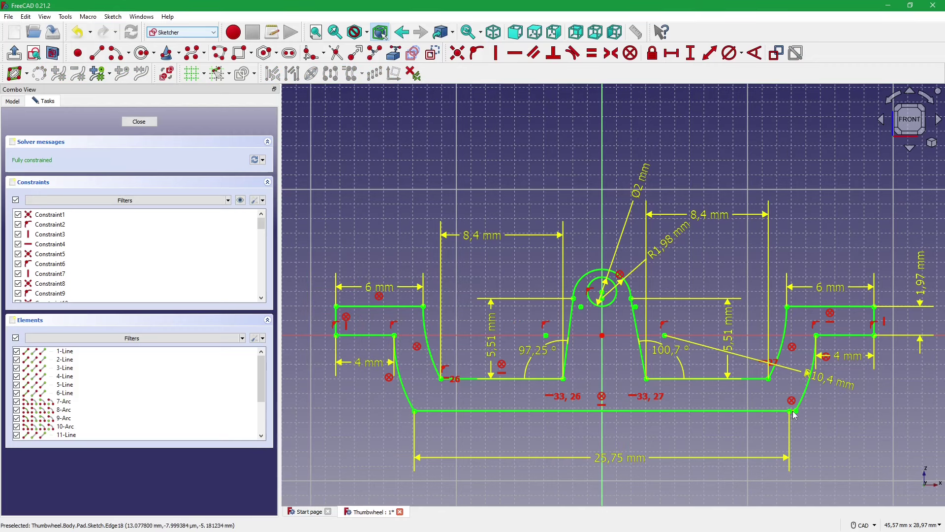
click(614, 460)
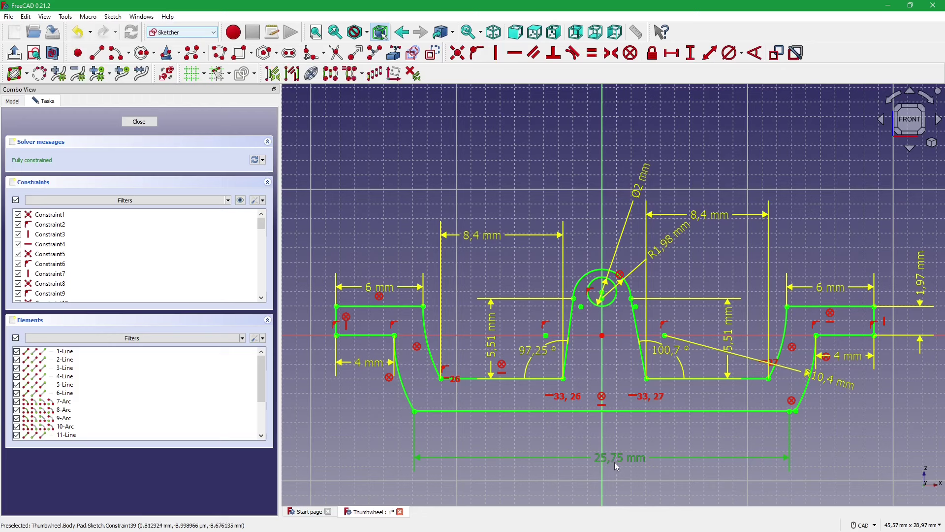
click(652, 473)
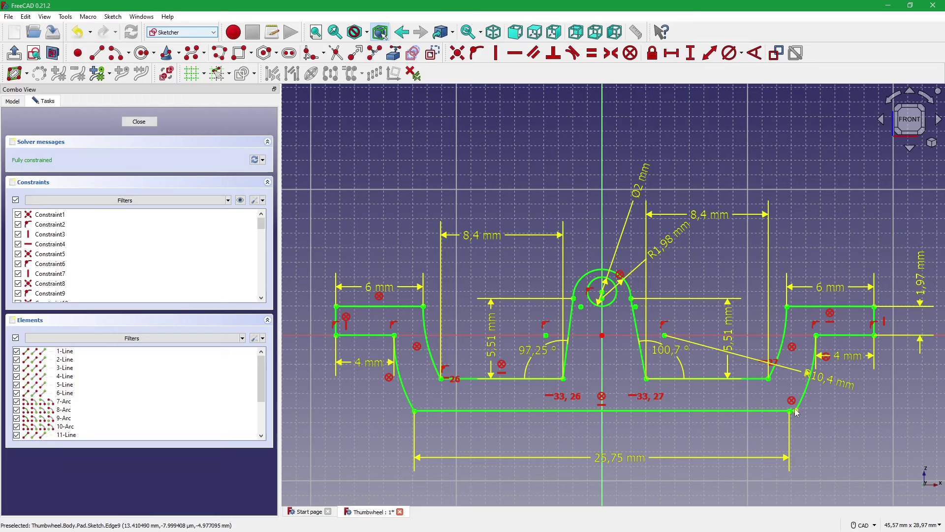
- Zoom in to inspect the short segment at the bottom-right fillet
scroll(808, 412, up, 3)
scroll(737, 372, down, 2)
scroll(773, 392, down, 1)
scroll(773, 391, up, 3)
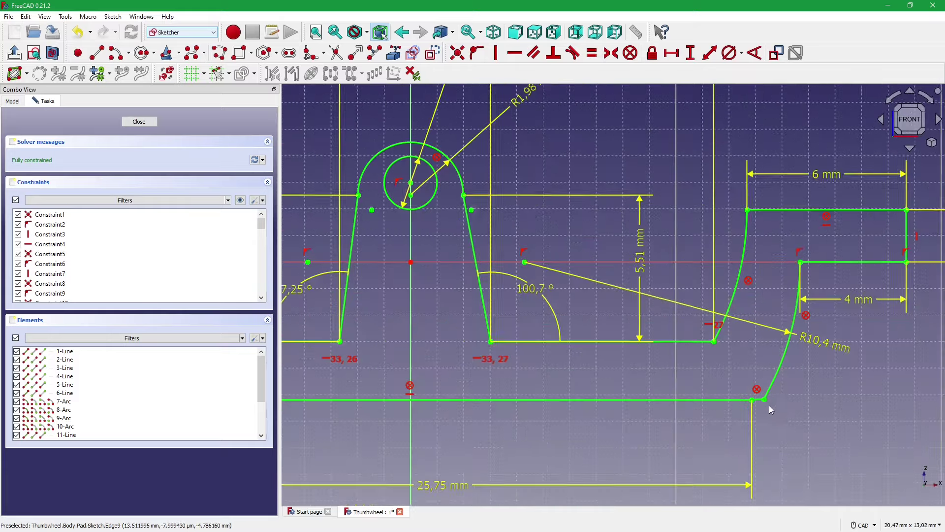
scroll(769, 405, up, 7)
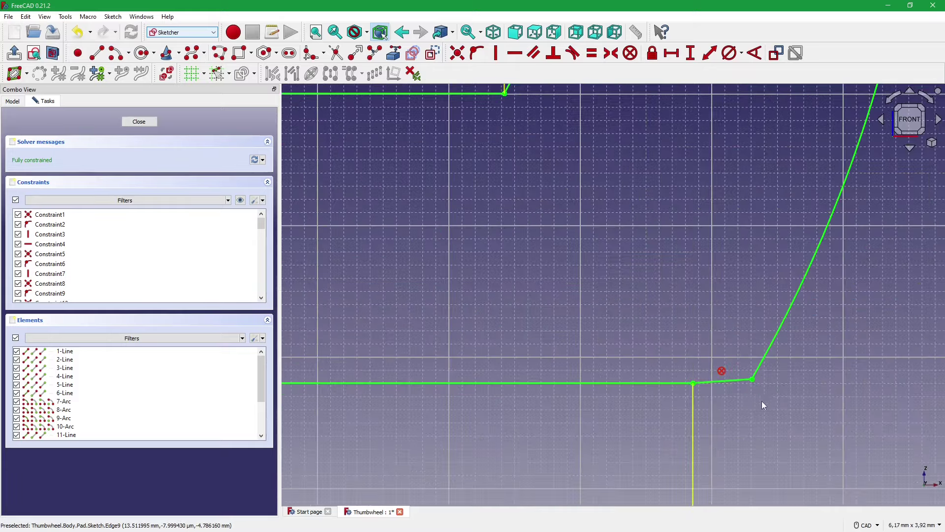
click(732, 384)
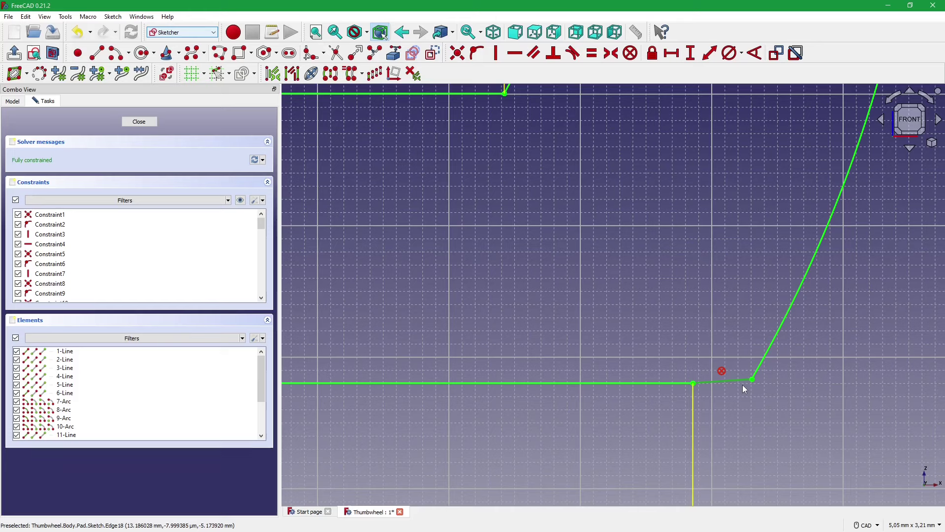
click(760, 397)
scroll(753, 396, down, 3)
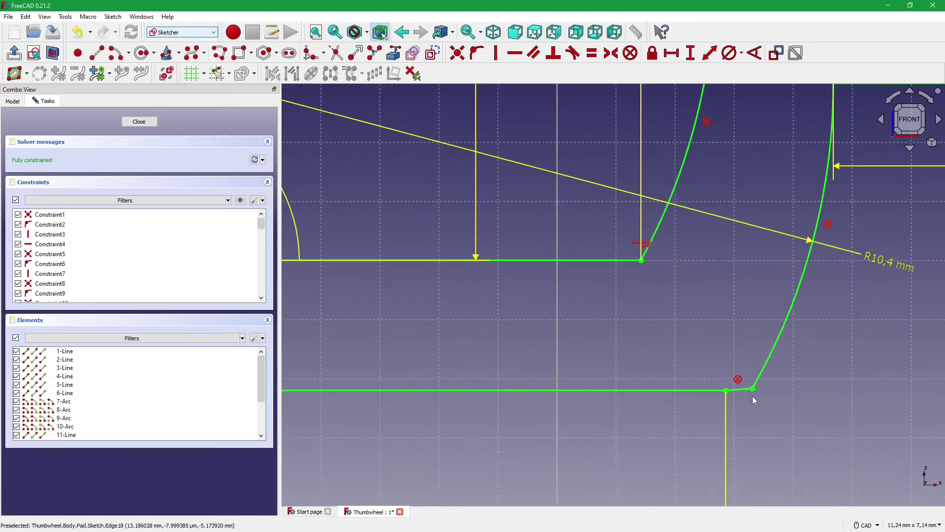
scroll(752, 395, down, 3)
scroll(764, 397, down, 2)
scroll(764, 397, down, 2)
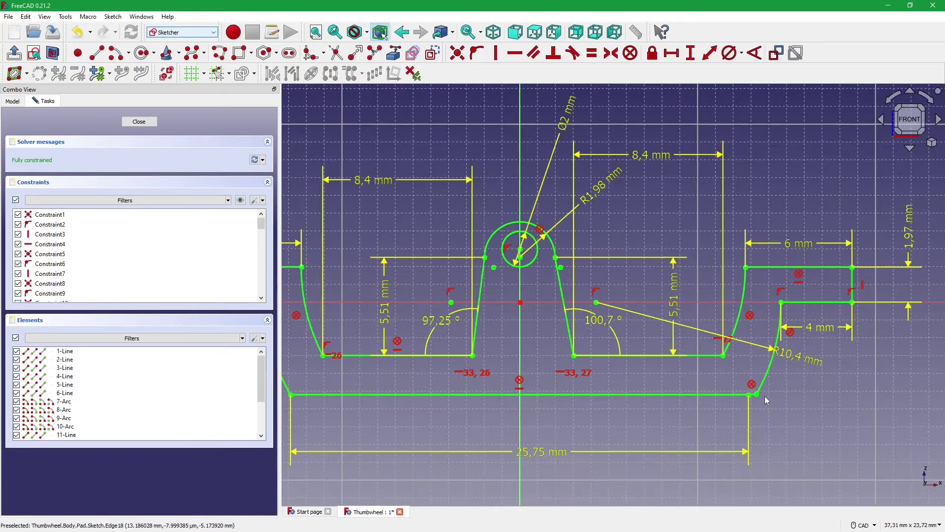
scroll(760, 401, up, 5)
scroll(760, 402, down, 4)
scroll(761, 403, down, 2)
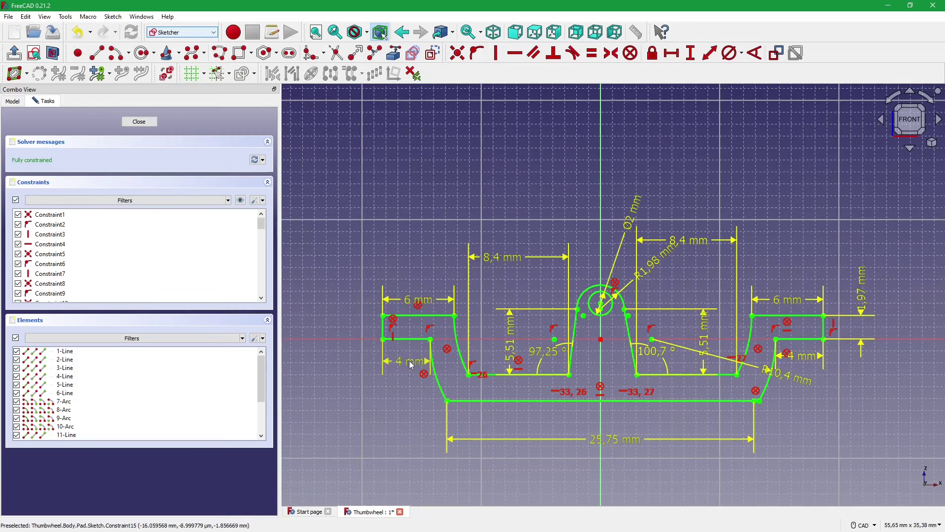
- Move both 4 mm labels outward, lower the 8,4 mm labels, shift the right 5,51 mm right
drag(411, 363, 336, 364)
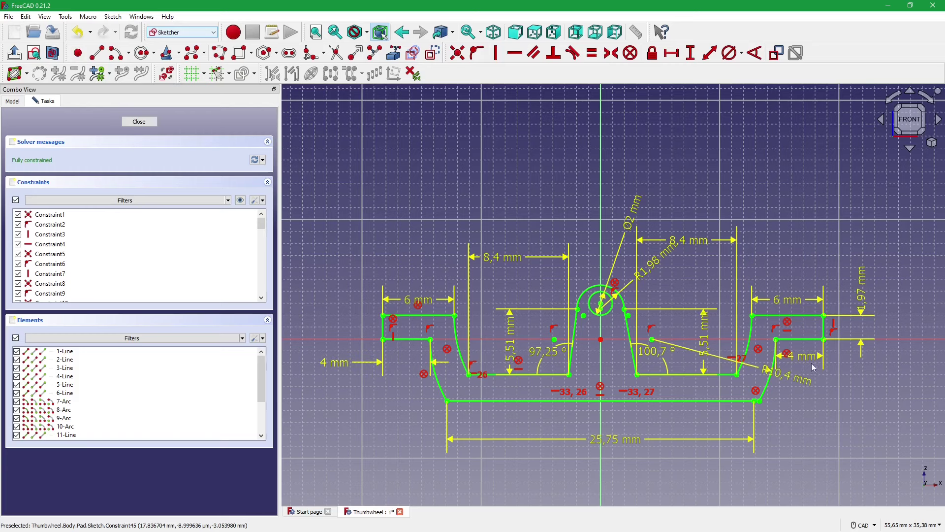
drag(813, 367, 879, 374)
drag(861, 291, 887, 288)
drag(794, 299, 795, 275)
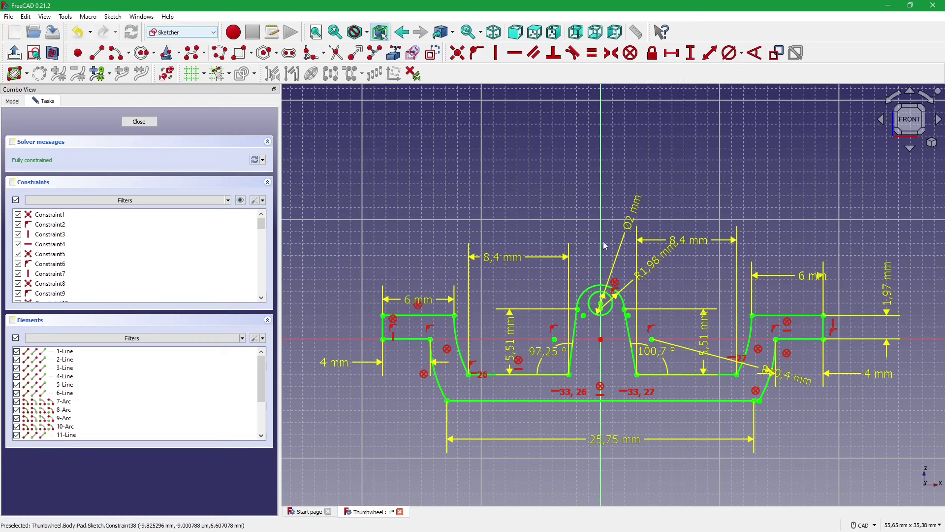
drag(689, 241, 697, 287)
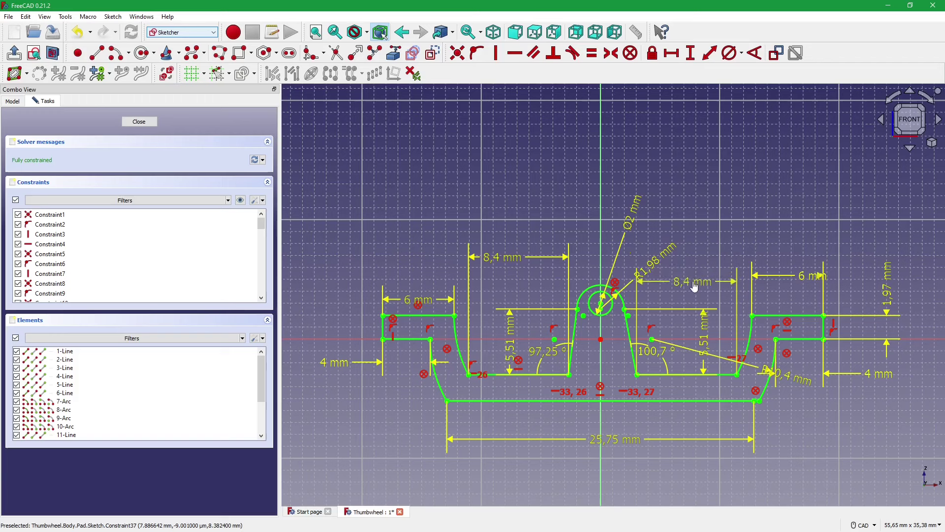
drag(518, 258, 523, 276)
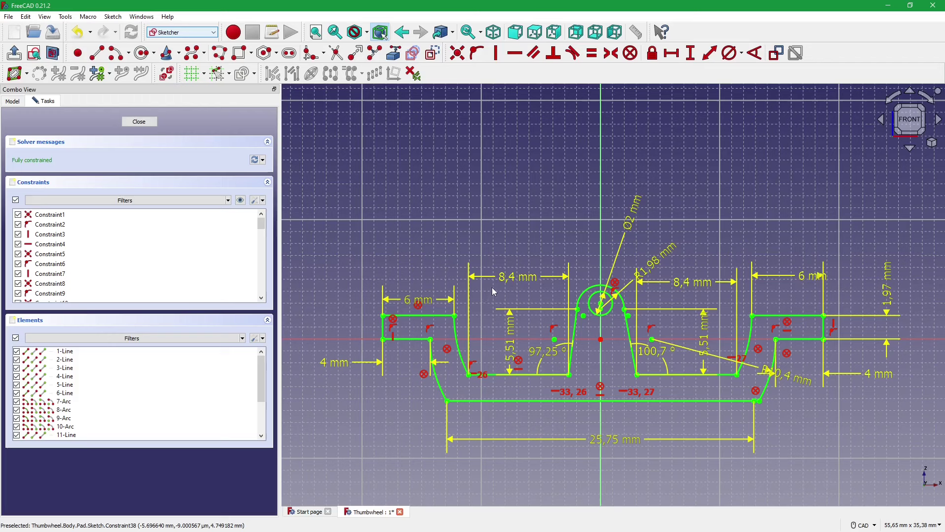
drag(704, 340, 715, 336)
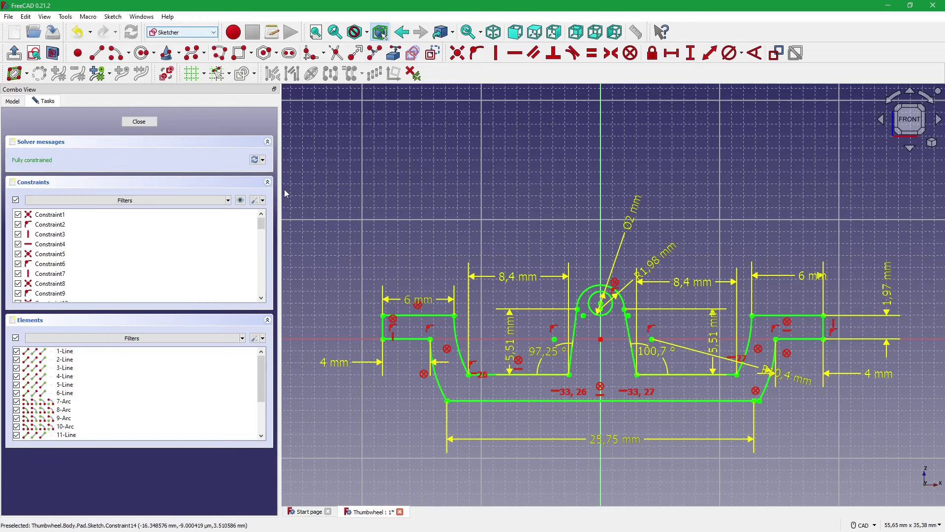
- Close the sketch and set Pad003 as the body's tip
click(139, 121)
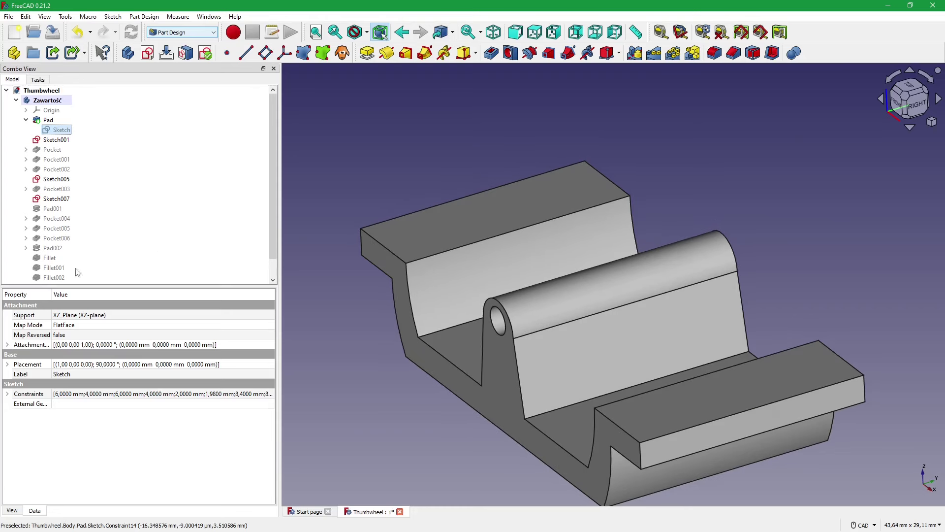
click(49, 120)
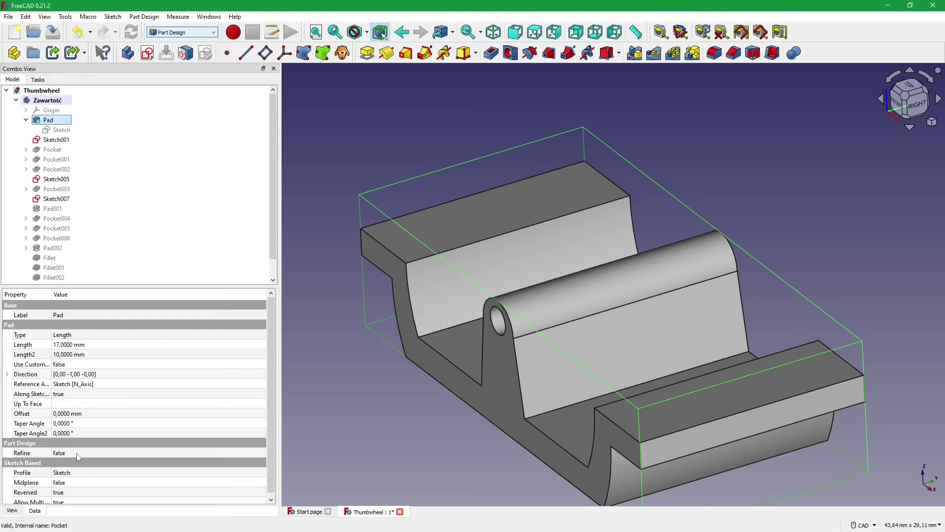
scroll(110, 283, down, 1)
click(54, 277)
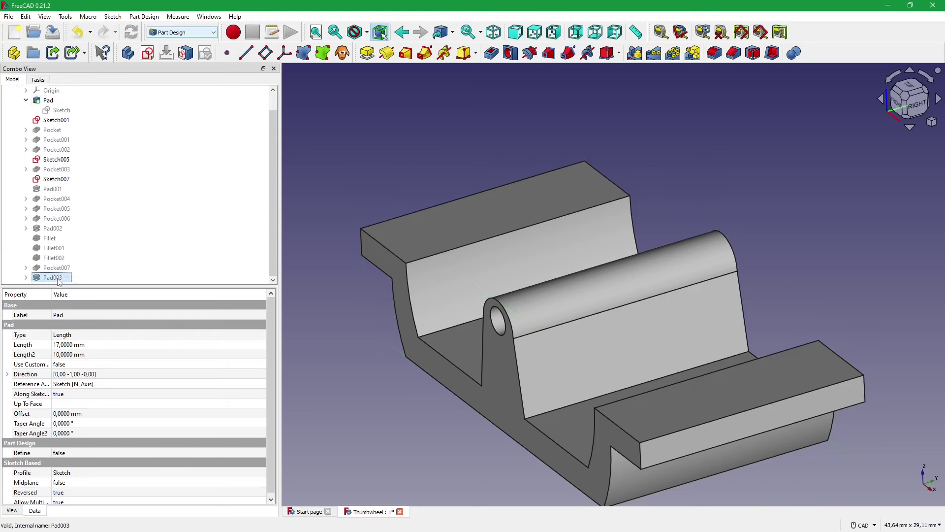
right_click(57, 278)
click(77, 312)
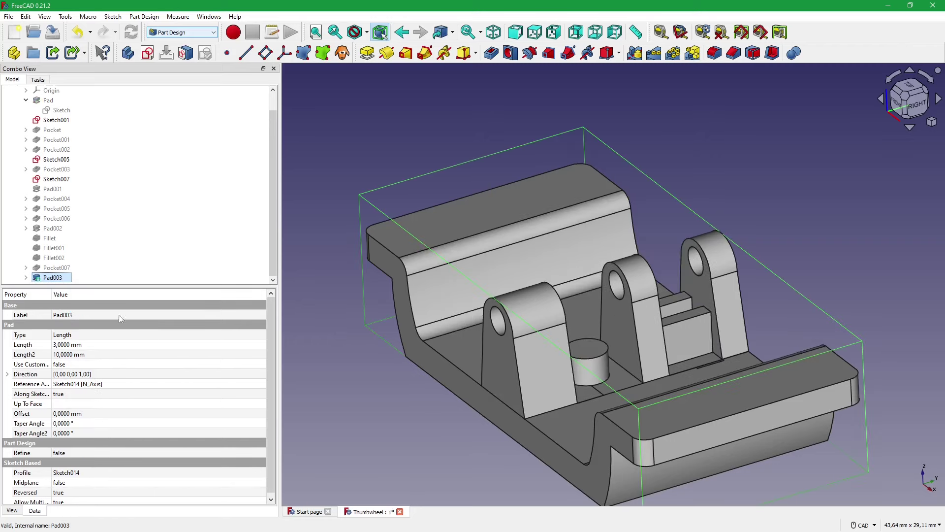
- Orbit and zoom around the bracket to inspect its three lugs from top, rear and left
click(309, 338)
middle_drag(498, 371, 544, 390)
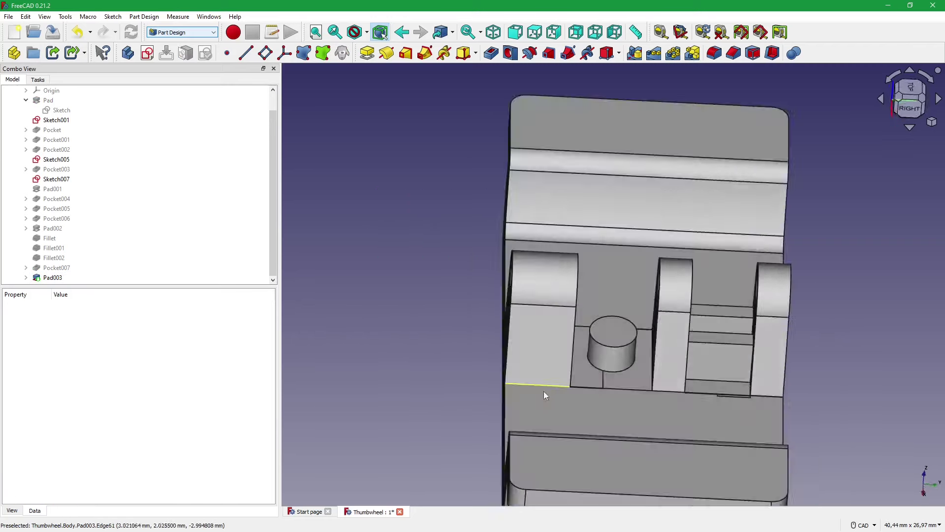
scroll(543, 391, up, 5)
middle_drag(637, 382, 668, 331)
scroll(668, 332, up, 3)
click(639, 275)
scroll(639, 275, down, 5)
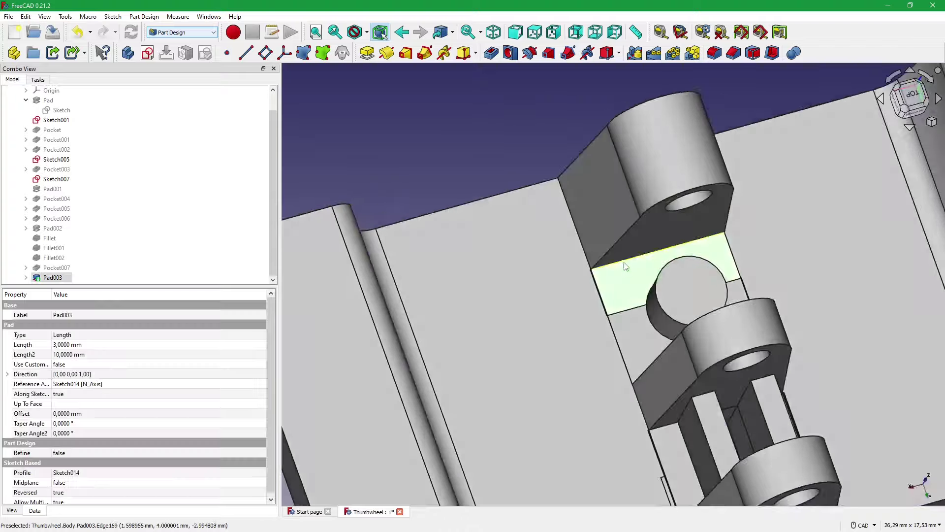
mouse_move(639, 276)
middle_down()
mouse_move(628, 339)
mouse_move(675, 407)
mouse_move(691, 453)
middle_up()
scroll(675, 407, up, 3)
scroll(692, 454, up, 5)
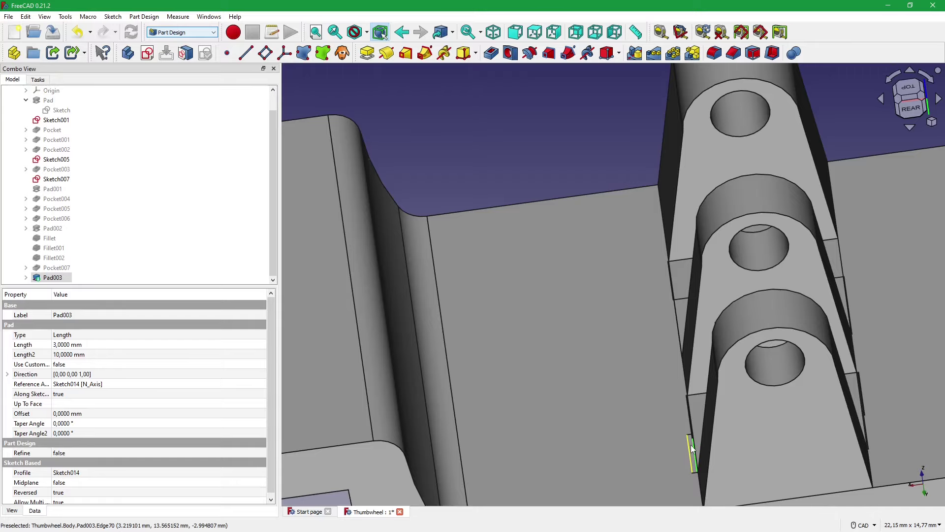
scroll(692, 449, down, 3)
mouse_move(692, 450)
middle_down()
mouse_move(627, 443)
mouse_move(345, 321)
middle_up()
scroll(628, 443, up, 3)
scroll(628, 443, up, 3)
scroll(627, 443, down, 5)
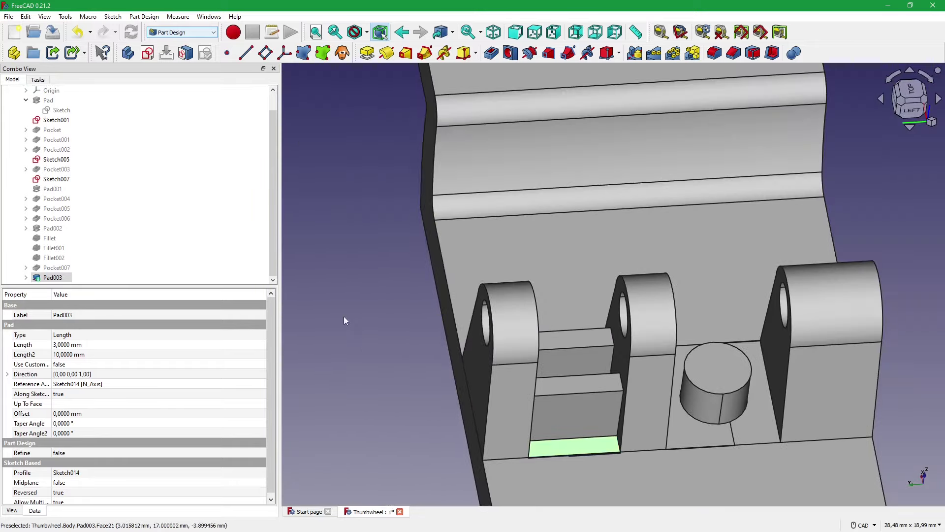
- Look at Pad003's Refine property, view the whole bracket, and open FreeCAD's Preferences
click(87, 456)
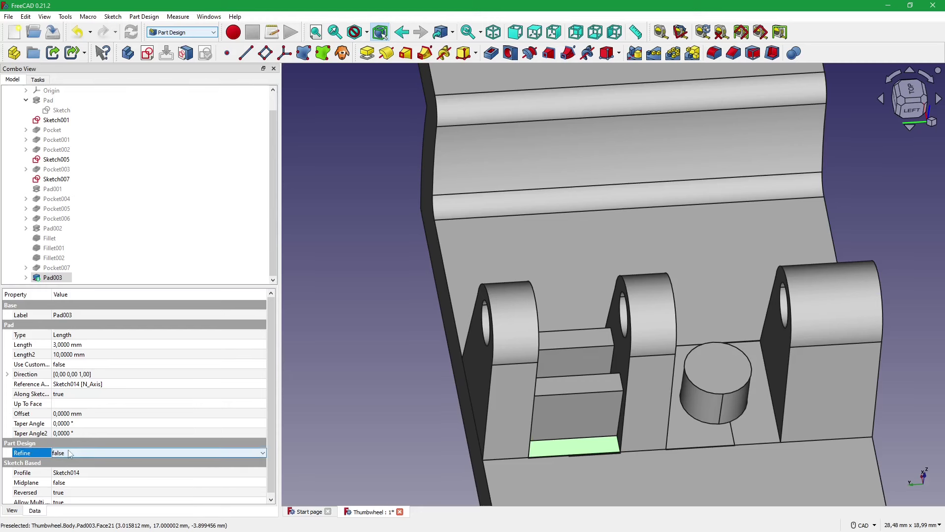
click(373, 368)
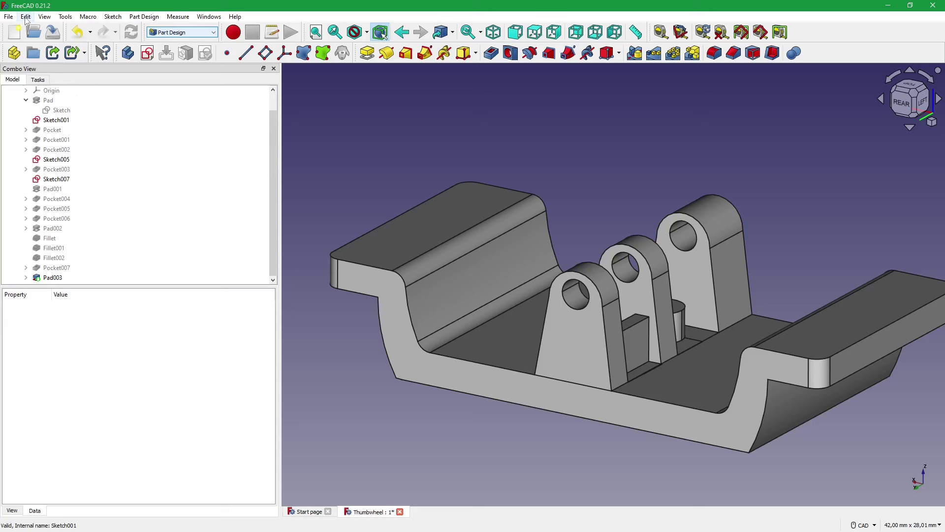
click(26, 17)
click(56, 234)
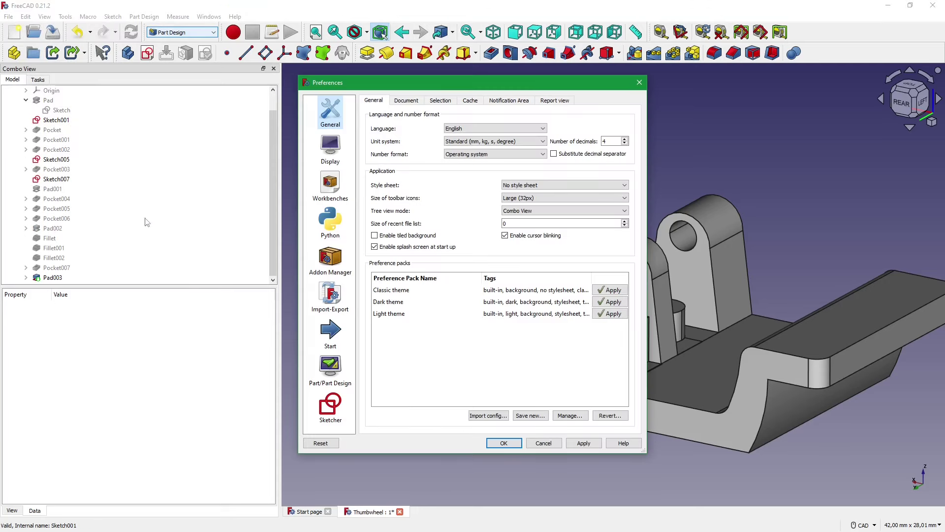
click(344, 358)
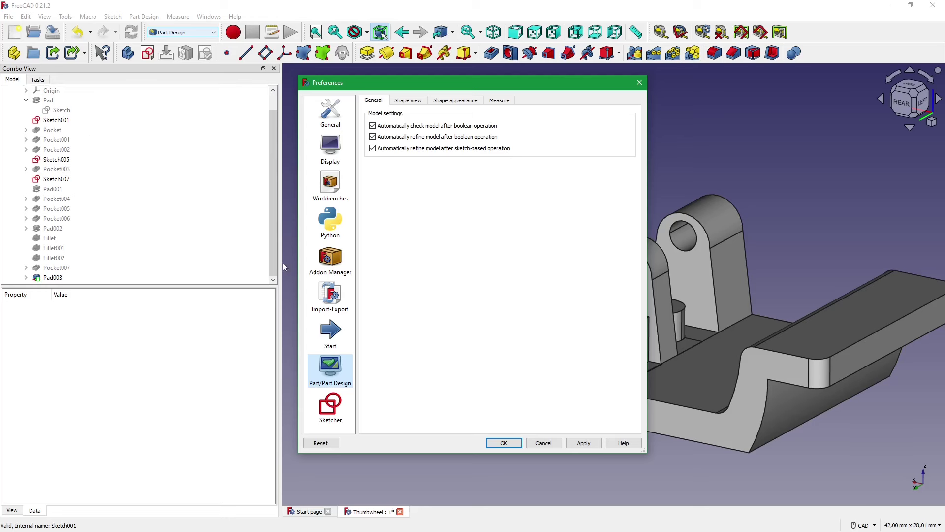
click(512, 443)
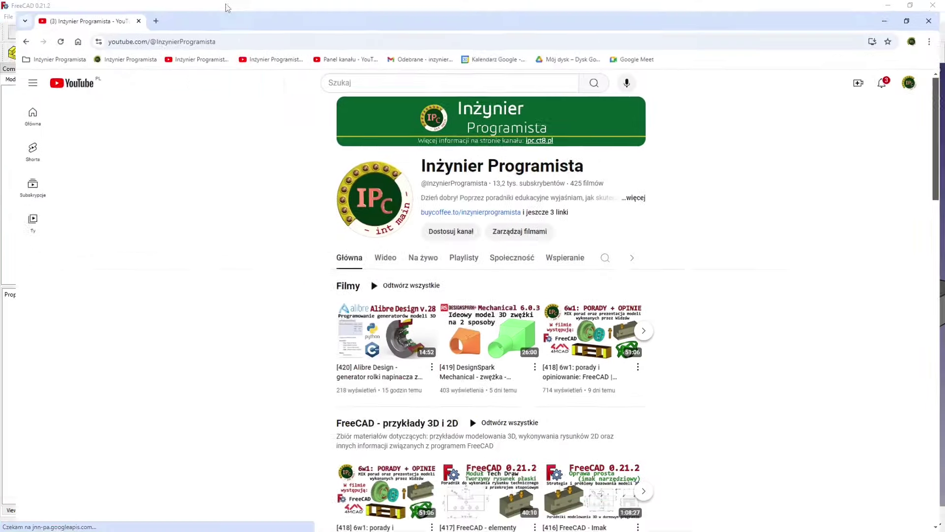
- Open the channel's FreeCAD playlist
scroll(148, 296, down, 3)
scroll(126, 285, down, 4)
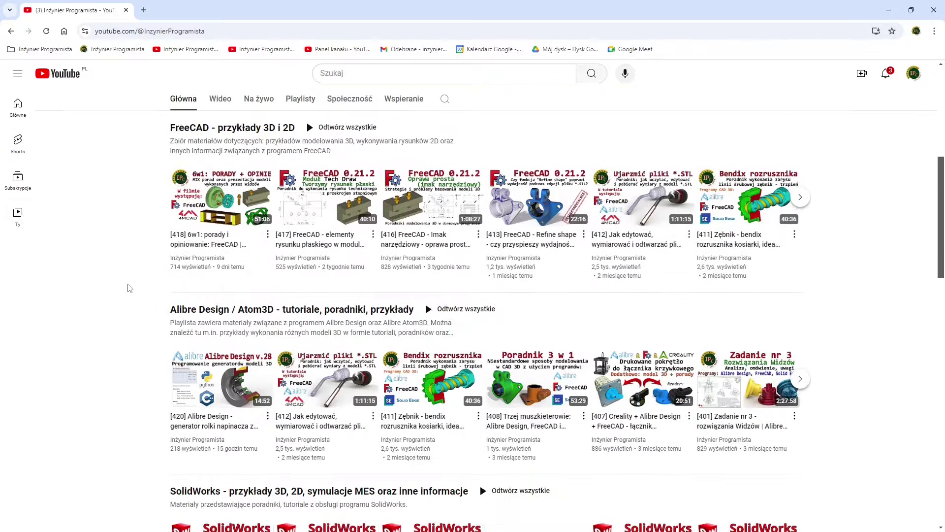
scroll(220, 242, up, 2)
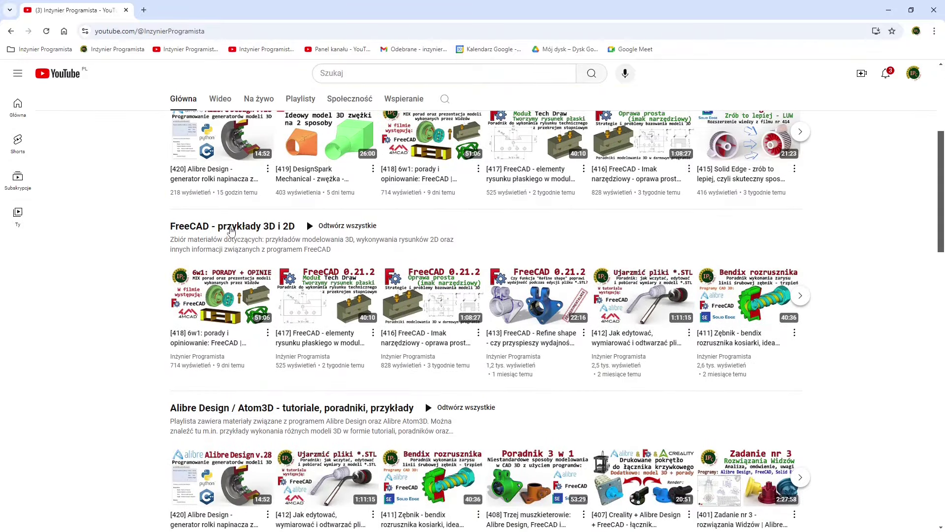
click(231, 227)
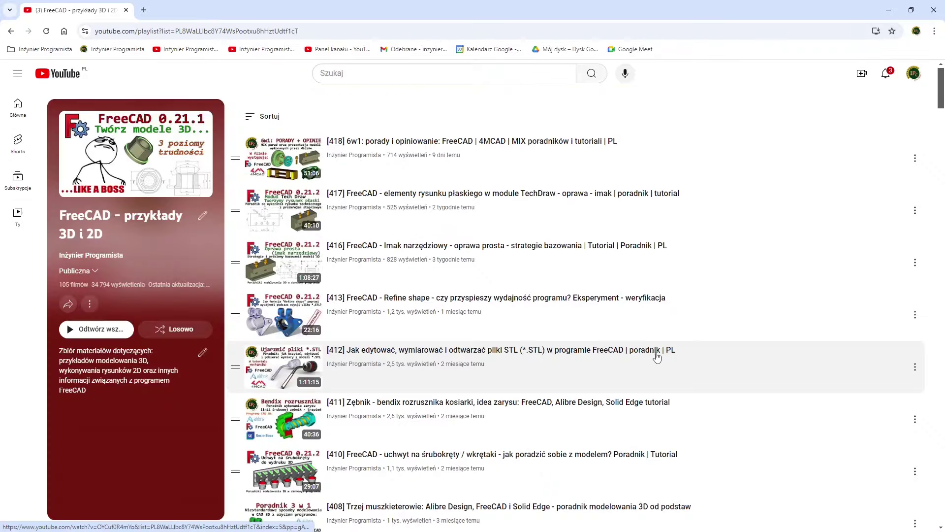
- Scroll through the playlist, then return to the channel and search it for 307
scroll(633, 358, down, 4)
scroll(623, 348, down, 5)
scroll(620, 343, down, 4)
scroll(621, 341, down, 7)
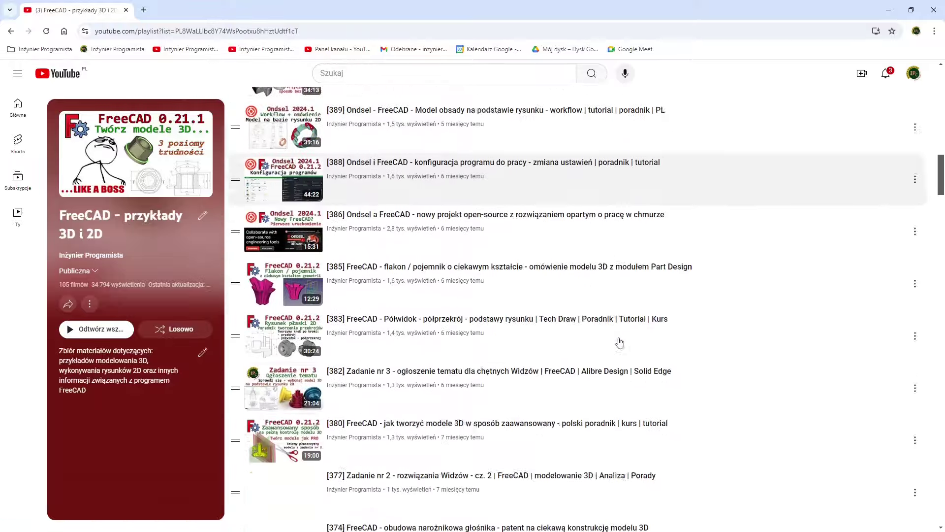
scroll(622, 341, down, 3)
scroll(623, 341, down, 3)
scroll(623, 341, down, 3)
scroll(623, 341, down, 3)
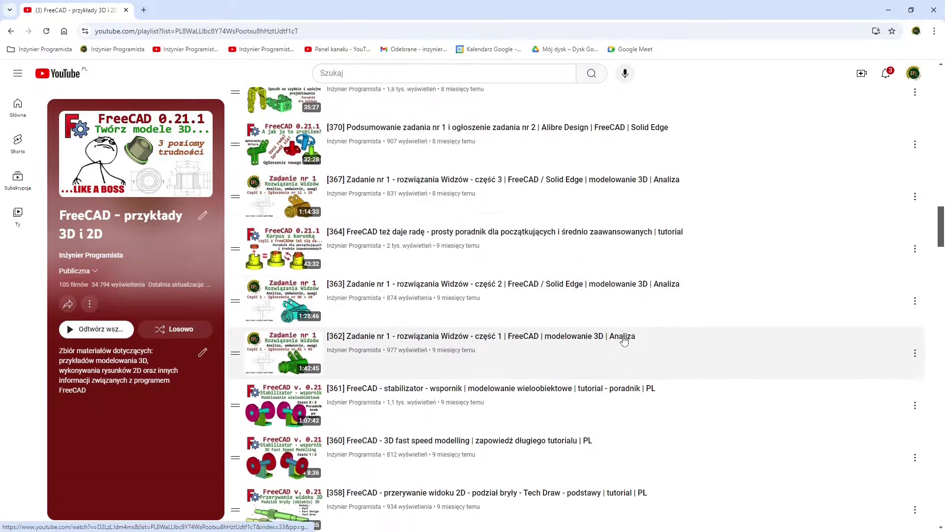
scroll(625, 340, down, 5)
scroll(626, 339, down, 3)
scroll(626, 339, down, 3)
scroll(626, 339, down, 2)
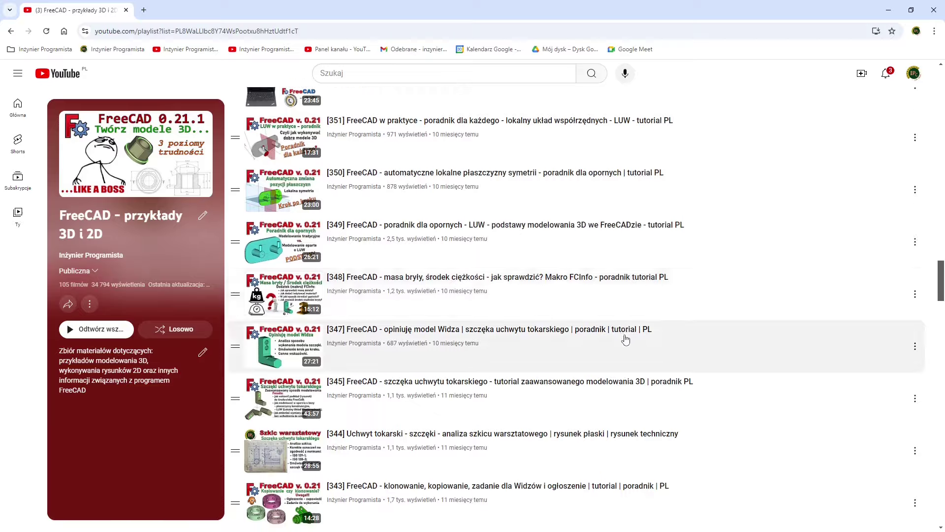
scroll(626, 339, down, 3)
scroll(625, 340, down, 4)
scroll(626, 340, down, 3)
scroll(626, 339, down, 3)
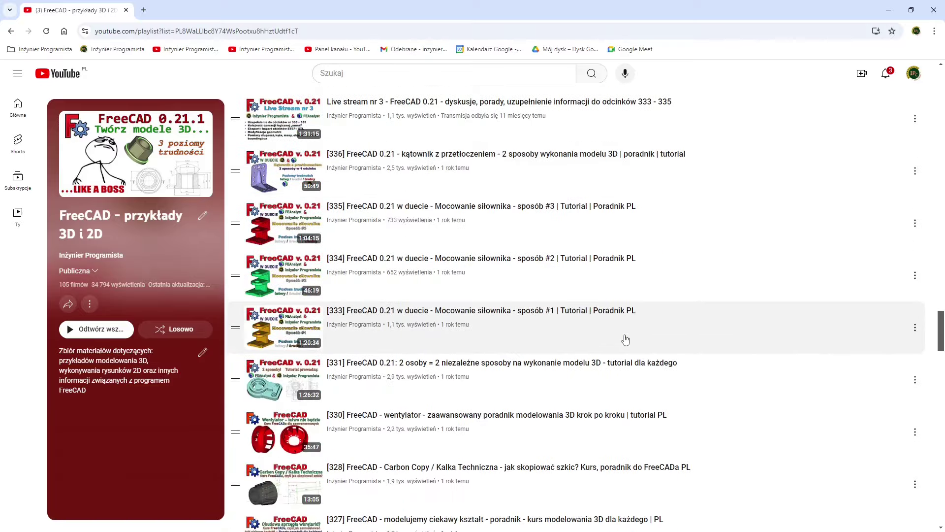
scroll(626, 339, down, 3)
scroll(626, 339, down, 4)
scroll(626, 340, down, 4)
scroll(615, 339, down, 4)
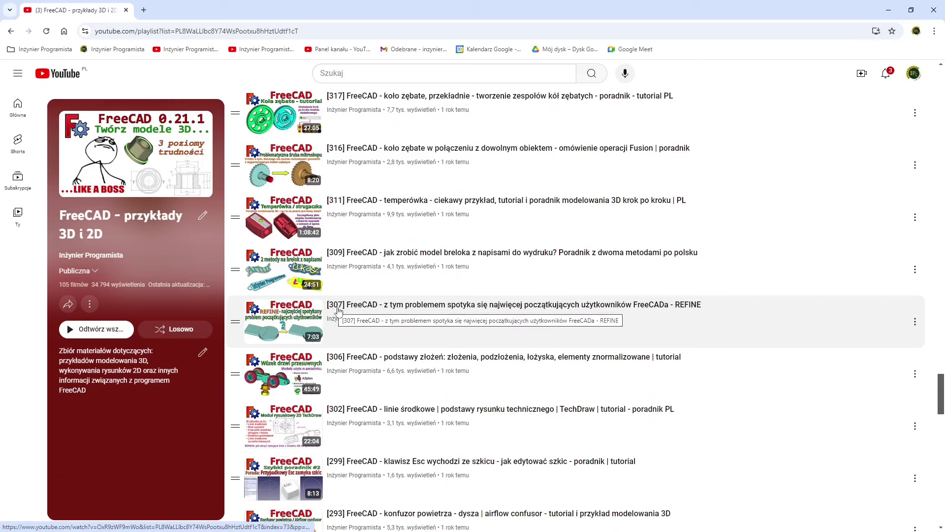
key(alt+Left)
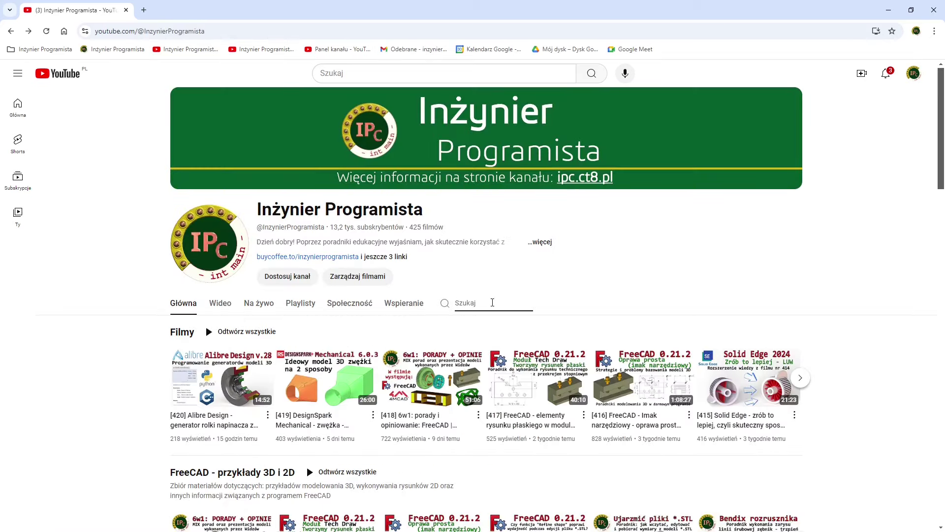
text(307)
key(Return)
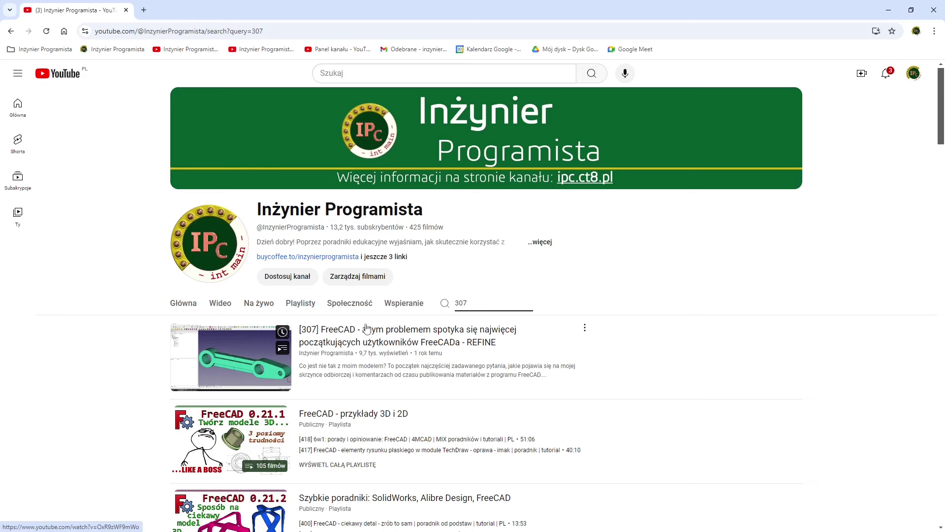
- Return to FreeCAD and set Pad as the body's tip
click(889, 10)
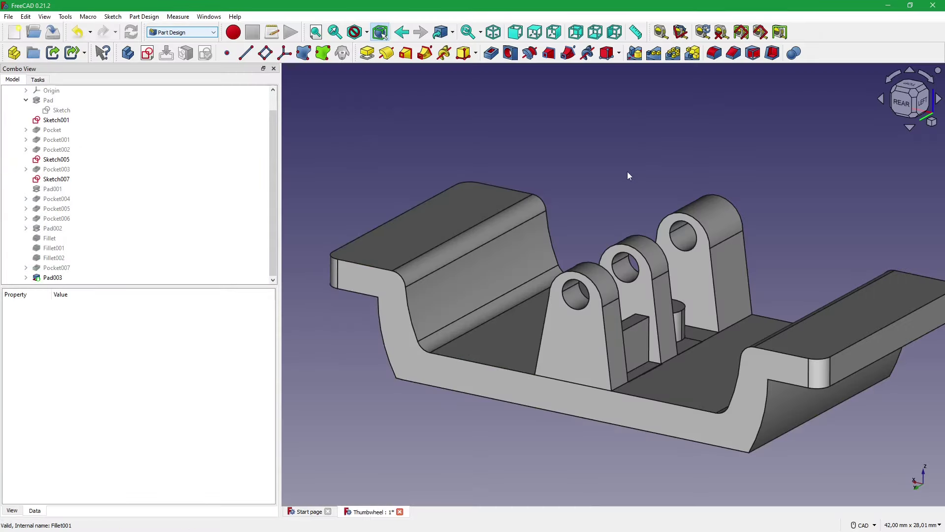
mouse_move(422, 234)
middle_down()
mouse_move(470, 152)
mouse_move(513, 169)
mouse_move(477, 158)
mouse_move(458, 168)
mouse_move(475, 175)
mouse_move(203, 168)
middle_up()
scroll(187, 167, up, 1)
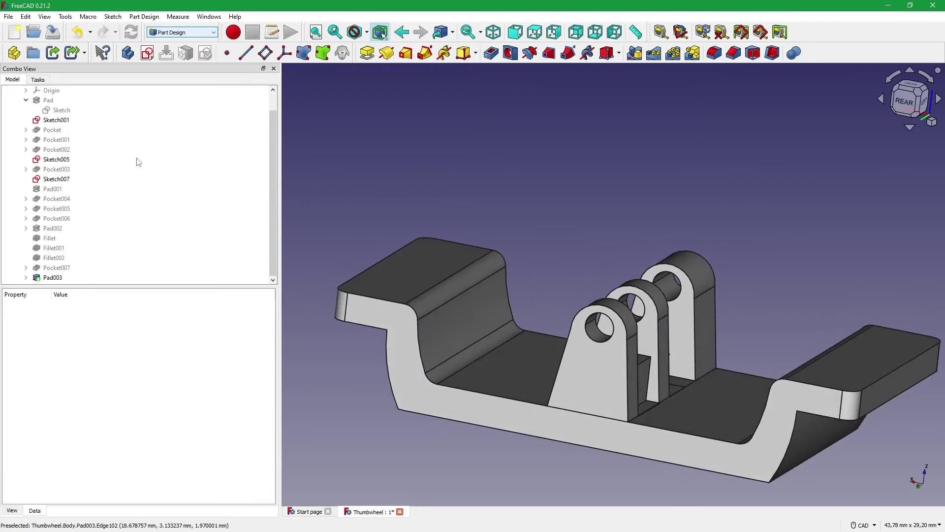
click(54, 140)
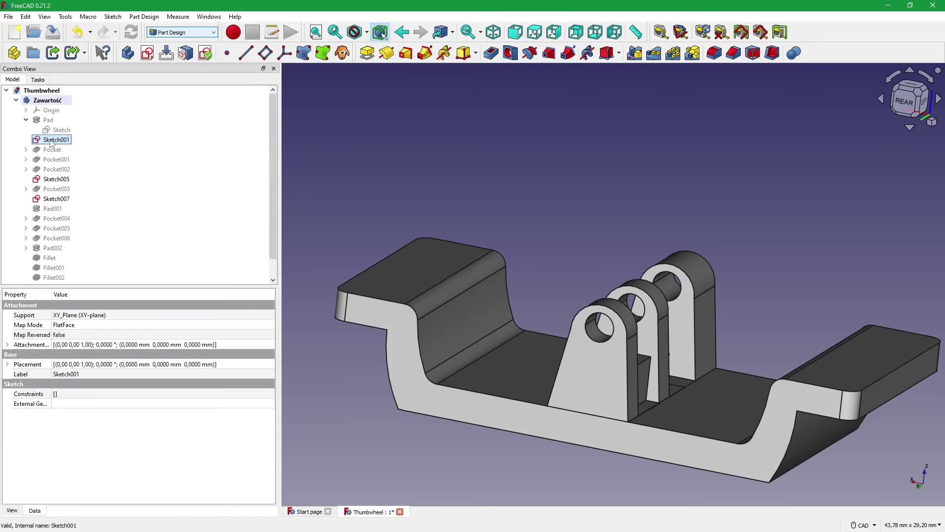
right_click(48, 120)
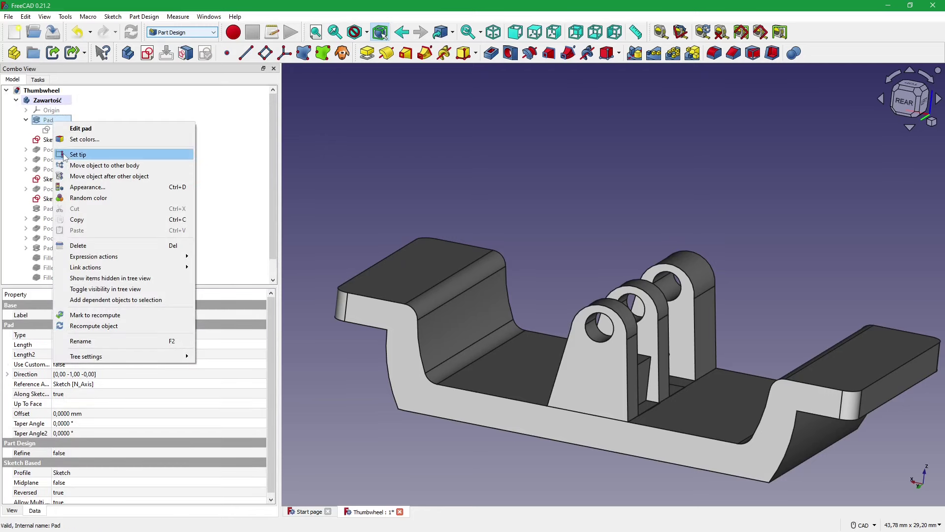
click(79, 150)
- Inspect the empty Sketch001, then delete it from the Thumbwheel body
double_click(55, 140)
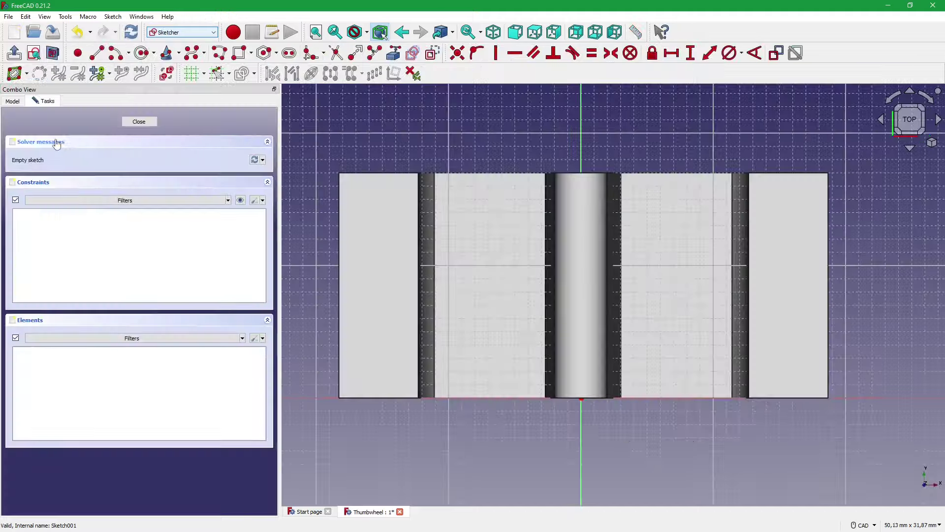
middle_drag(365, 214, 430, 223)
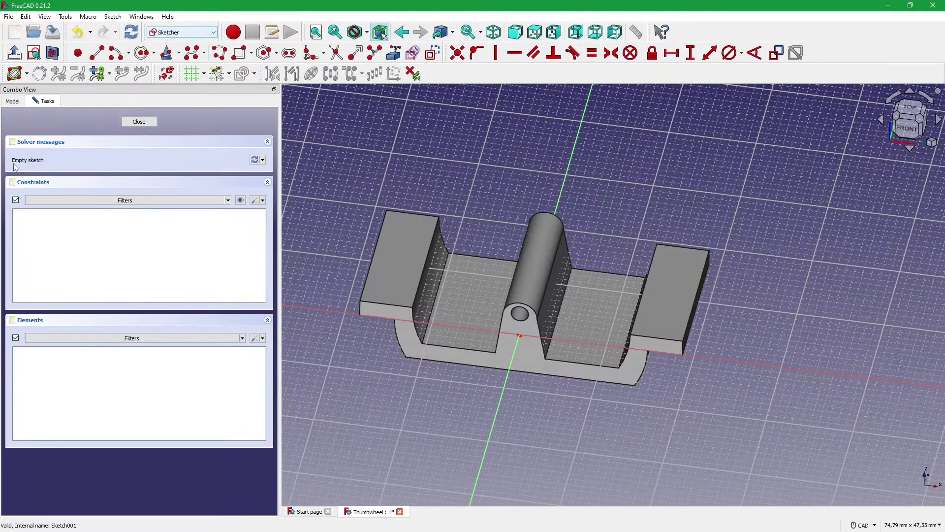
click(139, 122)
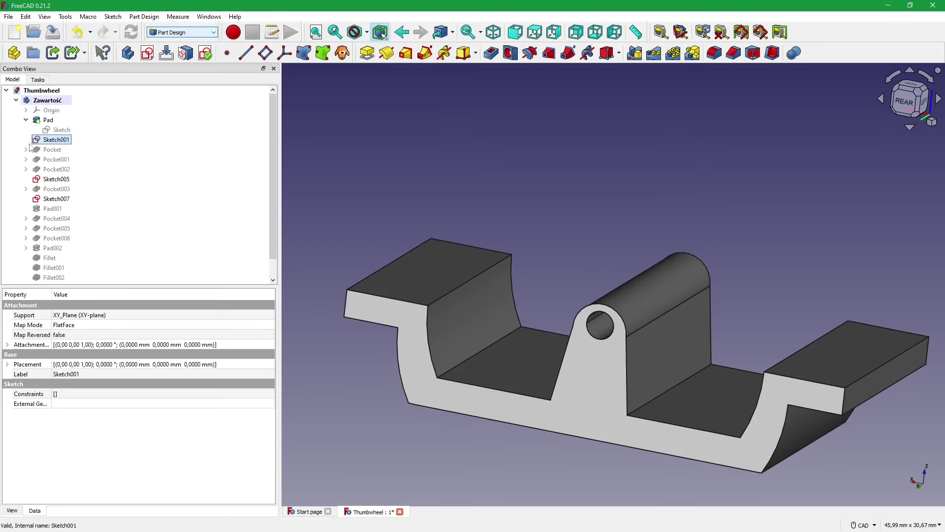
right_click(55, 142)
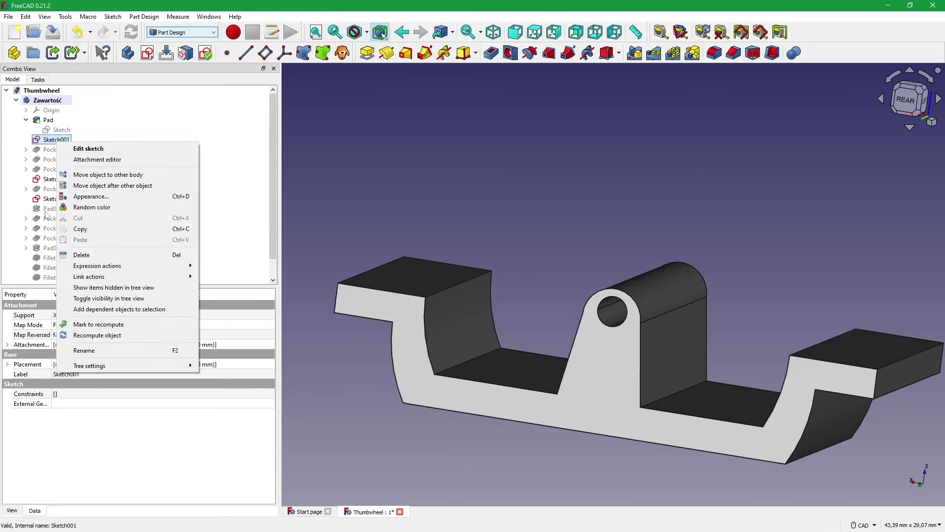
click(82, 255)
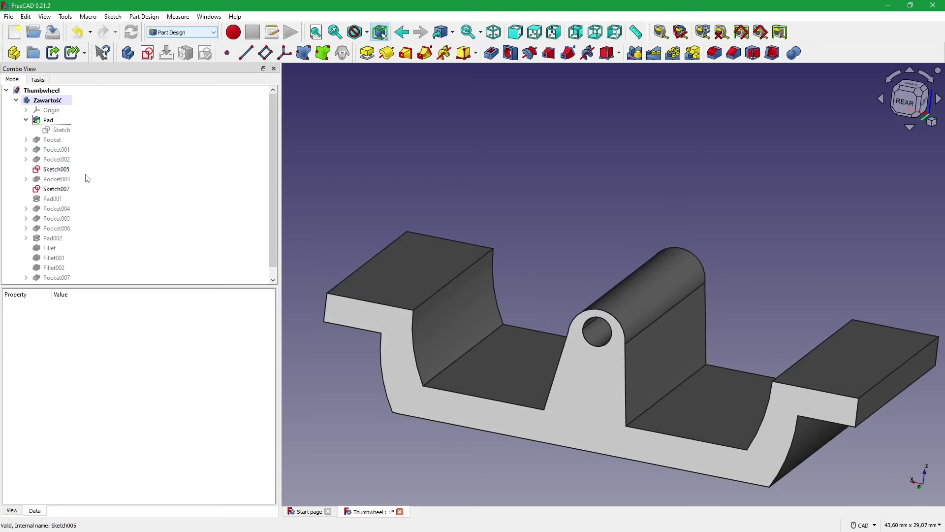
- Set Pocket as the body's tip and open its Sketch002 for editing
right_click(50, 141)
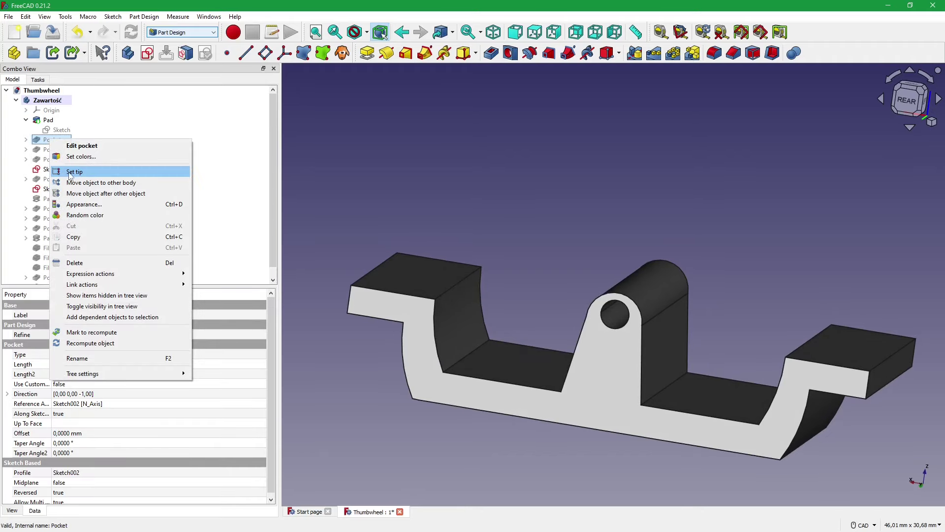
click(74, 171)
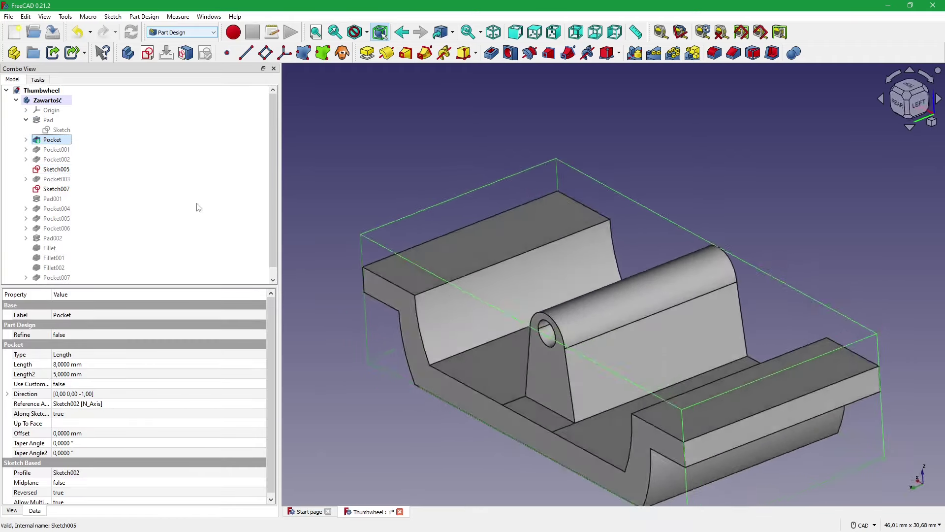
scroll(522, 381, up, 3)
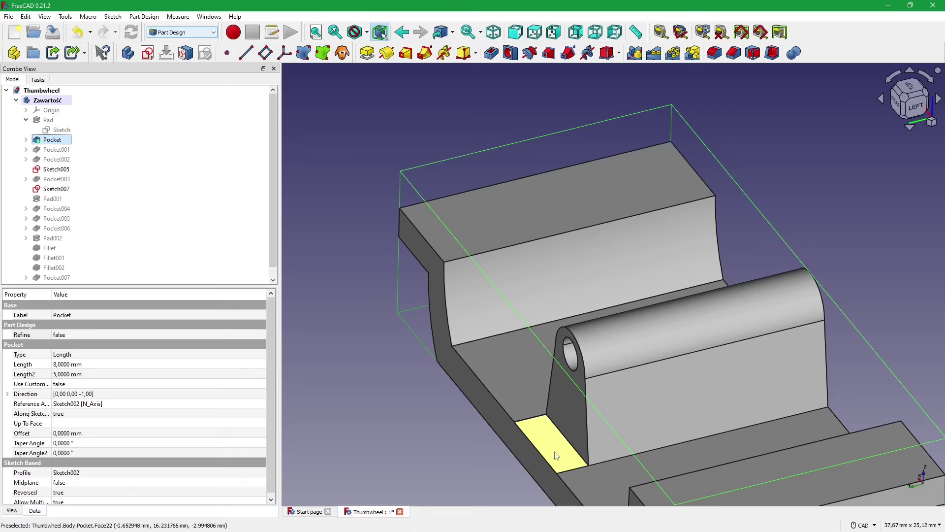
click(26, 140)
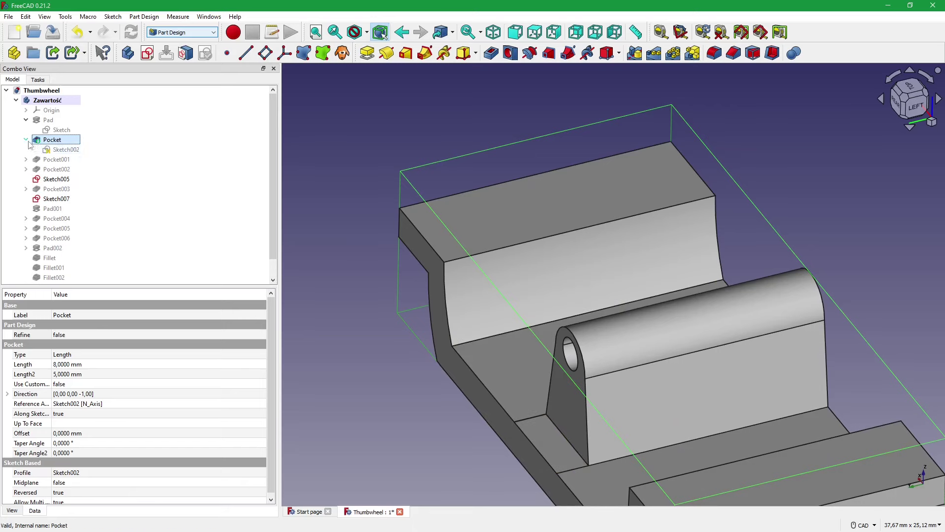
click(65, 150)
double_click(64, 153)
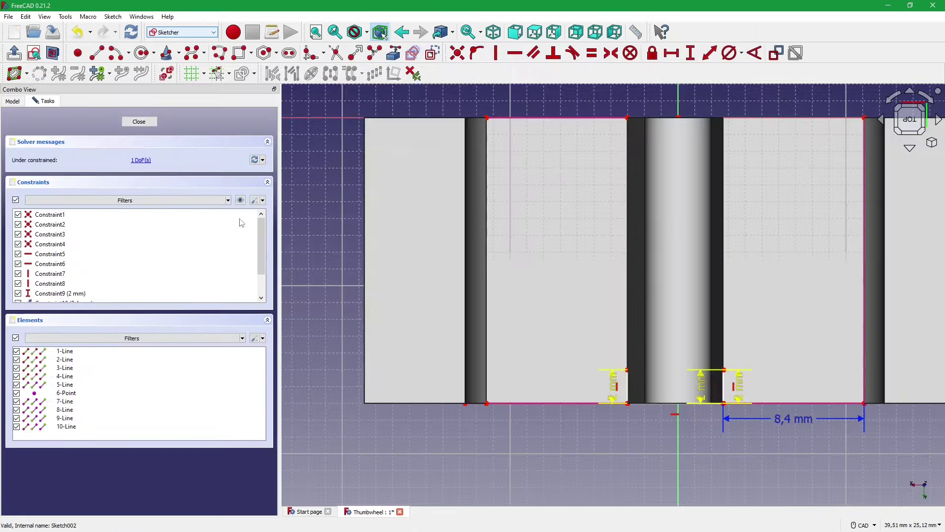
- Orbit to a near-top view of Sketch002 and cut away the solid in front
scroll(249, 224, down, 1)
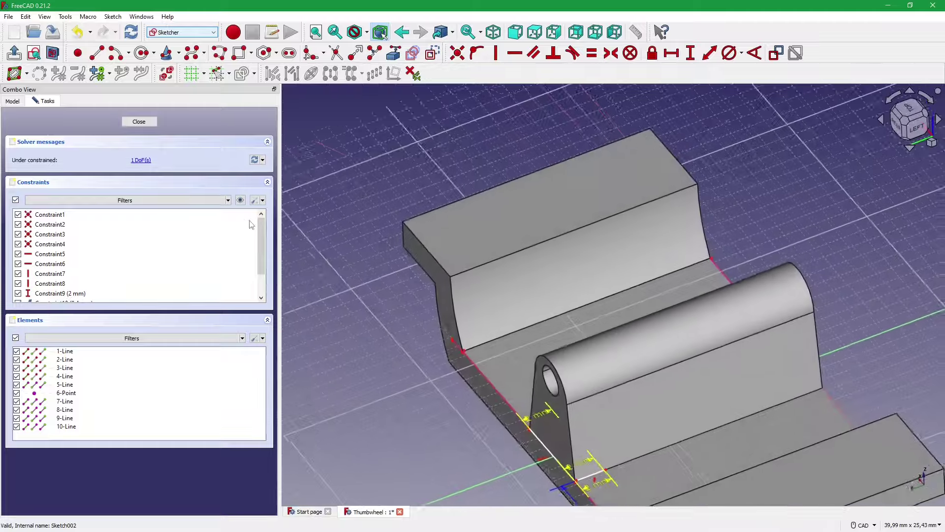
mouse_move(410, 264)
middle_down()
mouse_move(463, 278)
mouse_move(471, 261)
mouse_move(456, 214)
mouse_move(500, 276)
mouse_move(480, 267)
mouse_move(442, 297)
mouse_move(461, 299)
middle_up()
scroll(461, 298, up, 3)
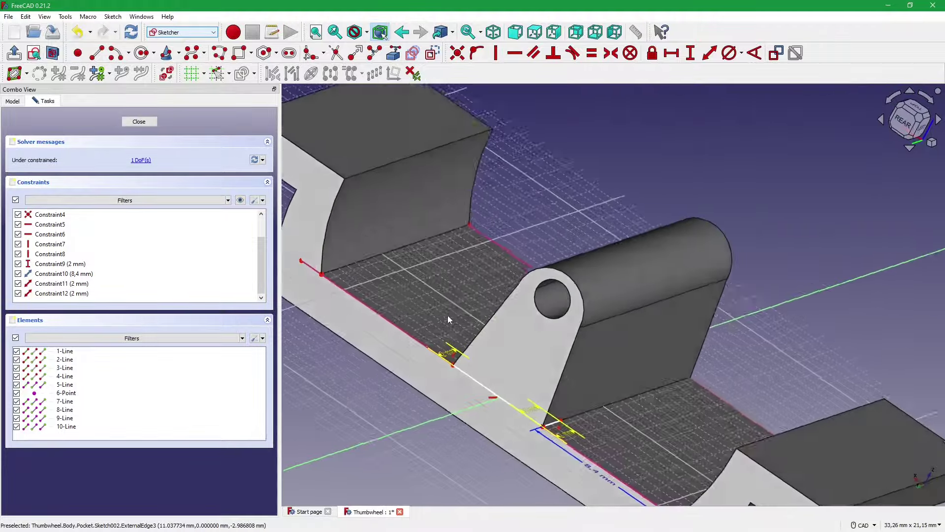
scroll(448, 315, up, 3)
mouse_move(442, 353)
middle_down()
mouse_move(438, 373)
mouse_move(409, 337)
mouse_move(412, 323)
middle_up()
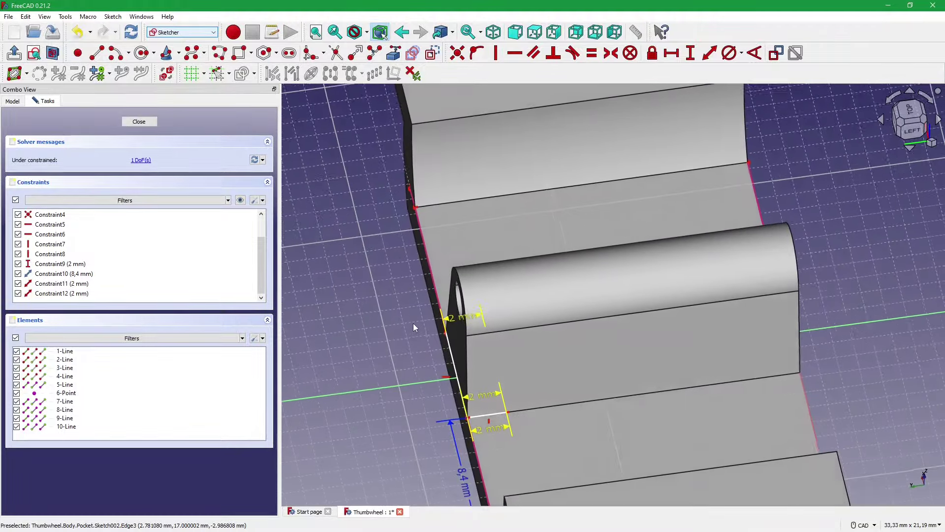
scroll(443, 374, up, 3)
mouse_move(476, 429)
middle_down()
mouse_move(394, 320)
mouse_move(292, 214)
middle_up()
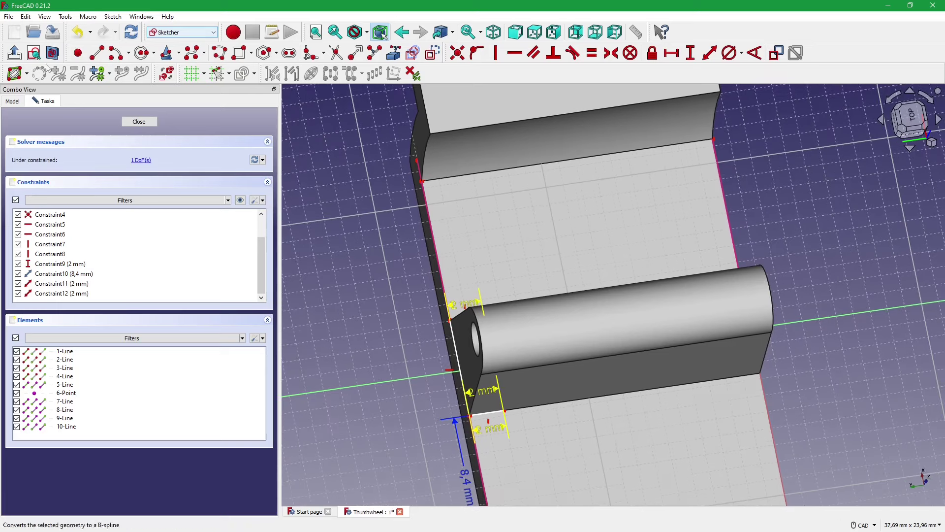
click(53, 53)
scroll(495, 317, up, 1)
scroll(468, 310, up, 1)
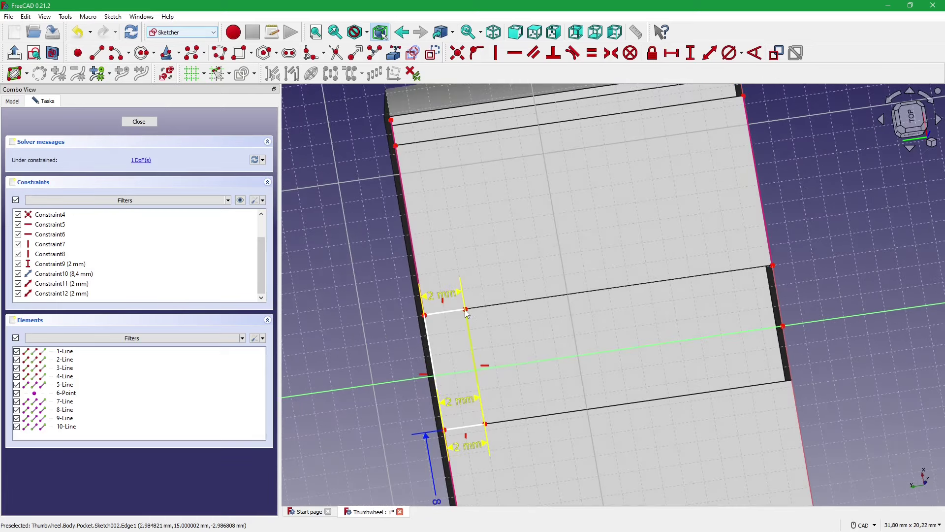
- Drag the slot rectangle's corners to reshape it and move the 2 mm label outside
mouse_move(476, 314)
mouse_down()
mouse_move(505, 303)
mouse_move(488, 347)
mouse_move(496, 340)
mouse_move(478, 352)
mouse_move(465, 279)
mouse_move(492, 338)
mouse_move(484, 282)
mouse_up()
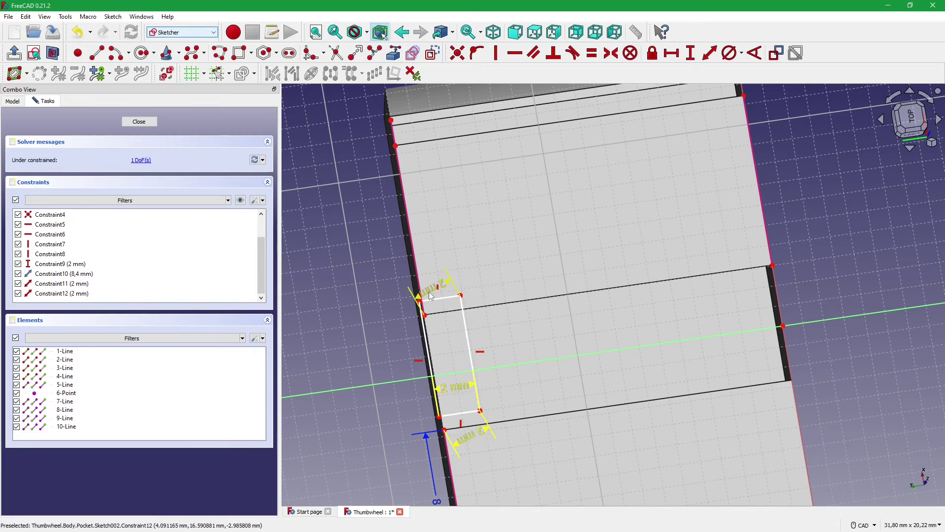
middle_drag(482, 295, 501, 300)
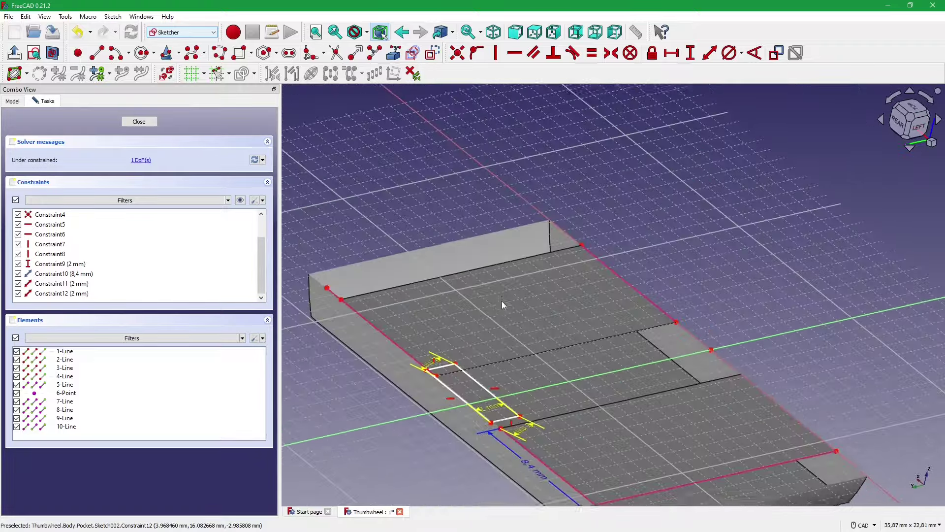
mouse_move(483, 297)
middle_down()
mouse_move(438, 314)
mouse_move(451, 243)
mouse_move(414, 266)
mouse_move(384, 314)
mouse_move(419, 320)
mouse_move(492, 362)
mouse_move(519, 301)
middle_up()
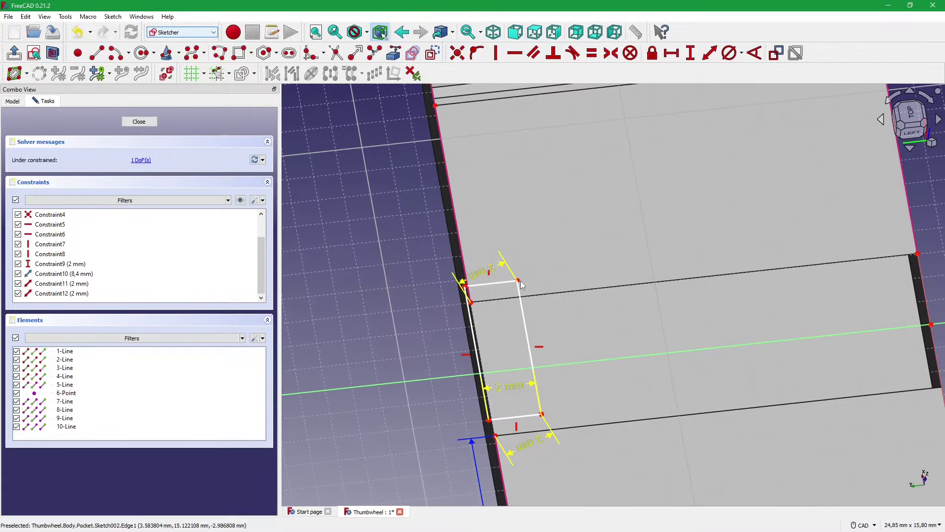
mouse_move(519, 284)
mouse_down()
mouse_move(544, 305)
mouse_move(537, 308)
mouse_up()
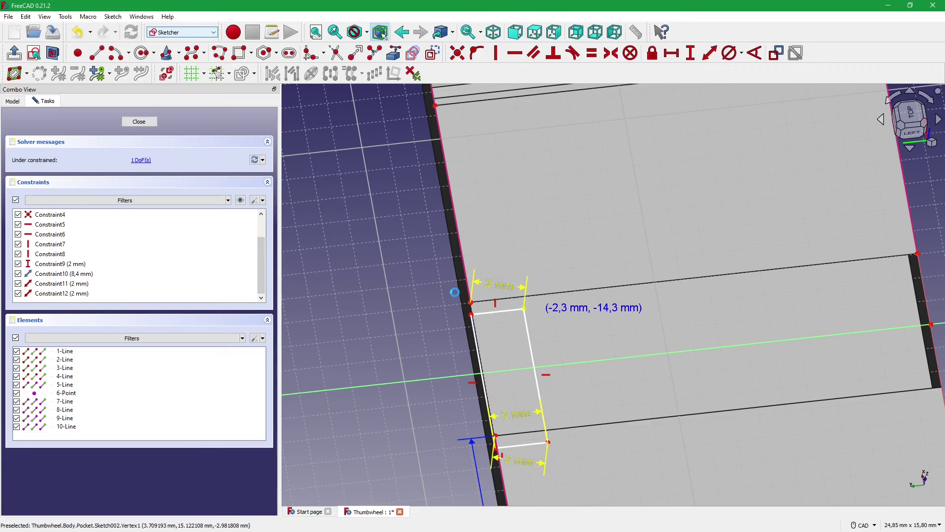
middle_drag(464, 352, 512, 410)
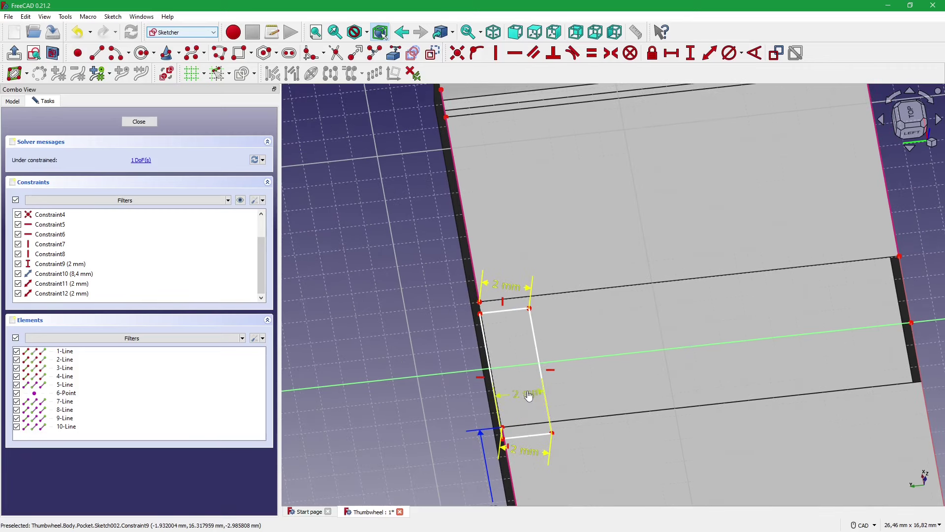
drag(528, 395, 446, 386)
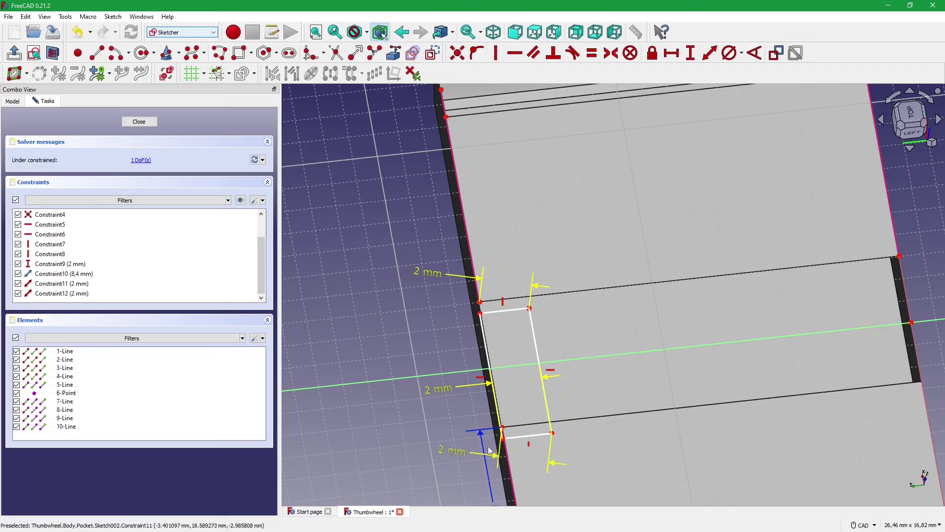
- Delete the lower and upper 2 mm offset dimensions from the slot rectangle
click(490, 450)
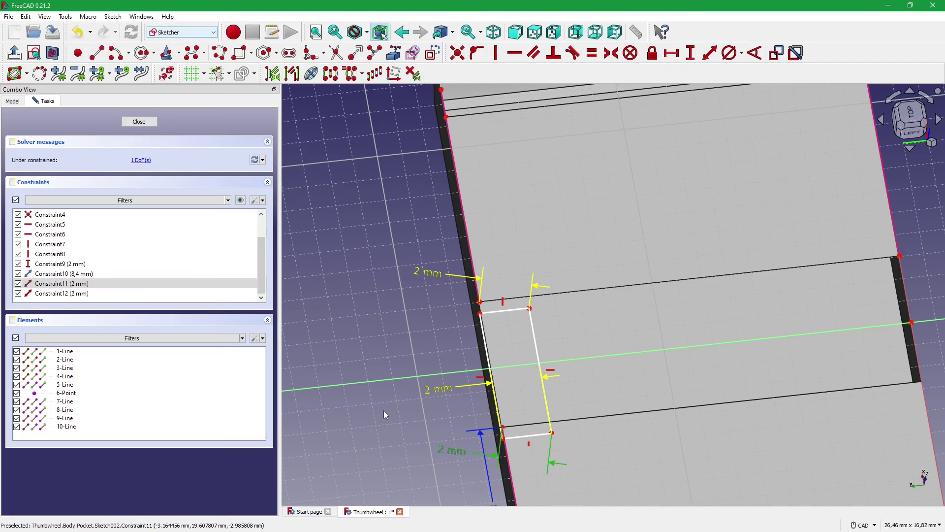
key(Delete)
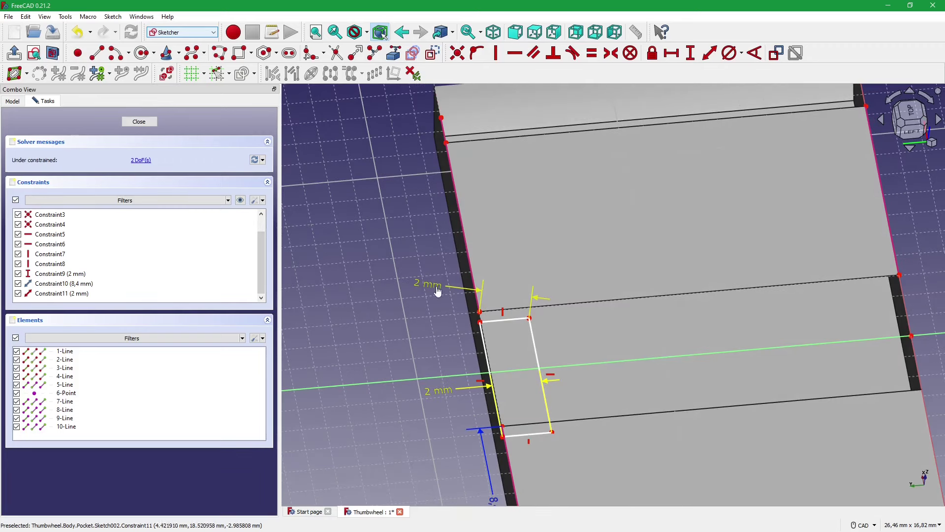
click(433, 285)
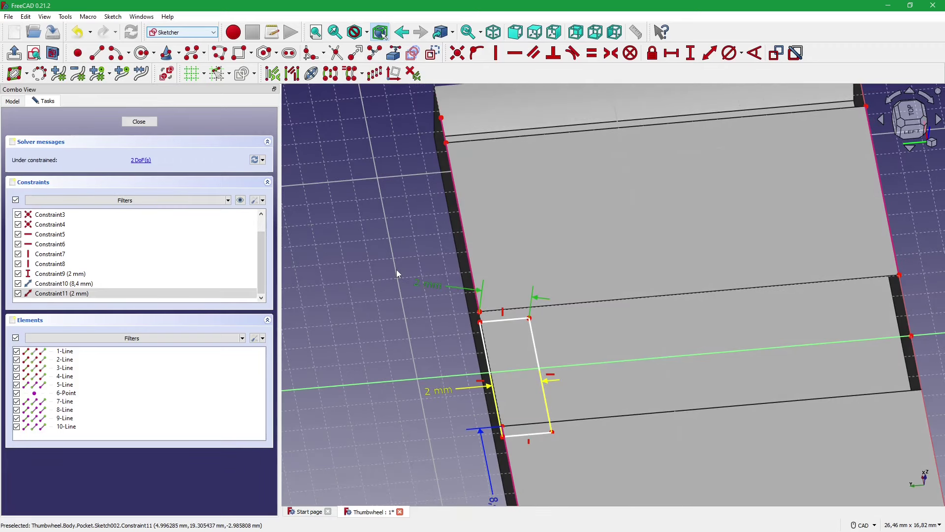
key(Delete)
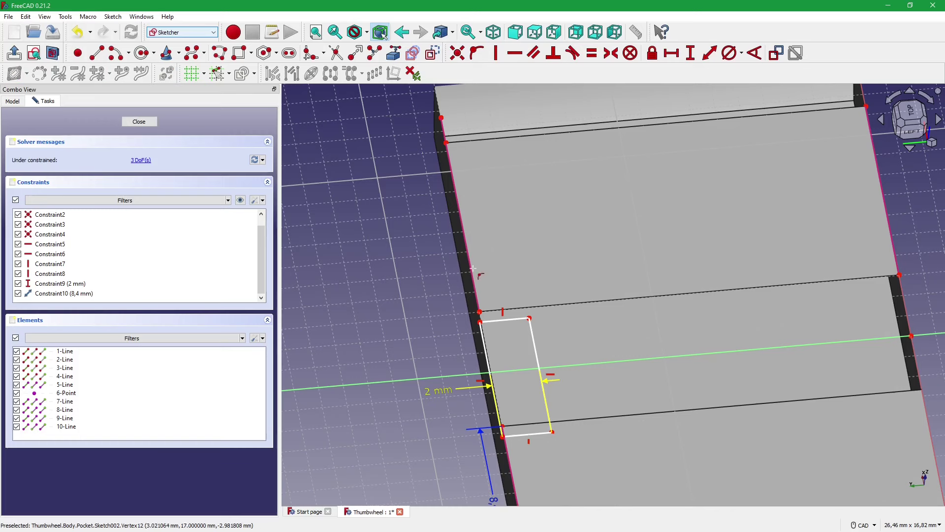
- Attach the rectangle corners to the part's external edge until fully constrained, then close Sketch002
click(480, 311)
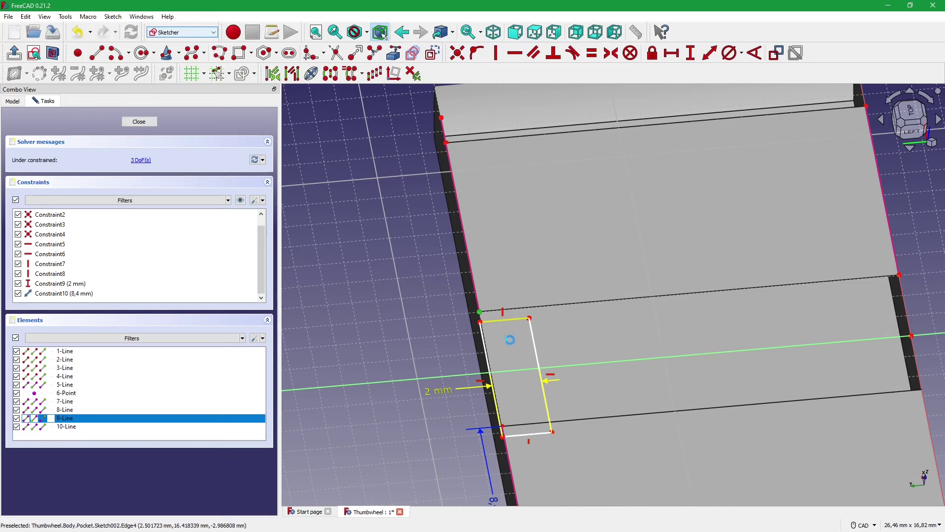
click(504, 431)
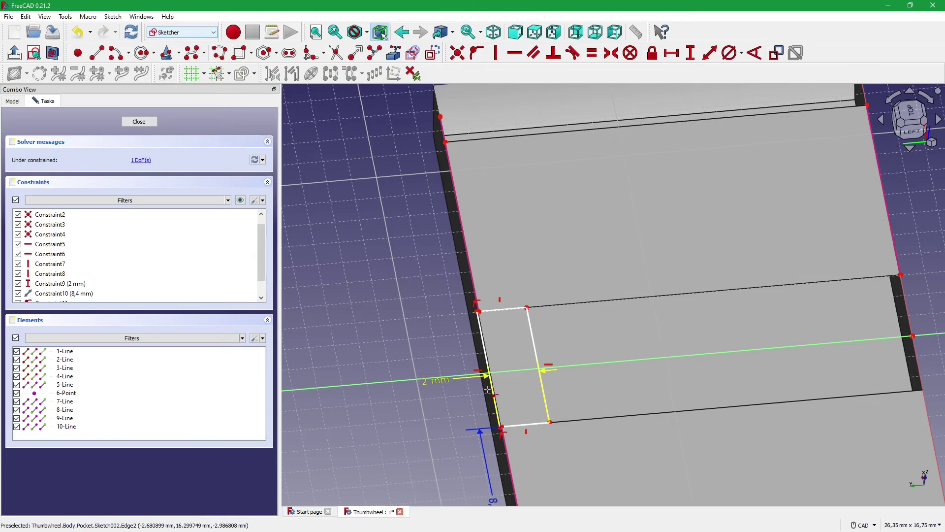
drag(485, 330, 503, 327)
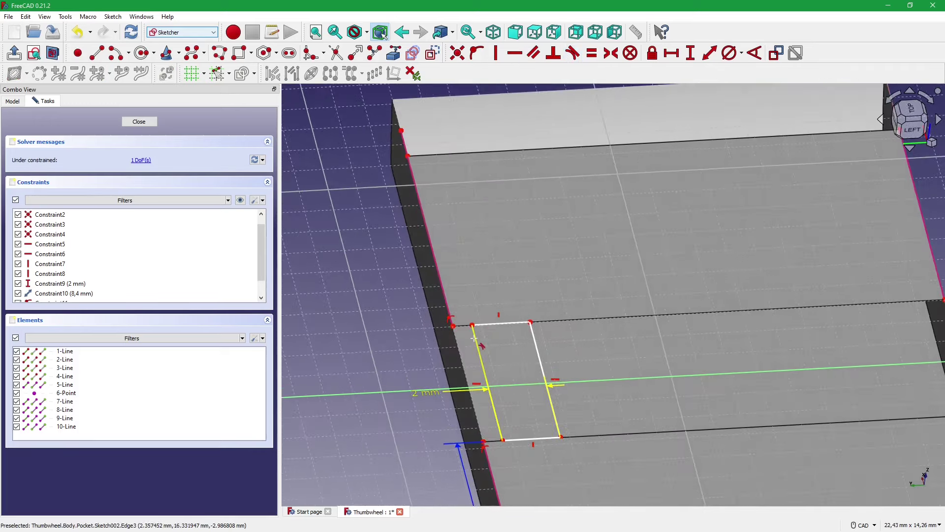
click(480, 356)
click(406, 291)
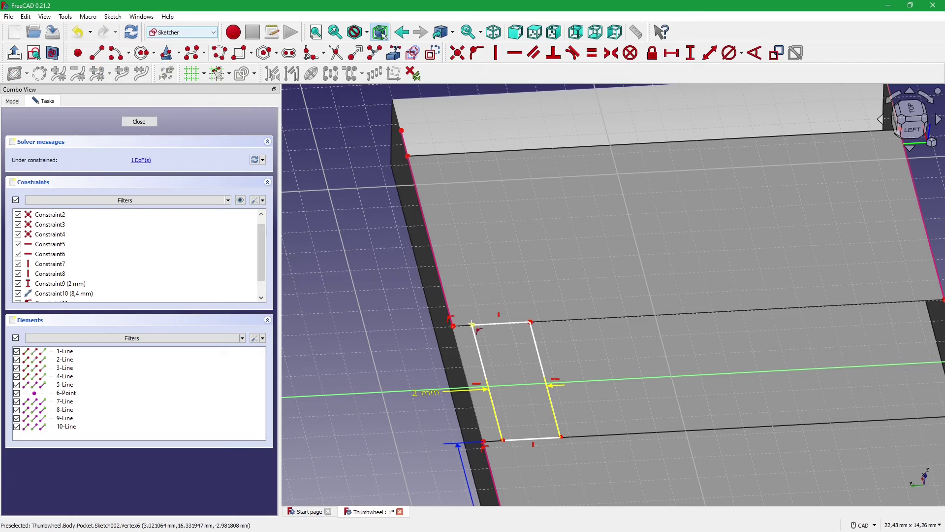
click(472, 324)
click(431, 302)
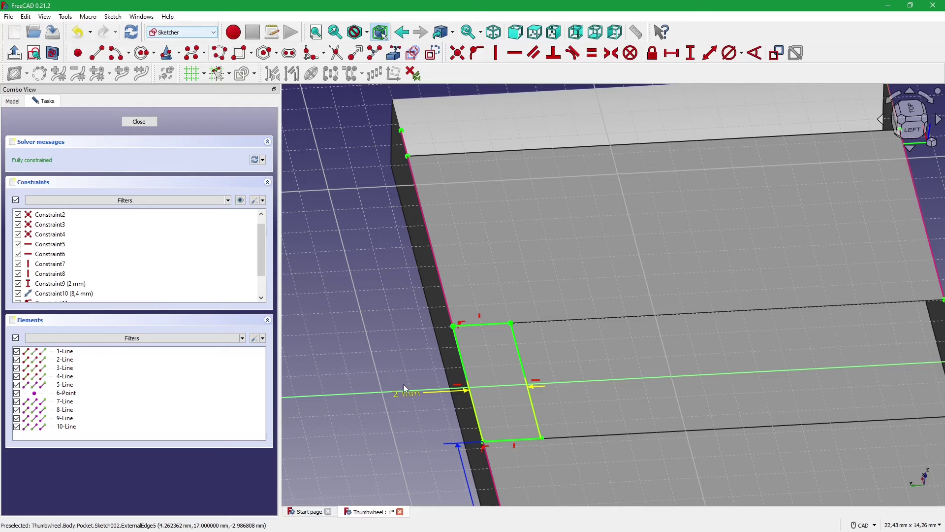
drag(403, 387, 387, 311)
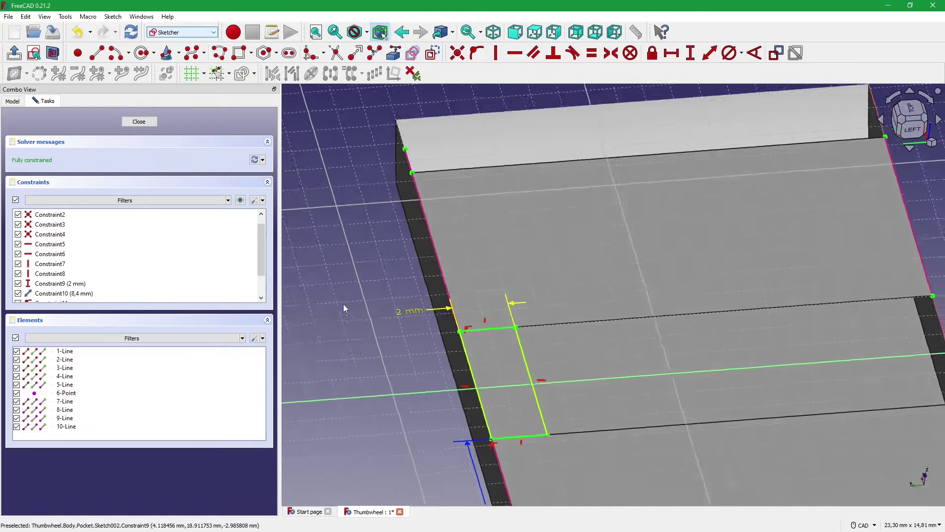
scroll(343, 303, down, 3)
click(139, 121)
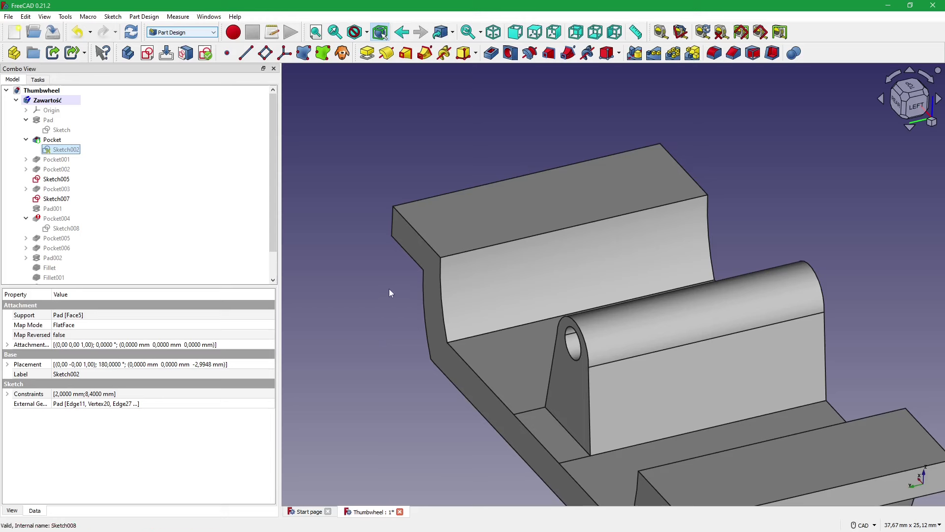
key(ctrl+z)
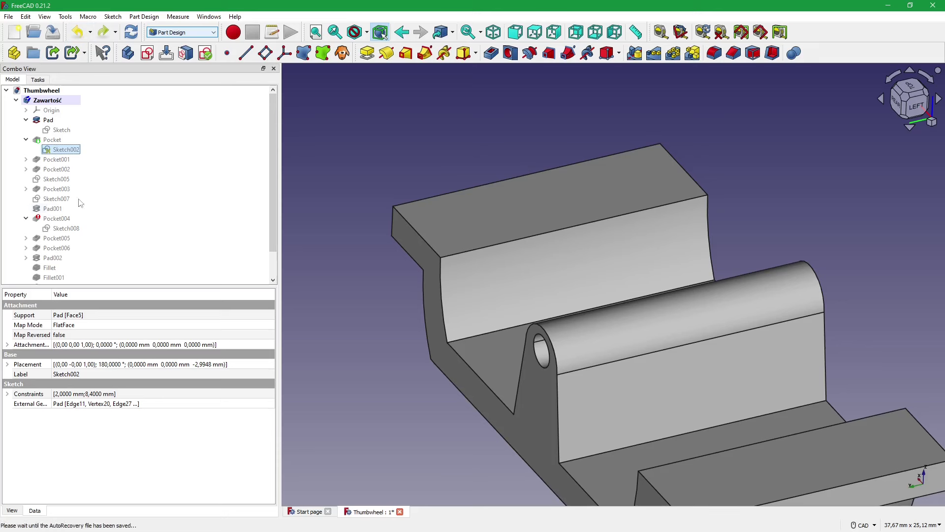
mouse_move(56, 219)
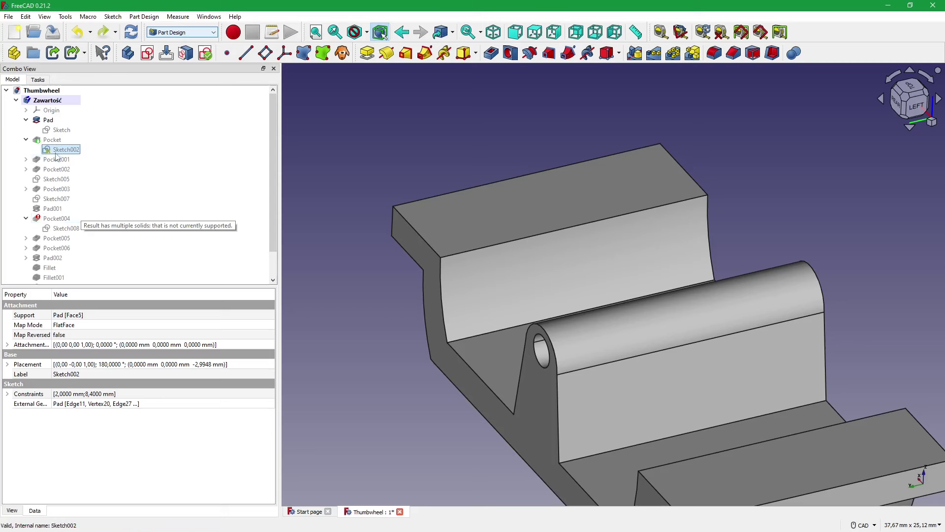
double_click(50, 140)
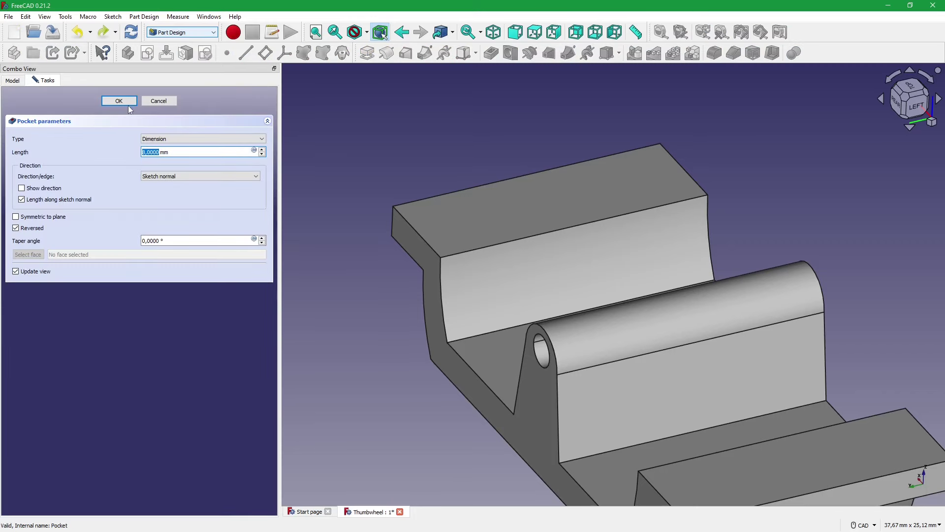
click(128, 101)
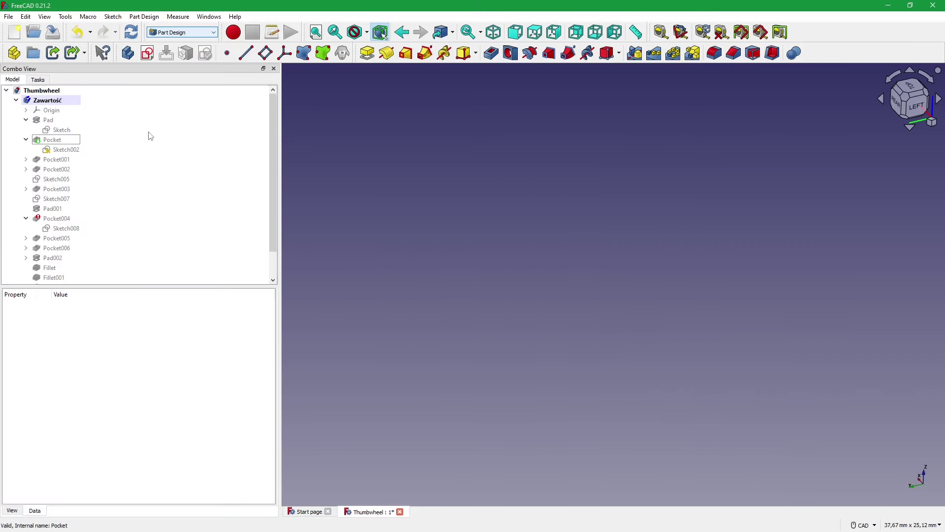
right_click(54, 143)
key(Escape)
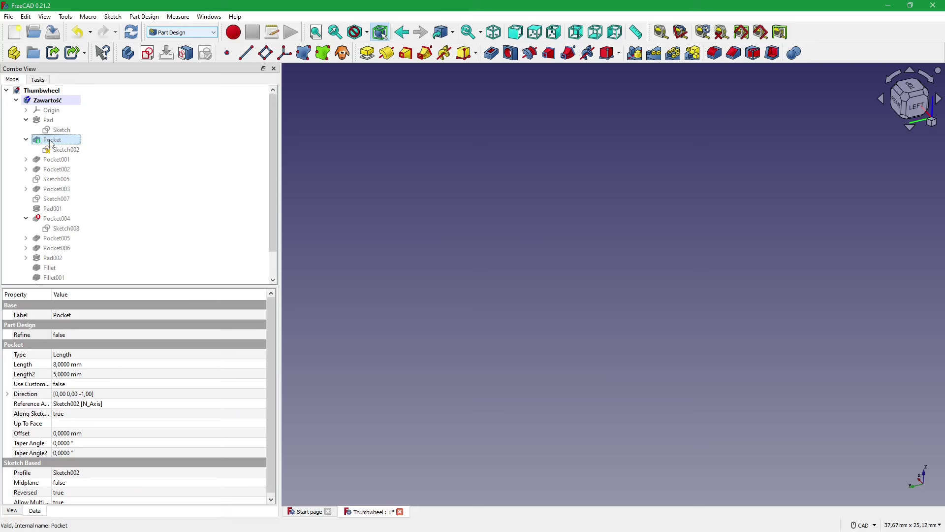
right_click(49, 139)
click(82, 169)
click(117, 112)
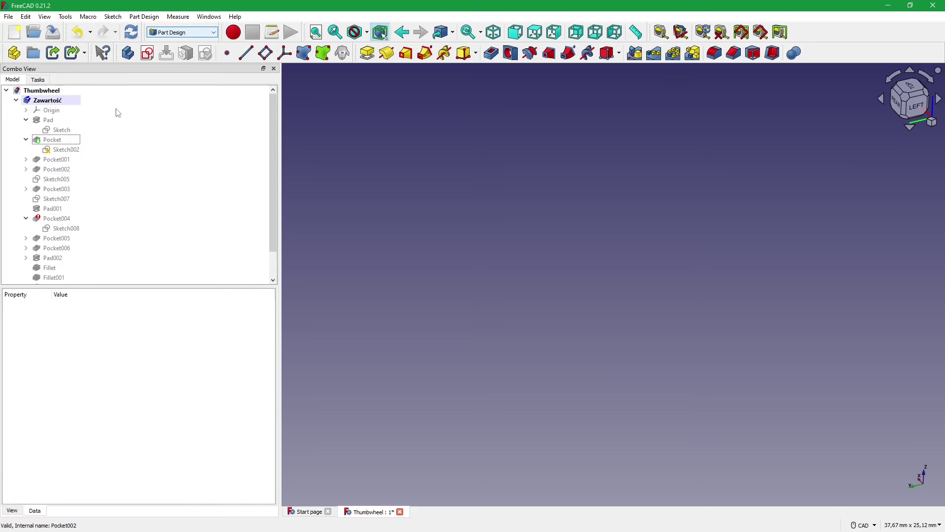
click(52, 140)
key(space)
click(371, 218)
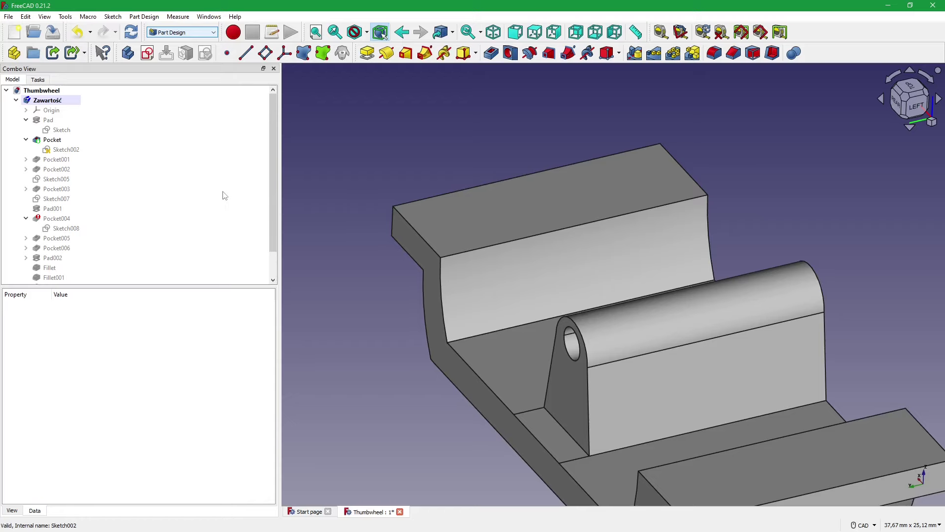
middle_drag(374, 238, 365, 240)
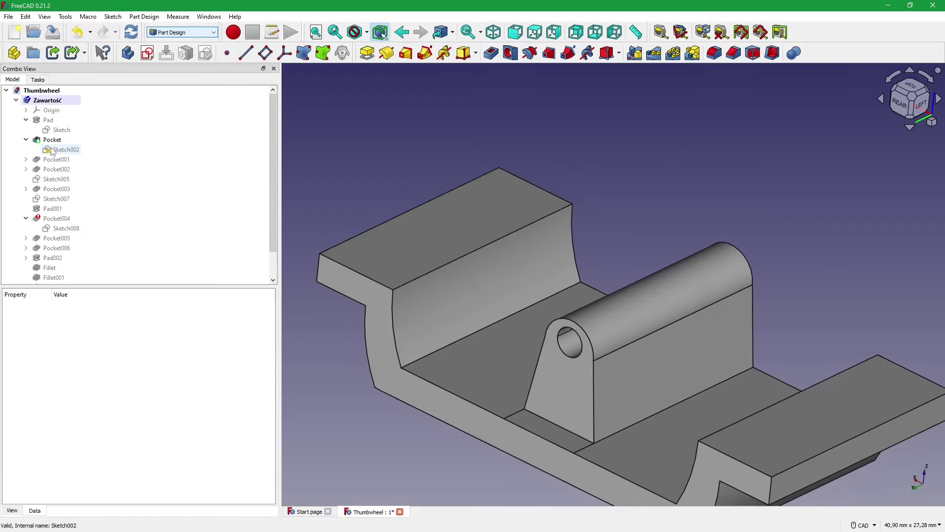
double_click(53, 150)
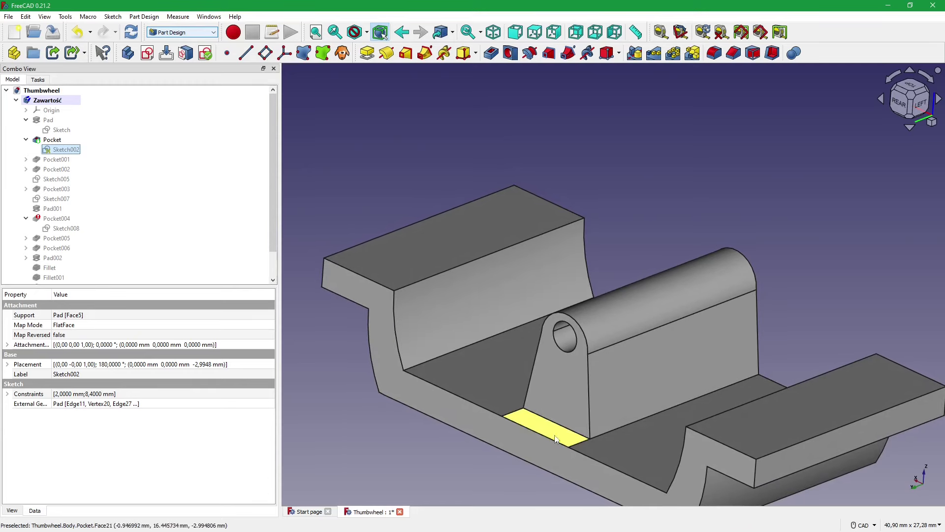
- Set the Pad feature's Refine property to true
click(26, 120)
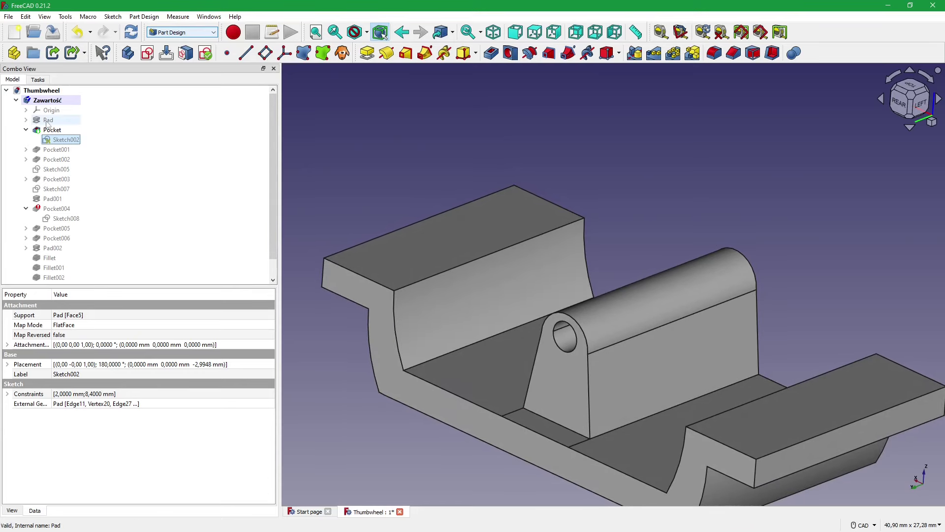
click(26, 120)
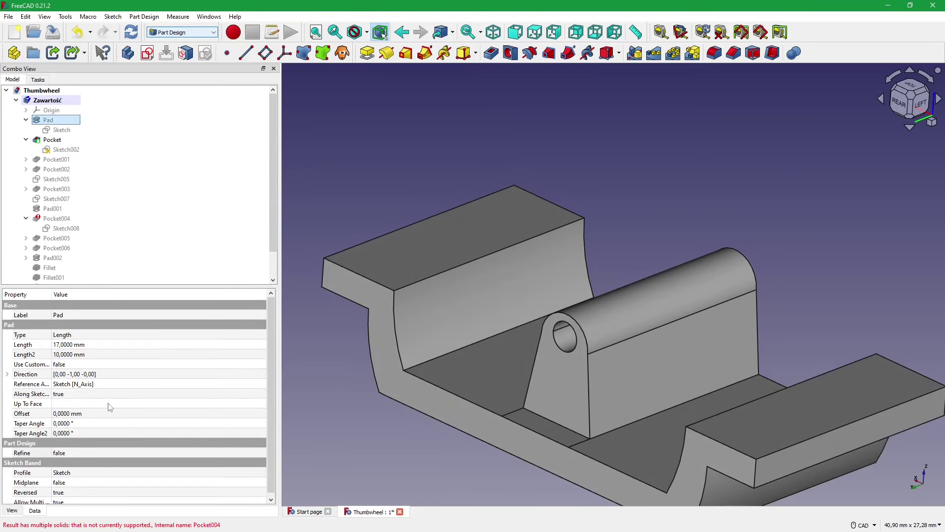
click(74, 452)
click(64, 471)
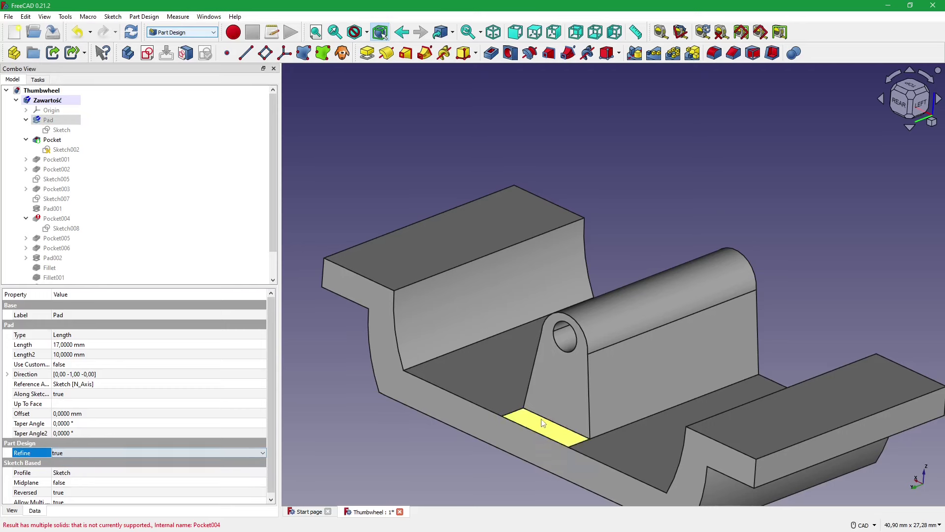
click(534, 421)
click(135, 213)
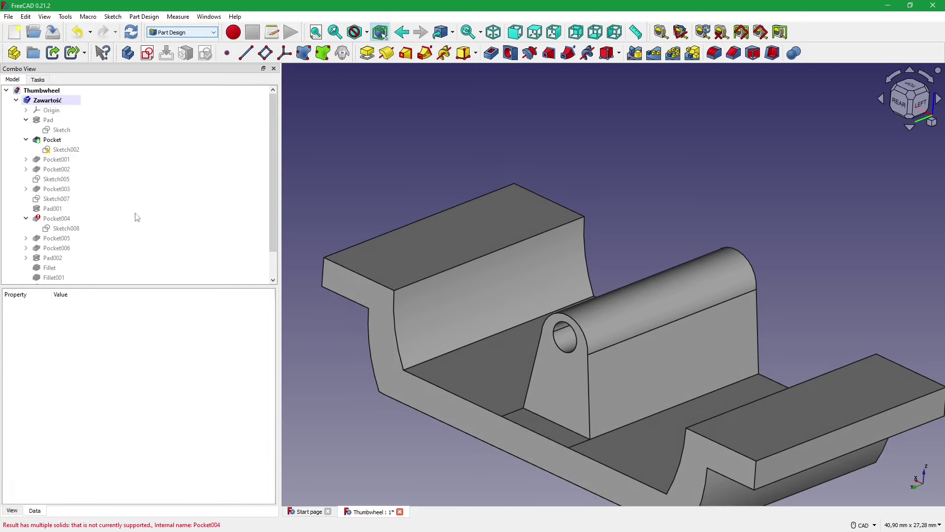
- Set Pocket's Refine to true, recompute and inspect the body, then check Pocket002's properties
click(53, 139)
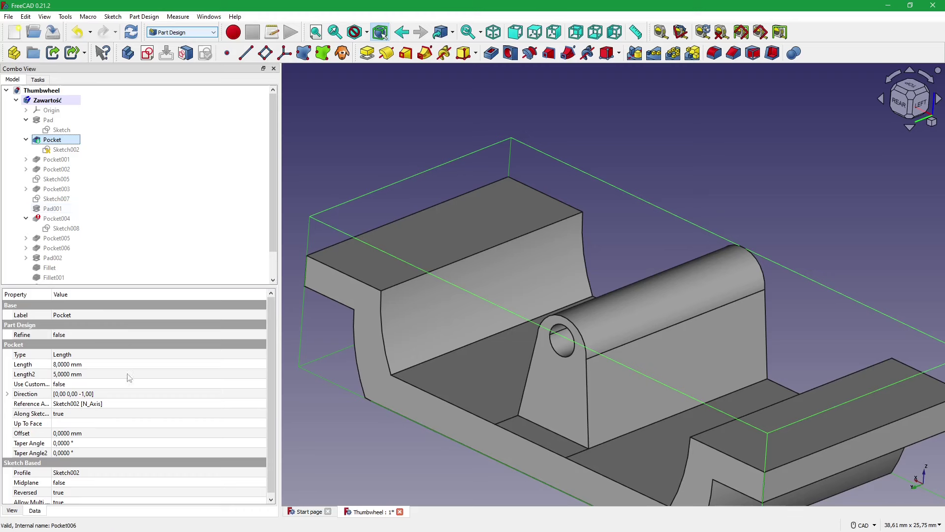
click(98, 335)
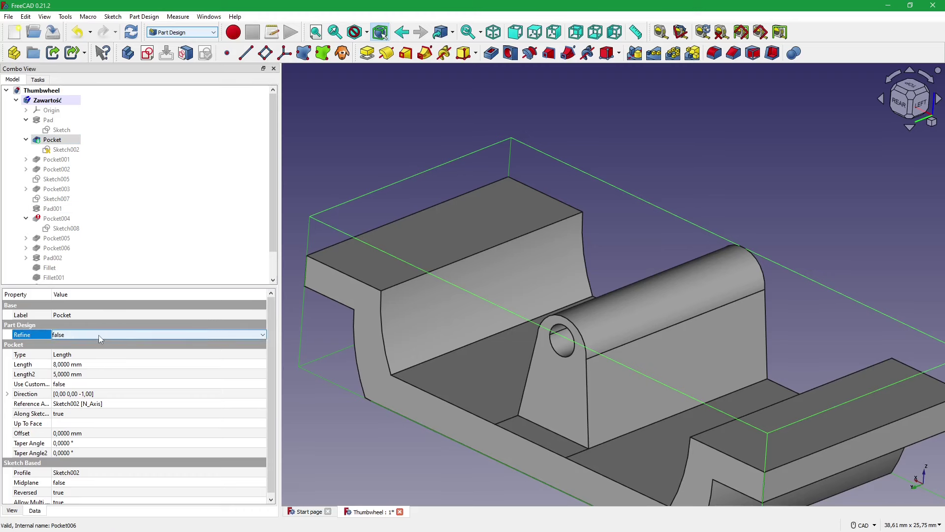
click(99, 351)
click(369, 452)
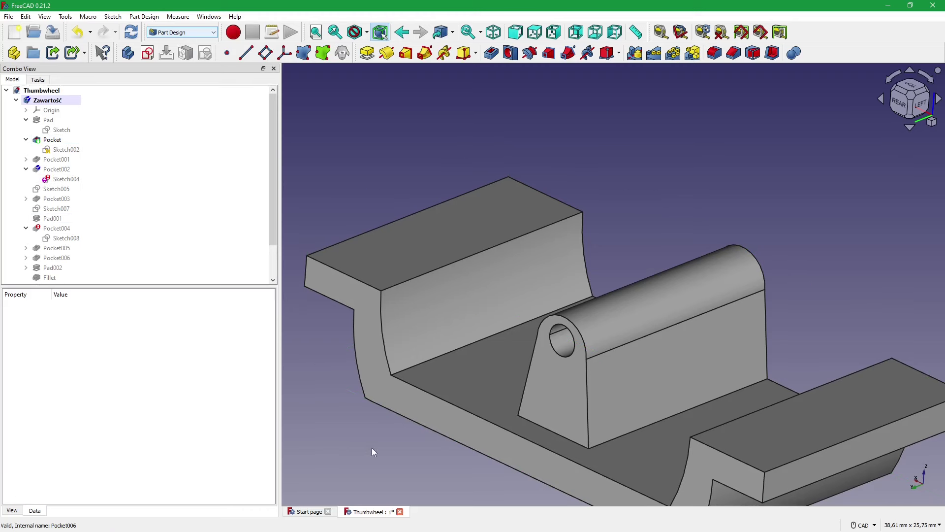
middle_drag(512, 415, 497, 389)
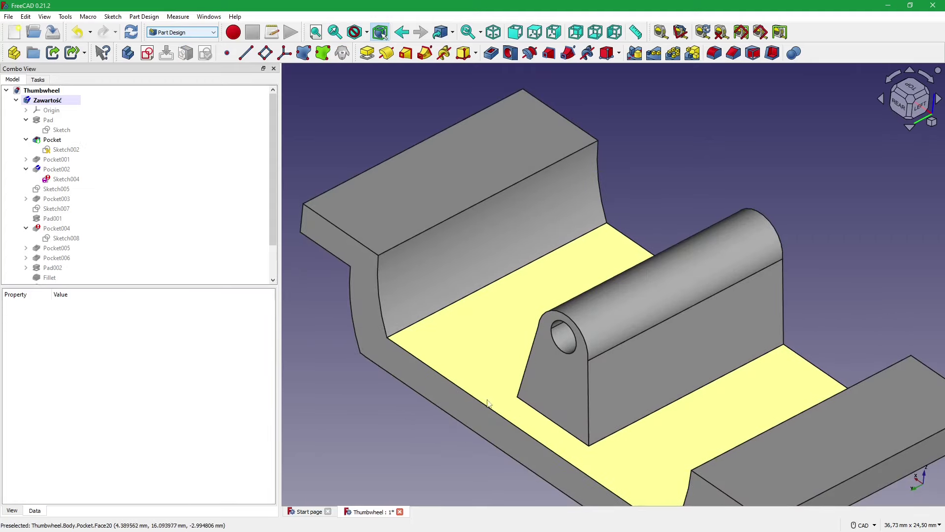
scroll(498, 406, down, 1)
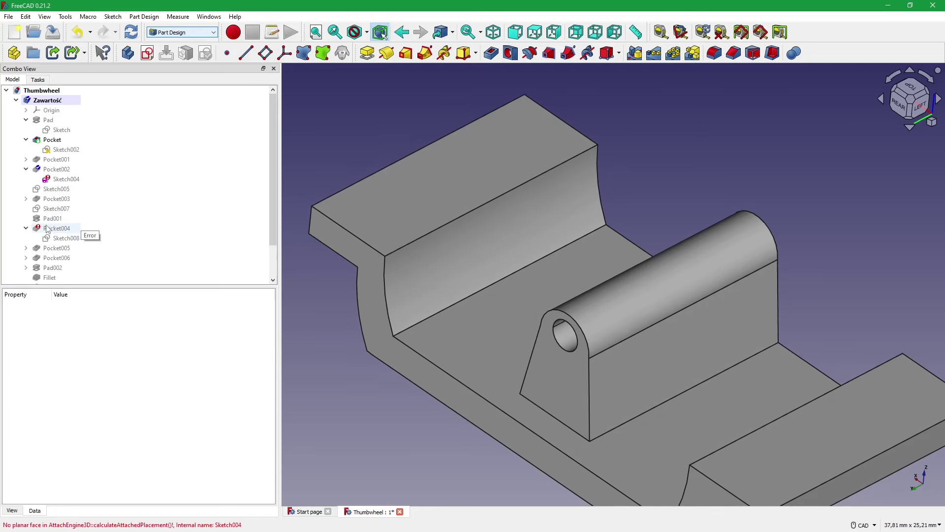
click(52, 170)
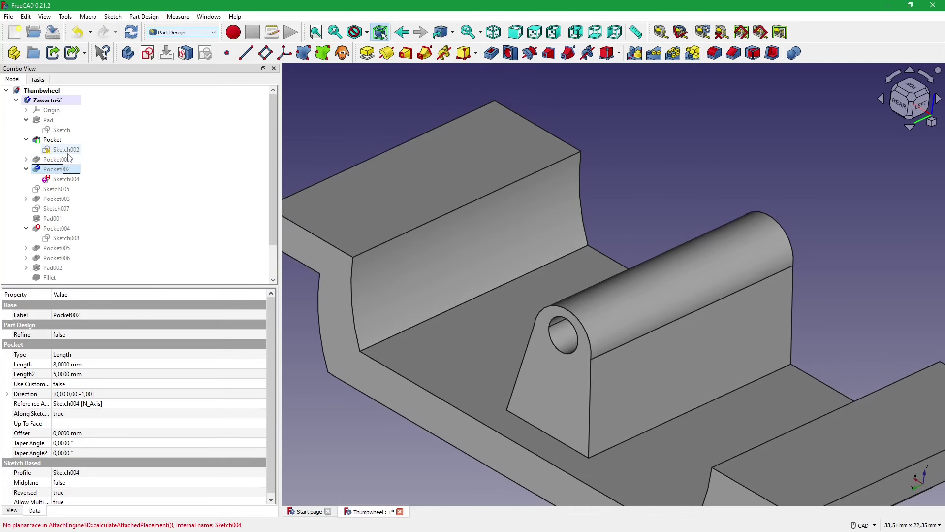
click(130, 155)
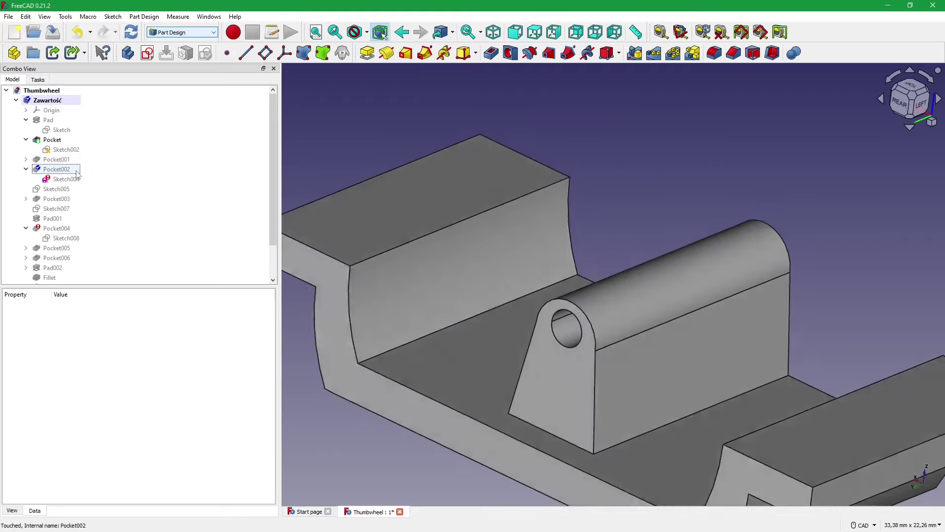
- Set Pocket001 as the body's tip
right_click(55, 159)
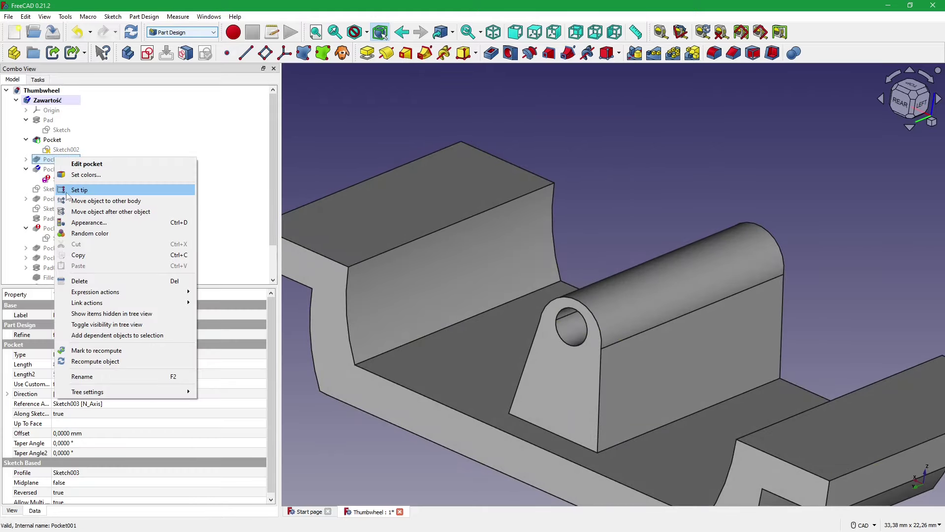
click(68, 195)
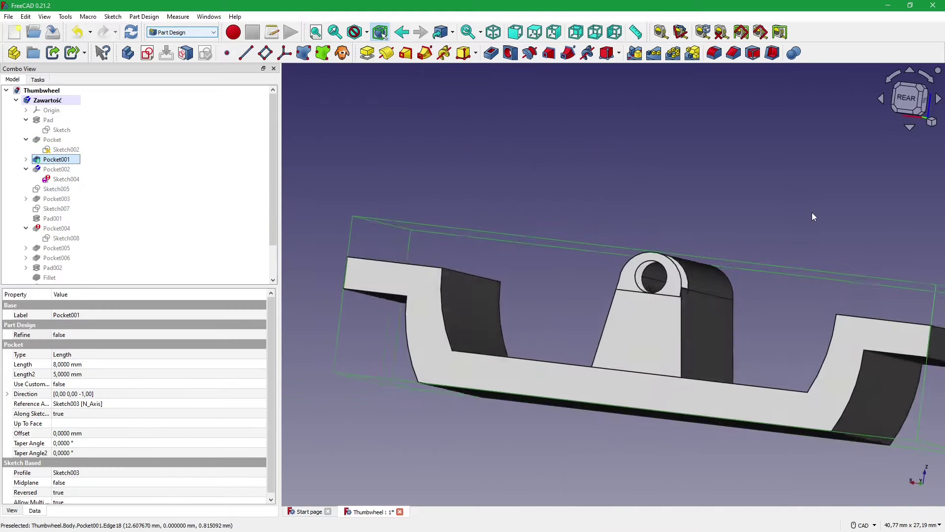
click(793, 202)
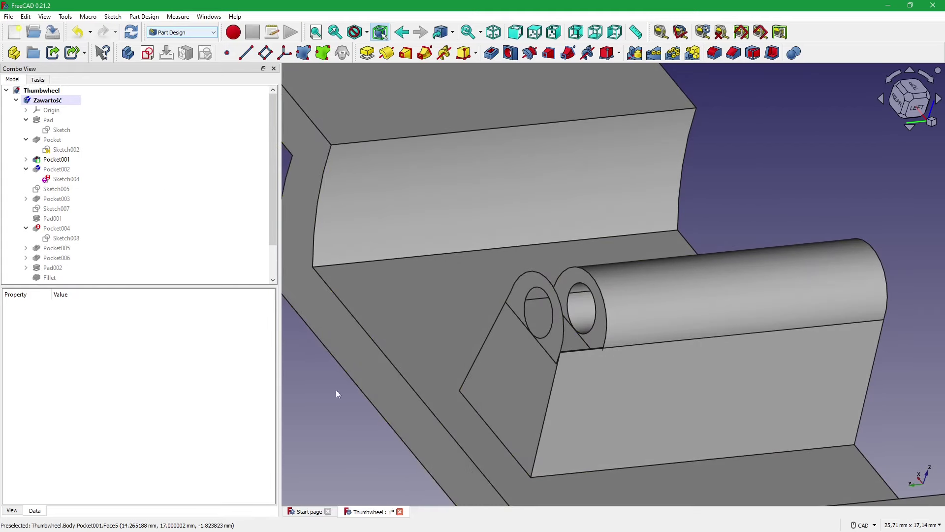
- Close the Thumbwheel document discarding changes, then reopen the Thumbwheel file
click(399, 512)
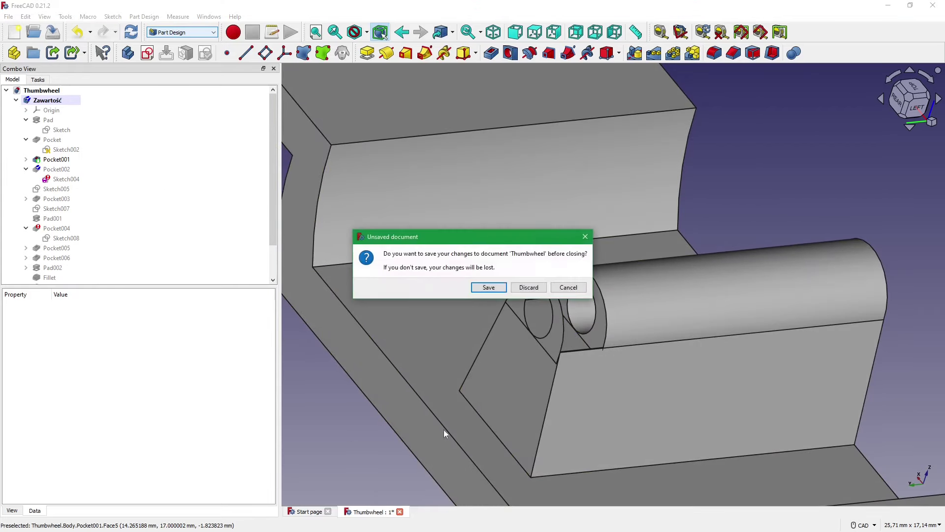
click(529, 289)
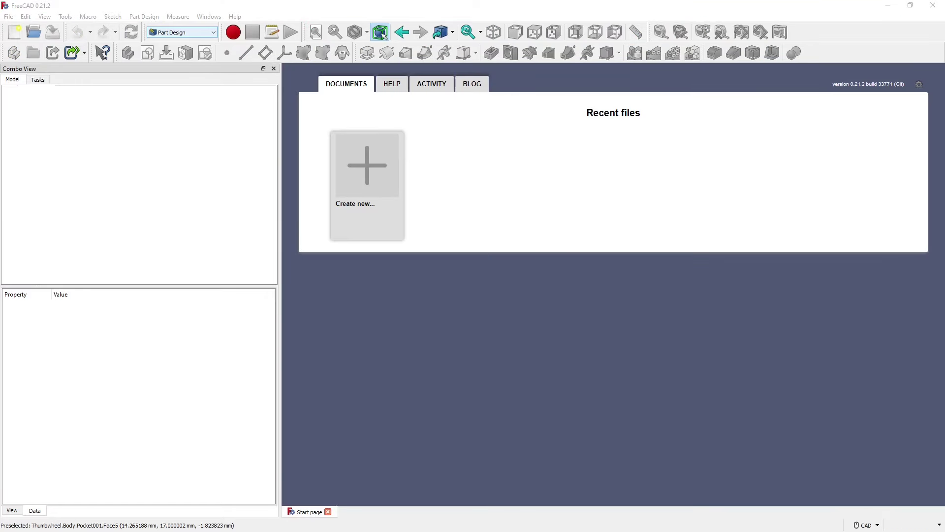
drag(348, 376, 358, 380)
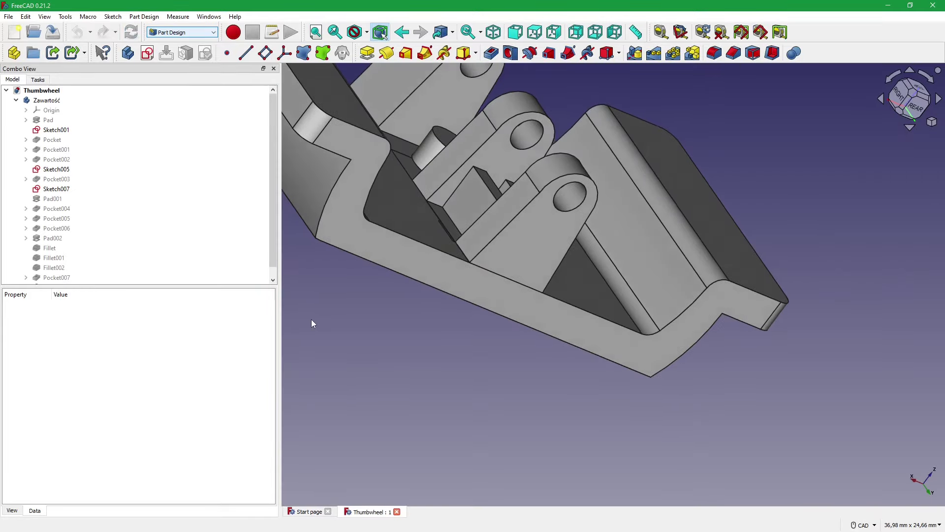
- Set Pocket as the tip, then move the tip to Pocket001 and view the lug
click(52, 140)
right_click(52, 140)
click(89, 179)
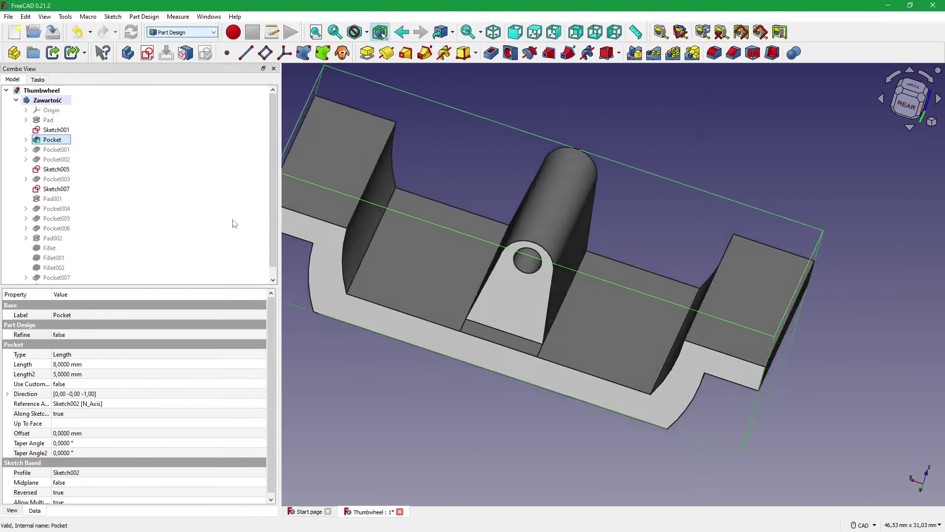
click(53, 149)
right_click(55, 150)
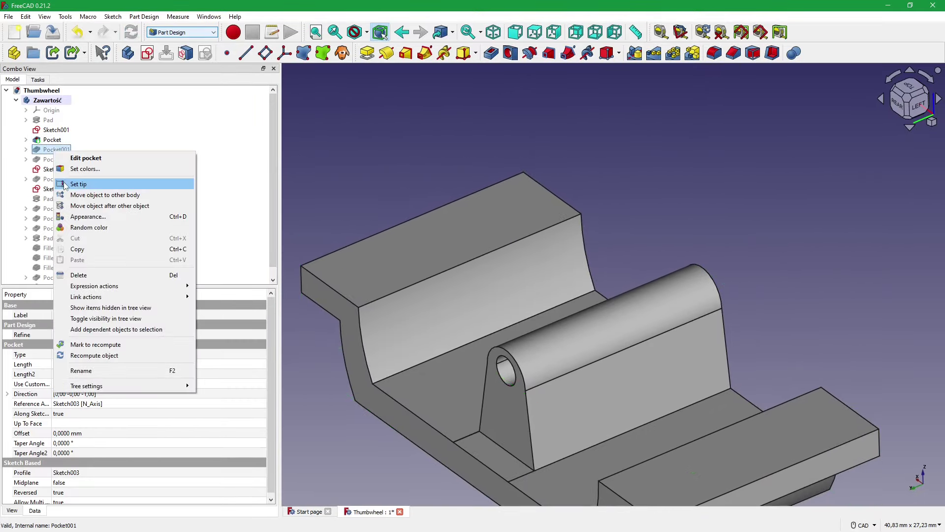
click(78, 184)
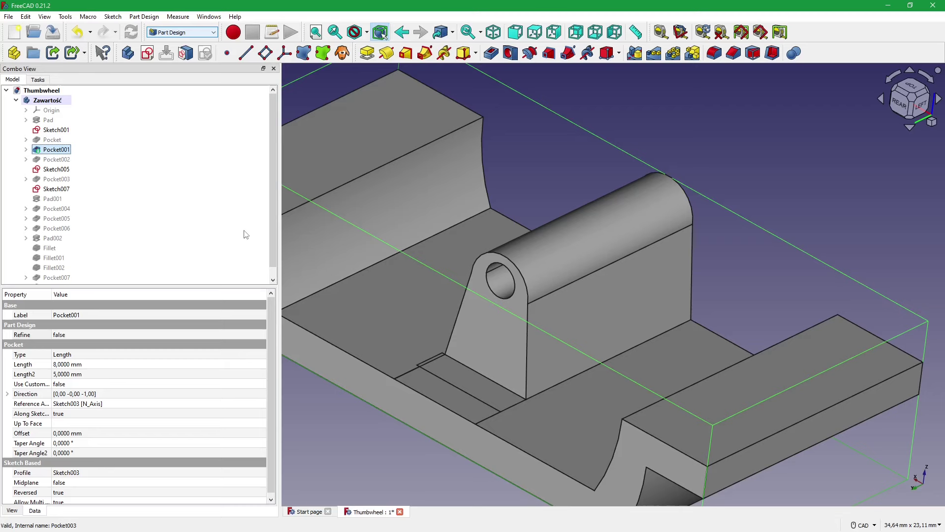
middle_drag(530, 340, 519, 345)
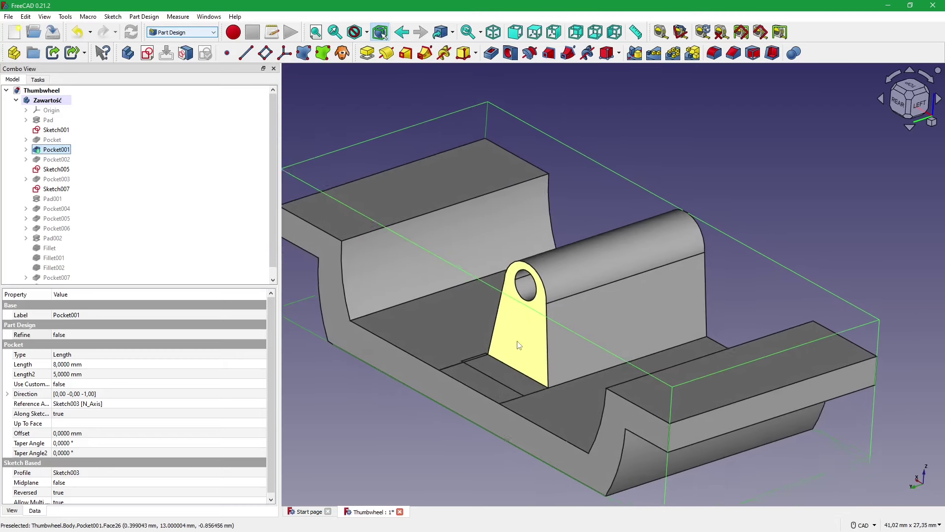
scroll(519, 345, up, 2)
- Open Pocket001's Sketch003, review its 2 mm and 5,9 mm constraints, and close it
click(26, 149)
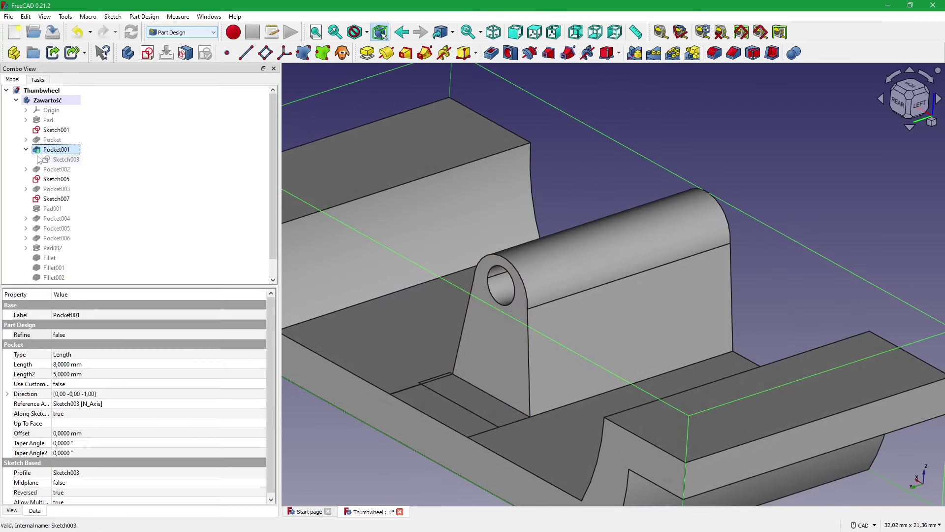
double_click(38, 159)
middle_drag(444, 320, 389, 306)
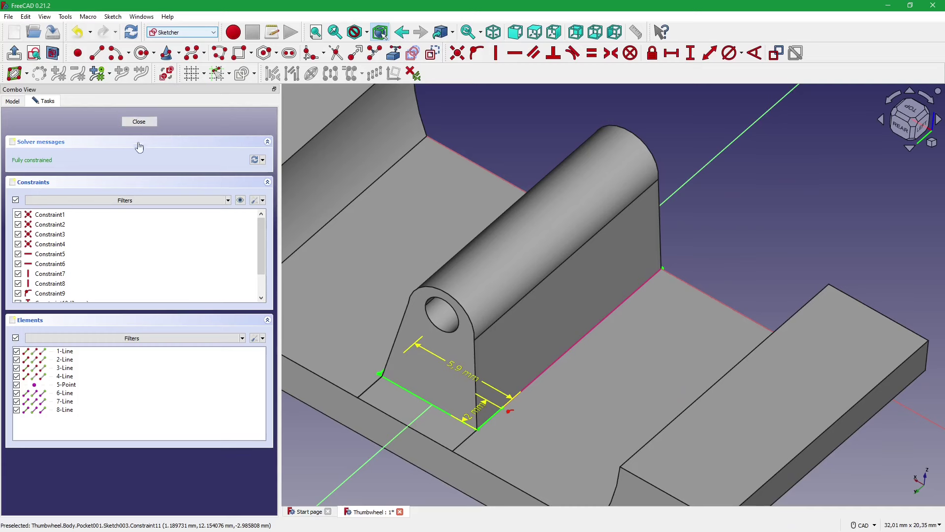
click(137, 122)
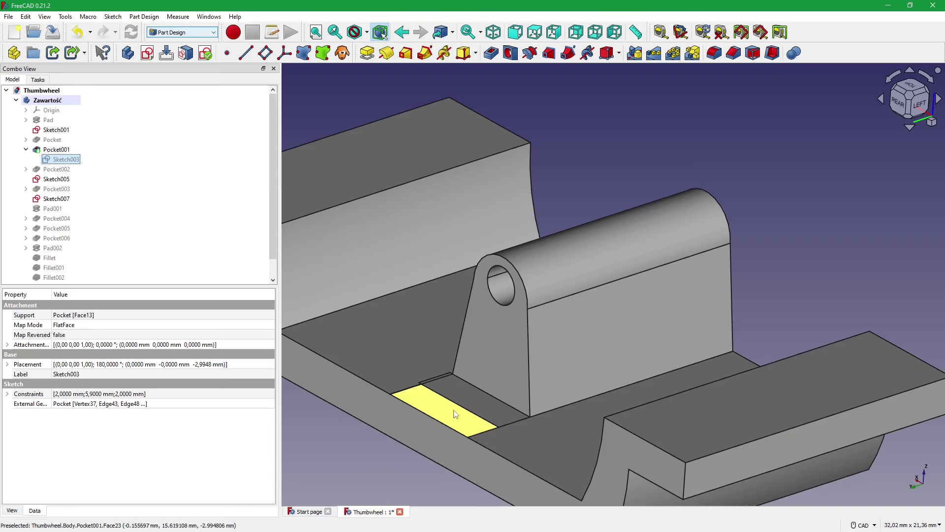
- Set Pocket002 as the tip and open Sketch004 to check its 5.73 mm width
right_click(44, 169)
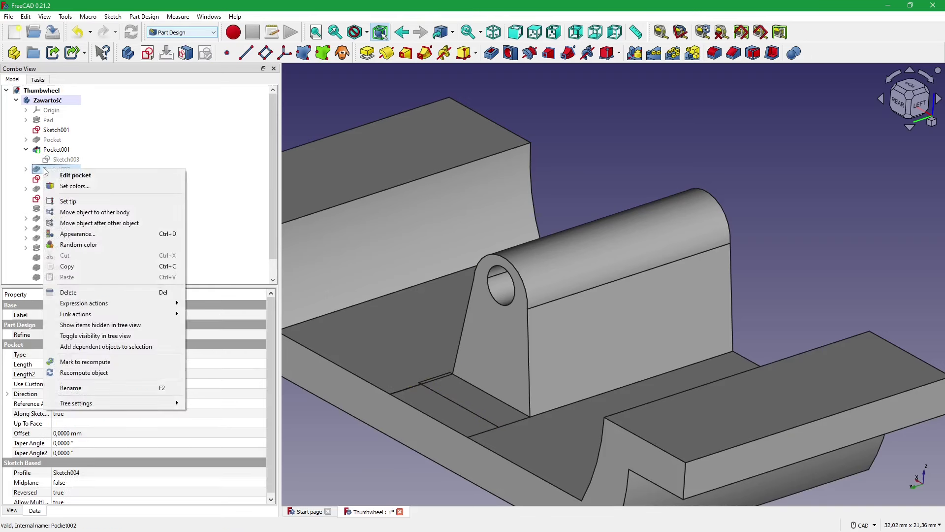
click(68, 201)
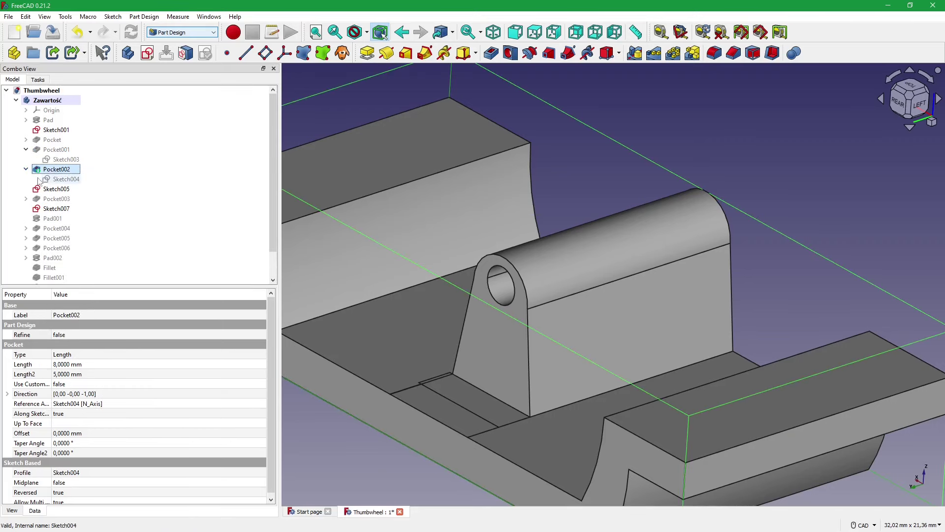
double_click(51, 180)
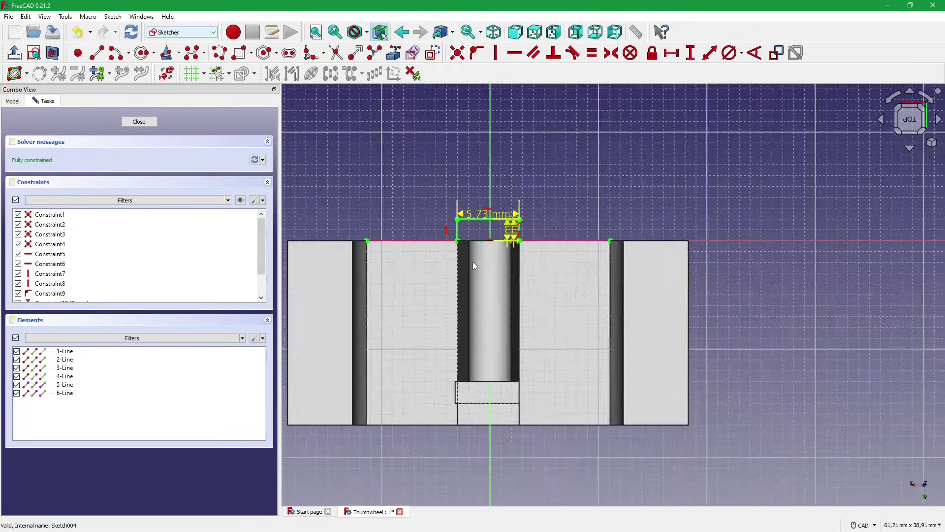
scroll(472, 261, up, 3)
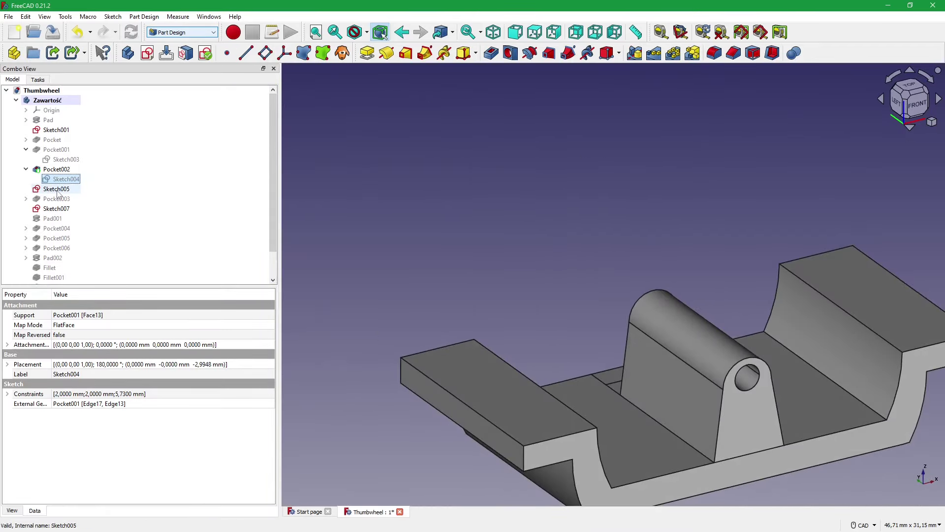
click(369, 205)
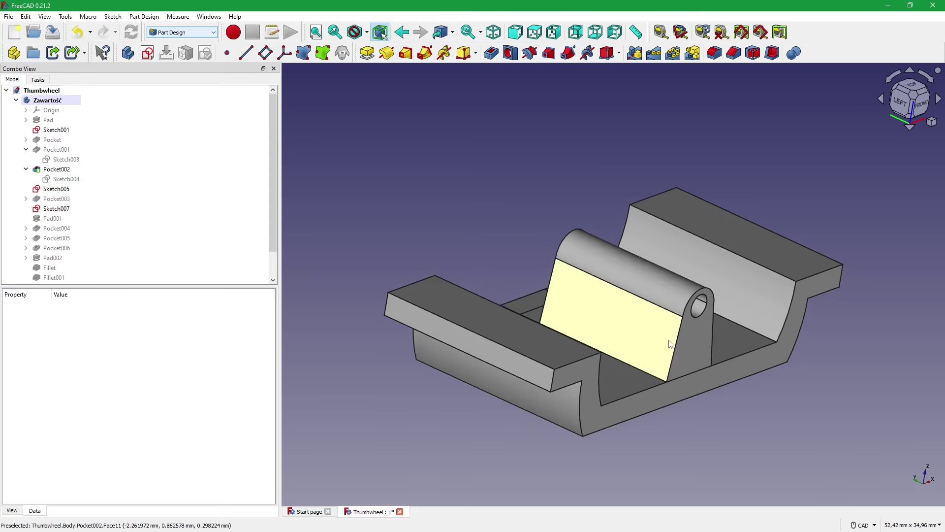
scroll(671, 345, up, 3)
scroll(671, 345, down, 2)
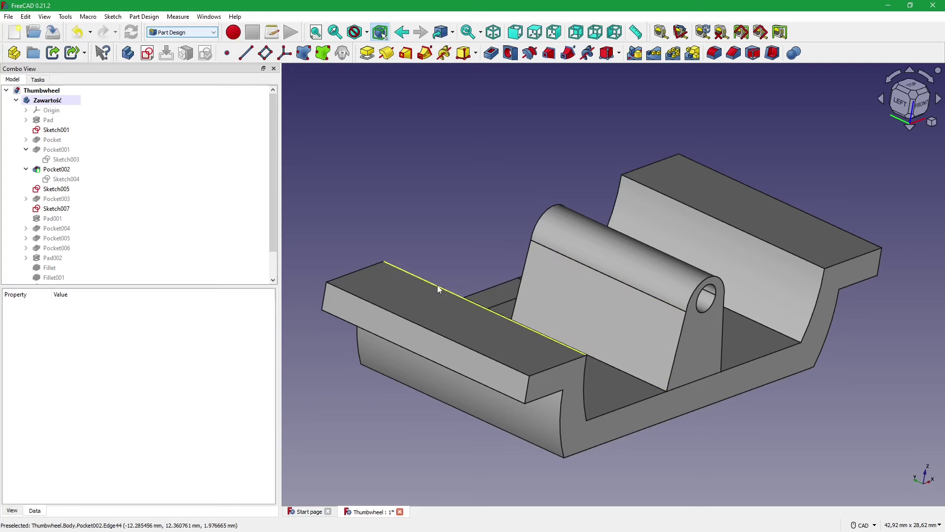
mouse_move(430, 279)
middle_down()
mouse_move(422, 272)
mouse_move(445, 299)
middle_up()
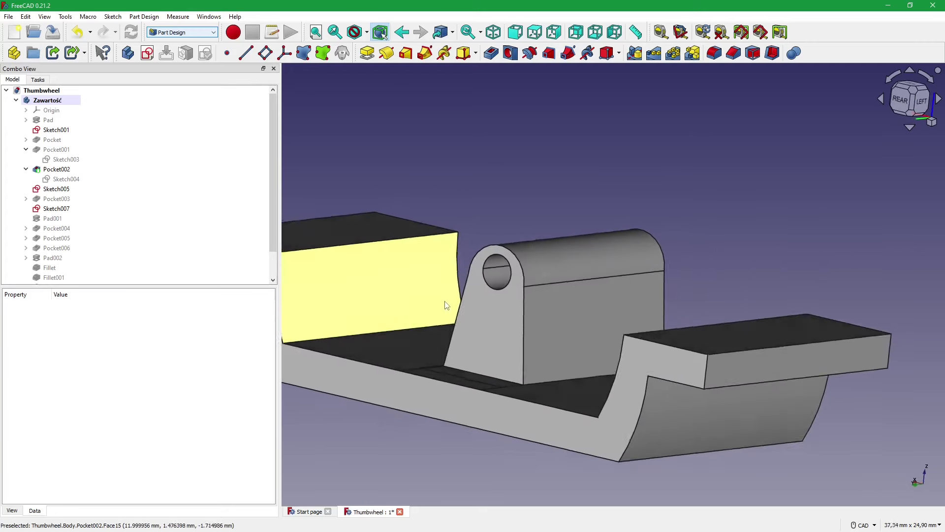
scroll(431, 312, up, 1)
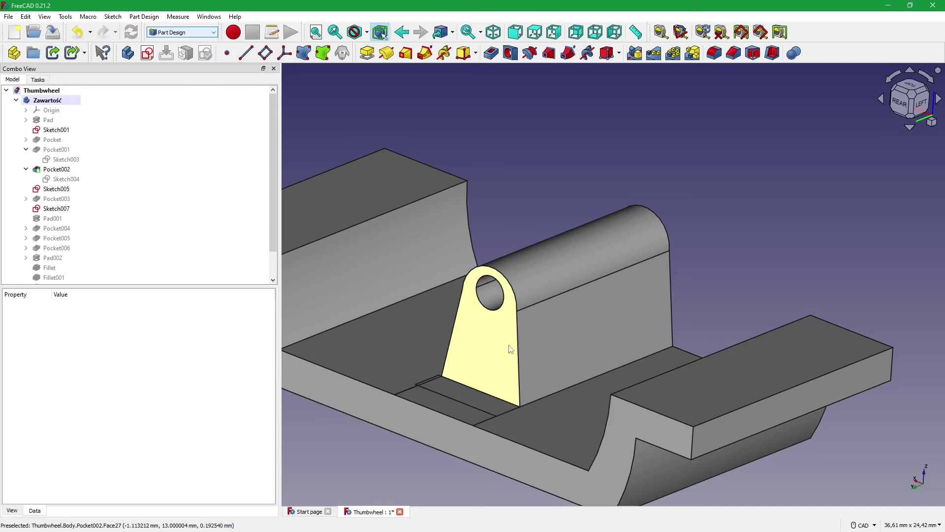
mouse_move(539, 217)
middle_down()
mouse_move(455, 261)
mouse_move(439, 355)
middle_up()
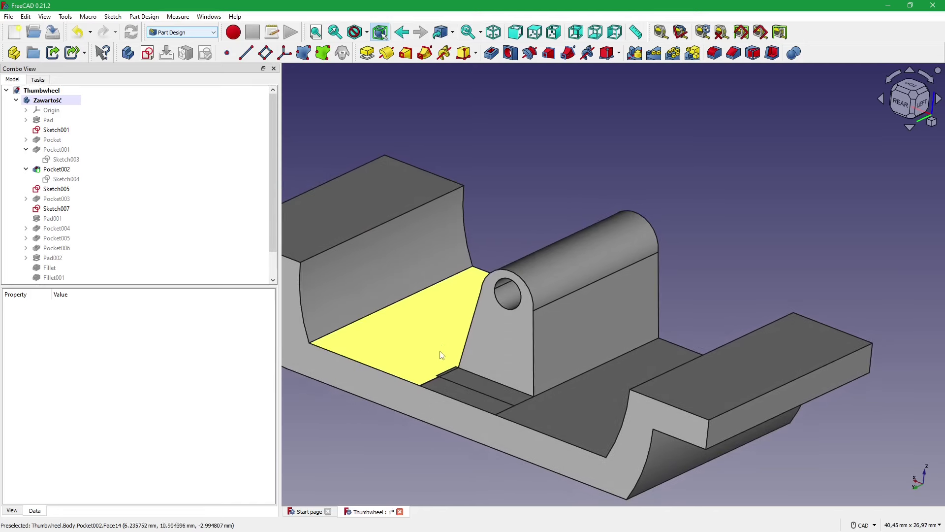
mouse_move(486, 376)
middle_down()
mouse_move(506, 382)
mouse_move(94, 210)
middle_up()
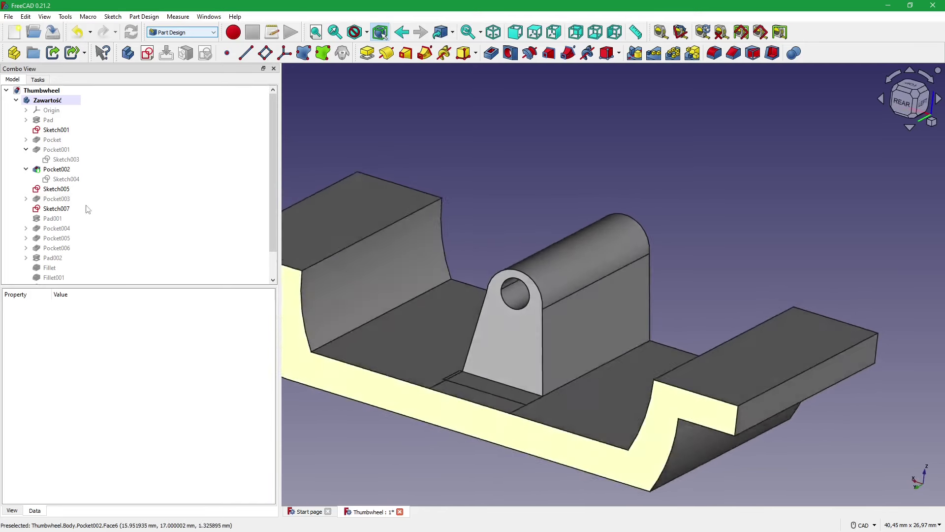
scroll(105, 246, down, 1)
scroll(102, 242, up, 1)
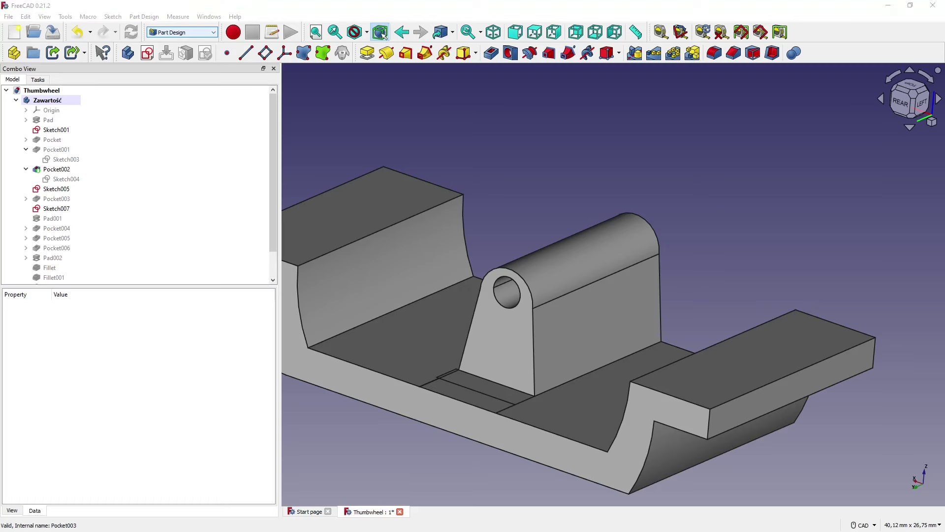
scroll(527, 192, up, 1)
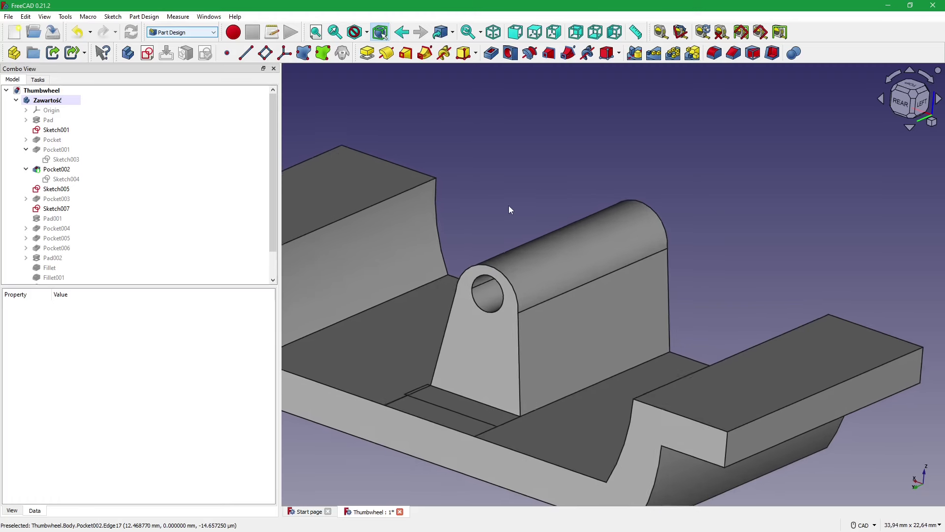
scroll(497, 206, up, 1)
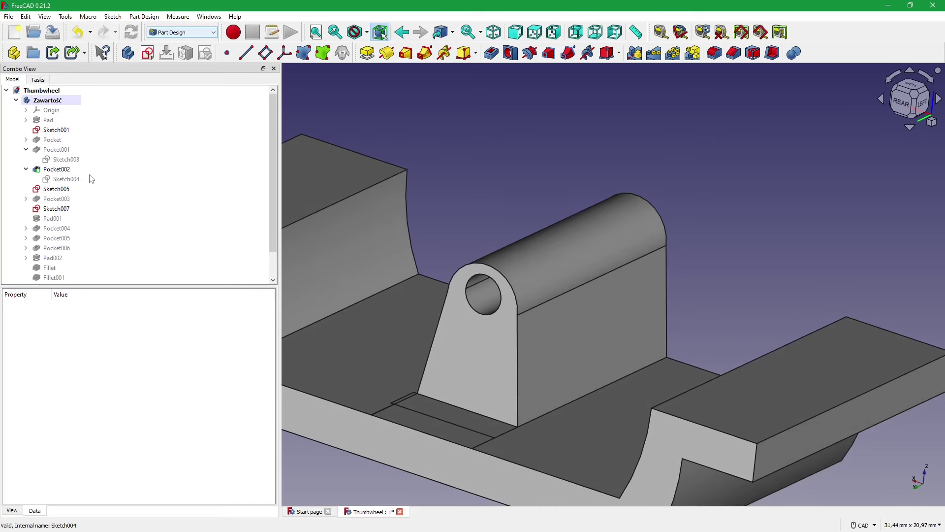
scroll(440, 191, down, 1)
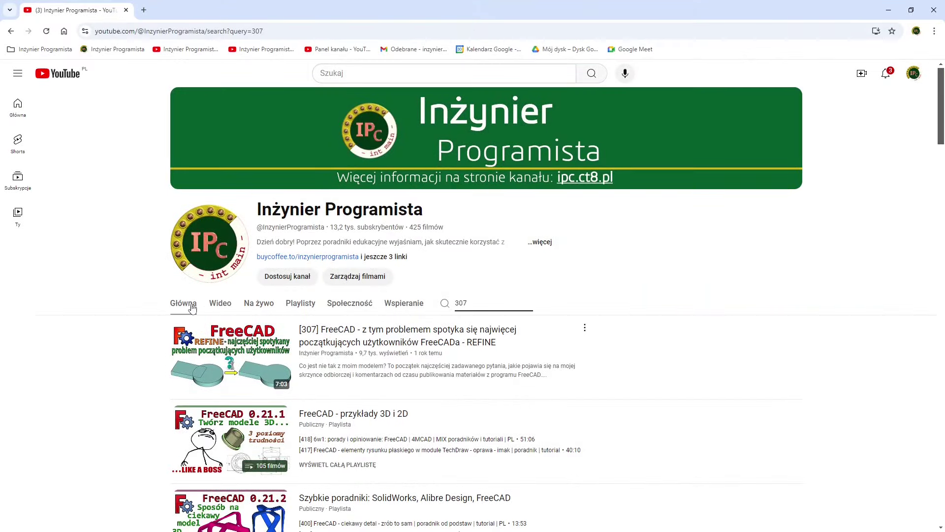
- Go to the channel's Główna home page and browse down through its playlists and back up
click(192, 308)
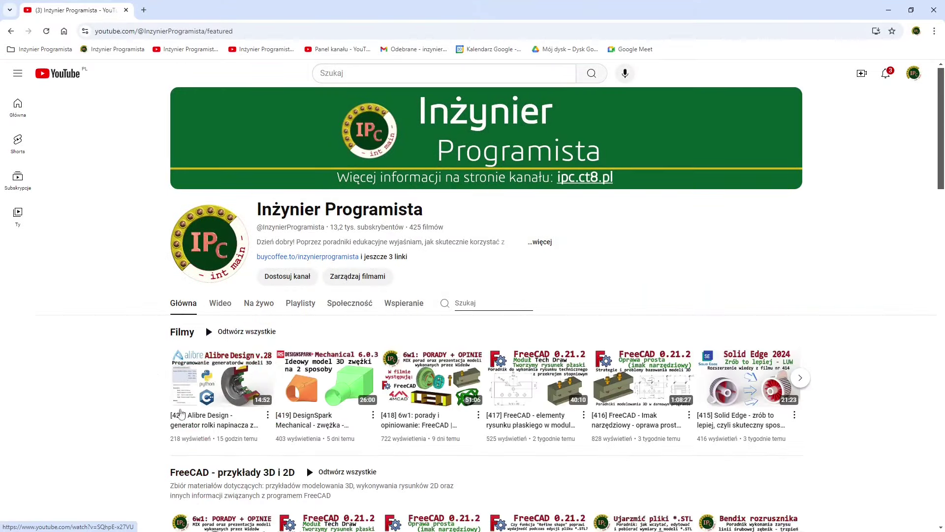
scroll(262, 459, down, 1)
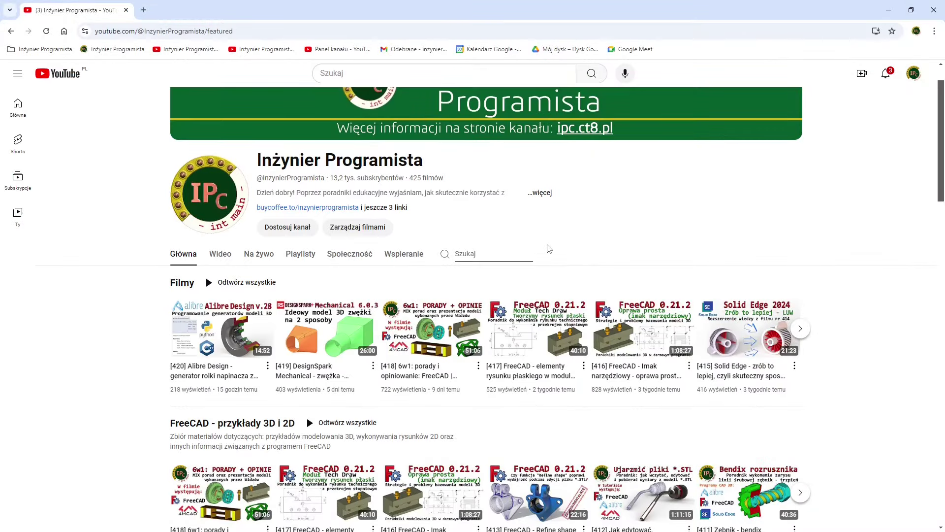
mouse_move(326, 328)
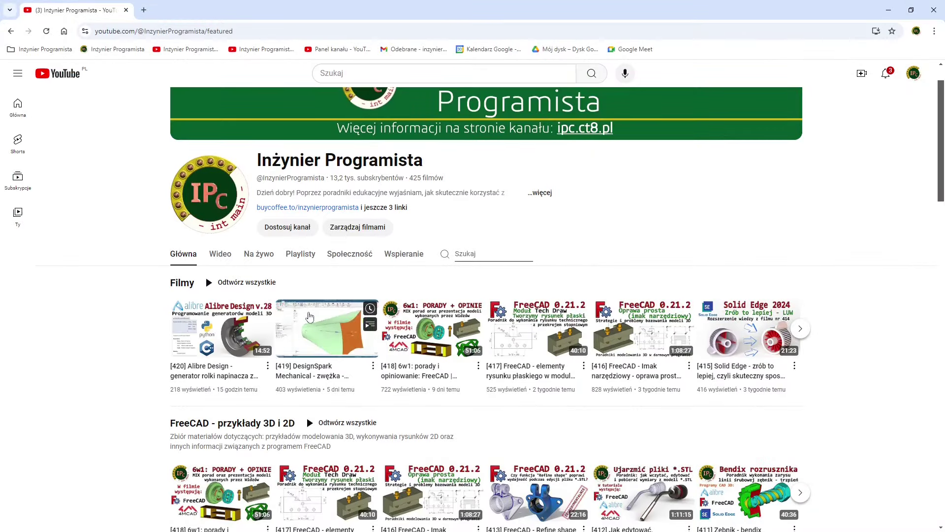
scroll(301, 334, down, 1)
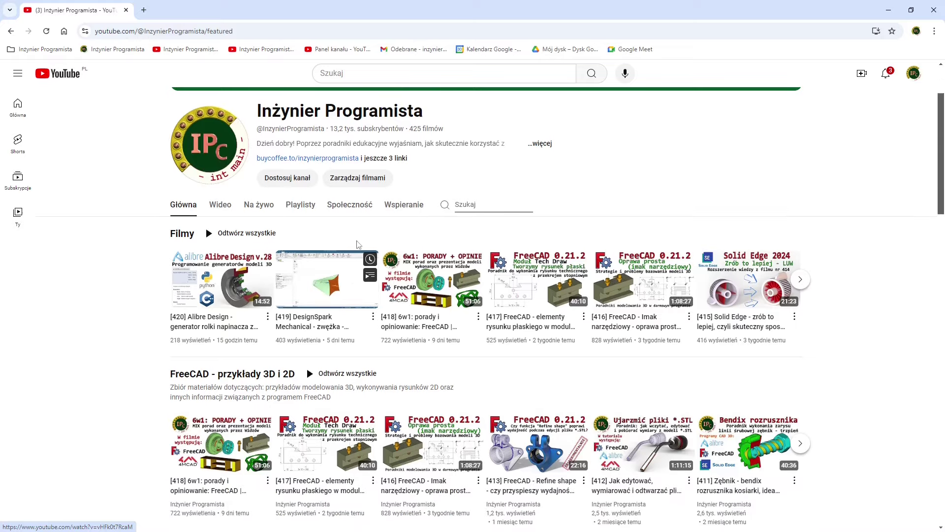
scroll(283, 248, down, 5)
scroll(283, 248, down, 6)
scroll(249, 268, down, 5)
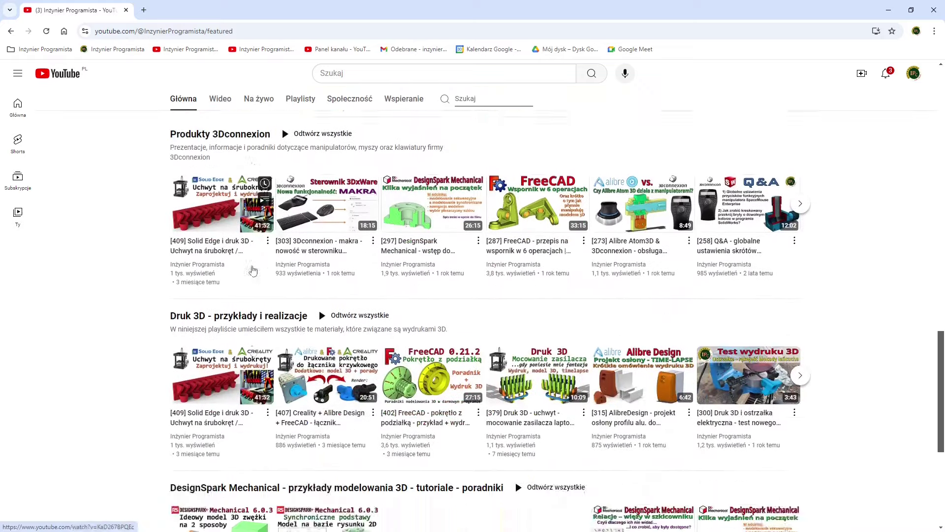
scroll(249, 268, down, 5)
scroll(249, 268, down, 2)
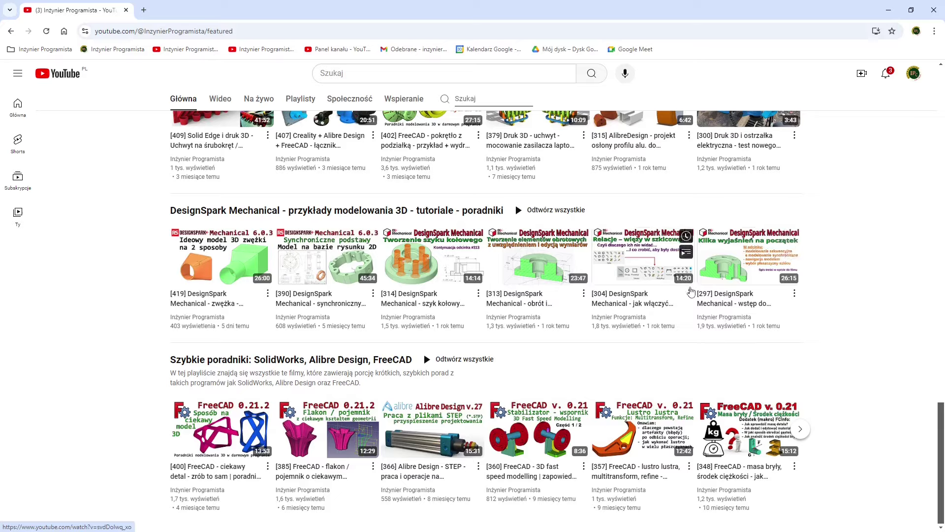
scroll(677, 276, up, 7)
scroll(679, 278, up, 1)
scroll(679, 278, up, 4)
scroll(679, 279, up, 4)
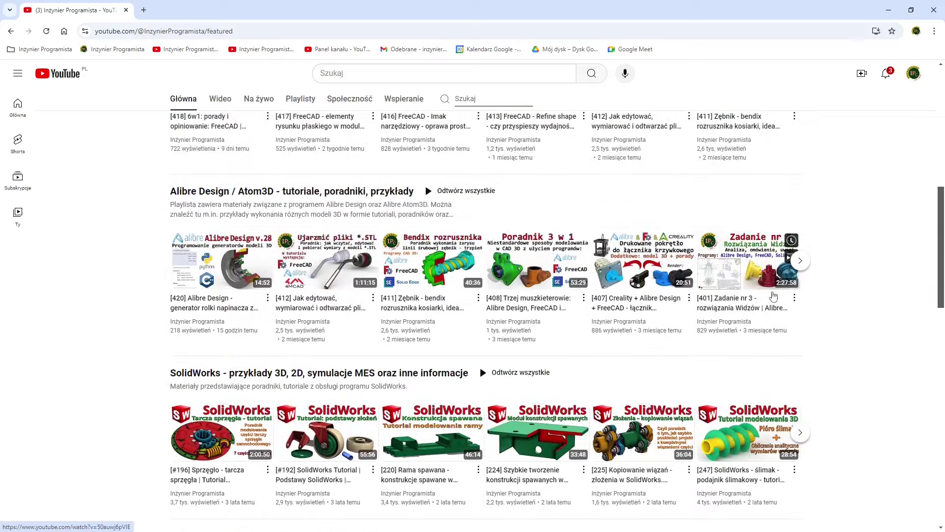
scroll(751, 274, up, 3)
scroll(751, 276, up, 5)
scroll(751, 276, up, 1)
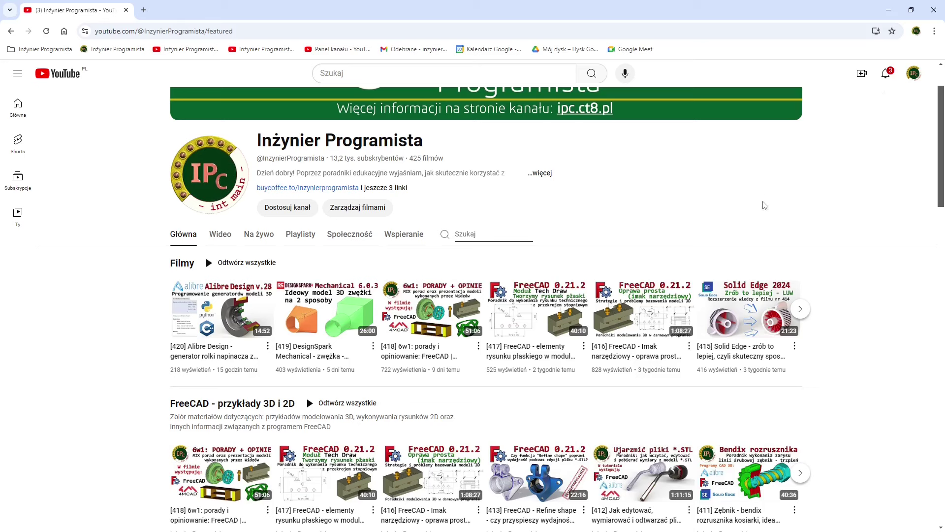
- Minimize the browser and bring the FreeCAD thumbwheel bracket window to the front
click(889, 10)
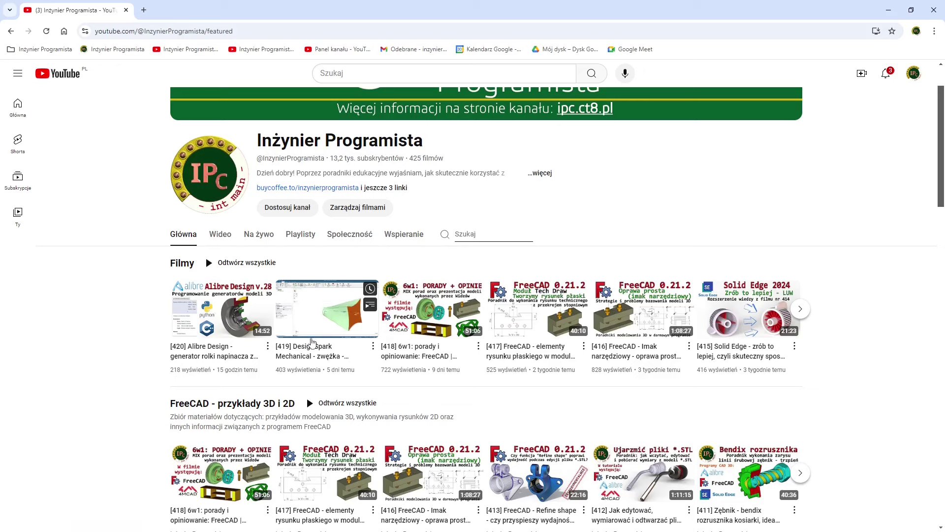
click(888, 10)
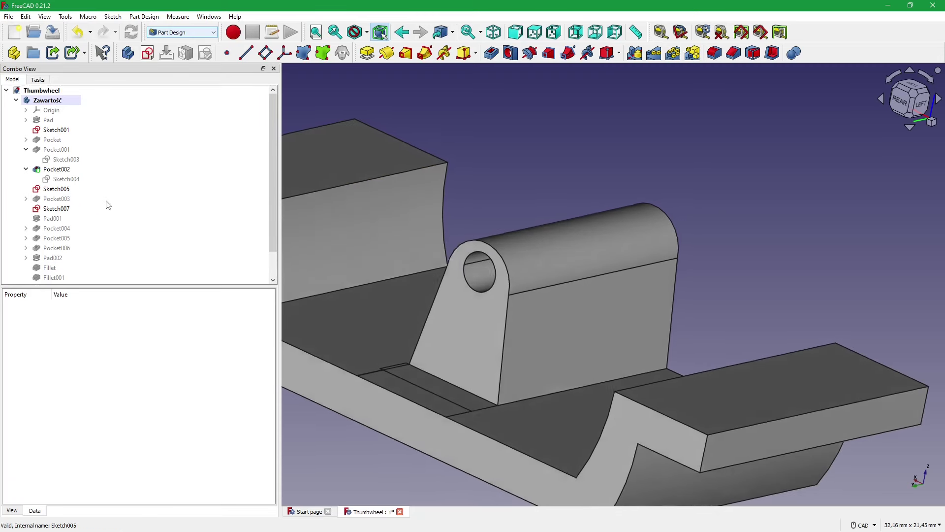
- Open Sketch005 for editing and inspect its 8,4 mm reference dimension
right_click(59, 191)
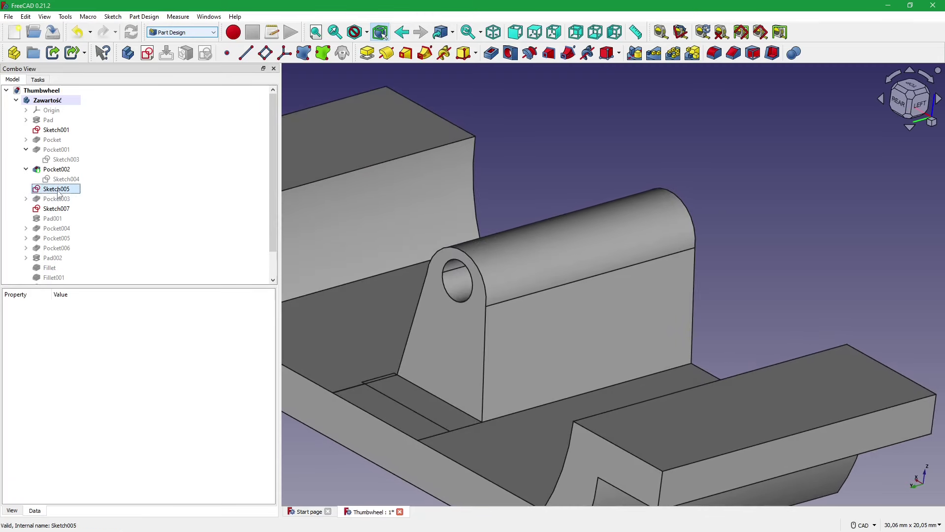
click(74, 196)
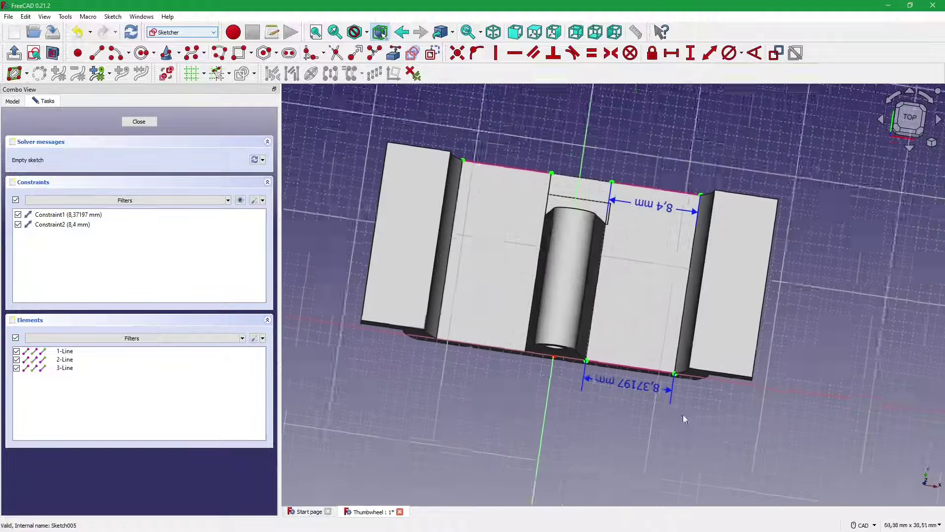
mouse_move(684, 418)
middle_down()
mouse_move(550, 403)
mouse_move(545, 389)
mouse_move(570, 380)
mouse_move(625, 383)
mouse_move(517, 281)
middle_up()
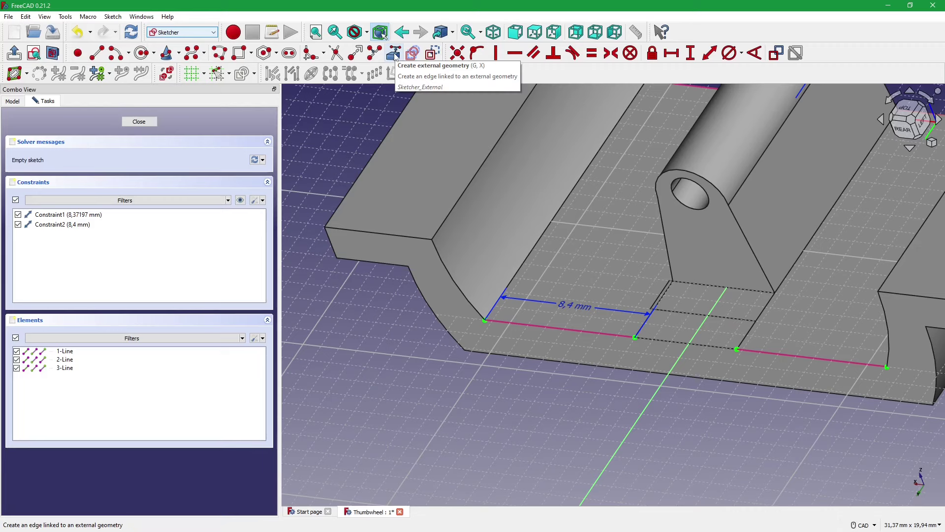
mouse_move(608, 286)
middle_down()
mouse_move(551, 325)
mouse_move(581, 306)
middle_up()
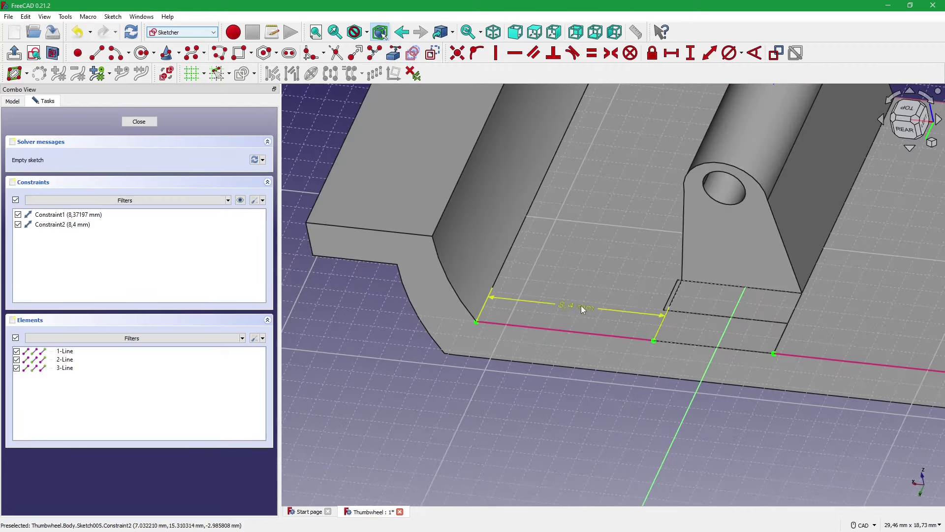
click(567, 369)
middle_drag(551, 391, 585, 386)
double_click(572, 389)
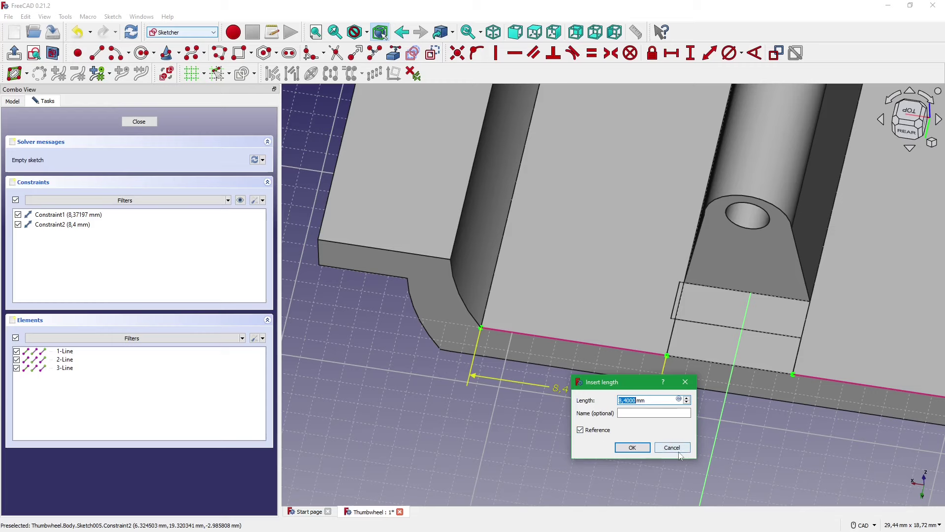
click(639, 447)
- Close Sketch005 and show Pocket003's properties
scroll(613, 422, down, 2)
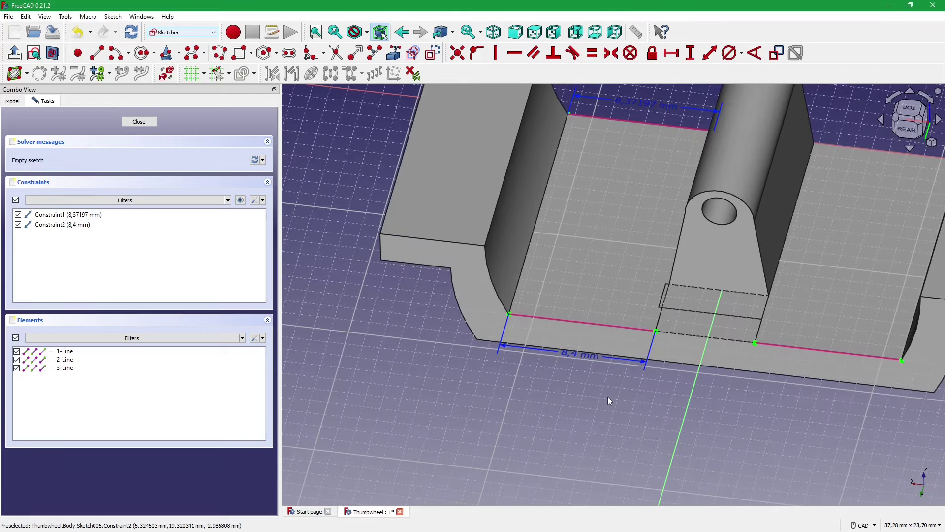
scroll(600, 379, up, 2)
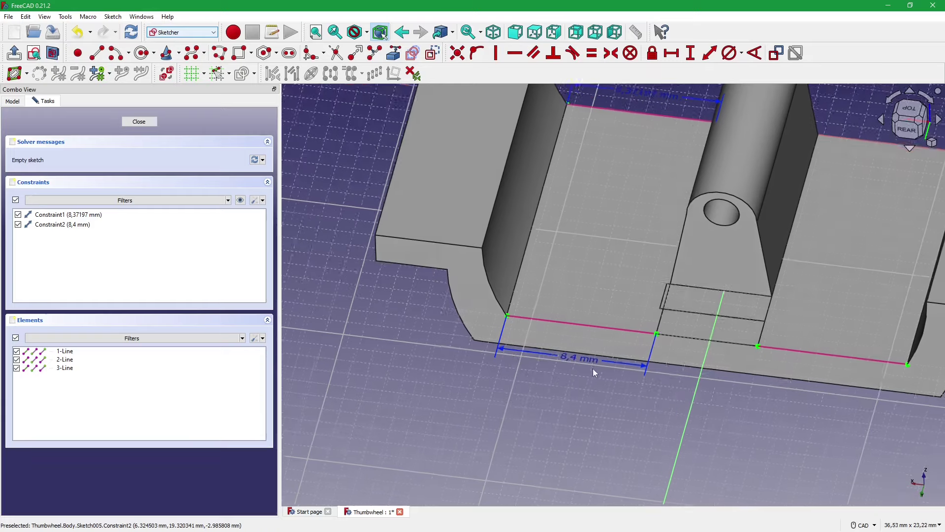
click(139, 121)
click(59, 198)
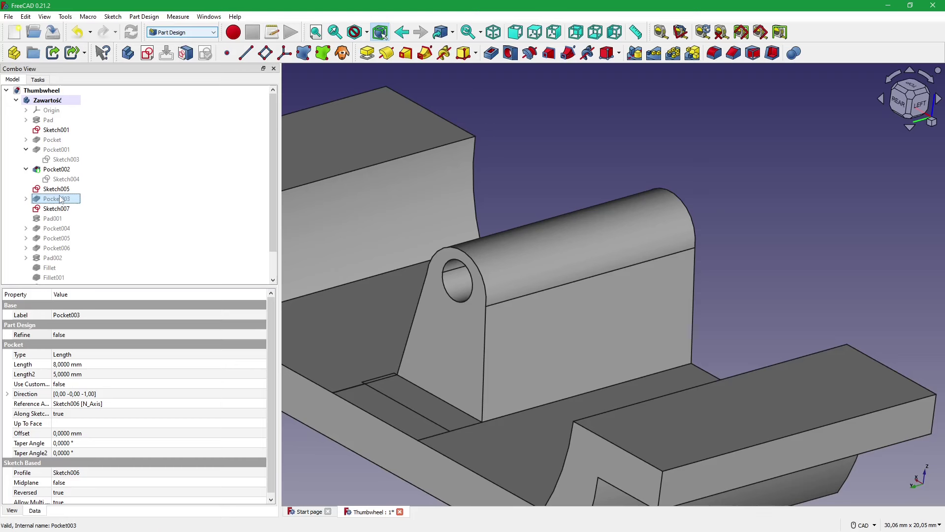
- Delete Sketch005 from the Thumbwheel body
click(60, 193)
right_click(58, 193)
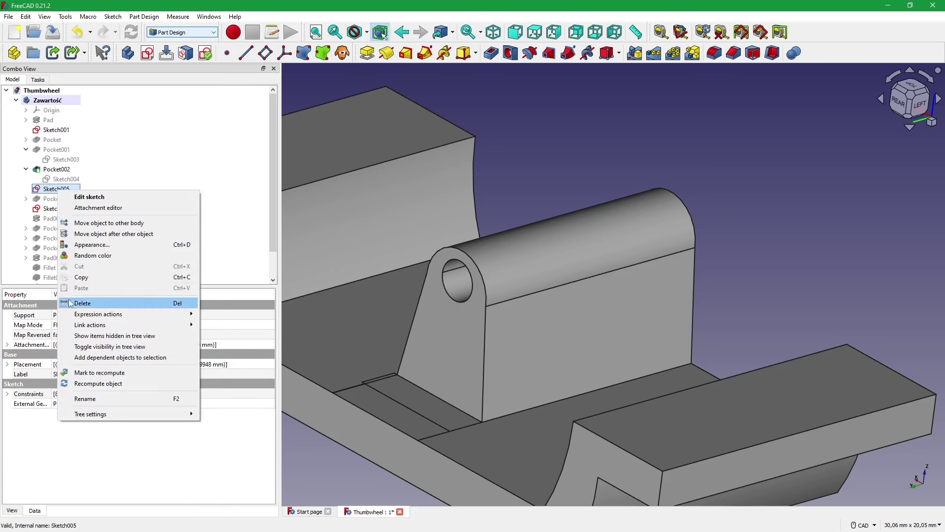
click(72, 303)
- Collapse Pocket002 and make Pocket003 the body's tip
click(25, 169)
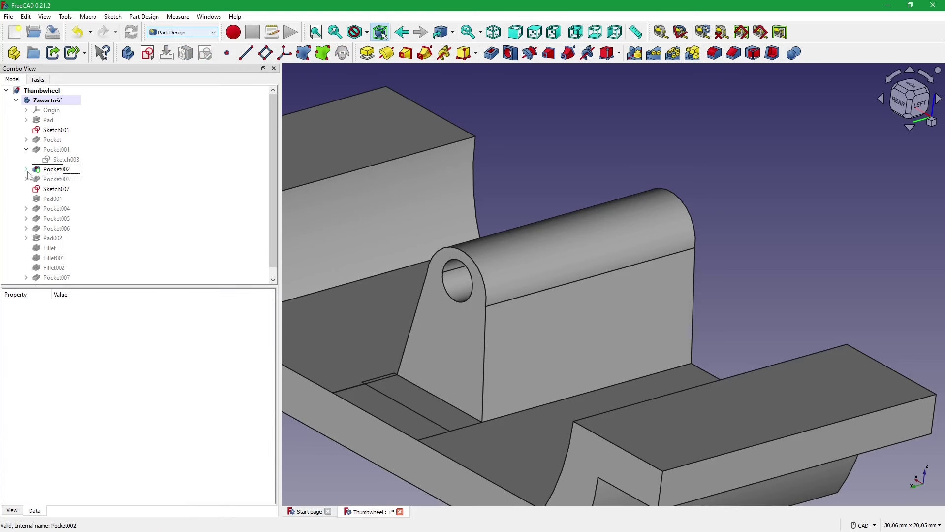
scroll(108, 99, down, 1)
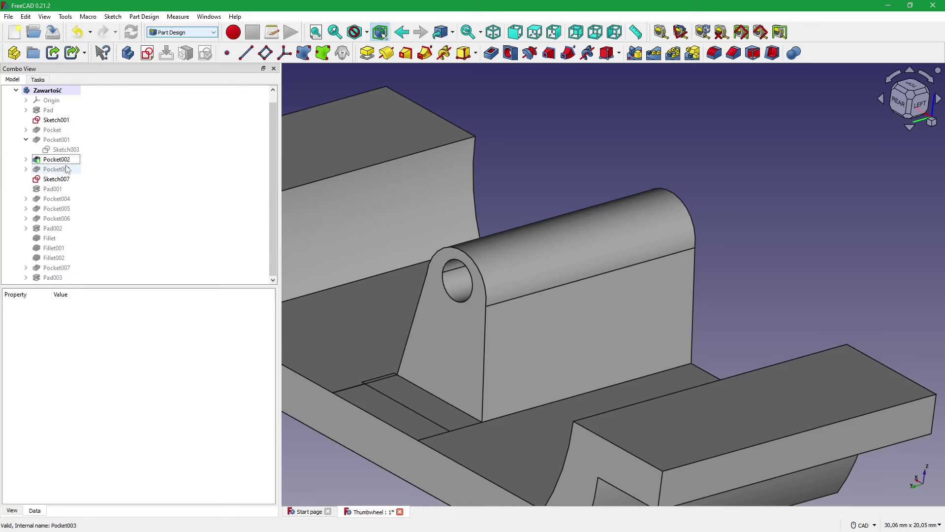
middle_drag(536, 288, 306, 247)
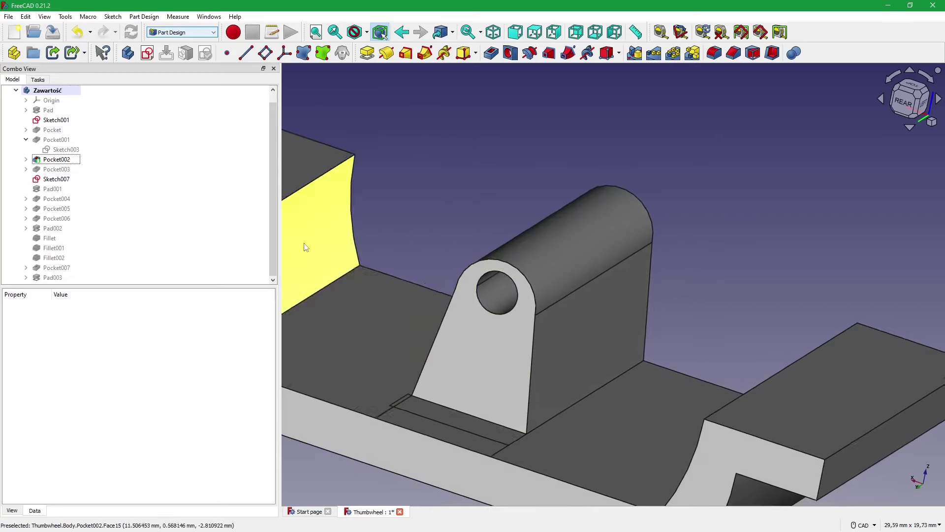
right_click(53, 171)
click(77, 203)
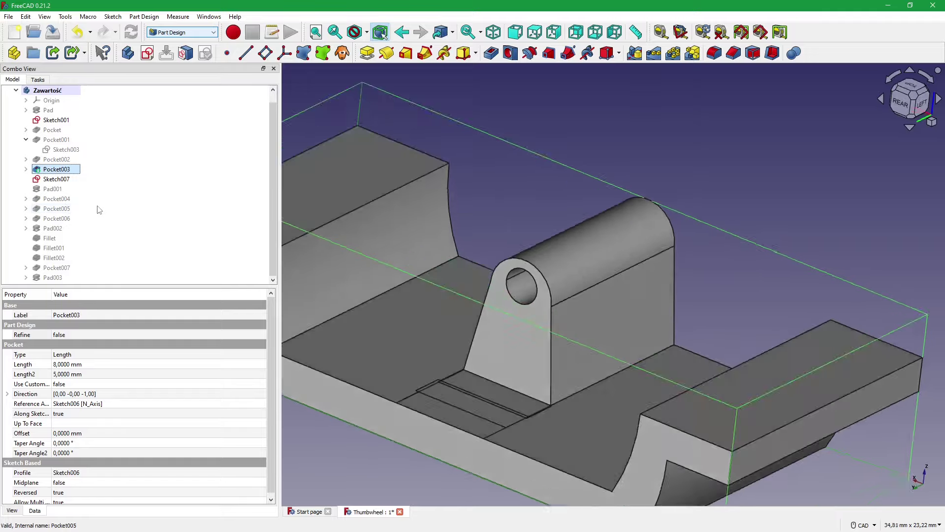
- Inspect Sketch006's 6 mm, 2,23 mm, 5,81 mm slot, undo the stray point shift, and recompute
double_click(51, 181)
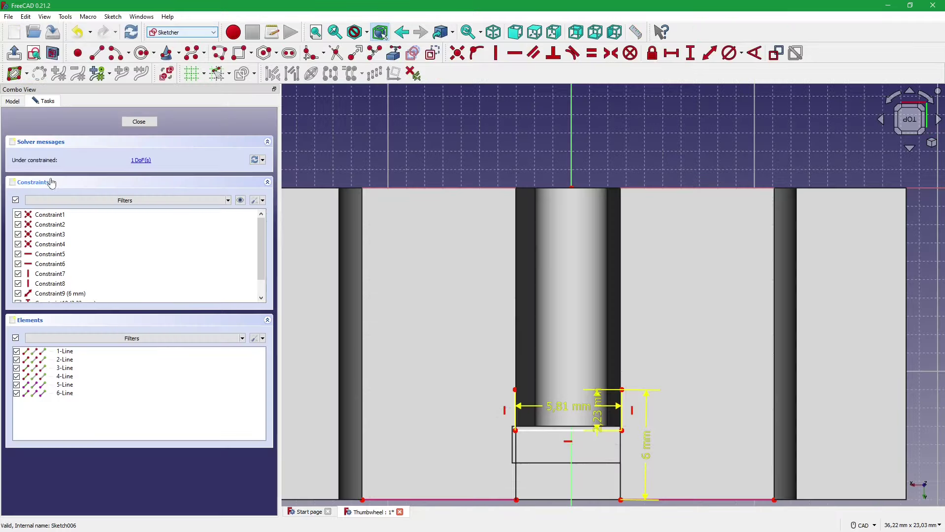
mouse_move(349, 266)
middle_down()
mouse_move(472, 361)
mouse_move(439, 387)
mouse_move(392, 388)
mouse_move(450, 344)
mouse_move(436, 316)
mouse_move(443, 364)
mouse_move(408, 296)
middle_up()
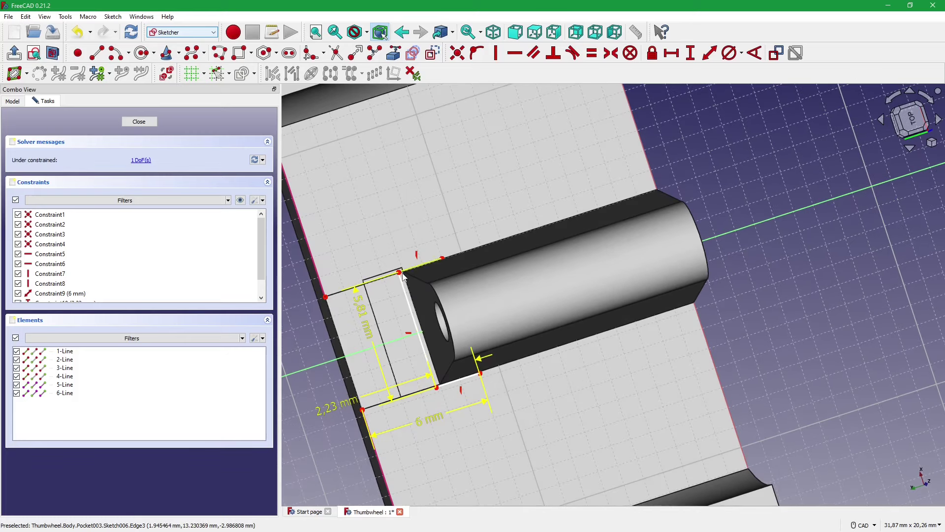
drag(403, 276, 397, 278)
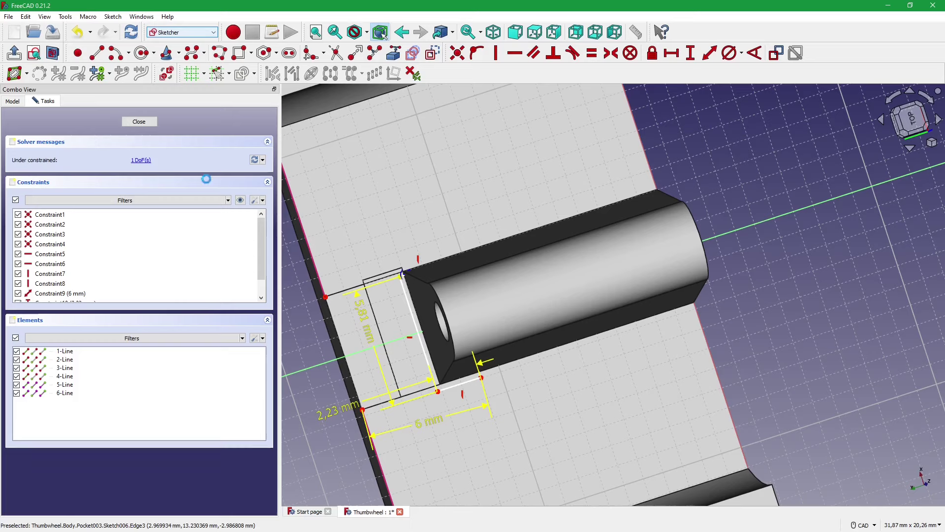
click(139, 122)
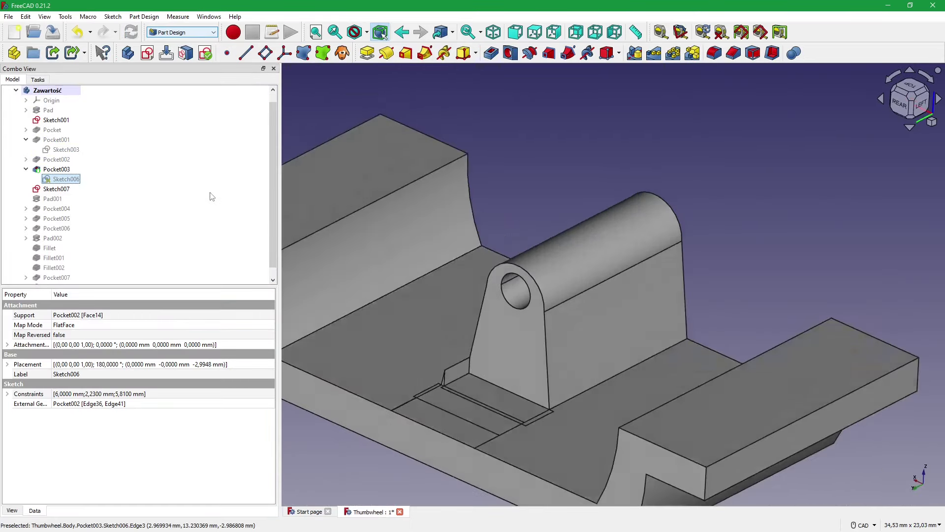
click(79, 35)
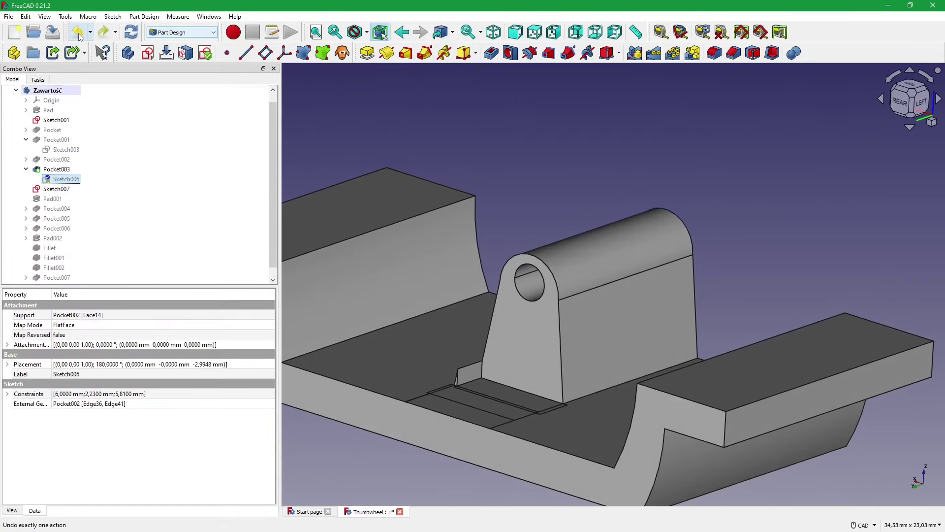
click(131, 33)
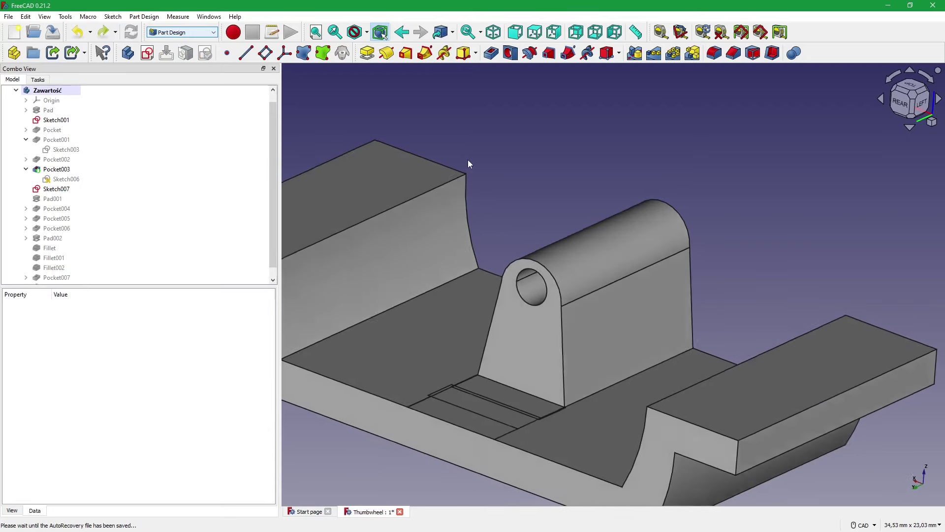
scroll(463, 158, up, 3)
scroll(463, 158, up, 2)
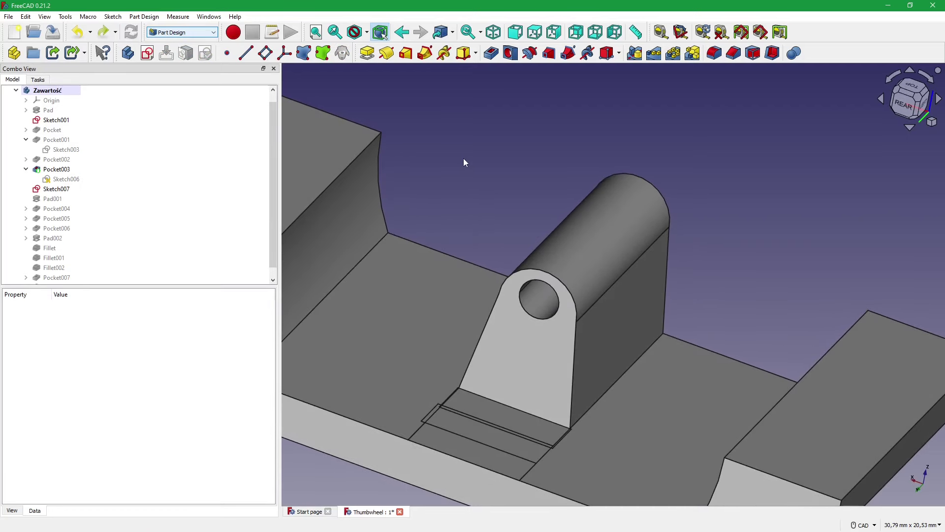
middle_drag(463, 158, 303, 192)
mouse_move(169, 186)
middle_down()
mouse_move(200, 186)
mouse_move(397, 291)
mouse_move(447, 356)
mouse_move(448, 387)
mouse_move(480, 402)
mouse_move(472, 352)
mouse_move(434, 423)
middle_up()
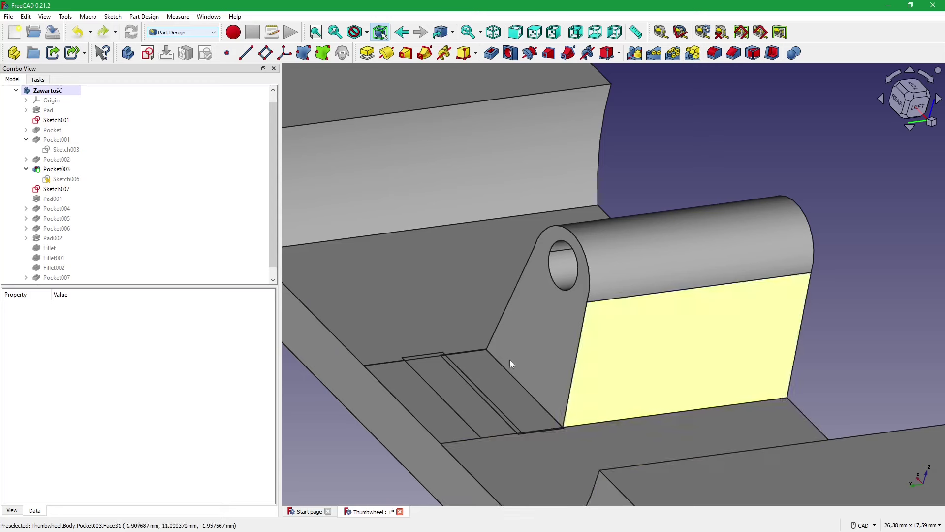
scroll(476, 346, up, 5)
scroll(485, 367, up, 2)
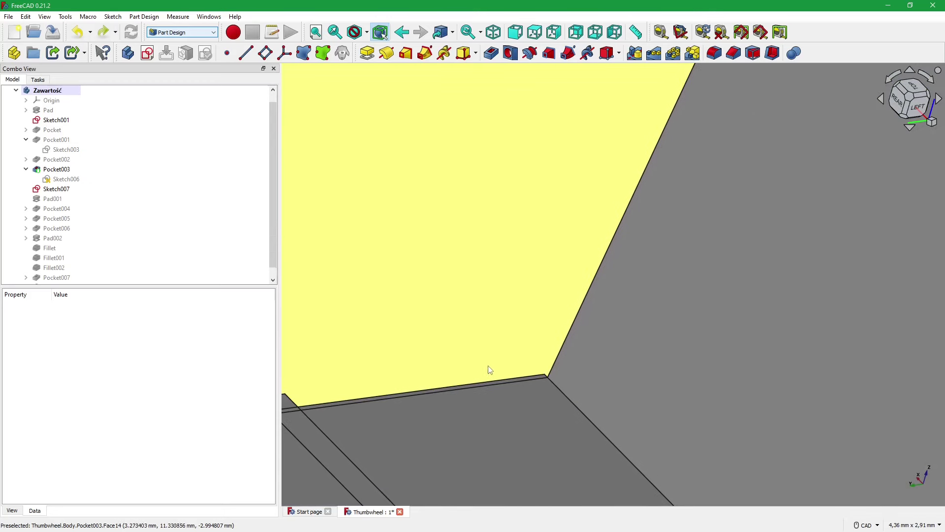
scroll(564, 391, up, 2)
scroll(574, 382, up, 1)
scroll(568, 377, down, 5)
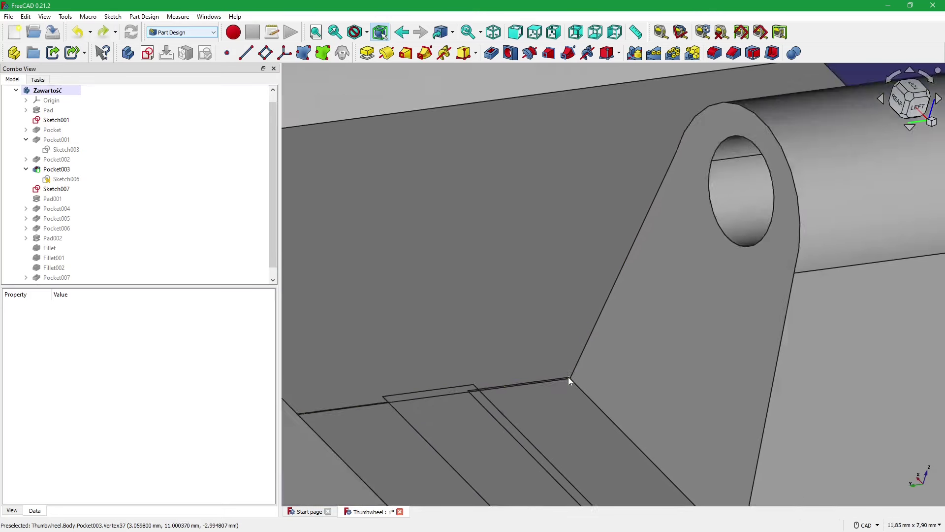
mouse_move(565, 376)
middle_down()
mouse_move(474, 369)
mouse_move(453, 342)
mouse_move(478, 340)
middle_up()
scroll(528, 382, up, 1)
scroll(467, 353, up, 2)
scroll(453, 342, down, 2)
scroll(478, 340, down, 1)
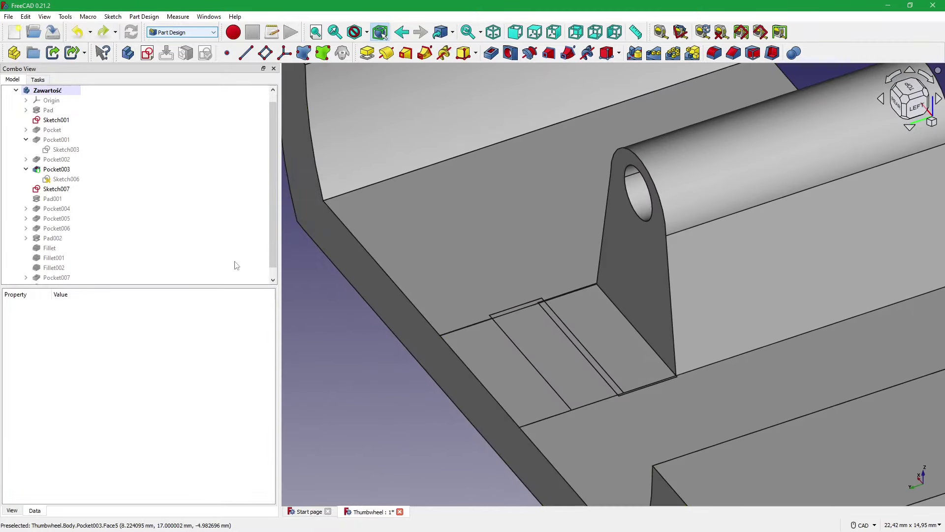
- Edit Sketch007 with Section View, move the lower 11 mm label down, and close it
click(58, 190)
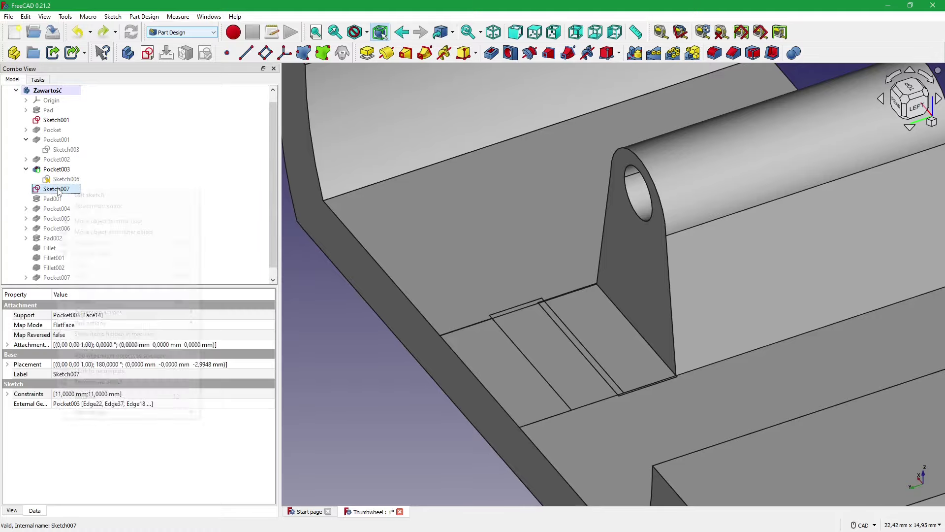
right_click(57, 190)
click(79, 195)
middle_drag(378, 282, 524, 308)
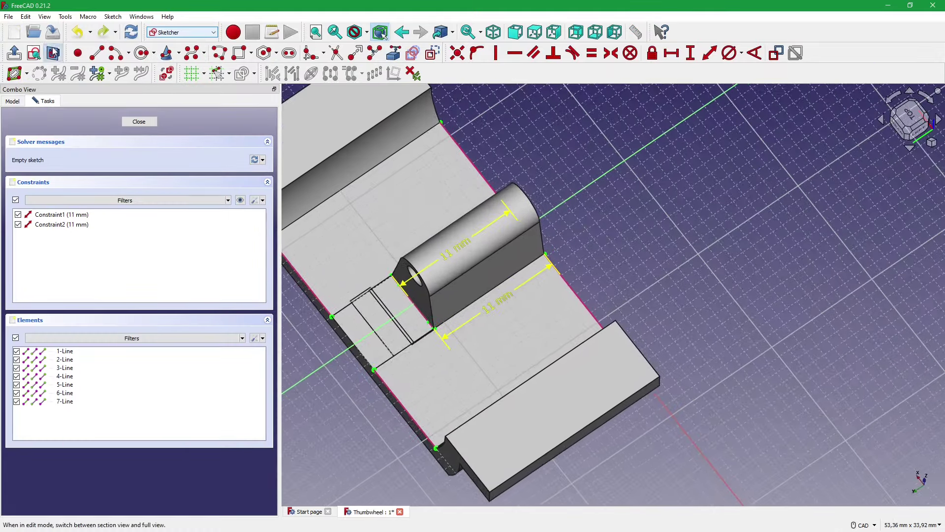
click(54, 53)
middle_drag(443, 295, 427, 221)
scroll(427, 204, up, 3)
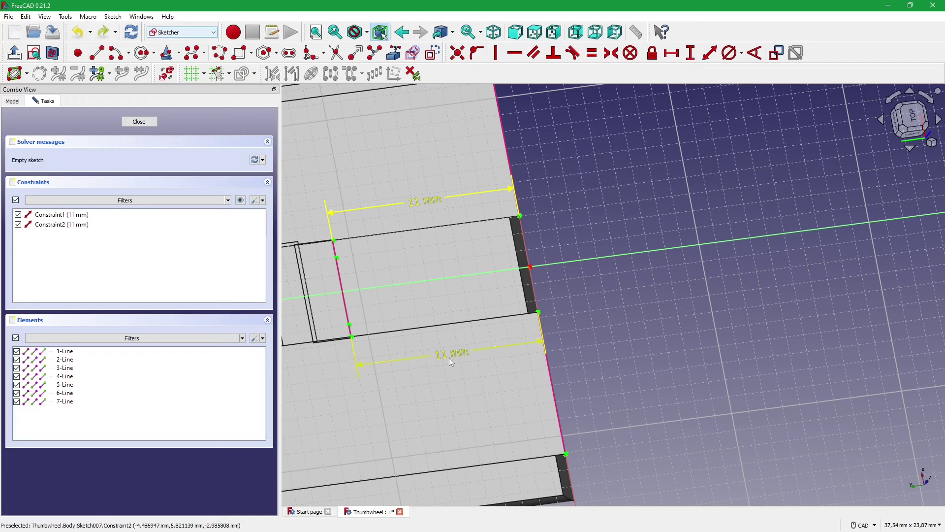
drag(464, 359, 450, 356)
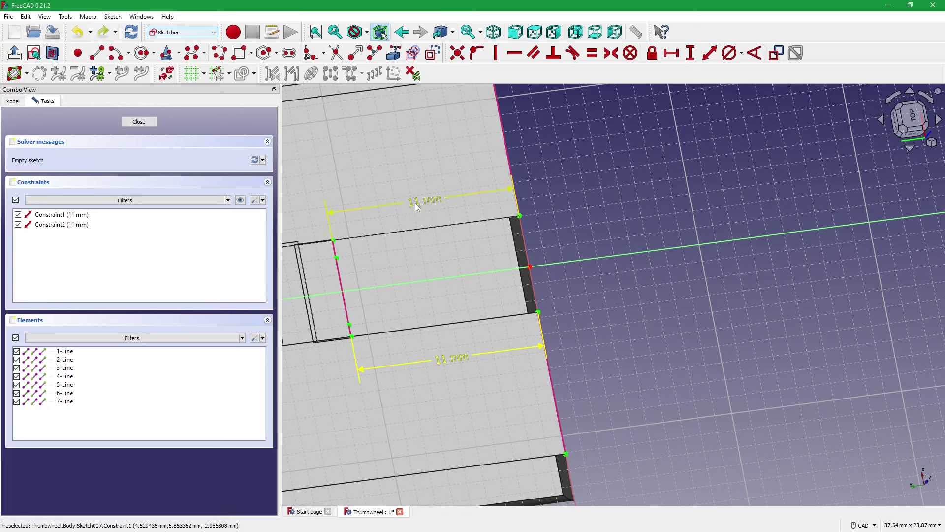
click(139, 121)
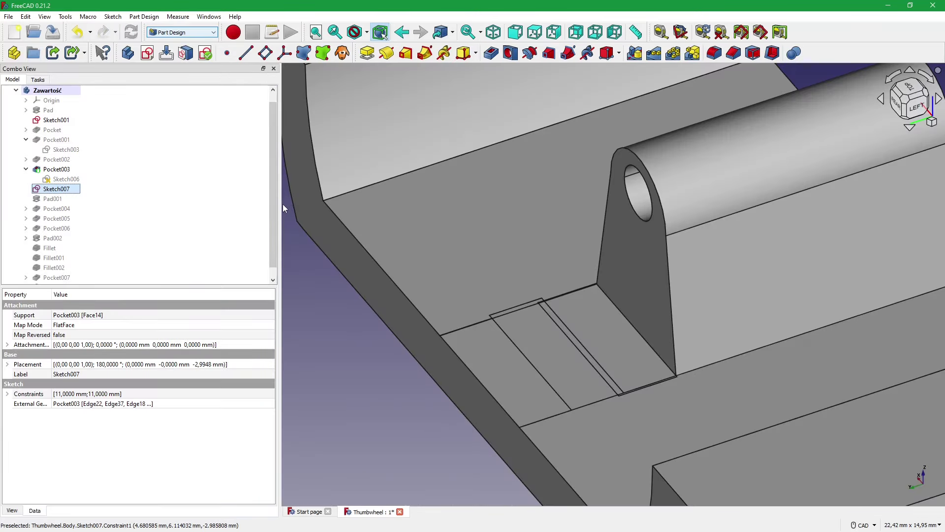
- Reopen Sketch007, reposition both 11 mm dimension labels, and close the sketch
double_click(56, 189)
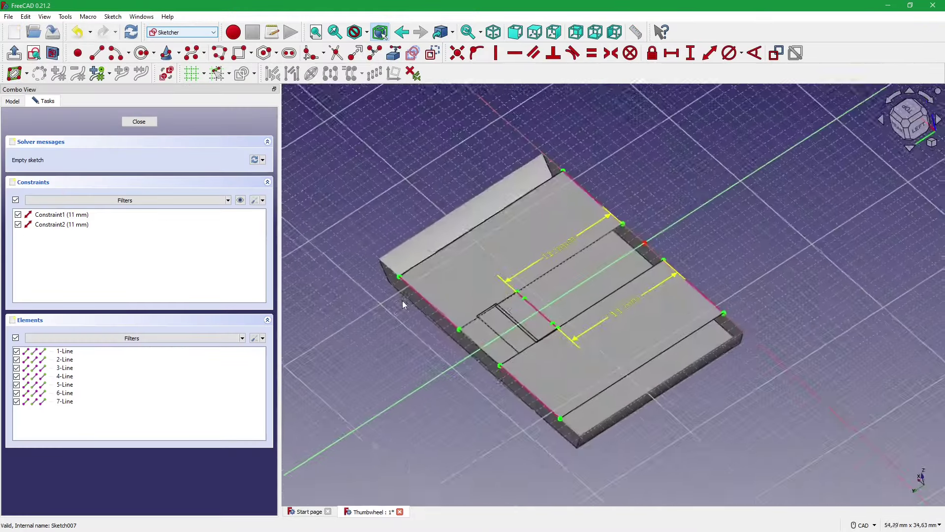
scroll(403, 300, up, 2)
scroll(448, 291, up, 2)
scroll(449, 282, up, 2)
scroll(430, 248, up, 2)
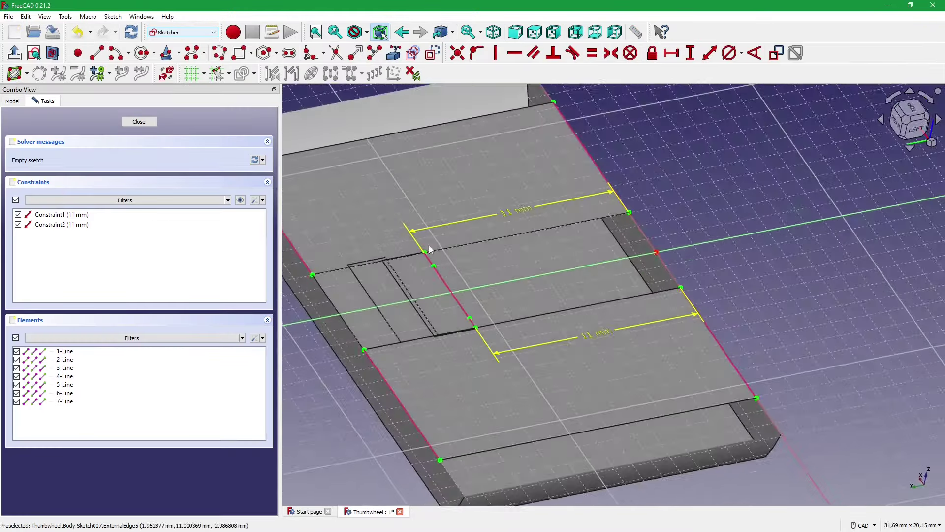
mouse_move(429, 248)
middle_down()
mouse_move(484, 281)
mouse_move(436, 317)
middle_up()
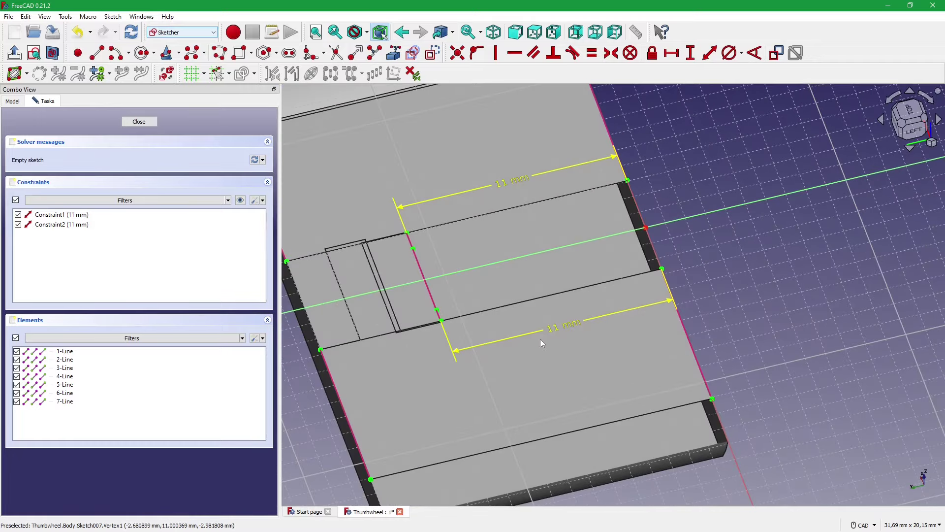
drag(553, 332, 544, 341)
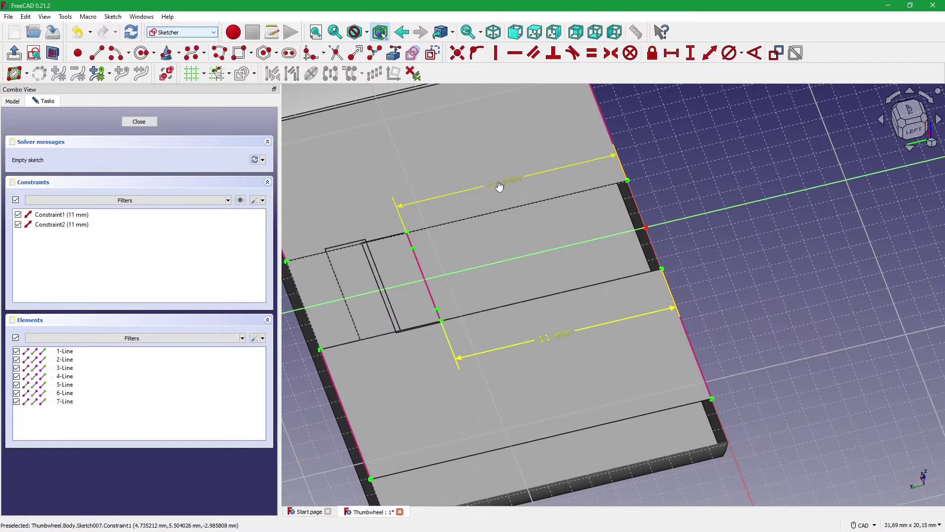
drag(499, 186, 496, 182)
drag(549, 338, 560, 329)
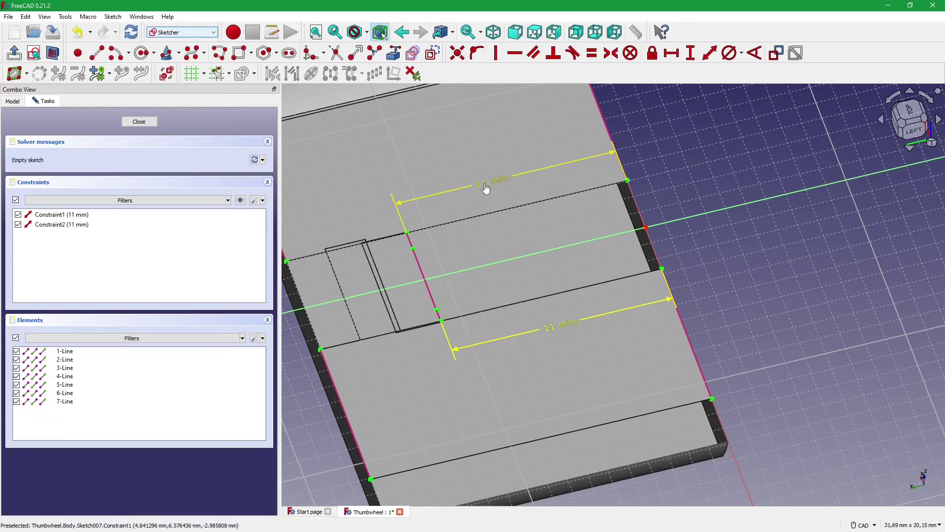
drag(487, 185, 512, 185)
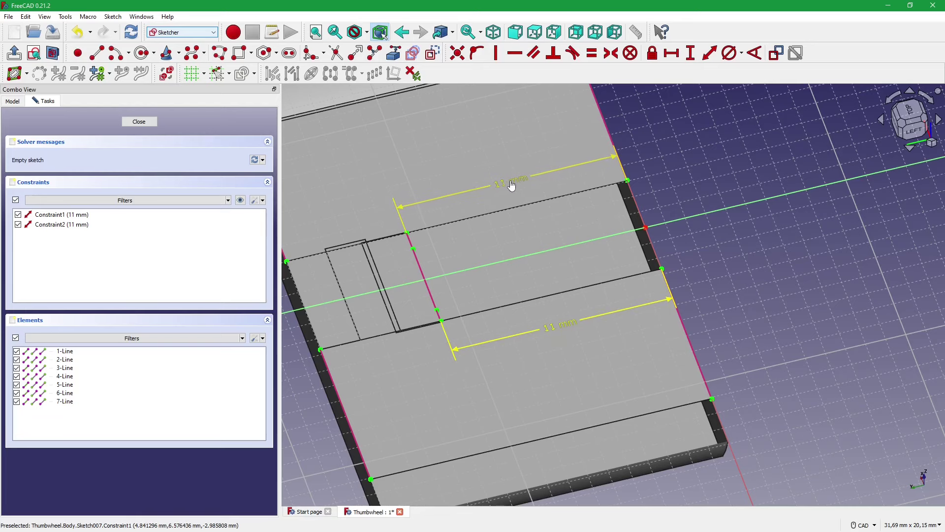
click(139, 121)
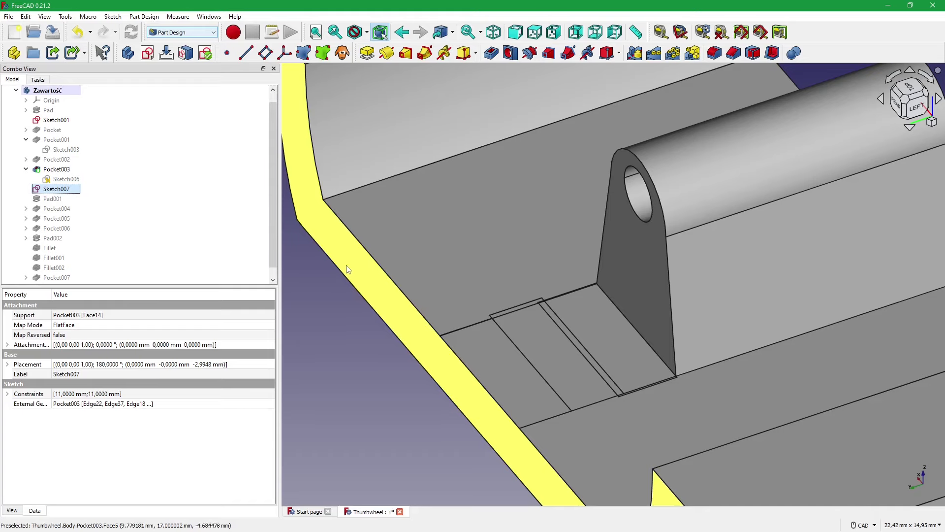
- Set Pad001 as the body's tip and orbit to check the 6 mm barrel pad
scroll(377, 276, down, 5)
scroll(392, 282, up, 2)
scroll(392, 282, up, 2)
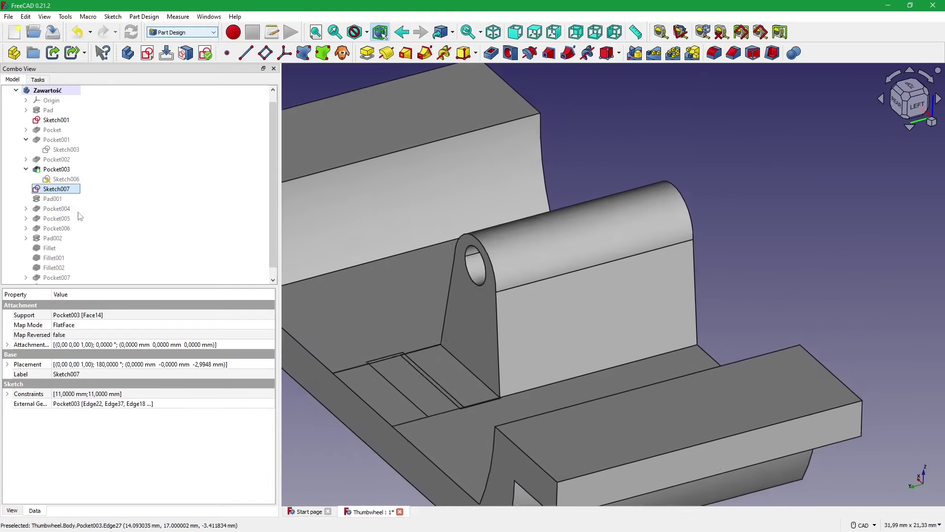
scroll(392, 281, up, 2)
right_click(50, 199)
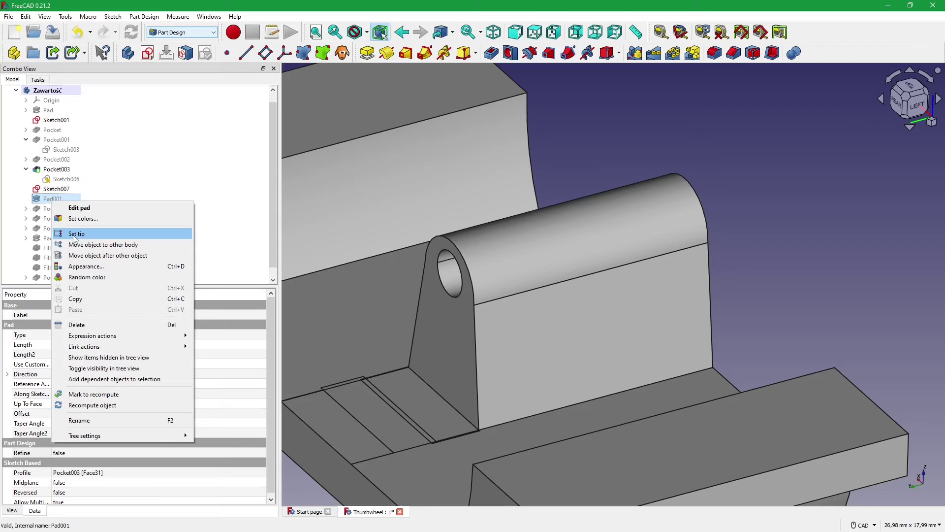
click(75, 234)
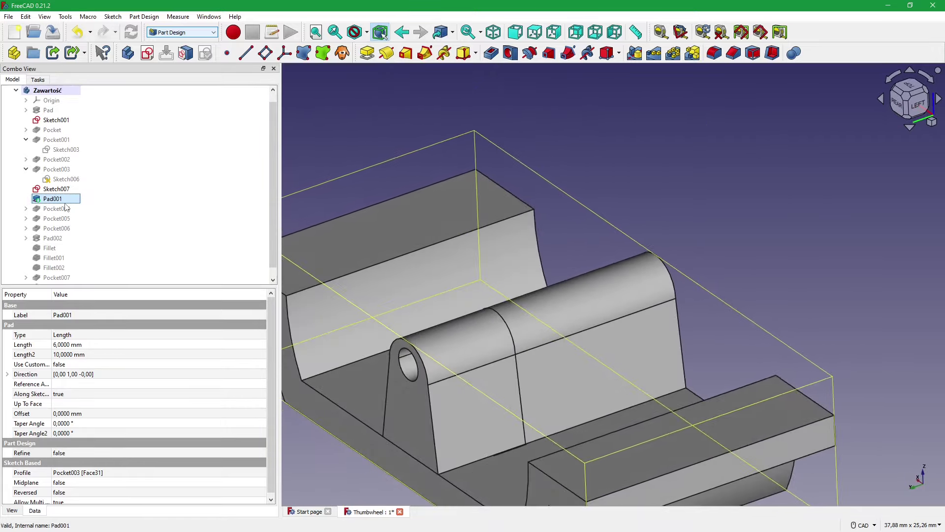
click(26, 169)
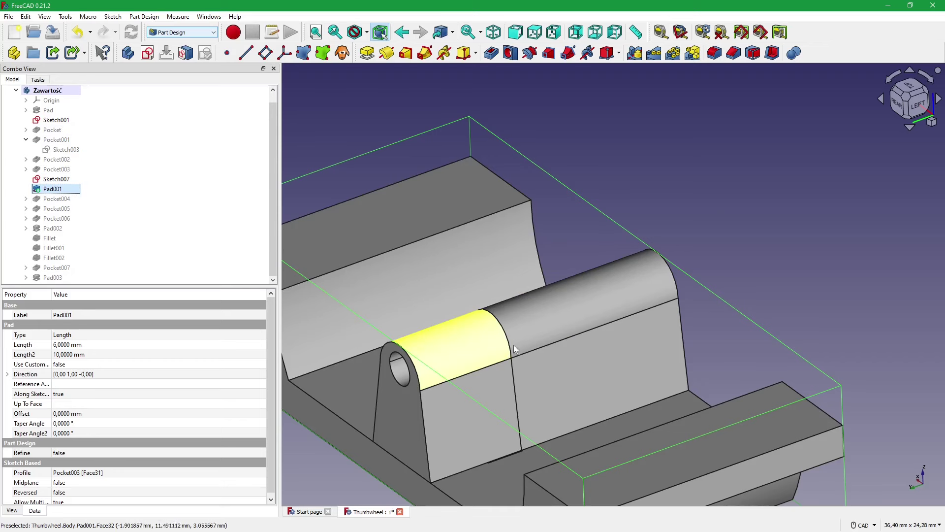
middle_drag(513, 345, 488, 368)
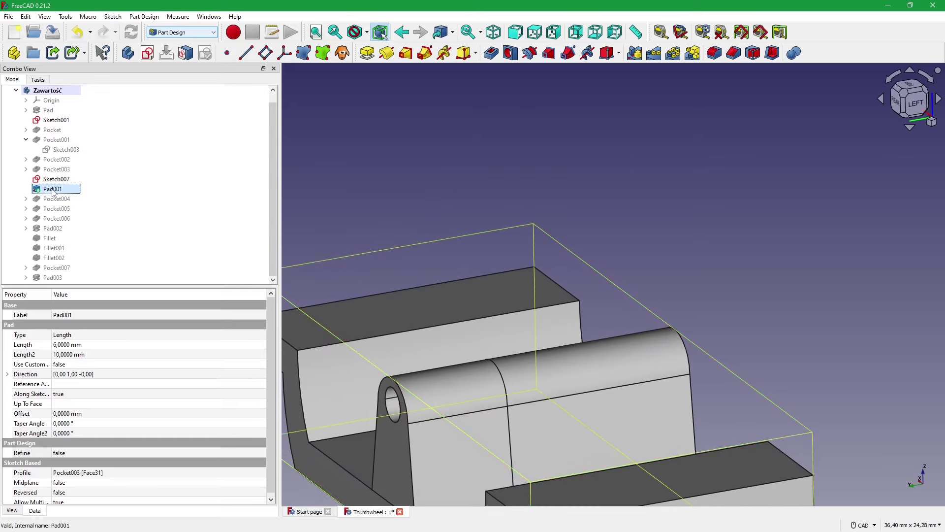
mouse_move(462, 389)
middle_down()
mouse_move(481, 394)
mouse_move(454, 384)
middle_up()
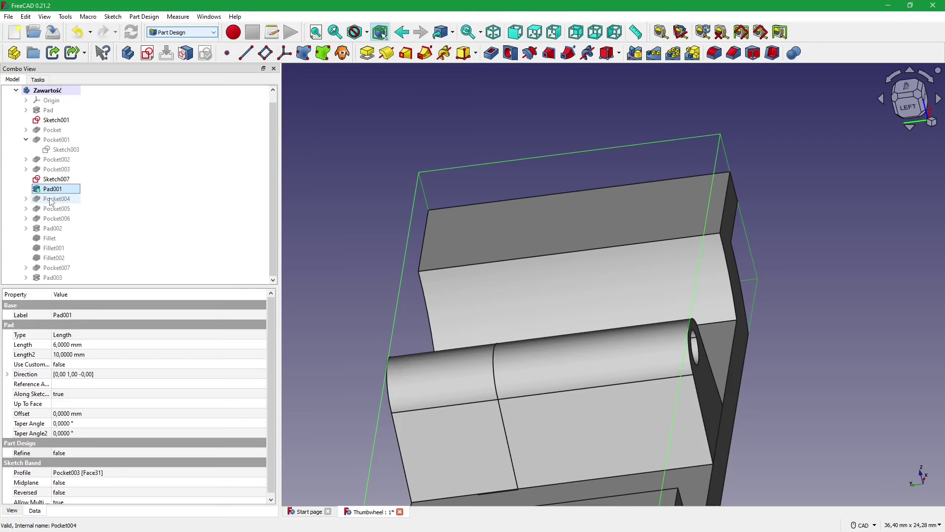
- Expand Pocket004 and view the properties of Sketch008 and Pocket004
click(26, 198)
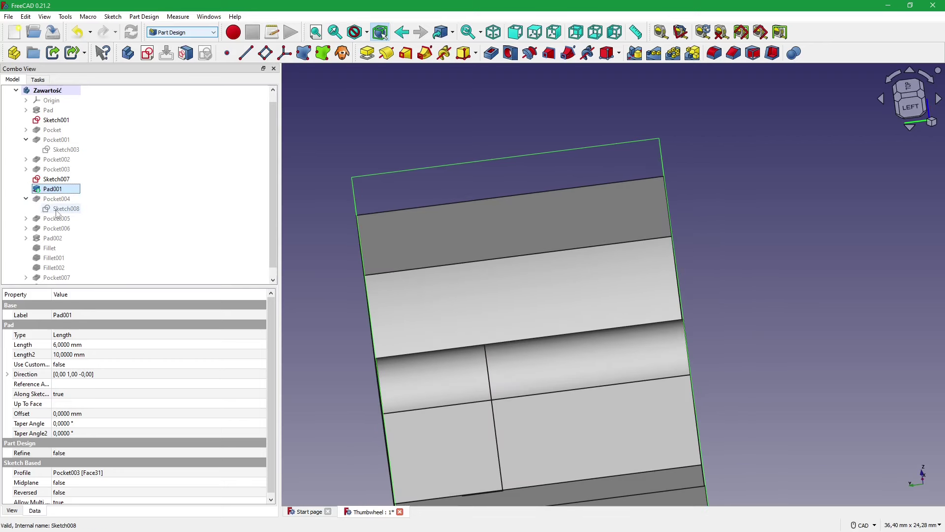
click(56, 211)
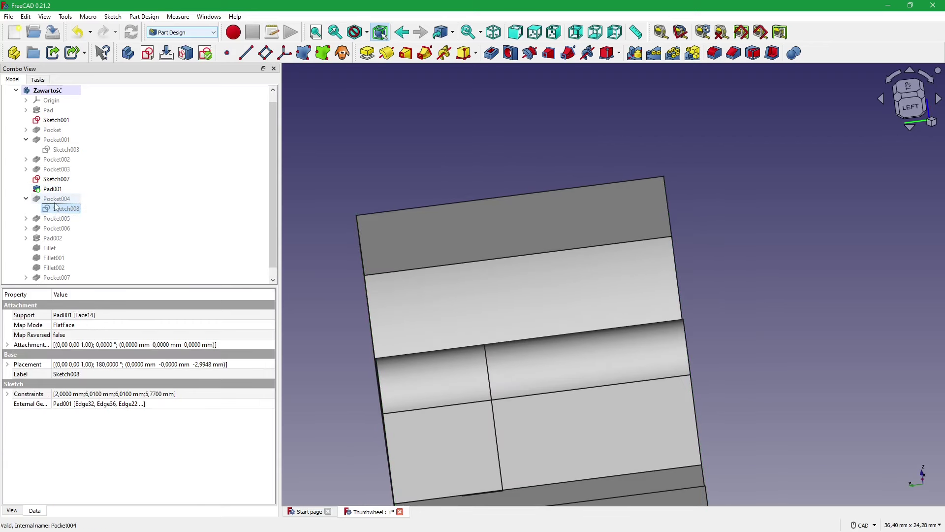
right_click(55, 200)
click(68, 239)
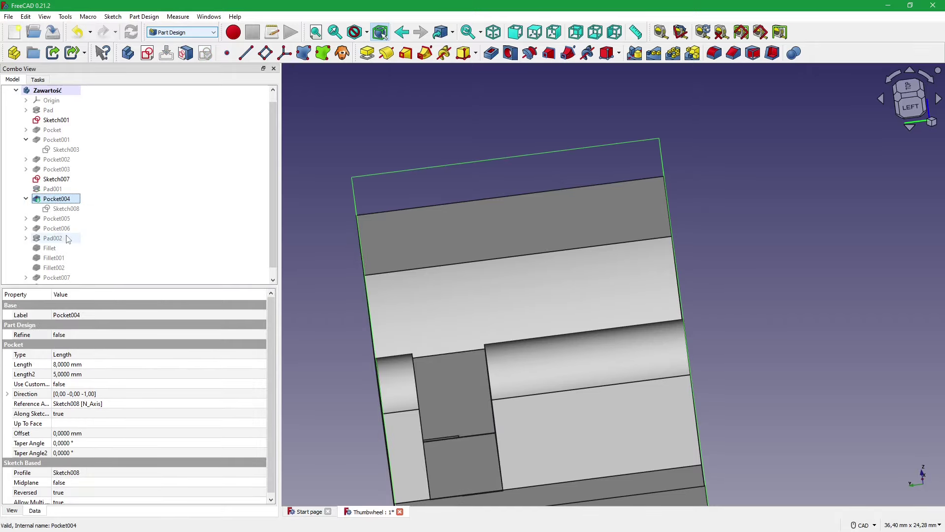
- Edit Sketch008 and inspect its 6,01 mm, 5,77 mm and 2 mm constraints
click(59, 209)
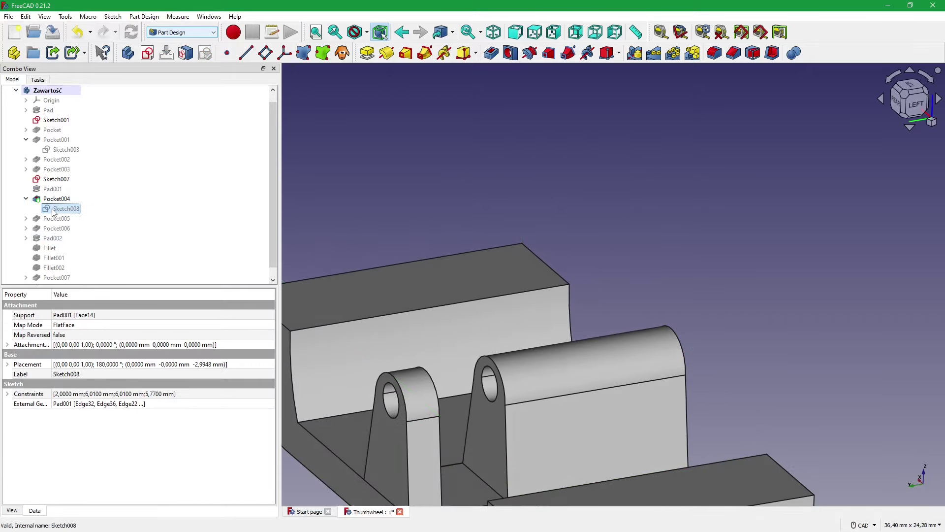
right_click(59, 208)
click(74, 211)
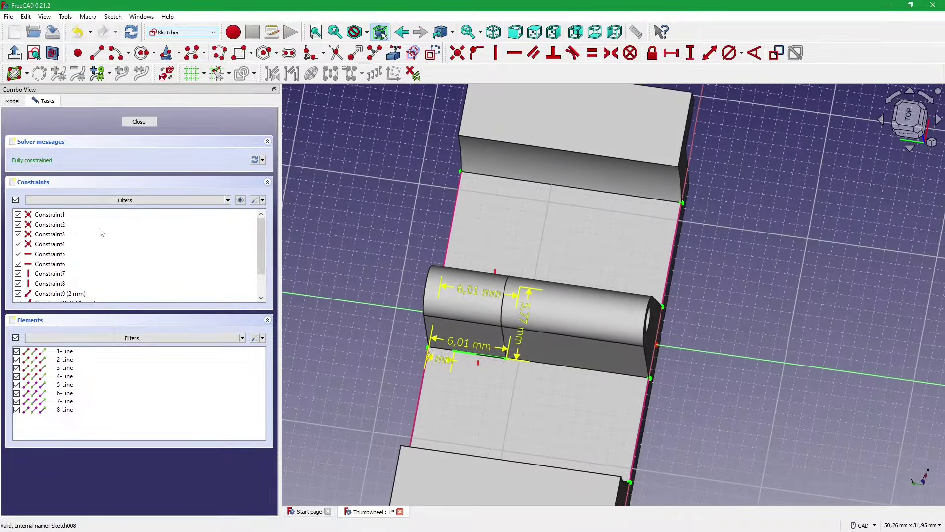
scroll(131, 237, down, 1)
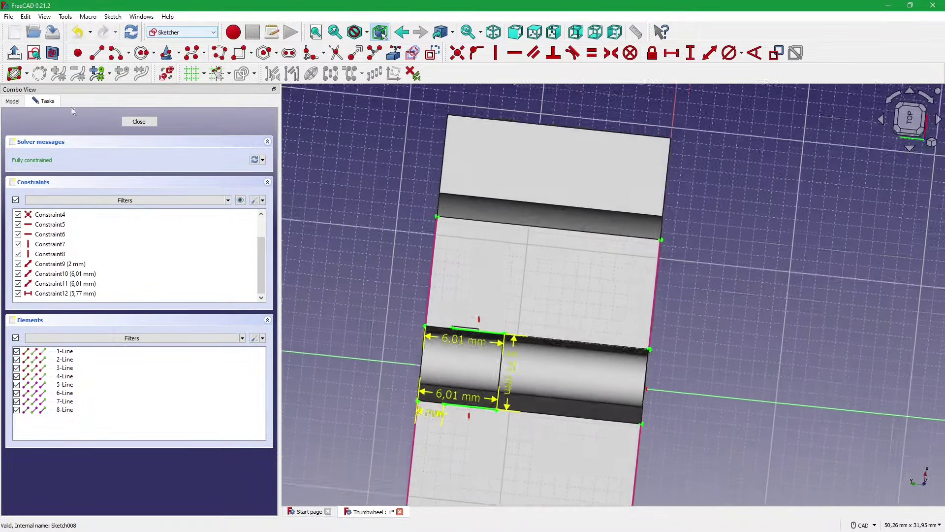
mouse_move(440, 308)
middle_down()
mouse_move(329, 291)
mouse_move(472, 368)
middle_up()
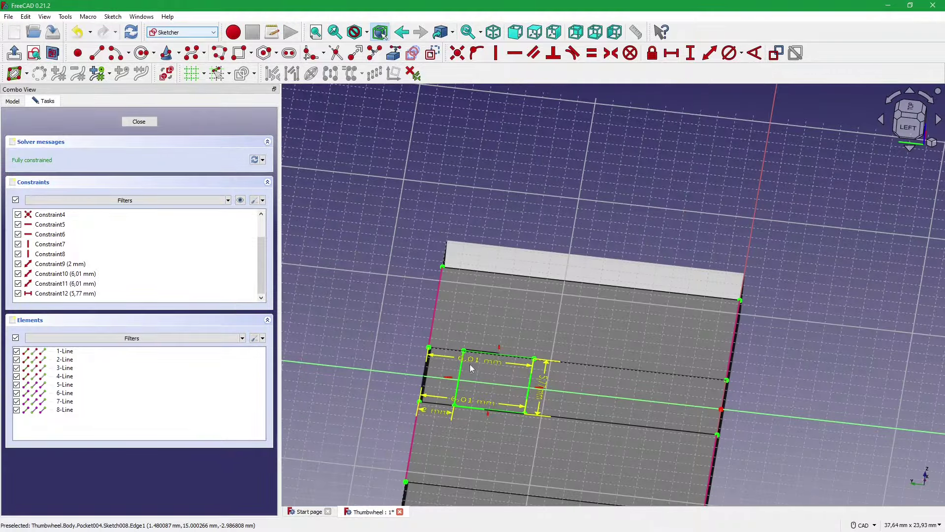
click(481, 353)
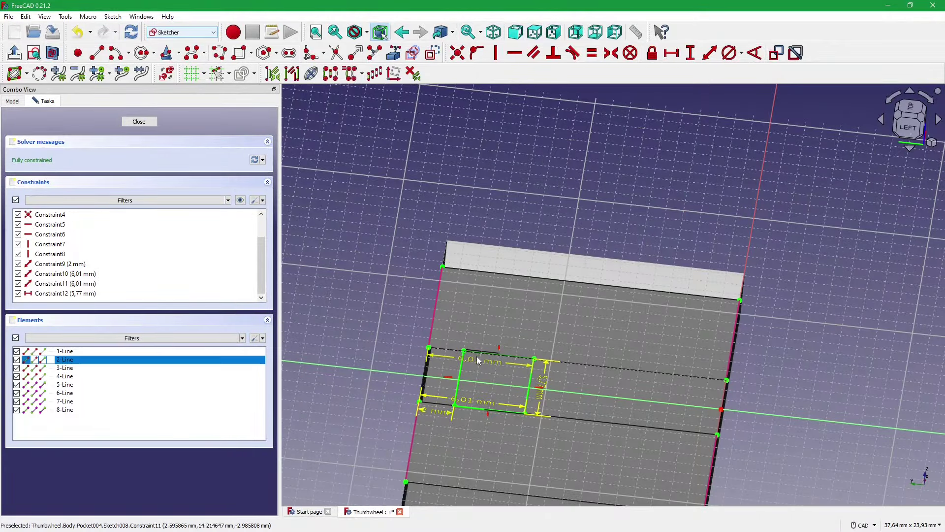
scroll(476, 333, up, 2)
scroll(471, 353, up, 4)
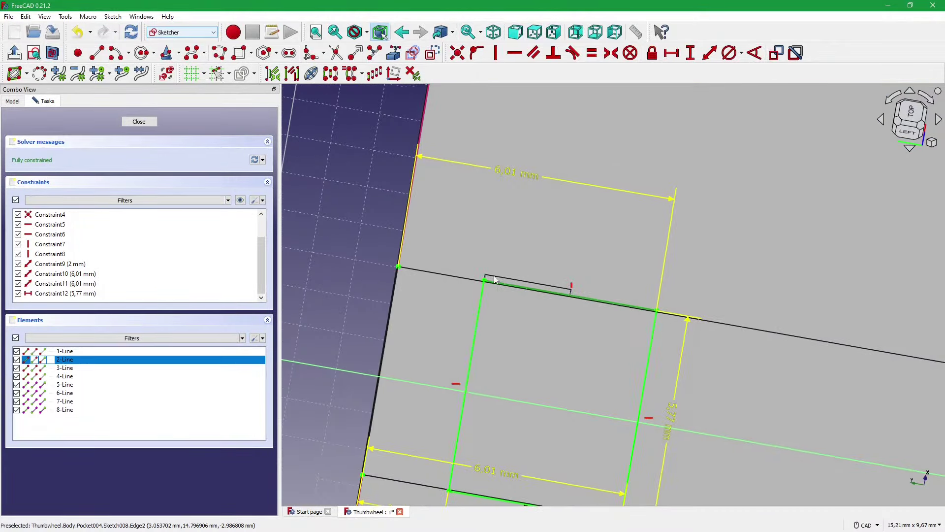
scroll(481, 283, up, 3)
scroll(482, 283, up, 2)
scroll(474, 276, down, 4)
scroll(470, 270, down, 1)
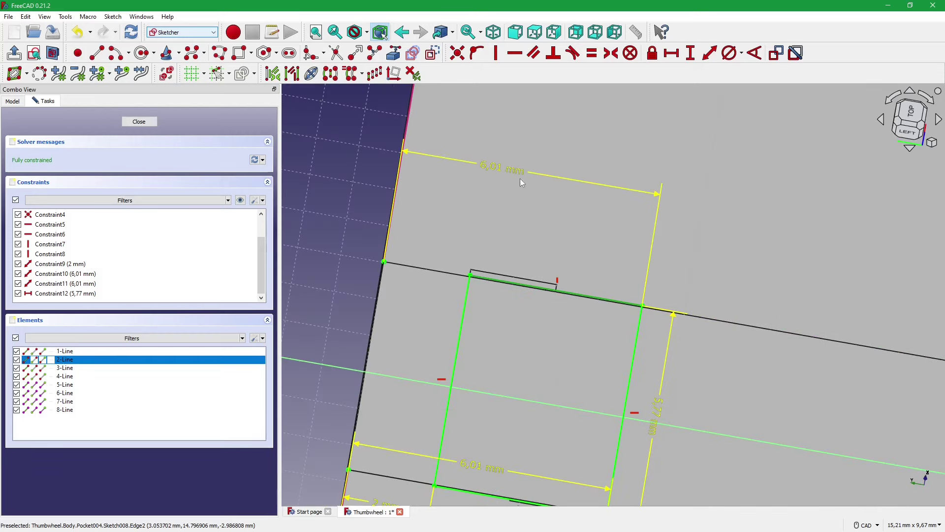
- Leave Sketch008, switch to the top view, and select the Pocket004 slot
key(Escape)
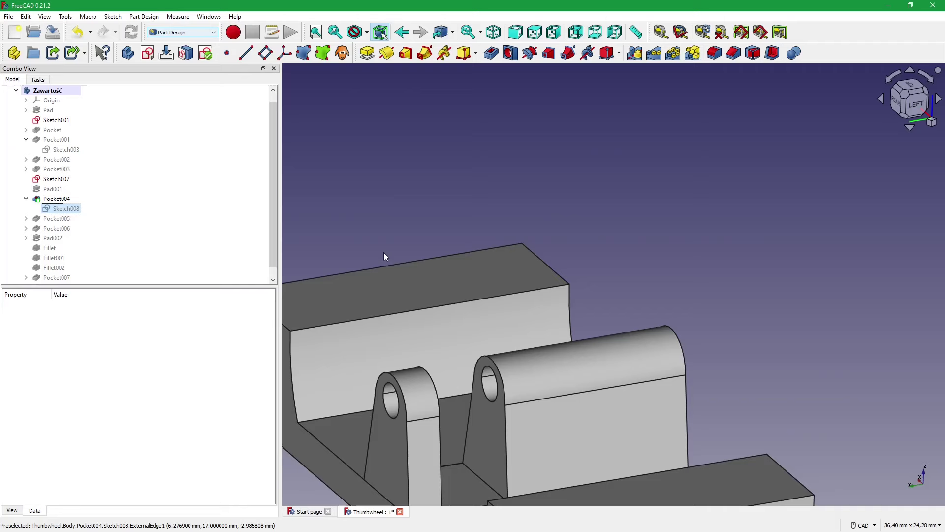
scroll(383, 251, up, 2)
scroll(440, 404, up, 3)
key(2)
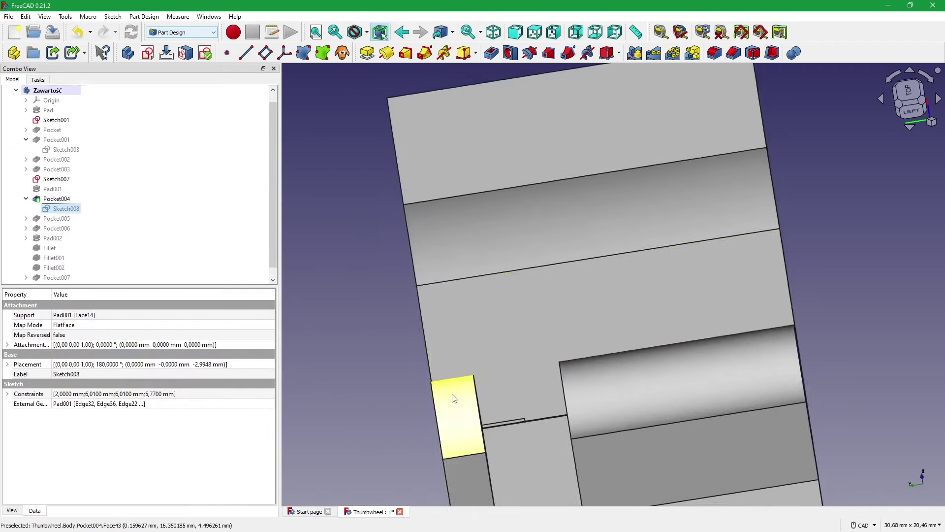
scroll(540, 267, up, 2)
scroll(540, 267, up, 2)
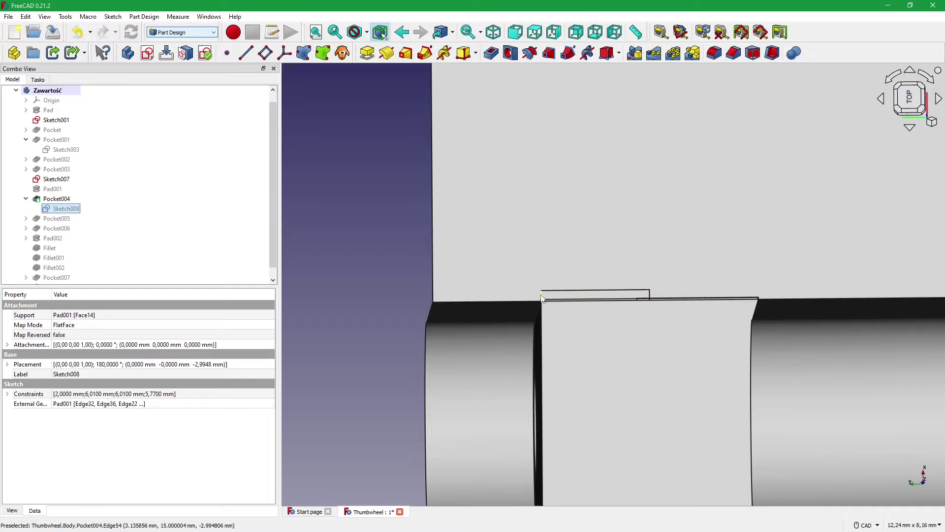
click(543, 296)
mouse_move(568, 310)
middle_down()
mouse_move(616, 332)
mouse_move(693, 394)
mouse_move(673, 376)
mouse_move(633, 412)
mouse_move(592, 389)
mouse_move(633, 367)
mouse_move(606, 340)
mouse_move(635, 374)
mouse_move(581, 222)
mouse_move(575, 295)
middle_up()
scroll(592, 389, down, 5)
scroll(633, 360, up, 2)
scroll(630, 347, up, 1)
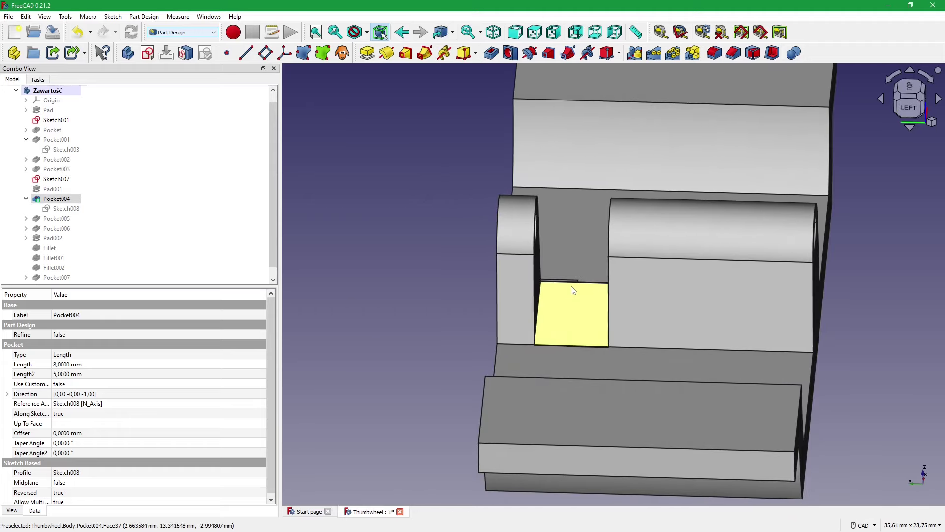
- Orbit into the slot and inspect the right lug's inner face and hole
mouse_move(573, 291)
middle_down()
mouse_move(562, 237)
mouse_move(570, 294)
middle_up()
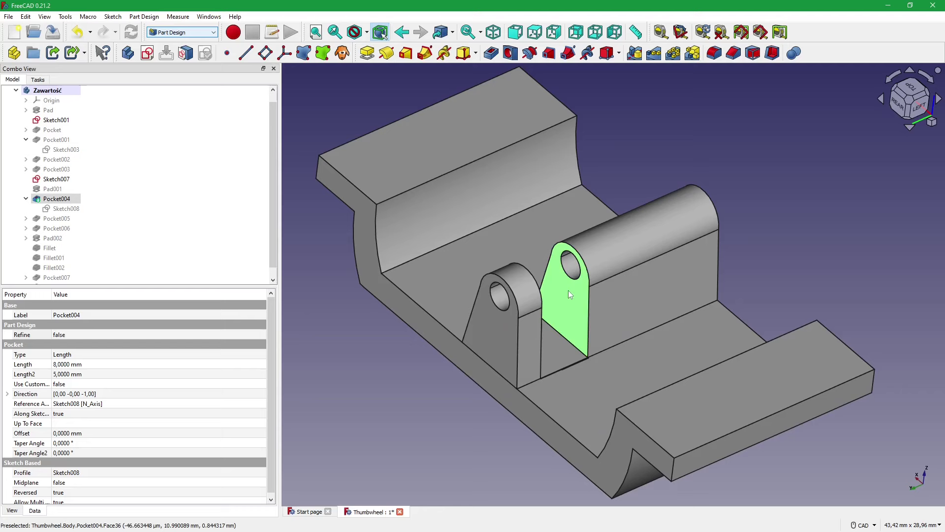
middle_drag(552, 259, 560, 311)
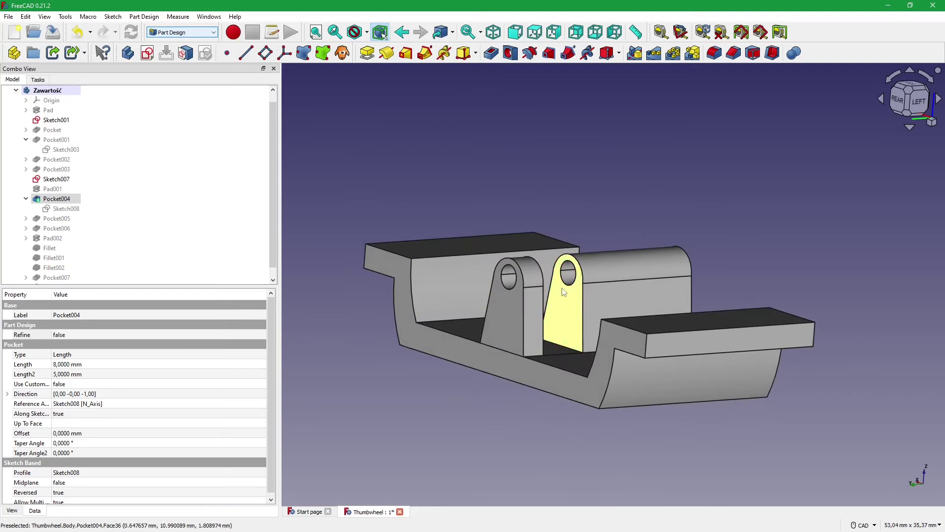
click(564, 293)
scroll(573, 274, up, 2)
scroll(539, 307, up, 1)
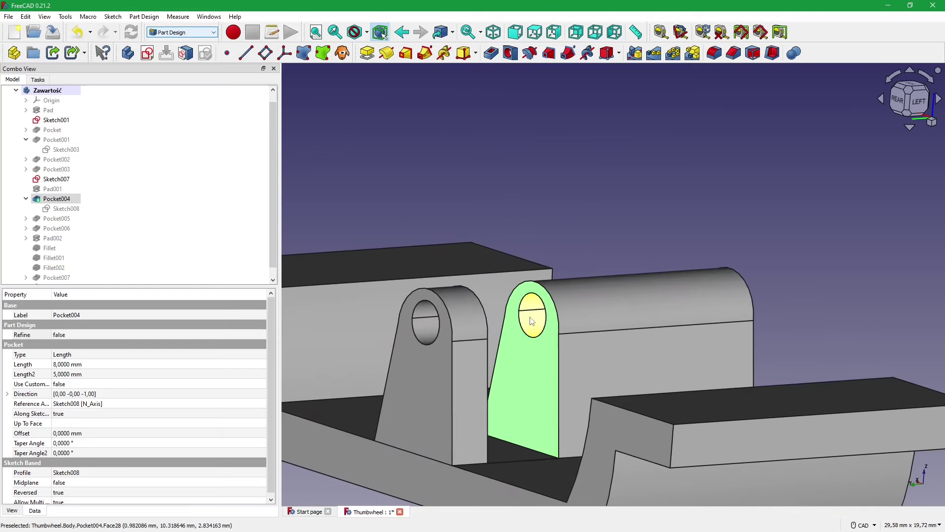
click(540, 318)
middle_drag(510, 320, 550, 322)
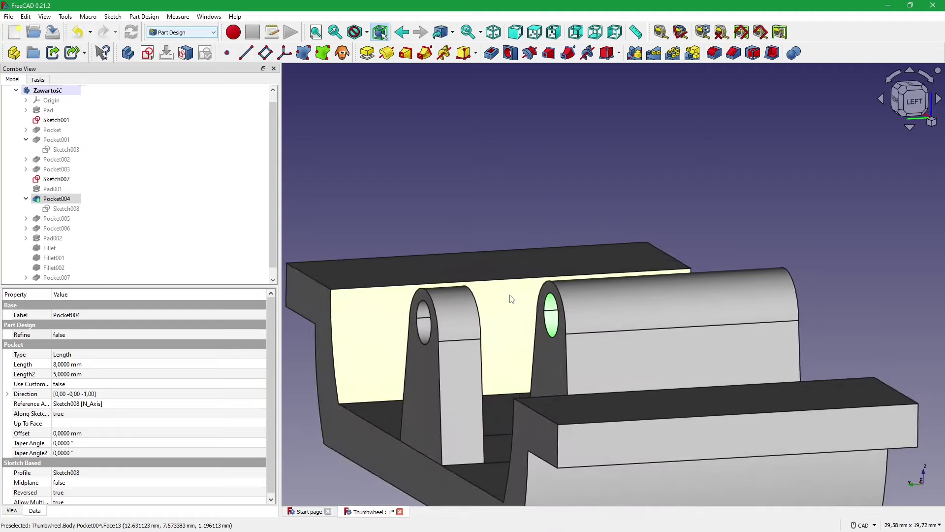
scroll(550, 321, down, 2)
scroll(553, 315, down, 1)
click(557, 309)
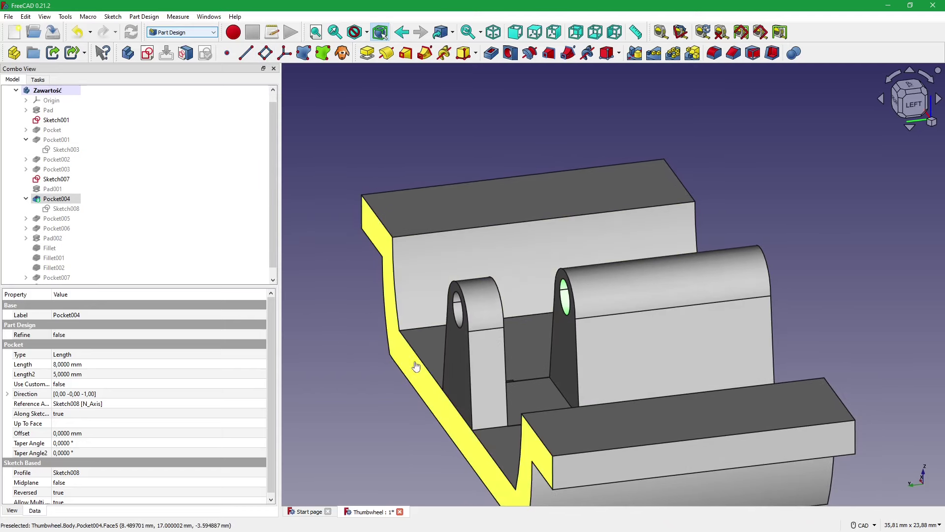
- Check the outer and inner lug faces, then show Pocket004's Length 8 mm and Length2 5 mm
click(416, 367)
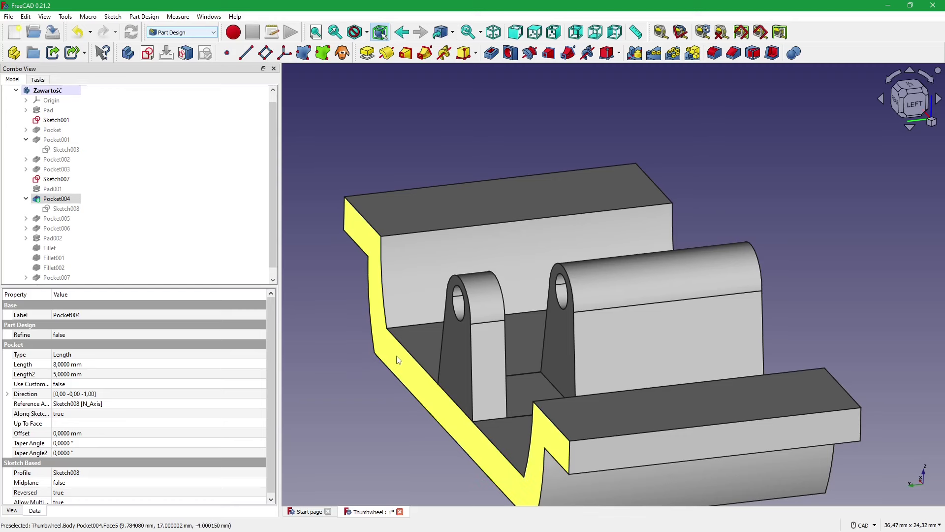
scroll(423, 288, down, 1)
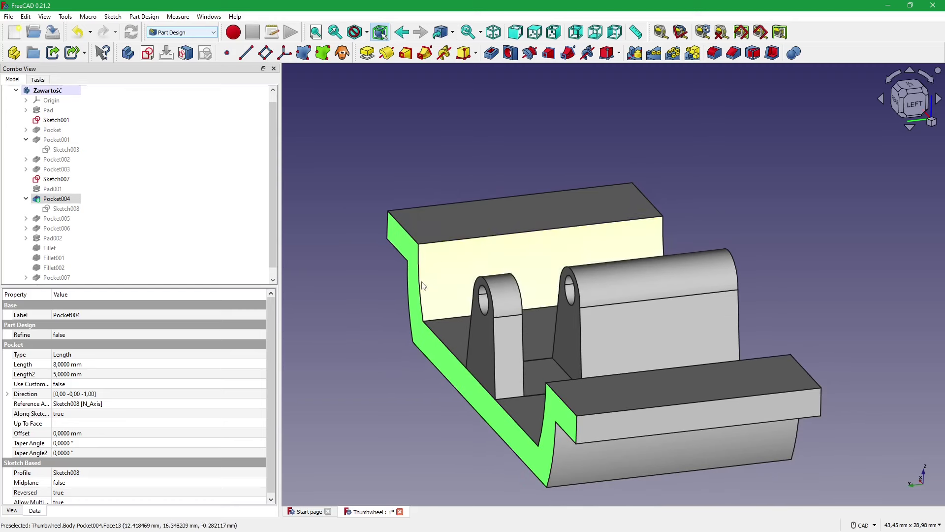
click(567, 317)
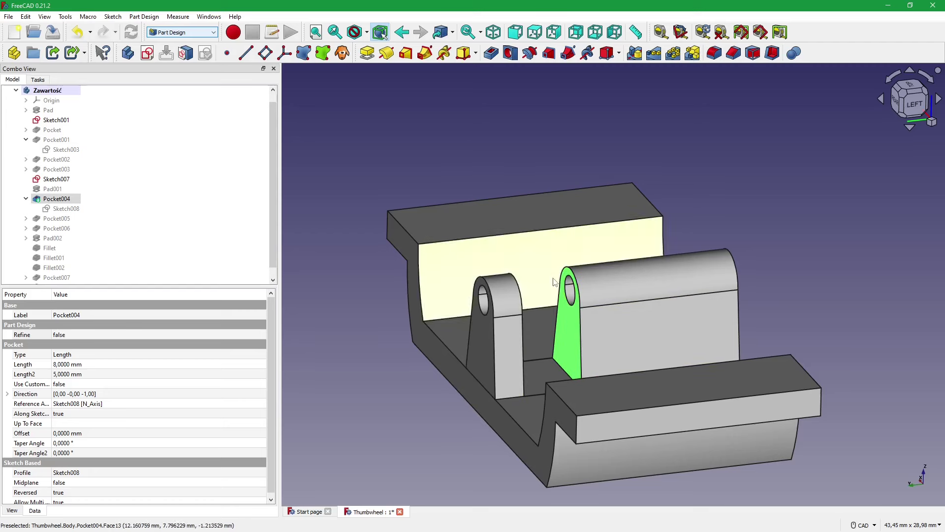
mouse_move(581, 294)
middle_down()
mouse_move(516, 340)
mouse_move(369, 286)
middle_up()
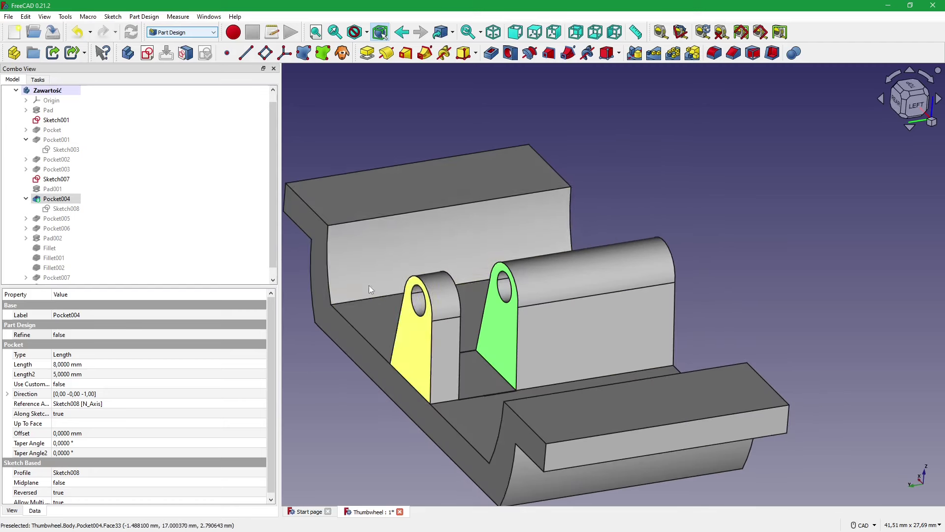
click(165, 204)
click(72, 203)
scroll(64, 157, up, 1)
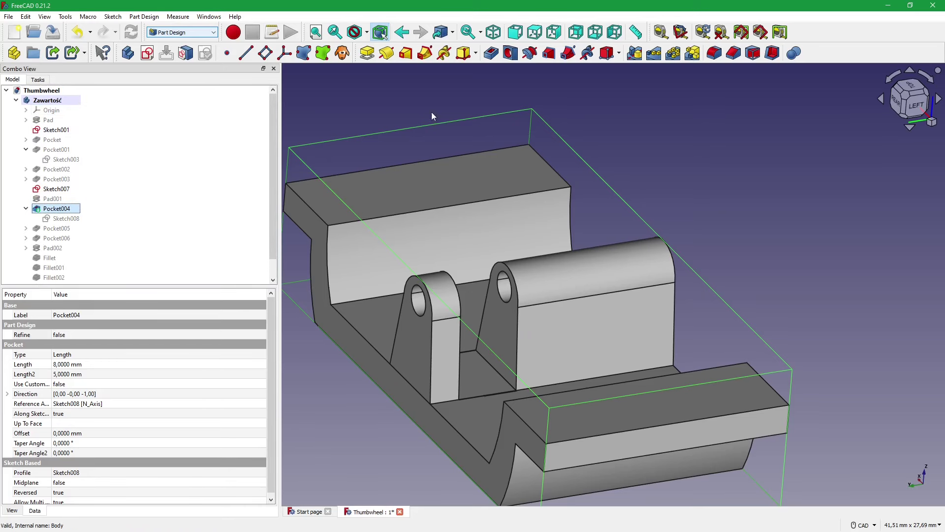
click(619, 124)
scroll(542, 127, up, 1)
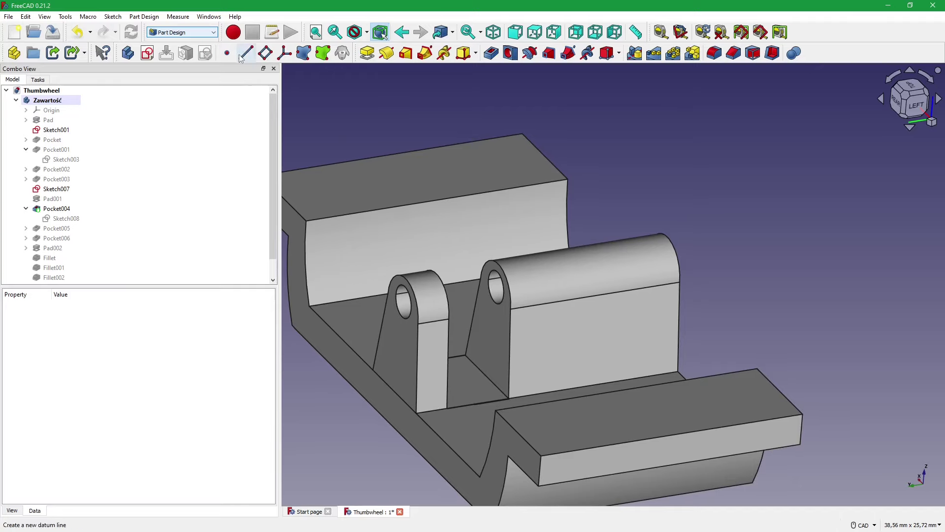
scroll(408, 241, up, 2)
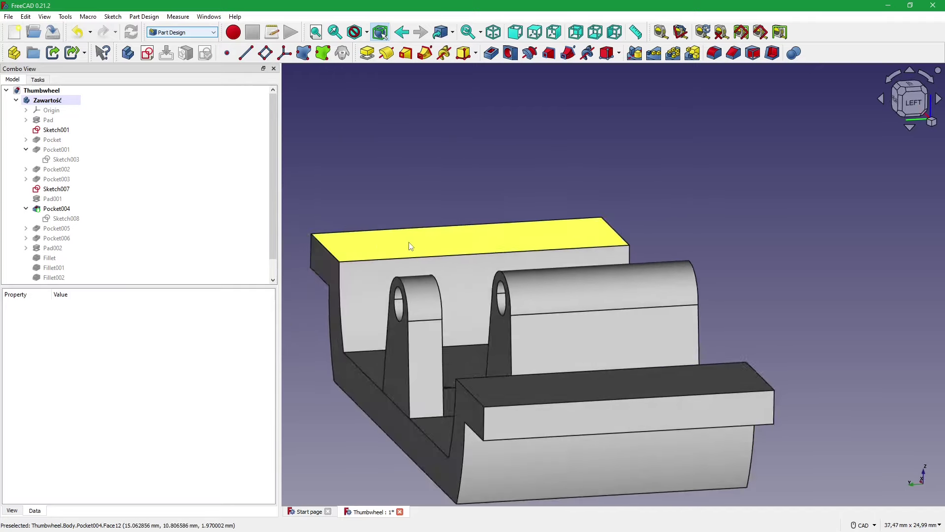
scroll(411, 246, up, 2)
scroll(412, 239, up, 2)
middle_drag(412, 239, 207, 207)
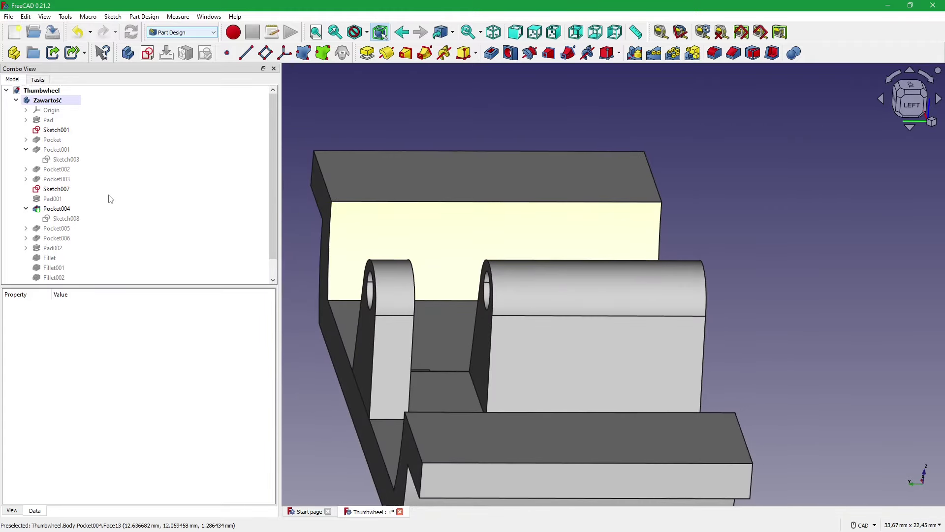
scroll(154, 209, down, 1)
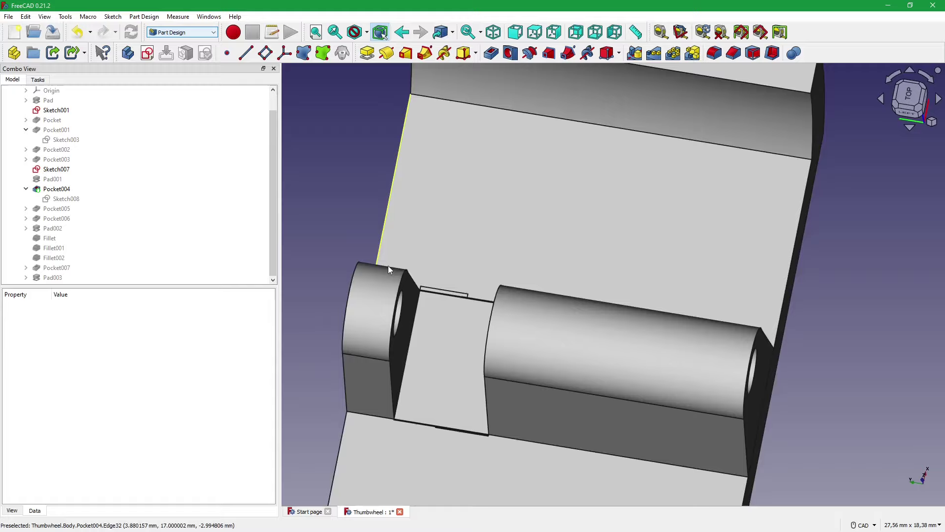
scroll(450, 254, up, 3)
scroll(449, 254, up, 5)
mouse_move(449, 254)
middle_down()
mouse_move(447, 270)
mouse_move(553, 298)
mouse_move(578, 342)
mouse_move(739, 374)
mouse_move(616, 349)
middle_up()
scroll(738, 374, up, 2)
scroll(775, 352, up, 3)
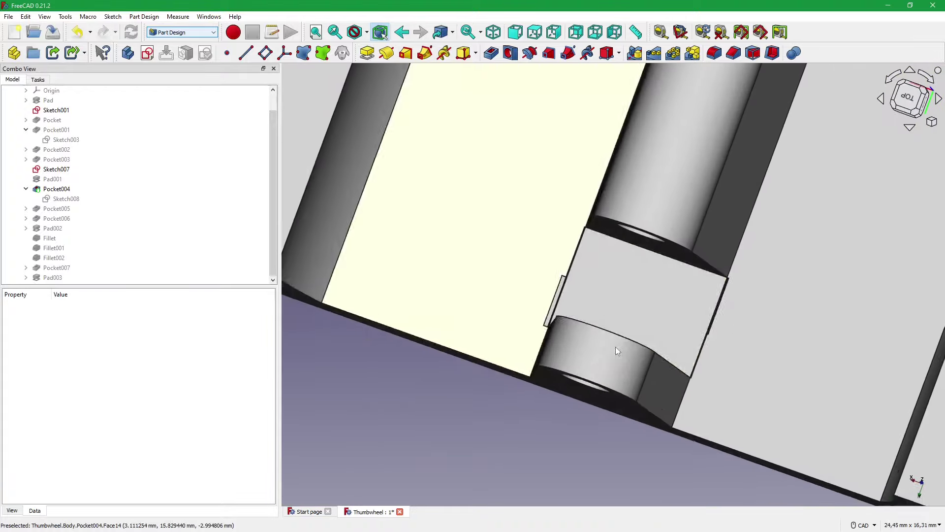
scroll(616, 348, up, 2)
scroll(622, 348, up, 3)
scroll(614, 327, up, 3)
scroll(610, 298, up, 2)
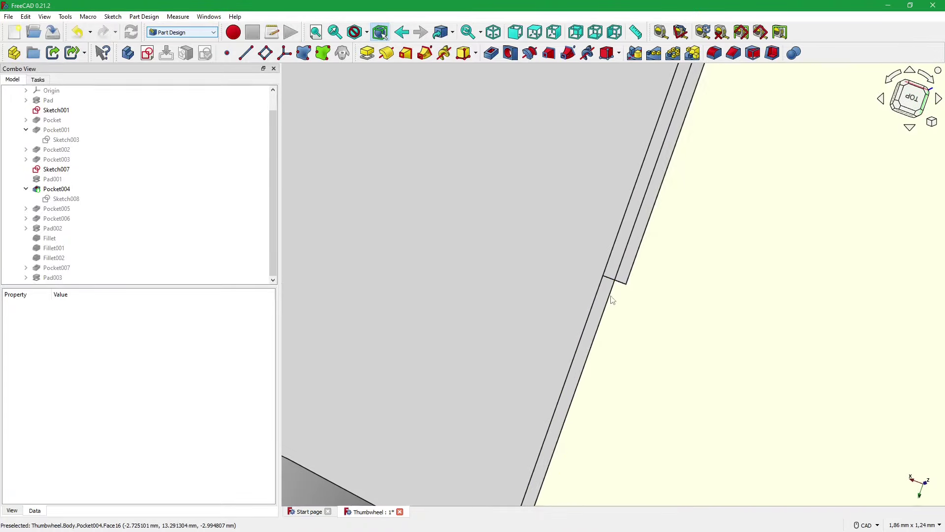
scroll(613, 283, up, 2)
click(613, 283)
scroll(613, 283, down, 5)
mouse_move(504, 349)
middle_down()
mouse_move(540, 342)
mouse_move(547, 323)
middle_up()
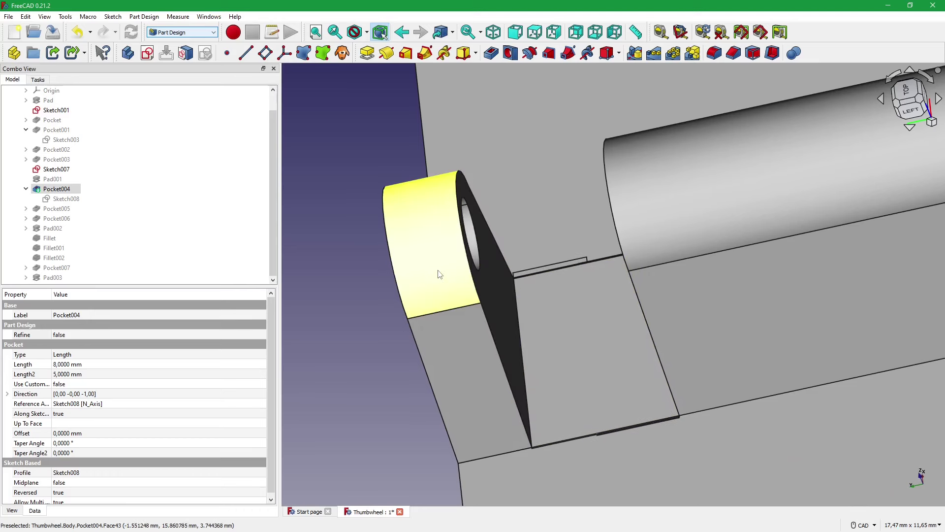
mouse_move(440, 274)
middle_down()
mouse_move(428, 281)
mouse_move(451, 312)
mouse_move(529, 379)
mouse_move(536, 267)
mouse_move(502, 320)
mouse_move(445, 376)
mouse_move(413, 363)
mouse_move(388, 384)
middle_up()
mouse_move(441, 364)
middle_down()
mouse_move(439, 392)
mouse_move(417, 353)
mouse_move(361, 327)
mouse_move(494, 331)
mouse_move(428, 318)
mouse_move(385, 341)
middle_up()
scroll(479, 335, down, 3)
scroll(479, 335, down, 3)
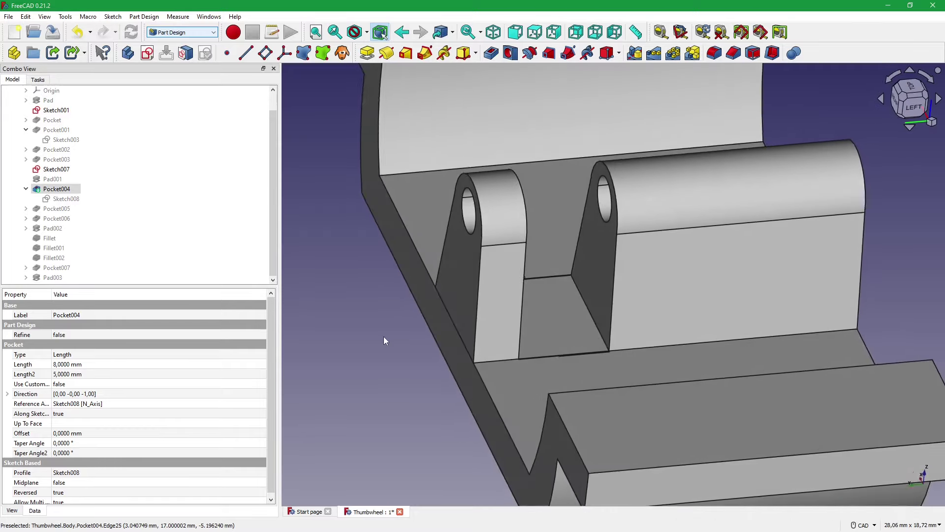
scroll(384, 341, down, 1)
click(384, 341)
scroll(383, 331, up, 1)
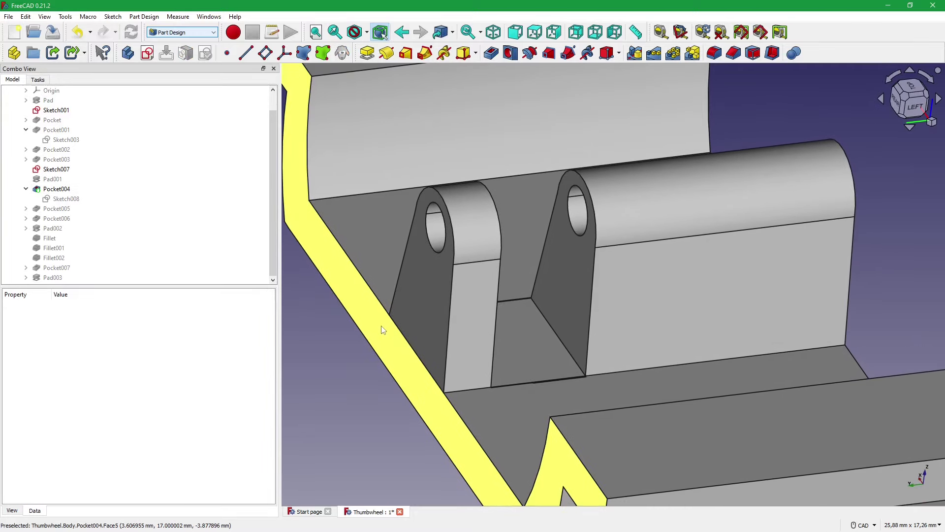
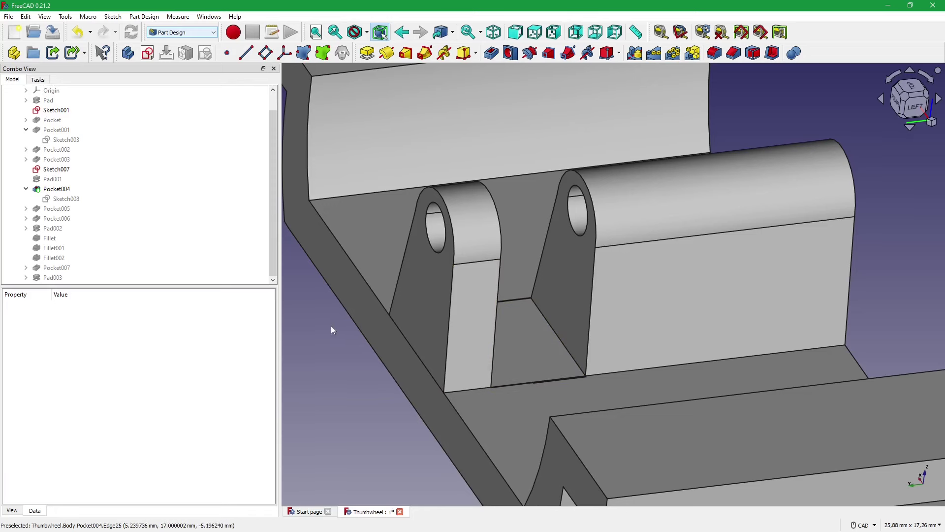
- Set Pocket005 as the body's tip, then open its Sketch009 in the Sketcher
mouse_move(331, 326)
middle_down()
mouse_move(324, 318)
mouse_move(336, 297)
middle_up()
key(2)
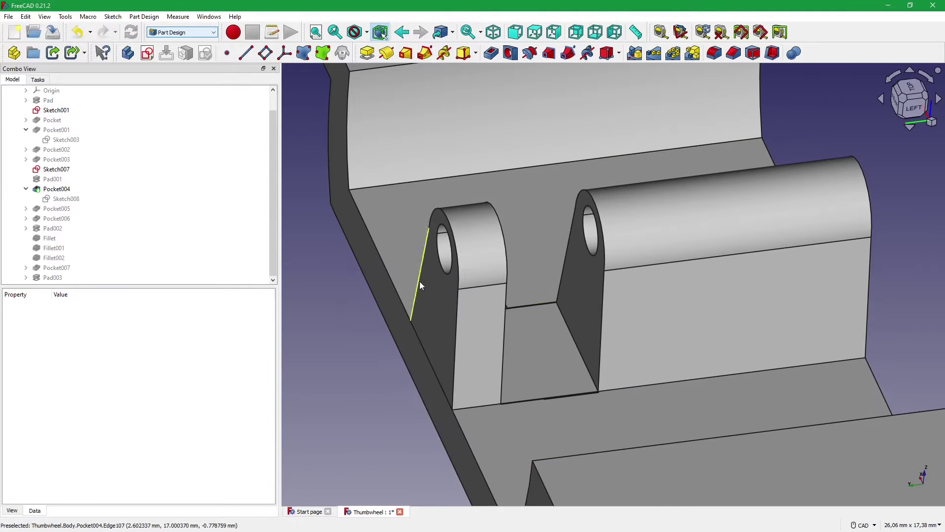
scroll(64, 203, up, 1)
click(55, 209)
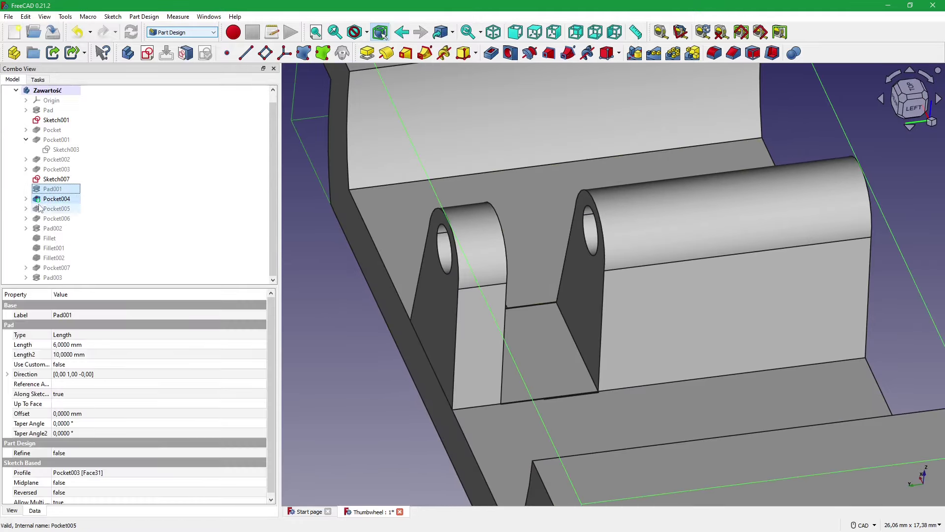
right_click(51, 208)
click(74, 239)
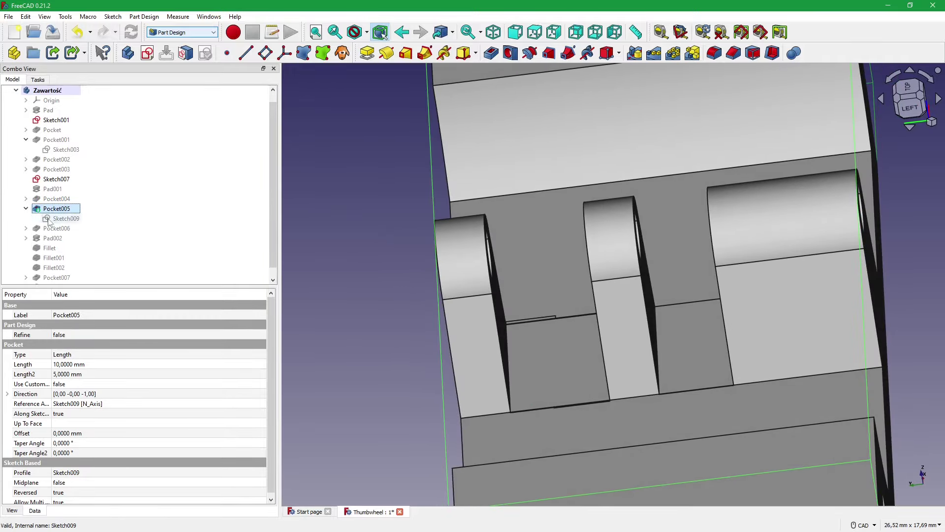
double_click(59, 219)
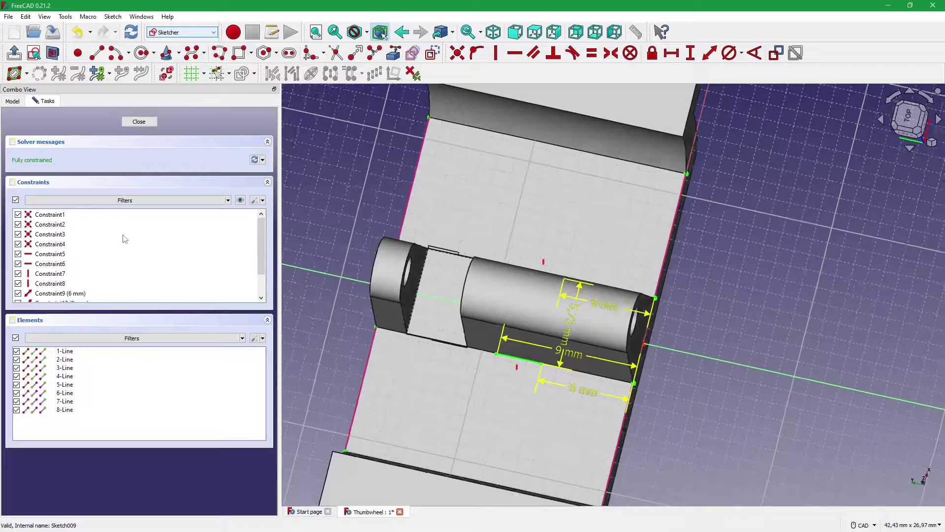
- Toggle section view to show Sketch009 alone and zoom in on it
click(54, 52)
scroll(602, 309, up, 2)
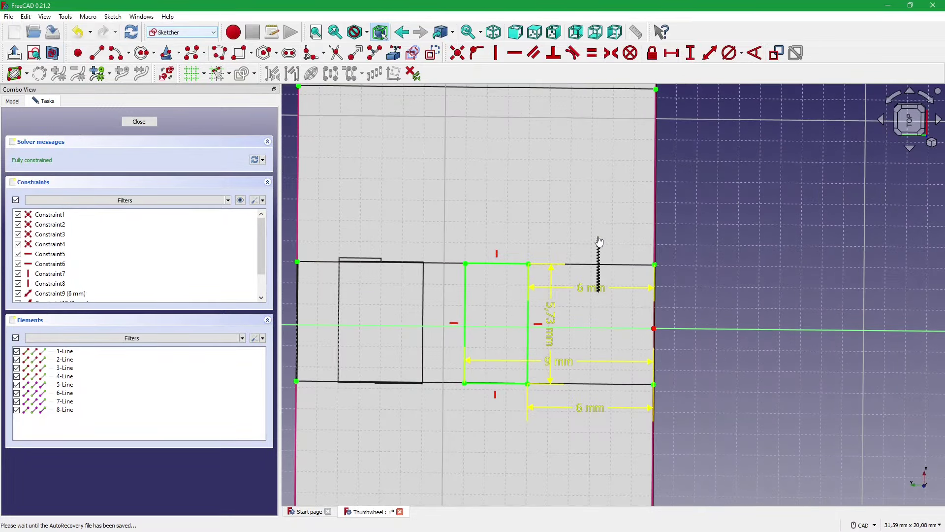
scroll(529, 377, up, 3)
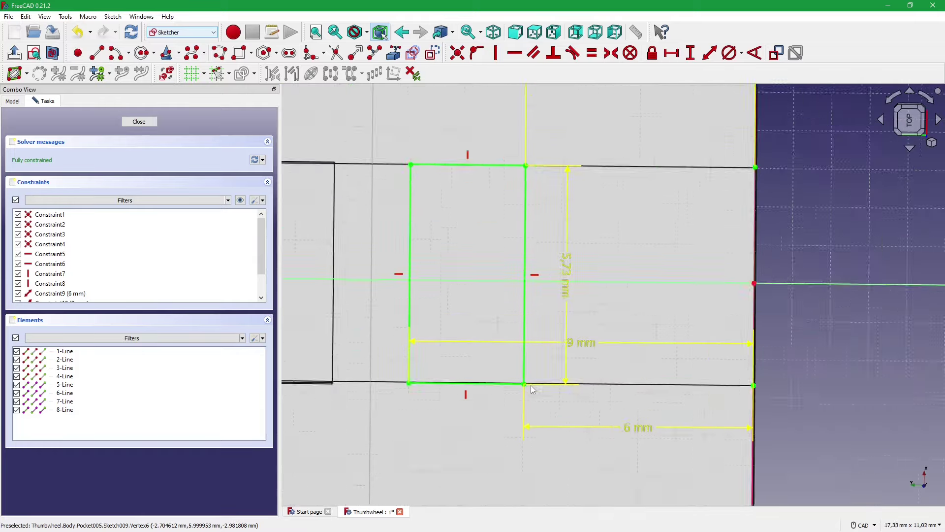
scroll(510, 380, up, 4)
scroll(554, 369, down, 2)
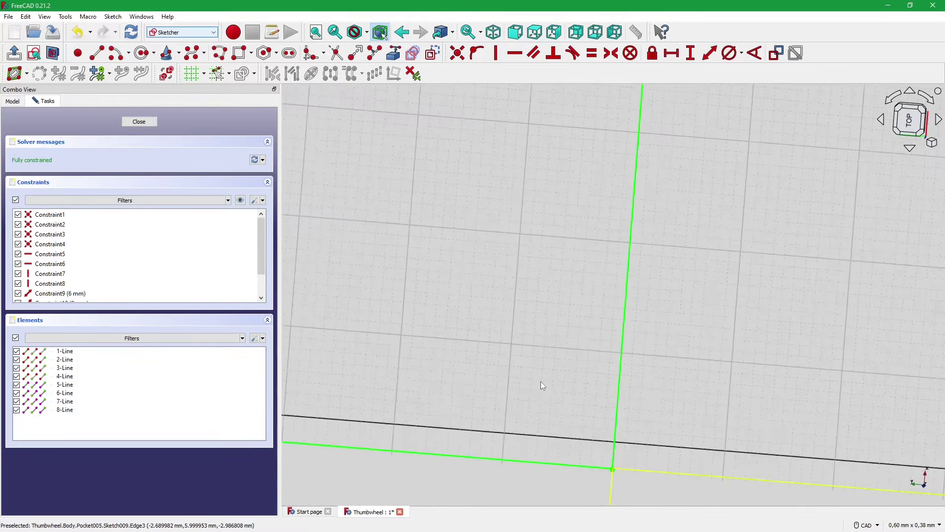
scroll(640, 286, down, 2)
scroll(627, 321, up, 3)
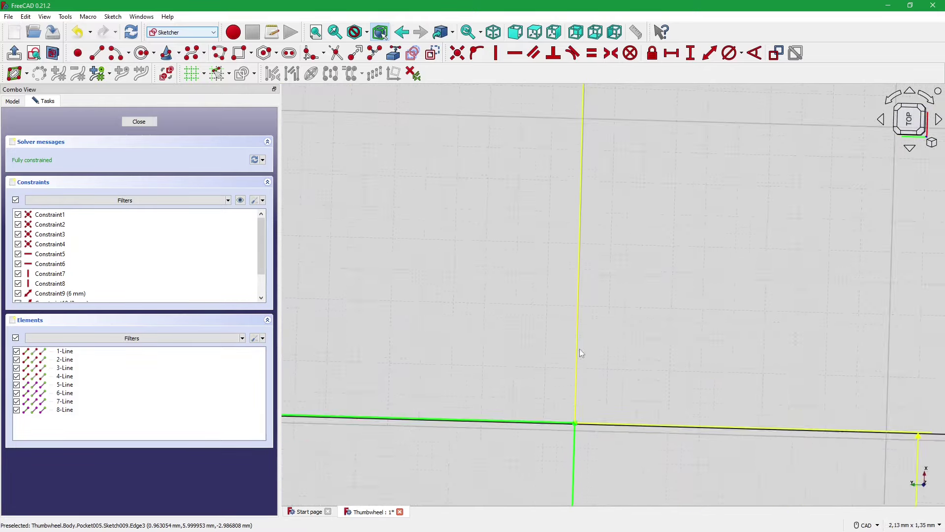
scroll(580, 348, down, 1)
scroll(563, 428, down, 1)
scroll(592, 362, down, 2)
scroll(572, 357, down, 2)
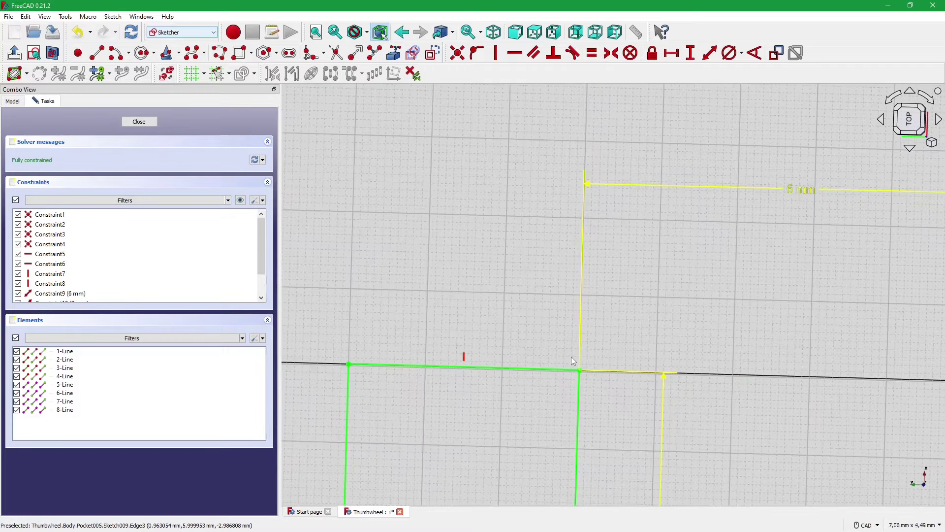
scroll(508, 360, down, 1)
scroll(448, 342, up, 1)
scroll(474, 336, down, 1)
scroll(474, 336, down, 1)
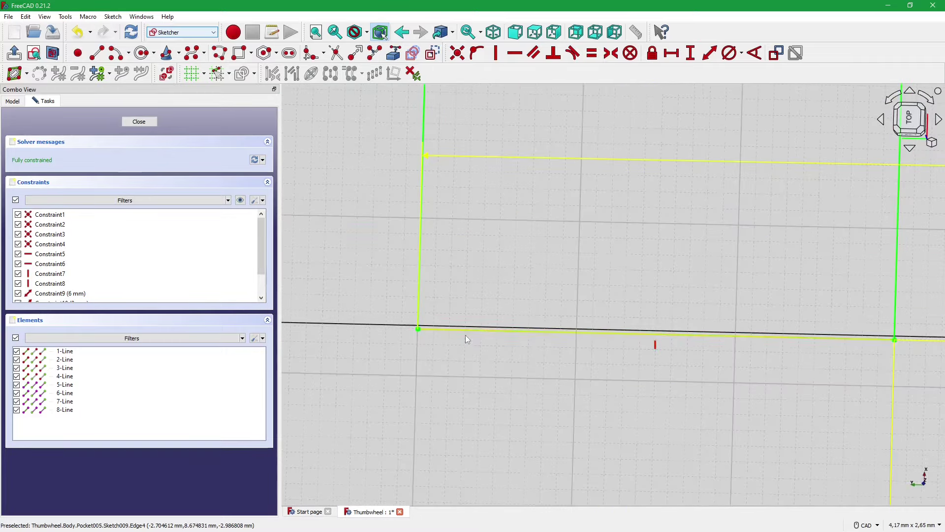
scroll(465, 335, down, 3)
scroll(495, 361, down, 1)
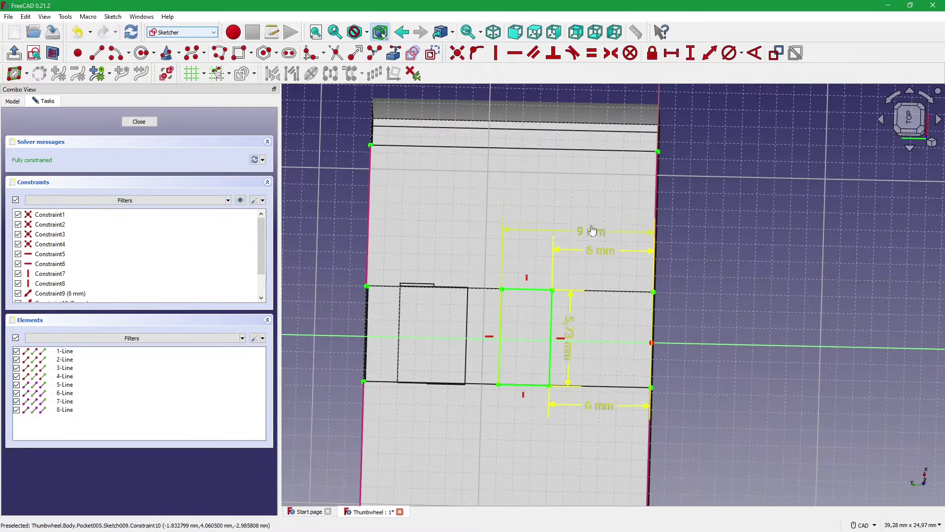
scroll(592, 230, up, 1)
scroll(599, 259, up, 1)
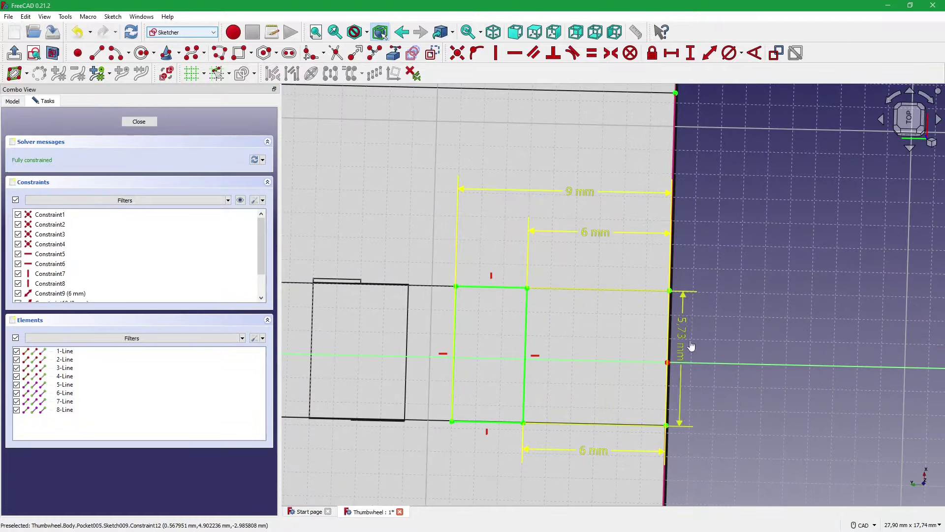
- Orbit to a near top-down view and edit the bottom 6 mm dimension
mouse_move(415, 288)
middle_down()
mouse_move(437, 374)
mouse_move(476, 365)
mouse_move(480, 351)
mouse_move(460, 335)
middle_up()
scroll(481, 351, up, 2)
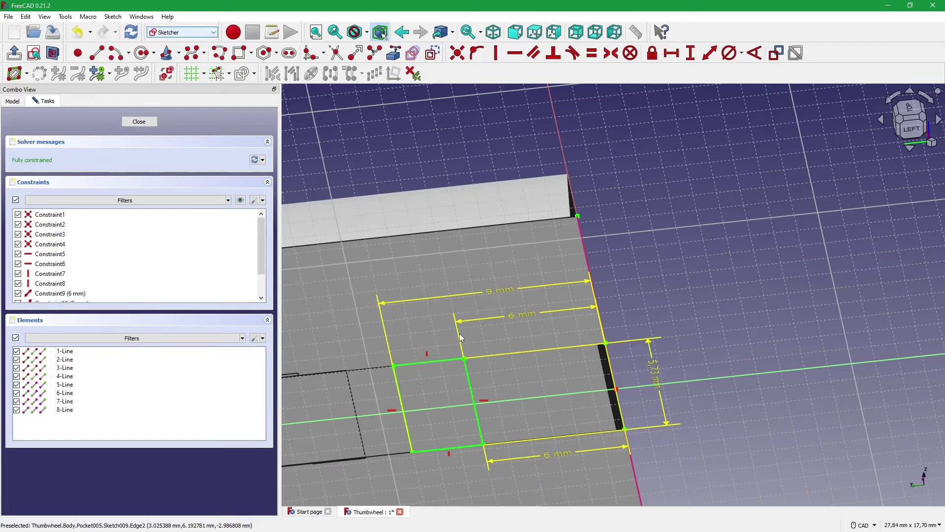
middle_drag(460, 338, 377, 290)
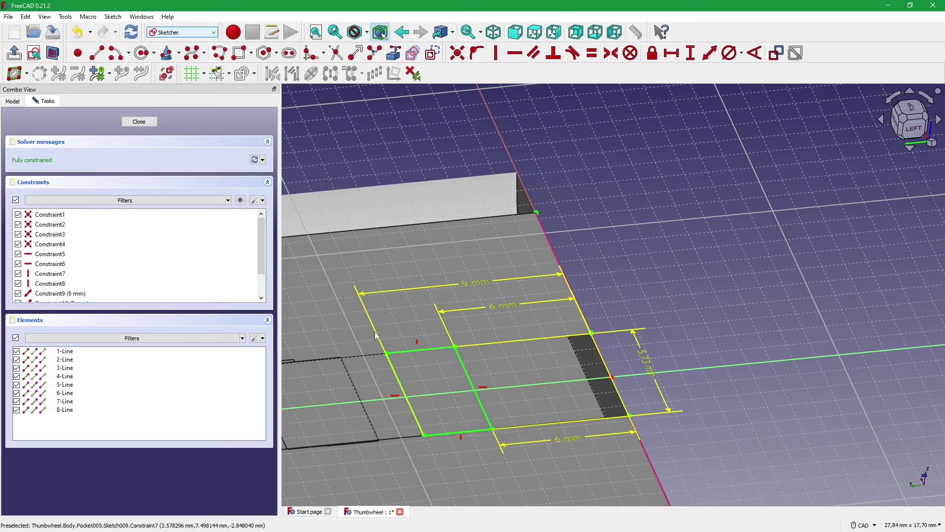
mouse_move(433, 323)
middle_down()
mouse_move(520, 388)
mouse_move(535, 276)
middle_up()
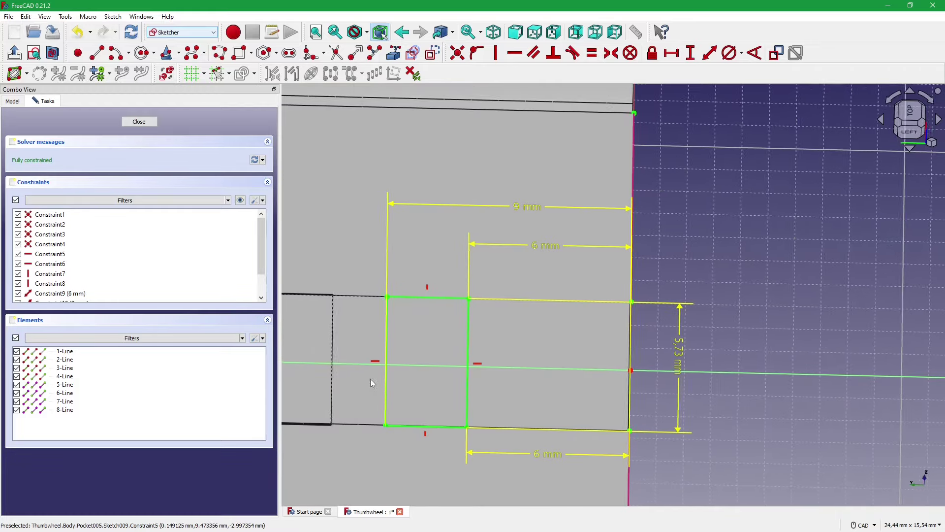
middle_drag(370, 379, 429, 373)
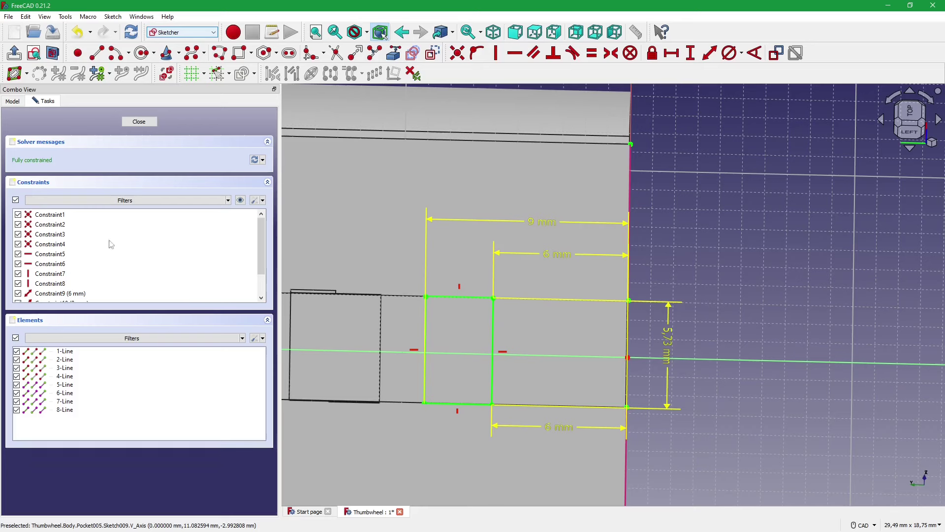
middle_drag(524, 313, 554, 261)
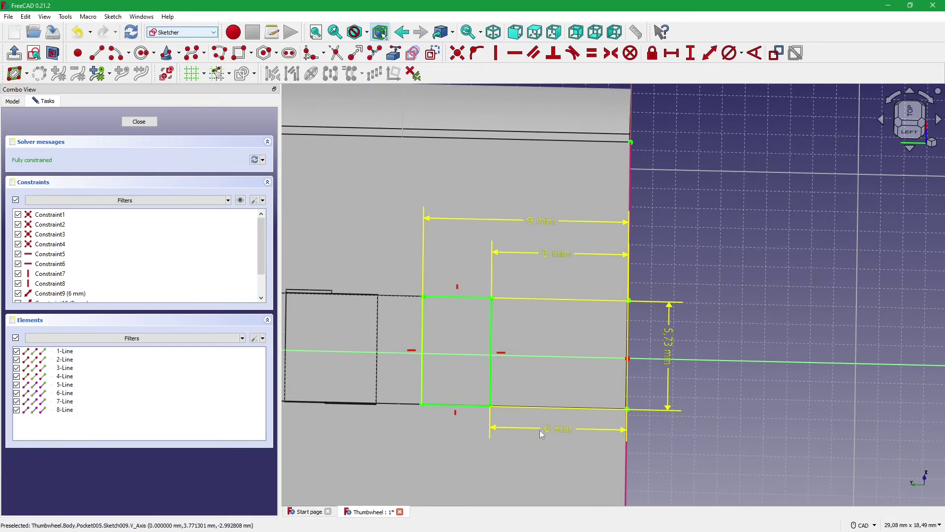
double_click(560, 428)
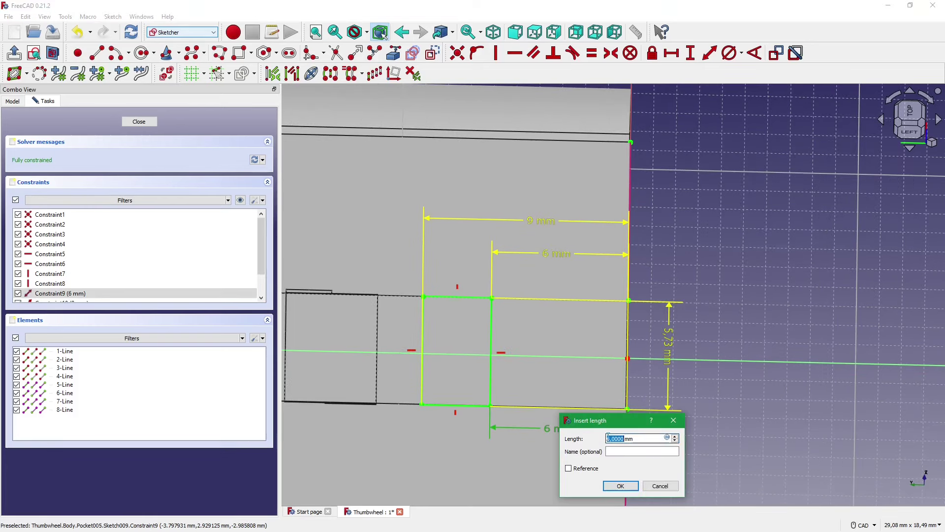
- Enter 5 mm for the bottom dimension, which the solver fails to converge on
text(5)
key(Return)
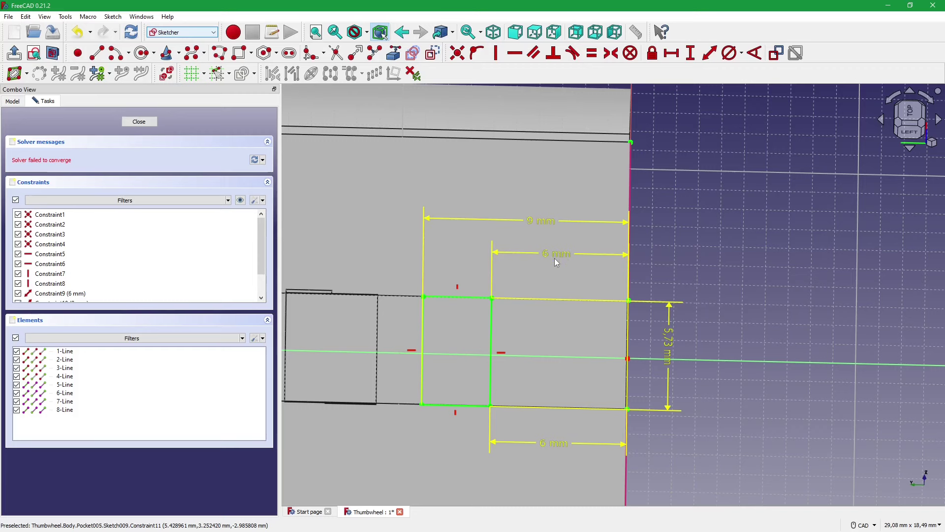
scroll(336, 406, down, 2)
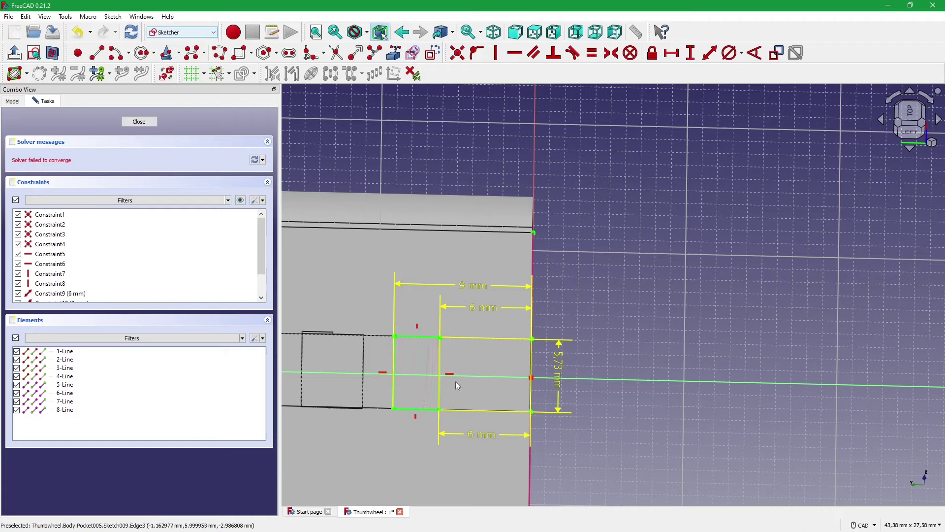
scroll(456, 381, up, 1)
- Draw a slanted line beside the part, its top endpoint 8 mm from the edge
key(g)
key(l)
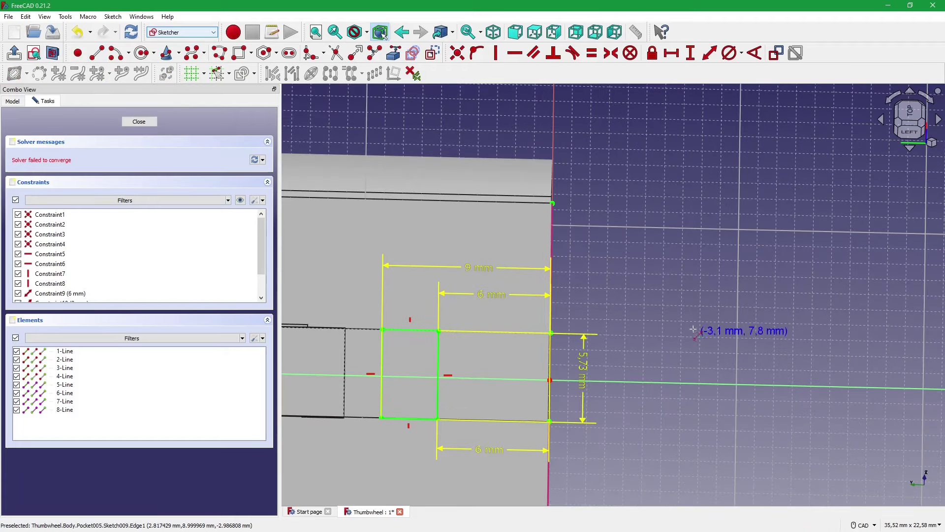
click(693, 328)
click(659, 434)
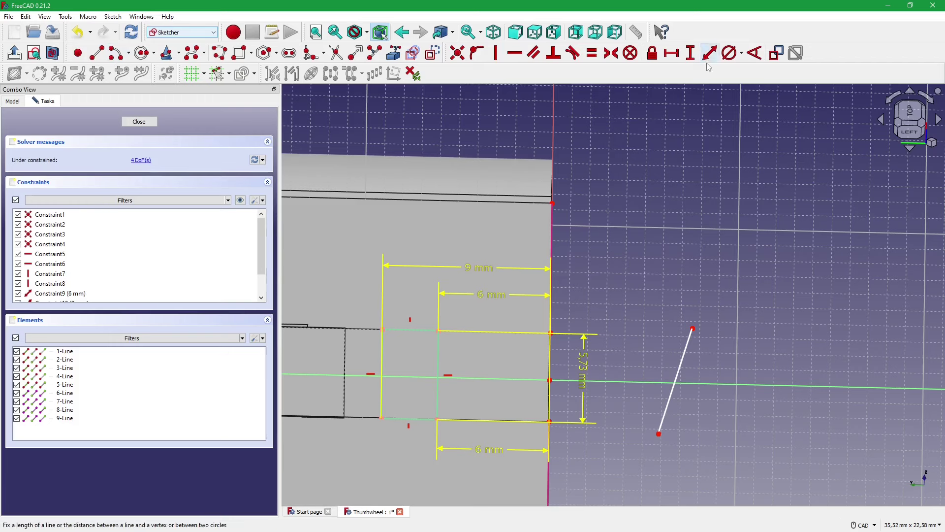
click(693, 328)
click(552, 249)
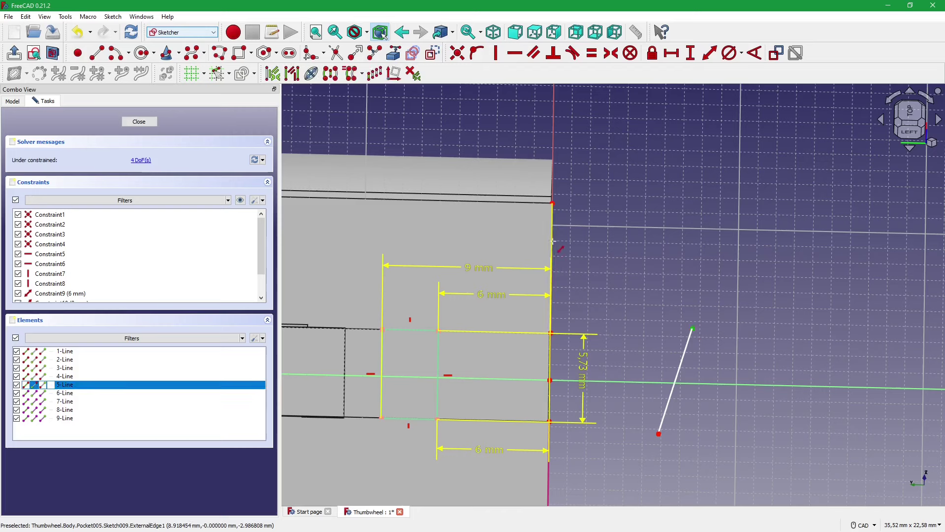
key(l)
text(8)
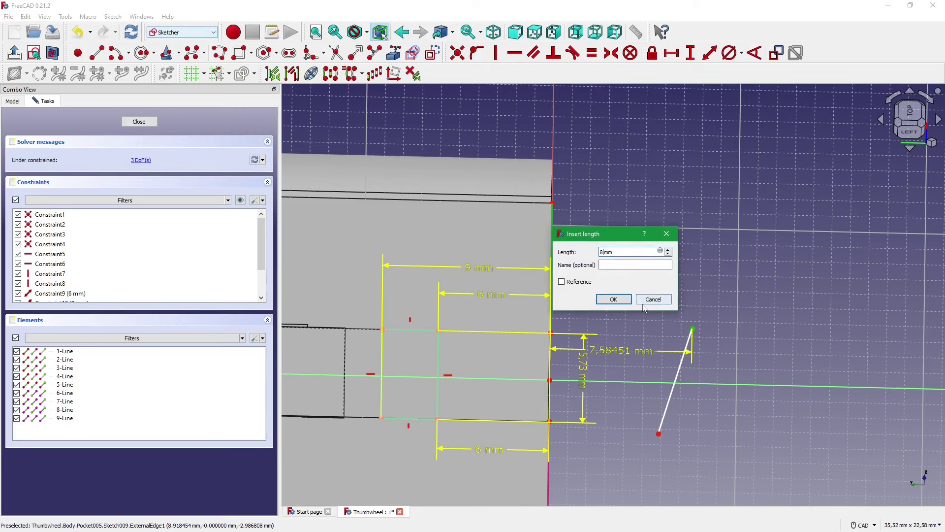
key(Return)
- Dimension the line's bottom endpoint 8 mm from the edge, then change it to 7 mm
click(659, 433)
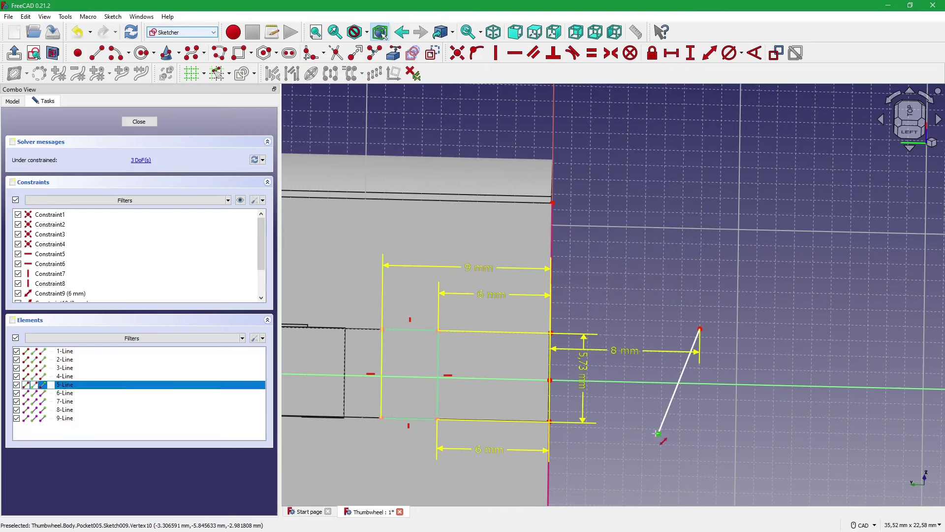
click(546, 465)
text(8)
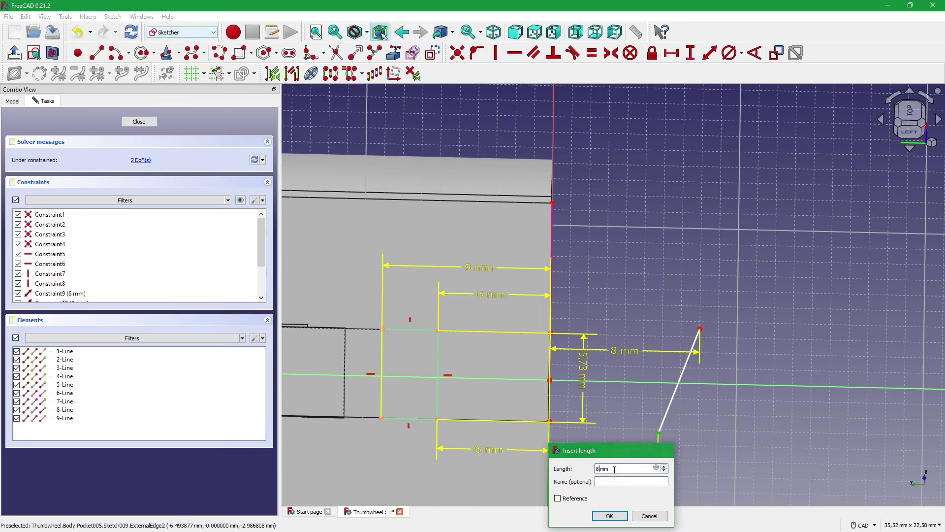
key(Return)
double_click(628, 456)
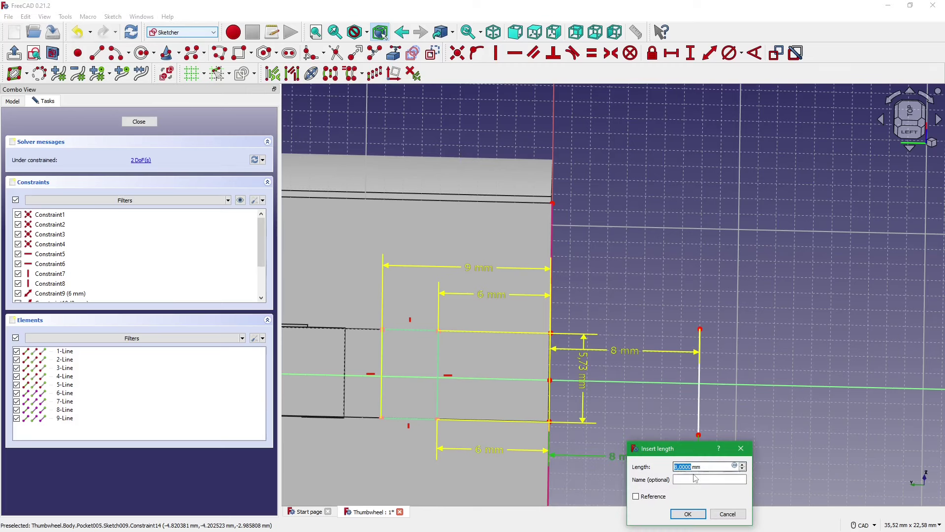
key(Return)
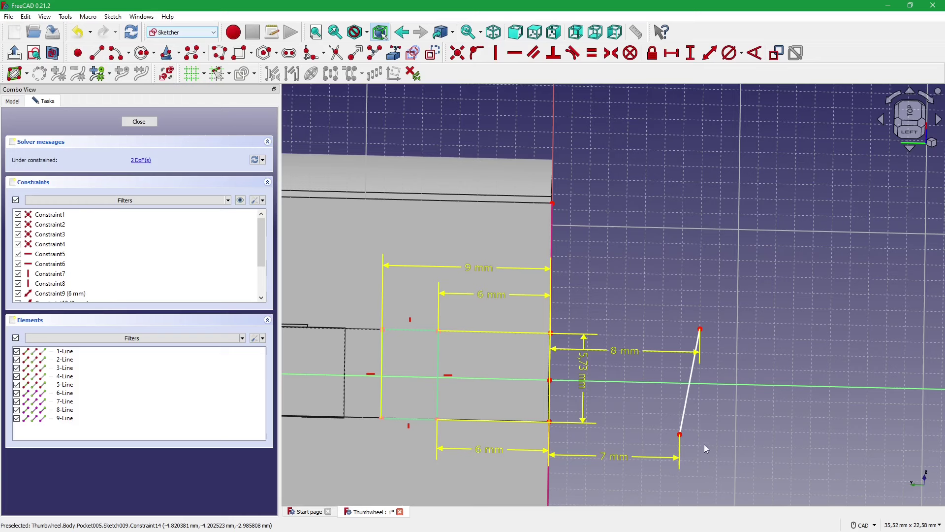
- Delete the slanted line with its 8 mm and 7 mm dimensions and close Sketch009
drag(725, 478, 652, 290)
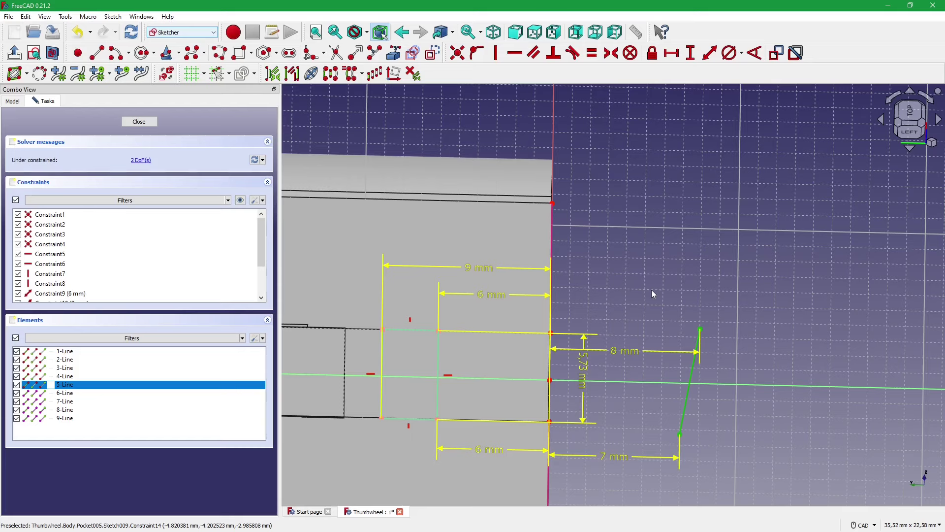
key(Delete)
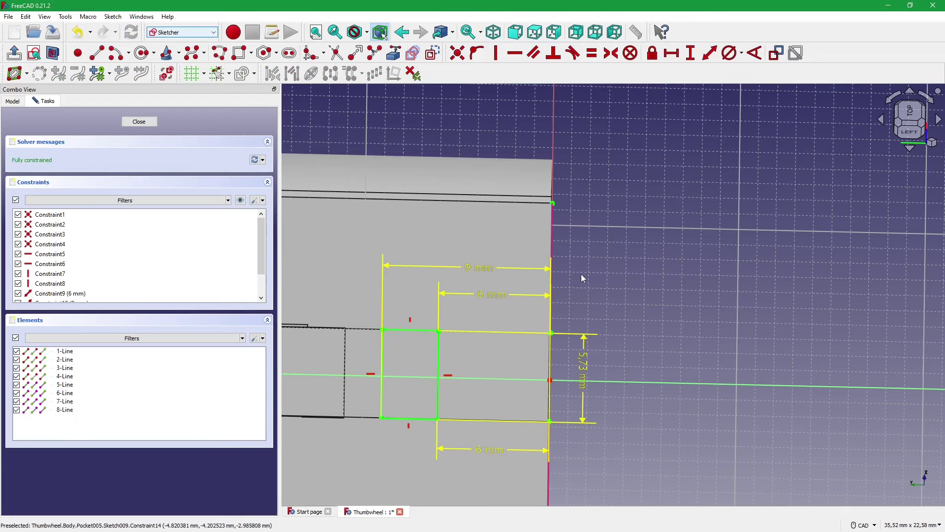
mouse_move(490, 277)
middle_down()
mouse_move(501, 313)
mouse_move(472, 317)
mouse_move(454, 353)
mouse_move(471, 349)
middle_up()
scroll(471, 348, up, 1)
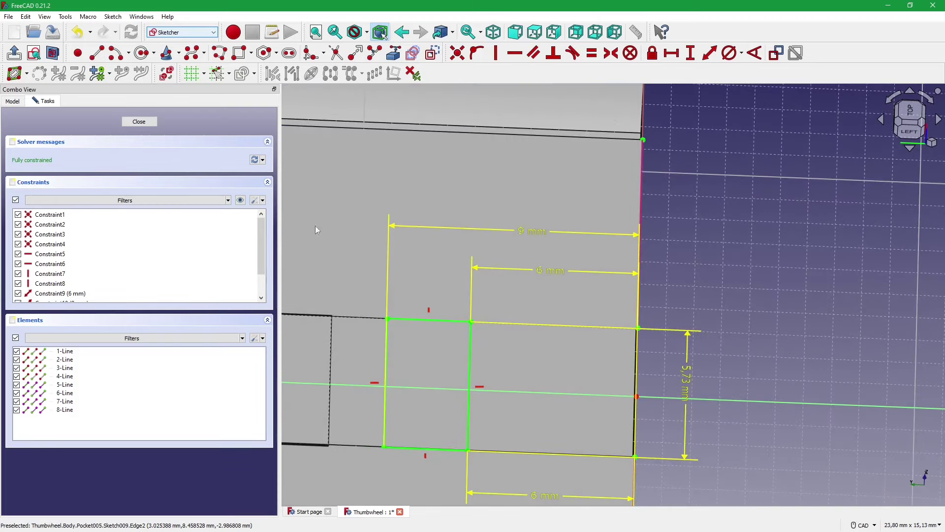
click(139, 122)
mouse_move(457, 277)
middle_down()
mouse_move(549, 289)
mouse_move(648, 265)
middle_up()
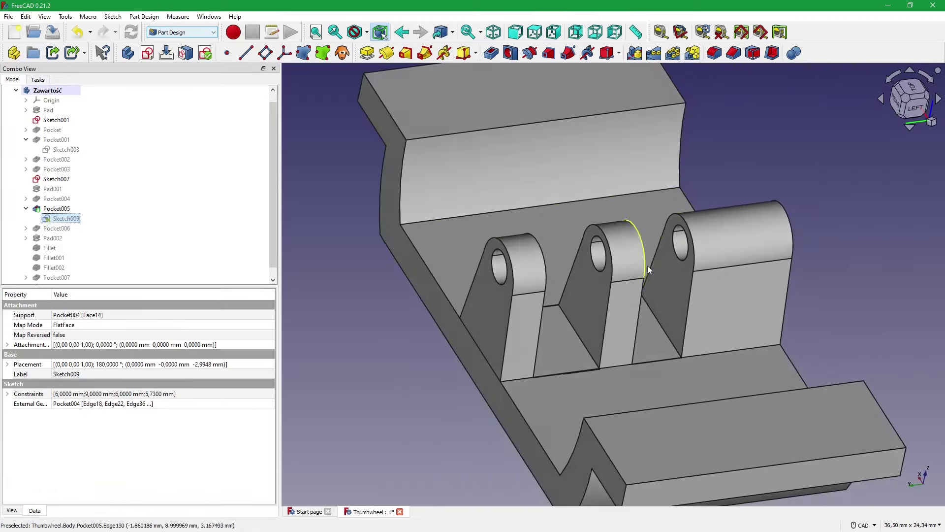
- Try Pocket006's options and orbit to a closer oblique view of the part
right_click(60, 229)
key(Escape)
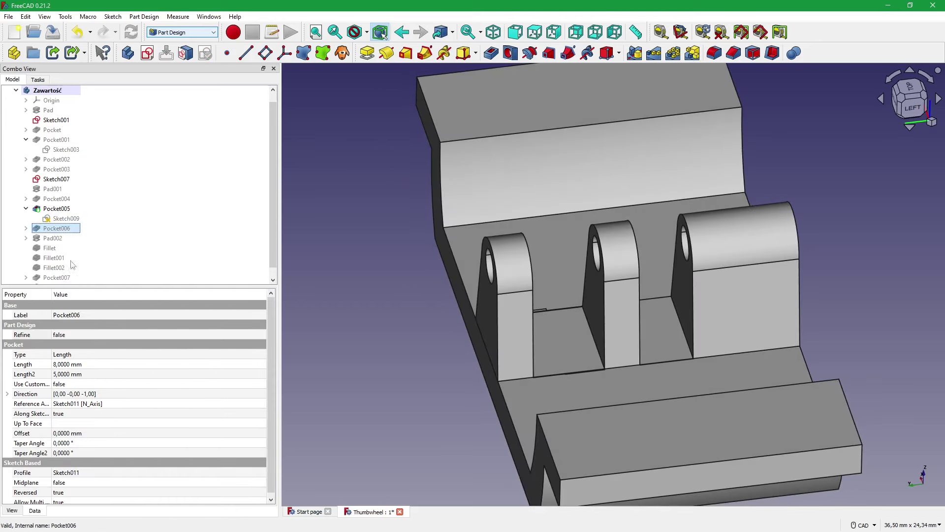
key(space)
mouse_move(389, 294)
middle_down()
mouse_move(321, 281)
mouse_move(698, 368)
middle_up()
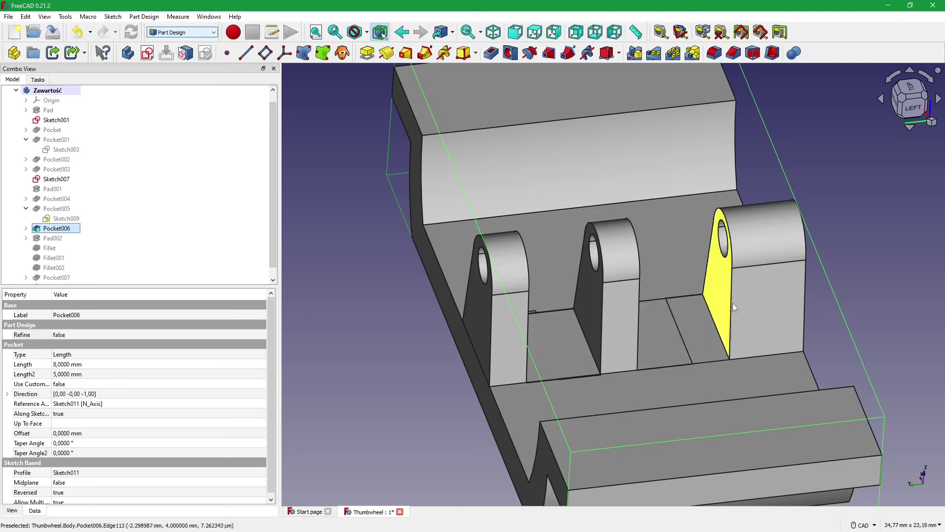
middle_drag(734, 307, 590, 256)
- Select Pocket005 and inspect the pocketed faces in the gaps between the lugs
click(47, 210)
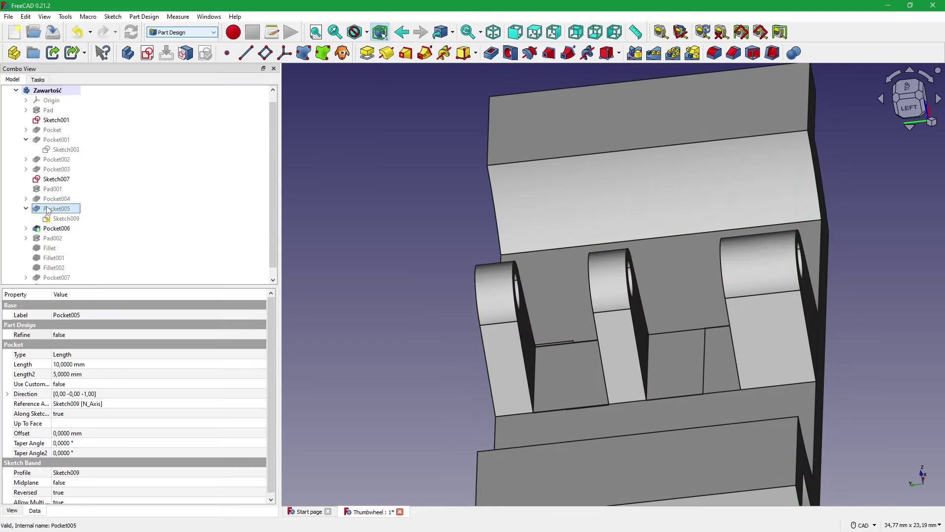
middle_drag(541, 296, 623, 338)
middle_drag(687, 371, 695, 378)
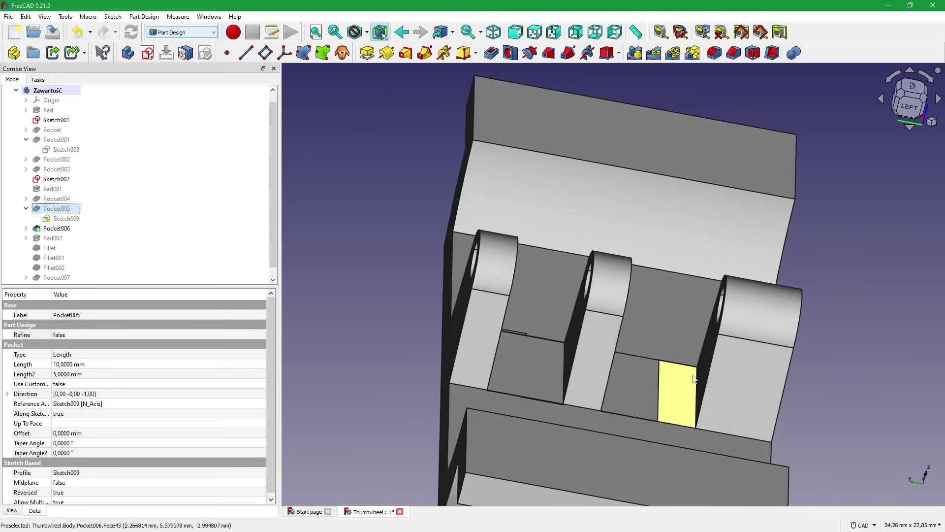
click(635, 384)
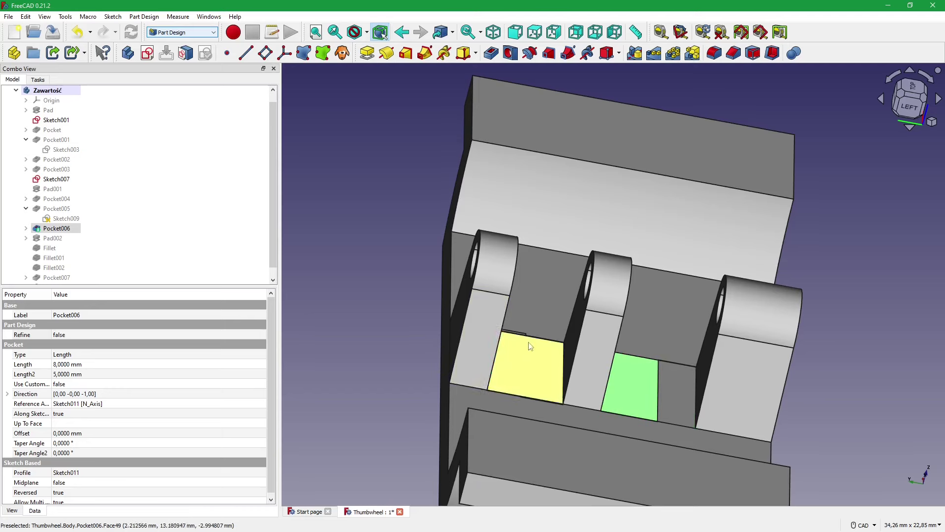
mouse_move(530, 346)
middle_down()
mouse_move(680, 387)
mouse_move(636, 381)
mouse_move(618, 363)
mouse_move(670, 389)
mouse_move(609, 376)
middle_up()
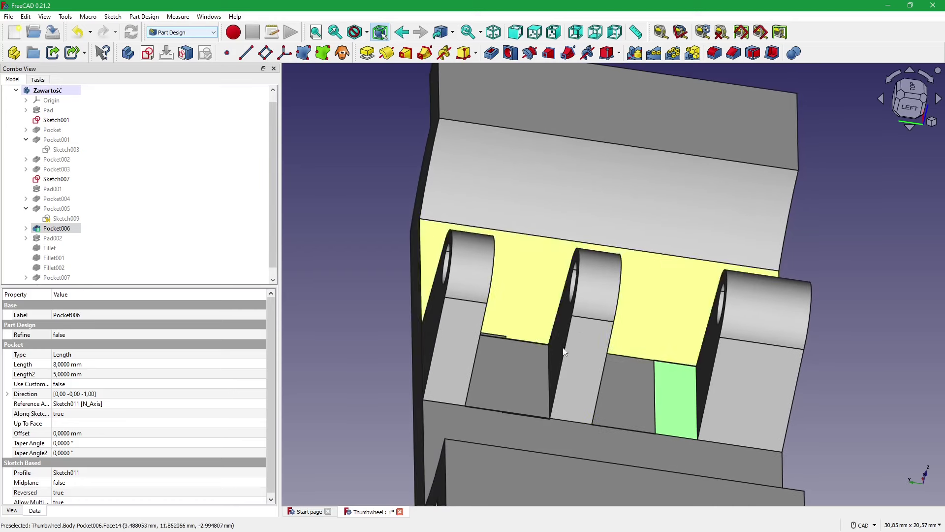
mouse_move(639, 382)
middle_down()
mouse_move(779, 392)
mouse_move(722, 373)
mouse_move(679, 394)
mouse_move(627, 389)
mouse_move(650, 382)
mouse_move(592, 389)
middle_up()
click(671, 394)
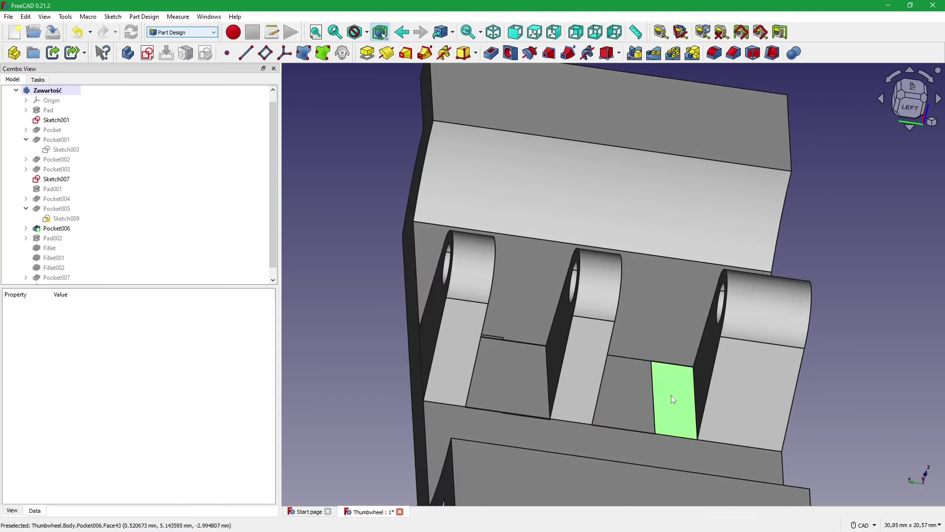
mouse_move(694, 327)
middle_down()
mouse_move(661, 398)
mouse_move(578, 357)
mouse_move(667, 386)
mouse_move(796, 385)
mouse_move(397, 320)
middle_up()
click(660, 395)
click(641, 358)
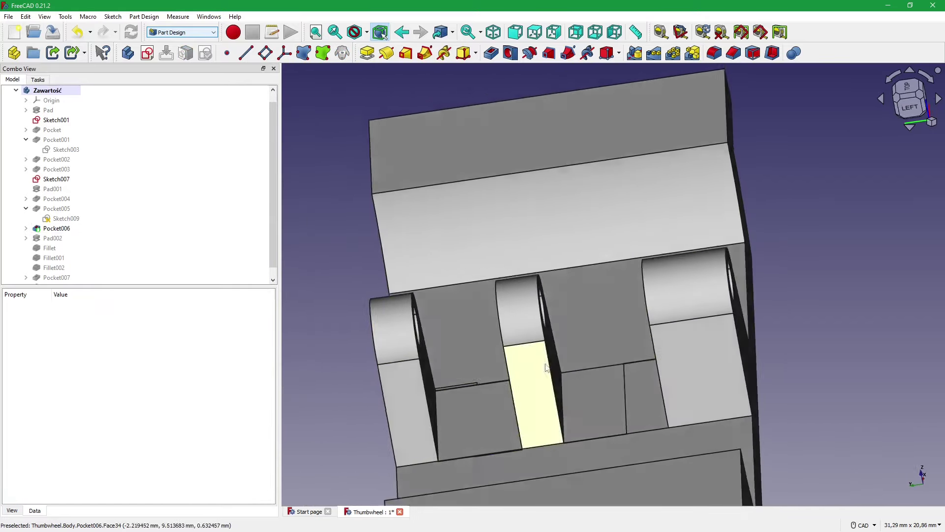
middle_drag(527, 380, 460, 356)
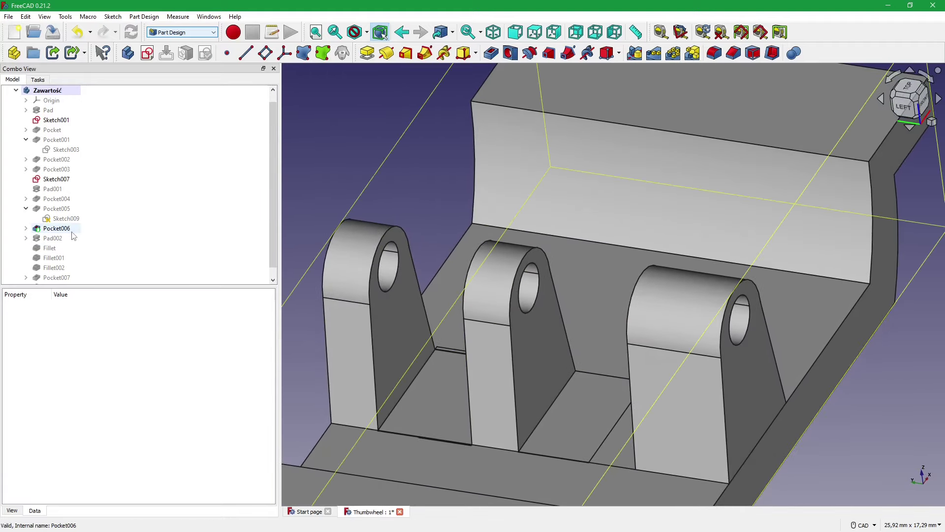
- Make Pad002 the body's tip and expand it to reveal Sketch012
click(58, 228)
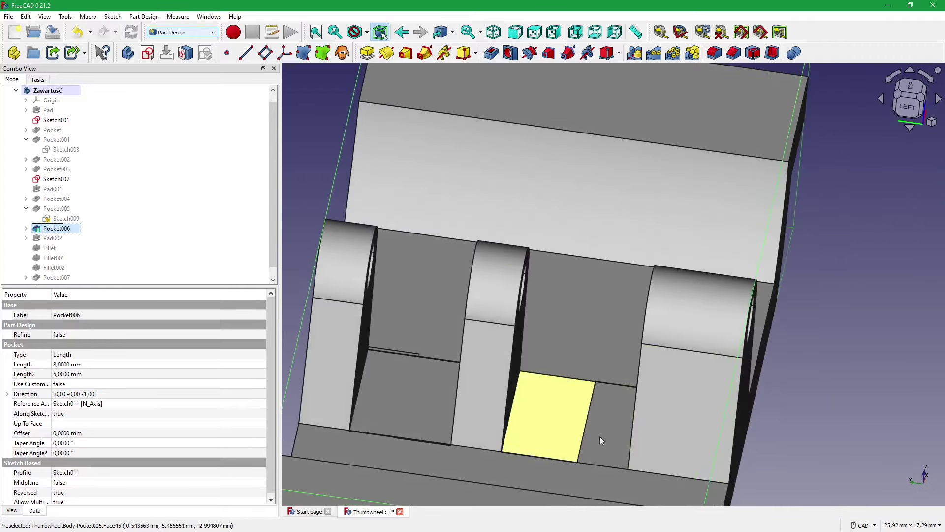
middle_drag(538, 383, 600, 436)
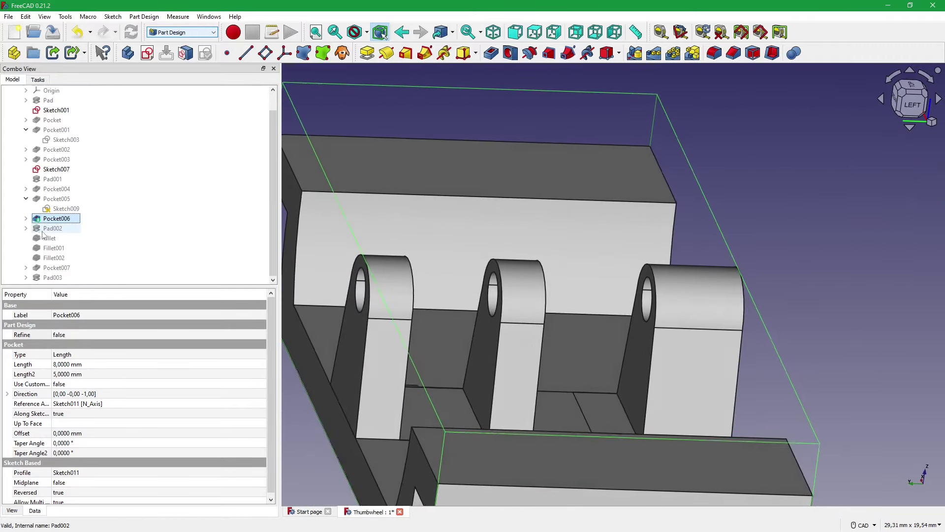
click(50, 229)
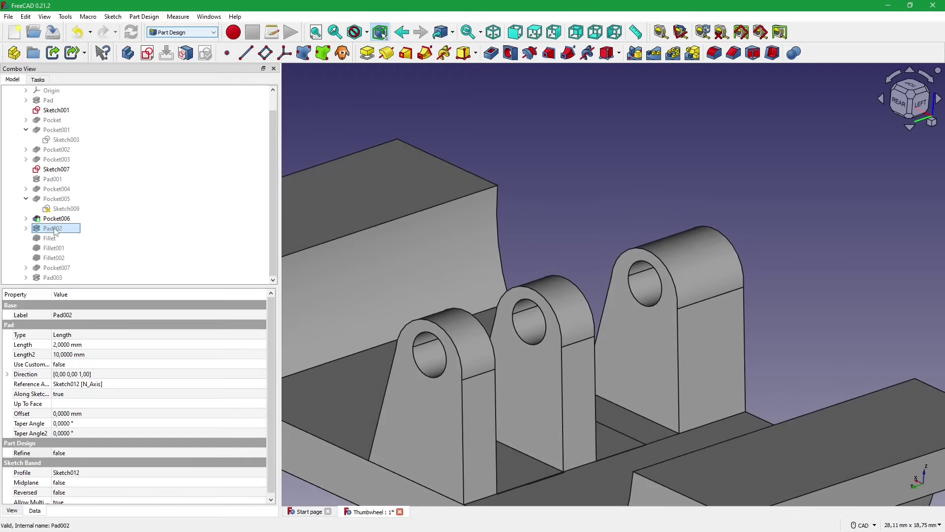
right_click(56, 231)
click(83, 260)
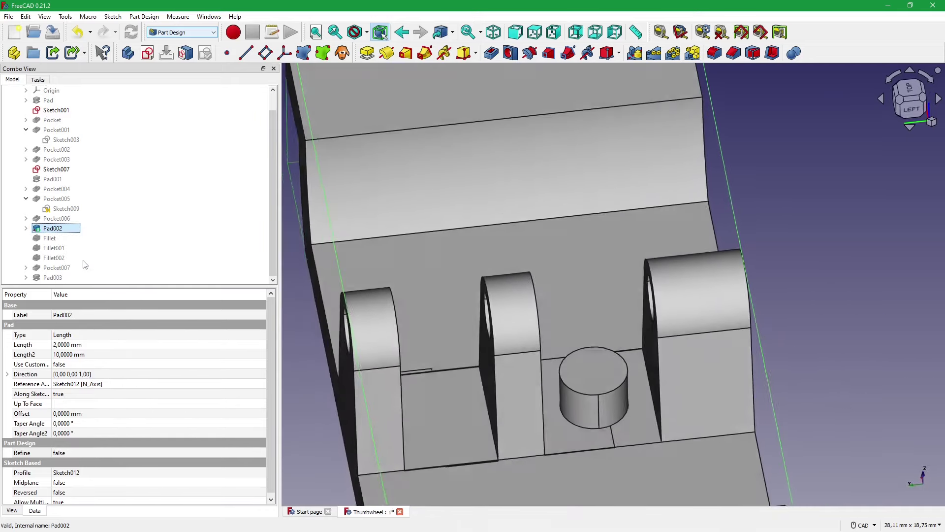
click(25, 228)
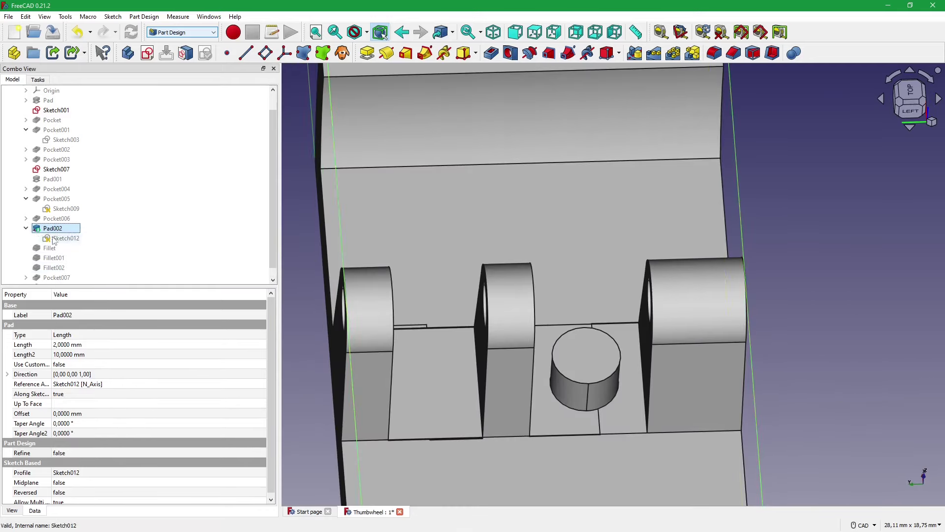
- Open Sketch012, drag the circle within the gap, and close to check the cylinder
double_click(54, 238)
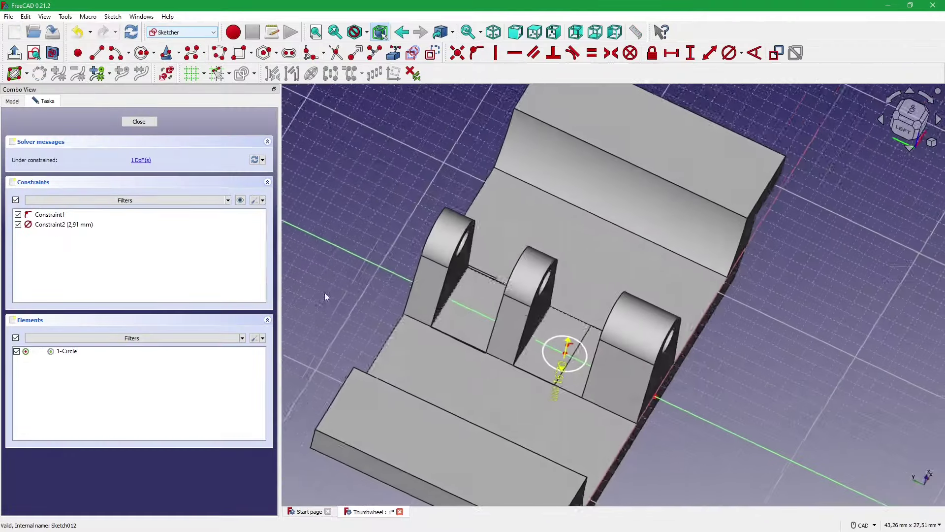
scroll(471, 365, up, 2)
scroll(517, 392, up, 3)
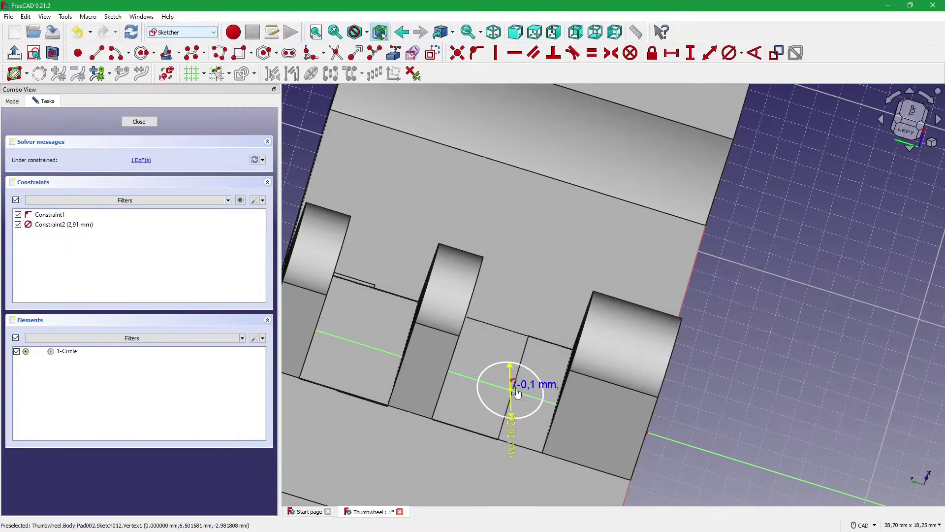
drag(517, 391, 476, 403)
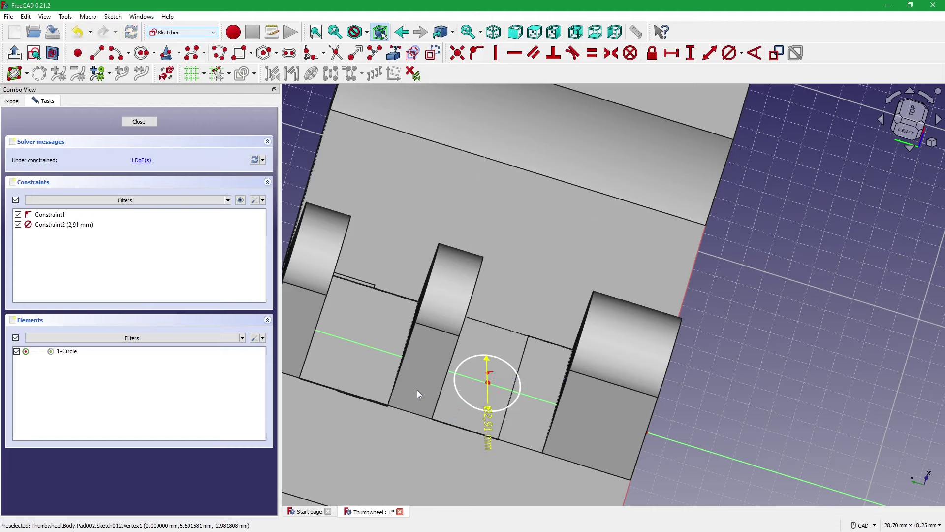
click(139, 124)
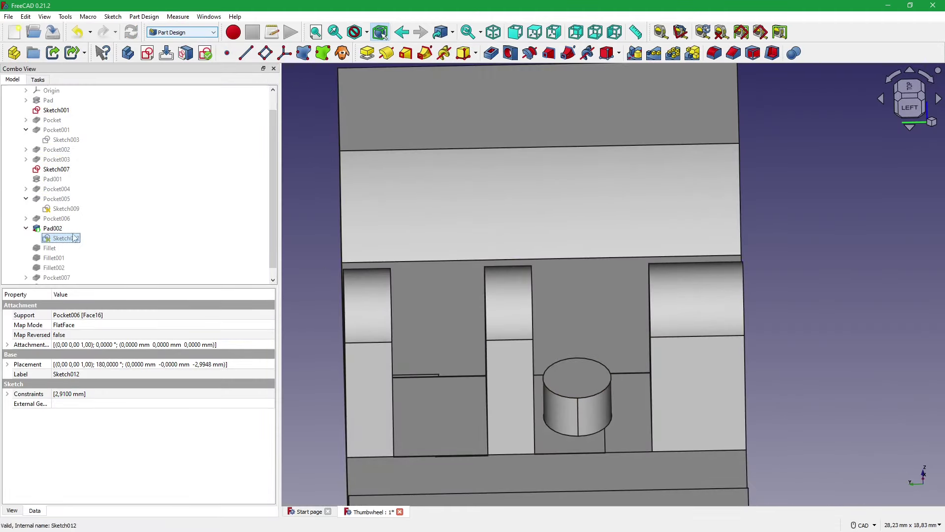
- Reopen Sketch012 and place the 2.91 mm circle's centre between the middle and right lugs
double_click(66, 239)
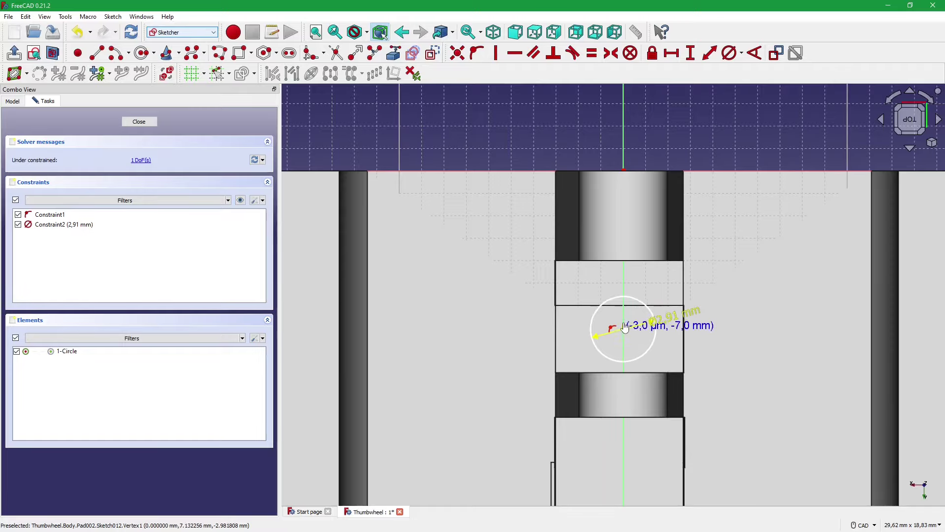
middle_drag(551, 334, 553, 325)
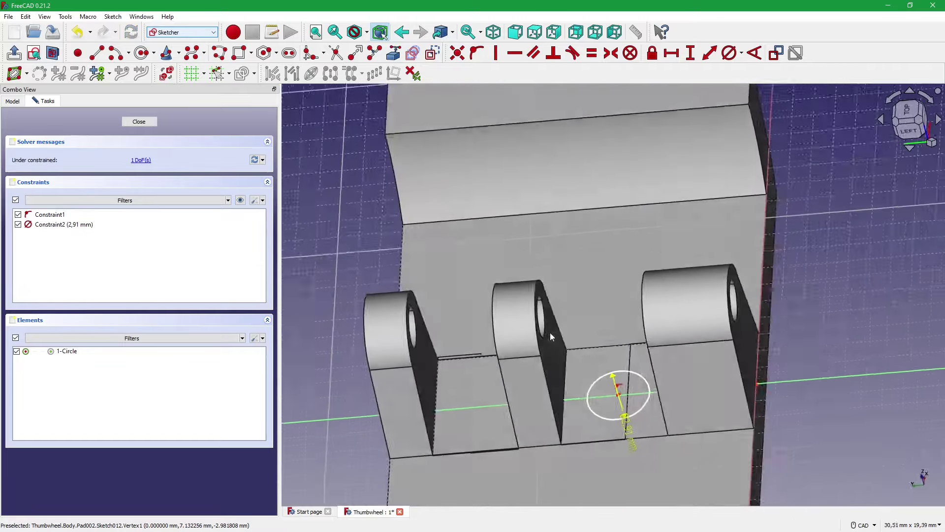
mouse_move(492, 308)
middle_down()
mouse_move(424, 294)
mouse_move(313, 342)
middle_up()
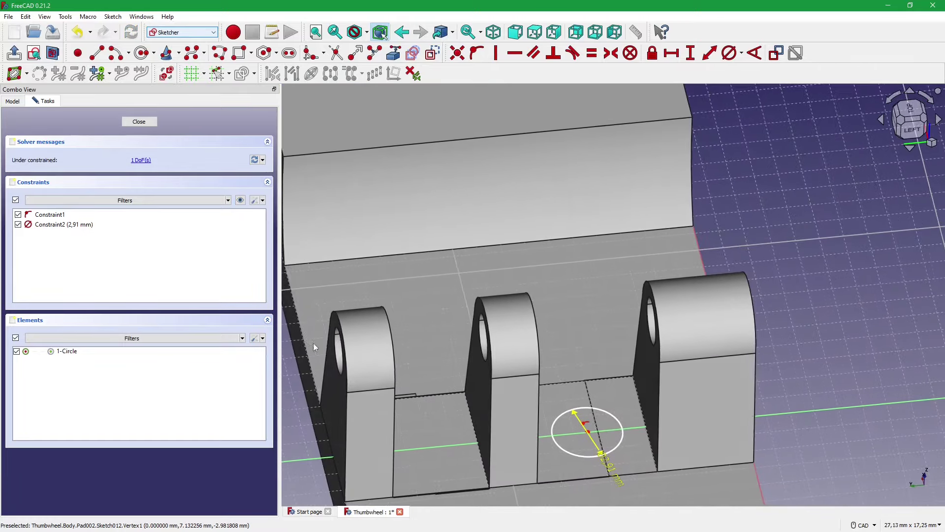
scroll(741, 338, up, 1)
scroll(697, 317, down, 2)
mouse_move(697, 317)
middle_down()
mouse_move(646, 393)
mouse_move(557, 347)
middle_up()
mouse_move(585, 377)
middle_down()
mouse_move(533, 351)
mouse_move(491, 314)
mouse_move(484, 292)
middle_up()
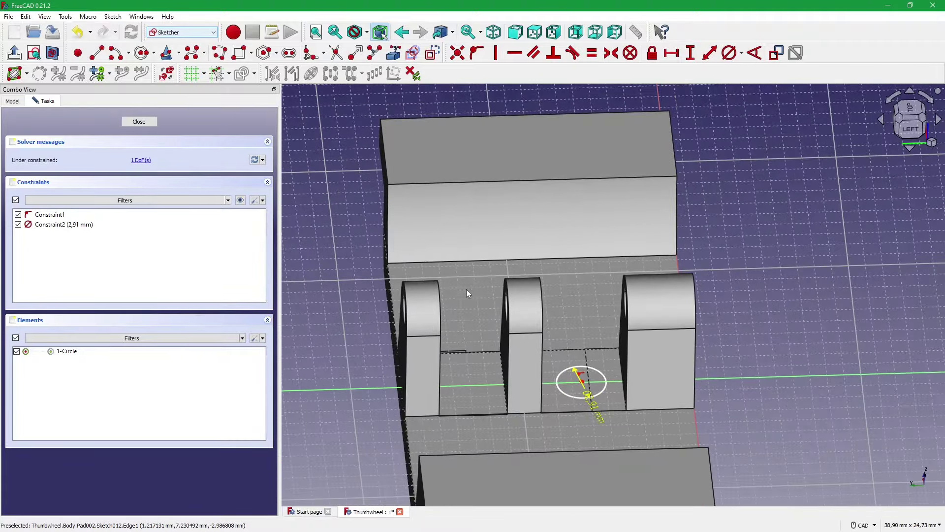
scroll(394, 326, down, 1)
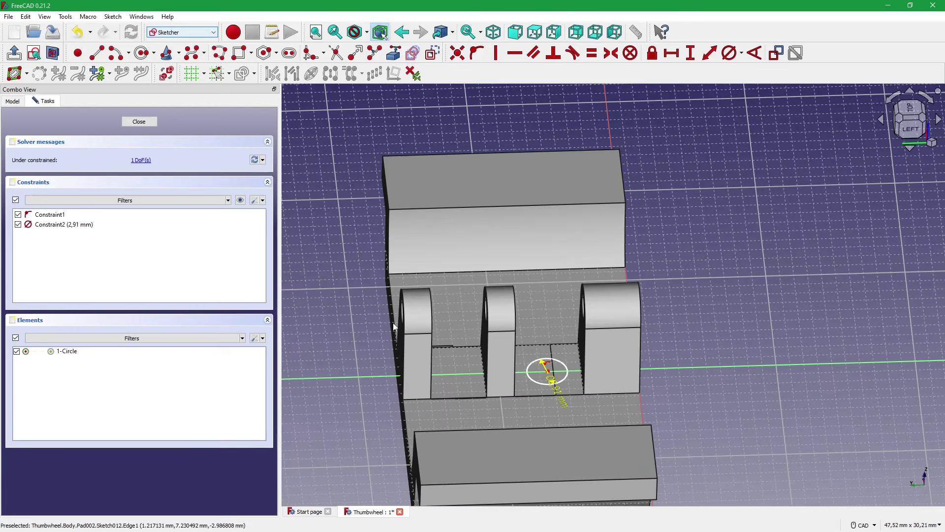
scroll(571, 347, up, 1)
scroll(568, 351, up, 2)
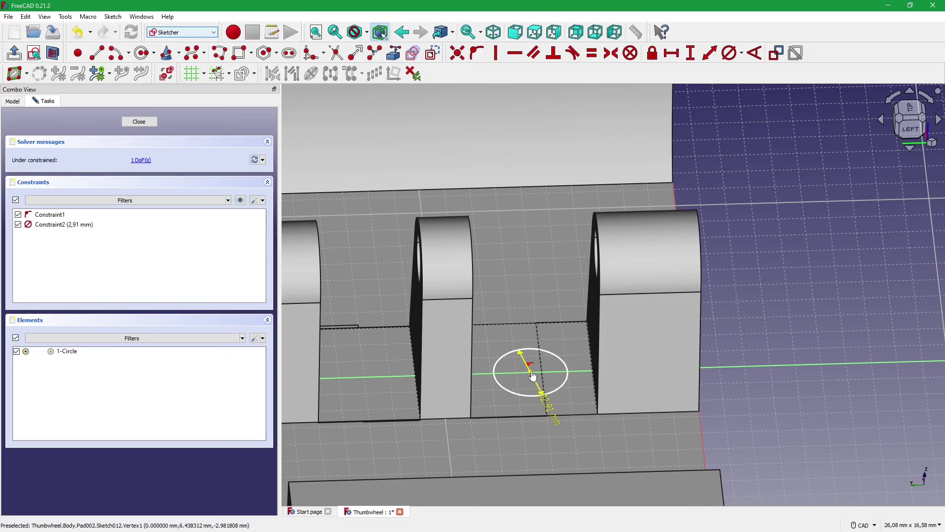
drag(532, 375, 537, 376)
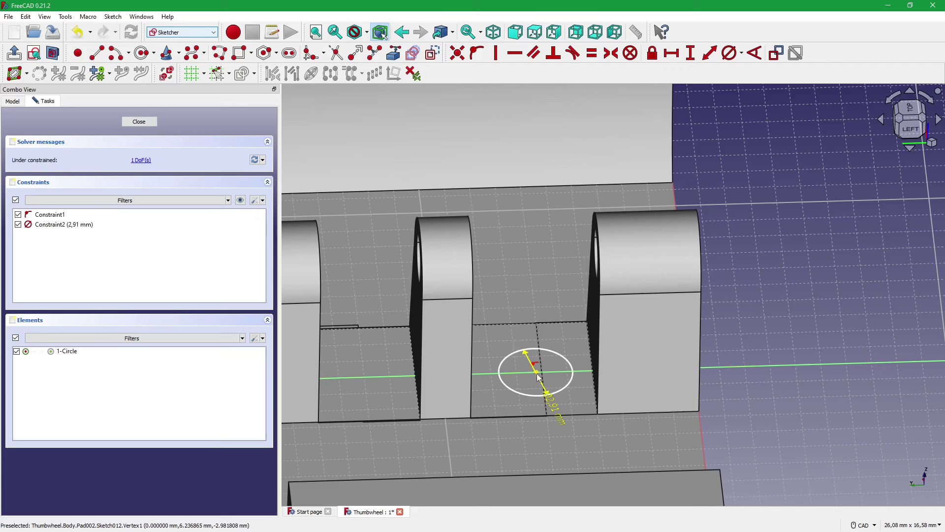
mouse_move(539, 378)
mouse_down()
mouse_move(530, 370)
mouse_move(536, 377)
mouse_up()
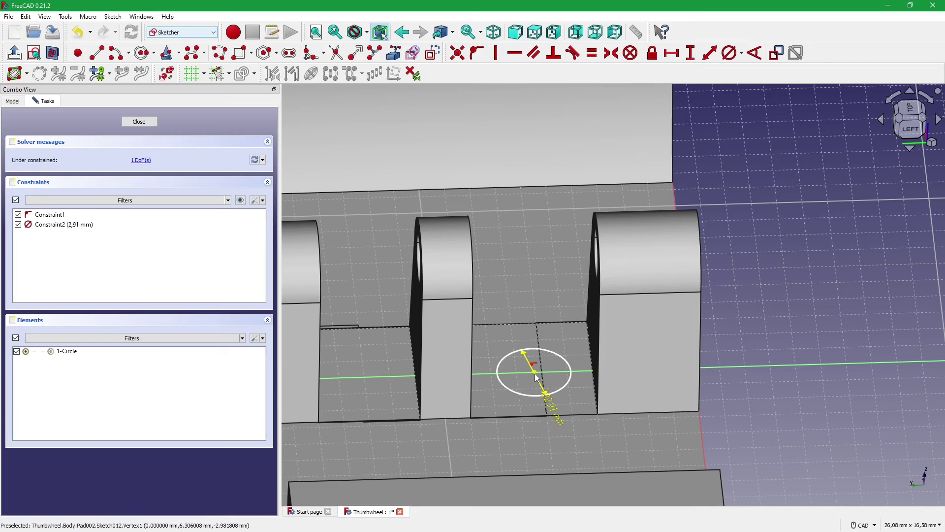
scroll(537, 378, down, 1)
scroll(537, 375, down, 1)
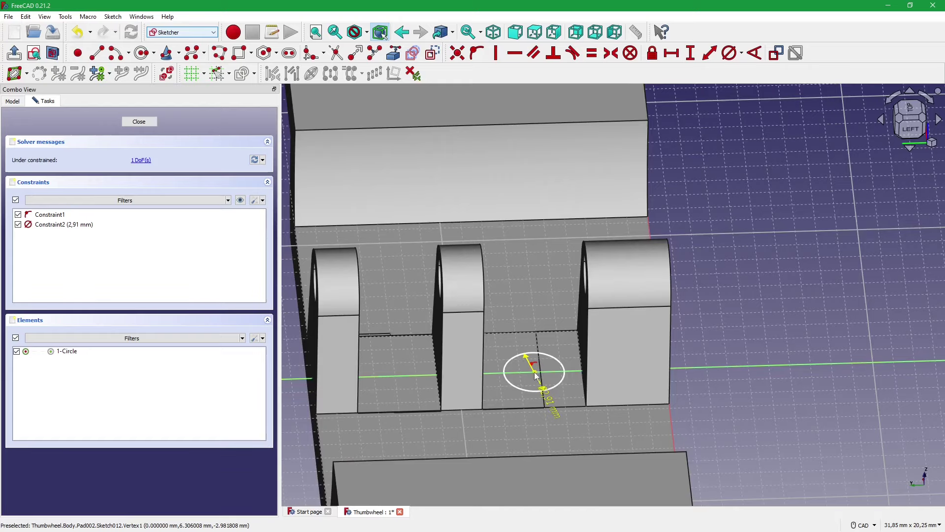
- Check the circle from above, then close Sketch012 to show the cylinder between the lugs
click(536, 375)
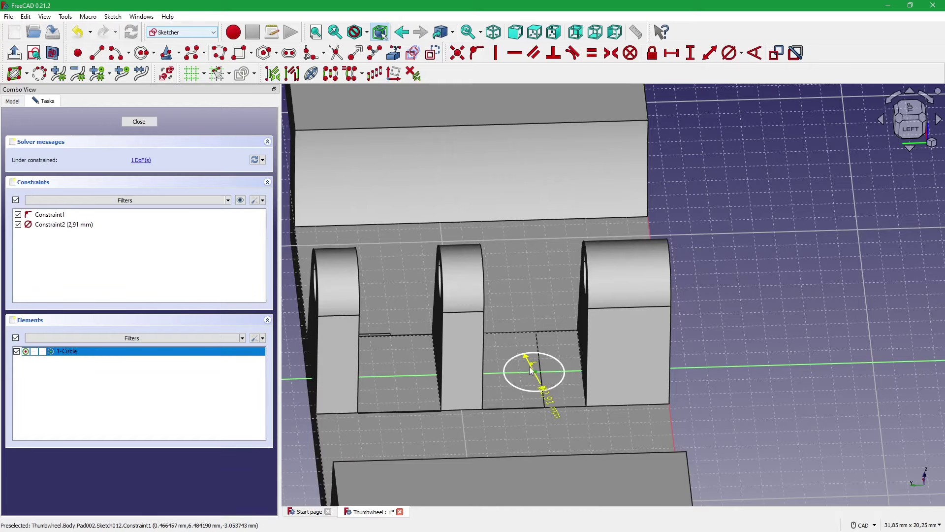
mouse_move(531, 370)
middle_down()
mouse_move(503, 326)
mouse_move(607, 325)
mouse_move(569, 329)
mouse_move(704, 350)
mouse_move(696, 252)
mouse_move(392, 246)
mouse_move(597, 284)
middle_up()
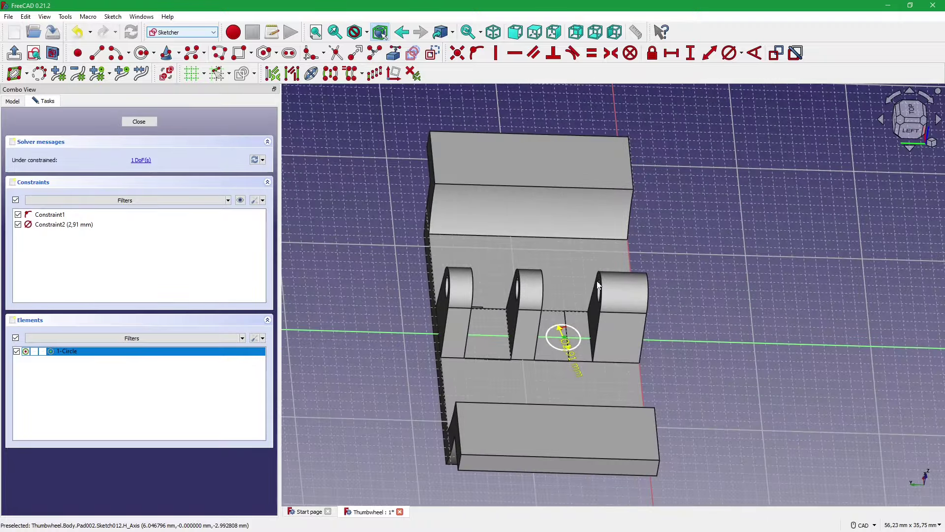
scroll(520, 330, up, 1)
scroll(536, 296, up, 1)
scroll(536, 296, up, 1)
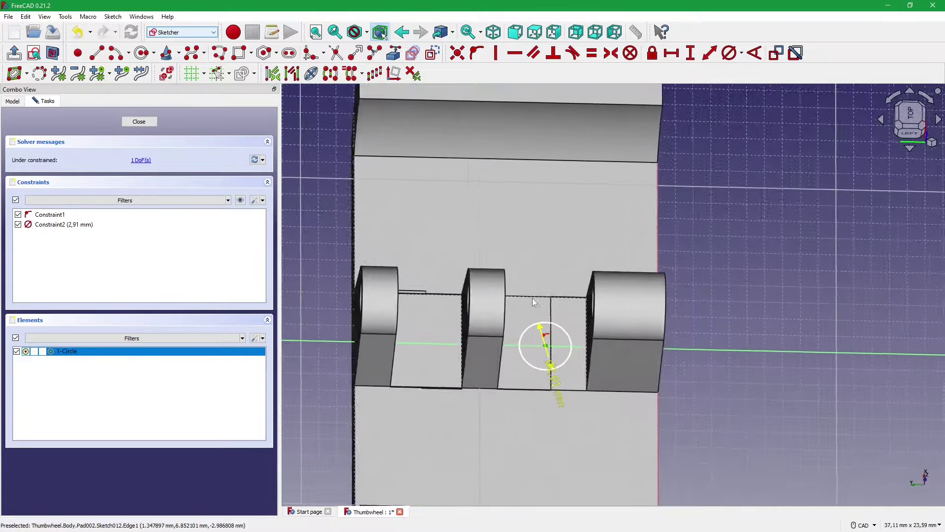
scroll(533, 298, up, 1)
key(0)
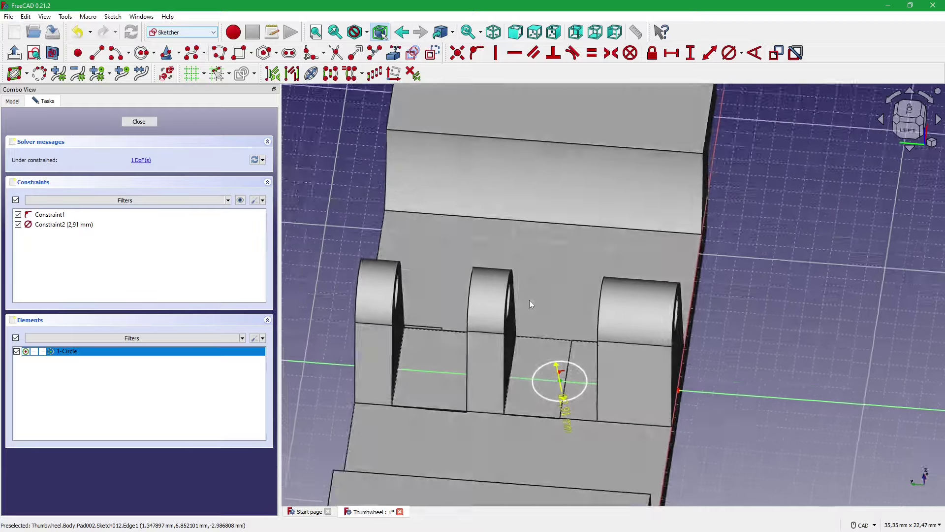
middle_drag(530, 306, 559, 384)
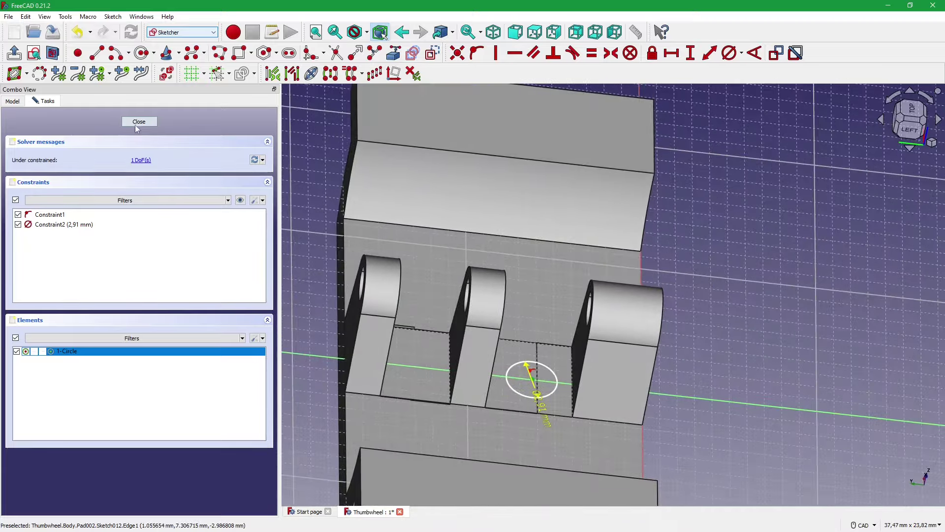
click(137, 122)
- Set Fillet and then Fillet001 as the body's tip
right_click(49, 250)
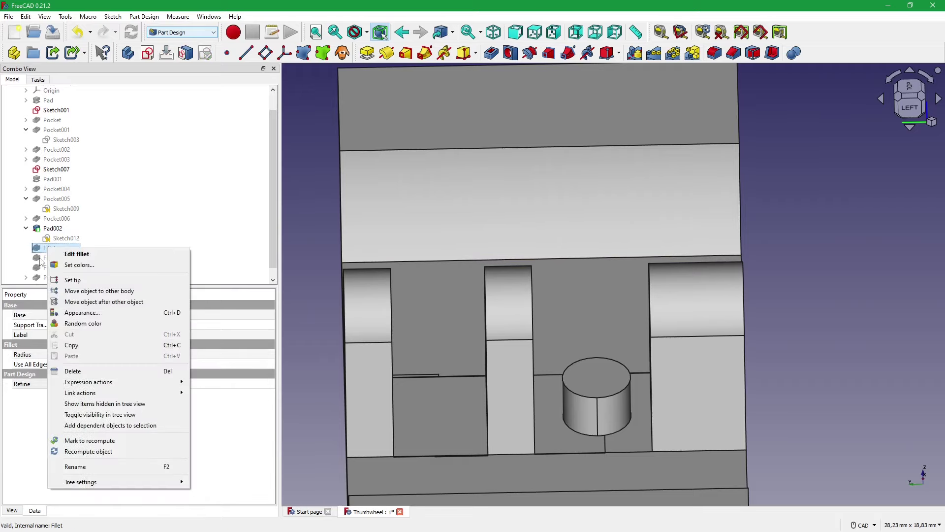
click(60, 279)
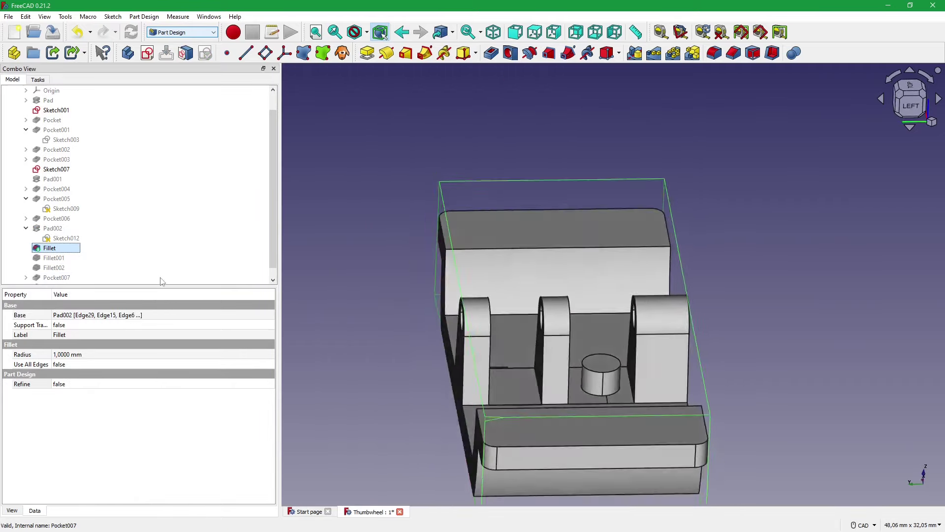
mouse_move(330, 293)
middle_down()
mouse_move(439, 358)
mouse_move(327, 329)
middle_up()
right_click(52, 251)
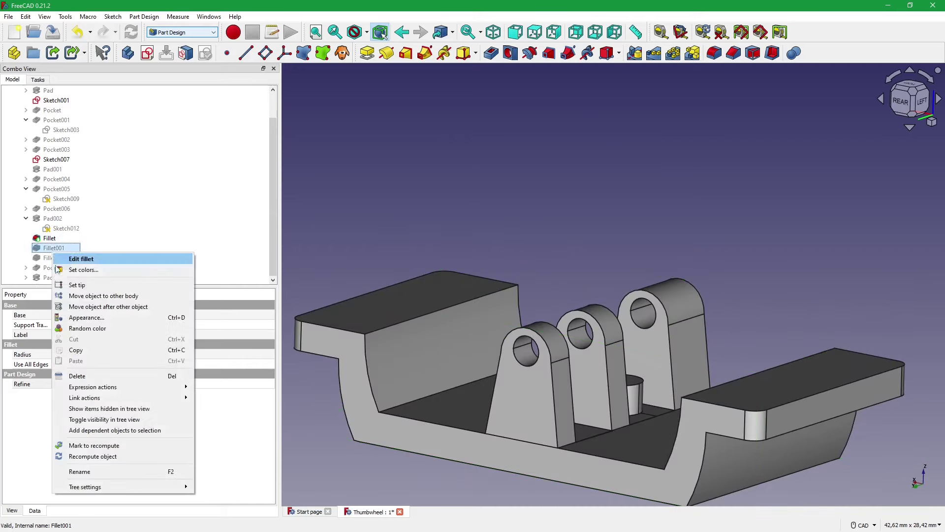
click(63, 284)
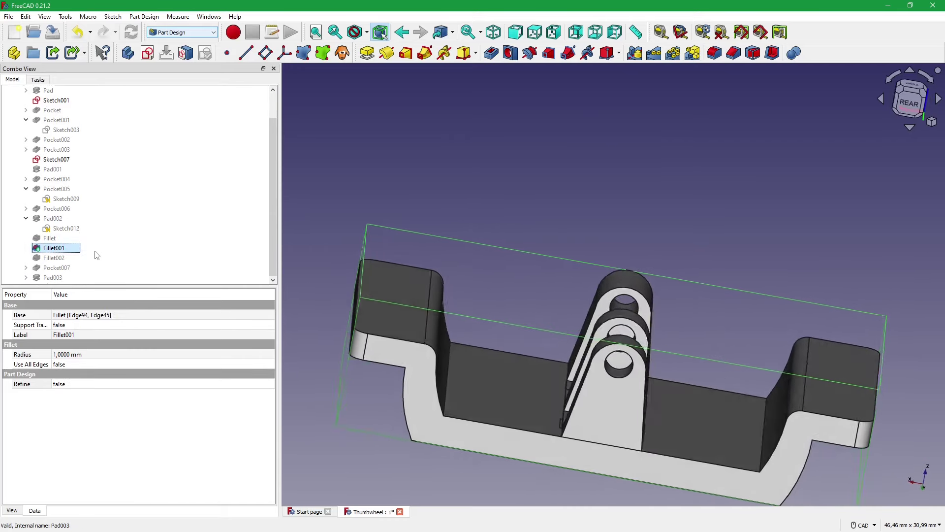
- Set Fillet002, then Pocket007 as the tip, and inspect the three lugs
right_click(57, 262)
click(81, 290)
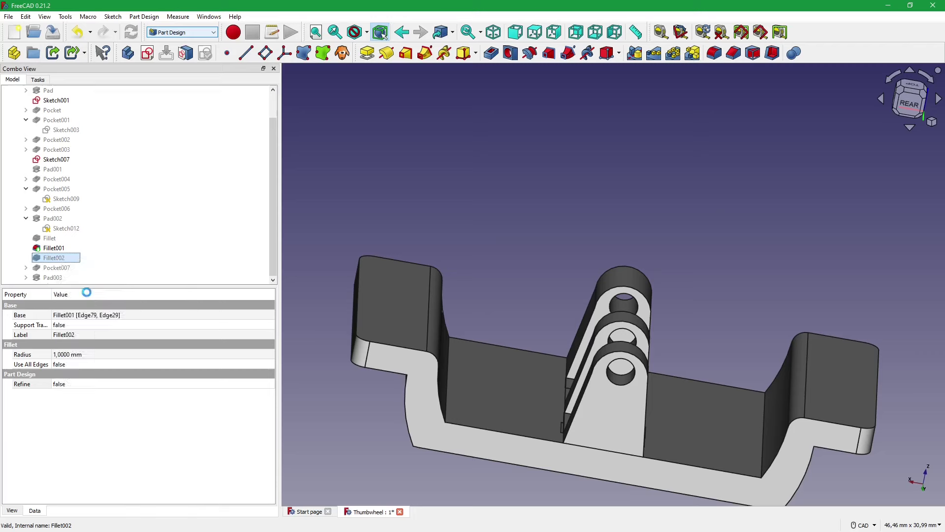
right_click(64, 269)
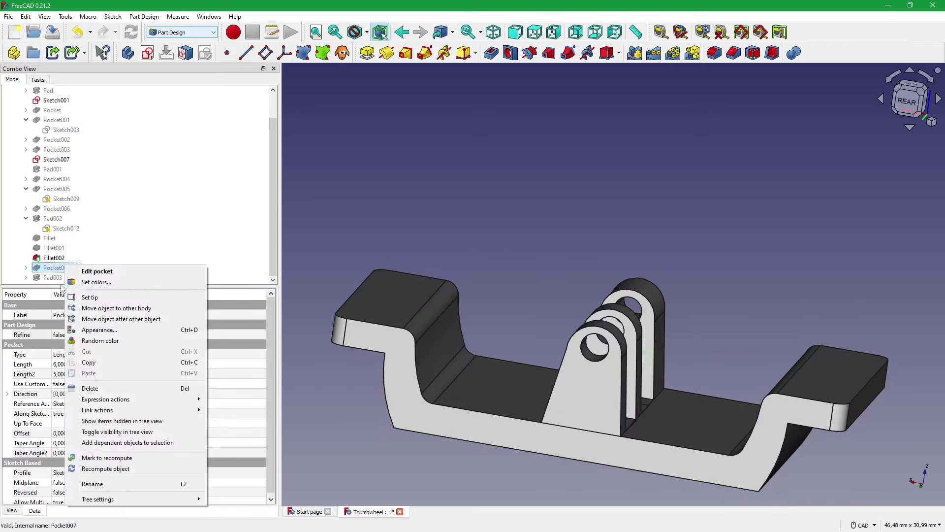
click(72, 297)
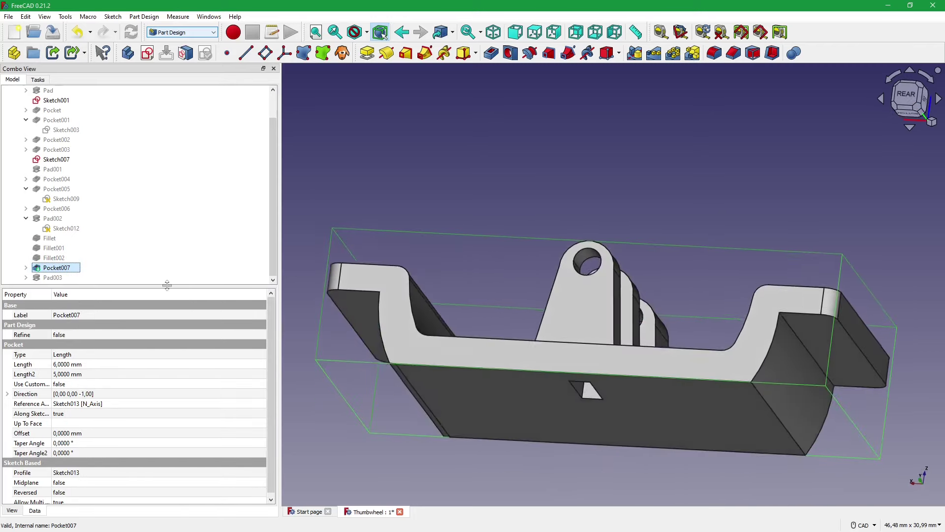
mouse_move(282, 278)
middle_down()
mouse_move(291, 300)
mouse_move(519, 354)
mouse_move(295, 276)
middle_up()
scroll(518, 354, up, 3)
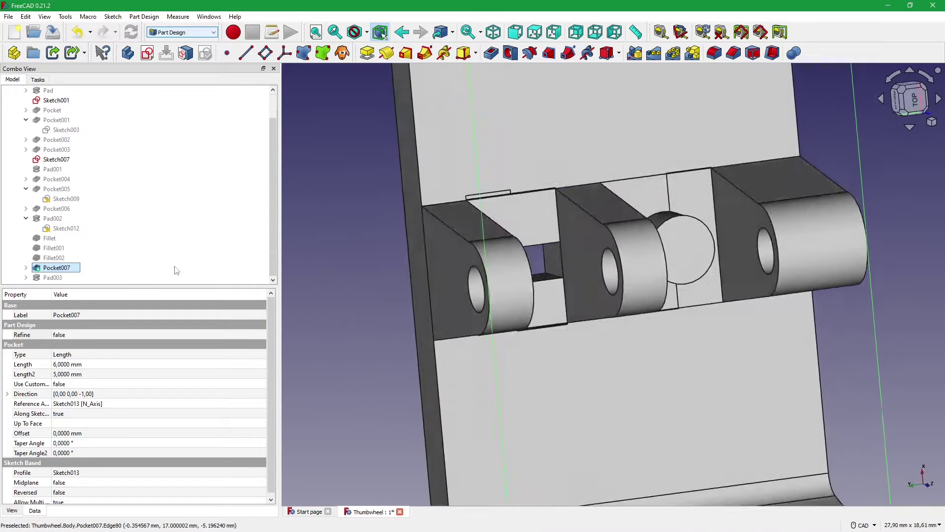
scroll(47, 266, up, 1)
- Open Sketch013 and show the Pocket007 solid behind the 4 × 1,52 mm slot sketch
double_click(66, 277)
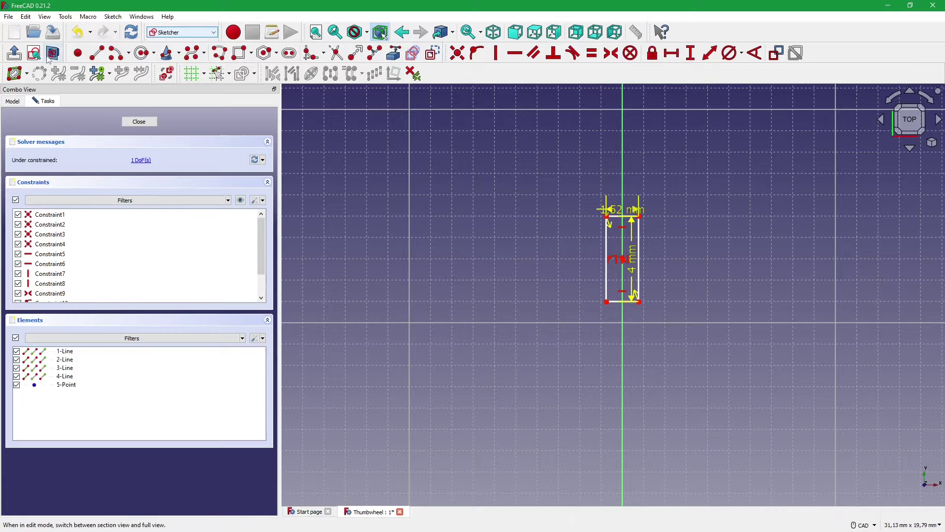
middle_drag(430, 211, 441, 217)
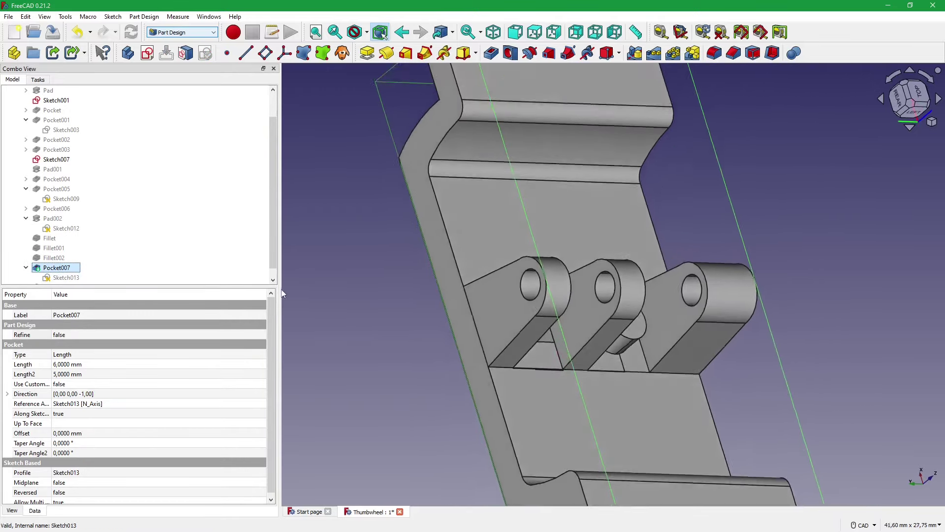
click(69, 267)
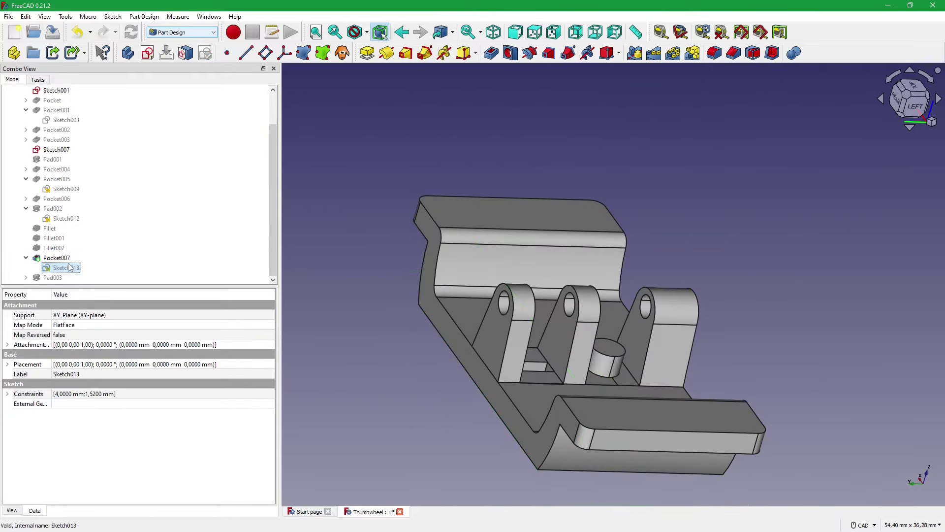
double_click(68, 267)
click(15, 102)
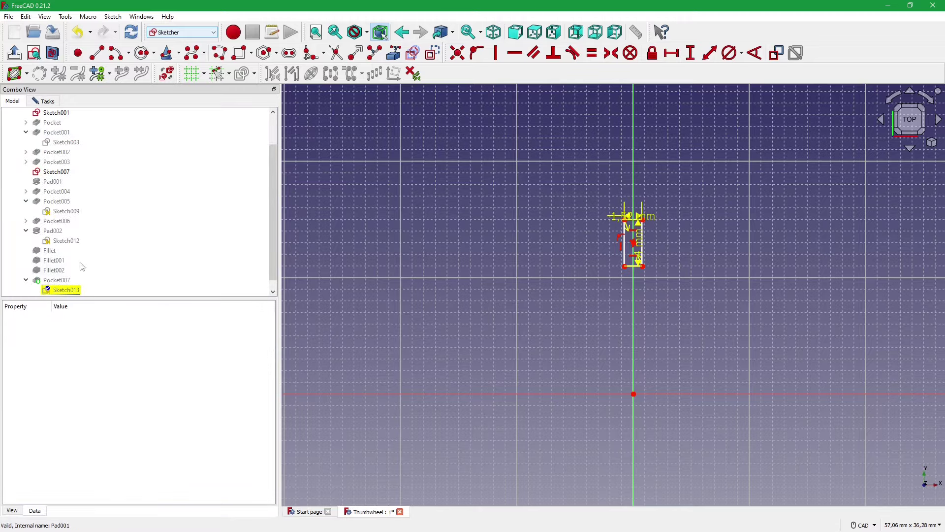
click(66, 280)
key(space)
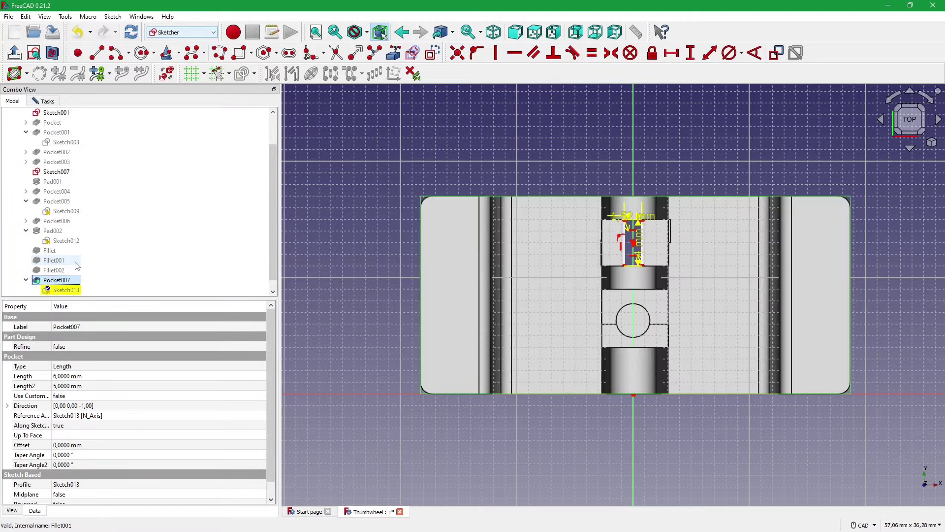
middle_drag(455, 240, 720, 306)
scroll(720, 306, up, 5)
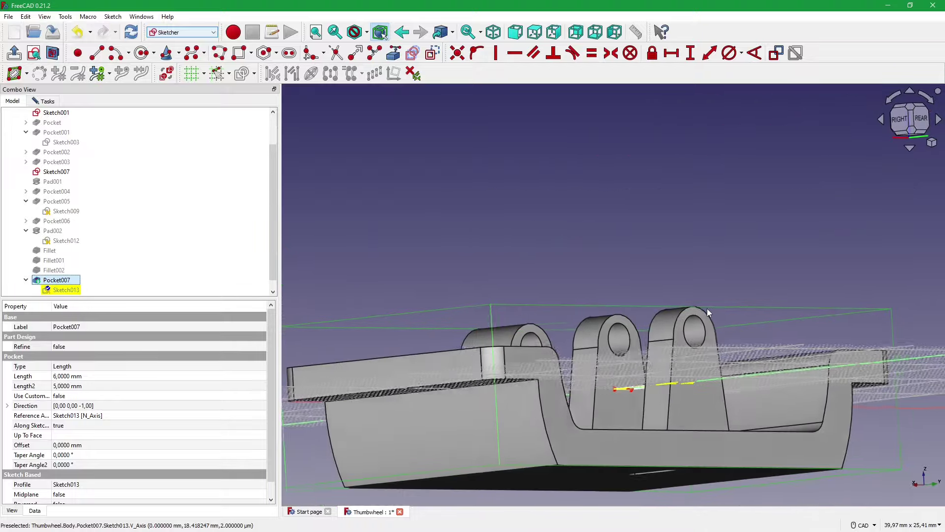
middle_drag(710, 309, 891, 393)
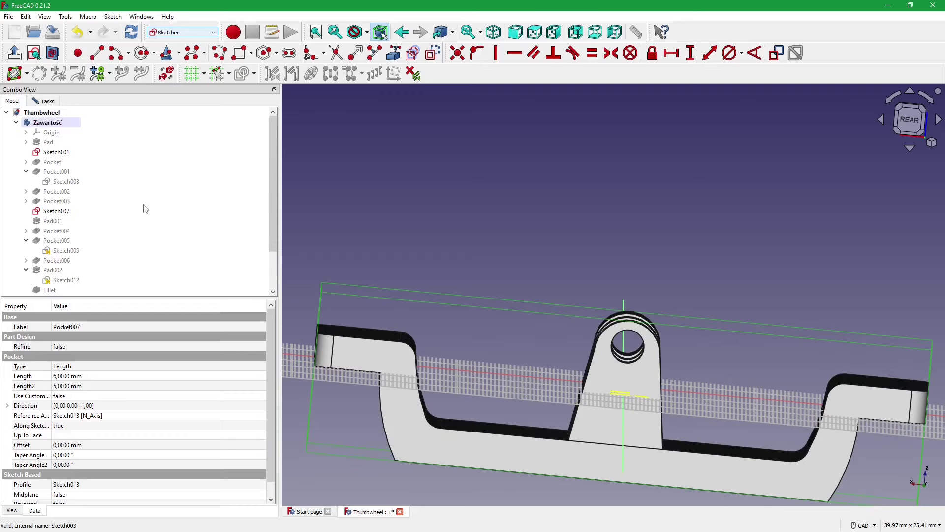
- Show the body's origin planes and axes and orbit around the lugs to compare the slot
click(50, 133)
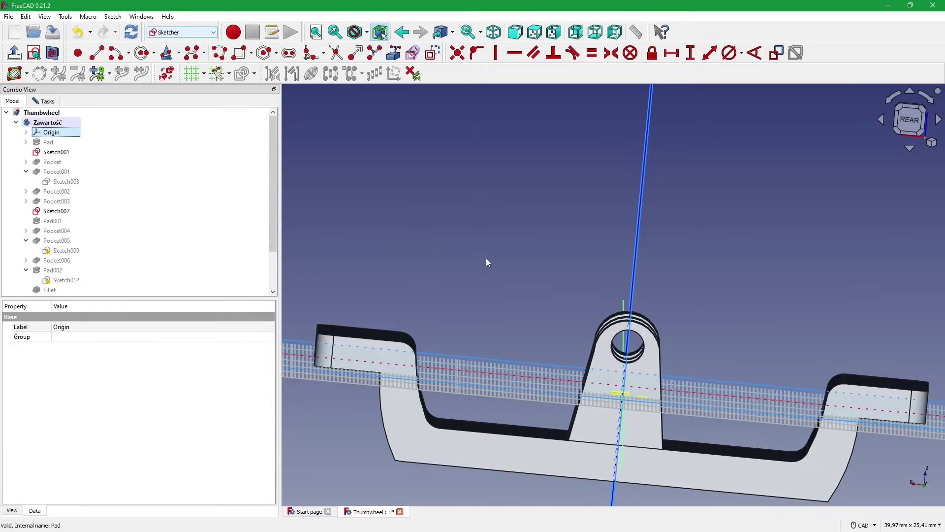
key(space)
middle_drag(610, 291, 861, 352)
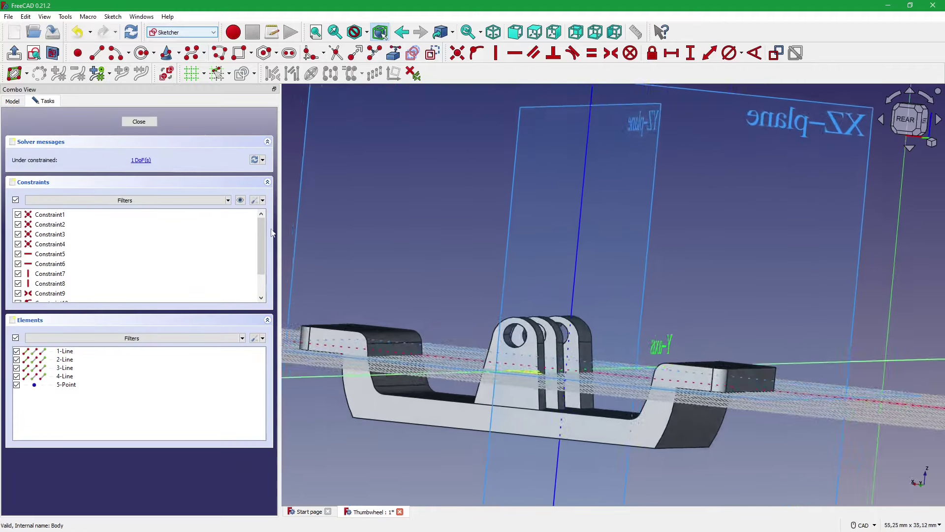
middle_drag(344, 256, 302, 244)
scroll(312, 252, up, 3)
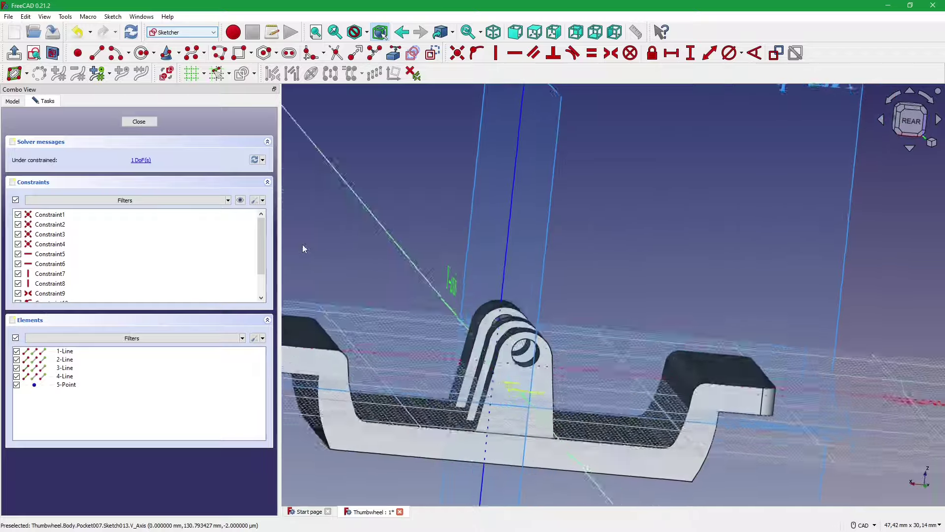
scroll(303, 244, up, 4)
scroll(302, 245, down, 2)
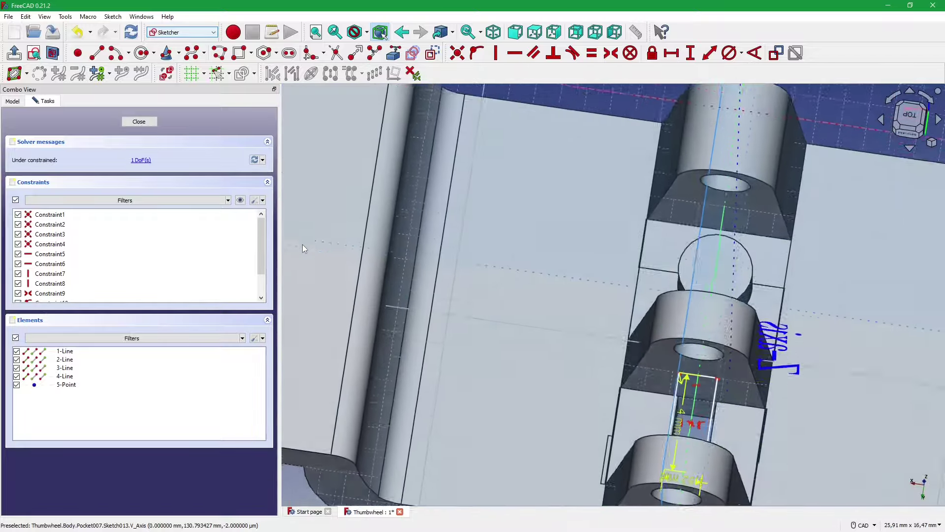
middle_drag(302, 244, 129, 127)
key(q)
key(p)
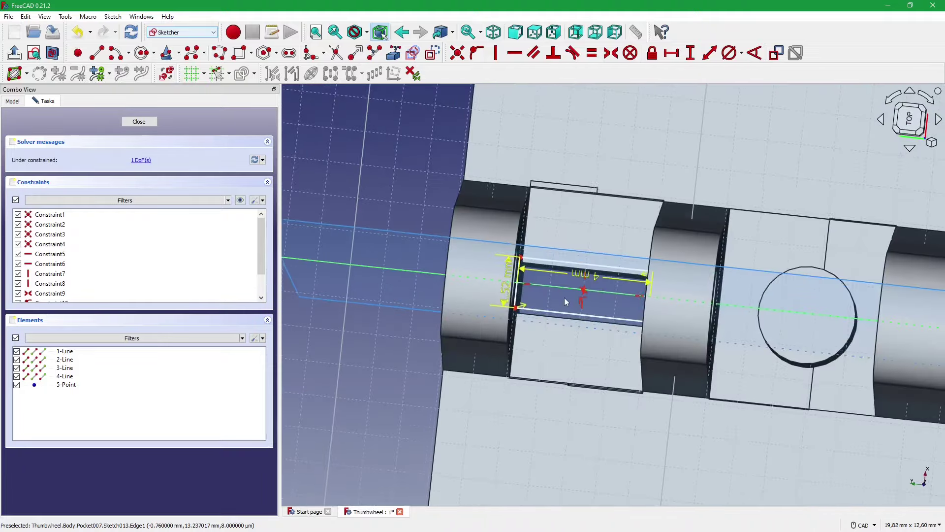
mouse_move(564, 297)
middle_down()
mouse_move(509, 262)
mouse_move(571, 286)
mouse_move(488, 275)
mouse_move(569, 300)
mouse_move(574, 354)
middle_up()
scroll(509, 262, up, 2)
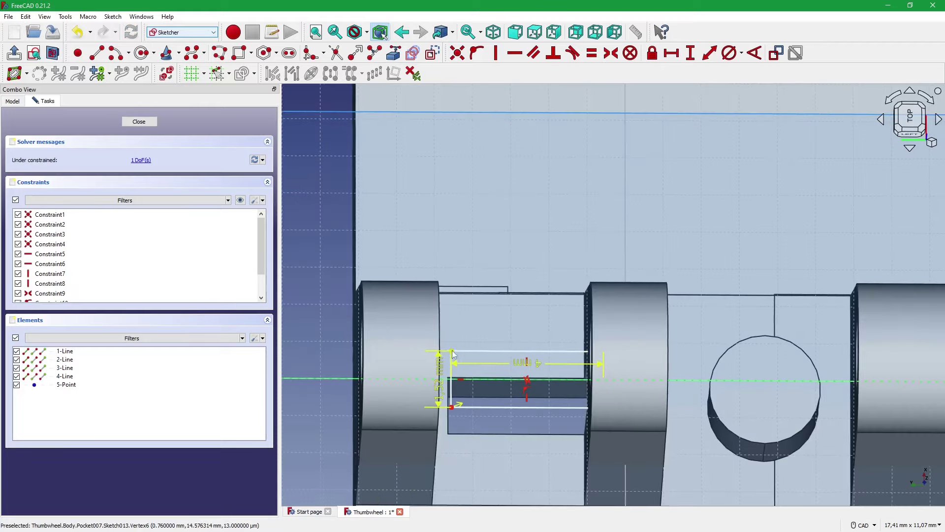
middle_drag(452, 354, 489, 337)
- View the part from the top, then close Sketch013
click(910, 122)
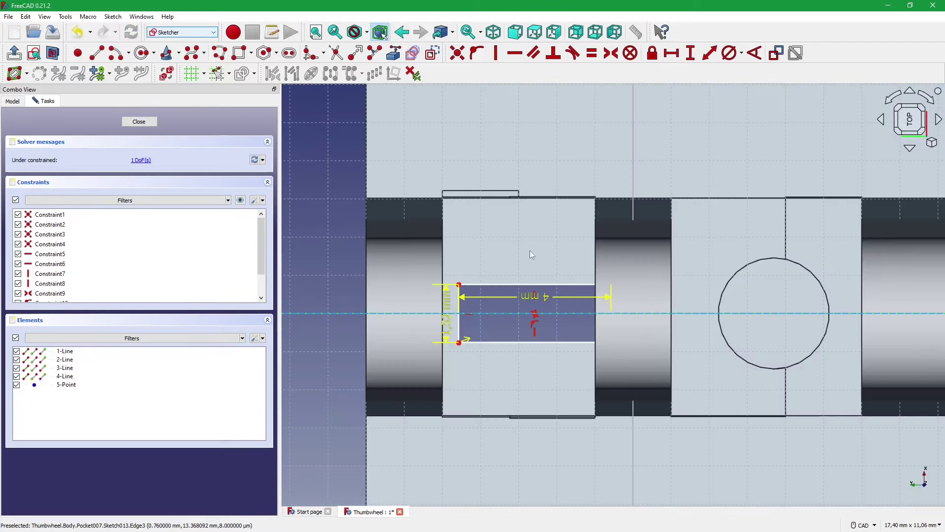
scroll(433, 307, up, 3)
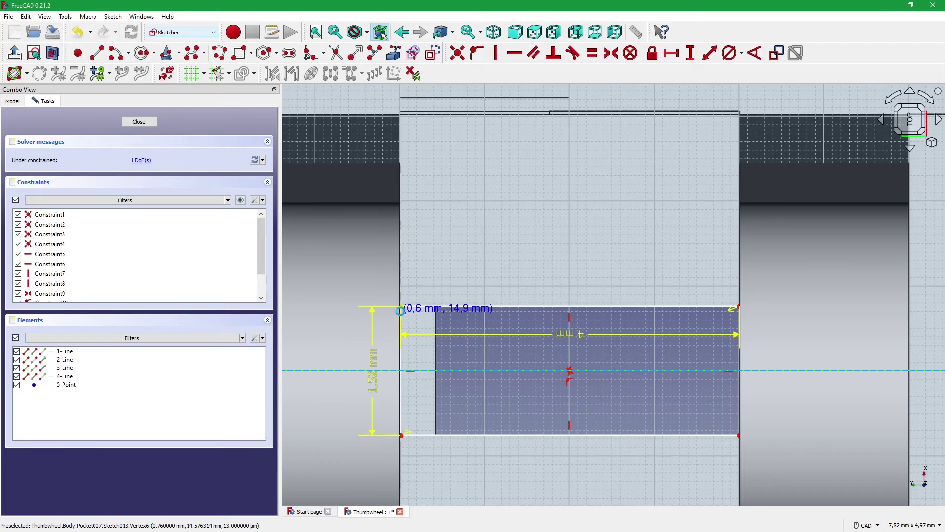
scroll(489, 319, down, 3)
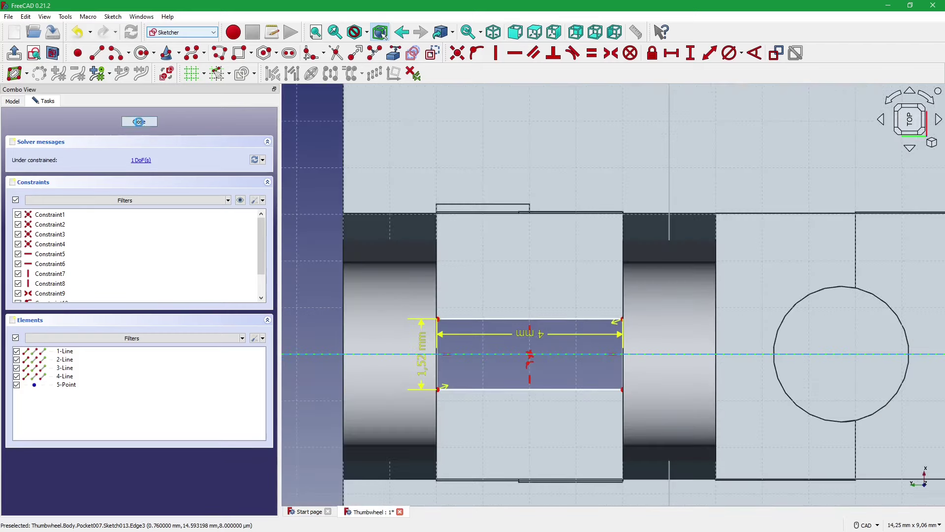
click(139, 121)
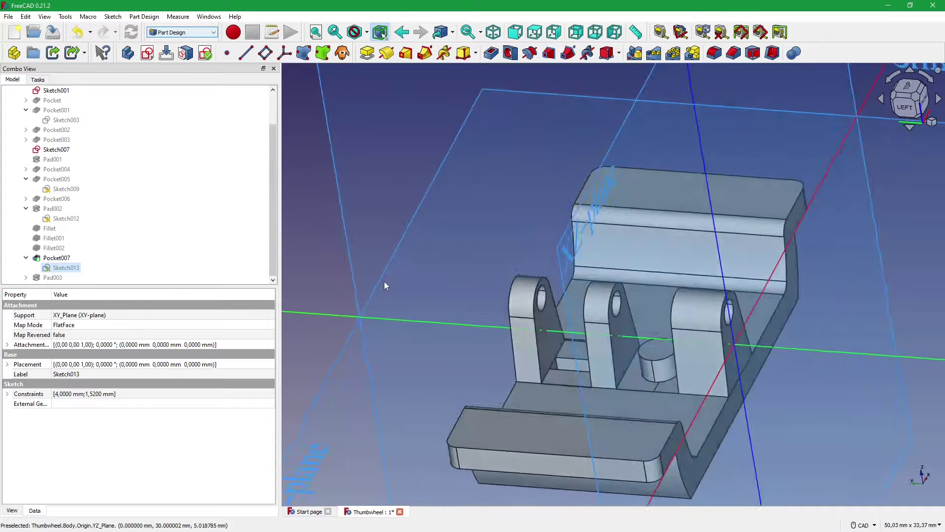
- Zoom in on the pocket, then select Pad003 and review its 3 mm reversed pad properties
scroll(384, 281, up, 3)
scroll(419, 286, up, 3)
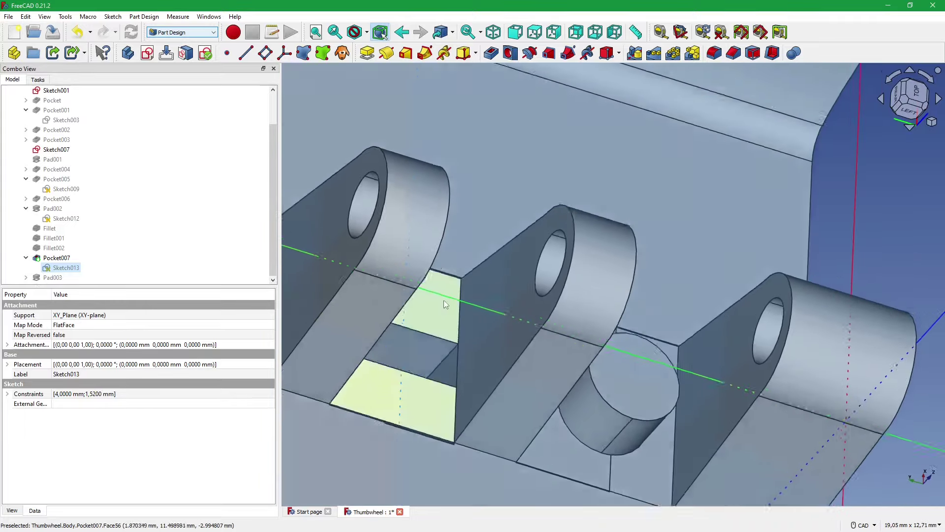
scroll(444, 300, up, 5)
scroll(424, 286, down, 5)
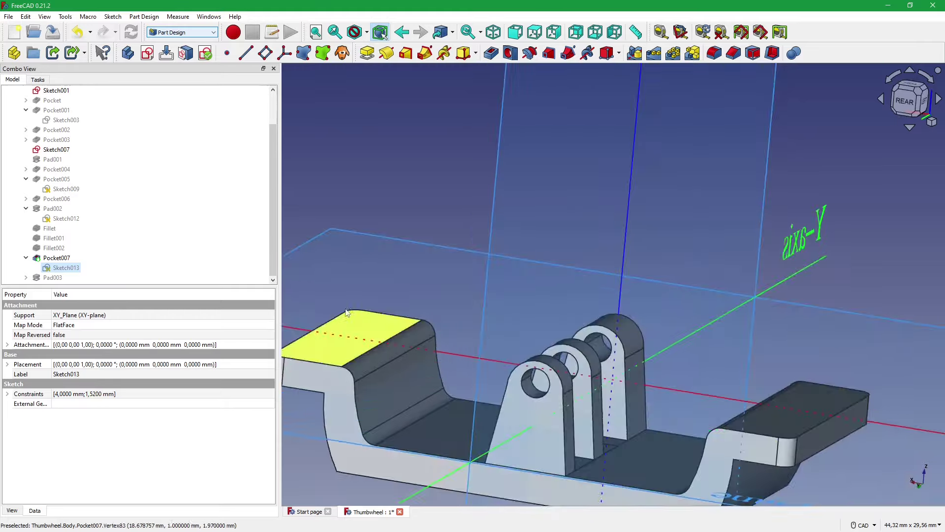
click(56, 277)
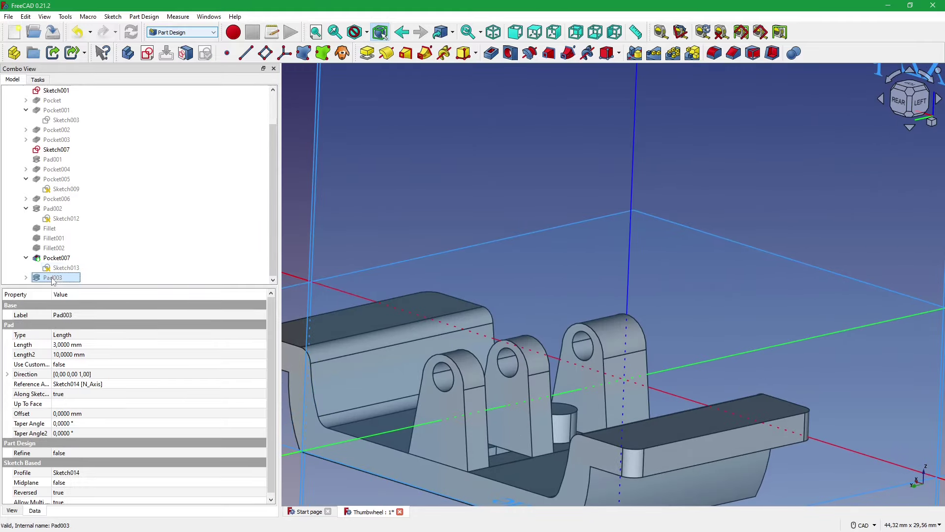
right_click(57, 278)
key(Escape)
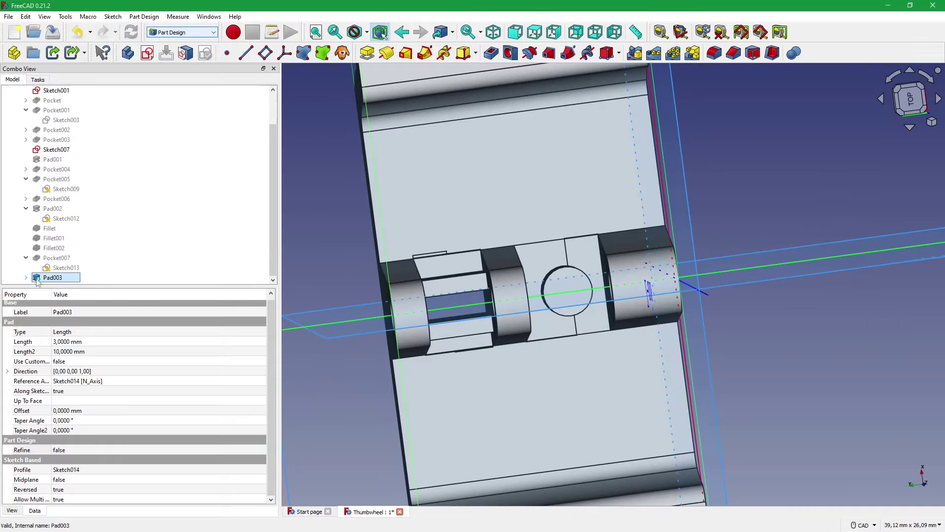
- Open Sketch014 and drag its 3,96 mm dimension label clear of the slot edge
double_click(66, 278)
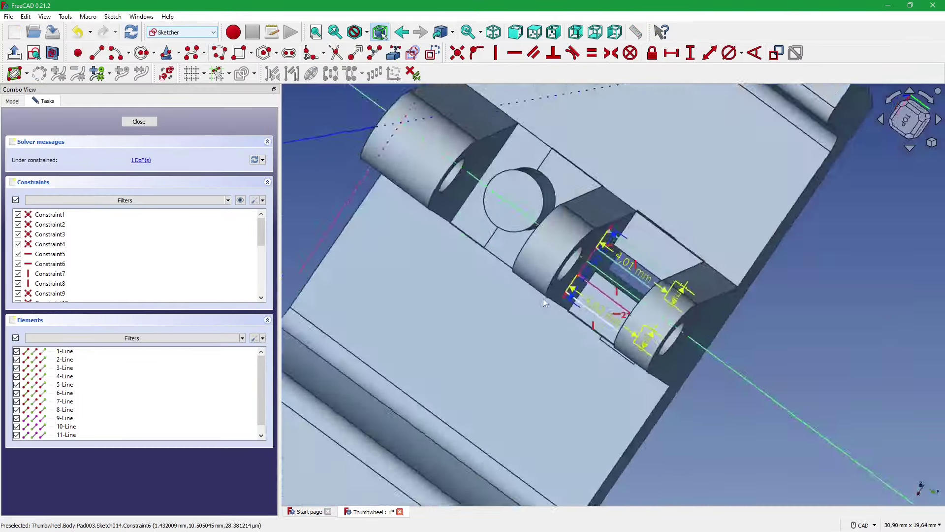
mouse_move(528, 326)
middle_down()
mouse_move(620, 287)
mouse_move(491, 286)
middle_up()
scroll(628, 284, up, 3)
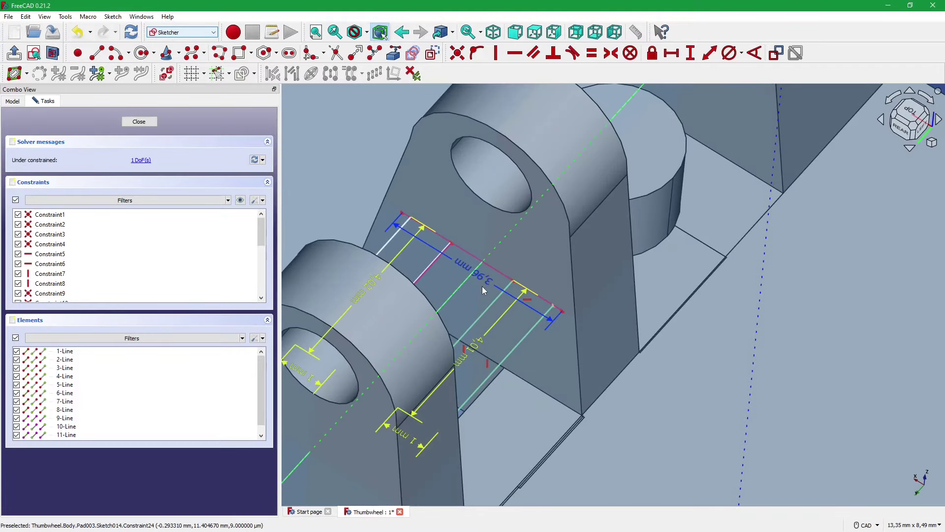
drag(482, 291, 528, 244)
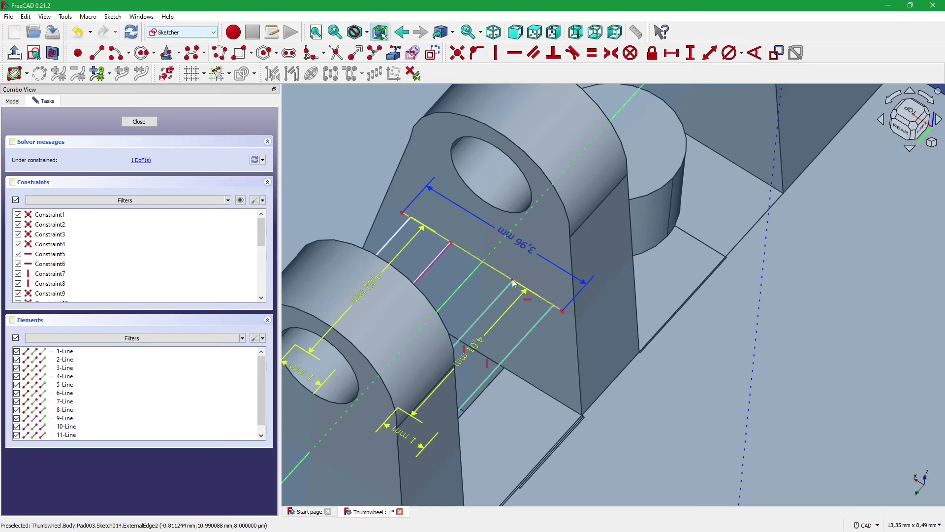
scroll(537, 278, down, 5)
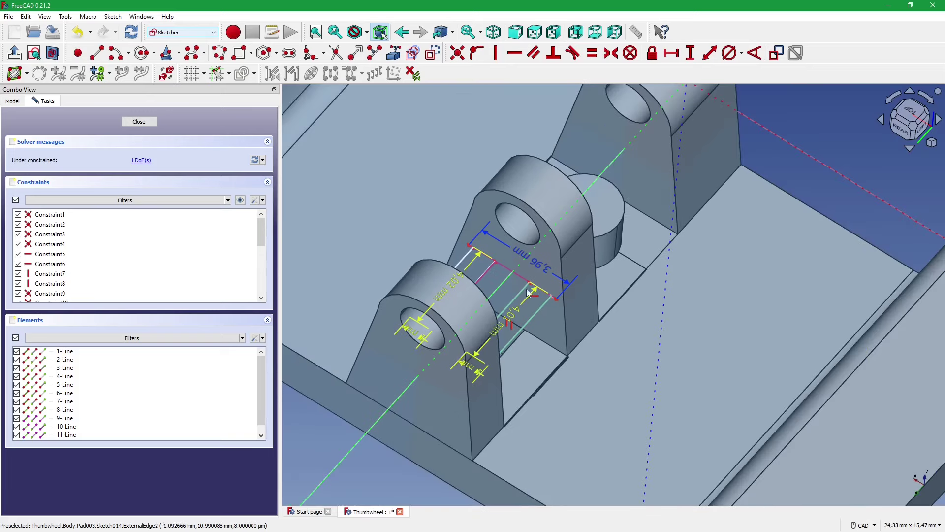
scroll(467, 295, up, 5)
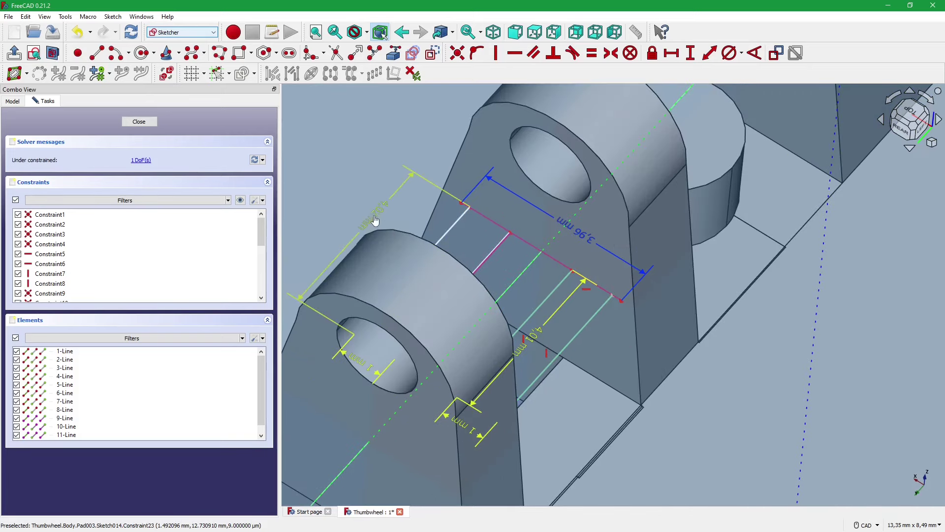
scroll(510, 289, down, 3)
scroll(488, 273, down, 3)
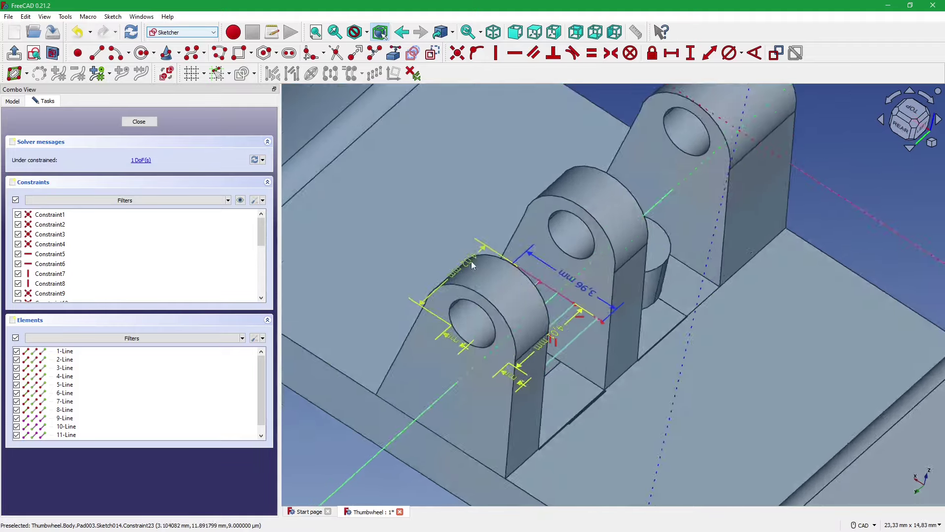
- Inspect Sketch014 from the top and at angles, with its 4.02 mm and 1 mm dimensions
middle_drag(471, 261, 480, 302)
scroll(488, 303, up, 4)
scroll(495, 304, up, 4)
key(2)
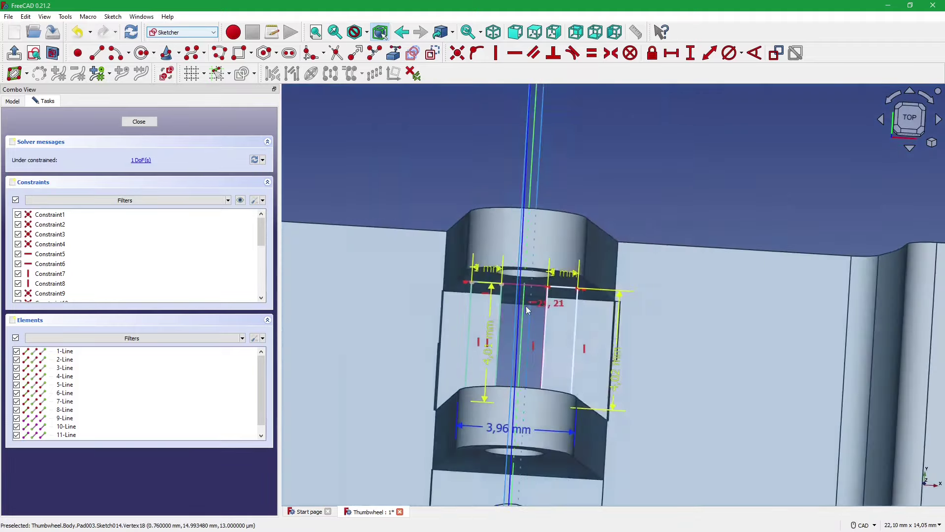
mouse_move(525, 310)
middle_down()
mouse_move(551, 310)
mouse_move(593, 233)
mouse_move(596, 262)
mouse_move(469, 355)
mouse_move(519, 351)
middle_up()
scroll(580, 274, up, 2)
scroll(572, 280, up, 2)
scroll(568, 265, up, 2)
scroll(542, 339, up, 1)
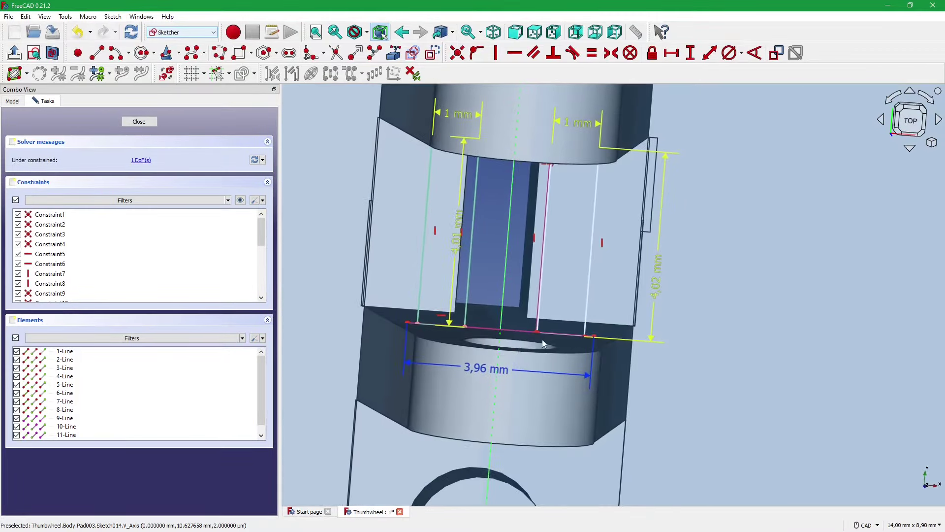
scroll(456, 315, up, 2)
scroll(457, 309, up, 1)
scroll(457, 306, up, 1)
scroll(456, 307, down, 3)
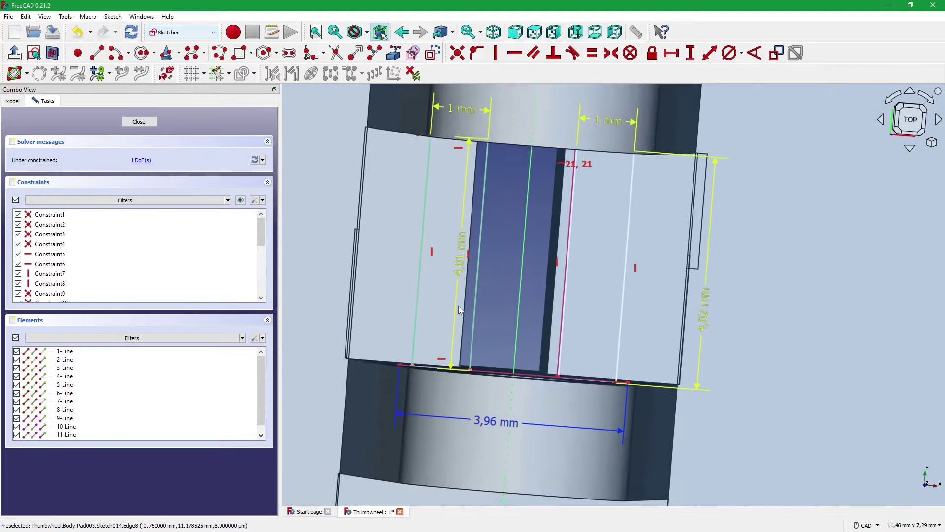
middle_drag(457, 306, 526, 309)
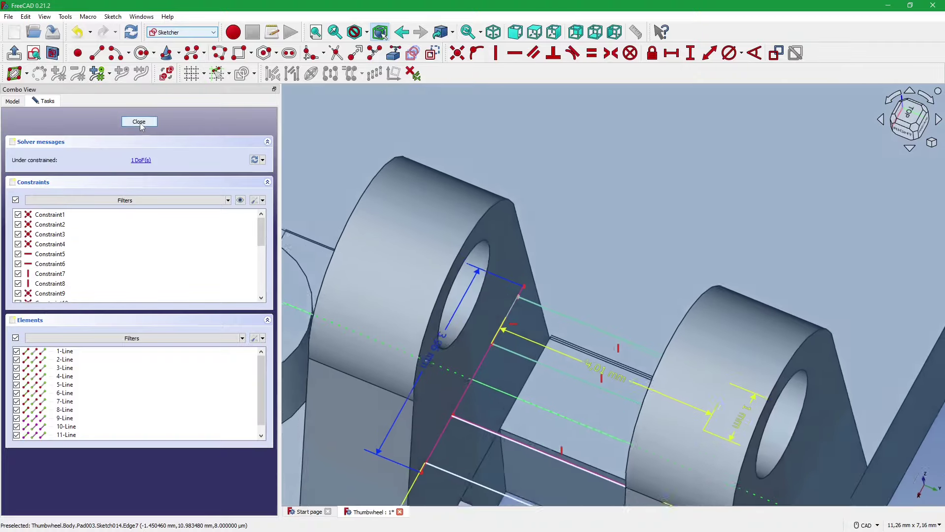
- Close Sketch014, then select Pad003 and the lower and upper faces of the padded slot
key(Escape)
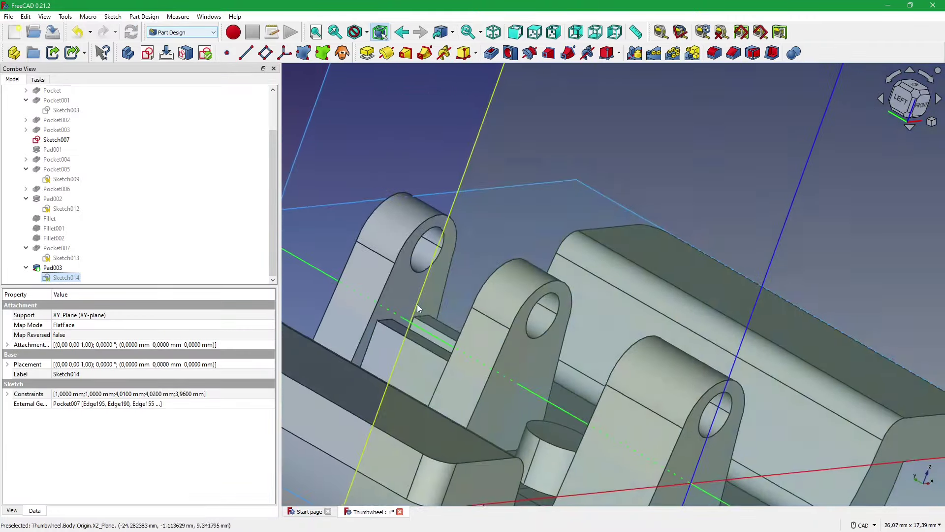
mouse_move(417, 304)
middle_down()
mouse_move(480, 348)
mouse_move(503, 427)
mouse_move(488, 392)
mouse_move(414, 340)
mouse_move(380, 289)
mouse_move(437, 379)
mouse_move(467, 346)
mouse_move(436, 327)
mouse_move(427, 353)
mouse_move(415, 318)
mouse_move(427, 308)
mouse_move(500, 380)
mouse_move(504, 355)
mouse_move(467, 408)
mouse_move(423, 409)
middle_up()
scroll(507, 371, down, 3)
scroll(509, 368, up, 3)
click(508, 434)
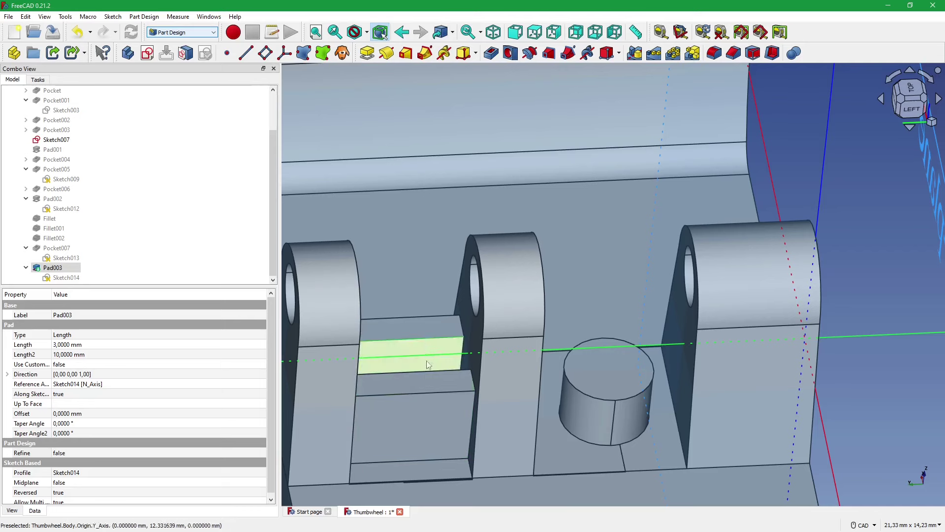
click(418, 406)
click(421, 350)
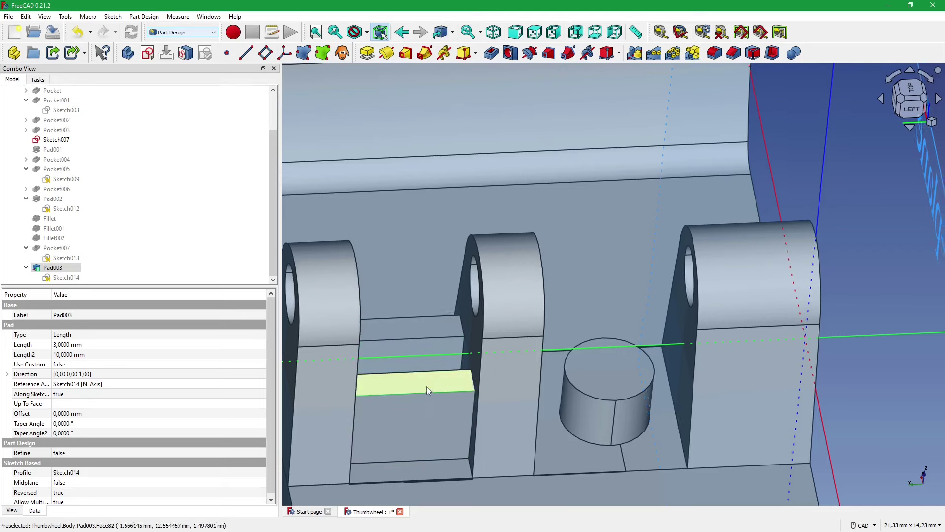
- Orbit around the lugs and select the middle lug's side face to check the pad
mouse_move(426, 386)
middle_down()
mouse_move(425, 372)
mouse_move(297, 294)
middle_up()
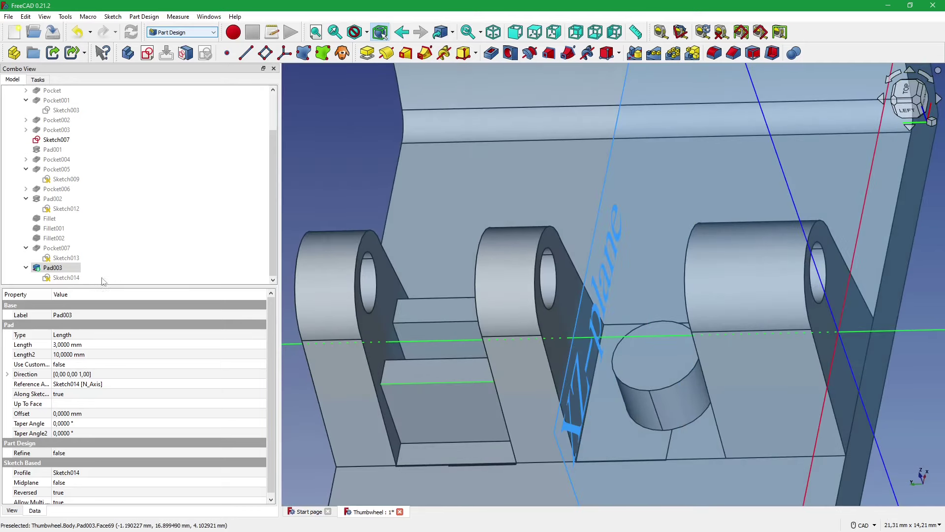
middle_drag(413, 391, 457, 400)
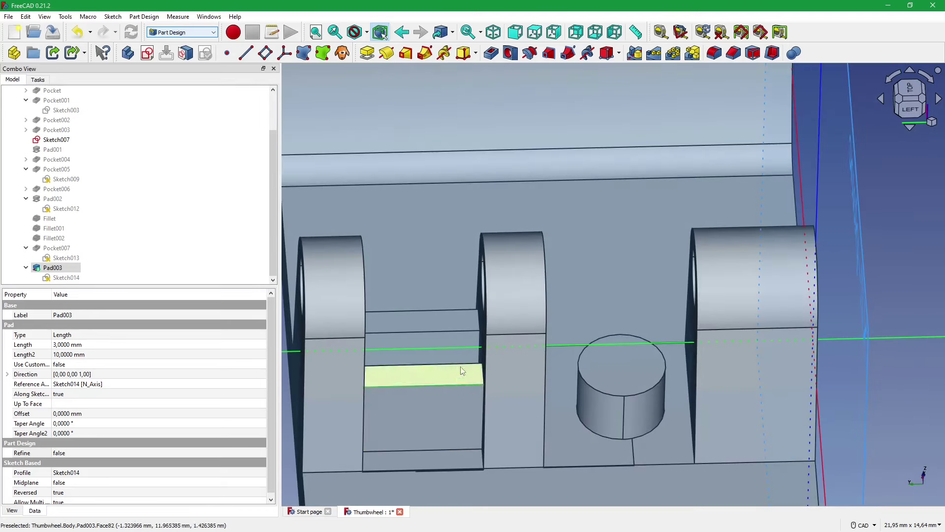
mouse_move(474, 391)
middle_down()
mouse_move(569, 411)
mouse_move(563, 392)
middle_up()
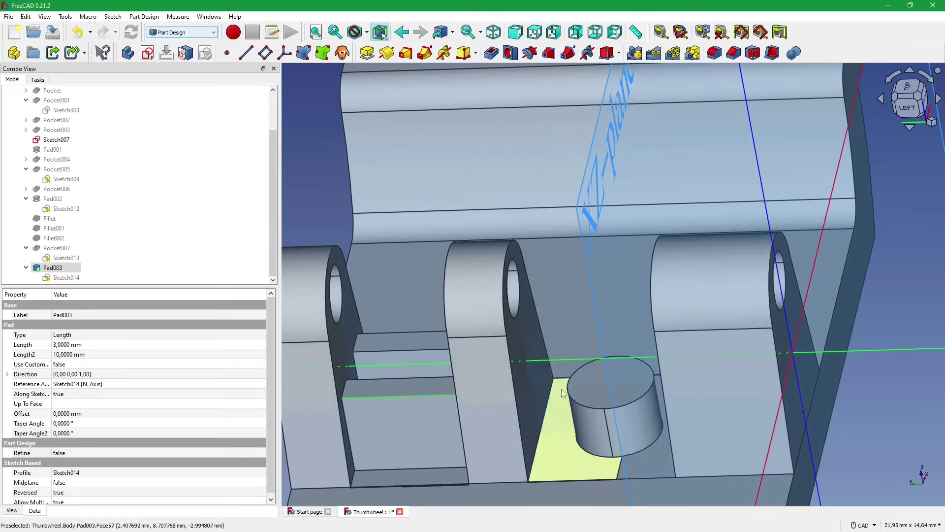
click(519, 393)
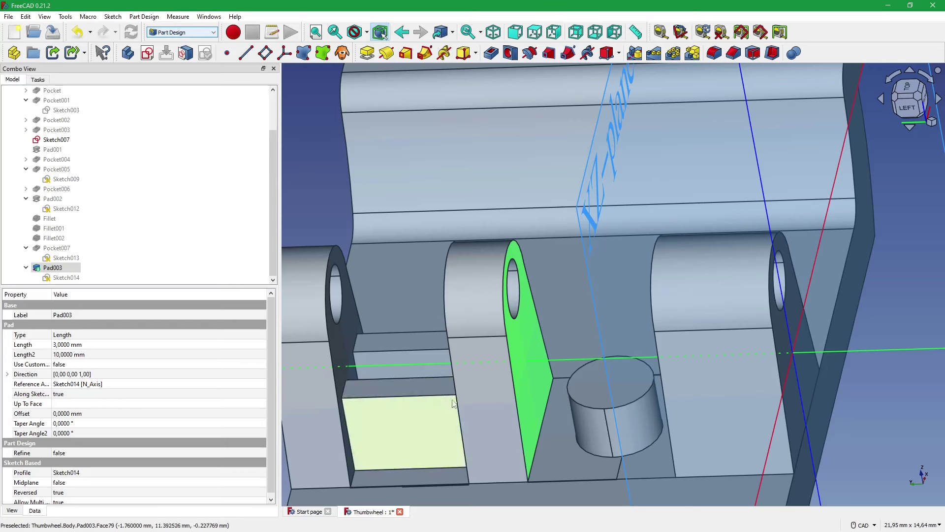
scroll(455, 358, down, 2)
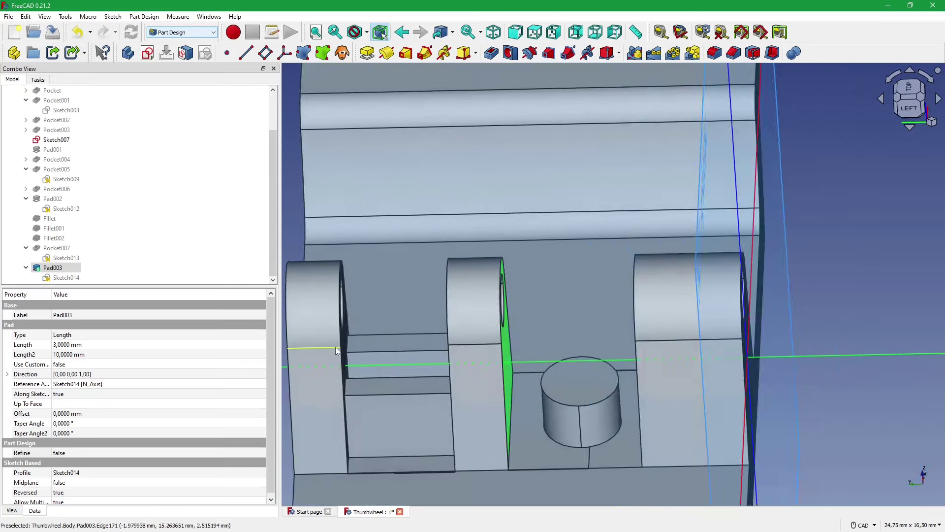
middle_drag(335, 356, 172, 233)
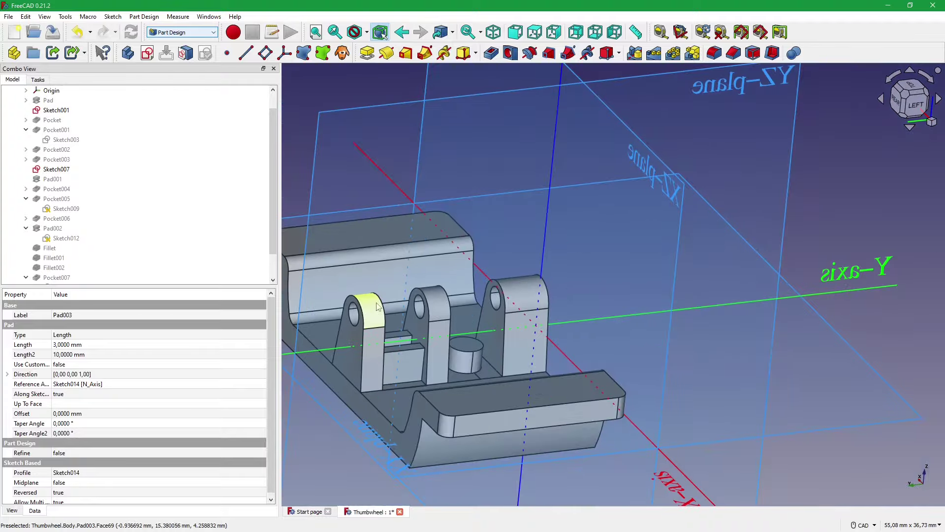
mouse_move(359, 308)
middle_down()
mouse_move(363, 300)
mouse_move(215, 246)
middle_up()
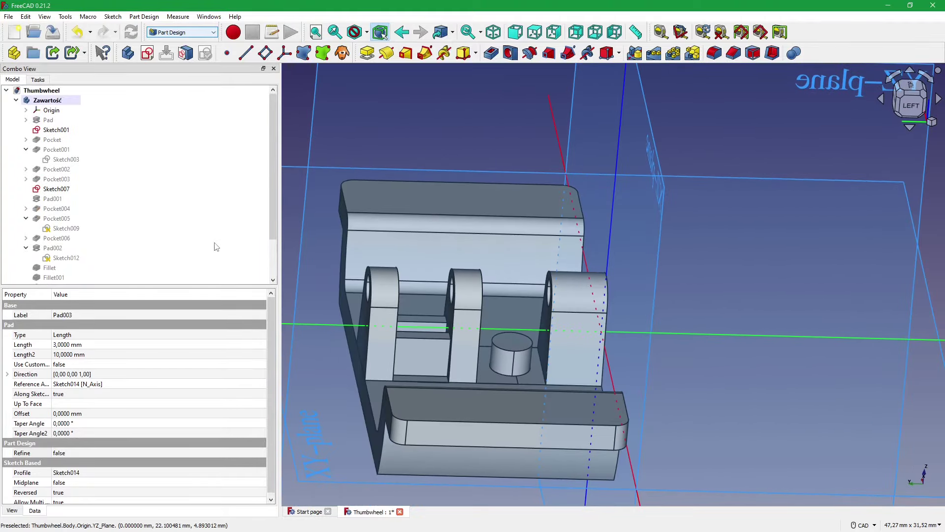
- Hide the Origin planes and axes, then orbit to inspect the part from low and high angles
click(52, 110)
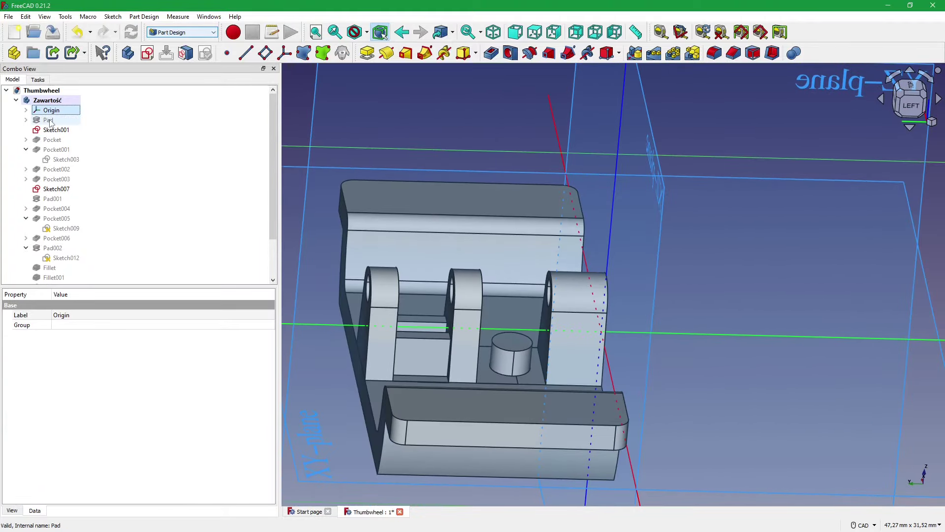
key(space)
mouse_move(345, 246)
middle_down()
mouse_move(554, 188)
mouse_move(542, 183)
middle_up()
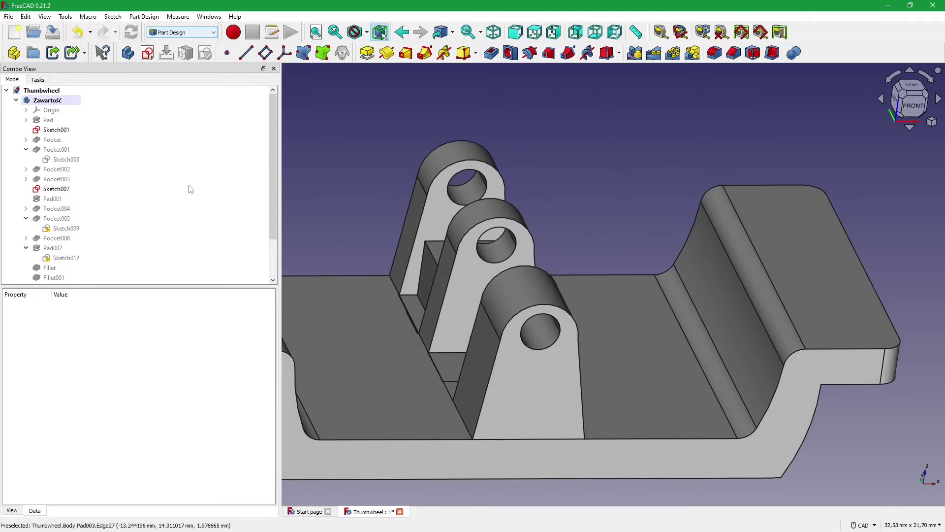
scroll(164, 194, down, 2)
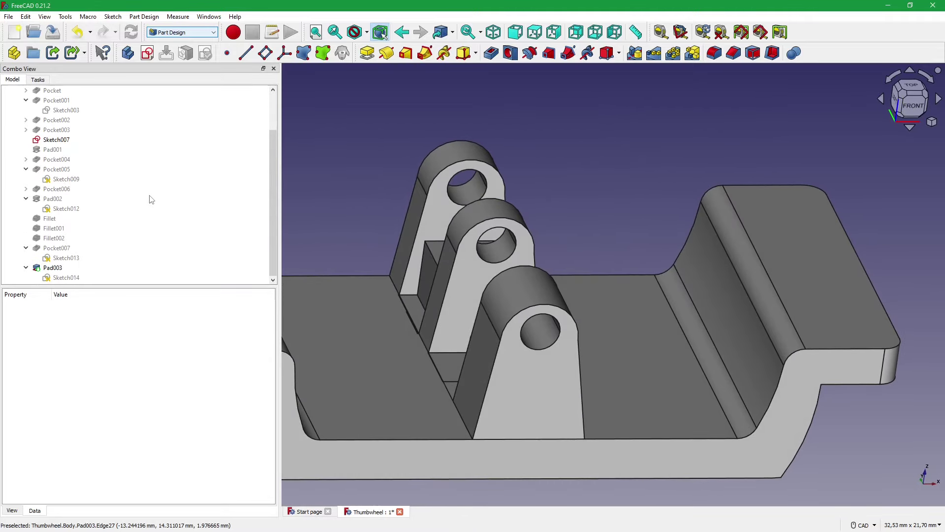
scroll(151, 199, up, 2)
scroll(538, 330, down, 2)
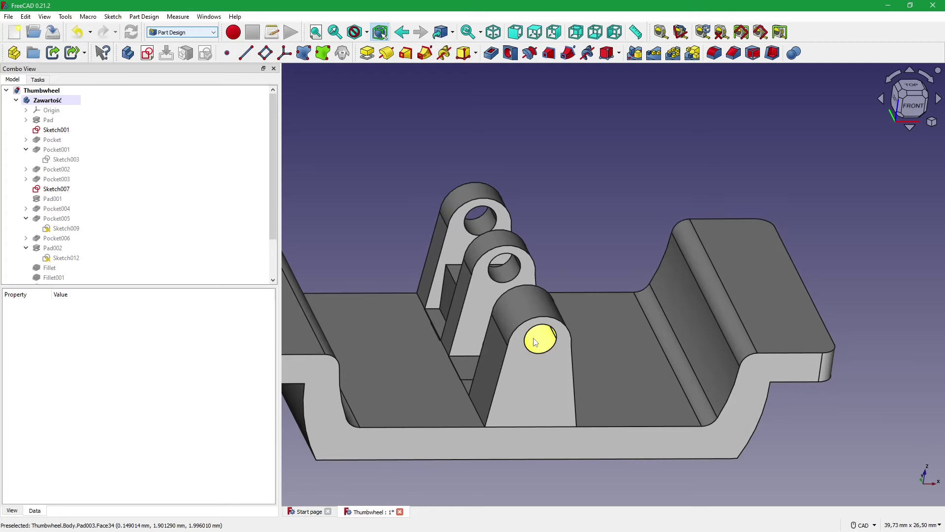
scroll(538, 329, down, 1)
mouse_move(449, 321)
middle_down()
mouse_move(393, 352)
mouse_move(417, 336)
middle_up()
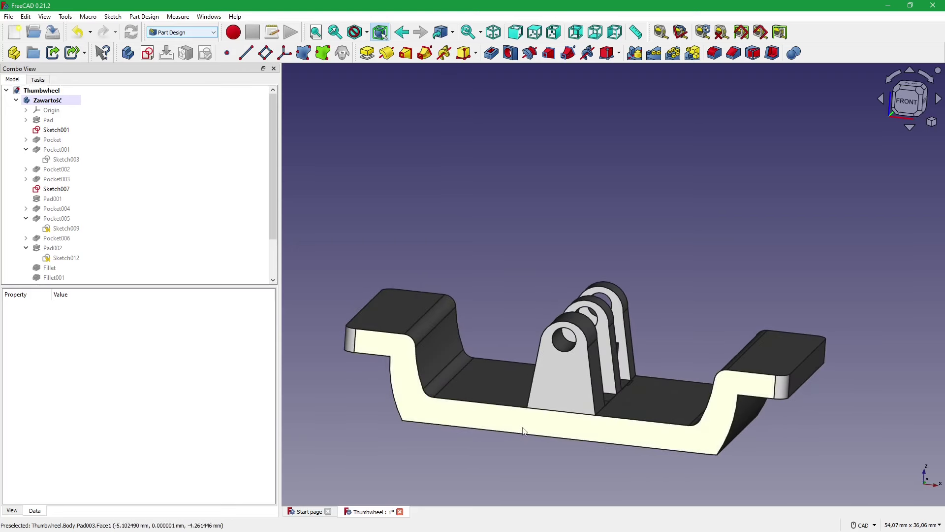
middle_drag(629, 437, 649, 364)
mouse_move(521, 312)
middle_down()
mouse_move(460, 347)
mouse_move(539, 396)
mouse_move(555, 379)
mouse_move(508, 344)
mouse_move(499, 317)
middle_up()
key(1)
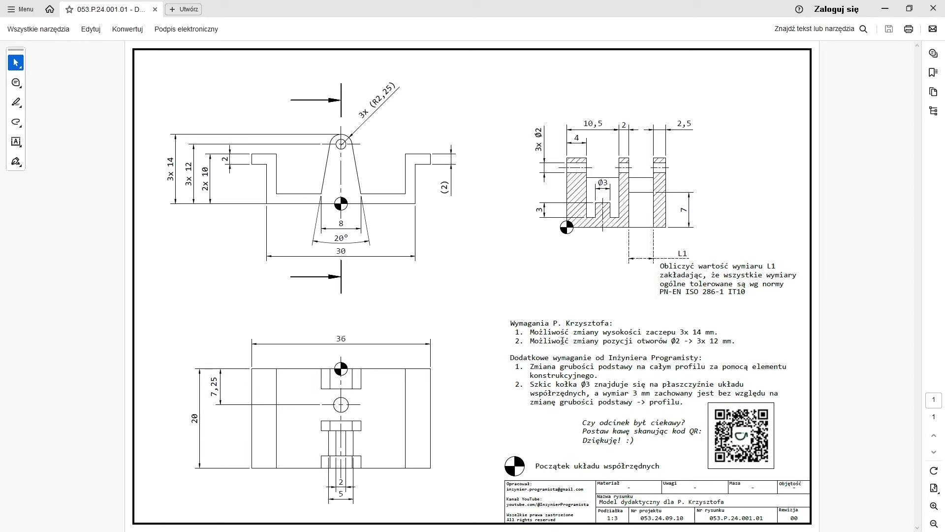
drag(531, 331, 719, 331)
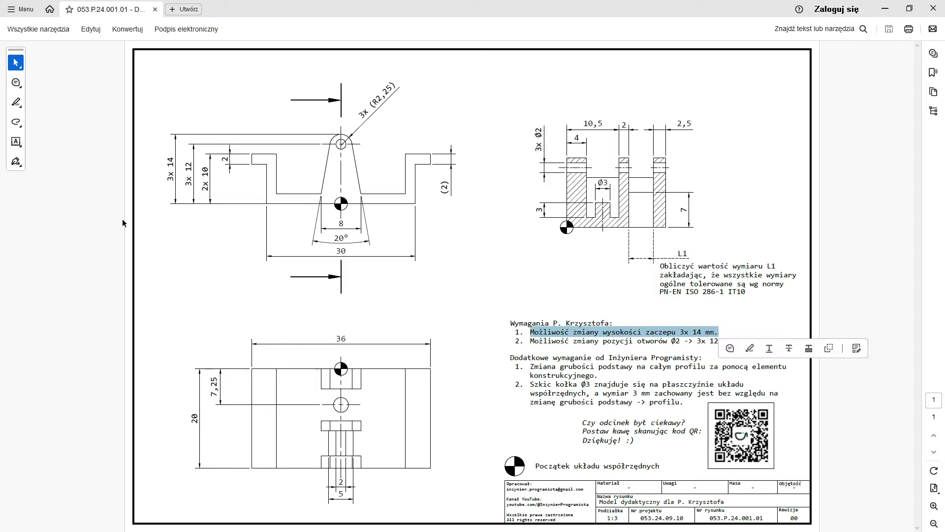
click(676, 347)
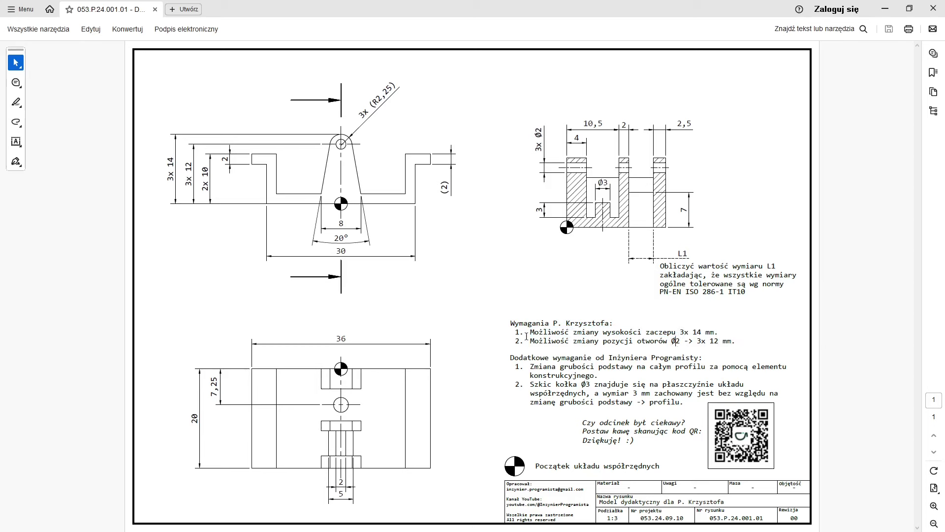
drag(529, 340, 729, 344)
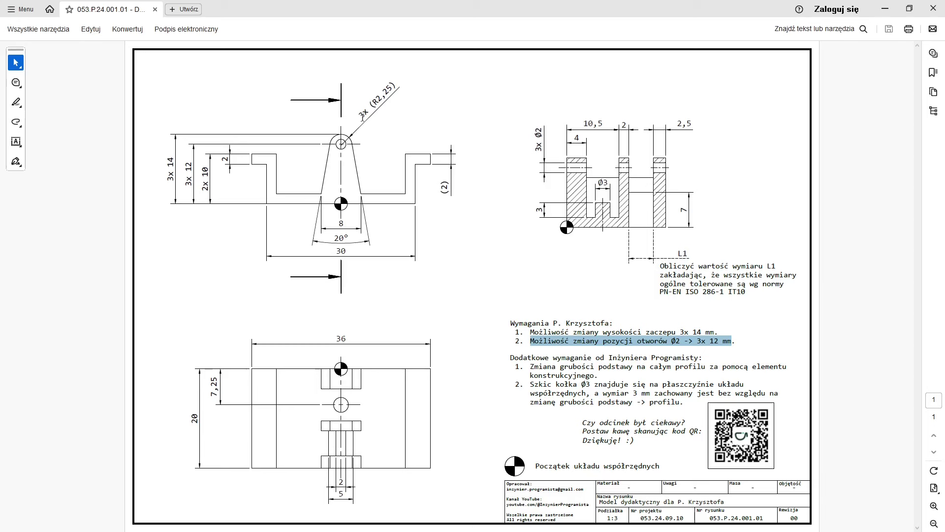
drag(371, 106, 398, 85)
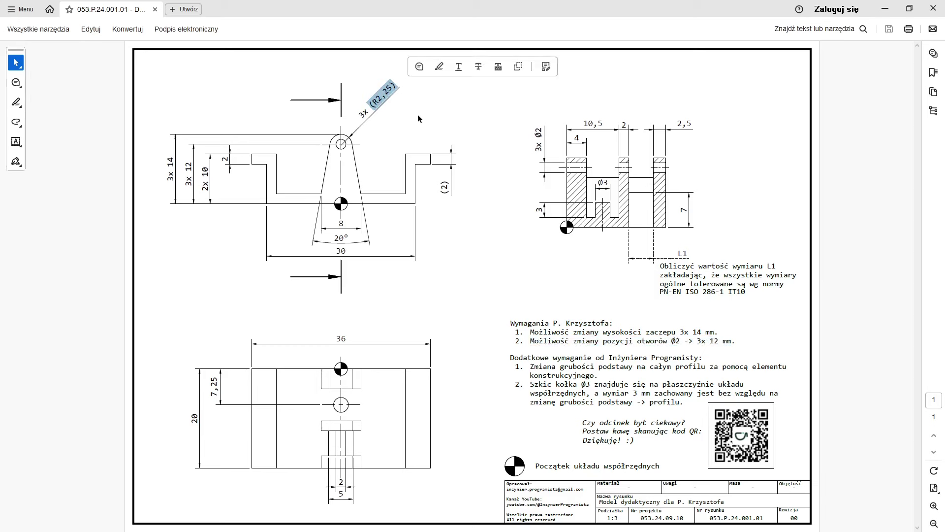
click(413, 96)
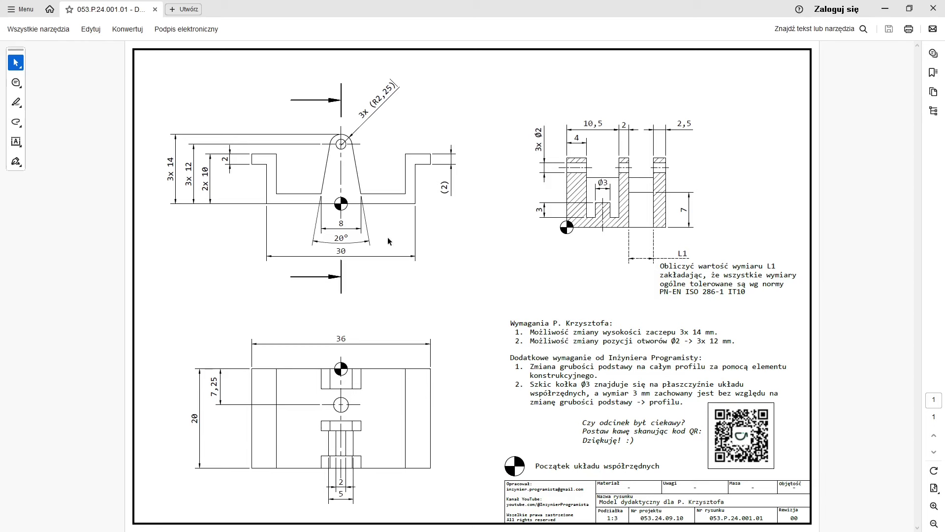
drag(535, 467, 644, 474)
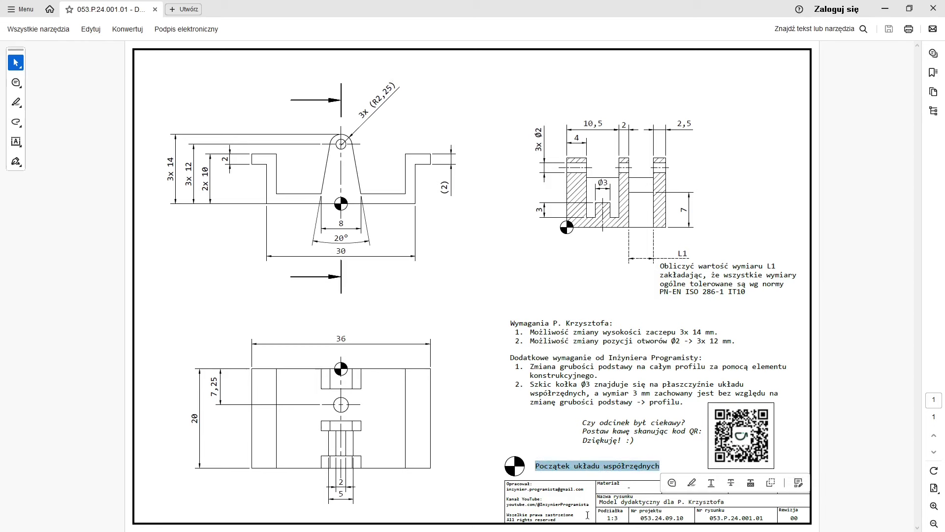
click(515, 309)
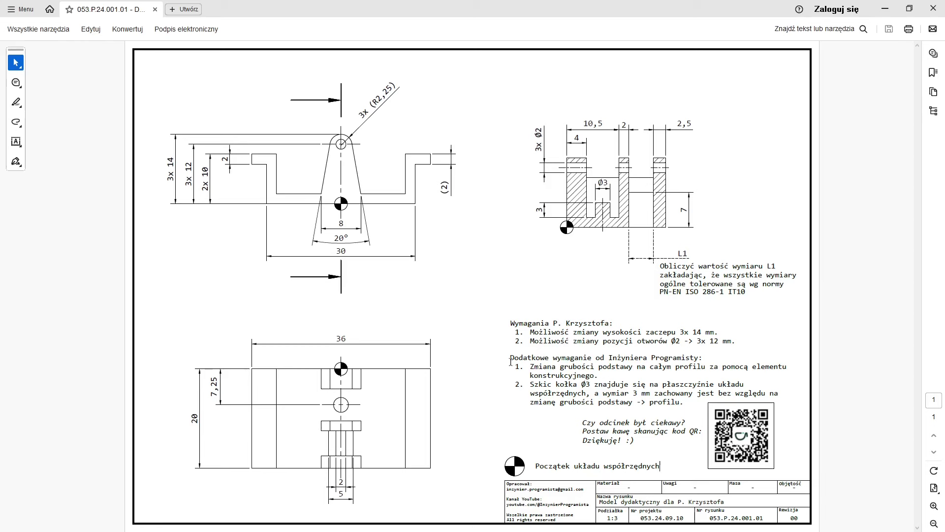
drag(510, 359, 698, 359)
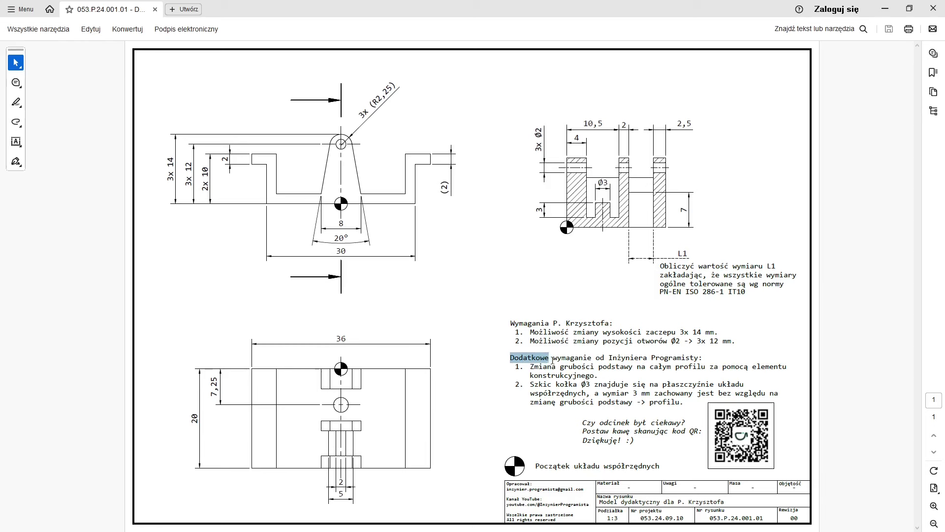
click(651, 386)
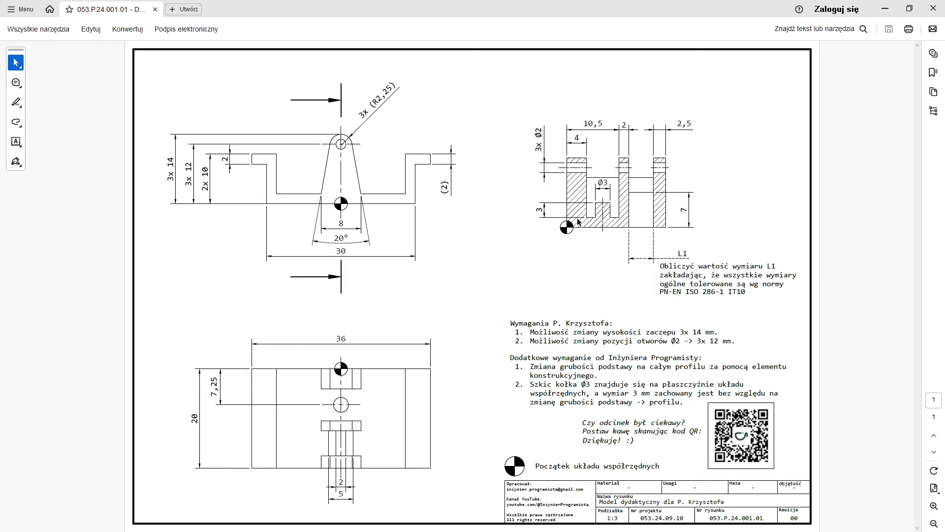
double_click(544, 210)
click(602, 246)
- Search the YouTube channel for video 416, then minimize the browser
key(alt+Tab)
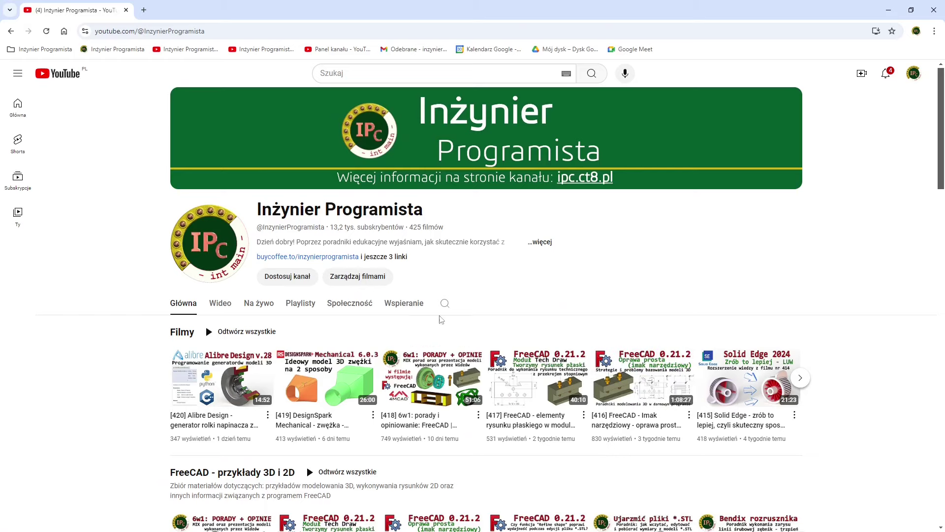
scroll(536, 372, down, 2)
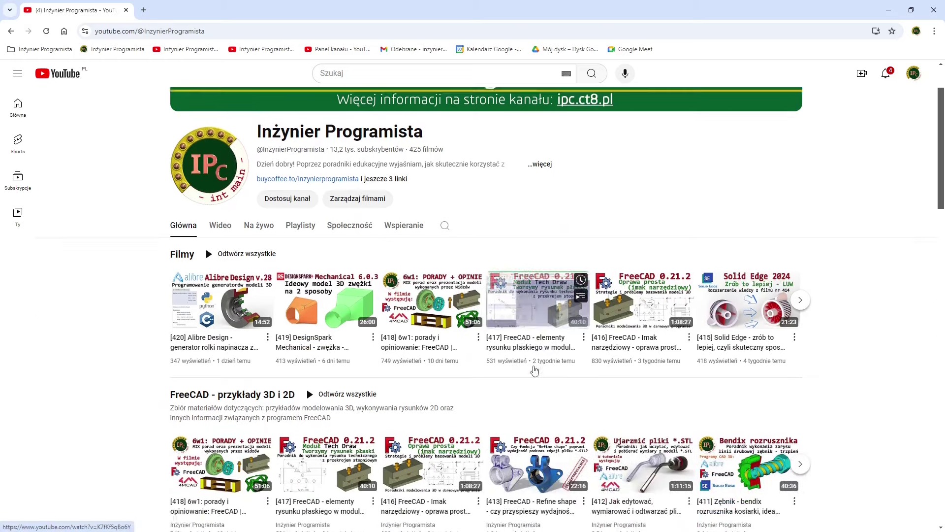
scroll(574, 372, up, 2)
click(445, 304)
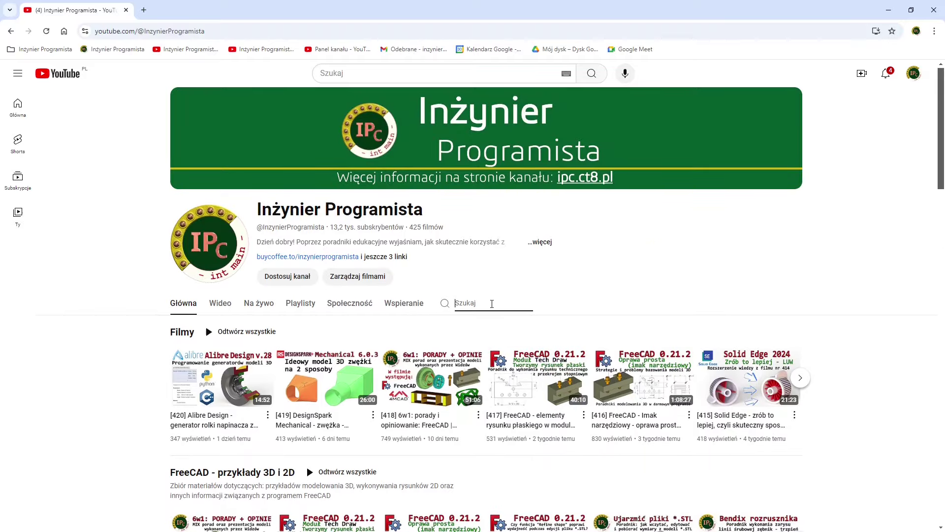
text(41)
text(6)
key(Return)
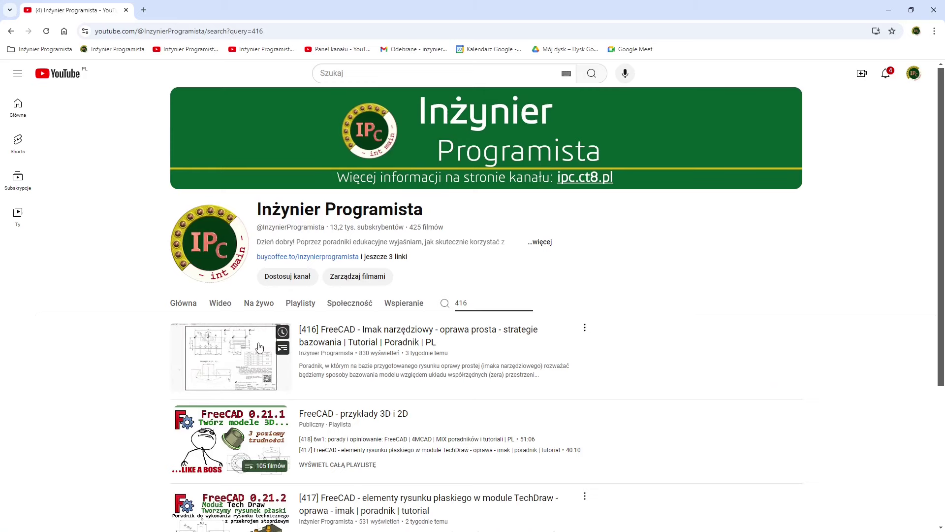
click(889, 10)
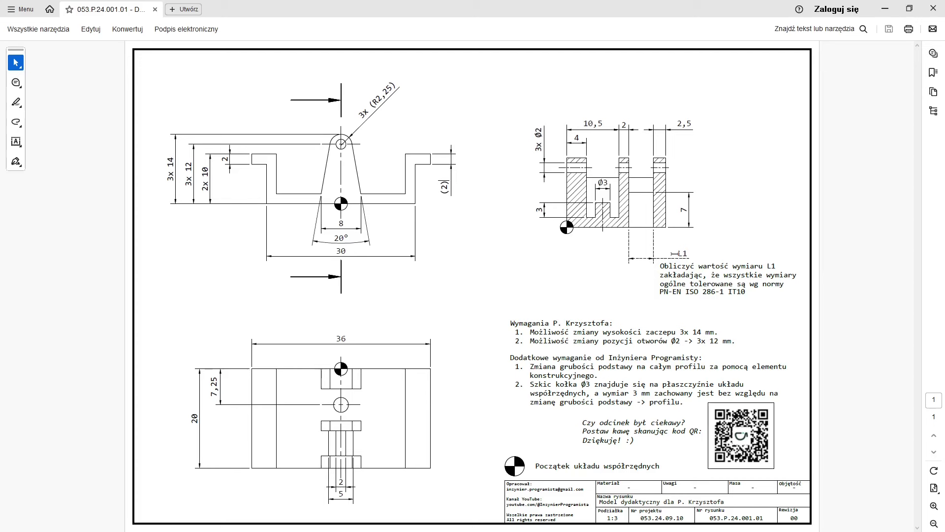
double_click(677, 254)
click(746, 308)
double_click(687, 252)
click(687, 252)
drag(730, 292, 747, 284)
click(739, 313)
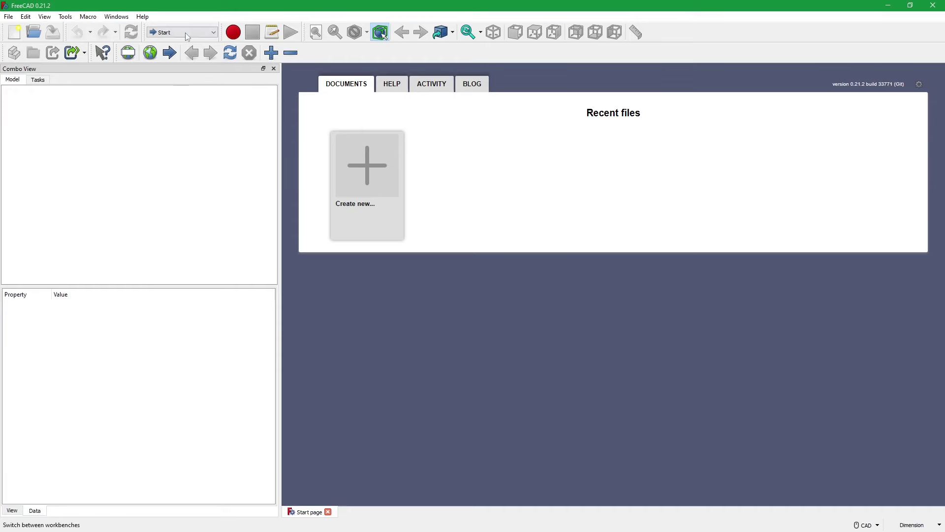
- Switch to Part Design and create a new document containing a Body
click(185, 32)
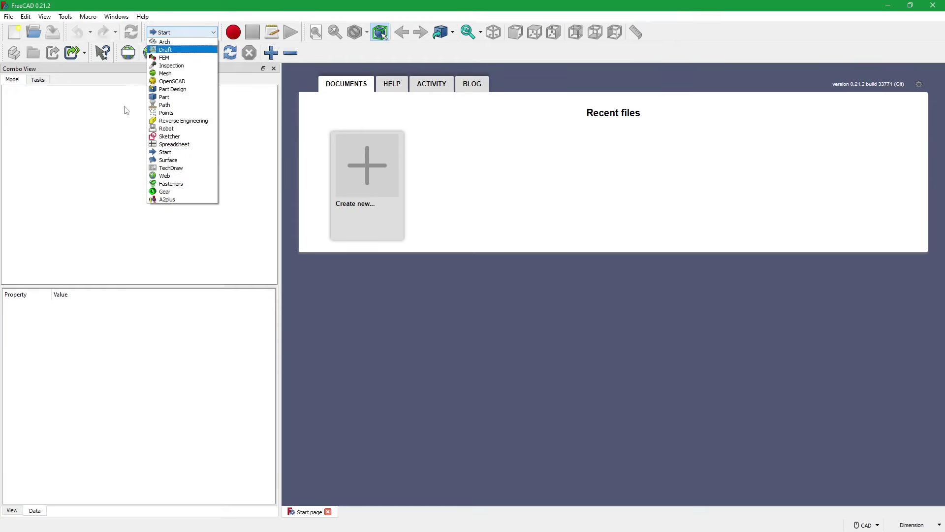
click(177, 89)
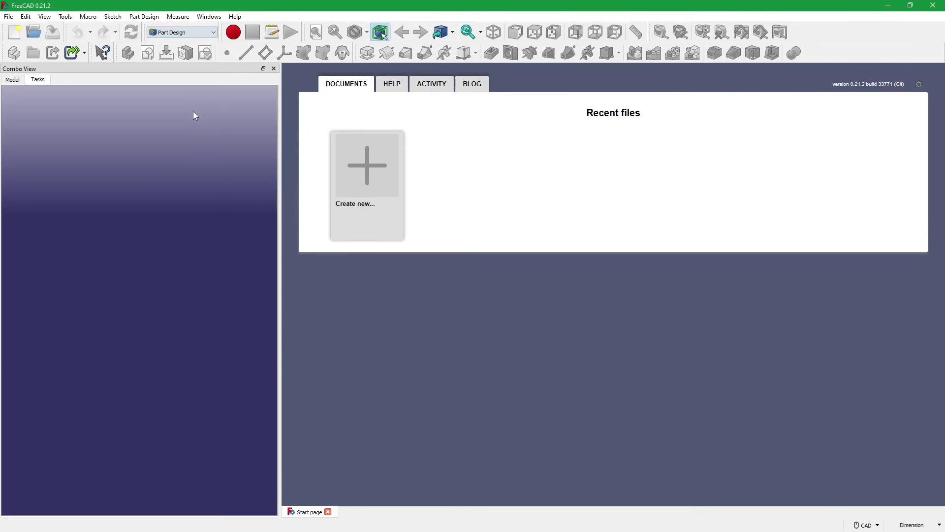
click(14, 32)
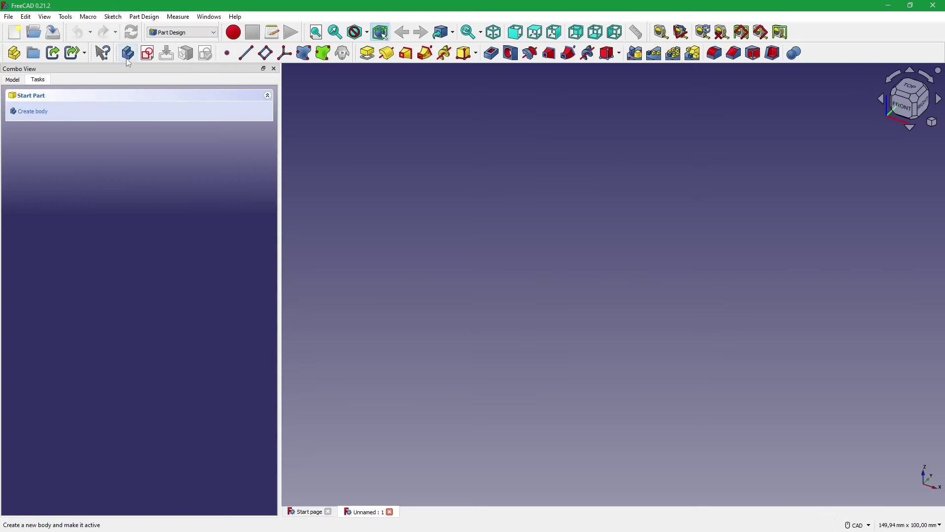
click(128, 54)
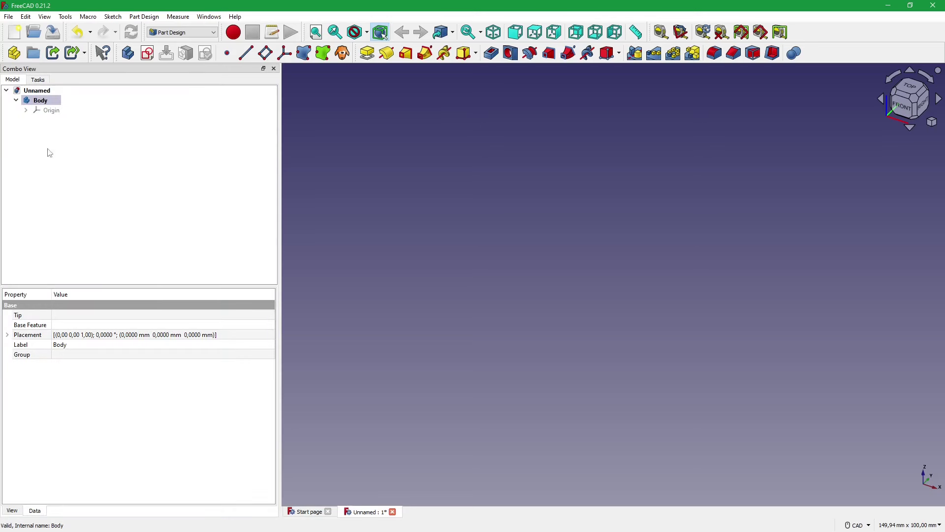
- Show the Body's origin planes and axes and zoom in on them
click(46, 110)
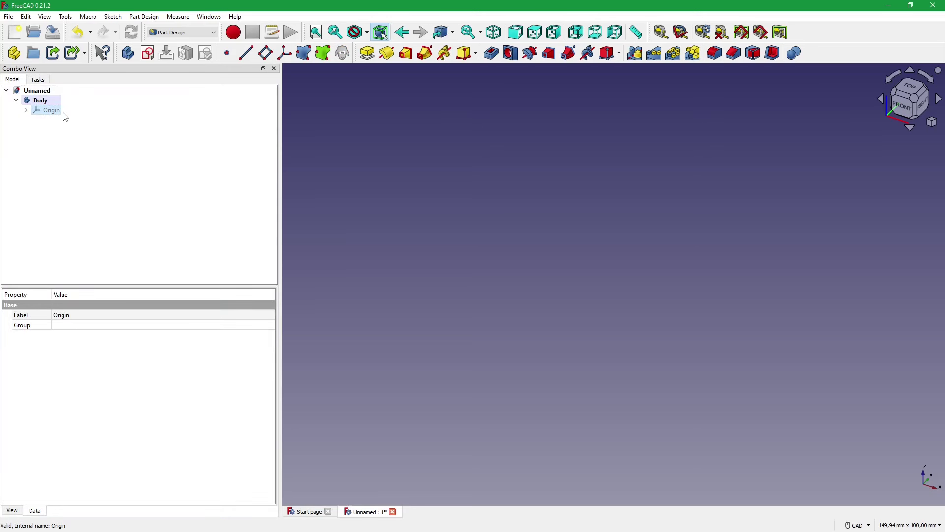
key(space)
mouse_move(770, 261)
middle_down()
mouse_move(785, 300)
mouse_move(567, 303)
mouse_move(563, 311)
mouse_move(525, 302)
mouse_move(551, 323)
mouse_move(534, 311)
mouse_move(575, 274)
middle_up()
scroll(785, 301, up, 2)
scroll(785, 300, up, 2)
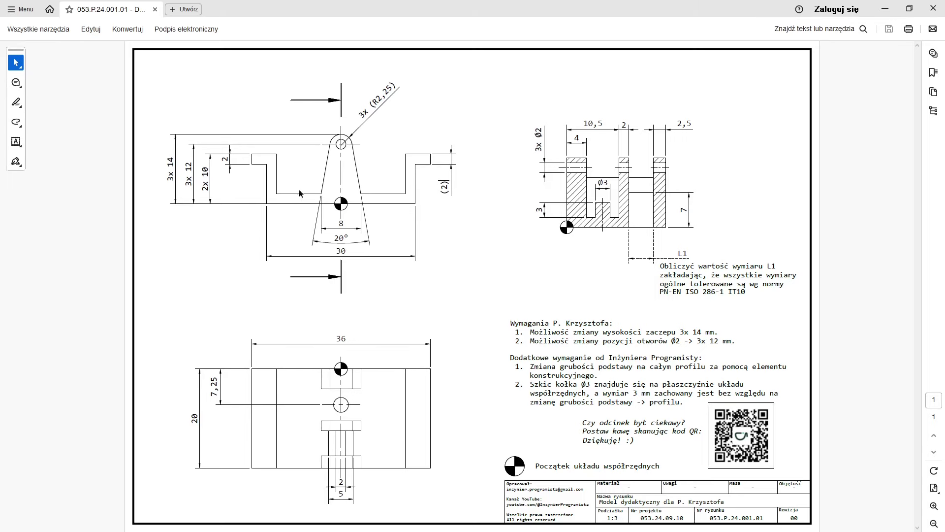
click(885, 8)
drag(675, 253, 729, 267)
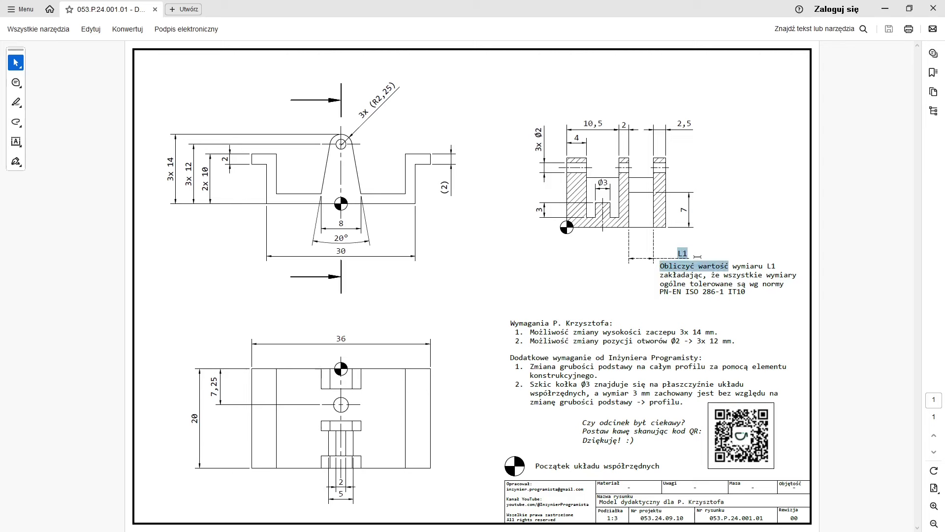
click(639, 294)
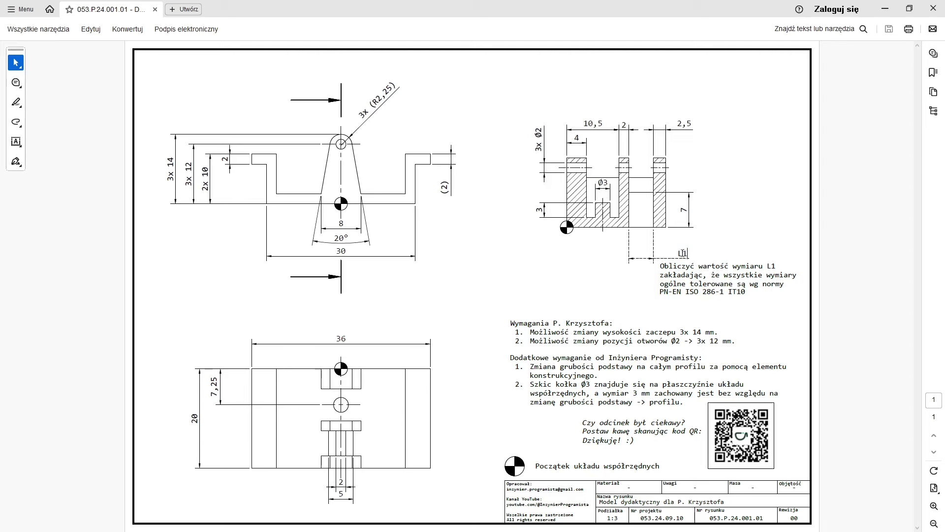
click(664, 267)
double_click(683, 253)
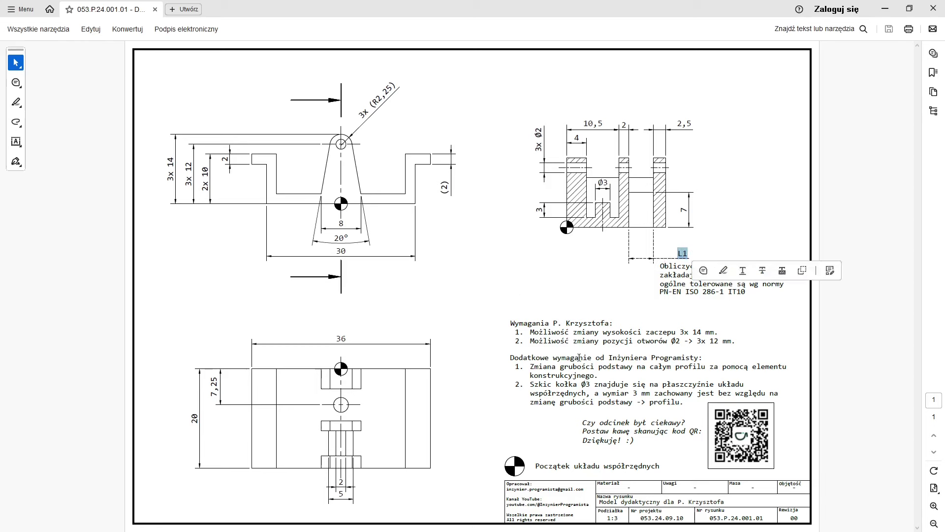
click(587, 320)
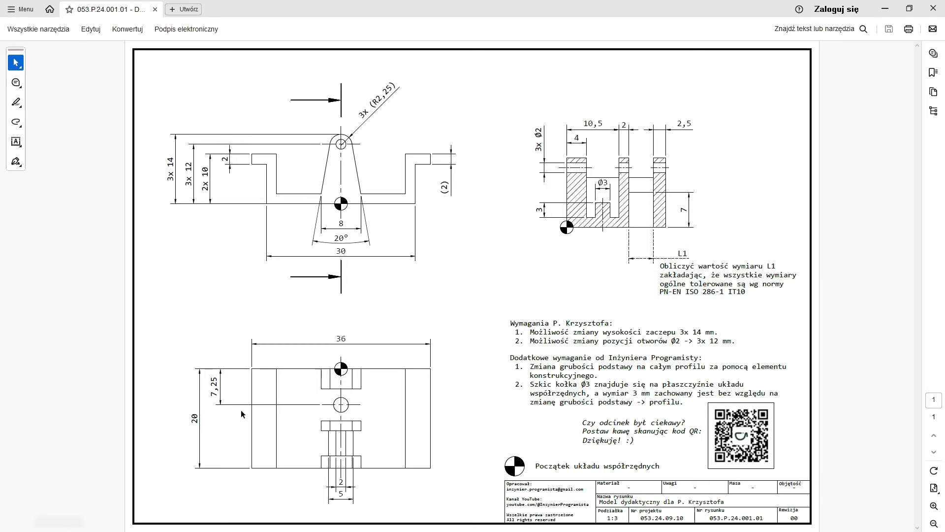
double_click(195, 418)
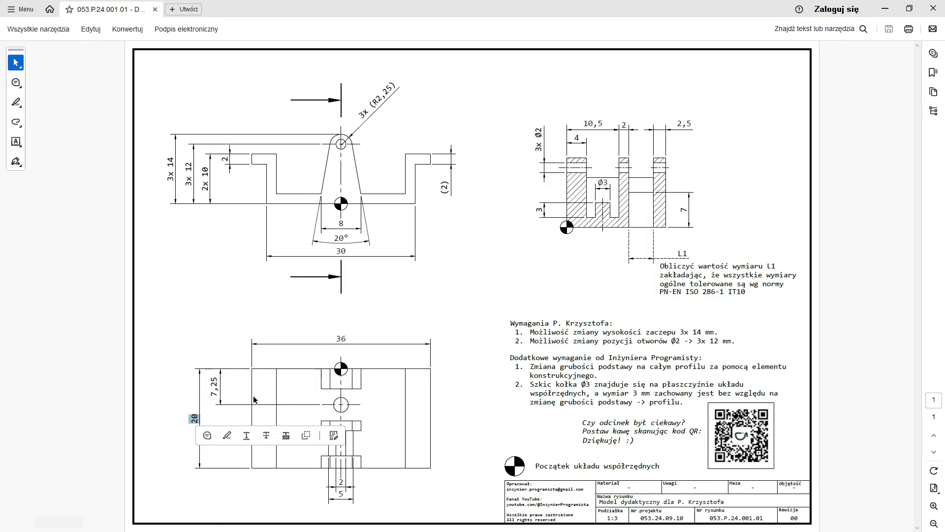
click(442, 389)
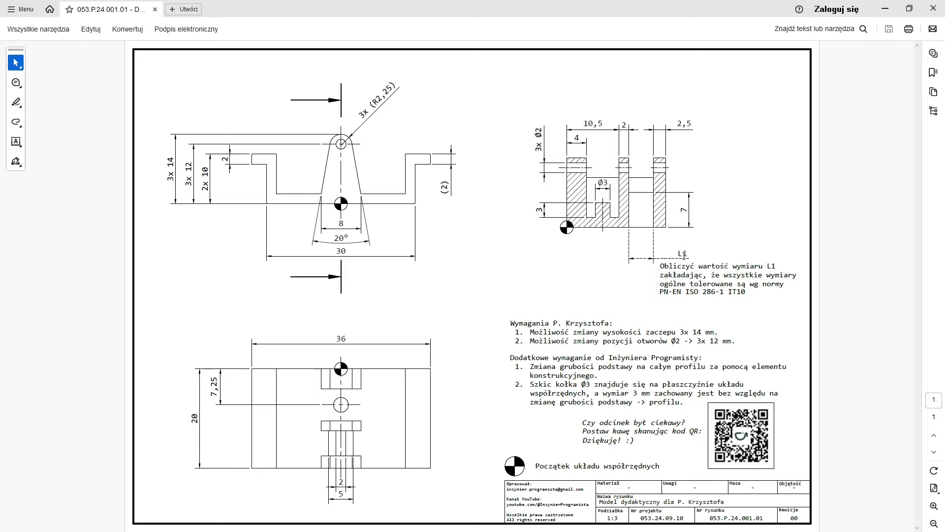
drag(676, 253, 698, 253)
click(698, 266)
double_click(680, 125)
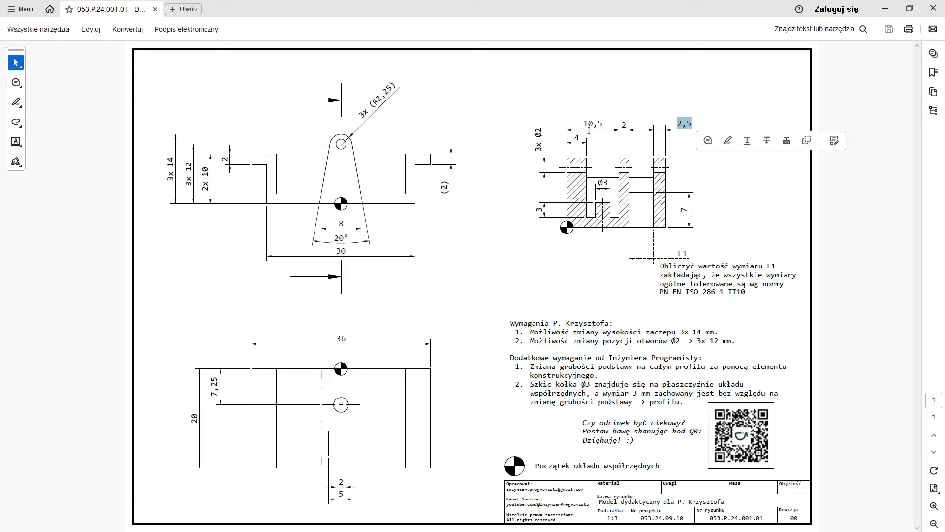
double_click(588, 124)
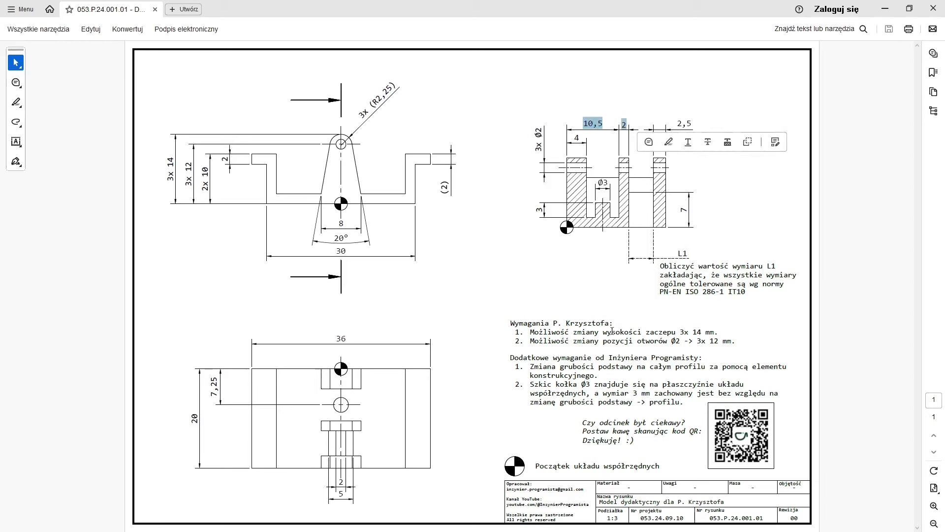
drag(678, 252, 728, 266)
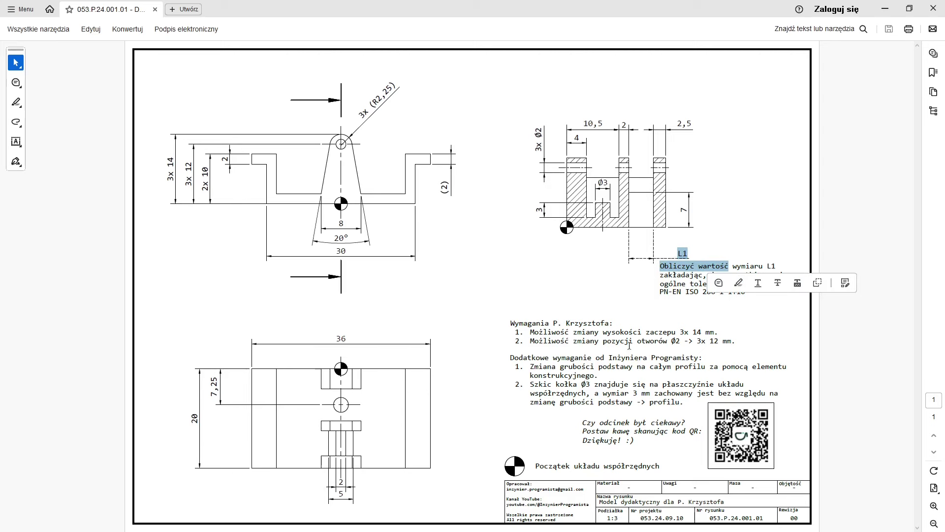
click(625, 320)
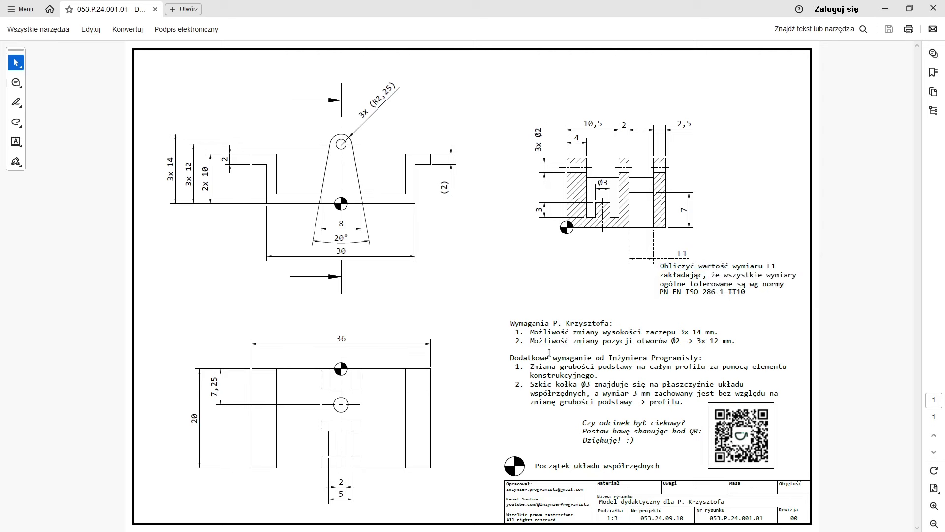
mouse_move(669, 274)
mouse_down()
mouse_move(713, 268)
mouse_move(746, 293)
mouse_up()
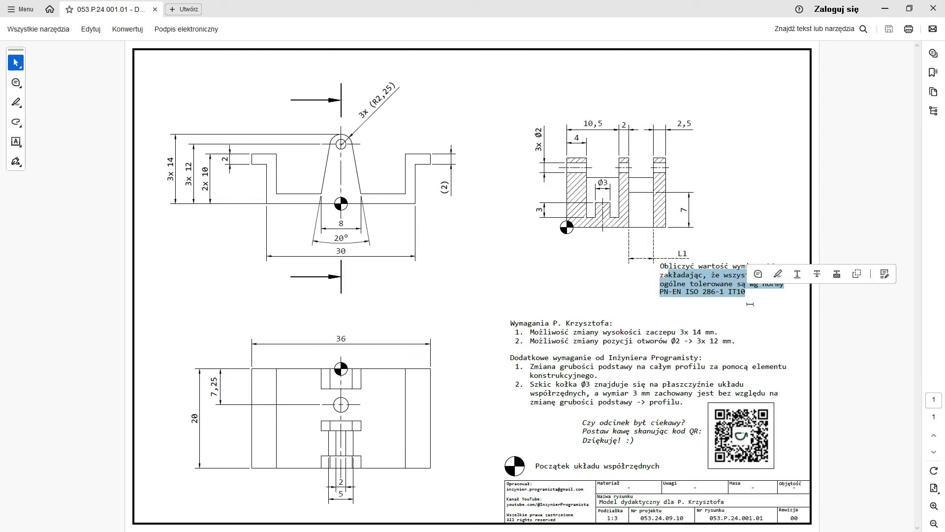
click(746, 293)
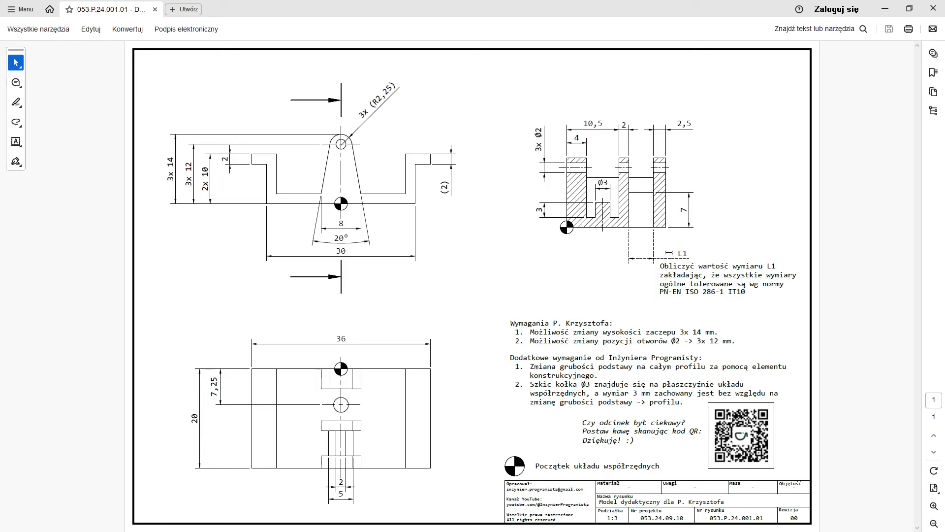
double_click(675, 266)
click(693, 253)
drag(692, 253, 672, 256)
click(661, 276)
drag(699, 292, 660, 292)
click(703, 325)
click(885, 7)
middle_drag(814, 193, 736, 187)
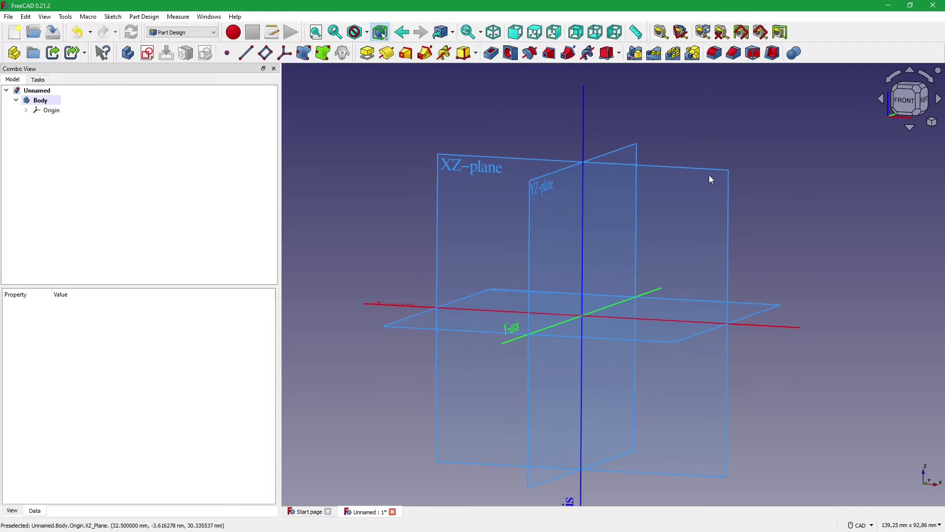
click(709, 170)
middle_drag(710, 170, 829, 223)
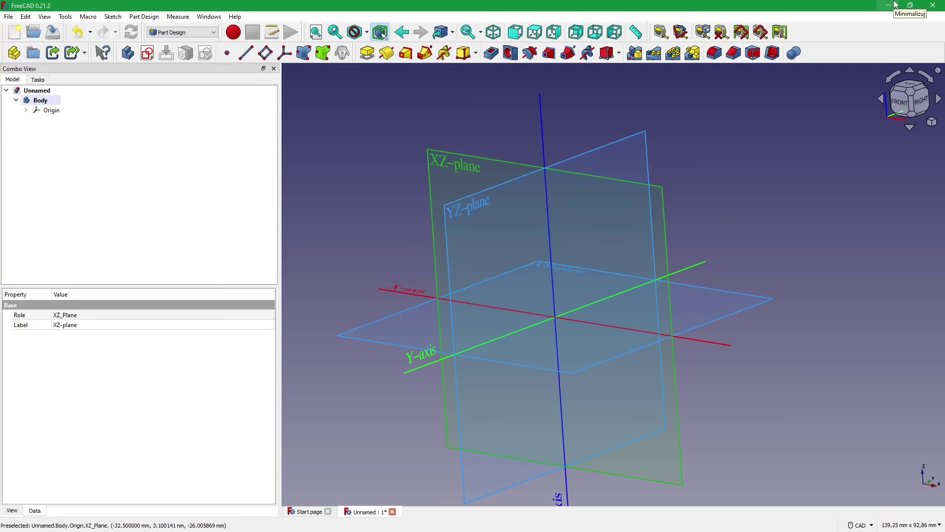
click(895, 4)
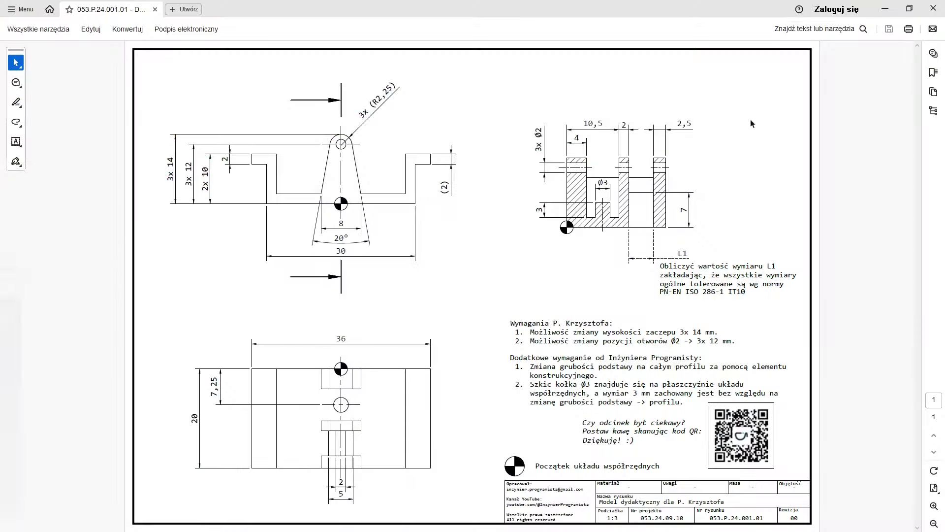
drag(195, 411, 205, 462)
click(211, 450)
key(alt+Tab)
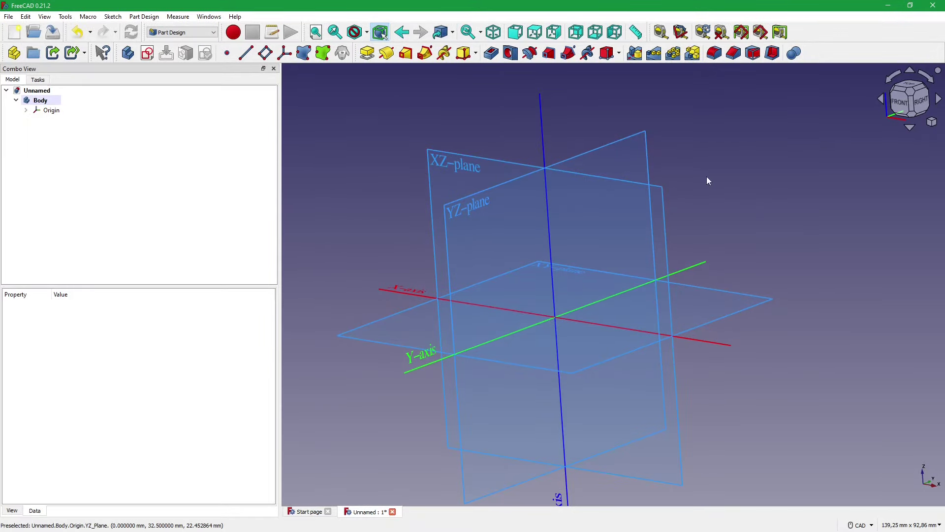
mouse_move(707, 176)
middle_down()
mouse_move(669, 205)
mouse_move(882, 384)
mouse_move(937, 495)
mouse_move(684, 326)
mouse_move(619, 218)
mouse_move(728, 305)
middle_up()
click(625, 223)
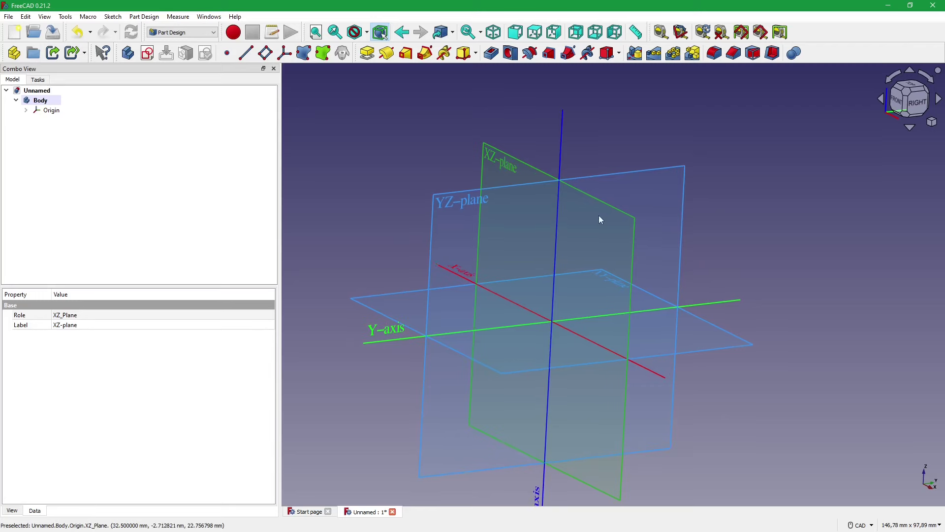
middle_drag(673, 152, 762, 111)
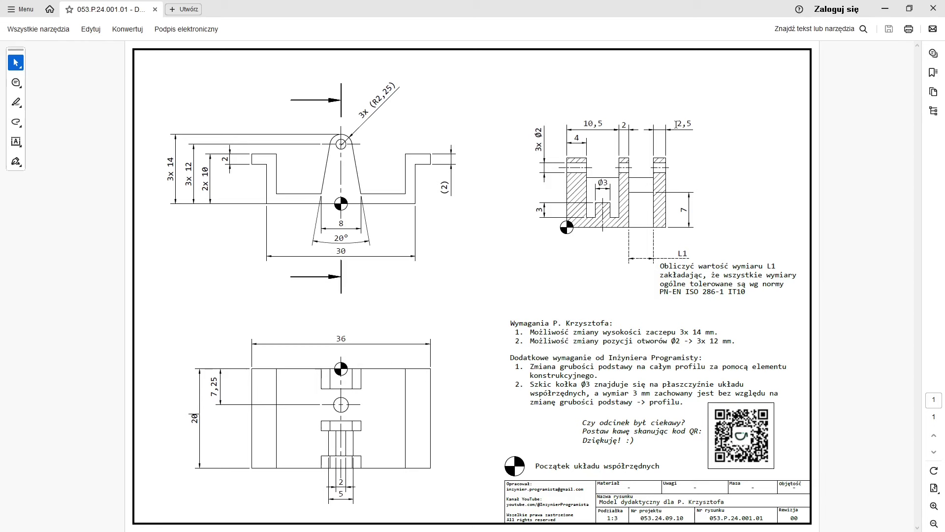
- Highlight the 2,5 dimension on the drawing, minimize Acrobat, and select FreeCAD's XZ-plane
drag(676, 124, 695, 124)
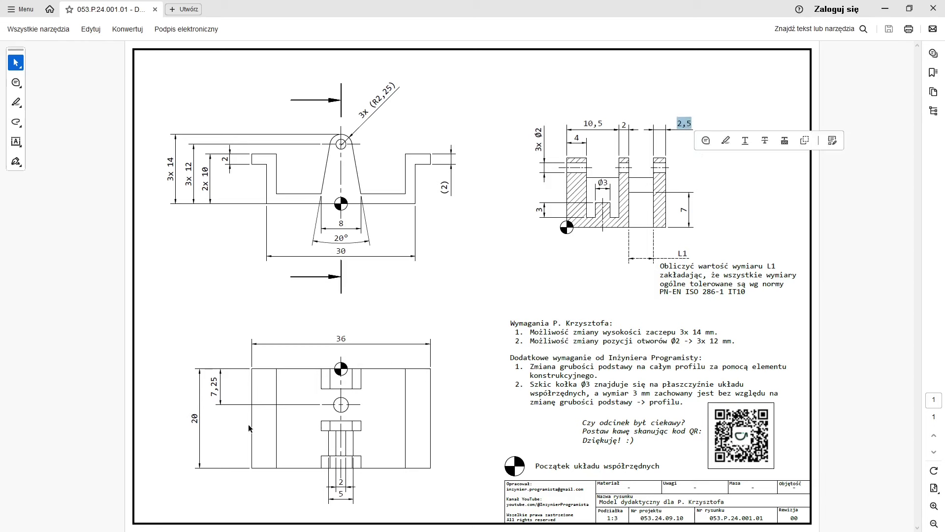
click(498, 351)
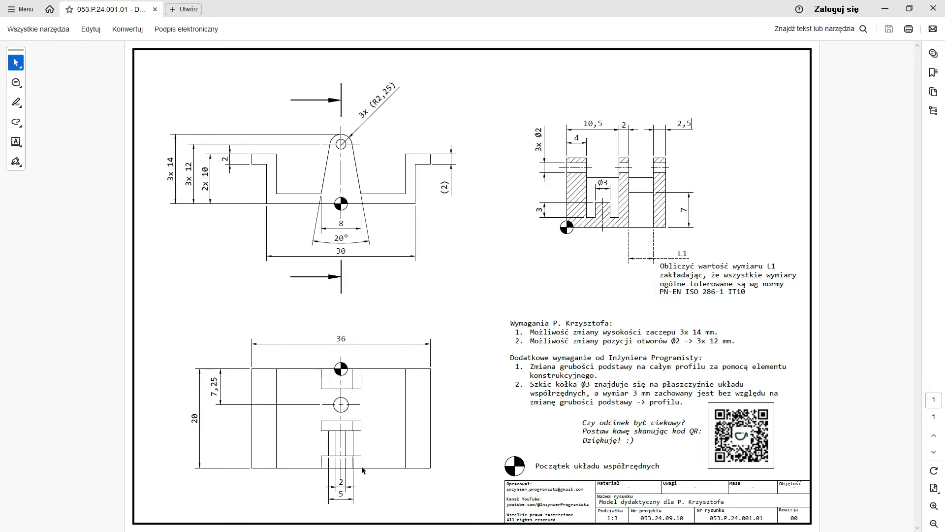
click(885, 8)
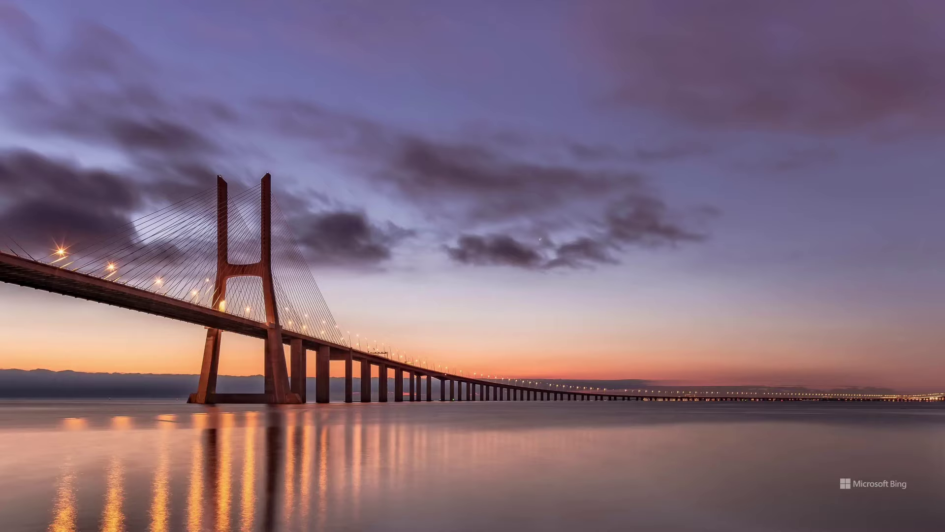
key(alt+Tab)
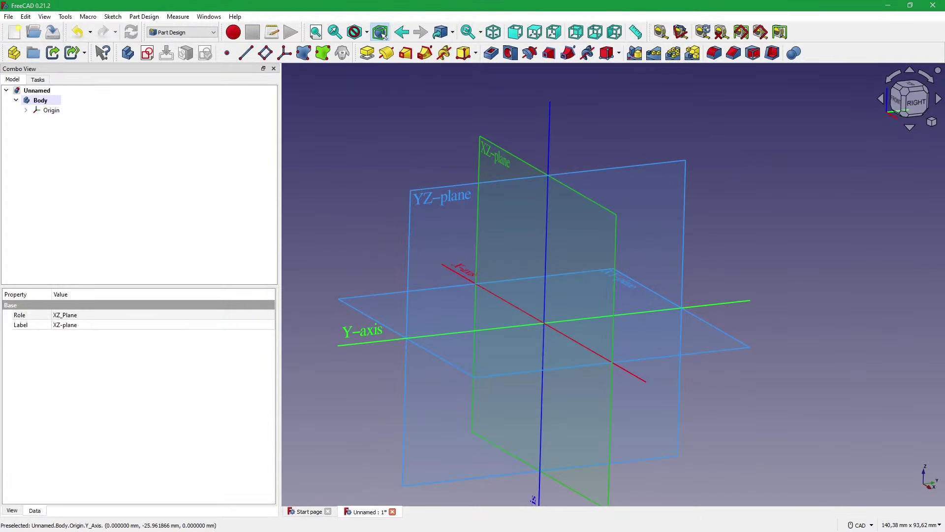
key(alt+Tab)
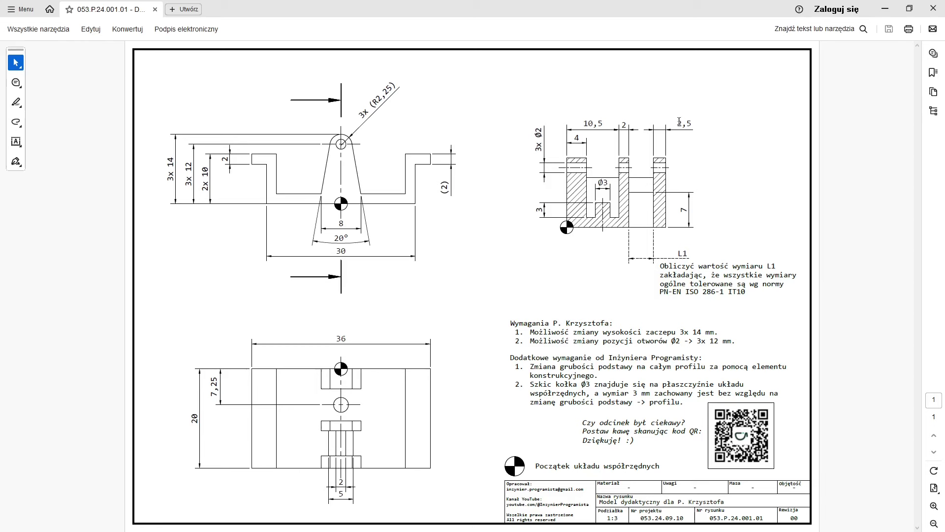
drag(679, 121, 693, 124)
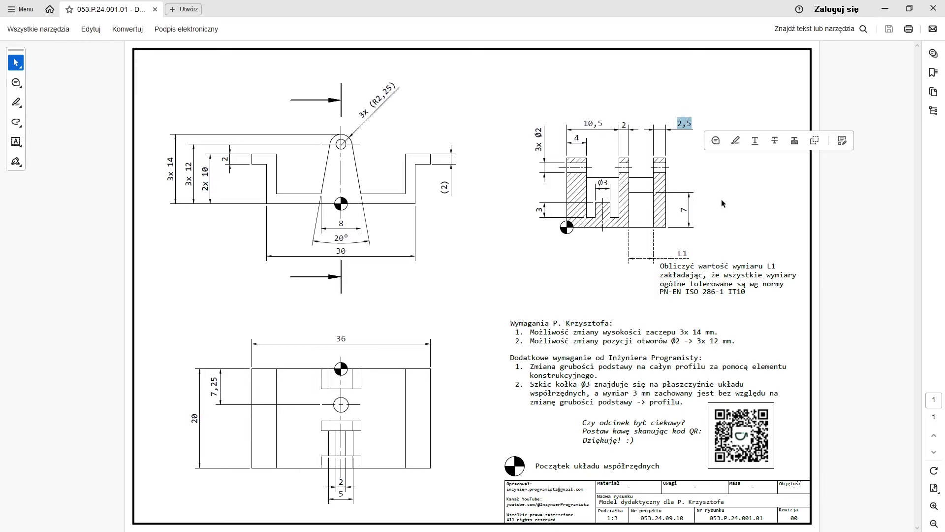
click(885, 8)
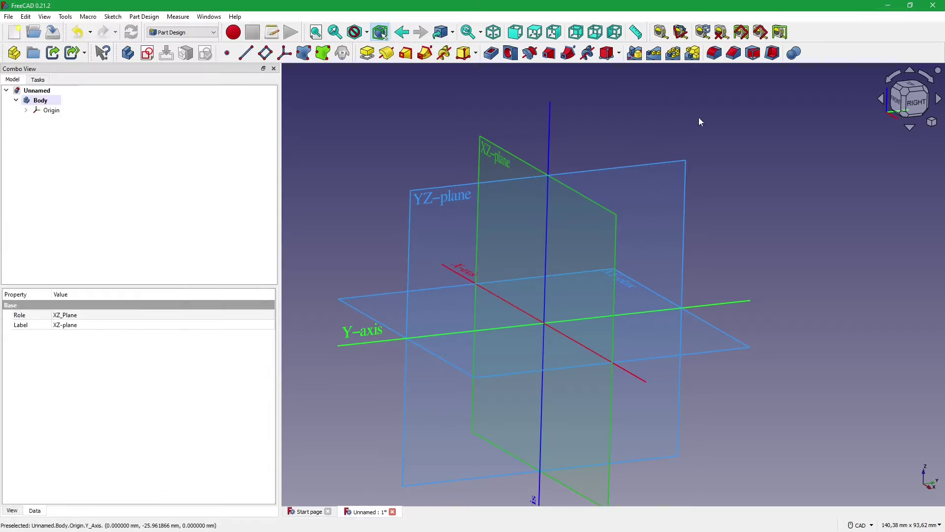
click(655, 106)
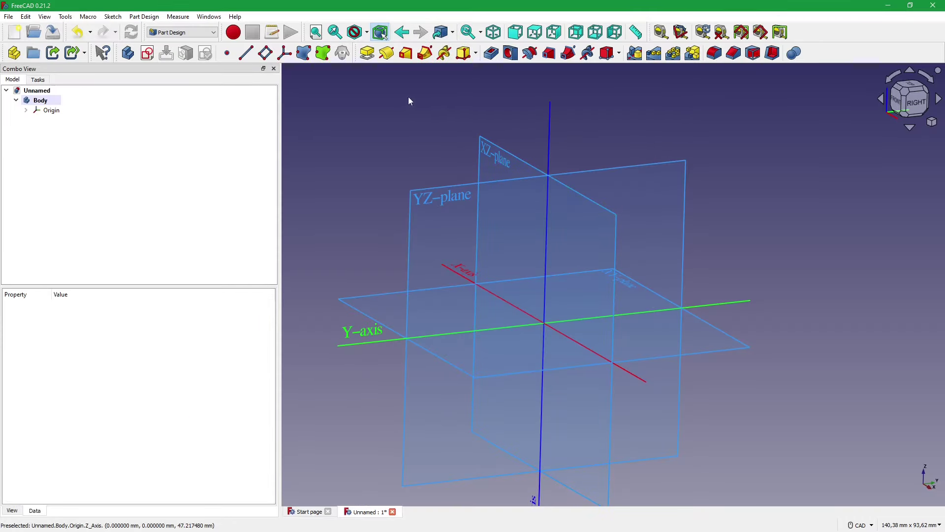
click(489, 147)
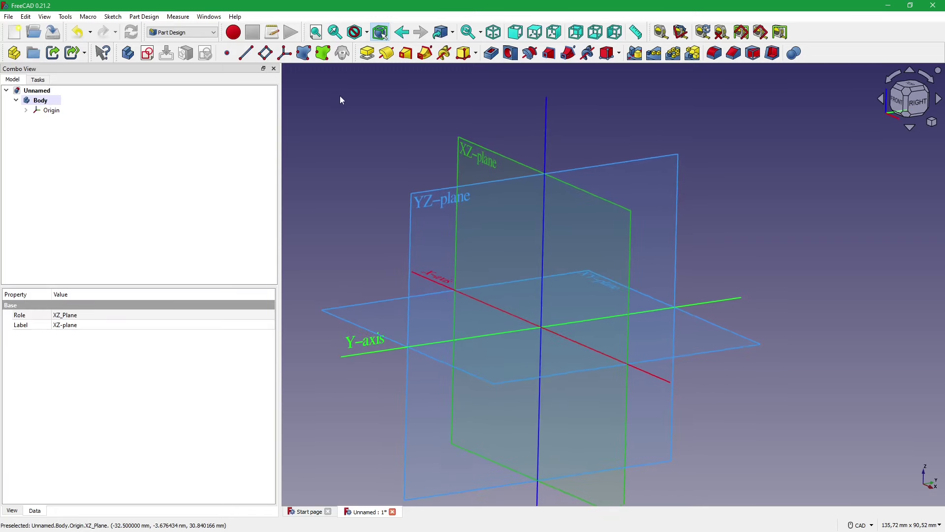
click(265, 53)
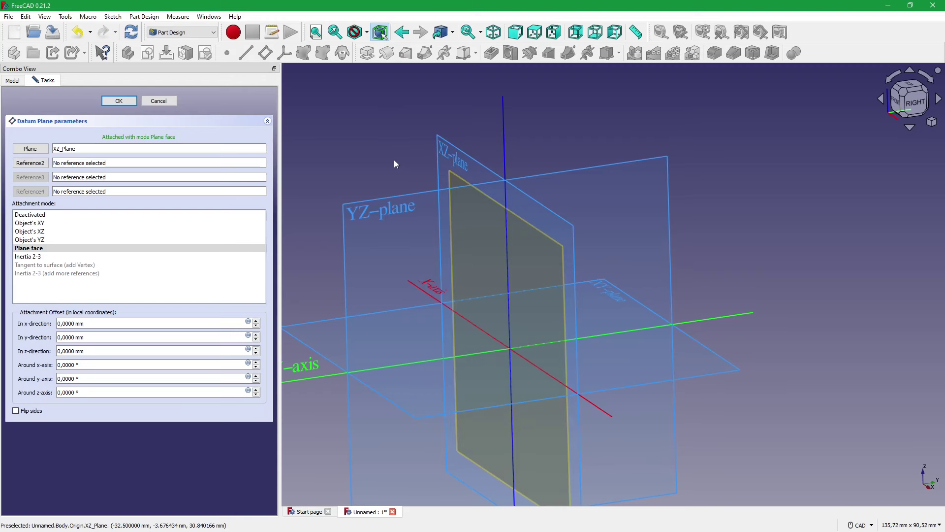
triple_click(69, 350)
text(20)
key(Return)
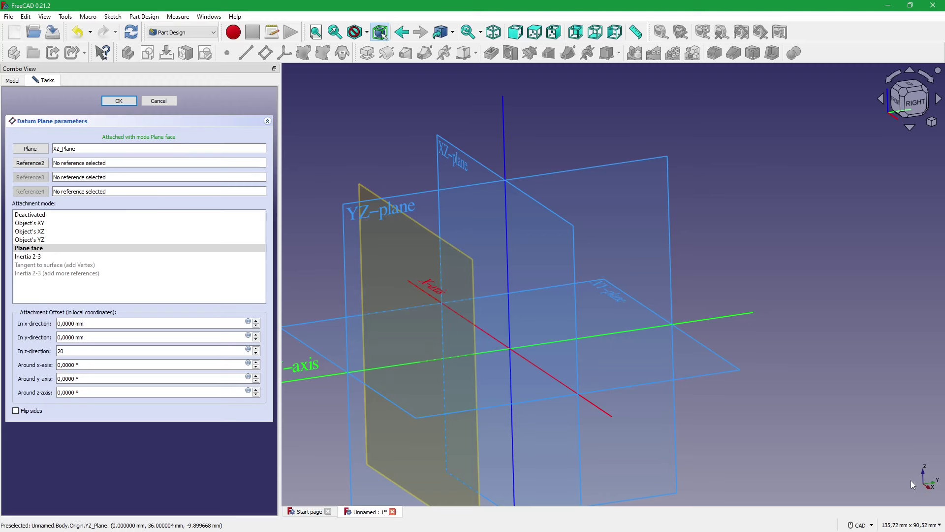
scroll(616, 281, down, 1)
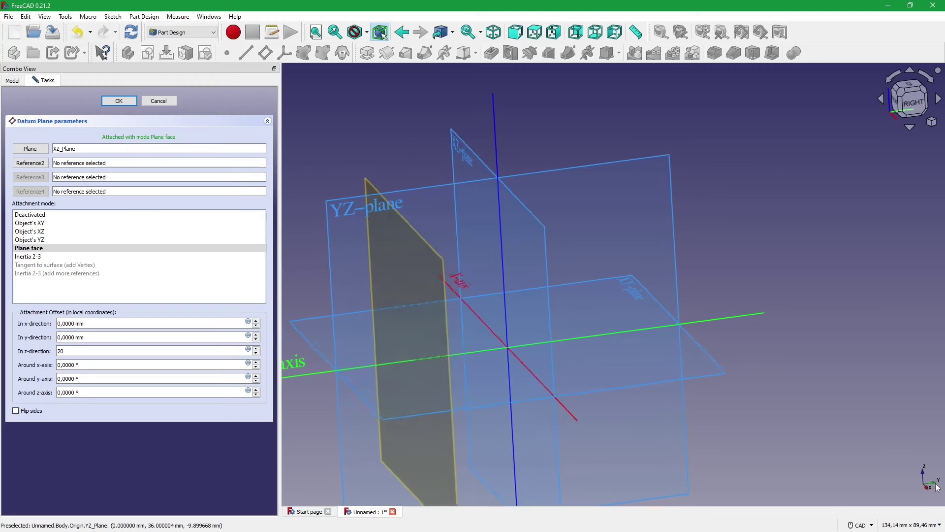
scroll(615, 281, down, 1)
scroll(616, 281, down, 1)
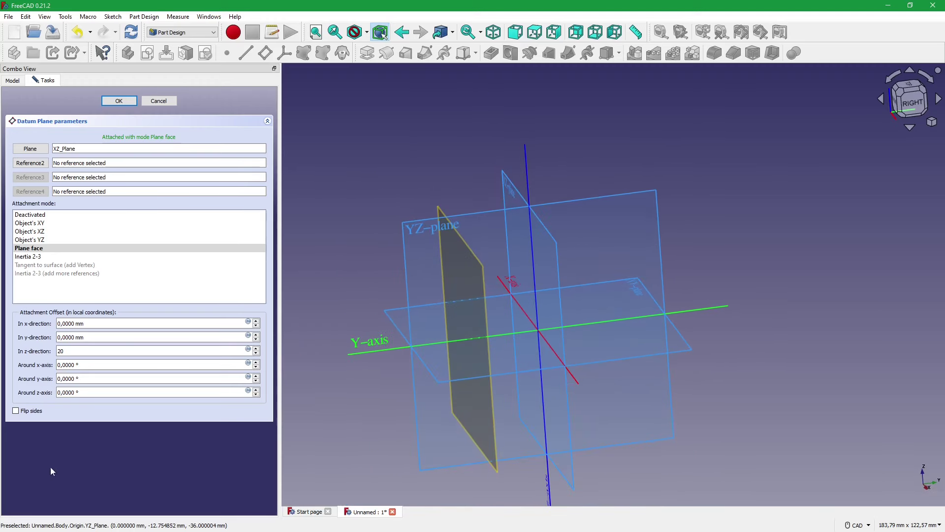
click(36, 416)
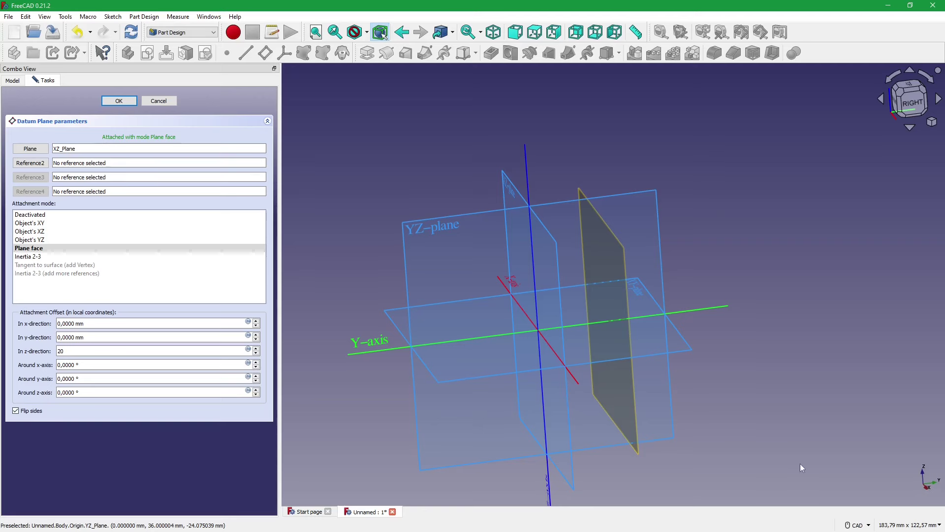
click(159, 101)
mouse_move(477, 211)
middle_down()
mouse_move(594, 280)
mouse_move(640, 207)
mouse_move(633, 193)
mouse_move(642, 213)
mouse_move(743, 270)
mouse_move(622, 296)
mouse_move(741, 325)
mouse_move(665, 307)
mouse_move(472, 141)
middle_up()
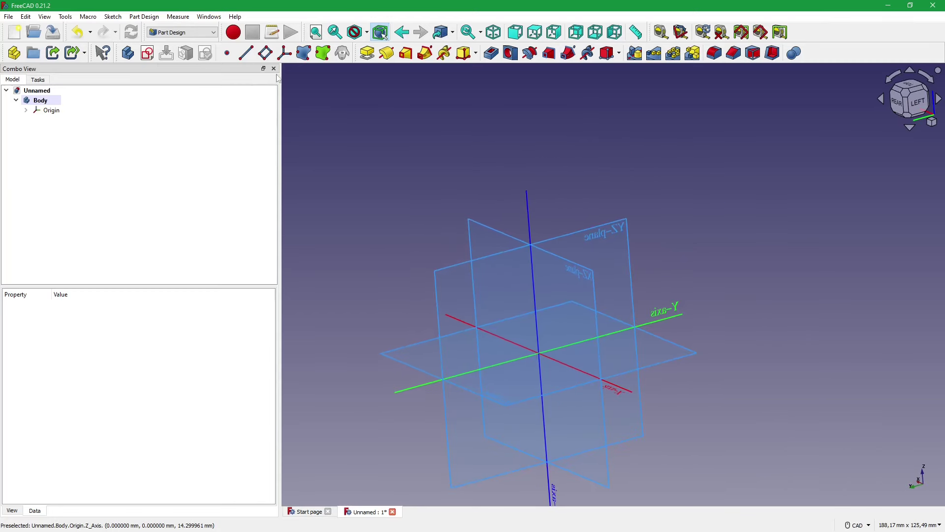
- Create a datum plane on the XZ-plane offset 20 mm in z with sides flipped
click(487, 235)
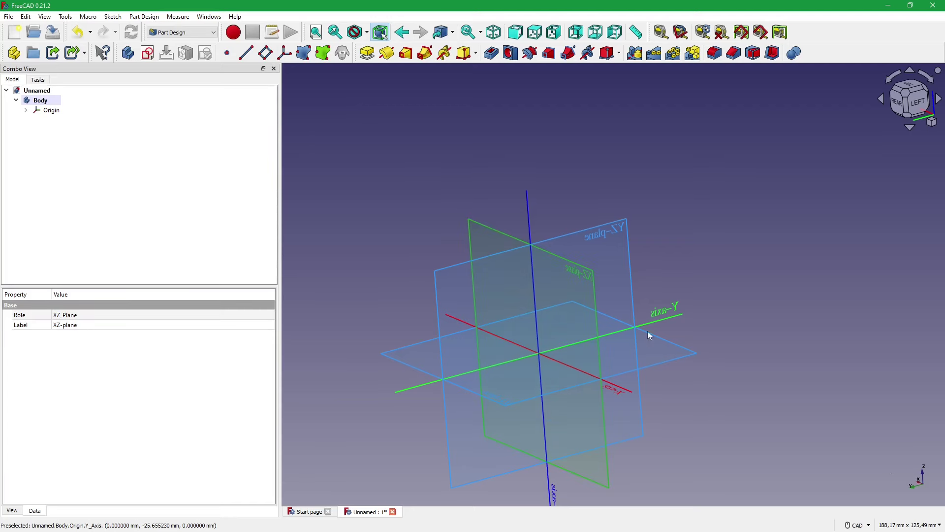
click(269, 58)
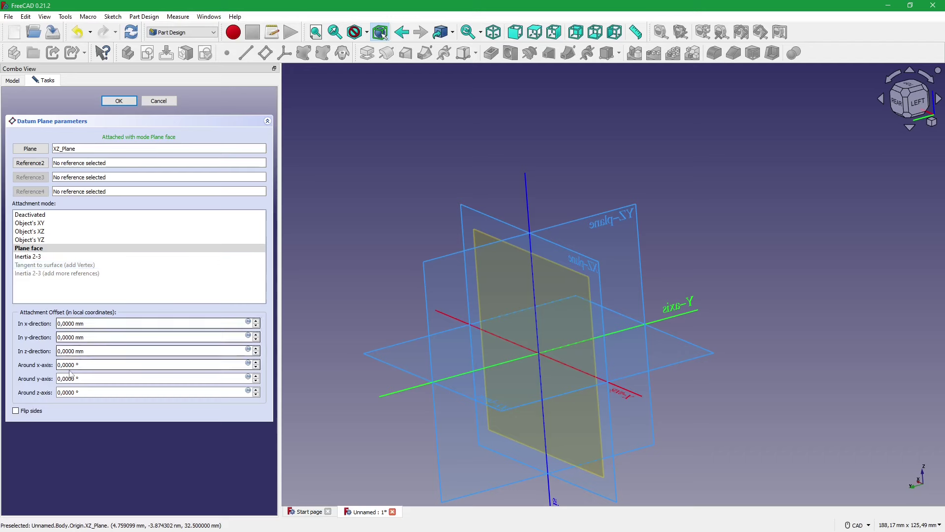
text(20)
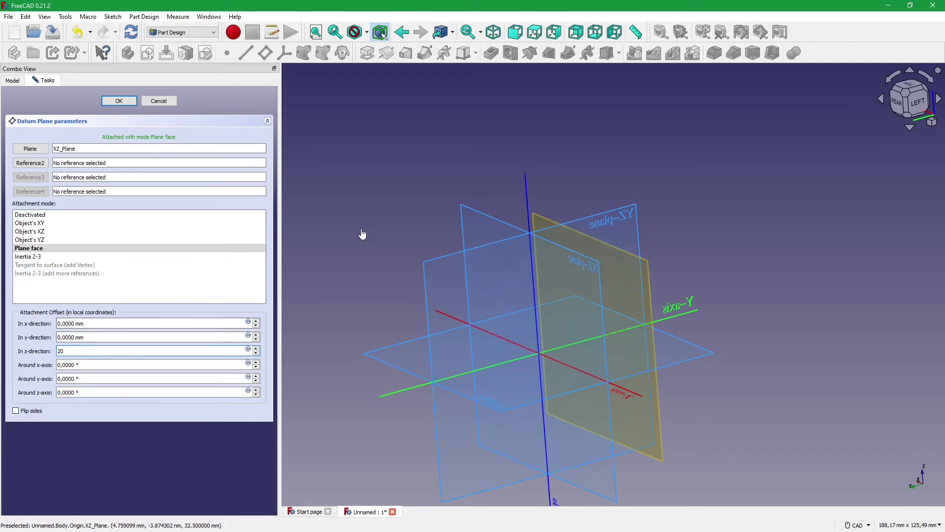
mouse_move(800, 332)
middle_down()
mouse_move(586, 290)
mouse_move(424, 335)
mouse_move(148, 136)
middle_up()
click(35, 412)
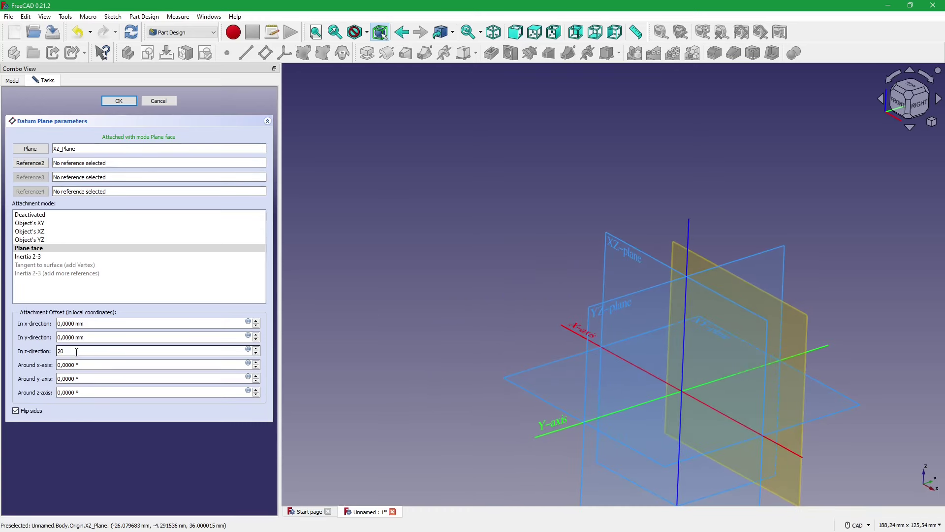
double_click(60, 350)
middle_drag(716, 357, 344, 246)
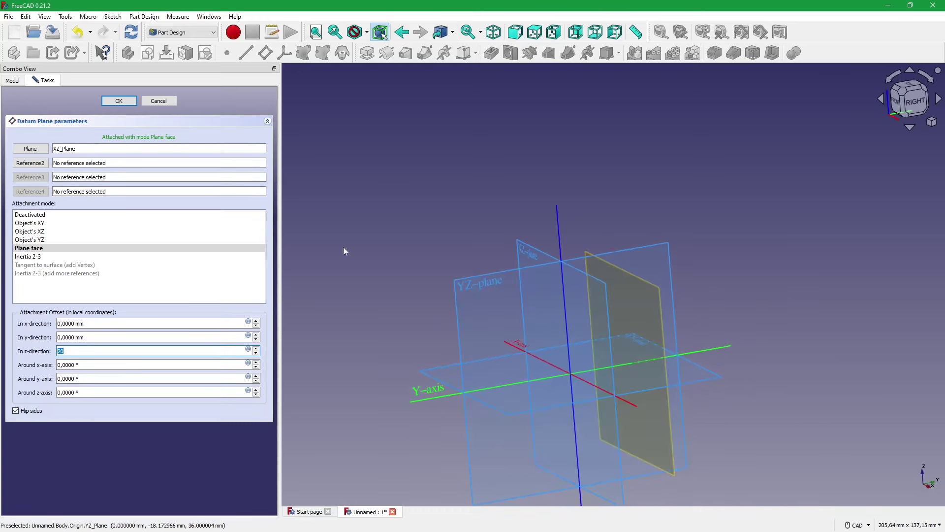
click(105, 101)
mouse_move(482, 229)
middle_down()
mouse_move(664, 267)
mouse_move(595, 281)
middle_up()
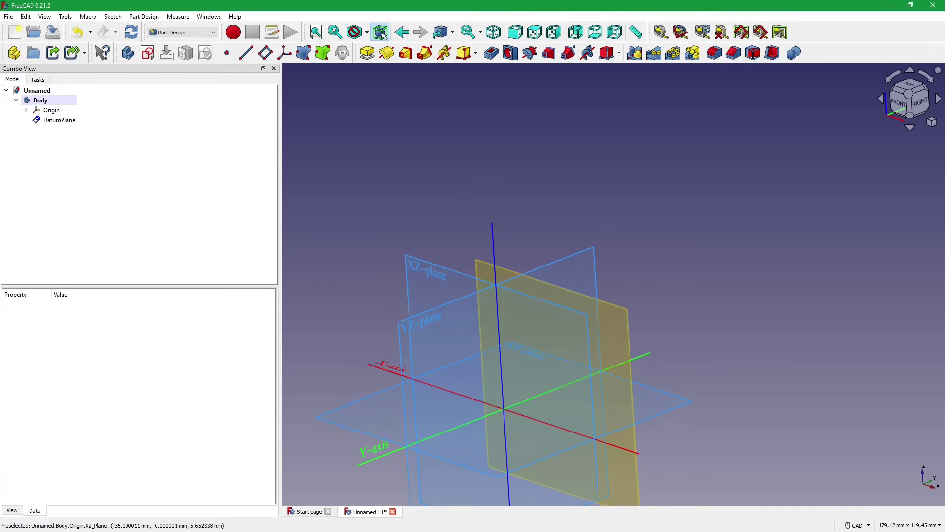
key(alt+Tab)
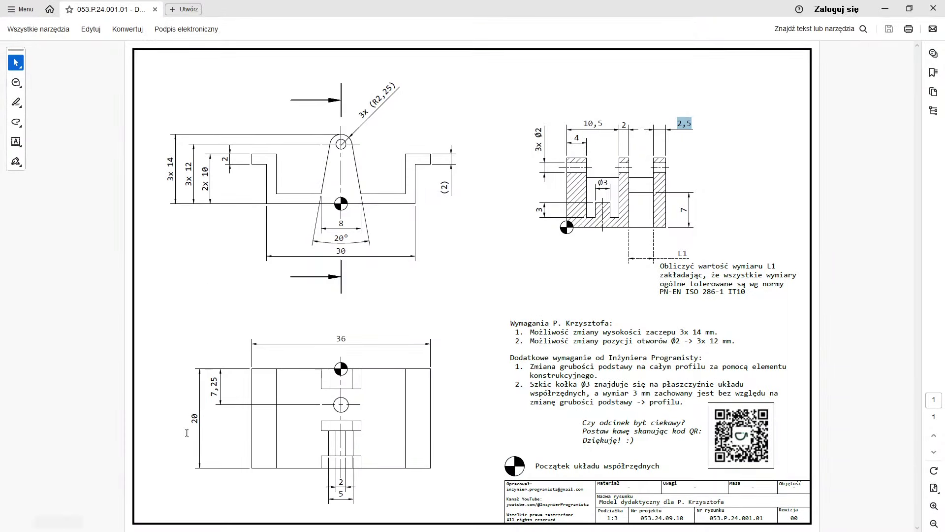
- Review the 10,5 and 2 dimensions on the drawing, then minimize Acrobat back to FreeCAD
click(347, 410)
drag(573, 127, 624, 127)
click(686, 125)
right_click(245, 453)
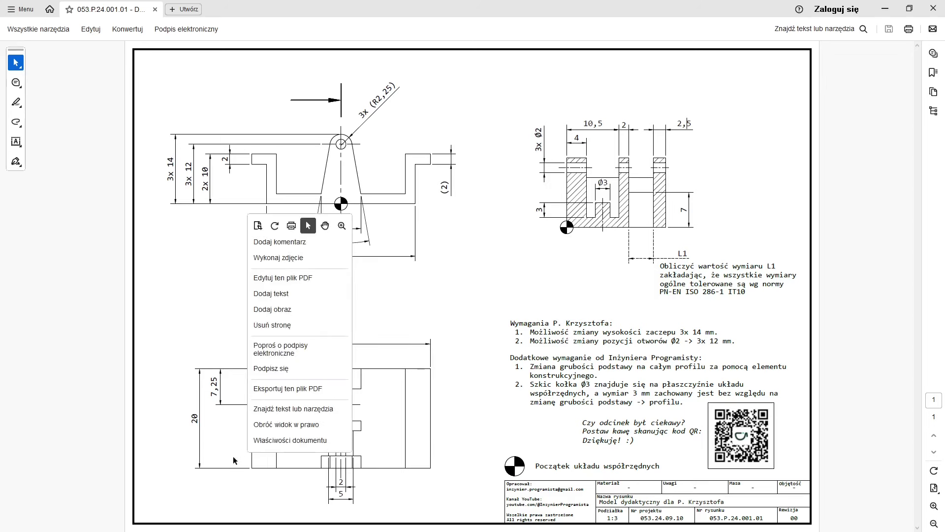
click(236, 456)
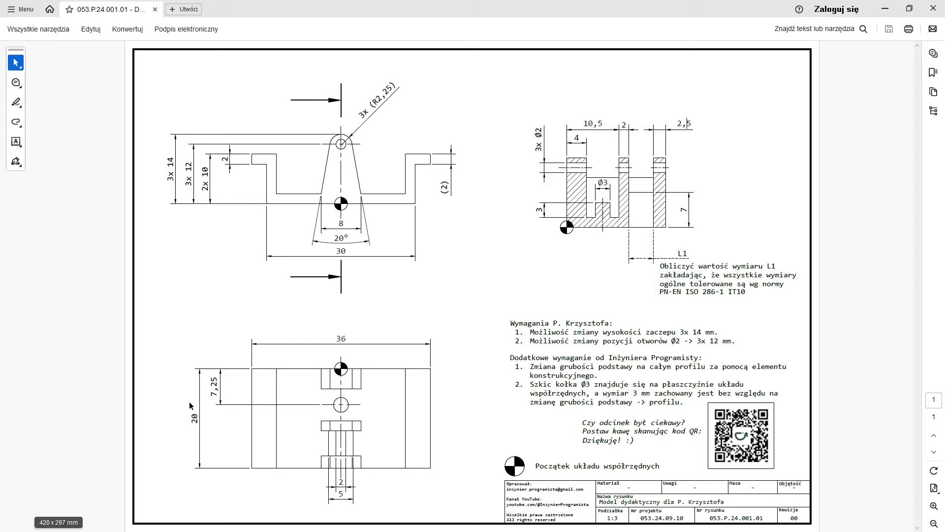
click(884, 8)
click(63, 121)
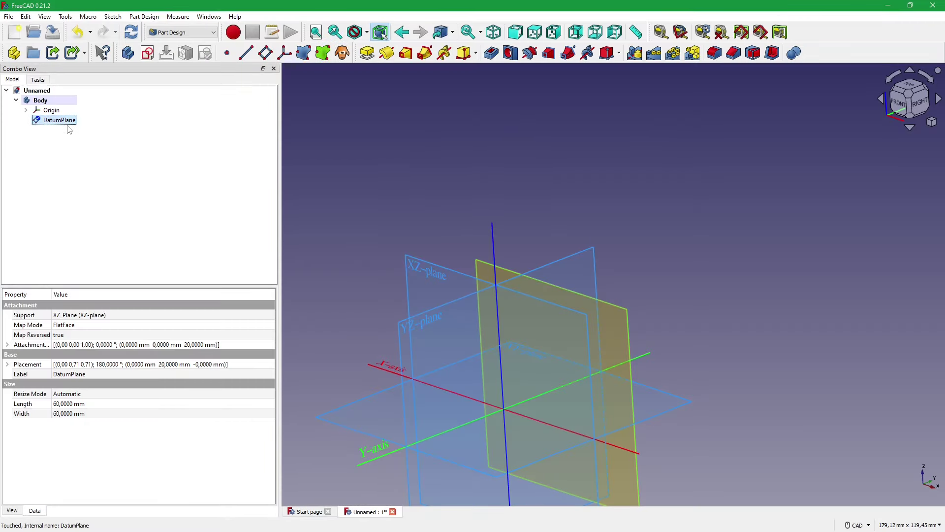
- Rename the existing datum plane to 'Głębokość modelu' and orbit to review the planes
middle_drag(345, 222, 291, 202)
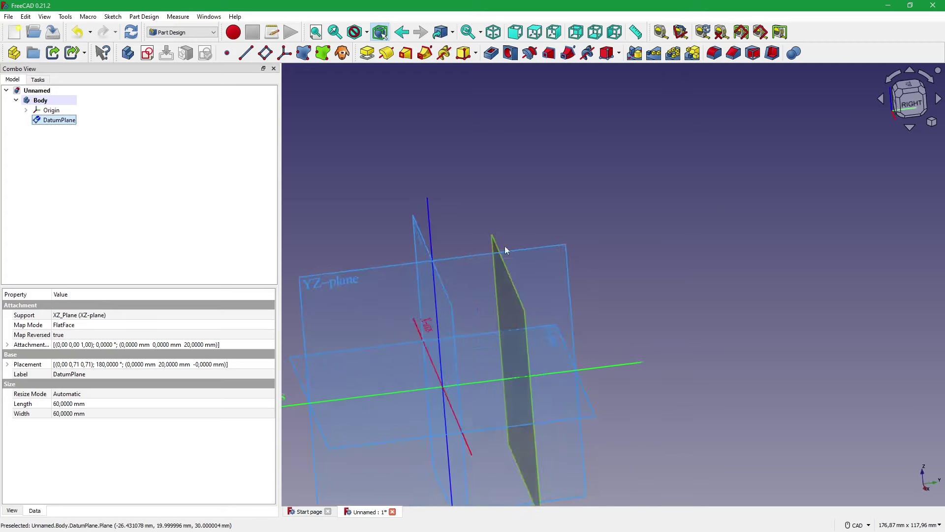
click(73, 121)
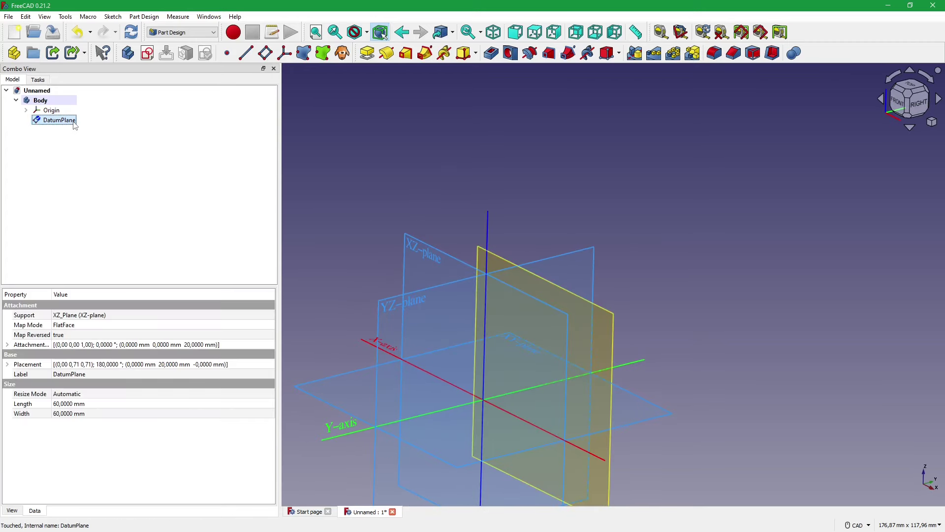
click(74, 122)
text(Głębo)
text(kość mode)
text(lu)
key(Return)
click(578, 112)
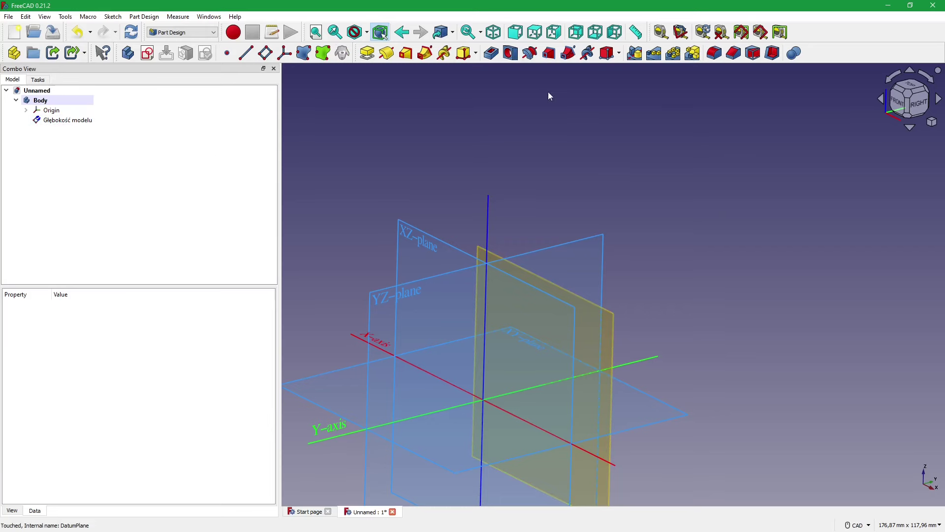
mouse_move(577, 144)
middle_down()
mouse_move(686, 202)
mouse_move(905, 470)
mouse_move(864, 465)
mouse_move(681, 342)
mouse_move(569, 246)
mouse_move(634, 228)
mouse_move(645, 288)
mouse_move(624, 300)
middle_up()
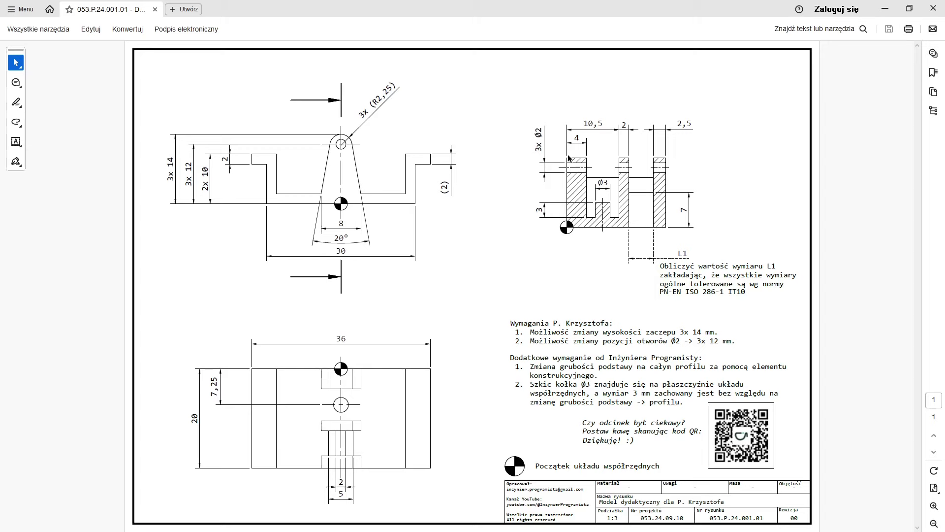
- Create a datum plane on the XZ plane offset 4 mm in z
double_click(577, 140)
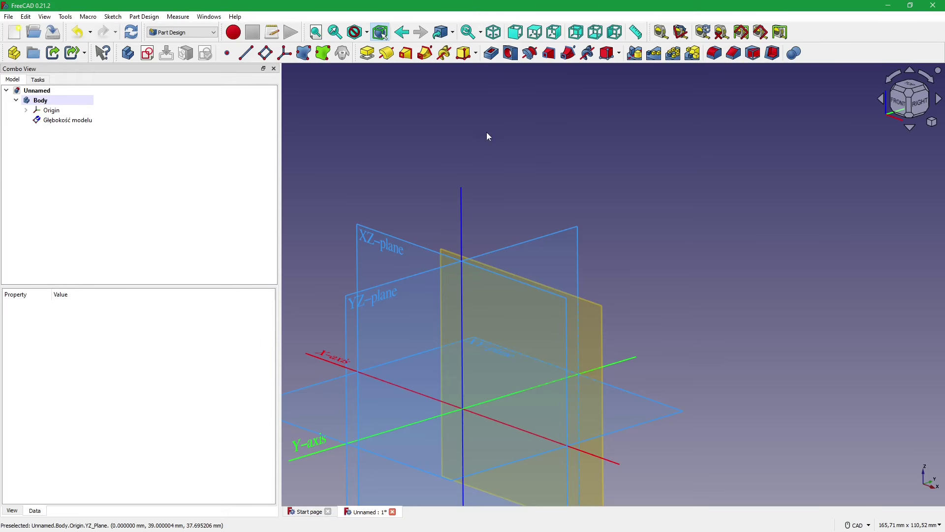
mouse_move(487, 133)
middle_down()
mouse_move(456, 197)
mouse_move(383, 214)
middle_up()
click(381, 214)
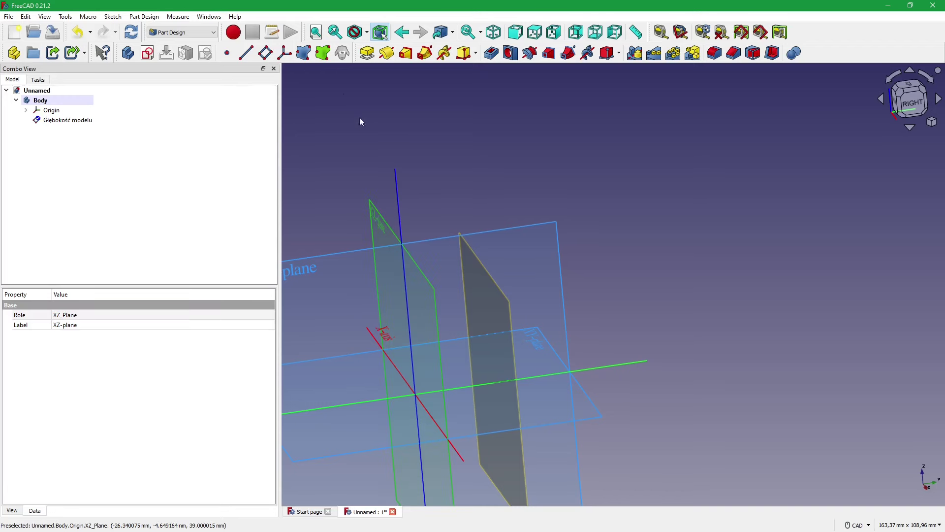
click(265, 52)
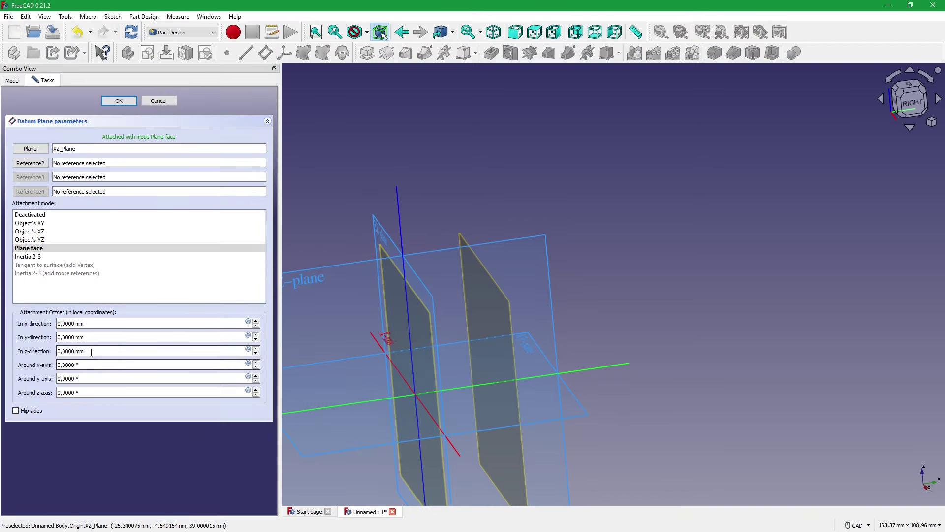
drag(152, 351, 29, 348)
text(4)
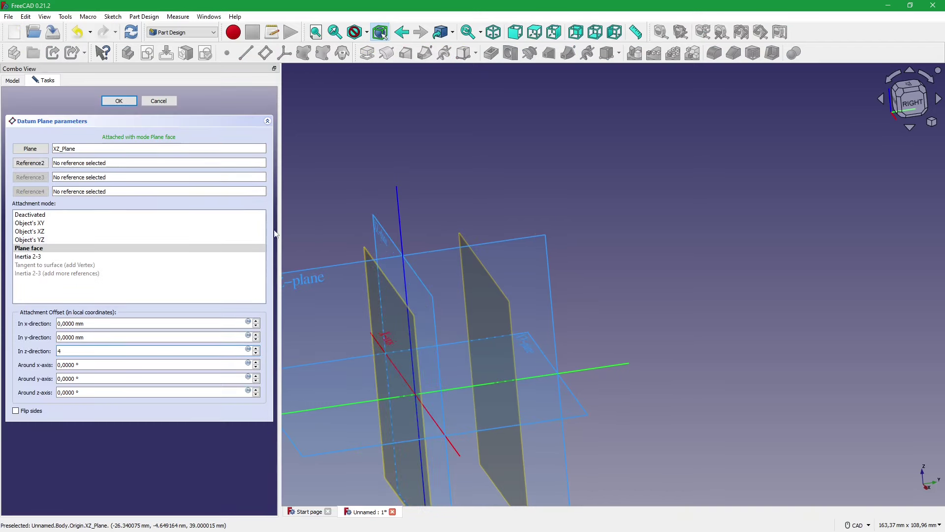
click(119, 101)
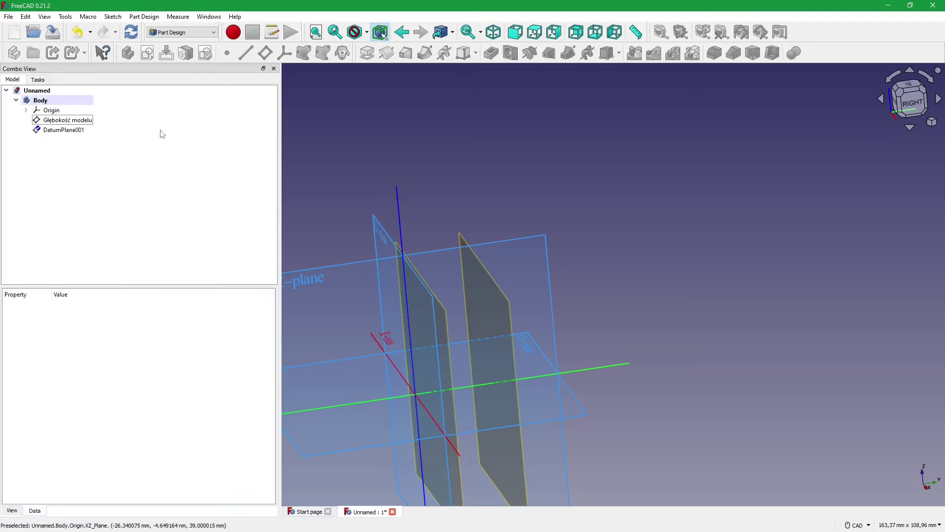
- Rename the new datum plane to 'Zaczep nr 1 -> 4 mm'
click(63, 130)
key(F2)
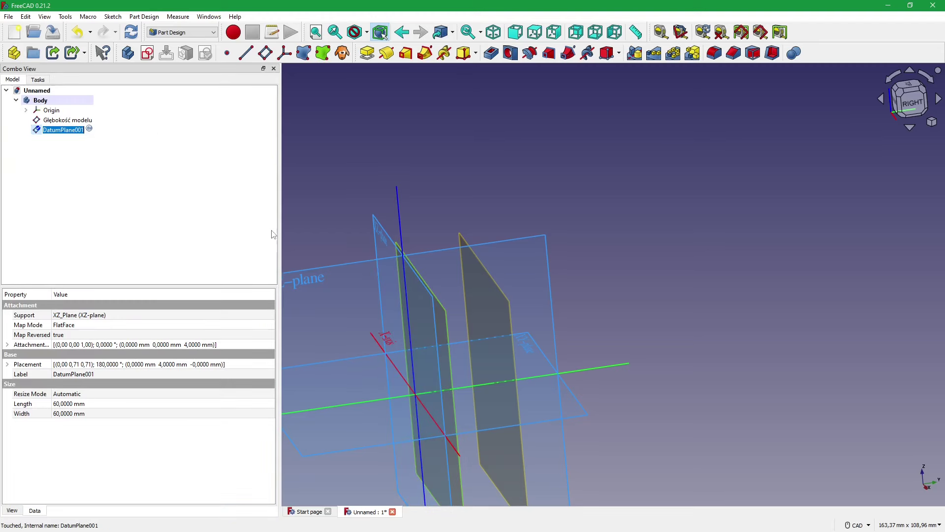
text(Zaczep nr 1)
text( -)
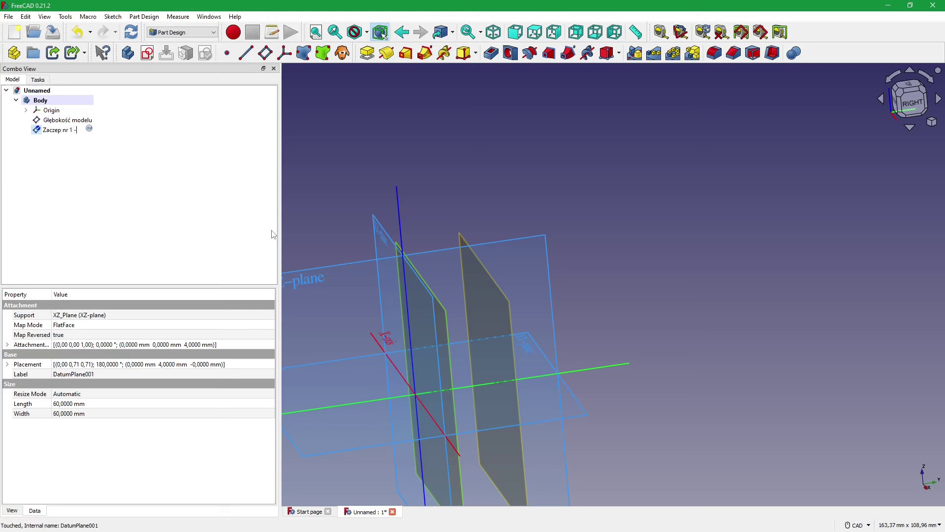
text( 4)
text( mm)
key(Return)
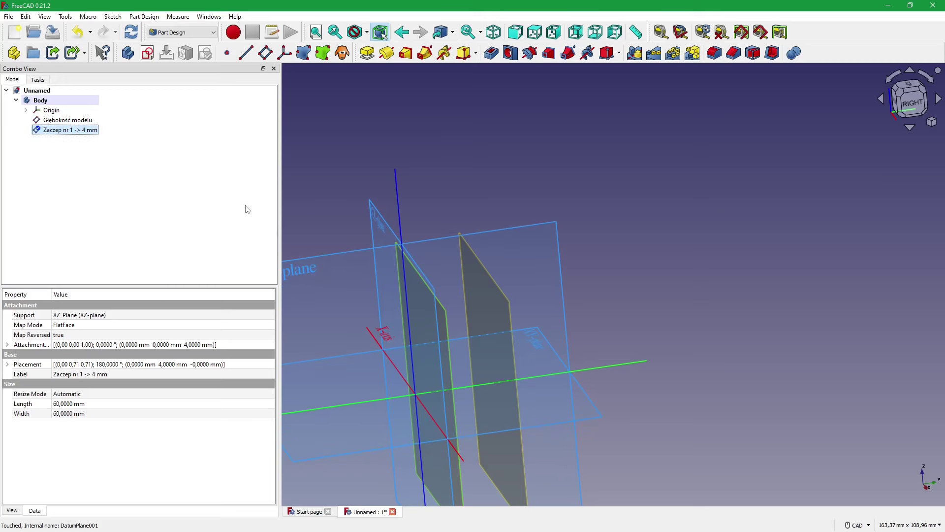
click(214, 199)
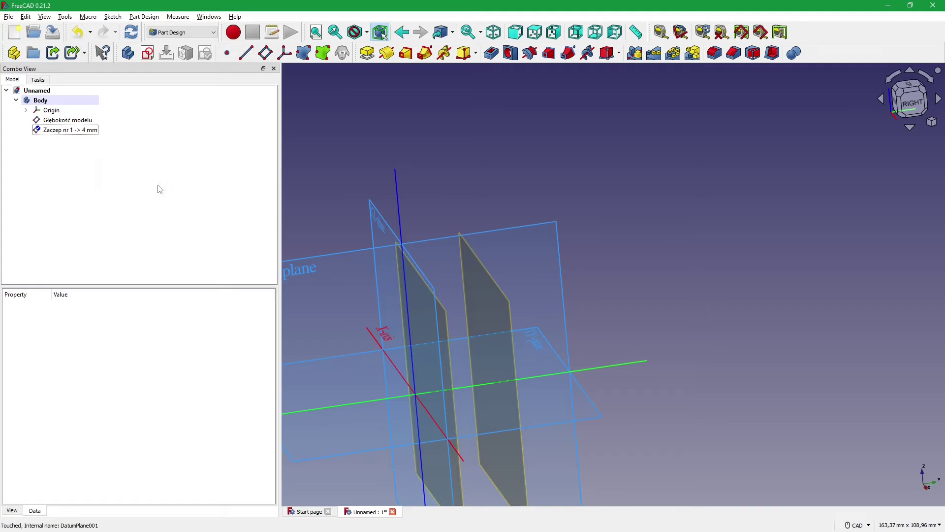
key(alt+Tab)
- Highlight the 10,5 dimension in the PDF, then start a datum plane on the XZ plane
click(622, 179)
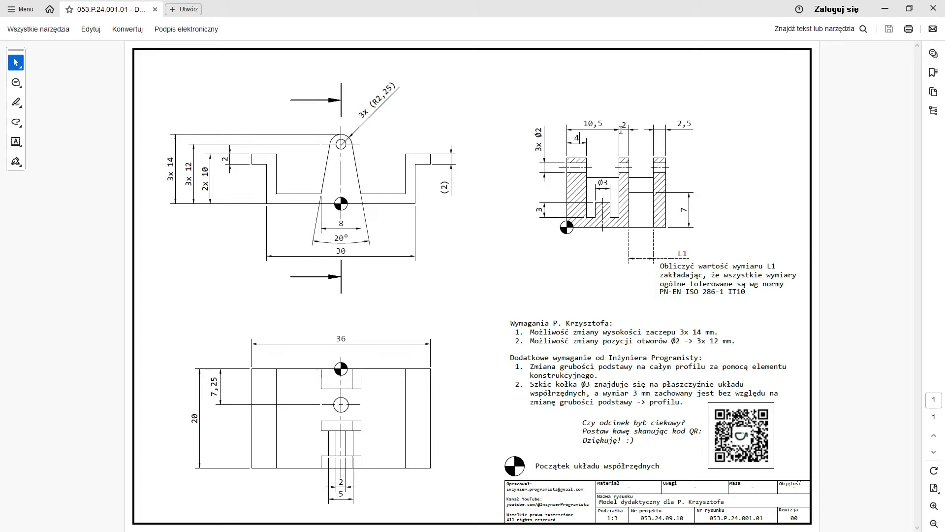
drag(581, 124, 603, 124)
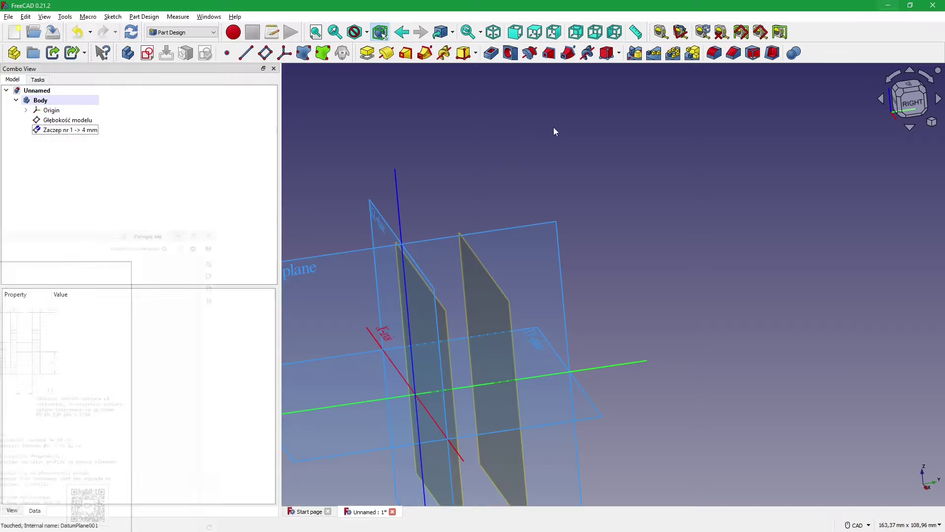
click(885, 8)
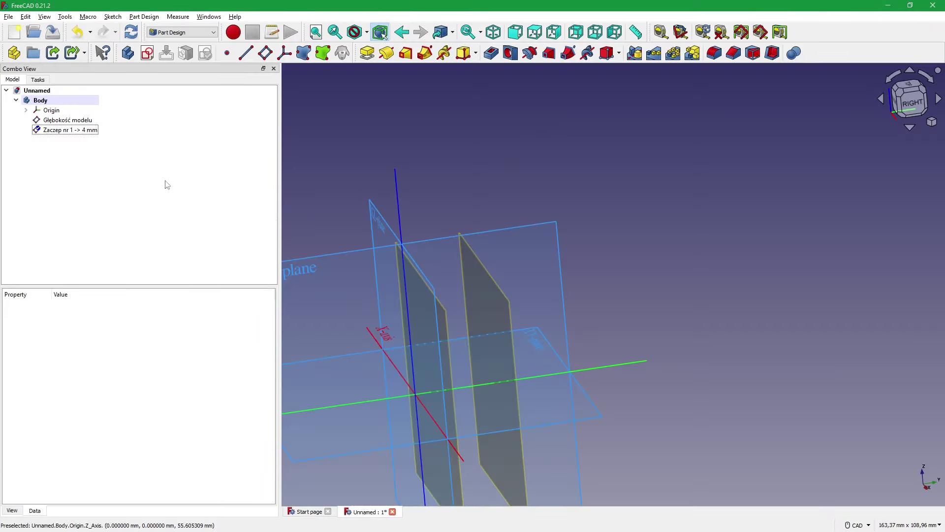
click(382, 222)
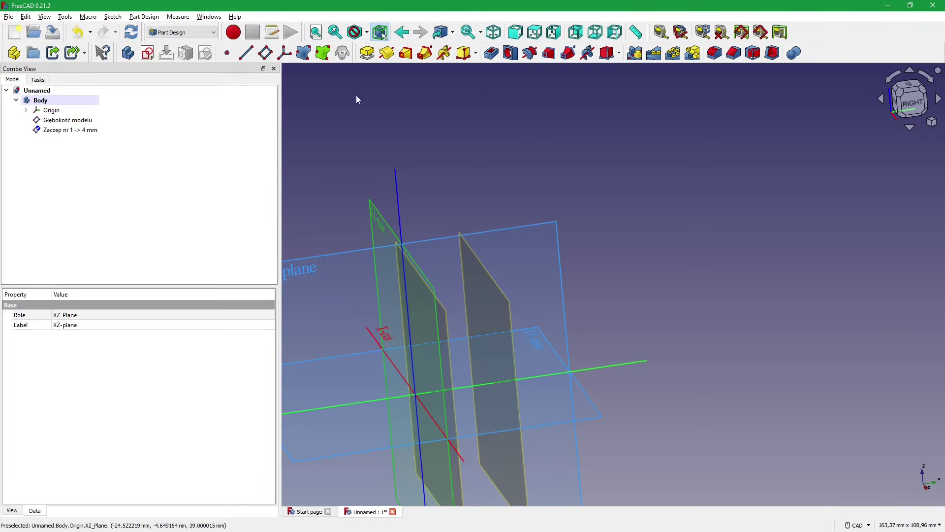
click(265, 53)
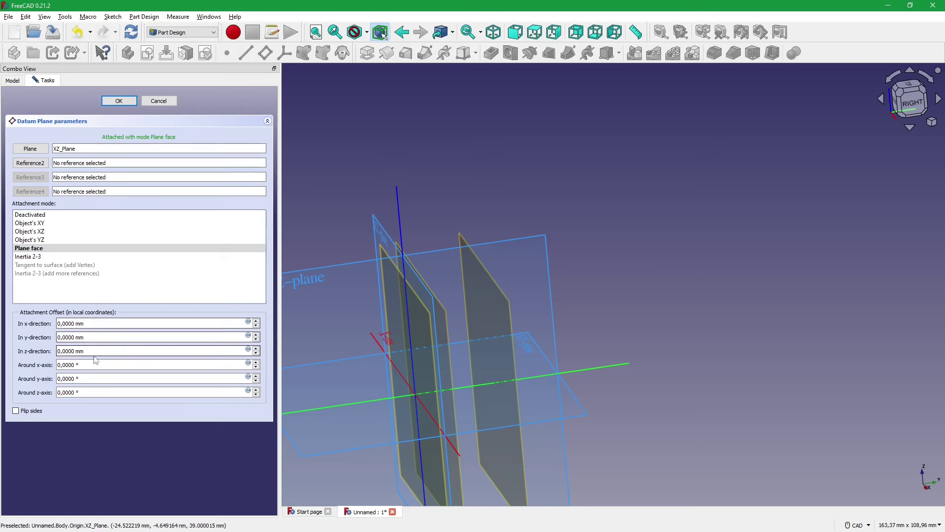
- Set the new plane's z offset to 10,5 mm with sides flipped
drag(91, 351, 4, 340)
text(10,5)
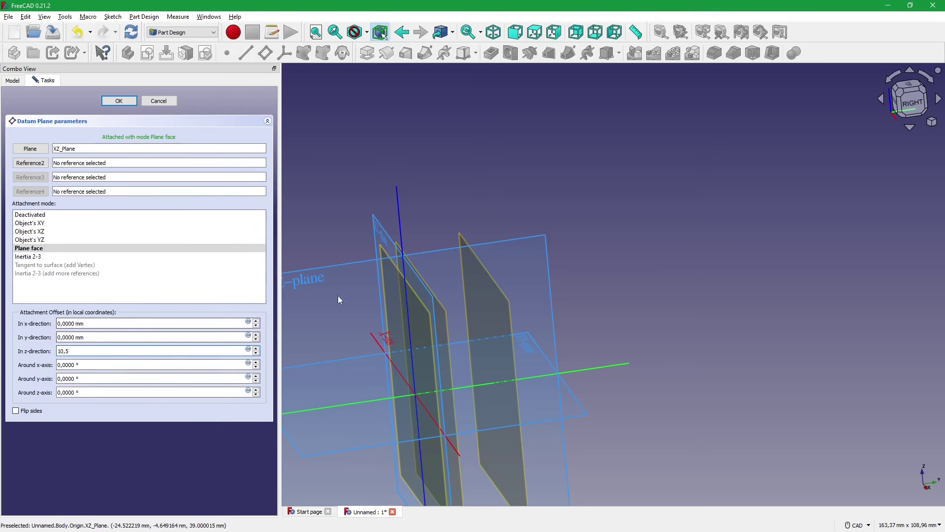
click(27, 411)
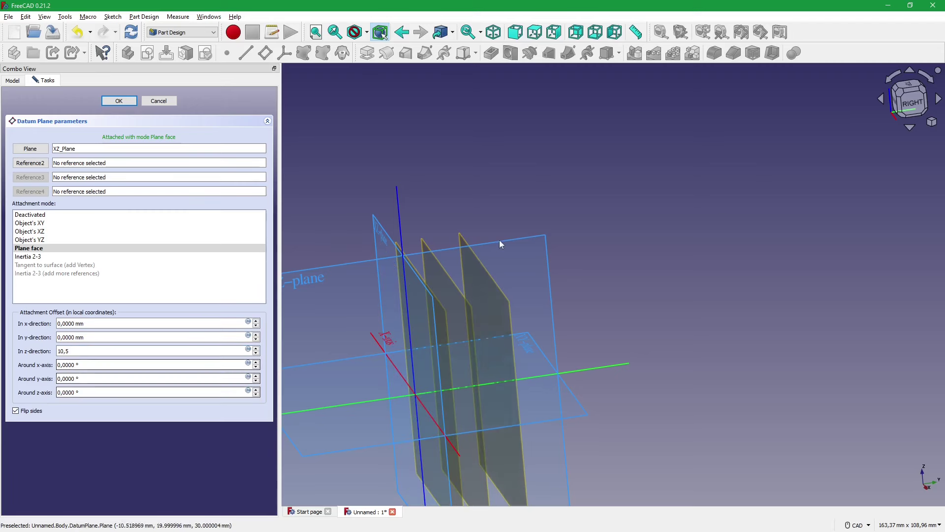
click(118, 101)
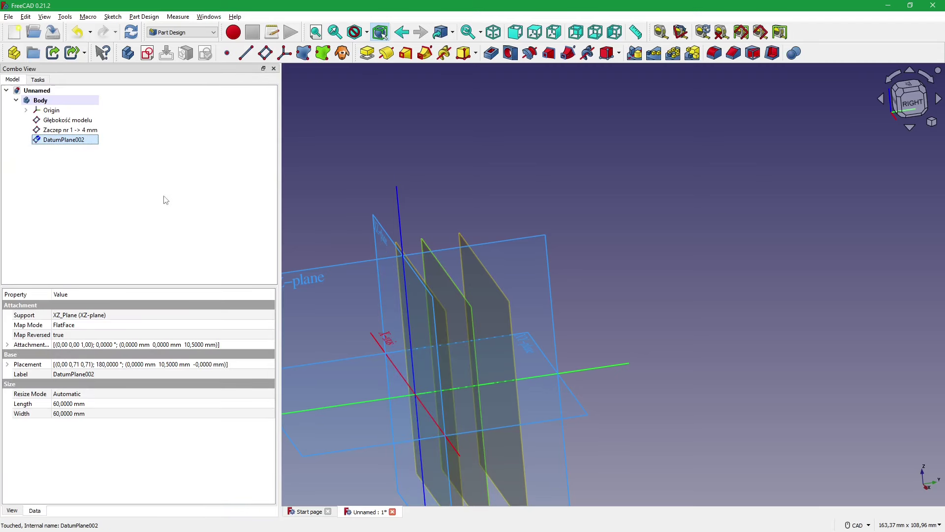
- Rename the plane to 'Odsunięcie 10,5 mm' and bring the PDF drawing forward
key(F2)
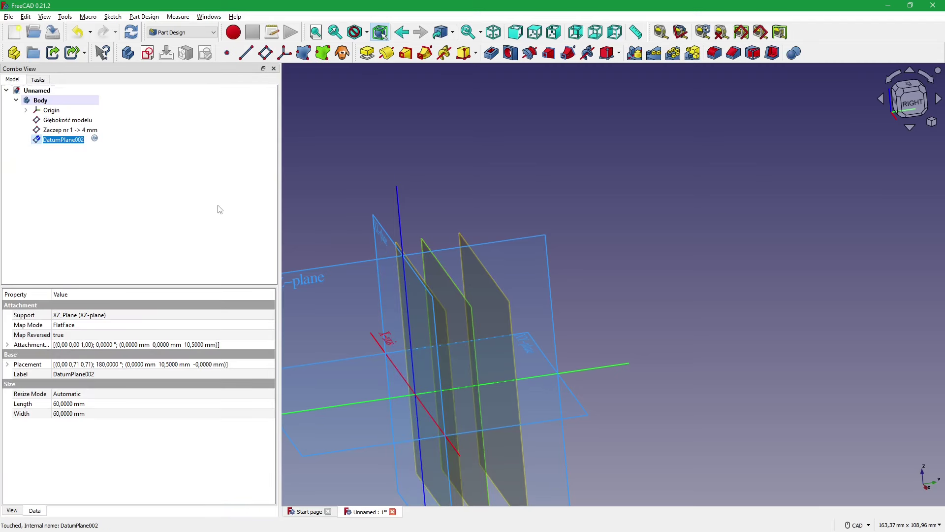
text(Odsunięcie)
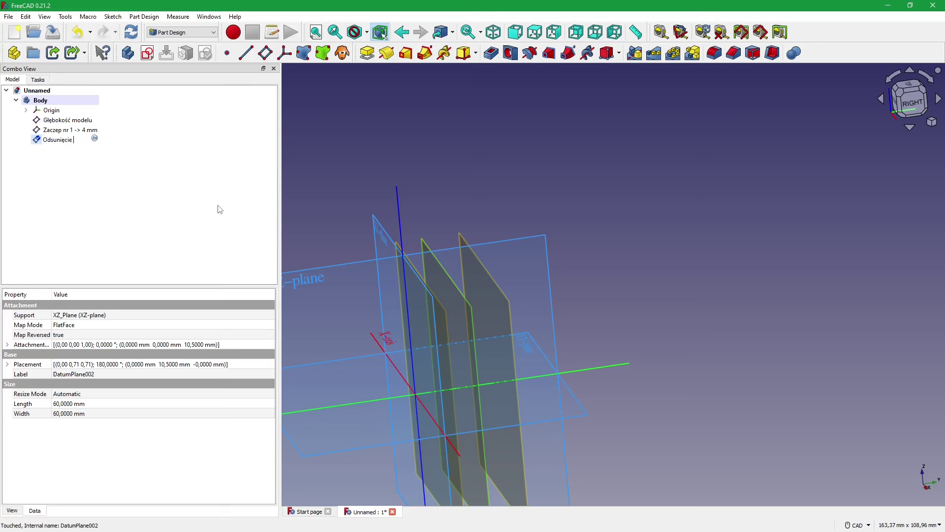
text( mm)
key(Return)
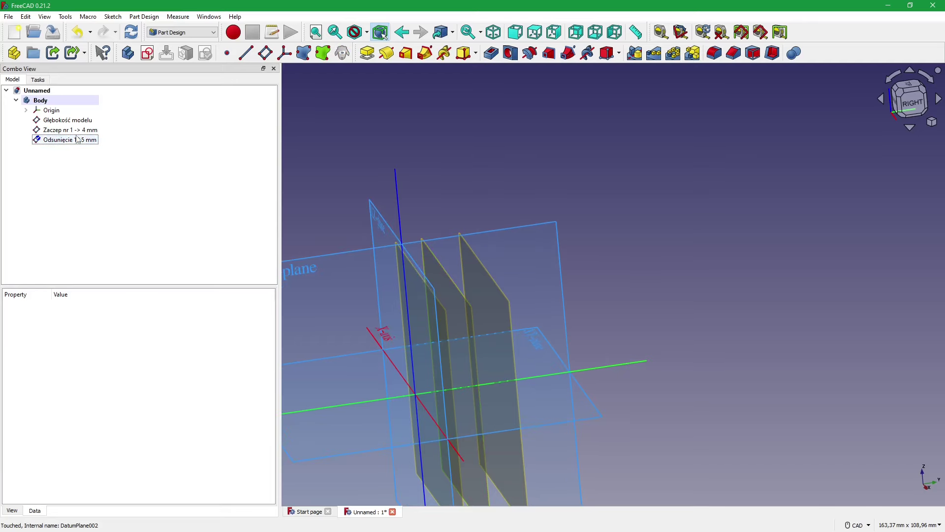
key(alt+Tab)
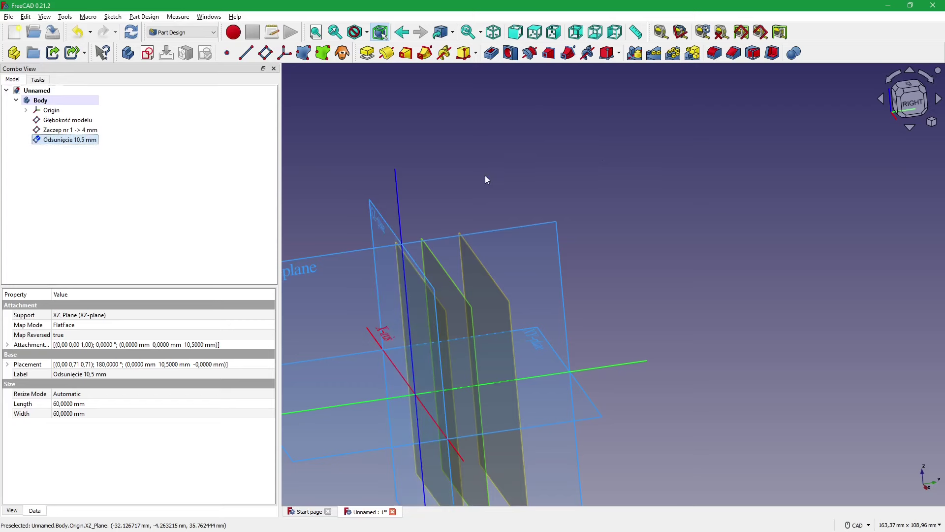
- Create a datum plane attached to 'Odsunięcie 10,5 mm' with a 2 mm z offset
click(84, 150)
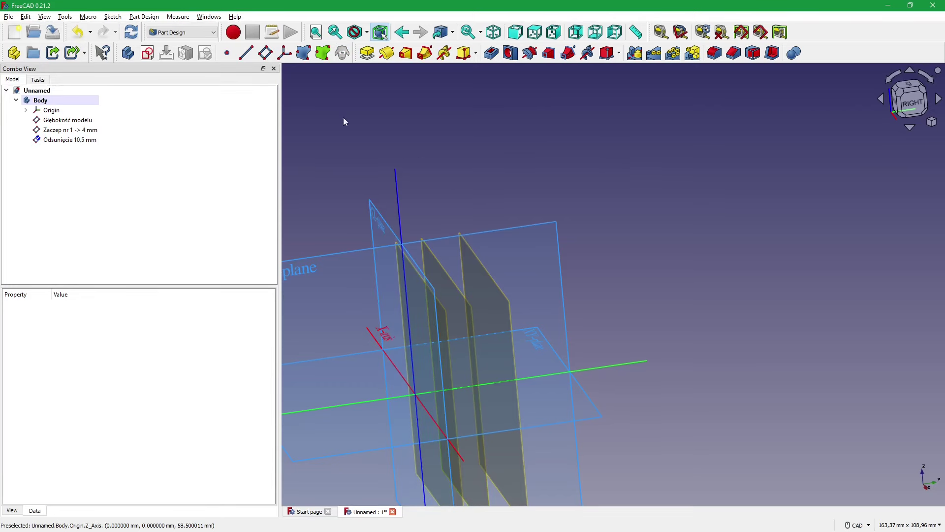
click(264, 53)
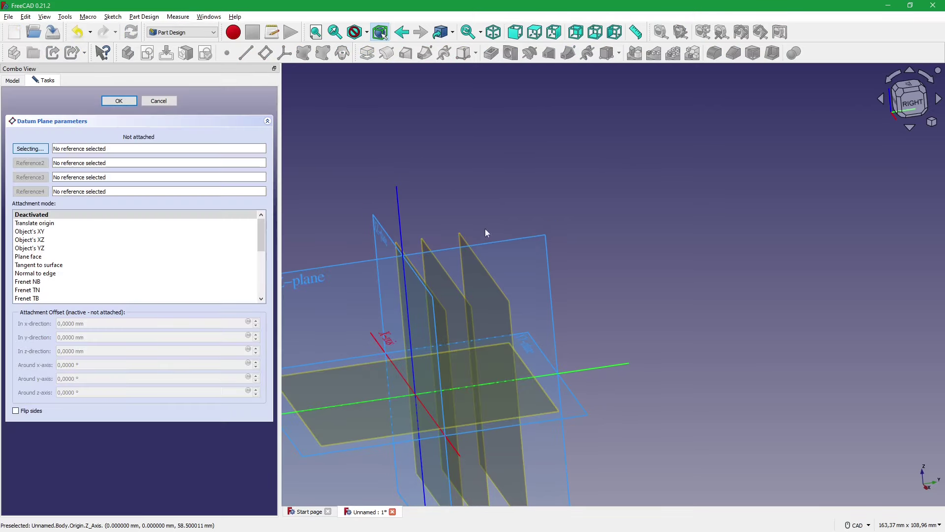
click(432, 261)
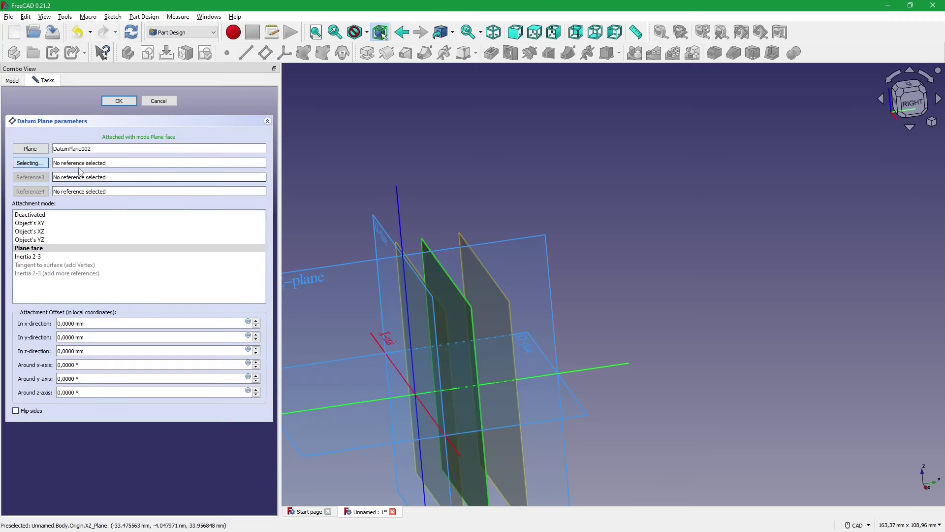
click(119, 100)
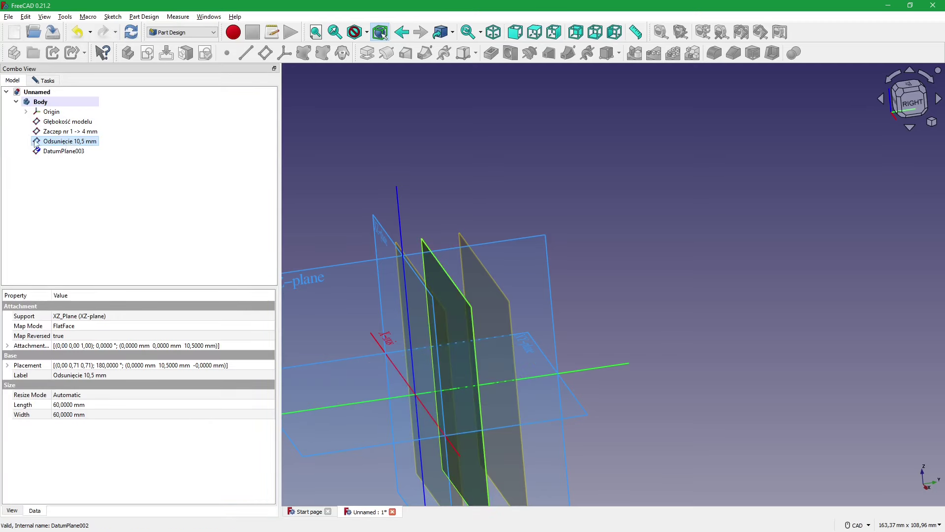
double_click(76, 143)
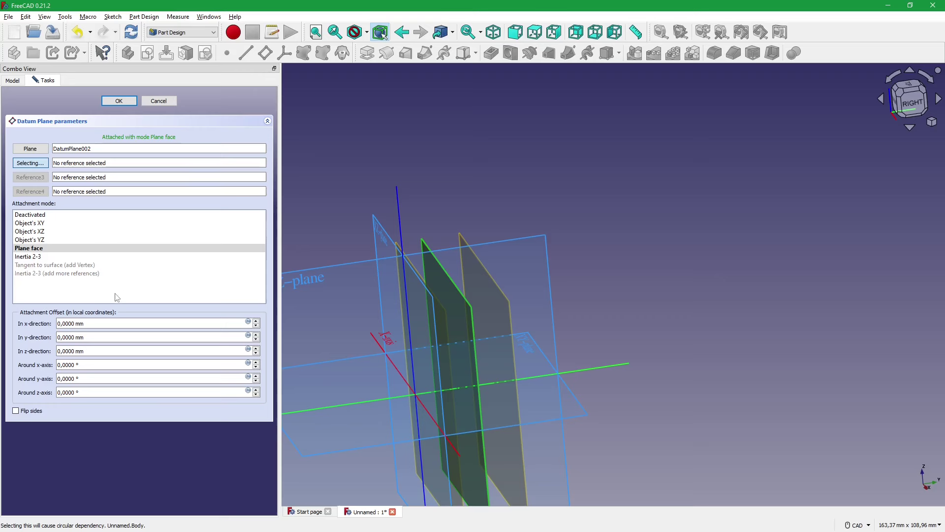
click(100, 351)
drag(100, 353, 45, 350)
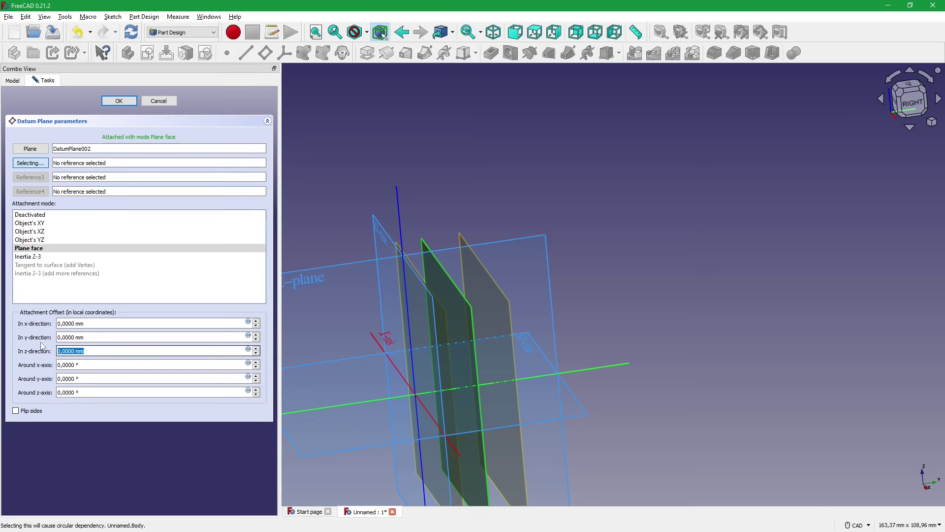
text(2)
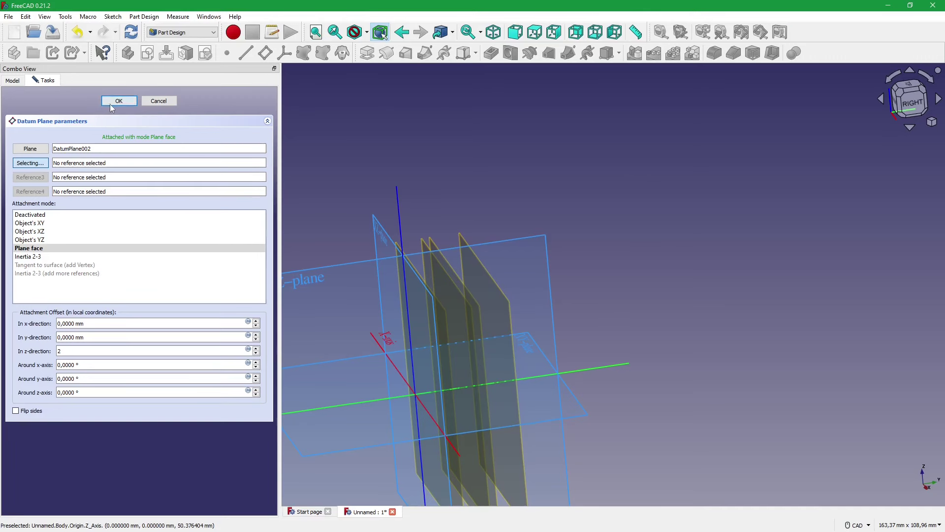
click(112, 102)
- Rename the new plane to 'Zaczep nr 2 -> 2 mm'
click(74, 151)
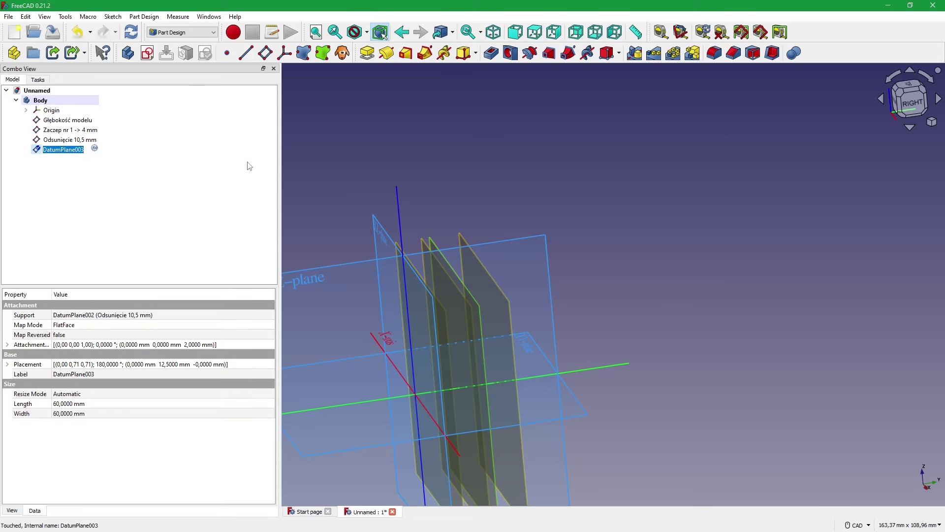
text(Zaczep nr 2 -> 2)
text( mm)
key(Return)
click(304, 137)
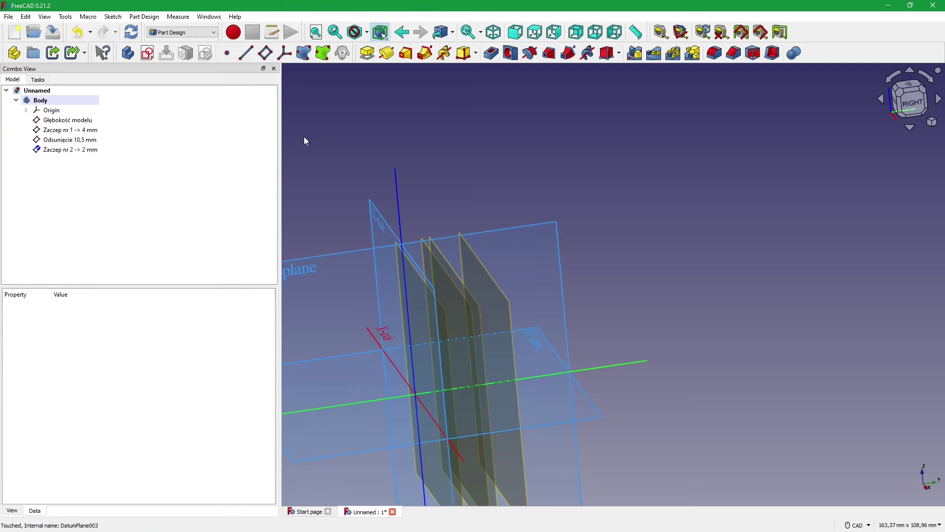
mouse_move(530, 249)
middle_down()
mouse_move(564, 249)
mouse_move(412, 276)
mouse_move(646, 315)
mouse_move(672, 294)
mouse_move(652, 290)
middle_up()
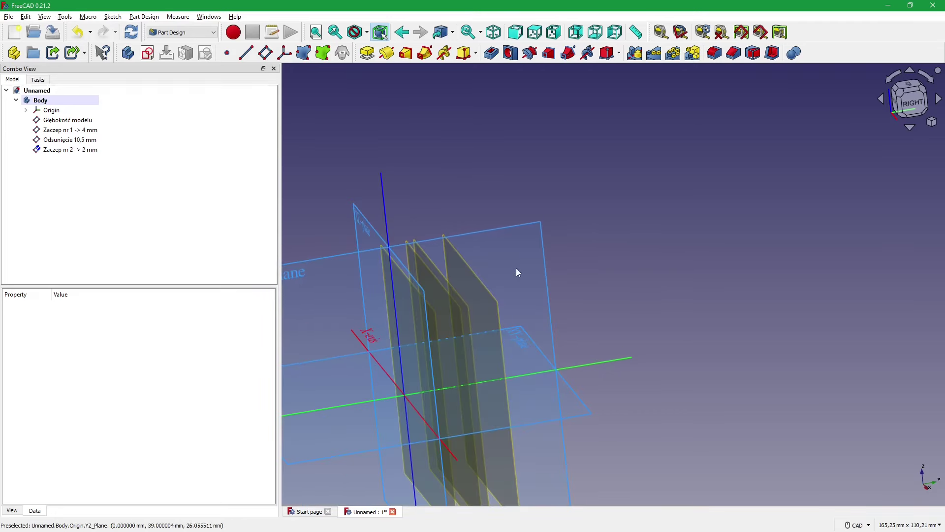
key(alt+Tab)
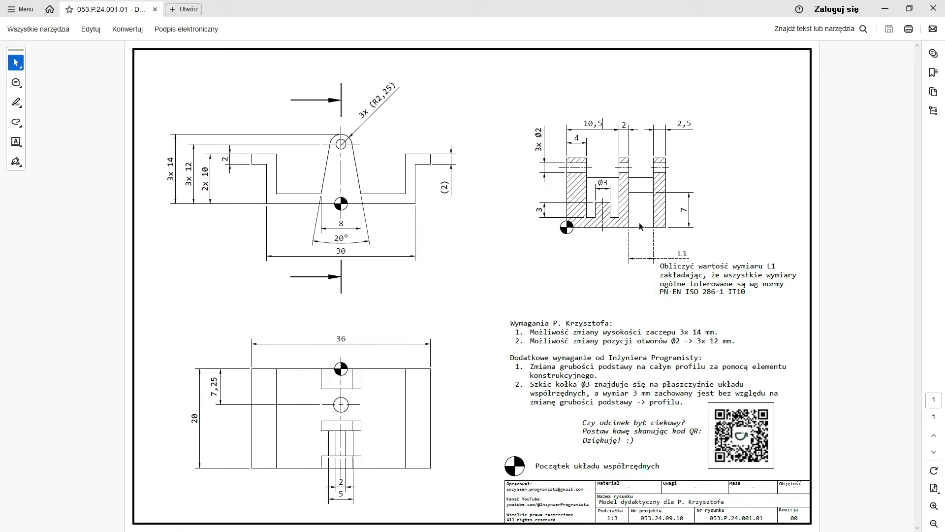
key(alt+Tab)
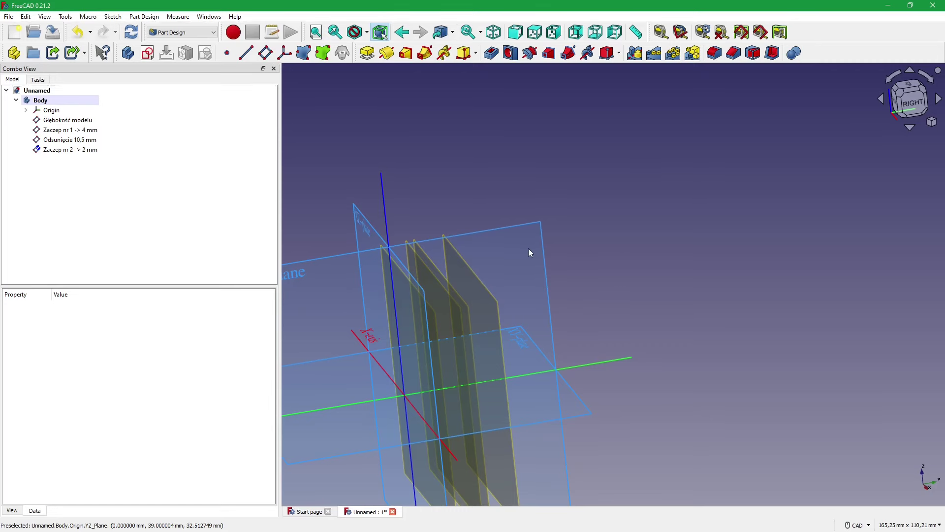
middle_drag(528, 248, 508, 251)
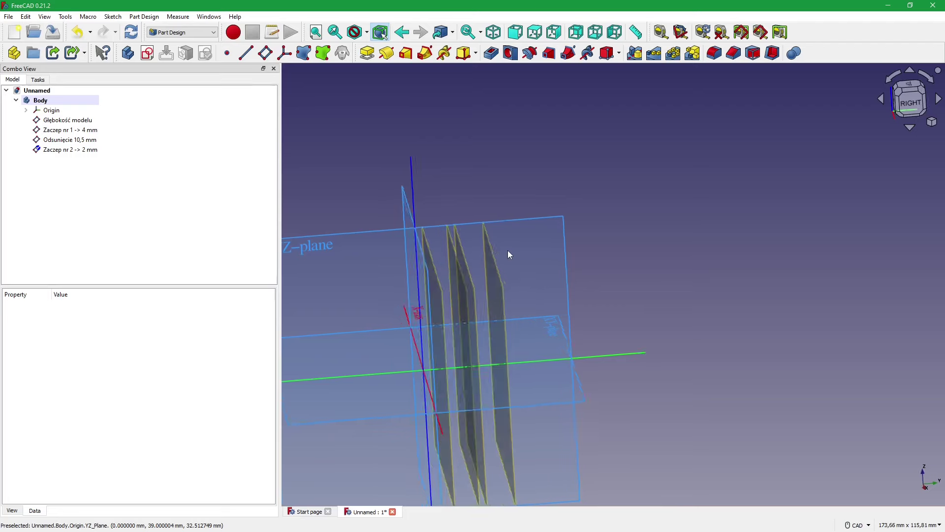
click(490, 247)
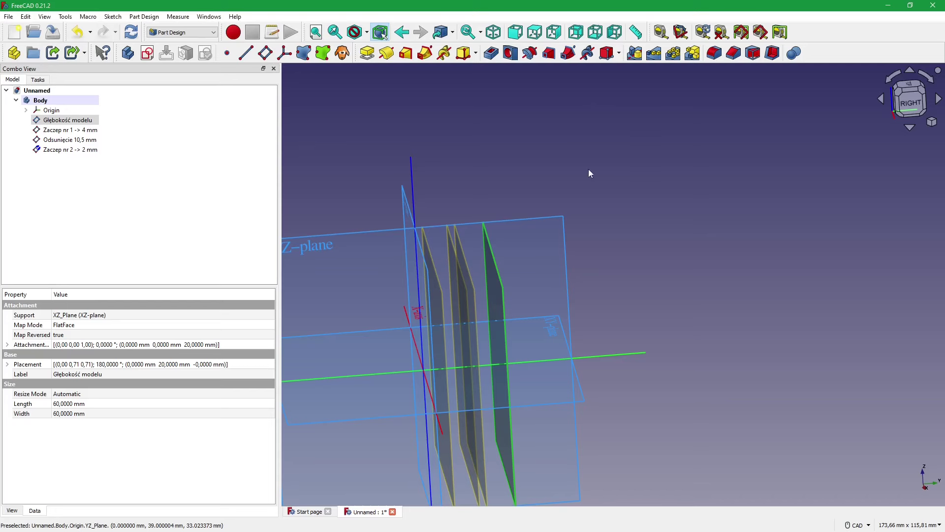
click(524, 134)
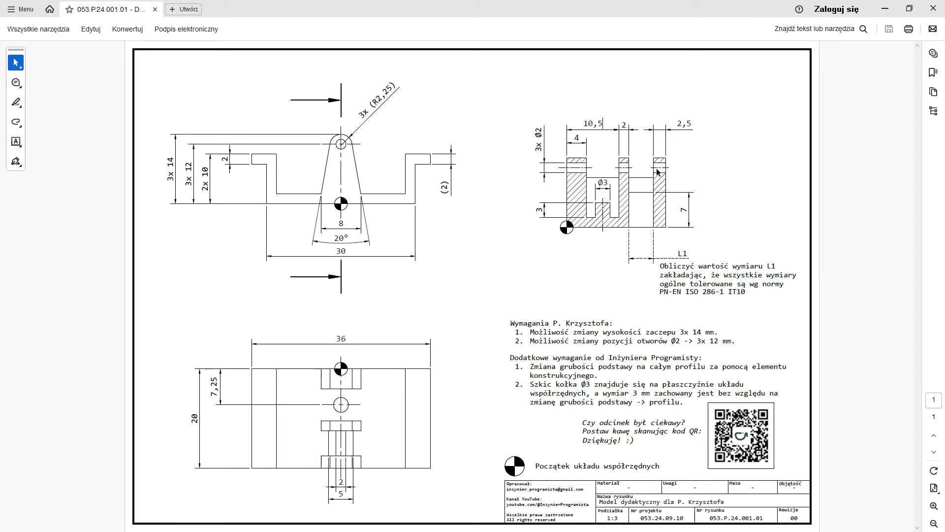
key(alt+Tab)
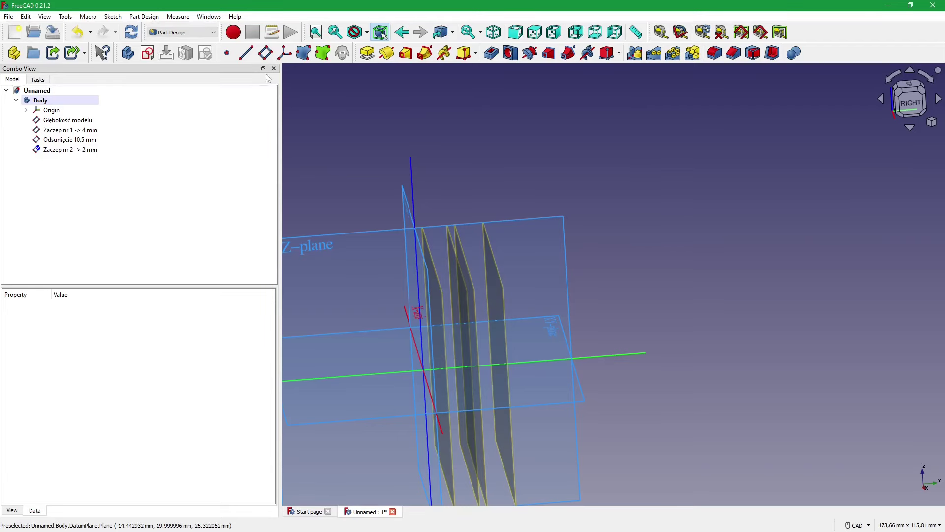
- Create a flipped datum plane 2,5 mm in z from the 'Głębokość modelu' plane
click(264, 53)
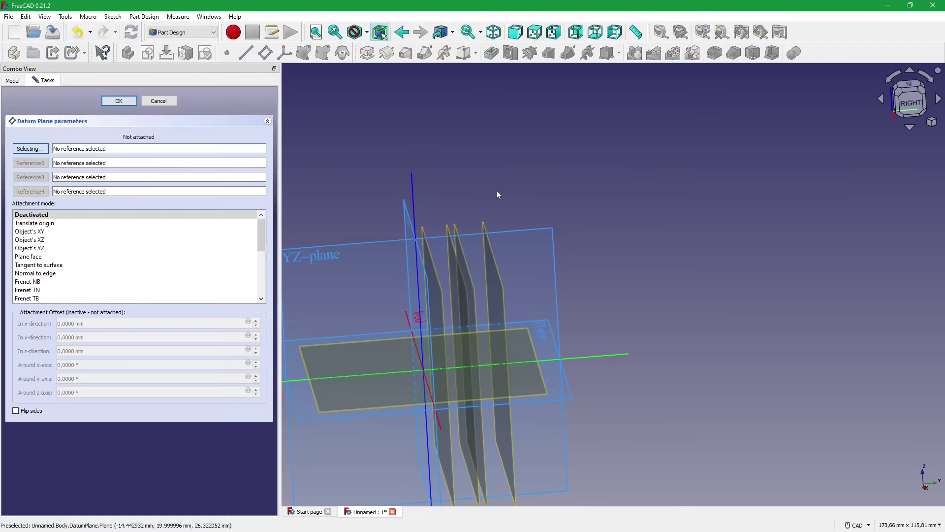
click(487, 243)
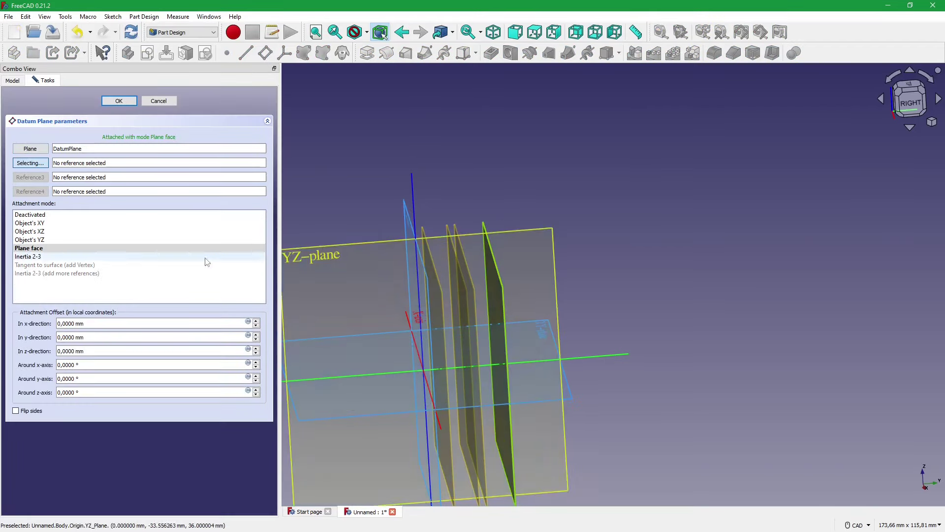
click(90, 352)
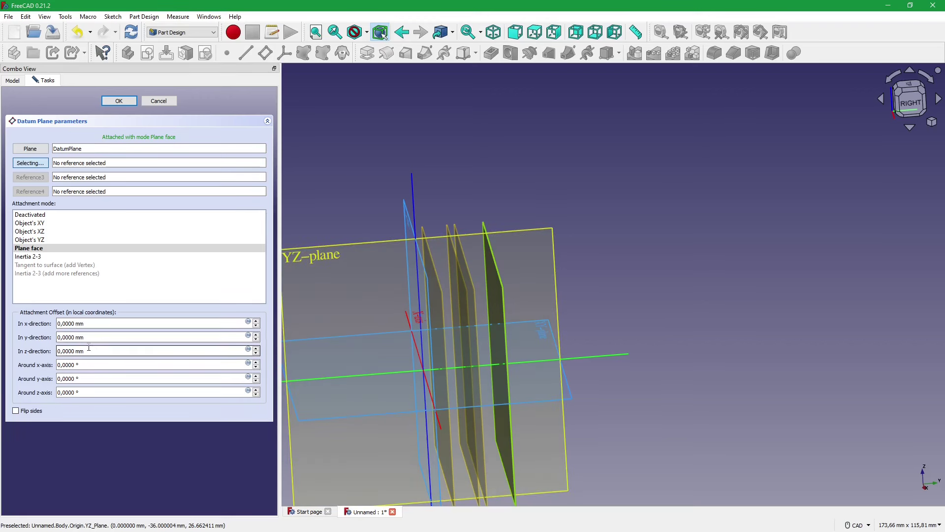
key(ctrl+a)
text(2)
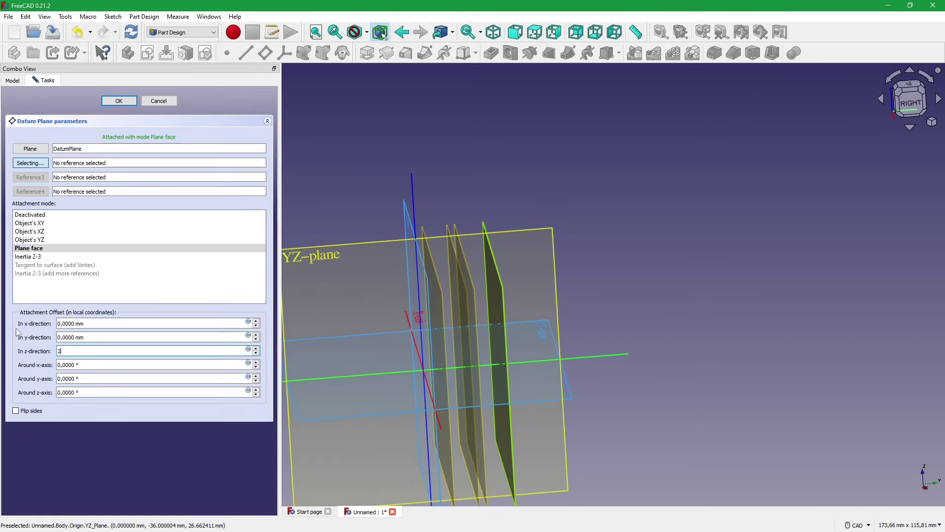
click(96, 338)
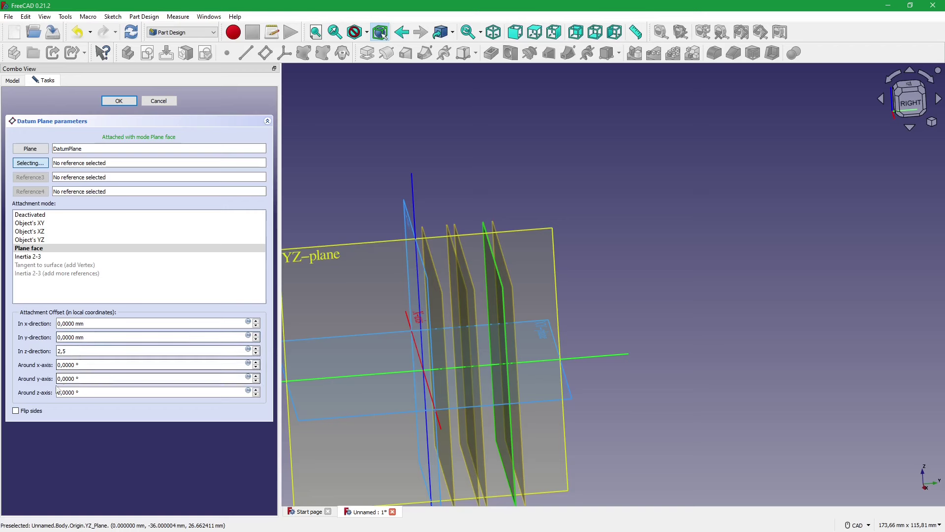
click(16, 411)
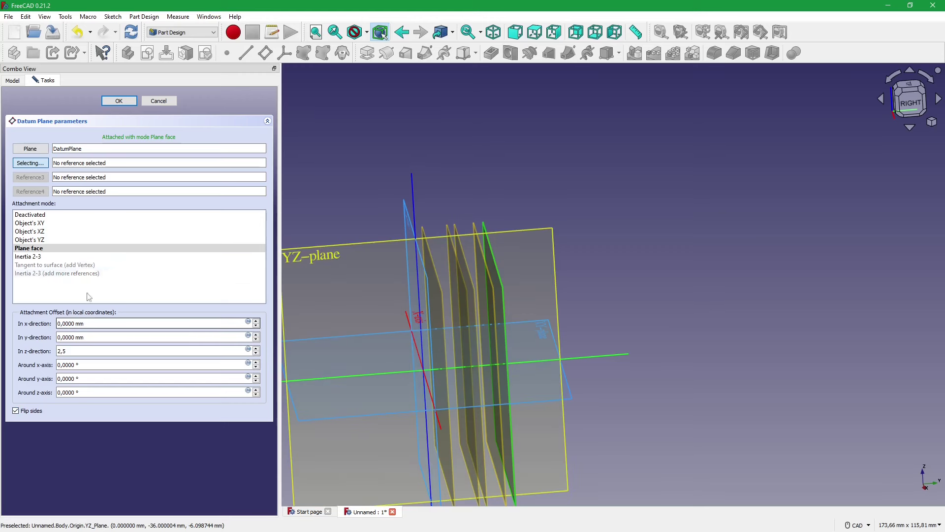
click(118, 101)
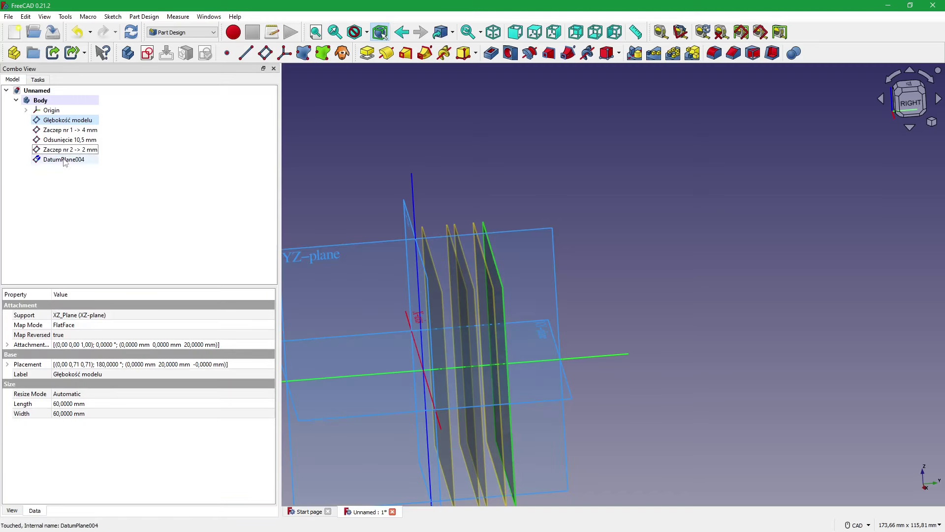
- Rename the new plane to 'Zaczep nr 3 -> 2,5 mm'
key(F2)
text(Za)
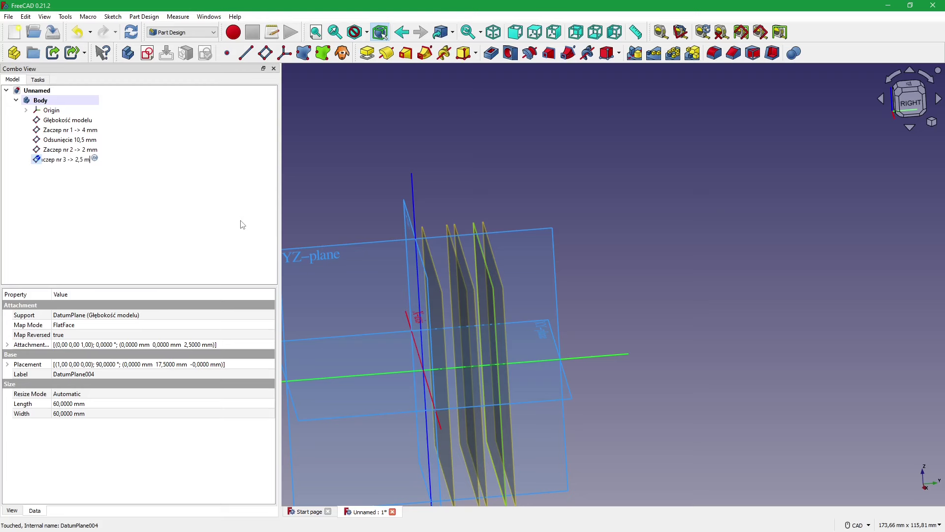
text(m)
key(Return)
click(333, 165)
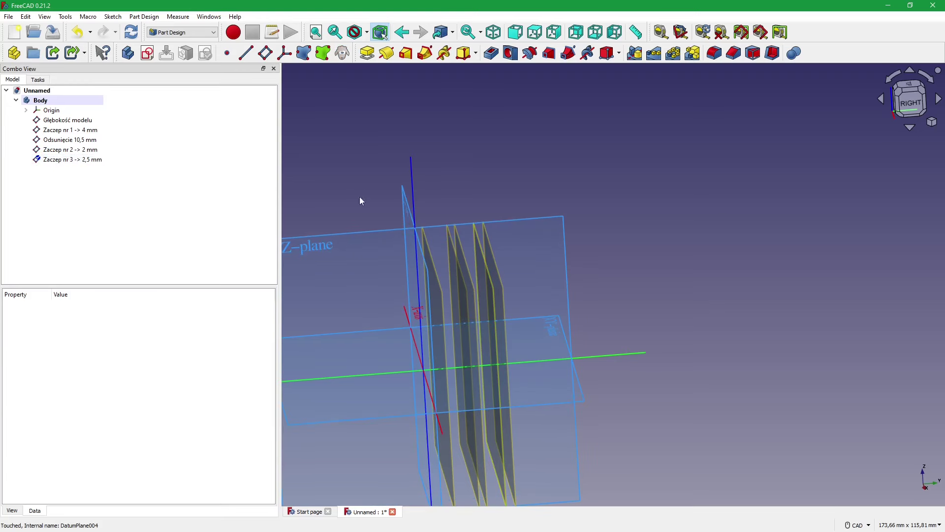
- Rename the 'Głębokość modelu' plane to 'Głębokość modelu -> 20 mm'
click(59, 150)
click(60, 150)
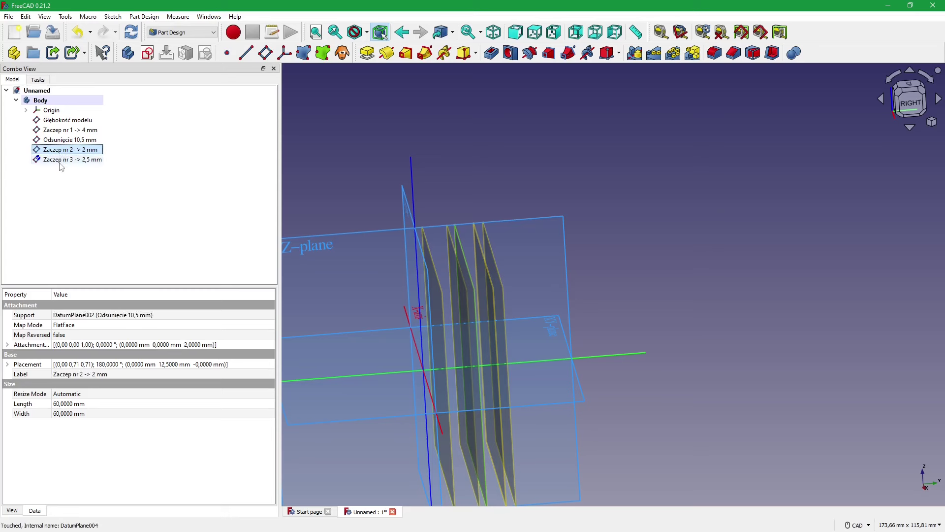
click(263, 160)
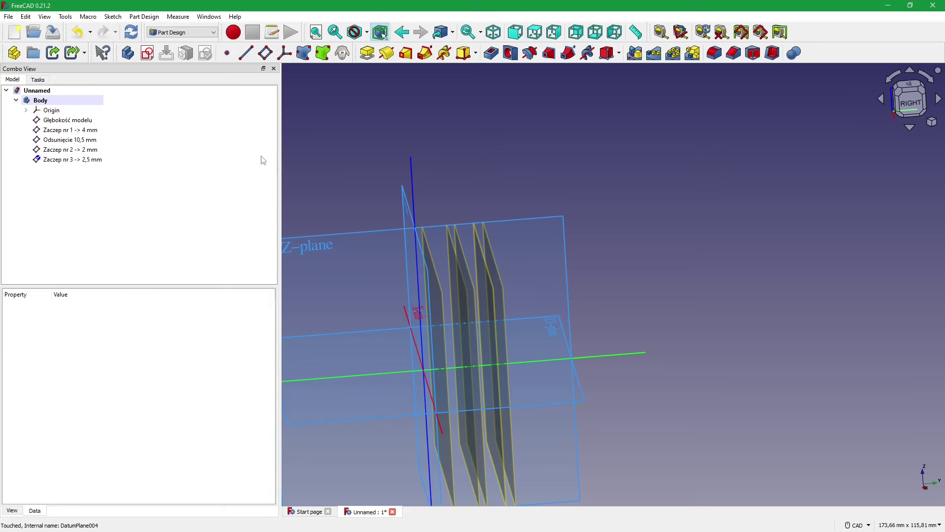
click(74, 120)
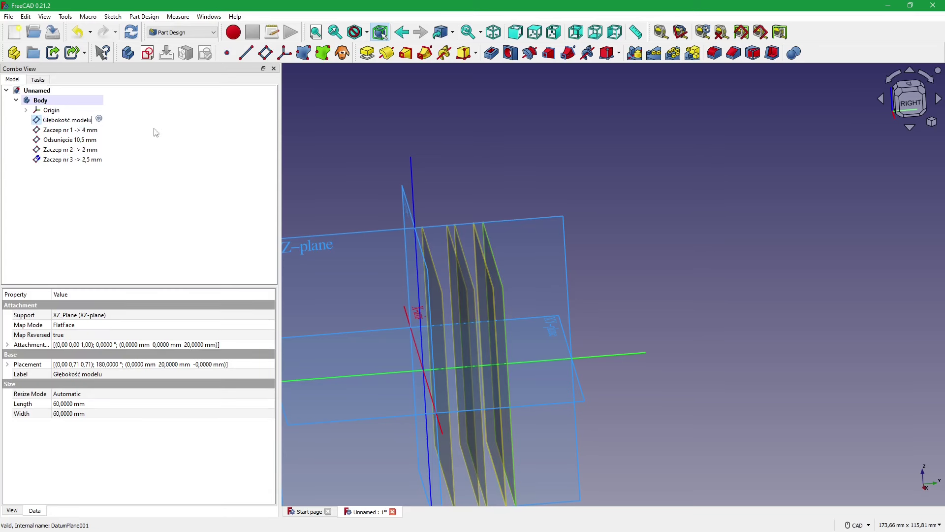
text(-)
text(> 20 mm)
key(Return)
click(386, 127)
- Verify the plane's 20 mm offset under Attachment > Position in its properties
key(alt+Tab)
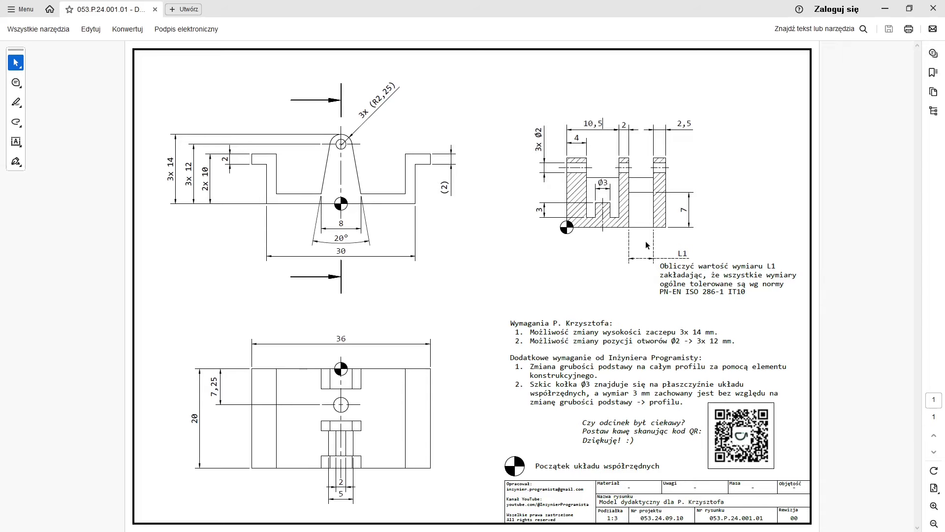
click(677, 269)
key(alt+Tab)
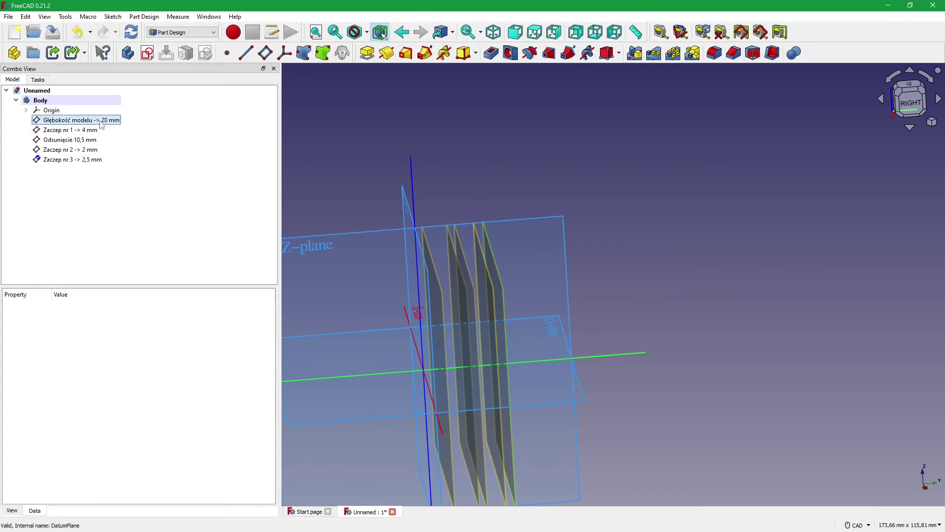
click(74, 120)
click(7, 345)
click(18, 374)
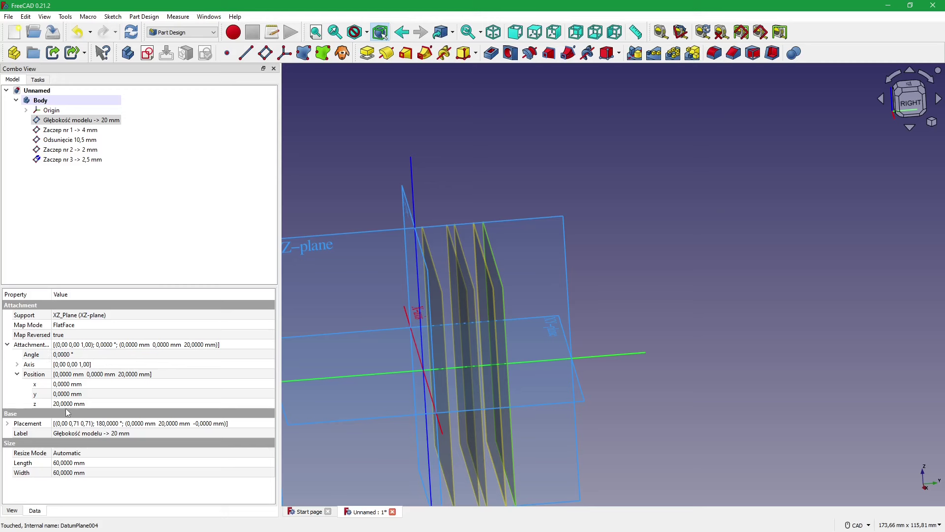
- Set the Głębokość modelu datum plane's z offset to 30 mm and view the planes edge-on
click(87, 403)
text(30)
key(Return)
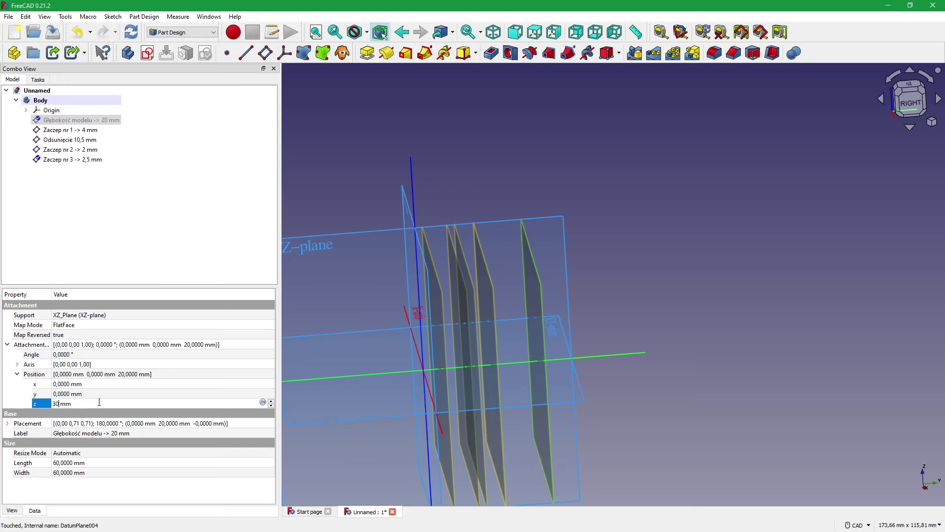
click(548, 226)
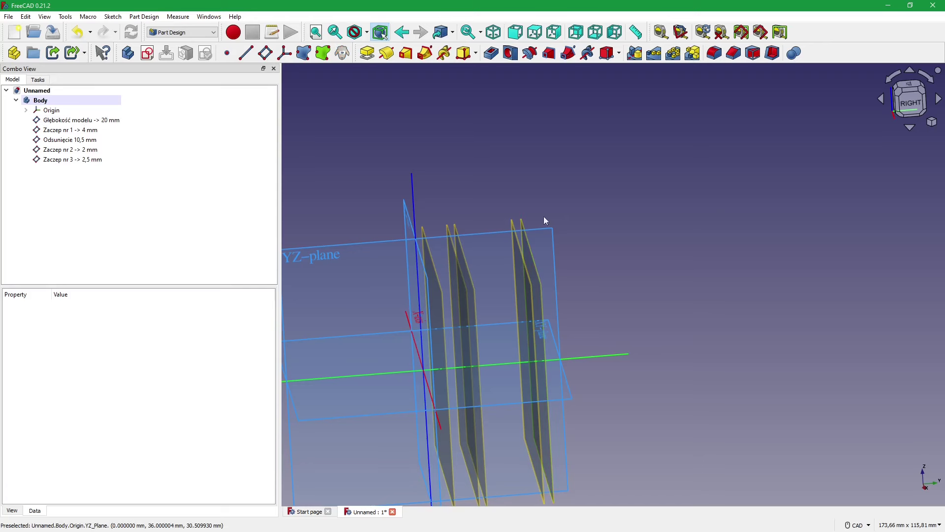
click(523, 257)
mouse_move(523, 257)
middle_down()
mouse_move(533, 266)
mouse_move(527, 246)
middle_up()
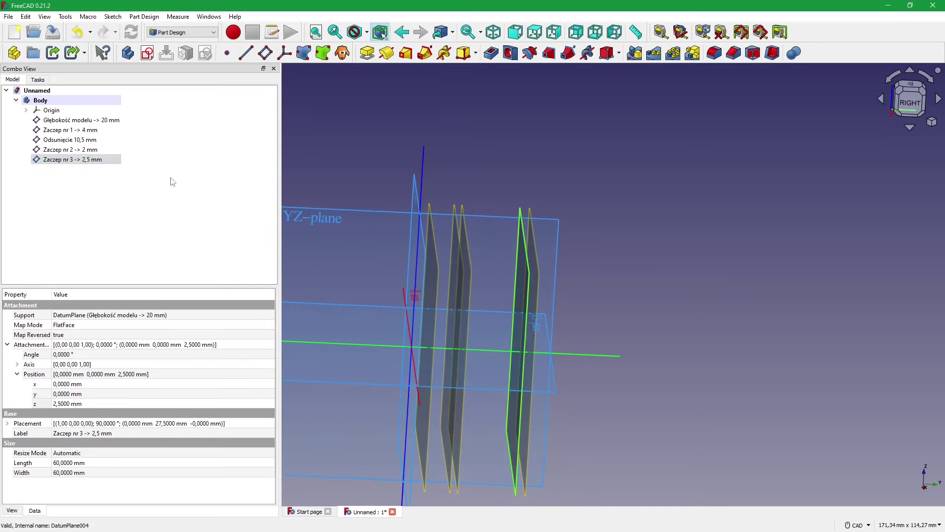
- Compare the Zaczep nr 3 plane's position against the reference drawing
key(alt+Tab)
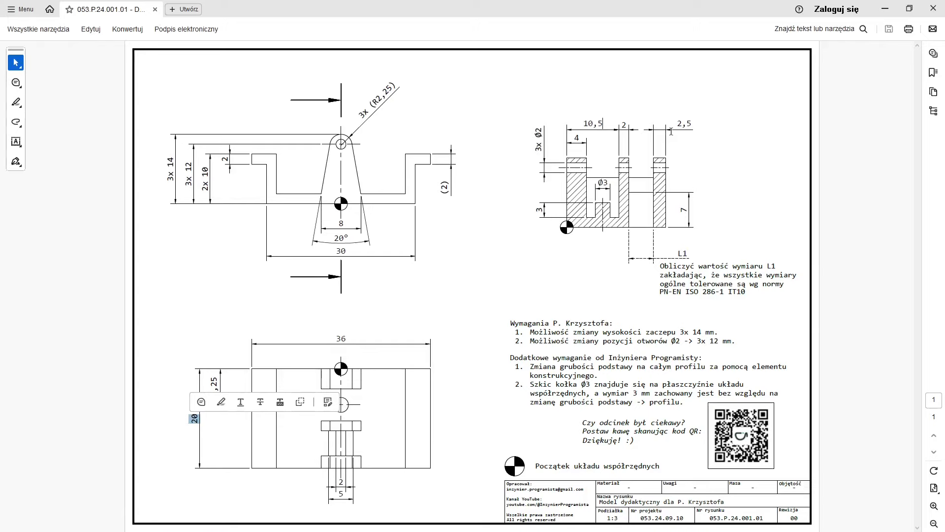
key(alt+Tab)
click(584, 252)
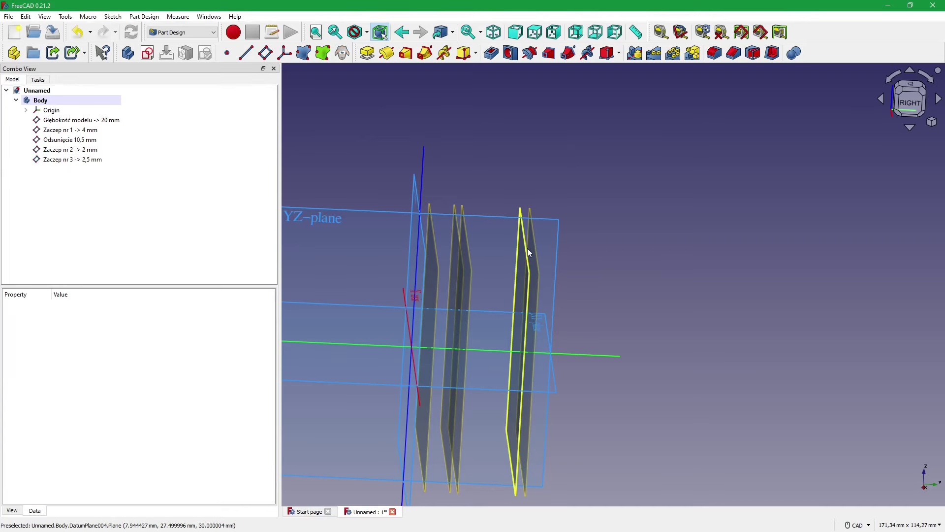
click(528, 248)
key(alt+Tab)
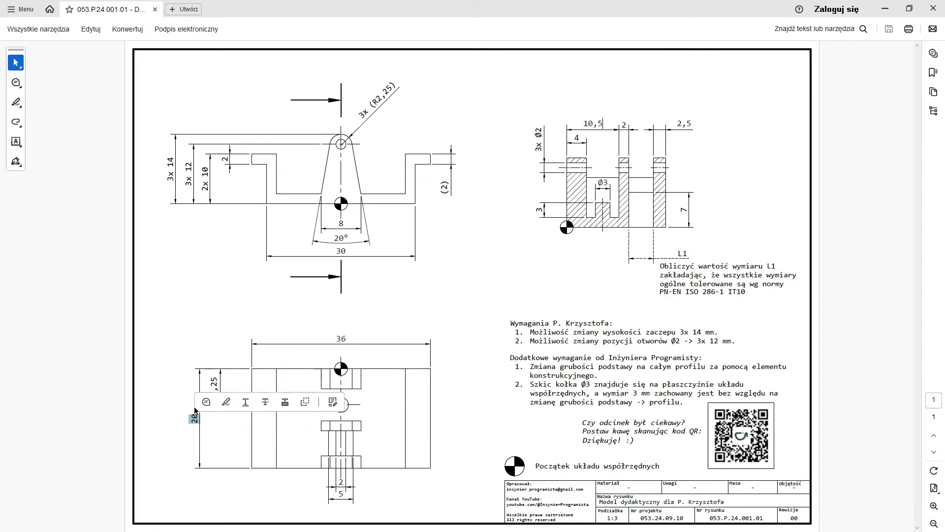
key(alt+Tab)
- Check the 20 dimension on the drawing, then select the Zaczep nr 2 and nr 3 planes
click(536, 250)
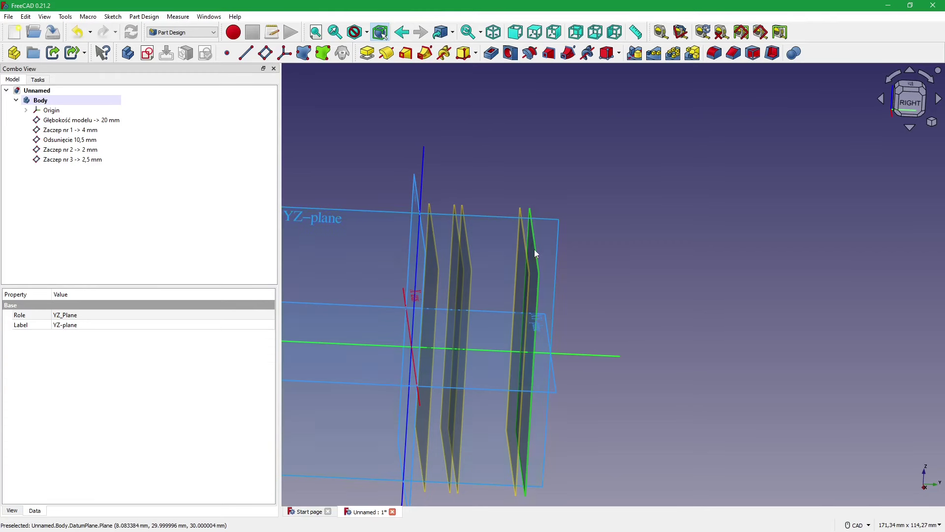
key(alt+Tab)
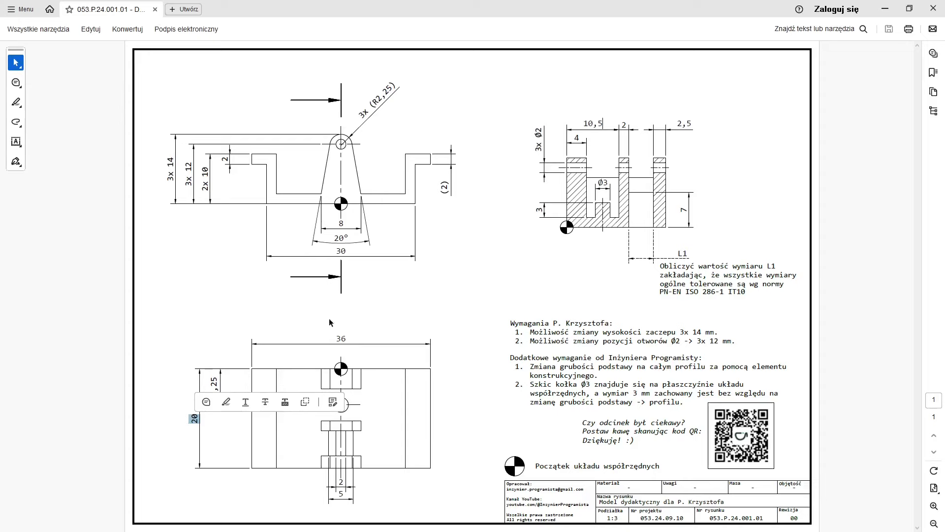
click(251, 465)
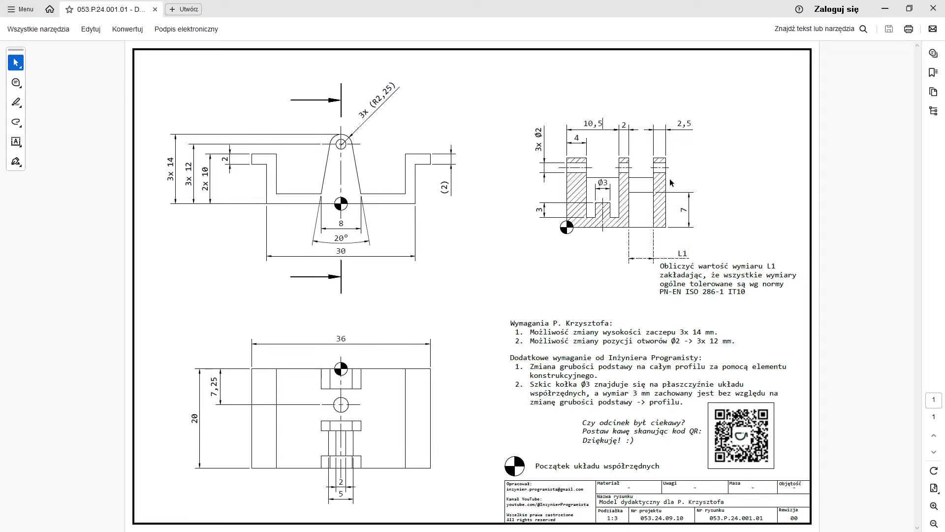
key(alt+Tab)
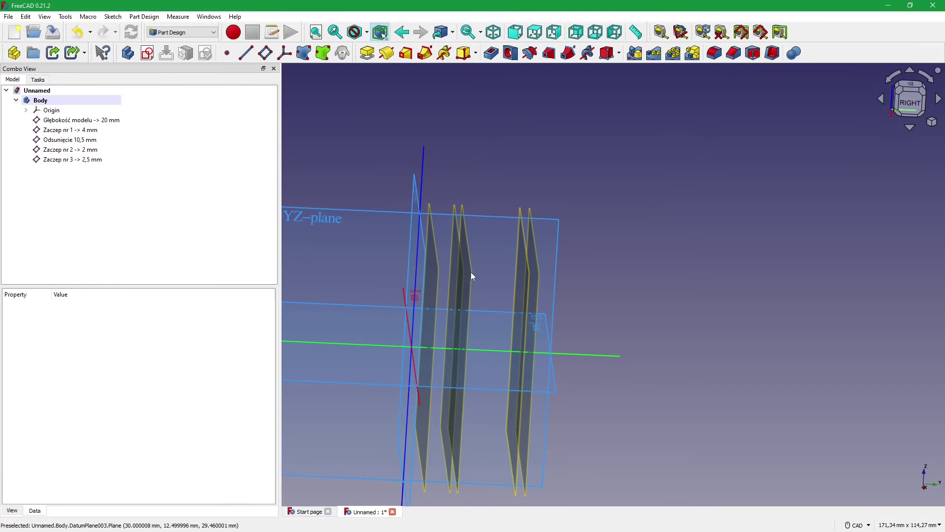
click(472, 273)
click(527, 283)
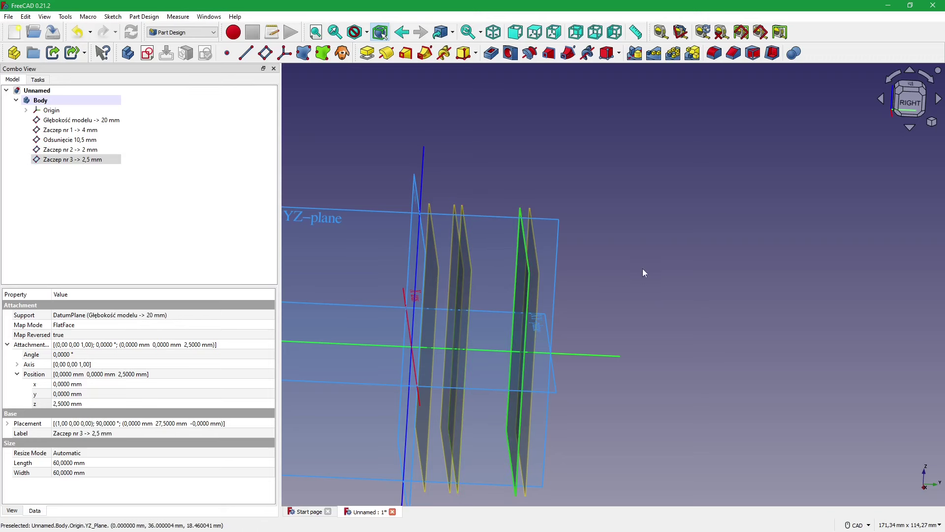
- Add Zaczep nr 2 to the selection and orbit the model to a new angle
ctrl+click(465, 238)
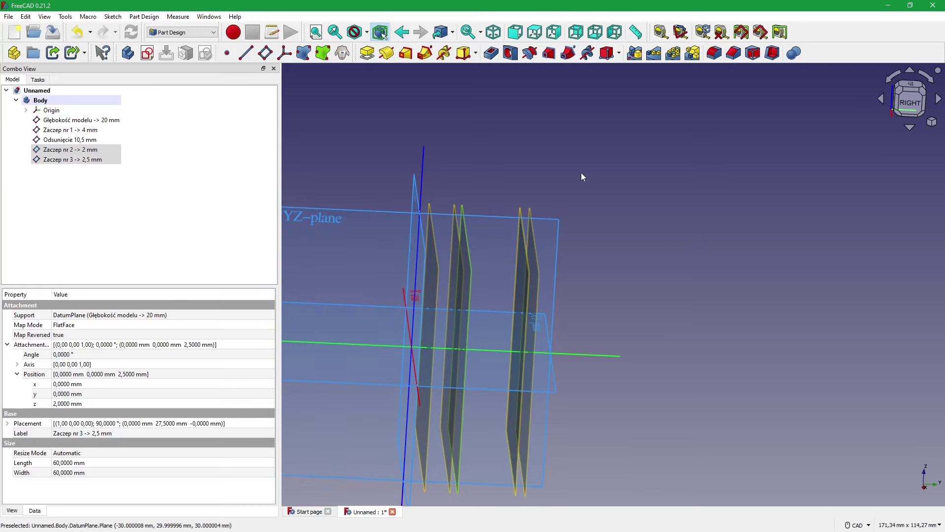
middle_drag(443, 207, 506, 214)
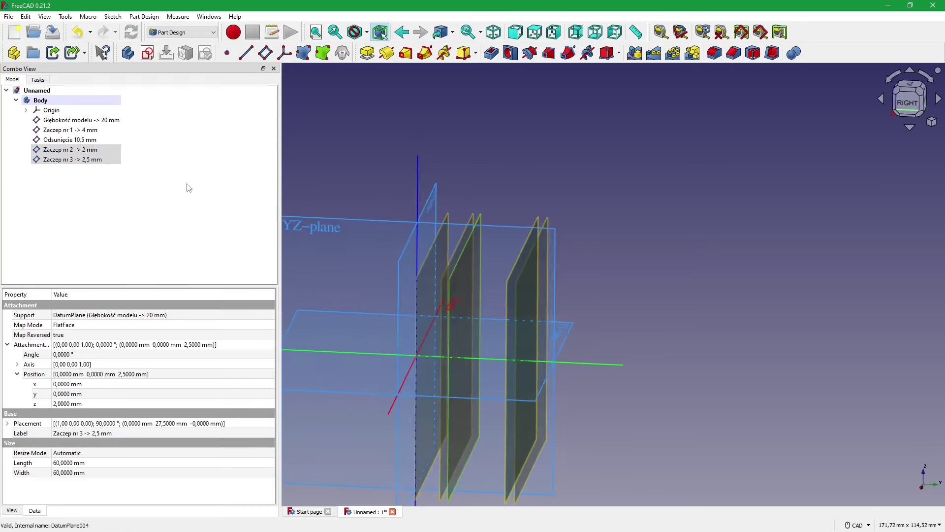
click(608, 220)
middle_drag(608, 220, 498, 269)
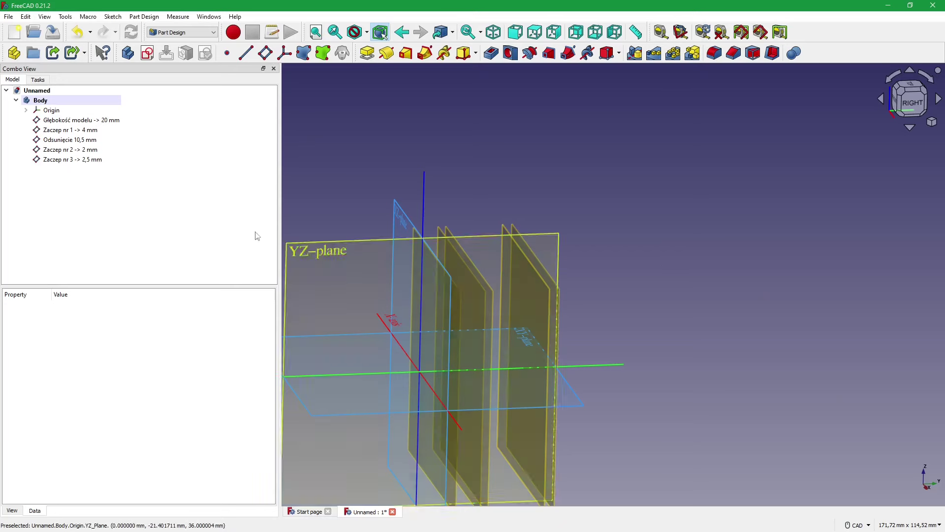
- Return the Głębokość modelu plane's z offset to 20 mm and check the plane positions
click(81, 120)
click(76, 404)
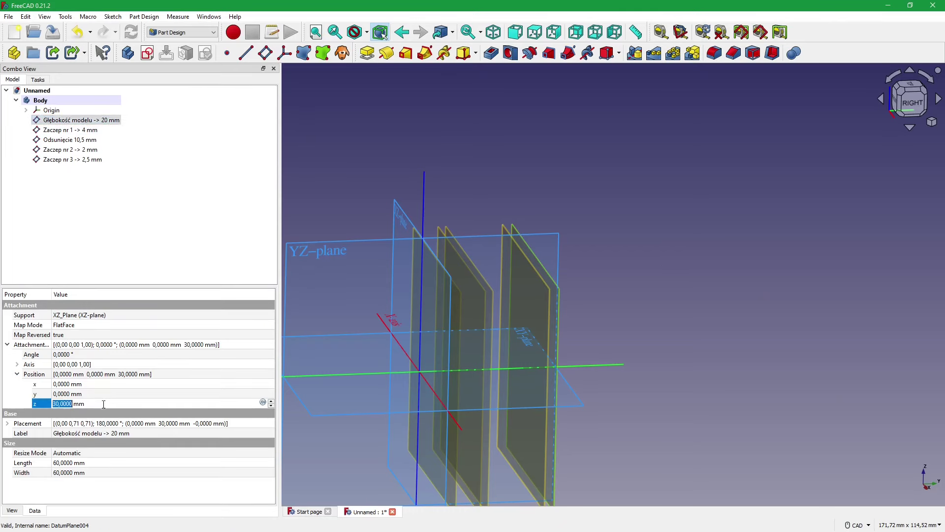
text(20)
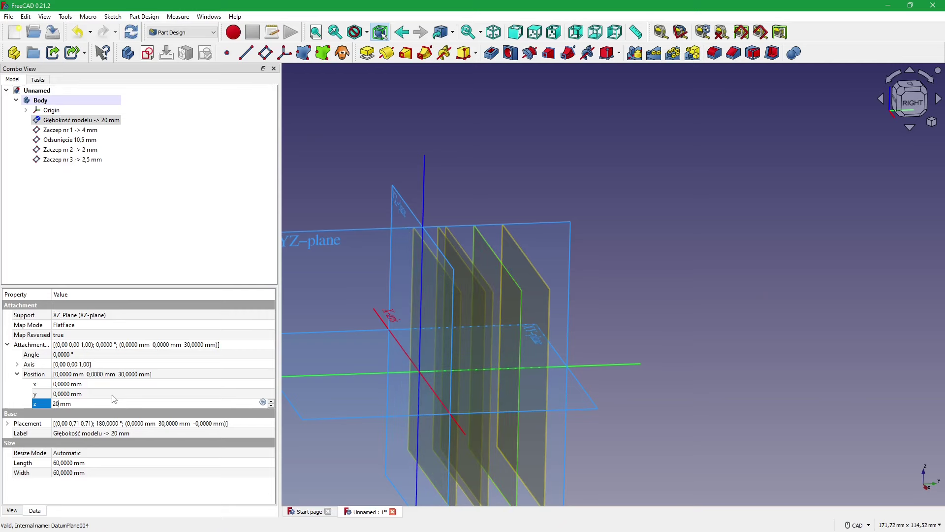
key(Return)
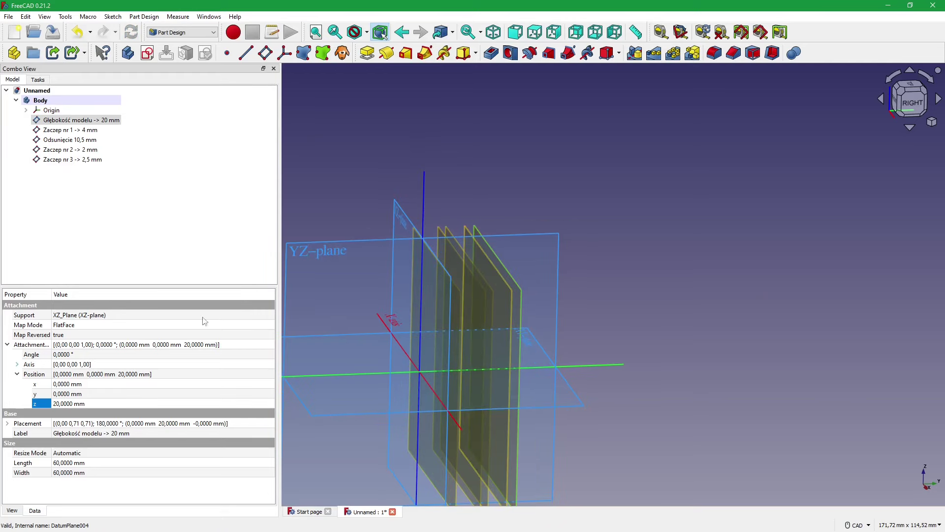
click(580, 175)
mouse_move(562, 175)
middle_down()
mouse_move(521, 295)
mouse_move(622, 318)
mouse_move(708, 299)
mouse_move(335, 215)
middle_up()
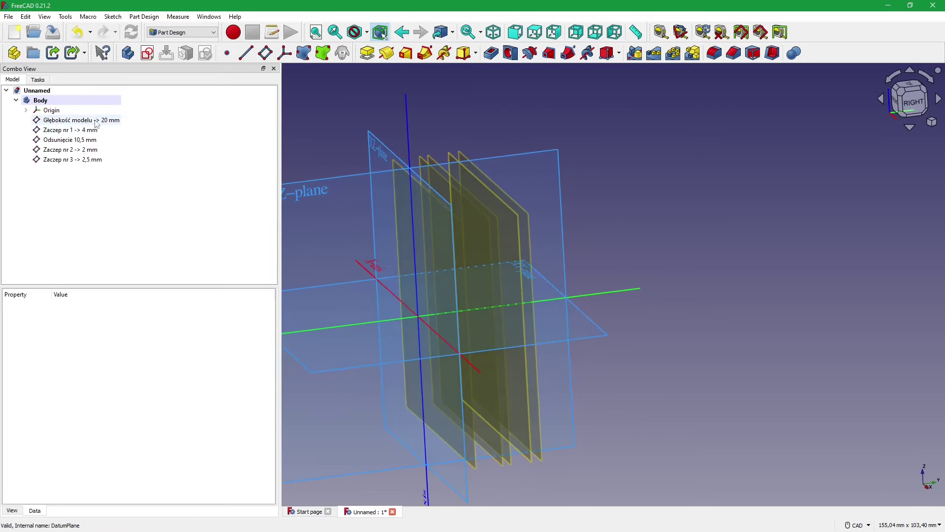
key(alt+Tab)
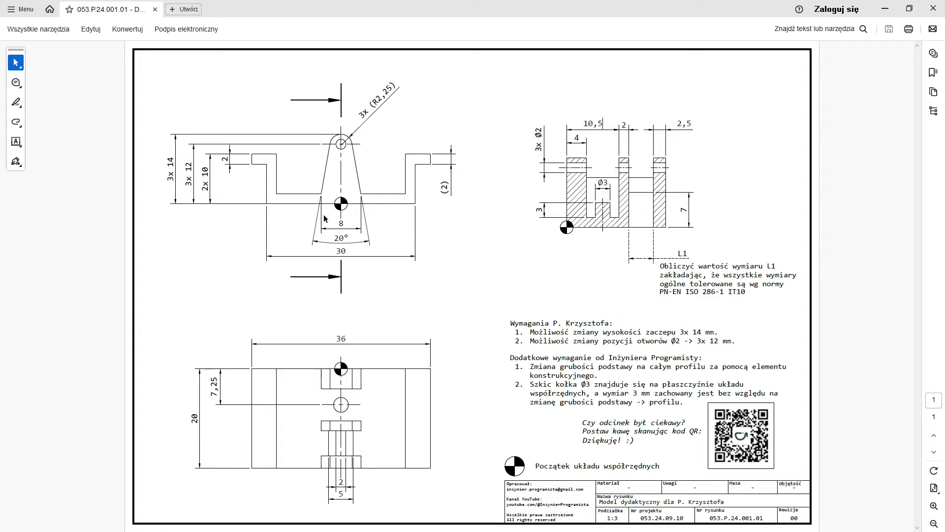
- Orbit to show all origin planes, select the XY plane and check the drawing
key(alt+Tab)
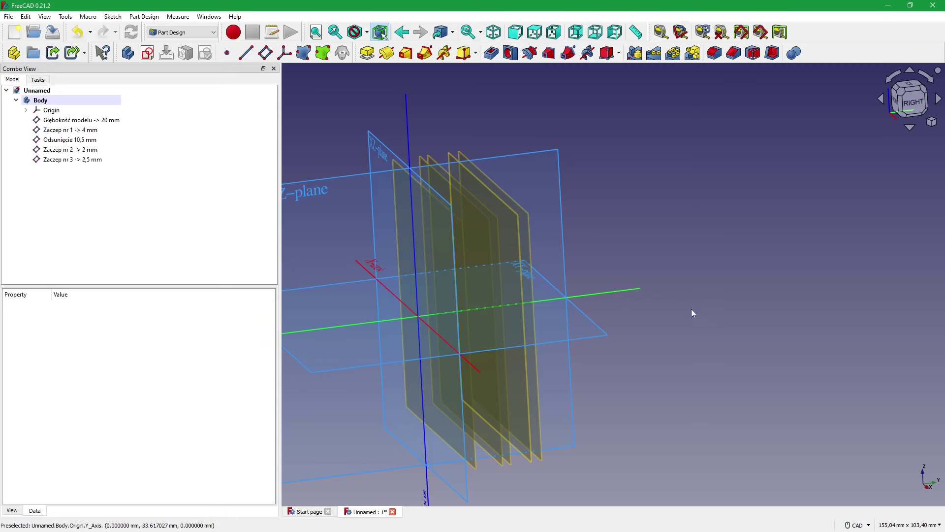
mouse_move(332, 93)
middle_down()
mouse_move(775, 264)
mouse_move(610, 219)
mouse_move(675, 296)
middle_up()
click(636, 321)
mouse_move(637, 321)
middle_down()
mouse_move(735, 332)
mouse_move(652, 320)
middle_up()
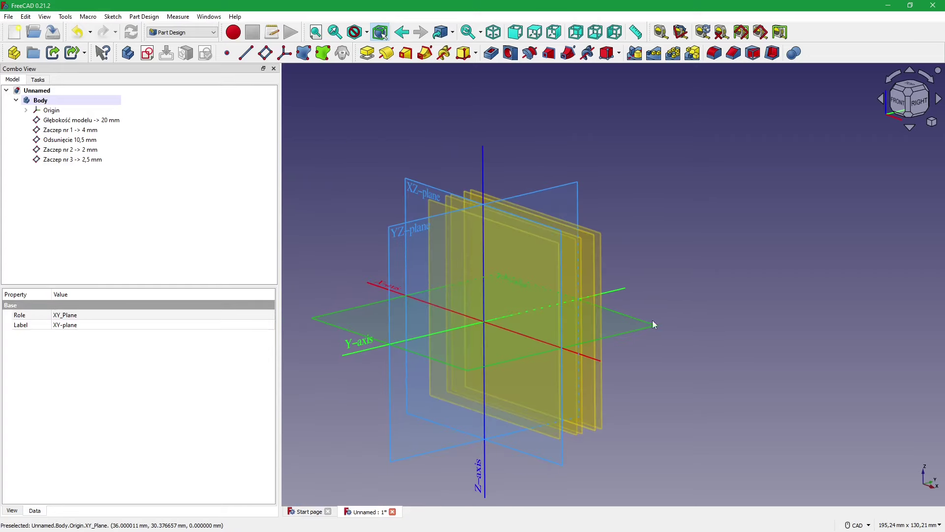
key(alt+Tab)
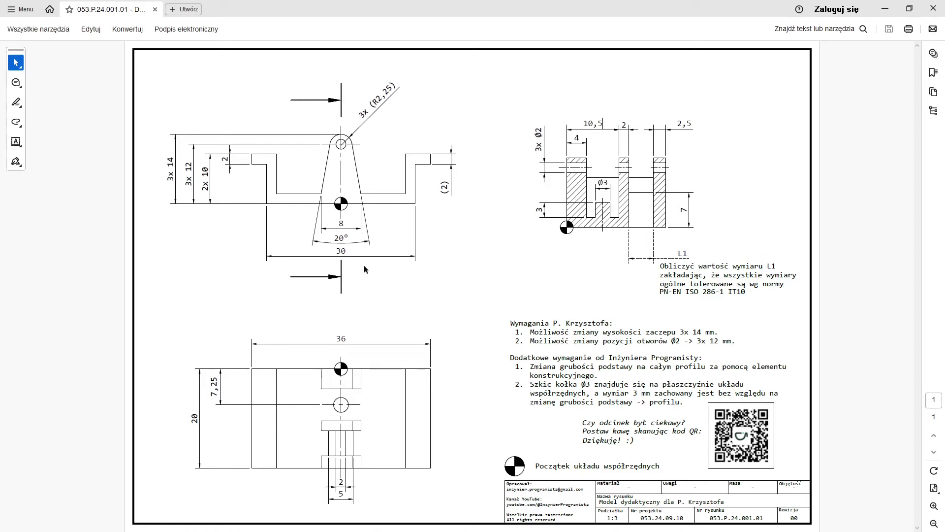
- Reselect the origin XY plane as the reference for the new datum plane
key(alt+Tab)
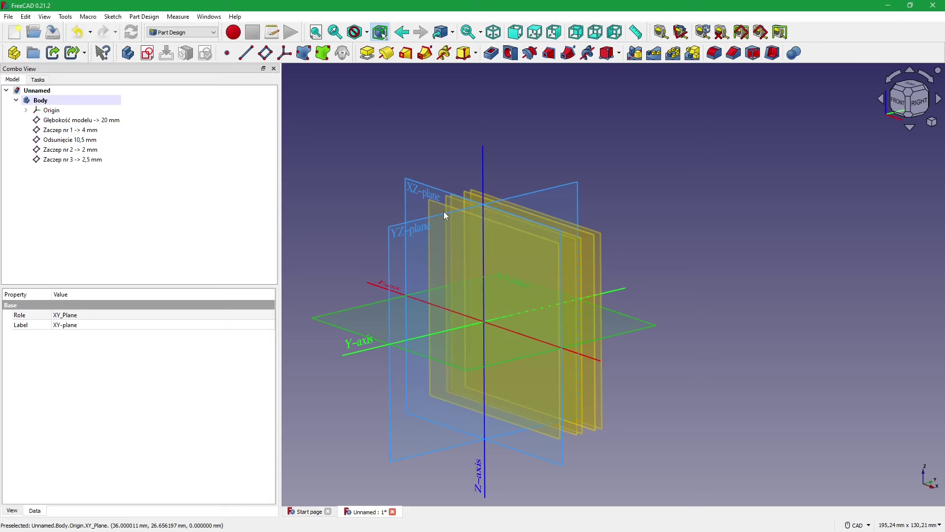
click(670, 334)
click(699, 334)
click(640, 330)
scroll(702, 322, up, 1)
scroll(660, 296, down, 1)
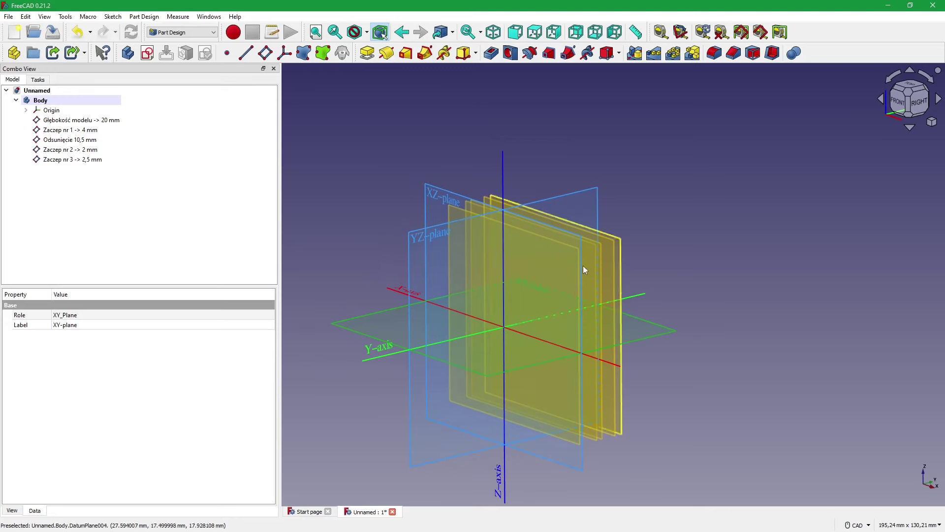
- Create a datum plane offset 2 mm above the XY plane
click(265, 52)
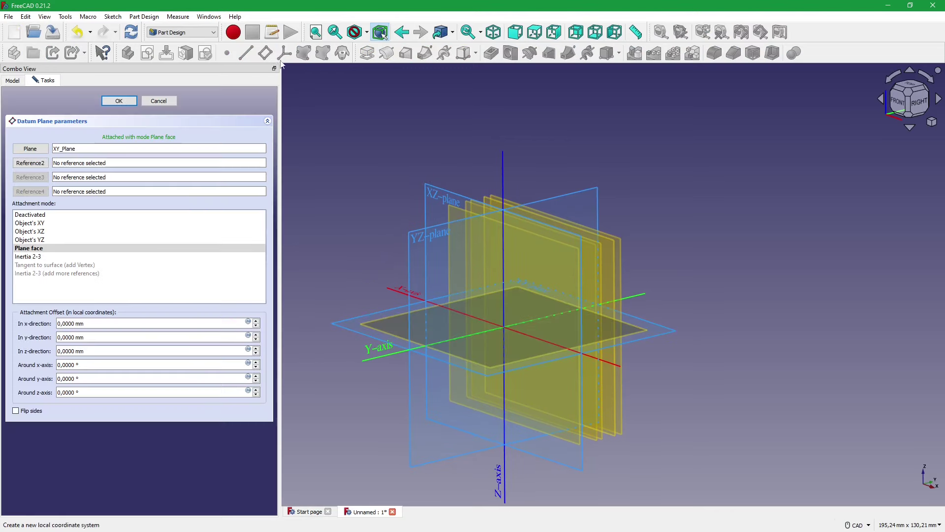
click(89, 350)
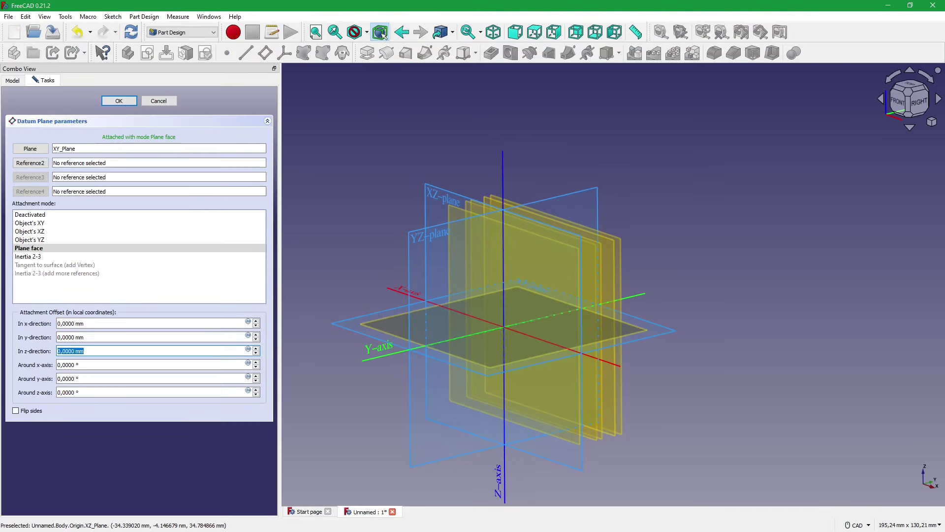
key(Return)
- Rename DatumPlane005 to 'Grubość profilu -> 2 mm'
click(63, 170)
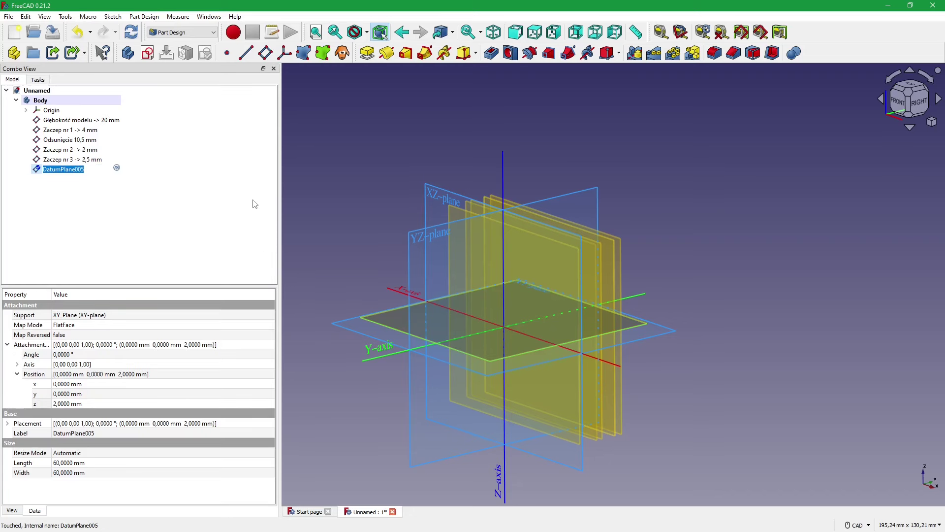
text(Grubość profilu -> 2)
text( mm)
key(Return)
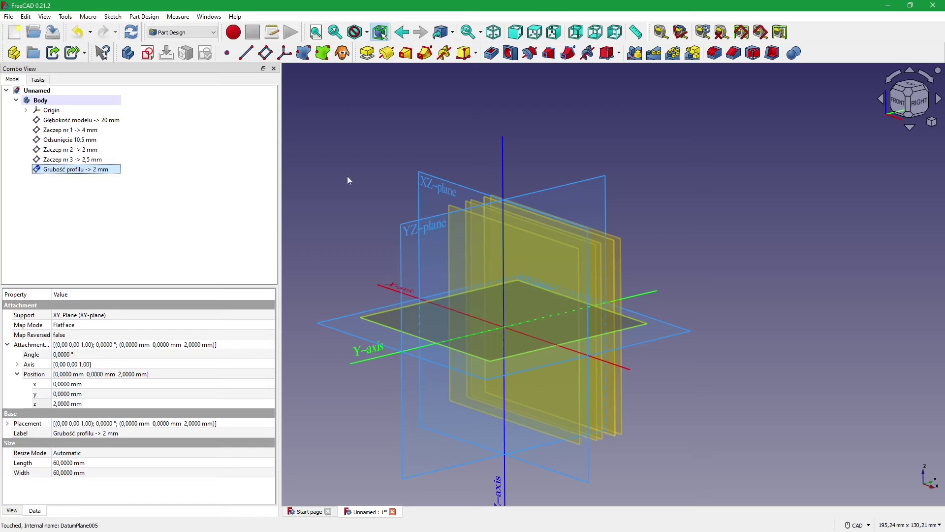
click(335, 207)
click(81, 170)
click(276, 184)
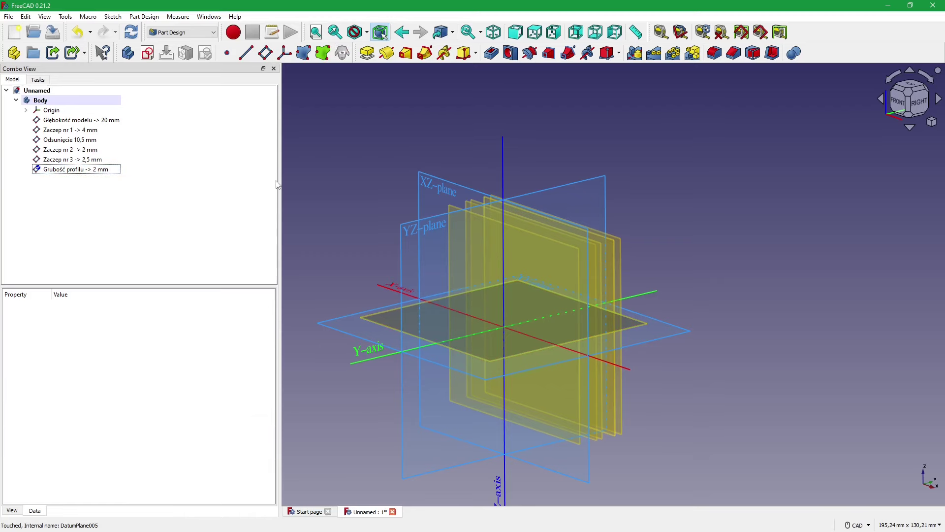
key(alt+Tab)
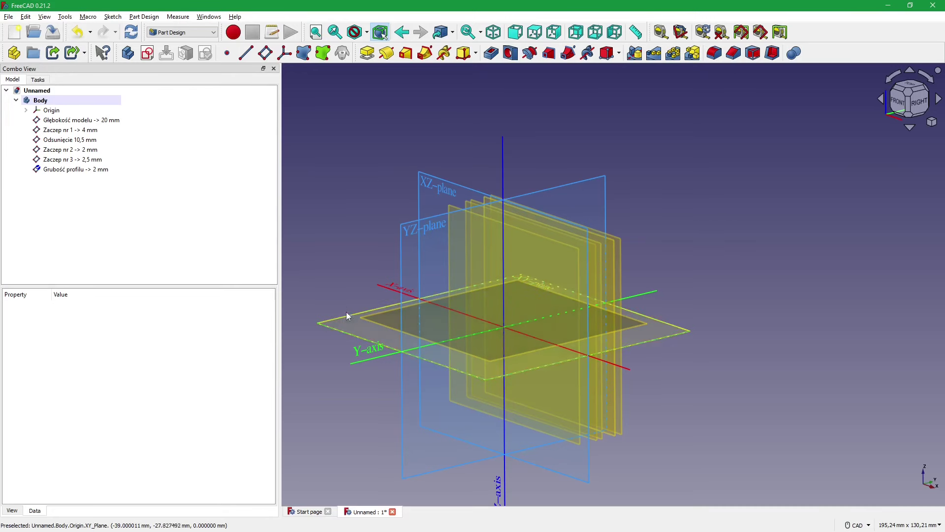
- Create a datum line on the XY plane in Object's Y mode with a 12 mm y offset
click(347, 312)
click(246, 52)
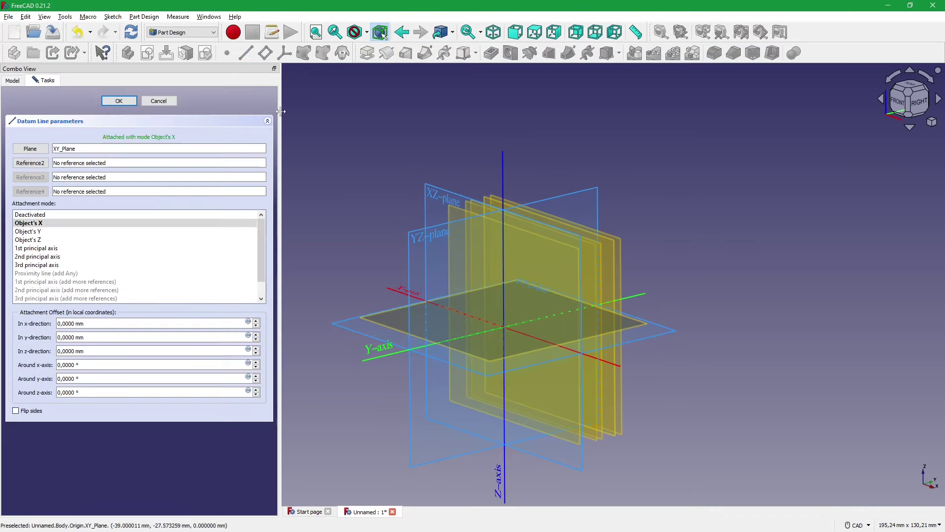
click(41, 234)
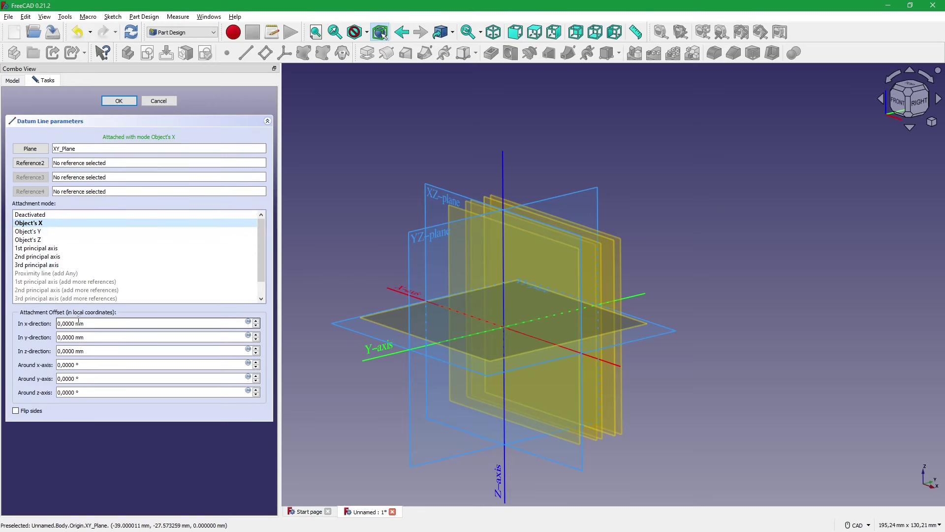
triple_click(94, 339)
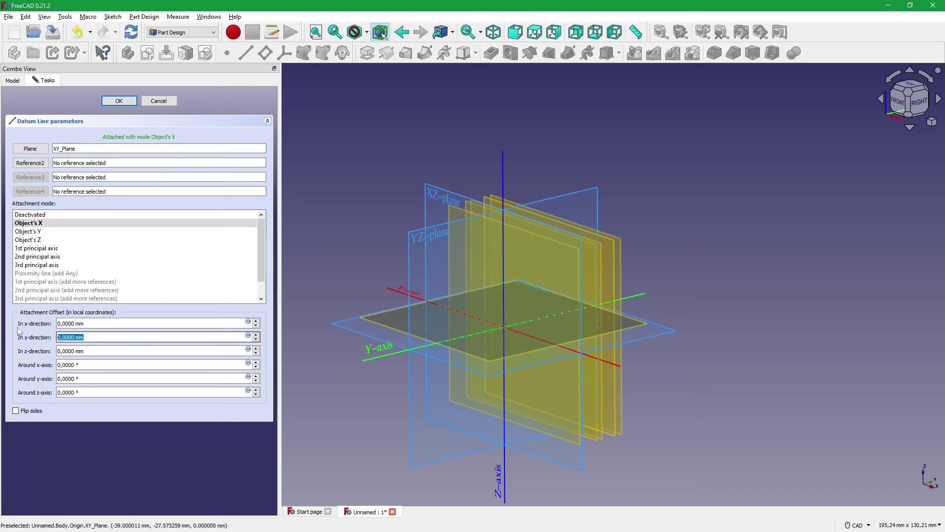
text(12)
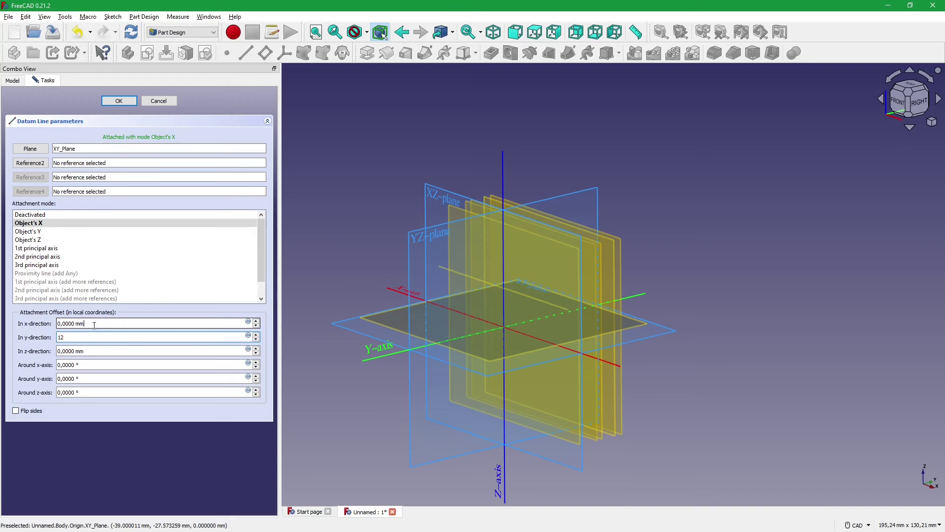
click(58, 233)
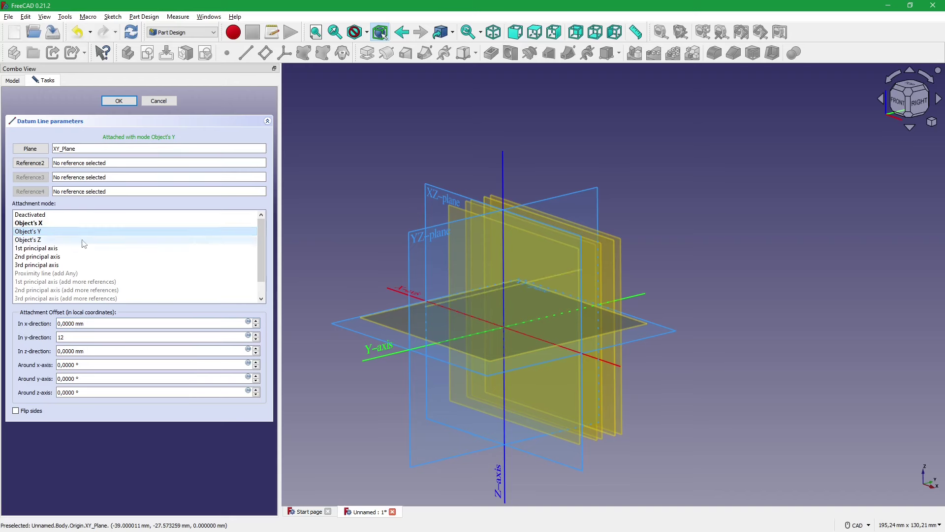
click(119, 100)
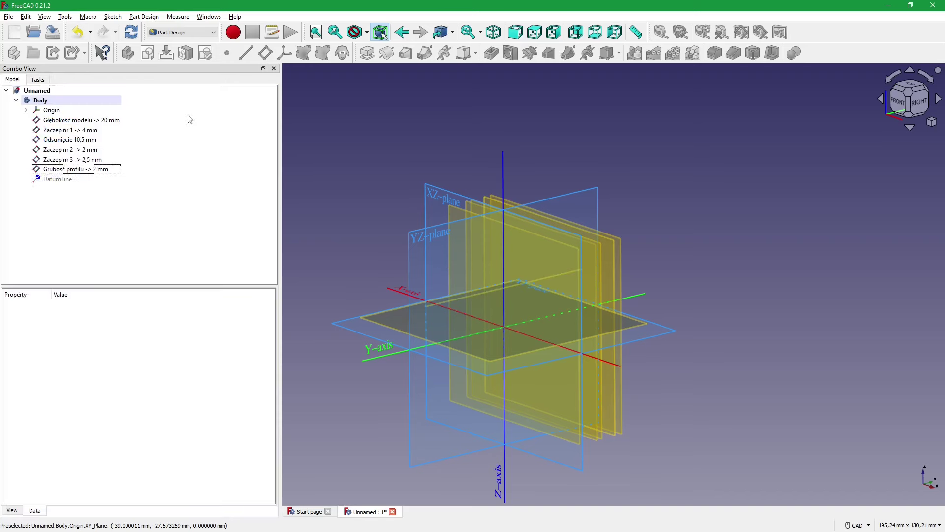
click(490, 290)
mouse_move(492, 291)
middle_down()
mouse_move(711, 241)
mouse_move(762, 206)
mouse_move(750, 213)
middle_up()
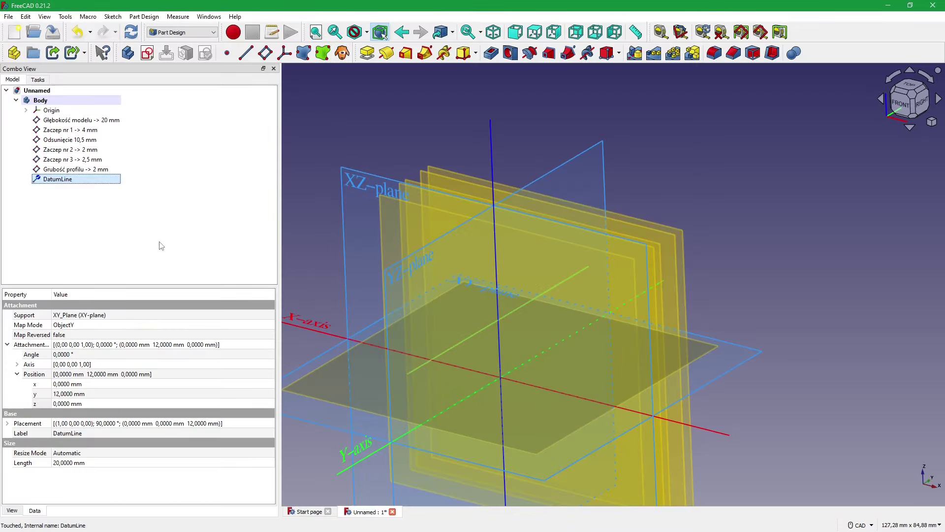
- Delete the DatumLine
key(Delete)
scroll(542, 246, down, 2)
scroll(690, 271, up, 2)
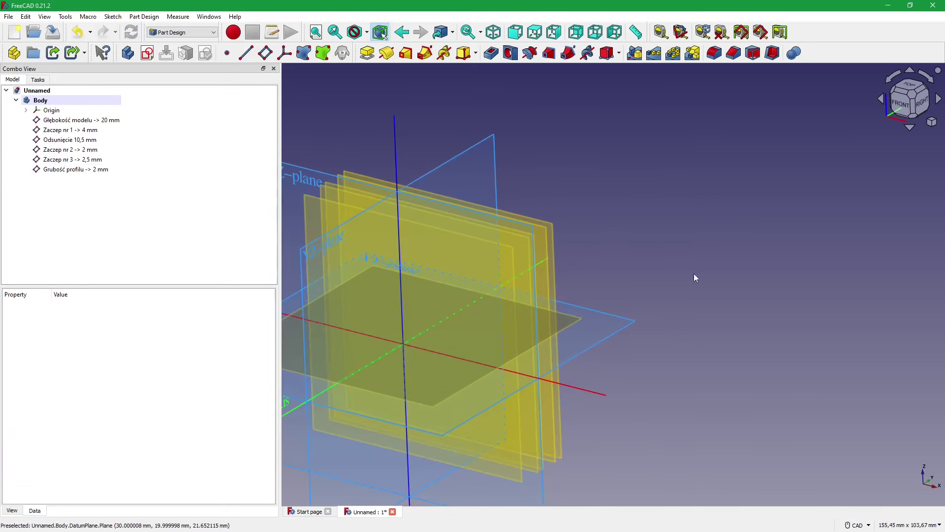
scroll(672, 302, down, 1)
mouse_move(668, 285)
middle_down()
mouse_move(658, 323)
mouse_move(788, 284)
mouse_move(701, 306)
mouse_move(893, 437)
mouse_move(941, 490)
mouse_move(605, 350)
mouse_move(692, 318)
middle_up()
- Reselect the XY plane as the base for a new datum line
click(657, 323)
click(675, 311)
click(691, 319)
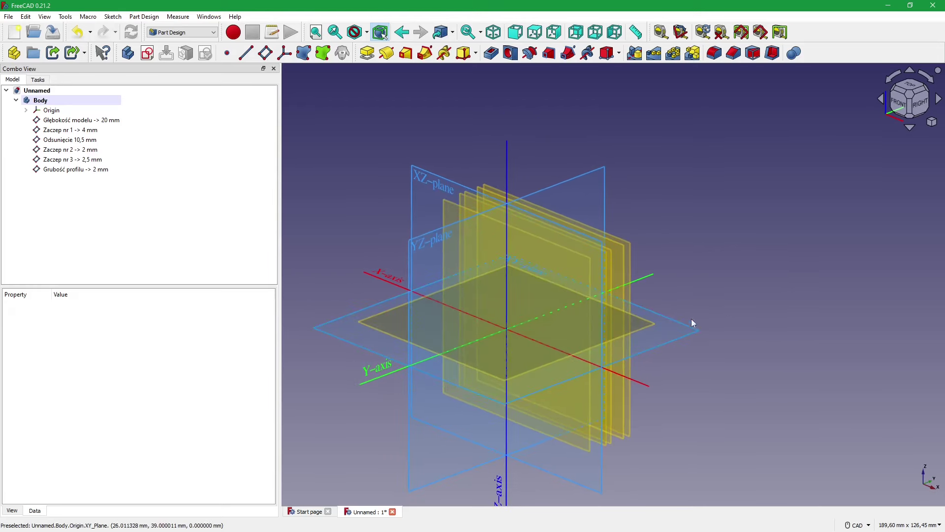
click(688, 329)
click(246, 53)
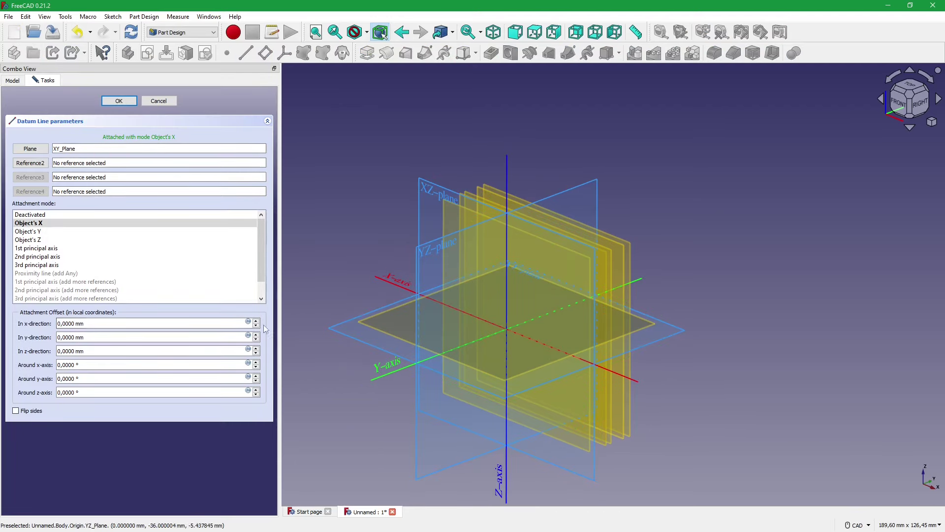
- Create the datum line with a 12 mm y offset in Object's Y mode
key(Tab)
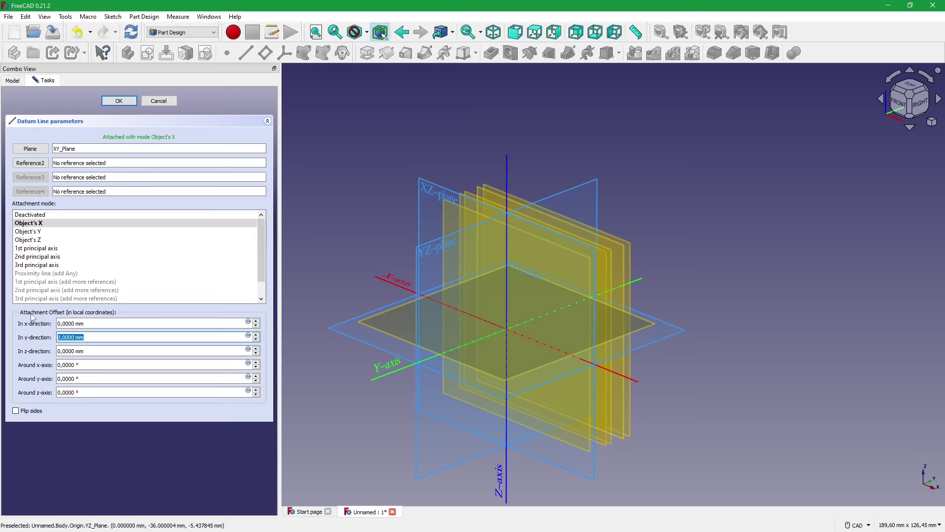
text(12)
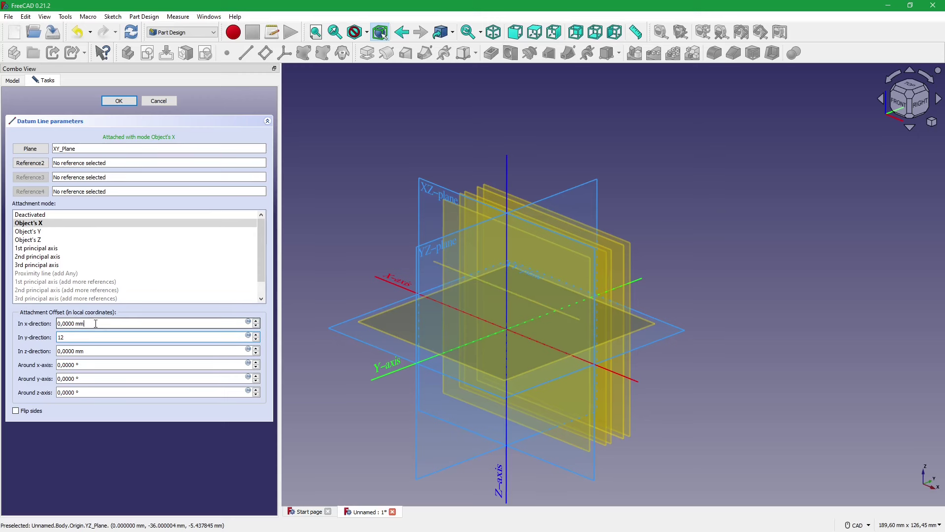
key(shift+Tab)
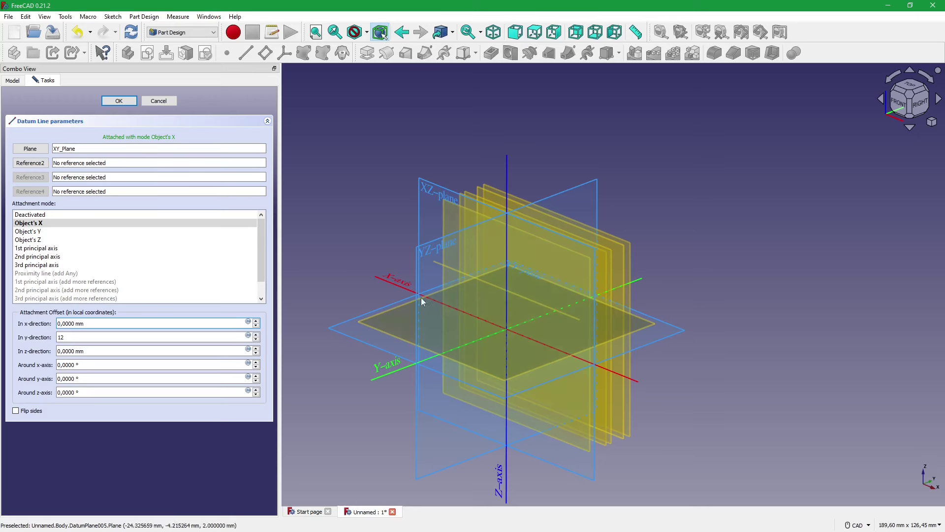
click(37, 234)
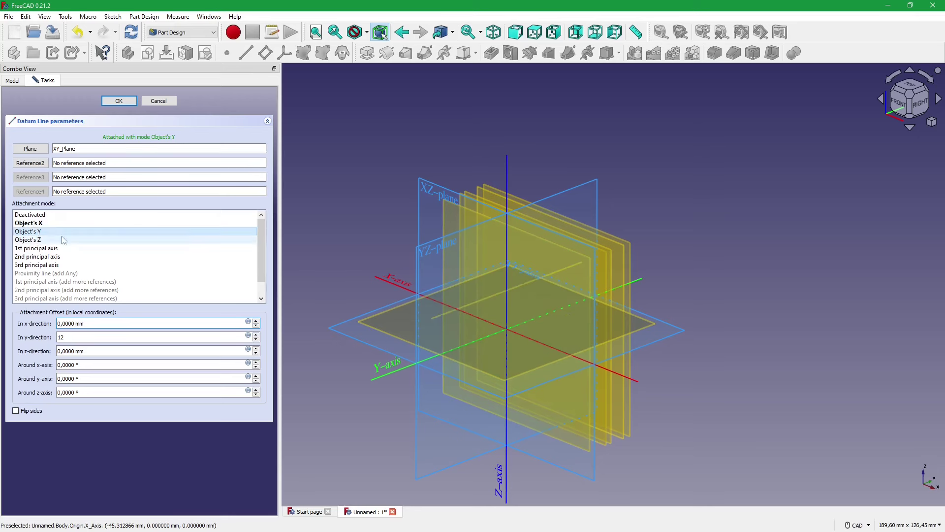
click(119, 101)
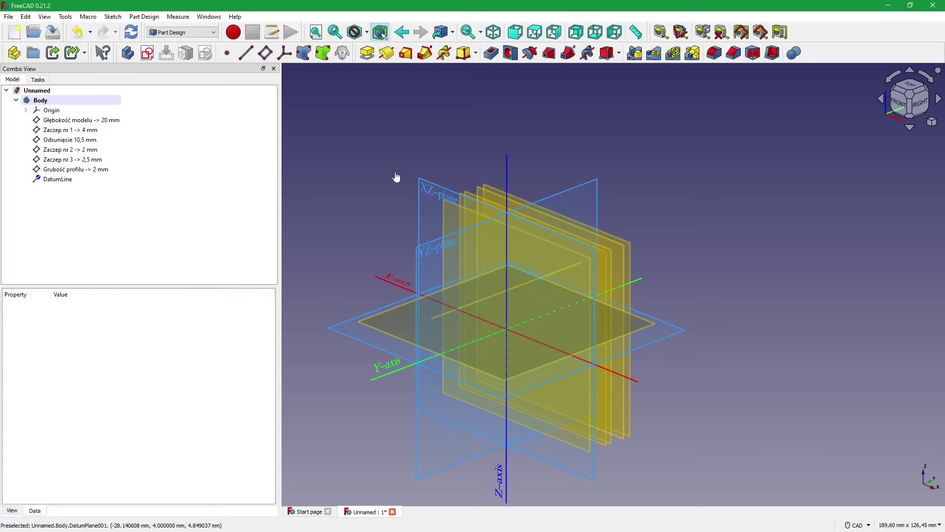
- Rename the datum line to 'Oś otworów 3x Fl 2 mm'
click(52, 179)
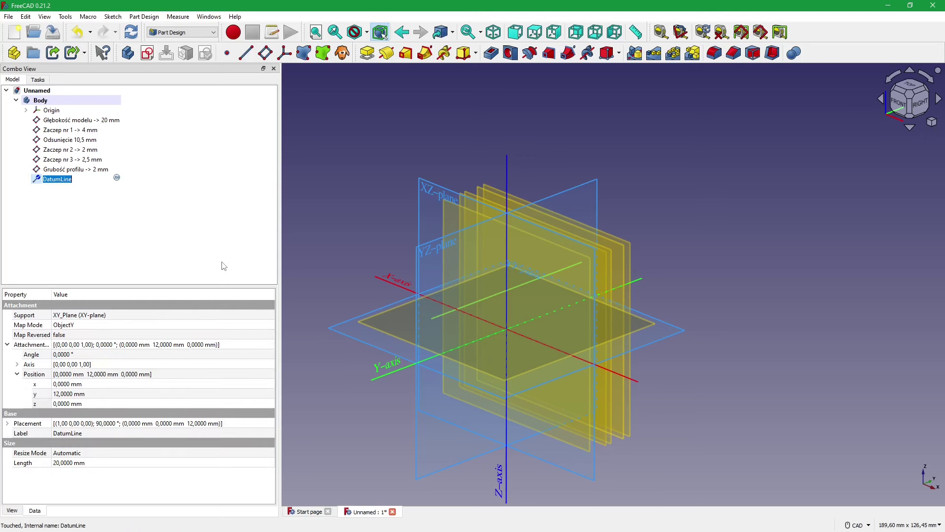
text(Oś otworów 3x FI 2)
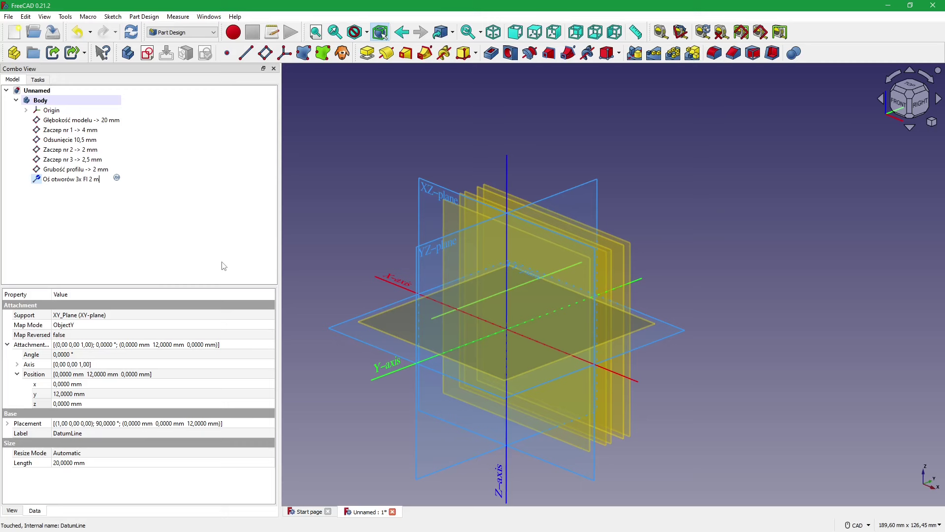
text( m)
key(Return)
click(135, 235)
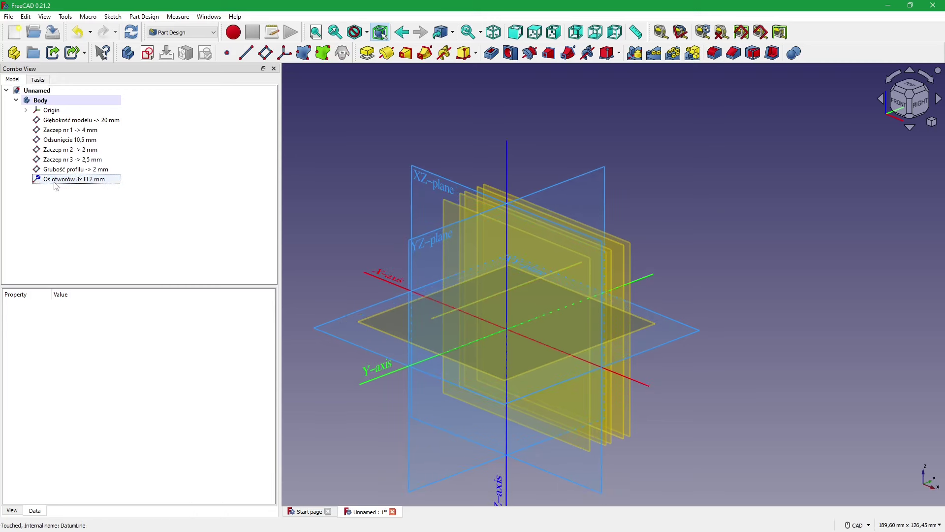
click(55, 180)
- Re-enter the datum line's Position y value in the Data properties
key(1)
click(99, 393)
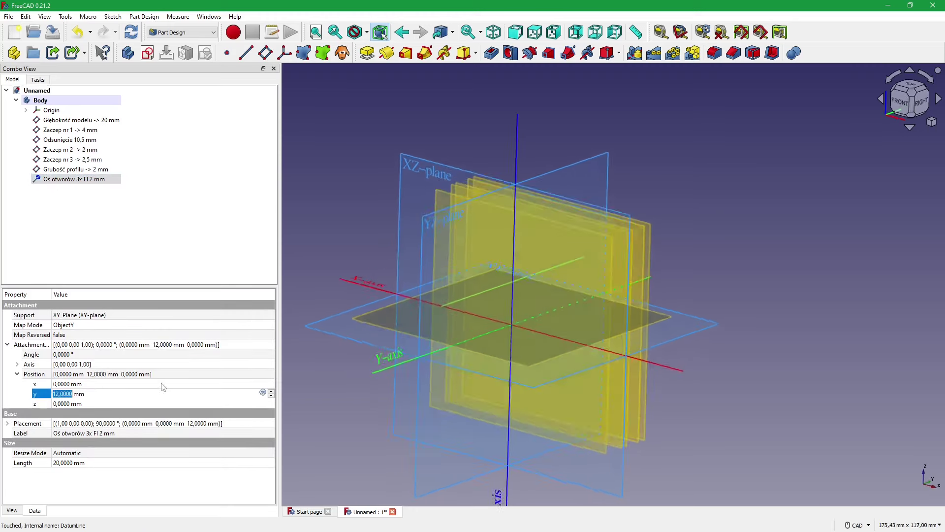
key(ctrl+a)
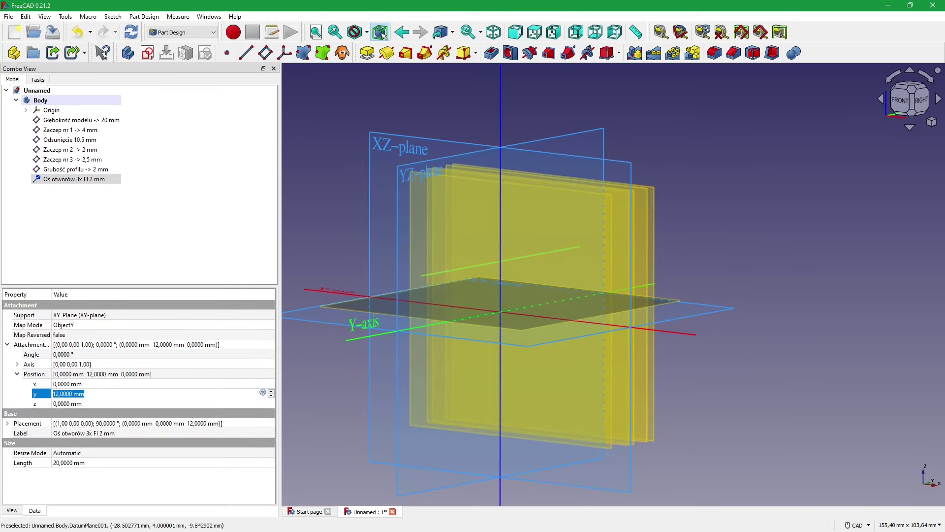
text(10)
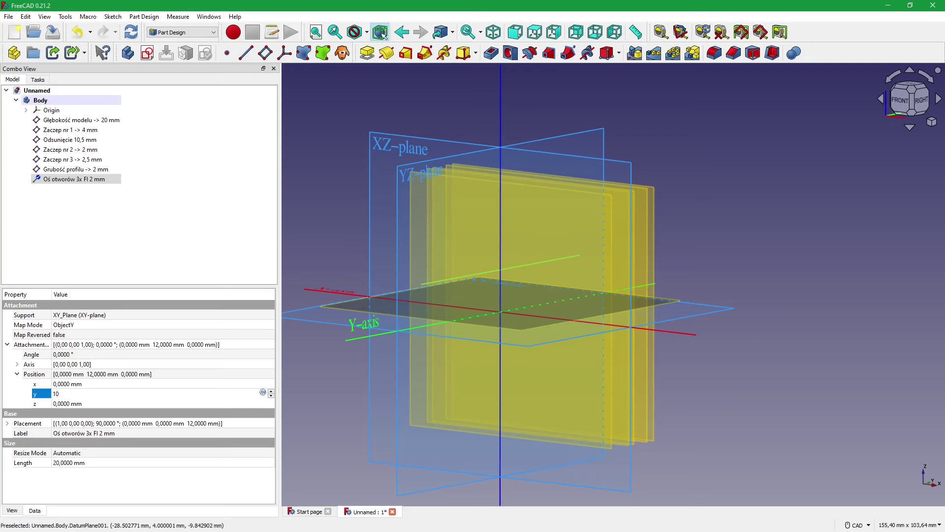
key(BackSpace)
text(20)
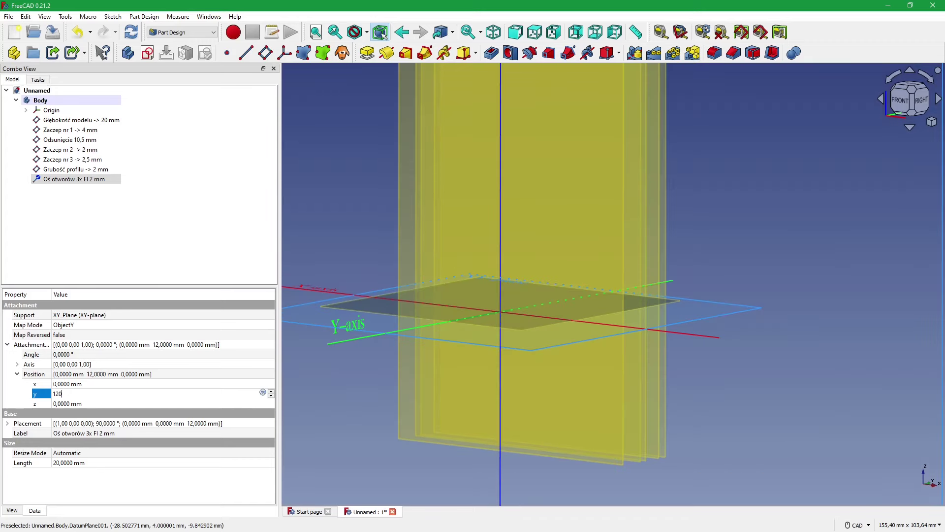
key(equal)
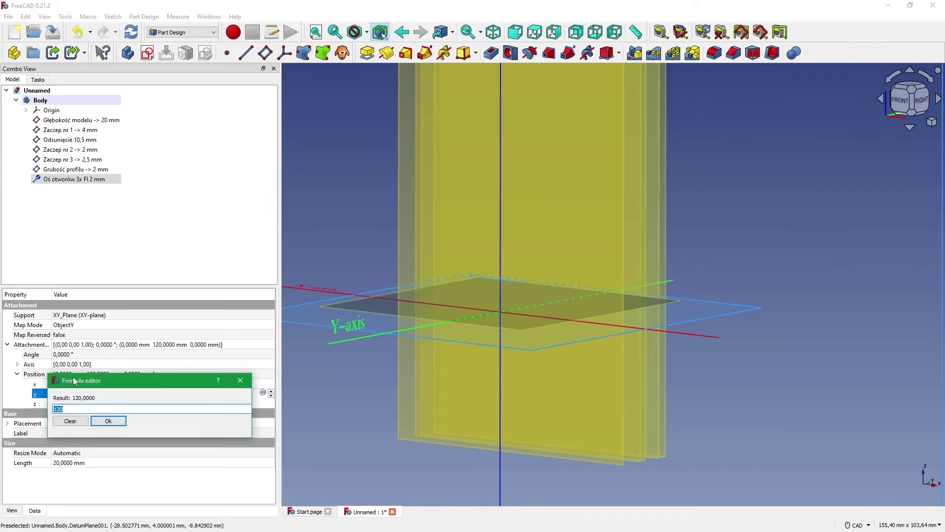
key(Escape)
key(BackSpace)
key(BackSpace)
text(20)
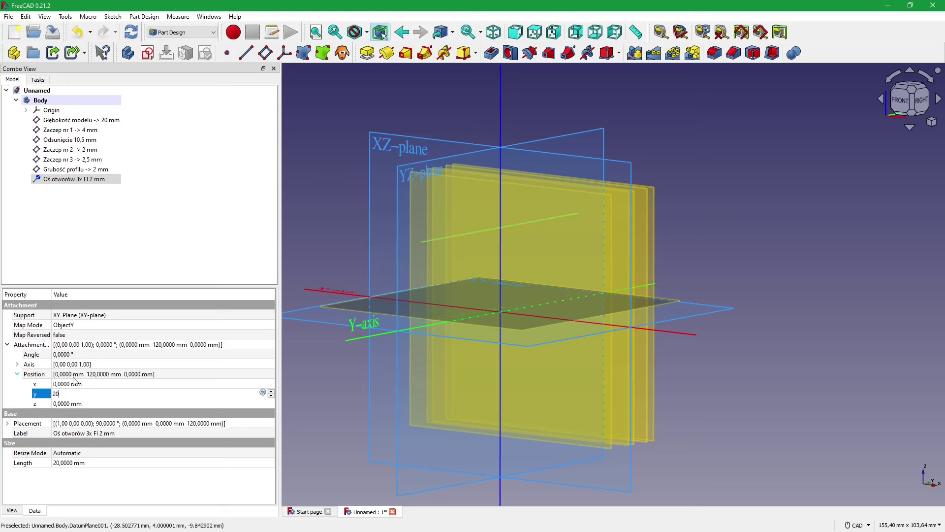
key(BackSpace)
- Commit the datum line's y position as 12 mm
text(12,0000)
click(348, 220)
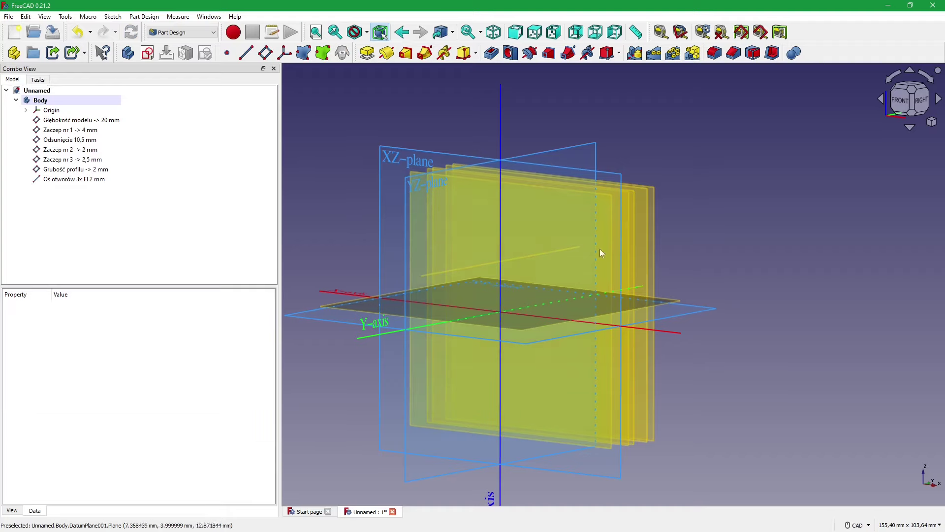
mouse_move(600, 250)
middle_down()
mouse_move(709, 256)
mouse_move(637, 181)
mouse_move(566, 167)
mouse_move(476, 215)
mouse_move(637, 263)
mouse_move(745, 240)
mouse_move(728, 237)
mouse_move(730, 249)
mouse_move(628, 241)
middle_up()
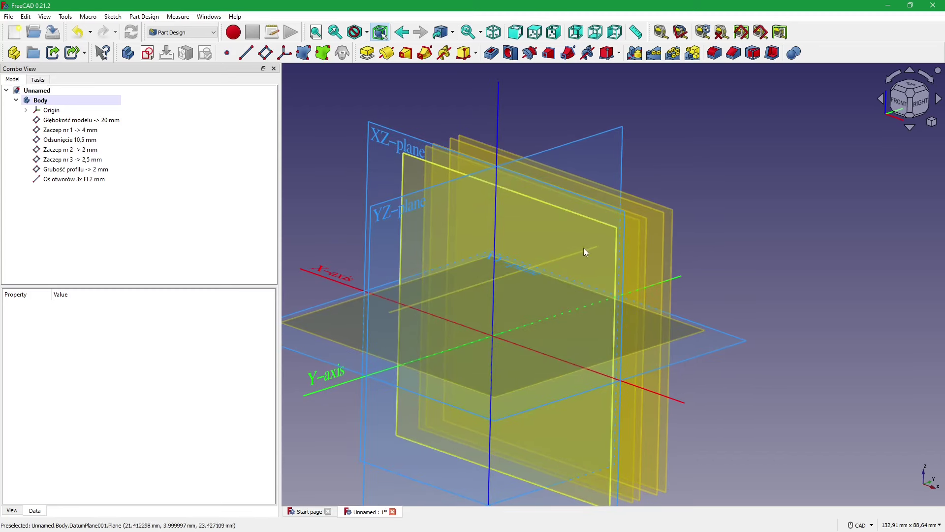
- Hide Głębokość modelu, the following datum planes and the hole-axis datum line
click(74, 120)
key(space)
key(space)
click(71, 139)
key(space)
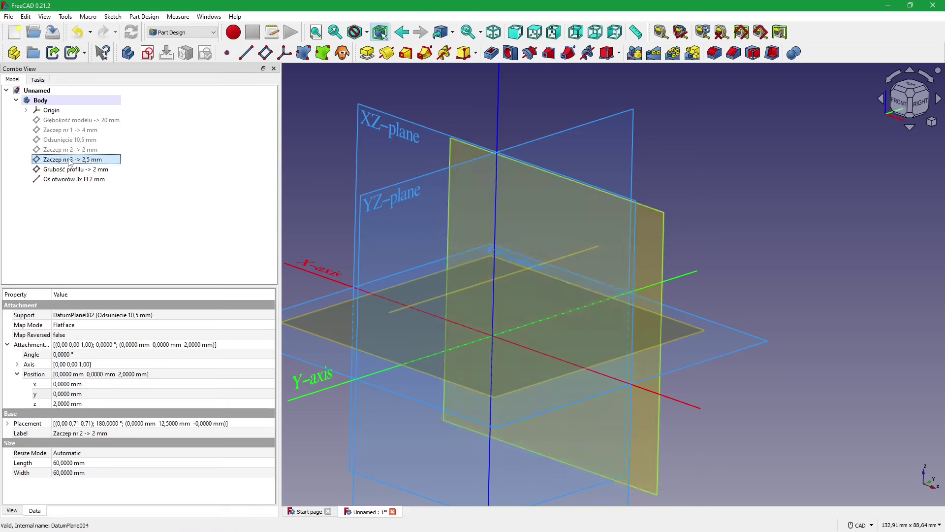
key(space)
click(73, 179)
key(space)
click(79, 169)
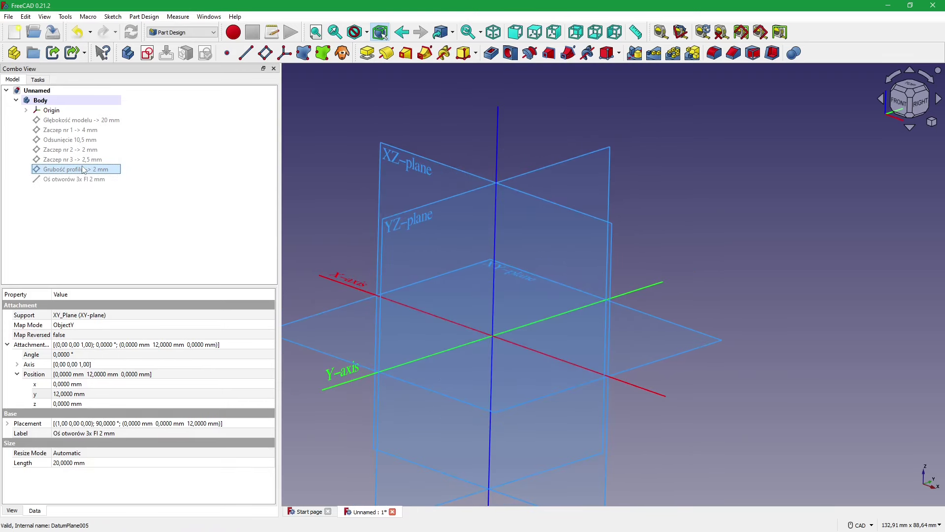
key(space)
- Hide the Odsunięcie, Grubość profilu, Zaczep nr 3 and Zaczep nr 2 datums
key(space)
click(82, 150)
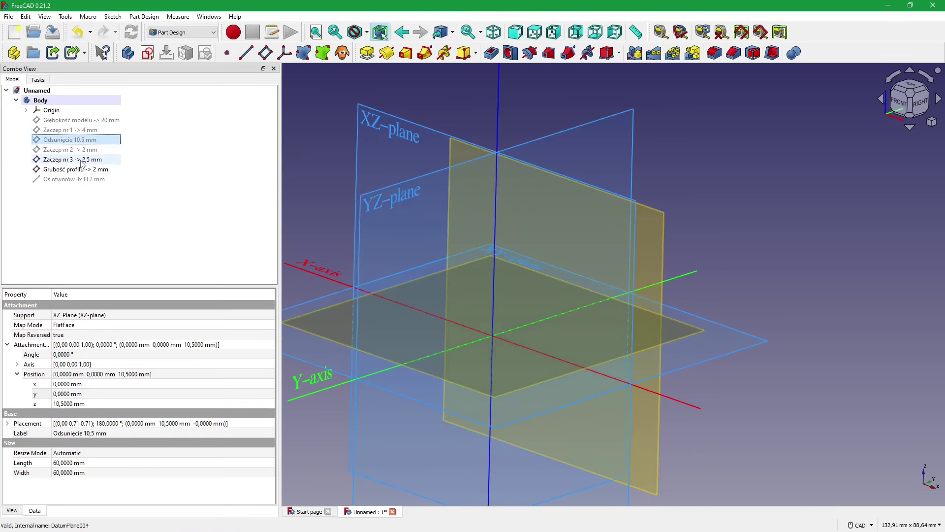
click(81, 159)
key(space)
click(103, 162)
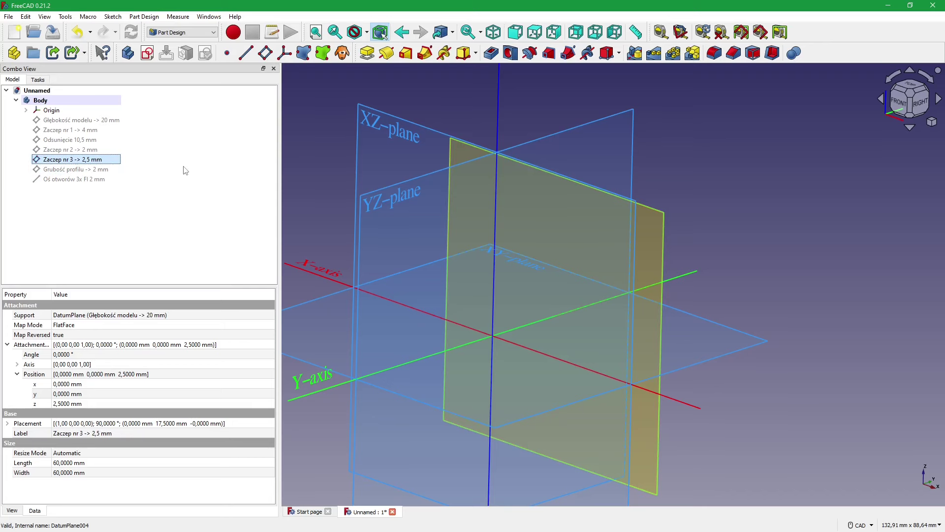
key(space)
click(307, 148)
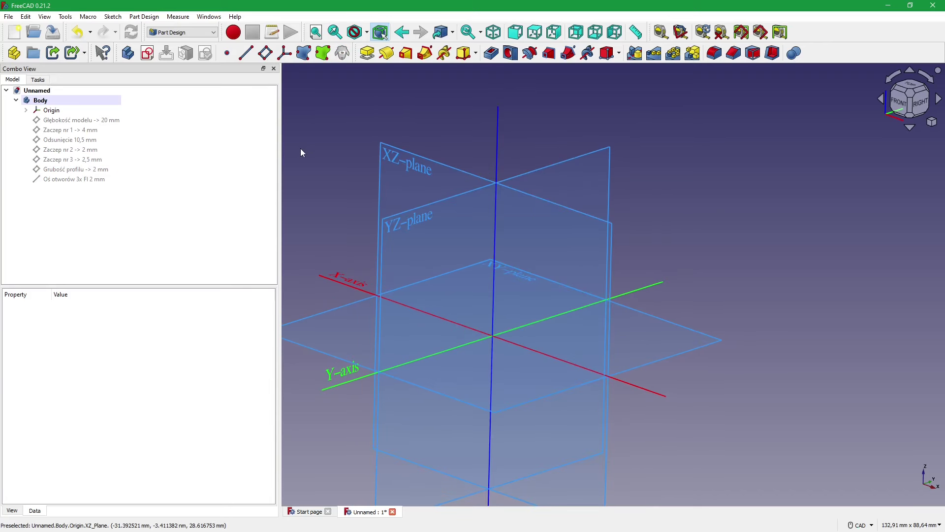
click(123, 150)
key(space)
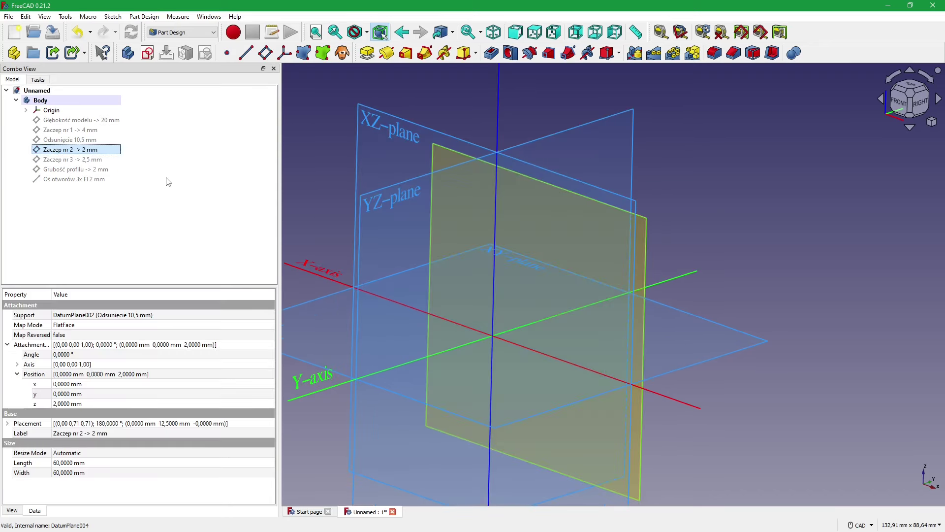
key(space)
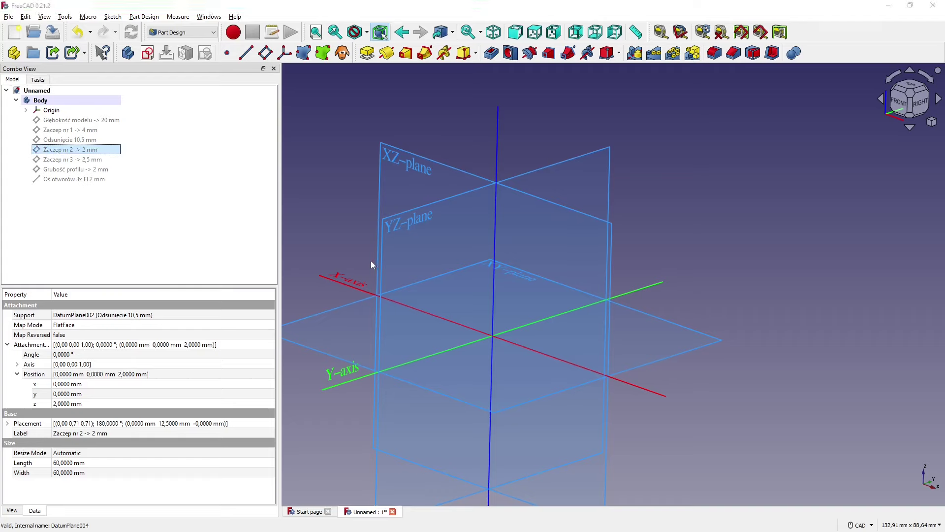
key(alt+Tab)
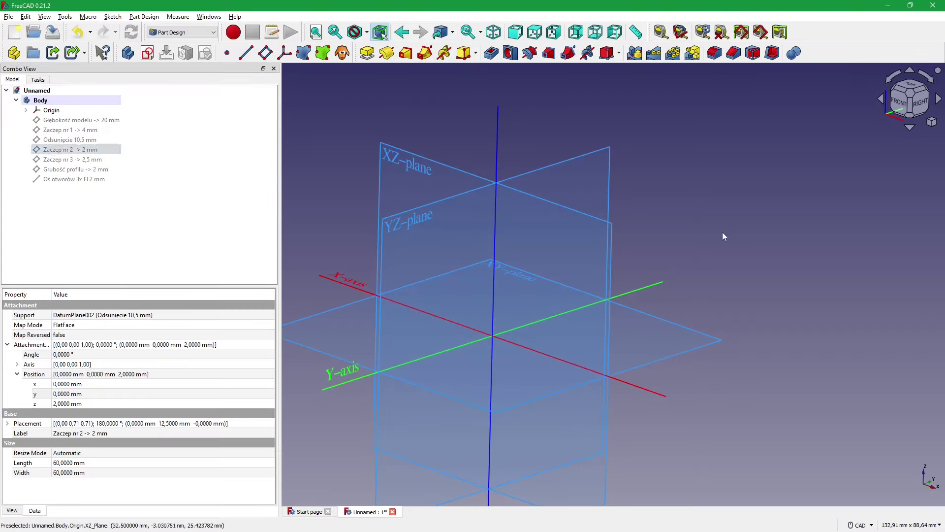
- Show the Grubość profilu datum plane in the 3D view
middle_drag(424, 153, 333, 182)
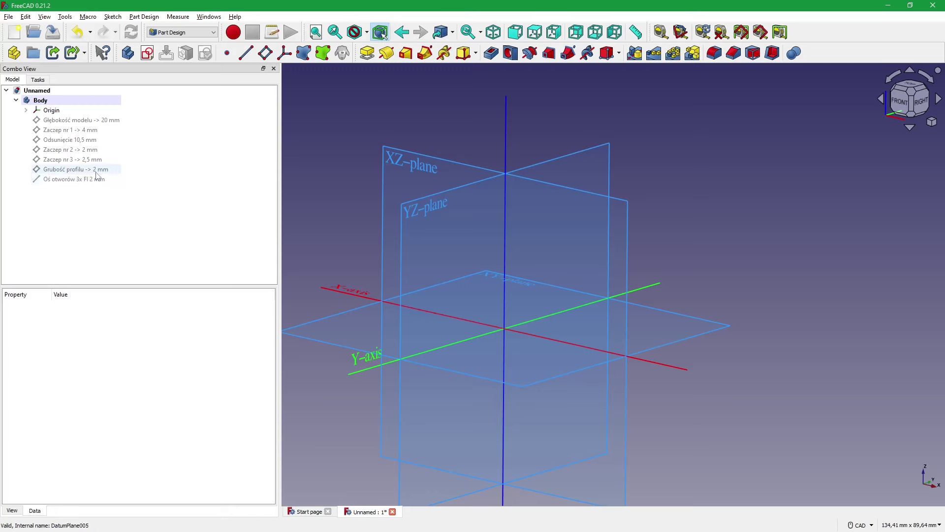
click(94, 170)
key(space)
click(326, 181)
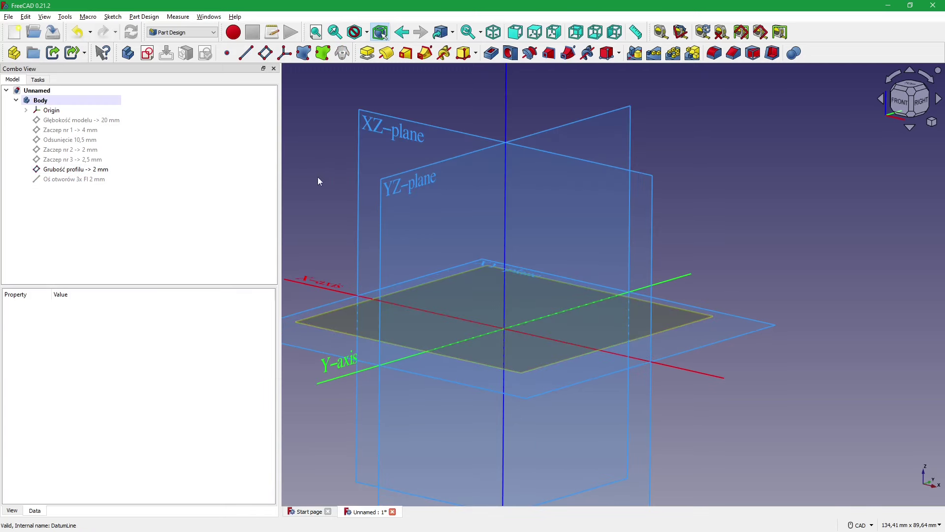
scroll(491, 285, down, 1)
scroll(491, 285, up, 1)
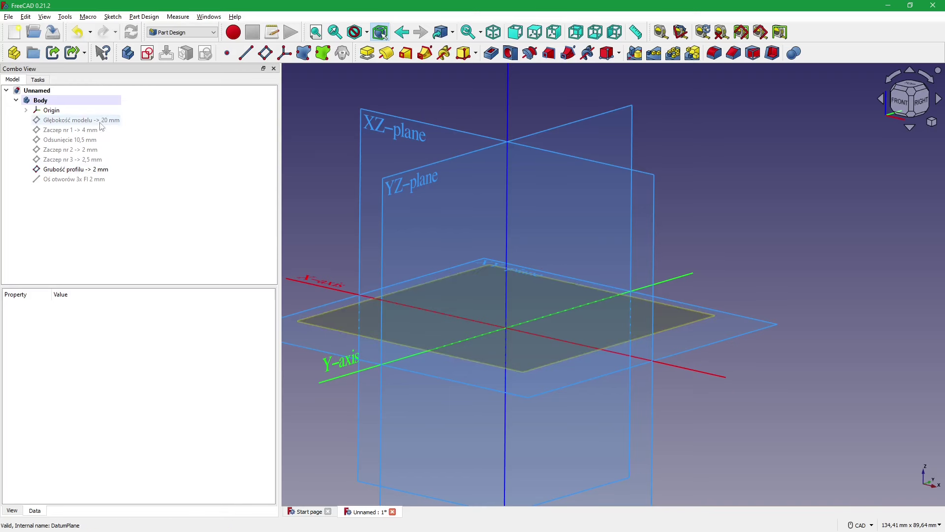
- Raise the Grubość profilu plane's z offset to 3 mm
click(96, 173)
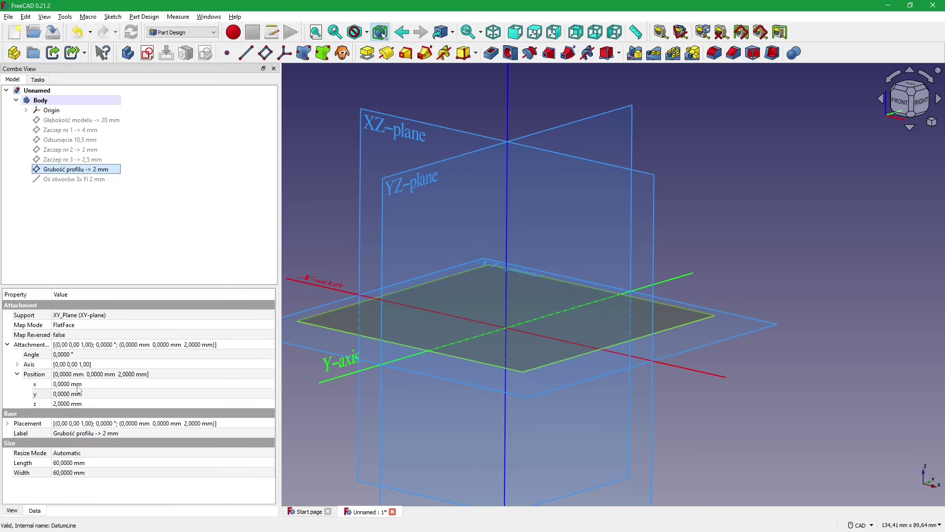
click(103, 404)
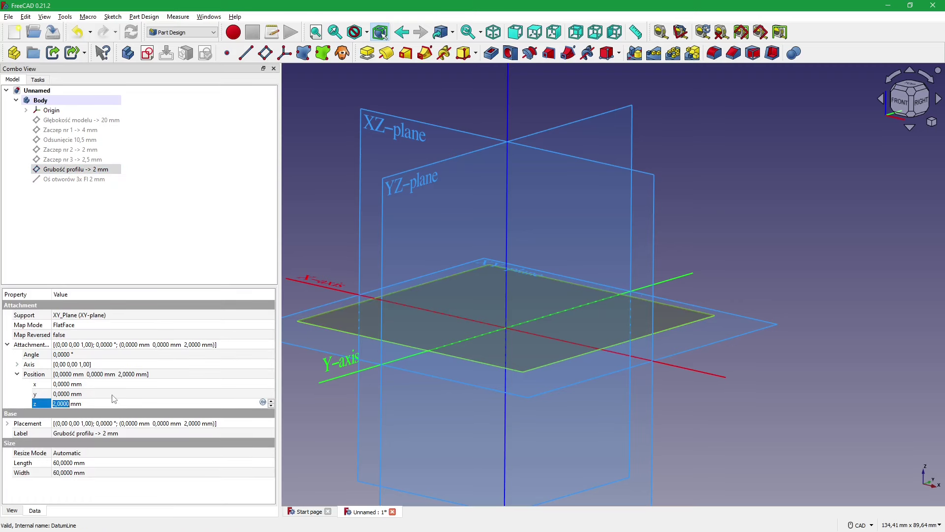
text(3)
key(Return)
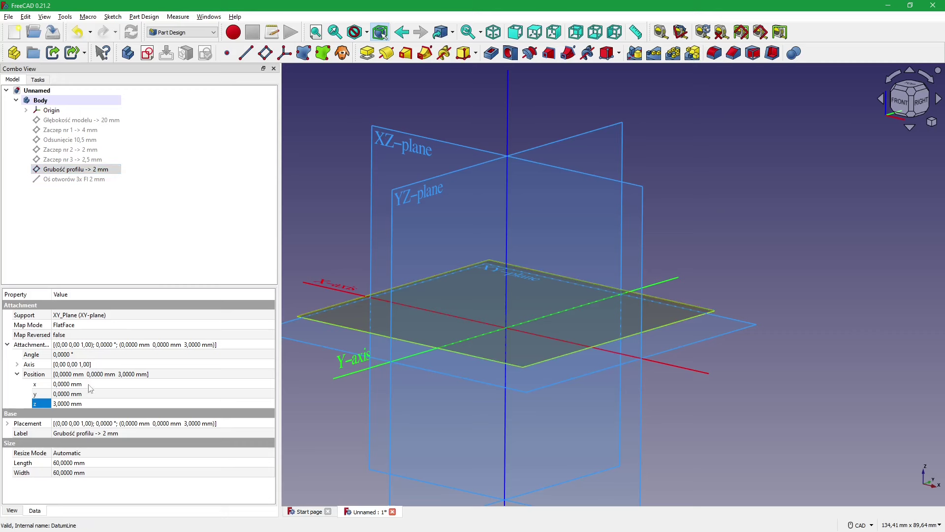
click(97, 403)
key(Return)
click(117, 276)
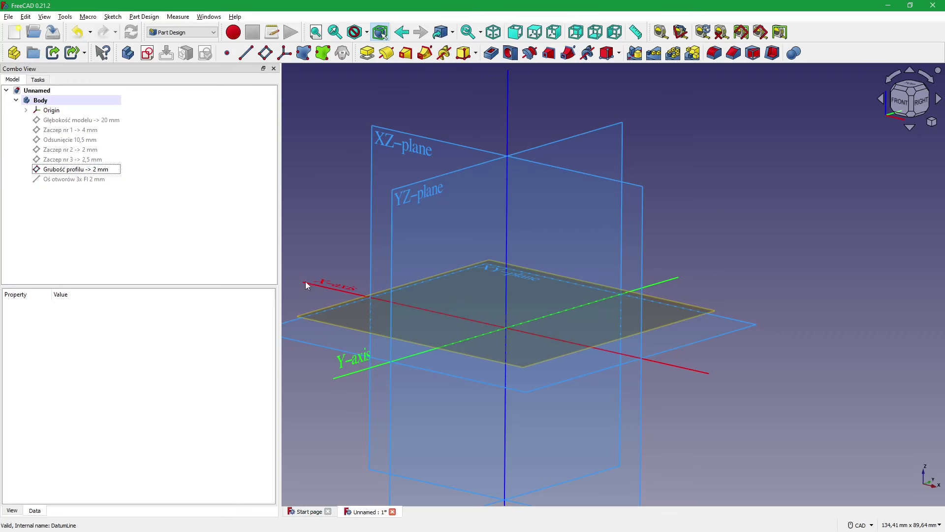
click(83, 172)
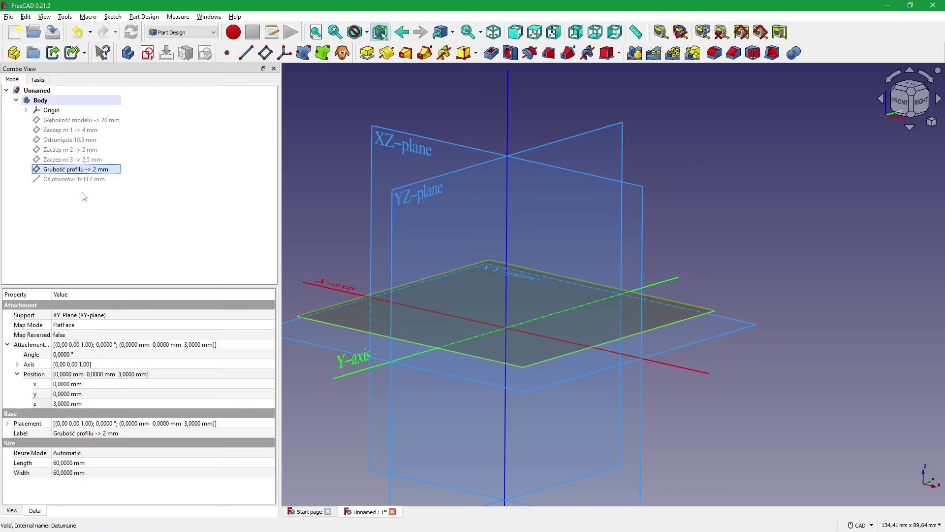
- Inspect the Grubość profilu plane's Placement details
click(9, 424)
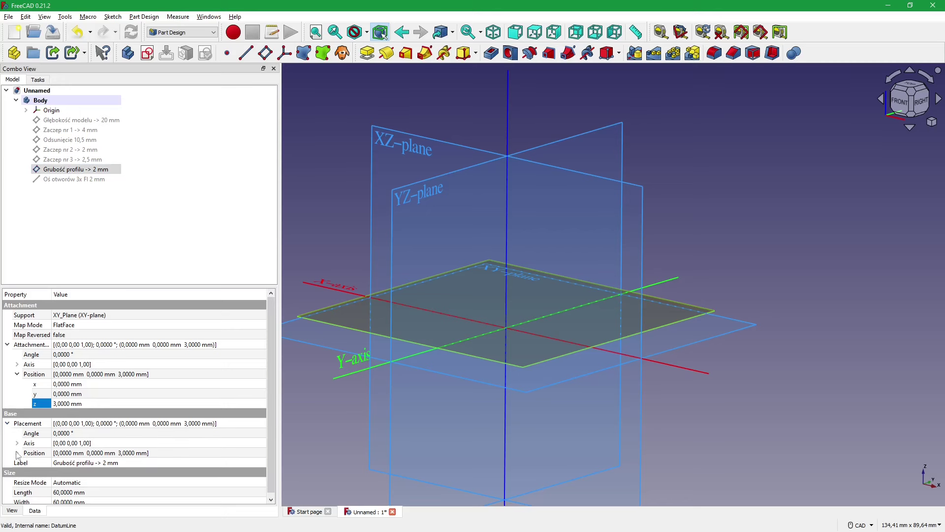
click(9, 425)
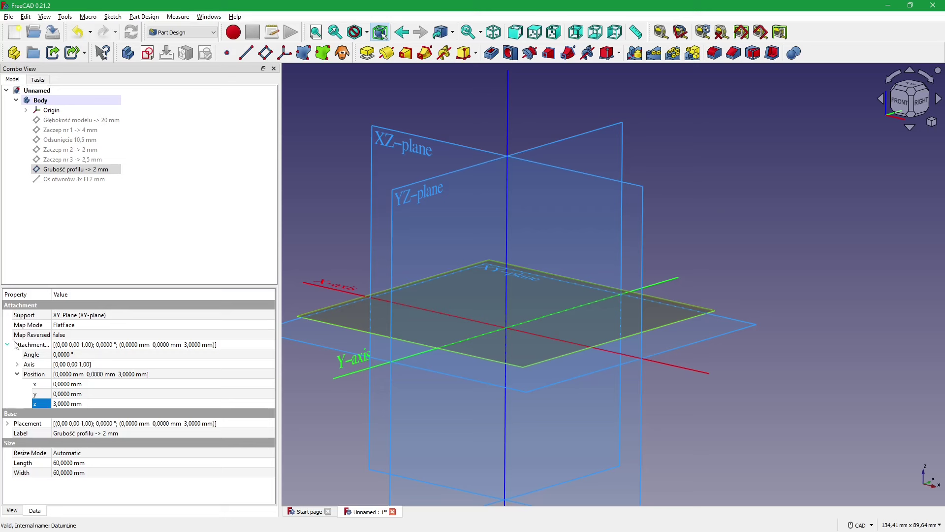
click(129, 249)
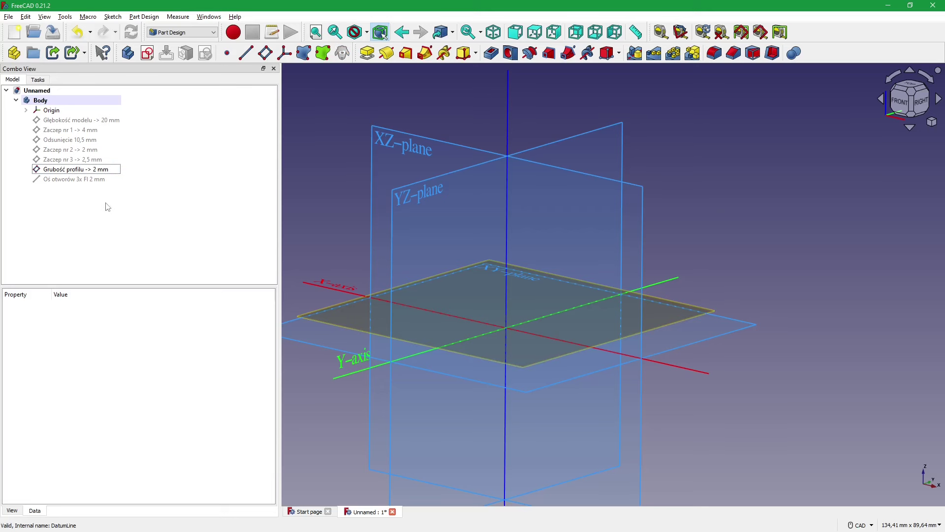
click(100, 175)
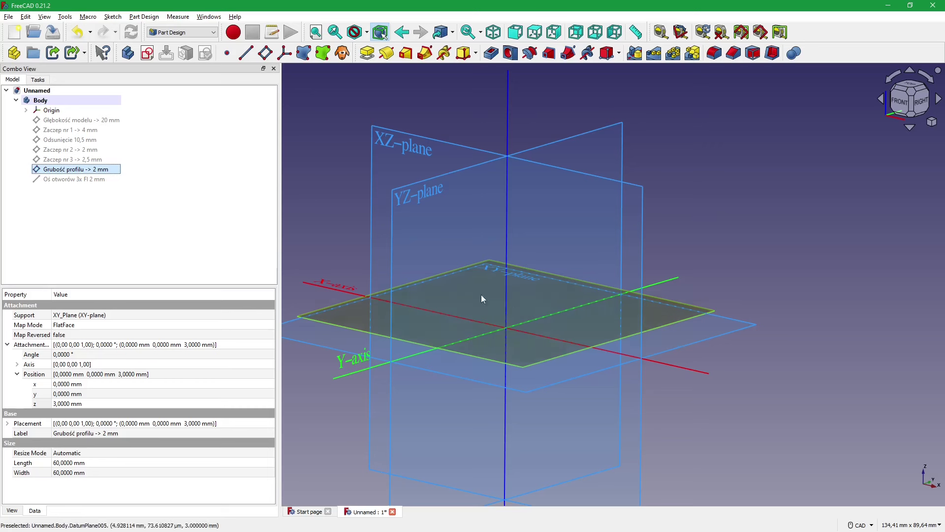
click(98, 192)
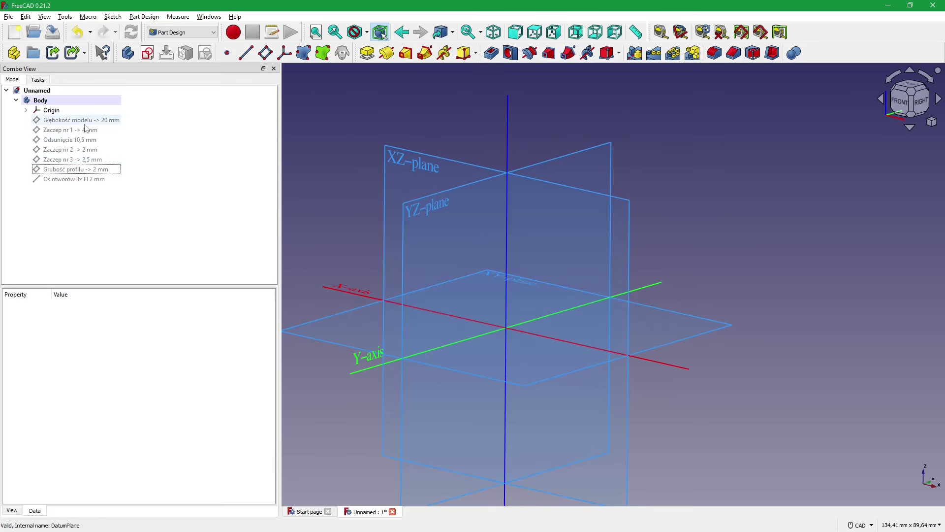
click(93, 170)
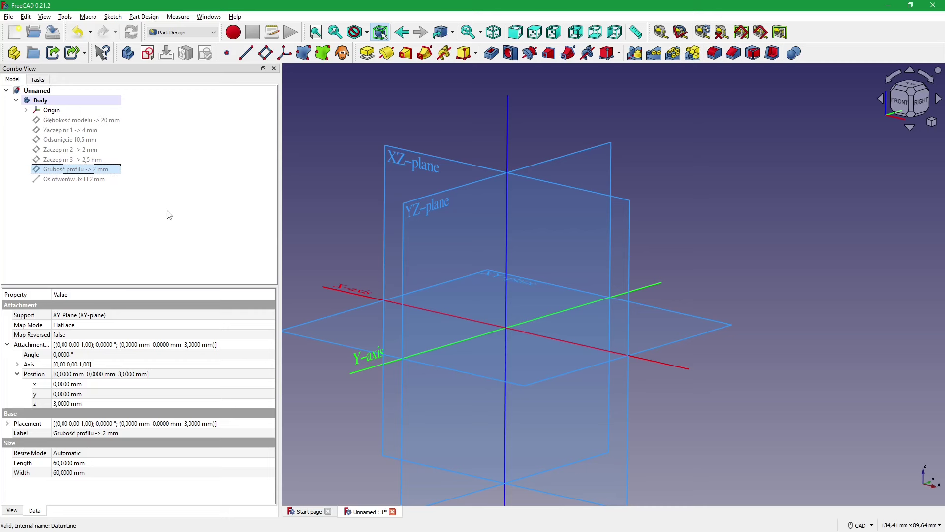
click(338, 224)
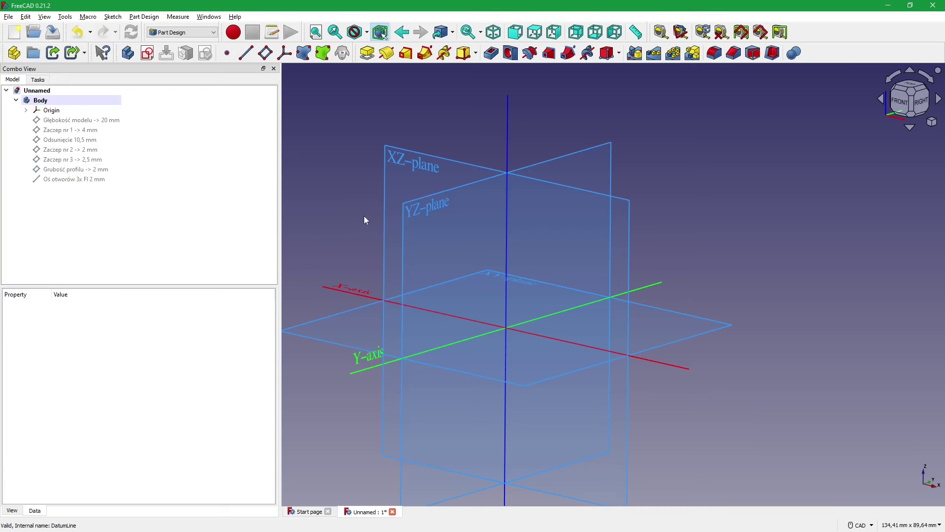
- Show the Grubość profilu plane again and pick the origin XZ plane
scroll(374, 214, up, 3)
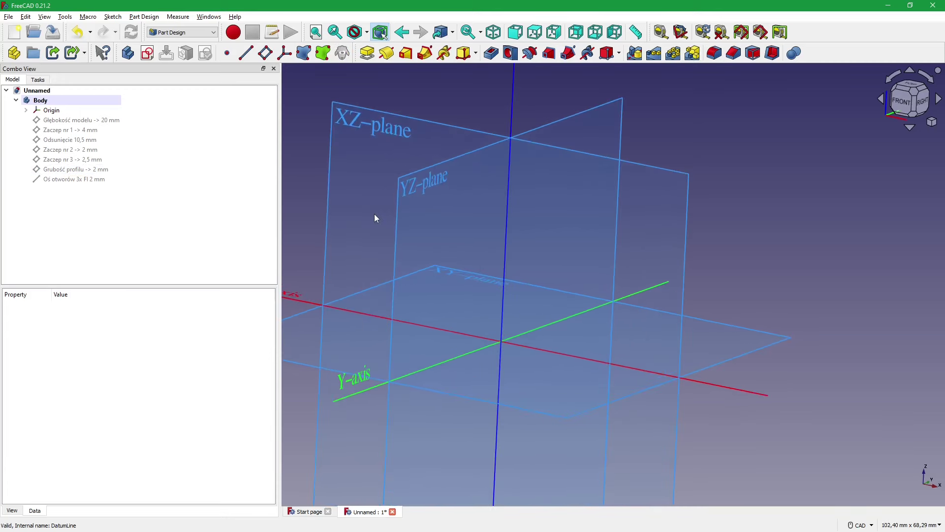
click(83, 170)
key(space)
click(326, 128)
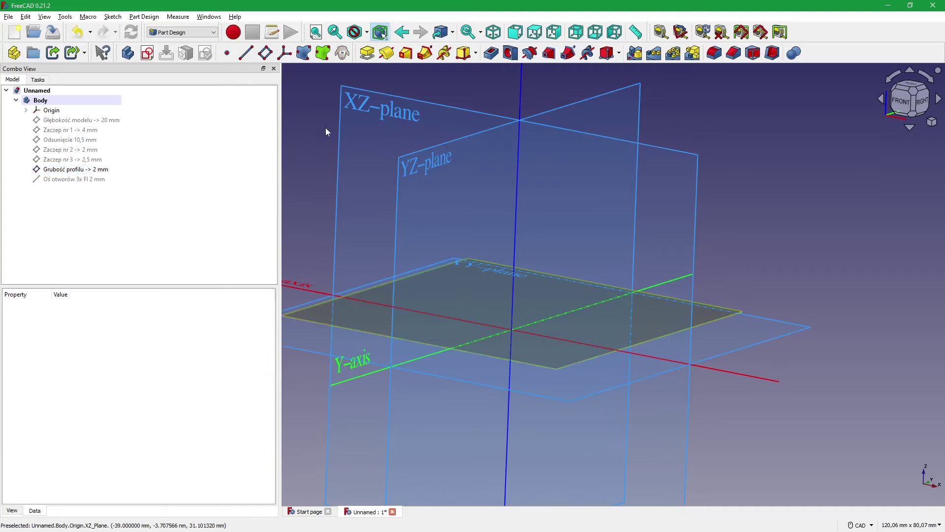
mouse_move(326, 128)
middle_down()
mouse_move(413, 206)
mouse_move(398, 157)
mouse_move(416, 148)
mouse_move(385, 158)
mouse_move(346, 138)
mouse_move(304, 142)
middle_up()
click(385, 158)
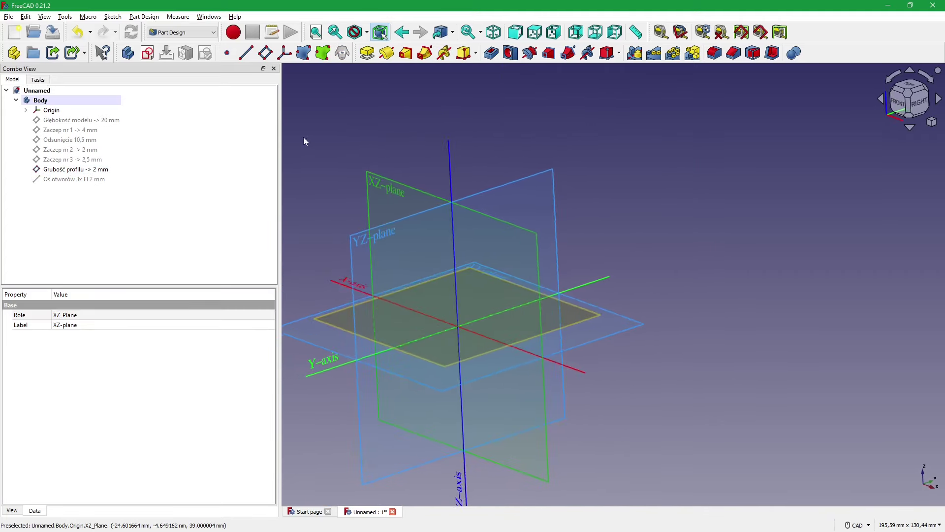
- Create a new sketch on the XZ plane and view it straight from the front
click(147, 53)
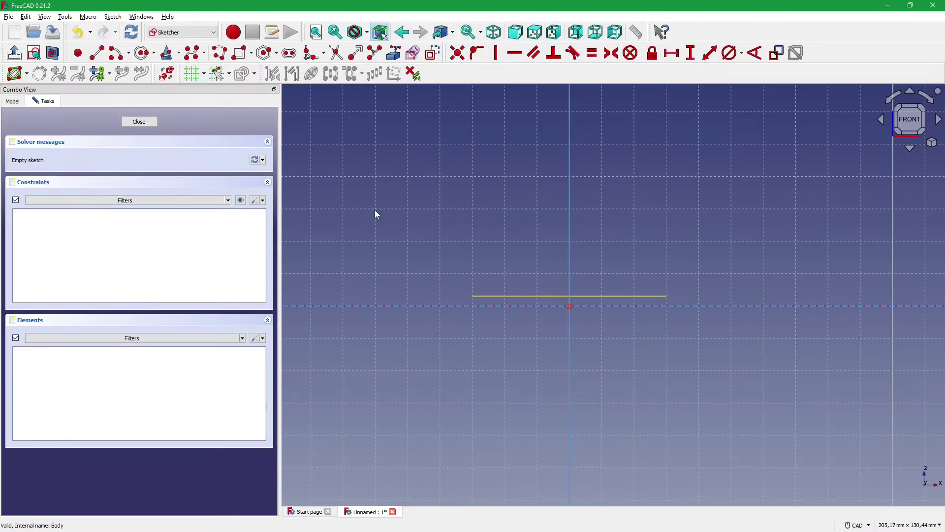
mouse_move(374, 210)
middle_down()
mouse_move(719, 364)
mouse_move(929, 481)
mouse_move(696, 406)
mouse_move(547, 322)
middle_up()
click(908, 120)
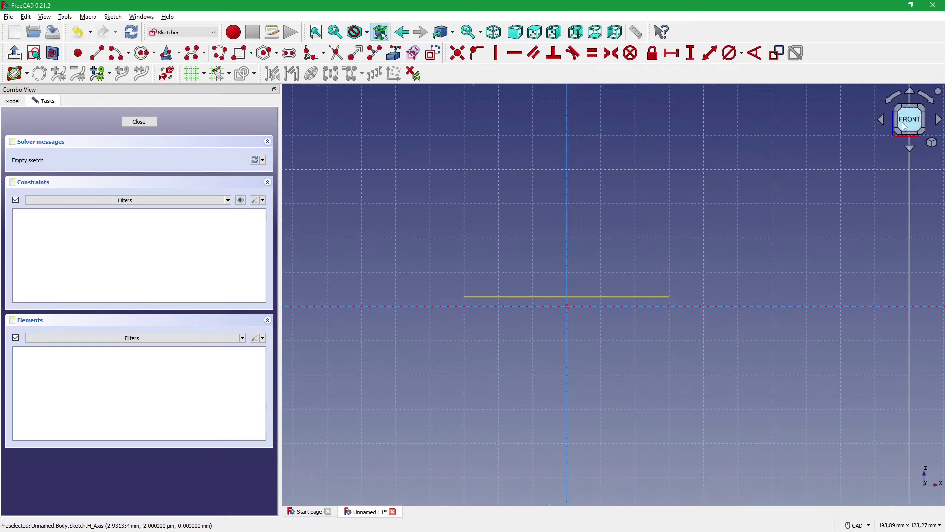
scroll(420, 285, down, 2)
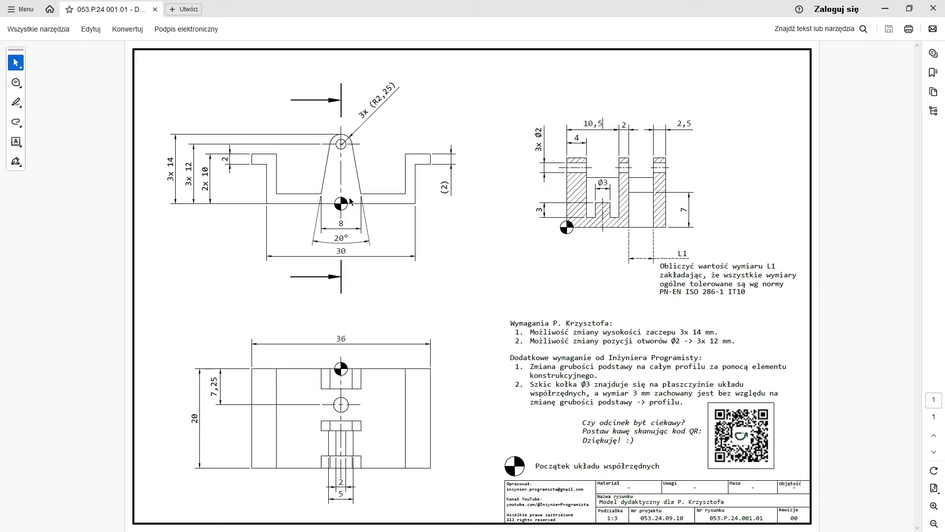
- Select the 'Początek układu współrzędnych' origin note in the PDF drawing
drag(535, 467, 661, 467)
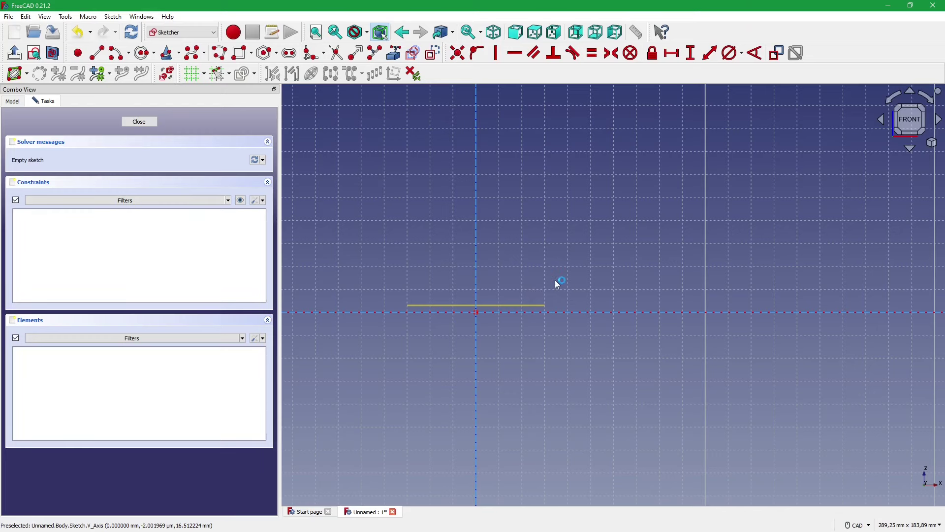
- Draw a closed eight-line stepped polyline profile starting and ending at the sketch origin
scroll(591, 281, up, 2)
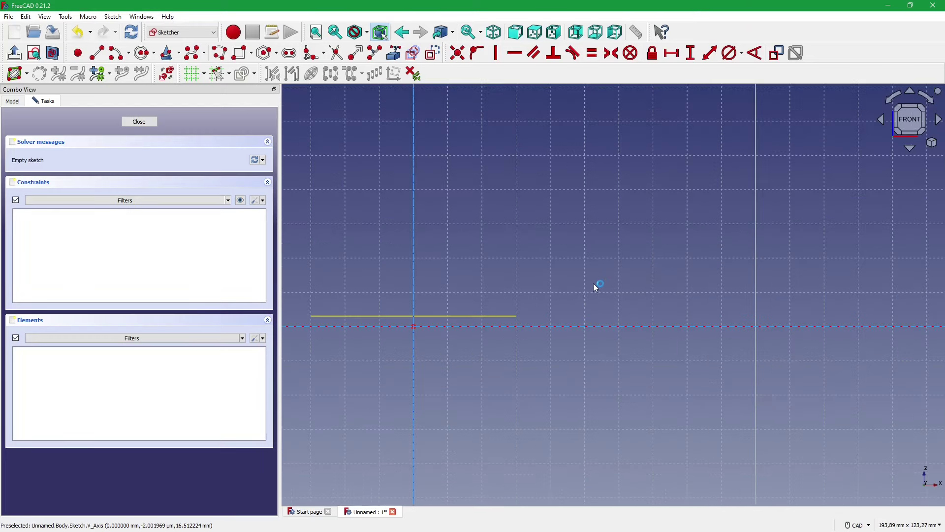
scroll(537, 286, down, 1)
scroll(512, 289, down, 1)
scroll(572, 285, up, 1)
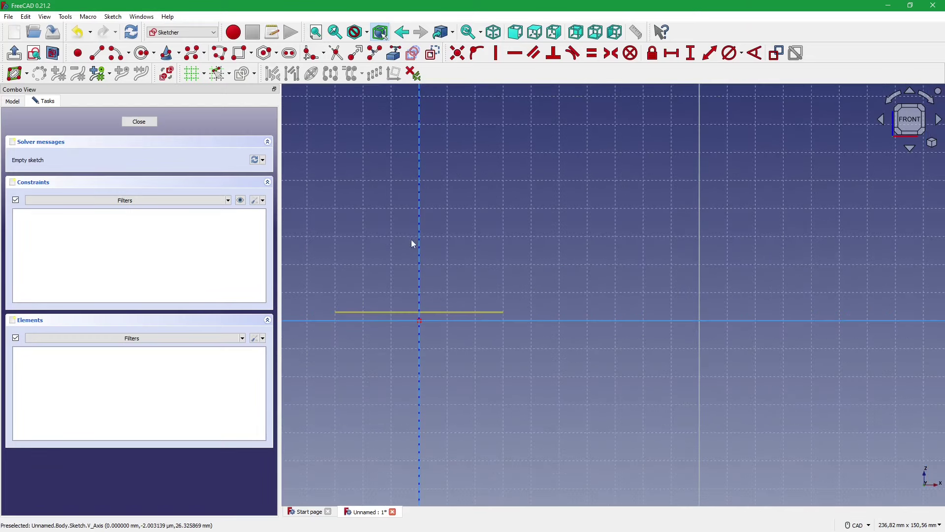
click(220, 53)
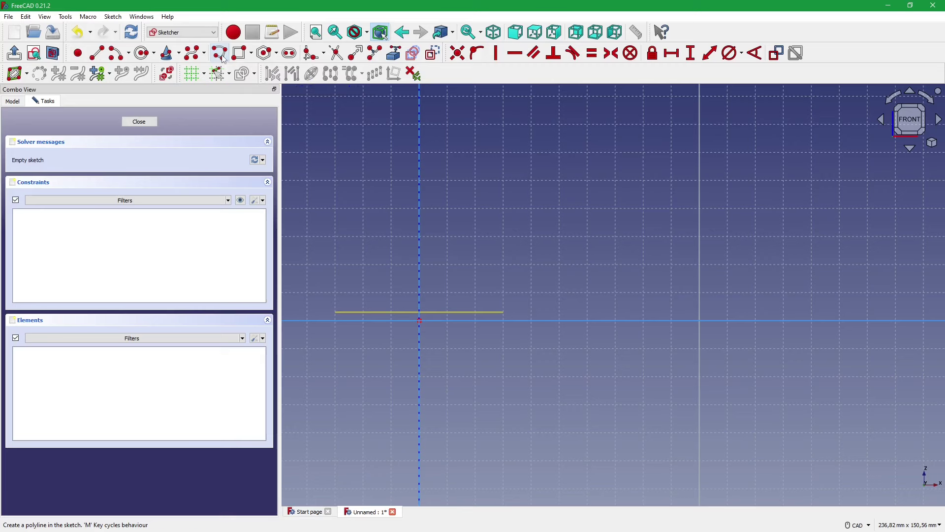
click(419, 321)
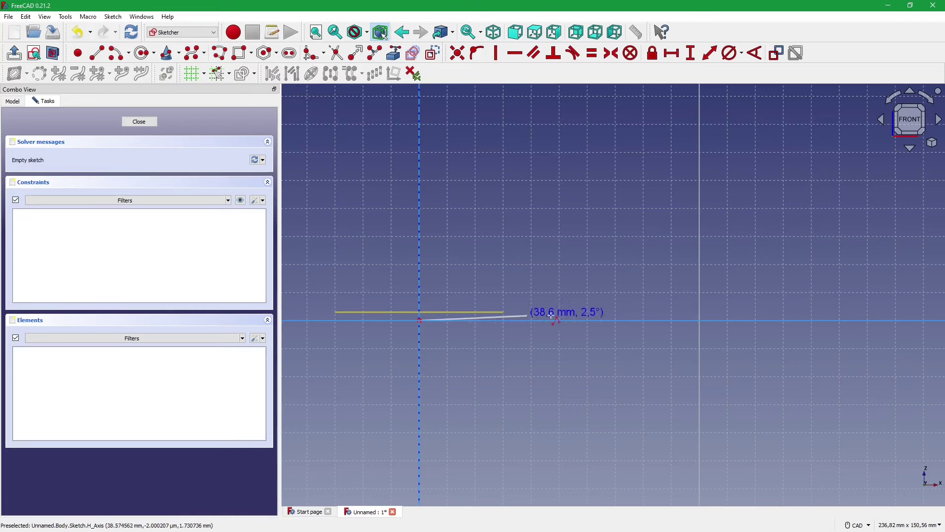
click(617, 320)
click(617, 247)
click(673, 246)
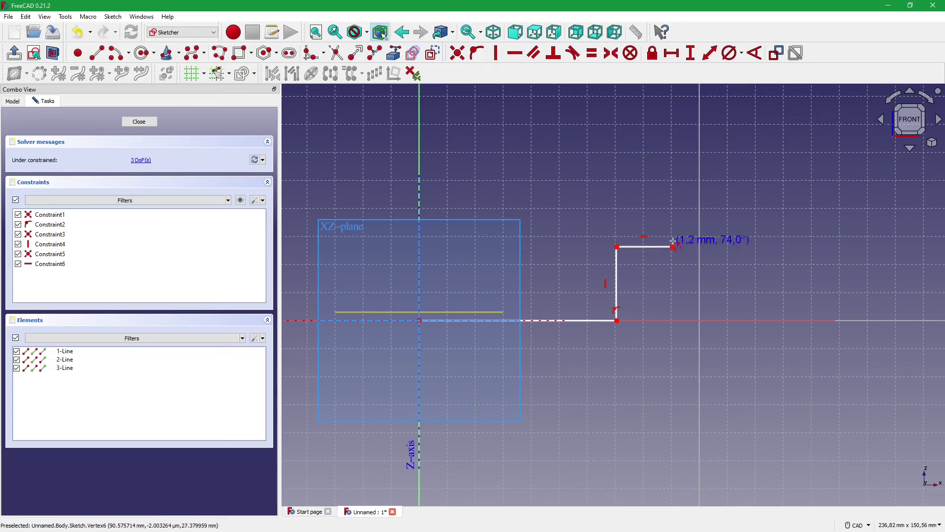
click(676, 214)
click(585, 214)
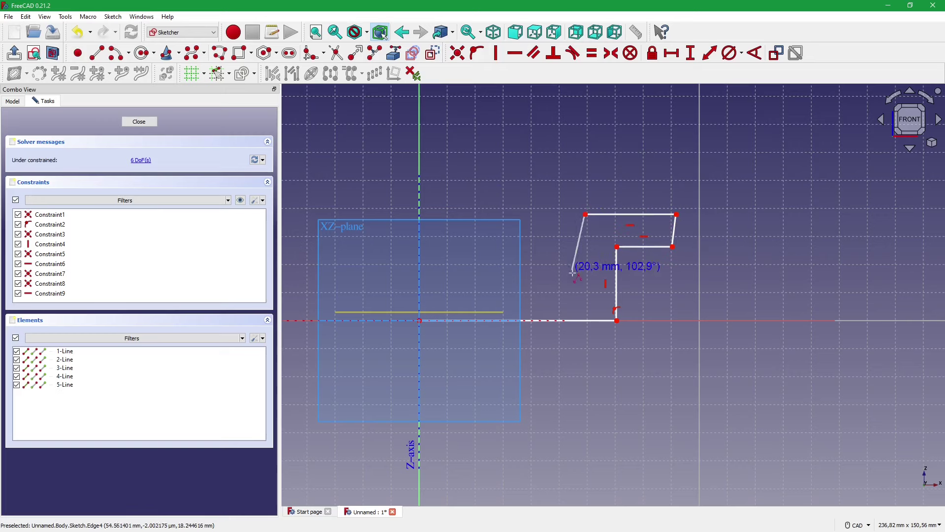
click(585, 297)
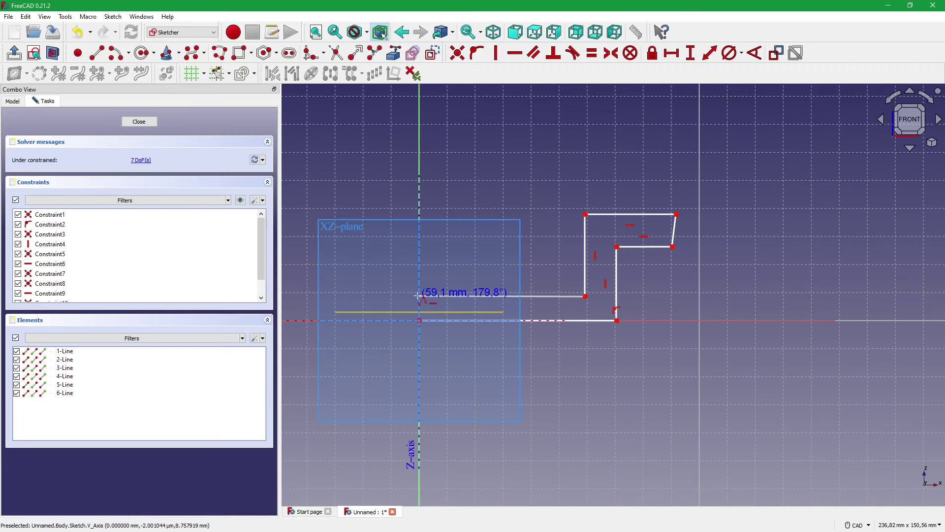
click(418, 296)
click(419, 320)
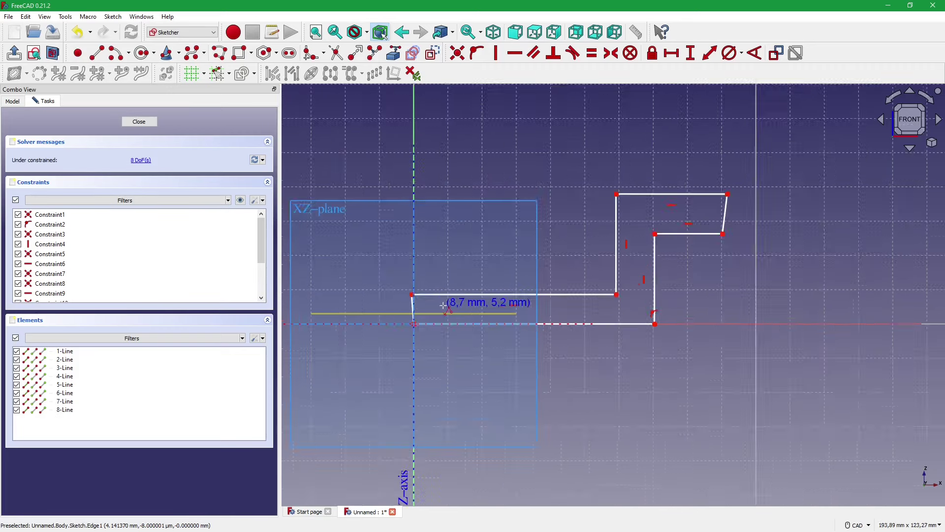
- Drag the short end edge near the origin into a diagonal
scroll(444, 306, up, 3)
drag(400, 308, 429, 308)
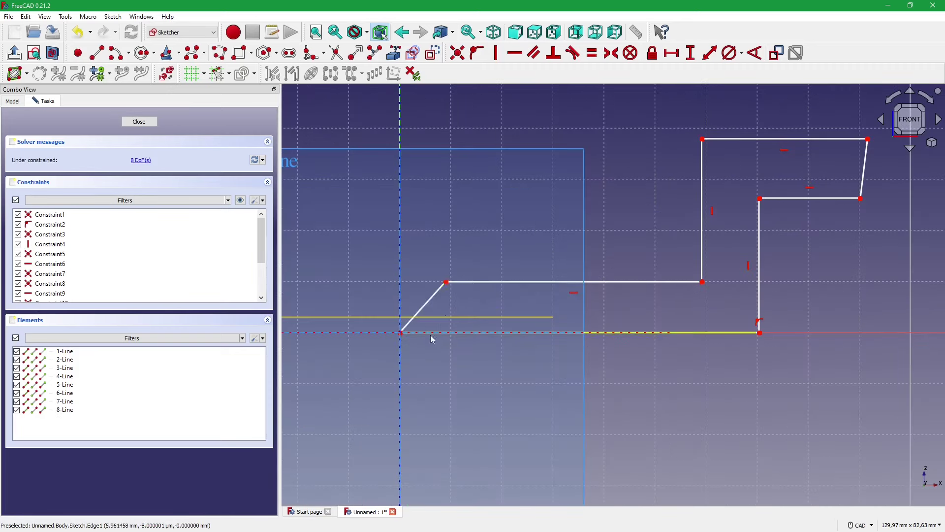
scroll(418, 353, down, 3)
scroll(418, 354, up, 2)
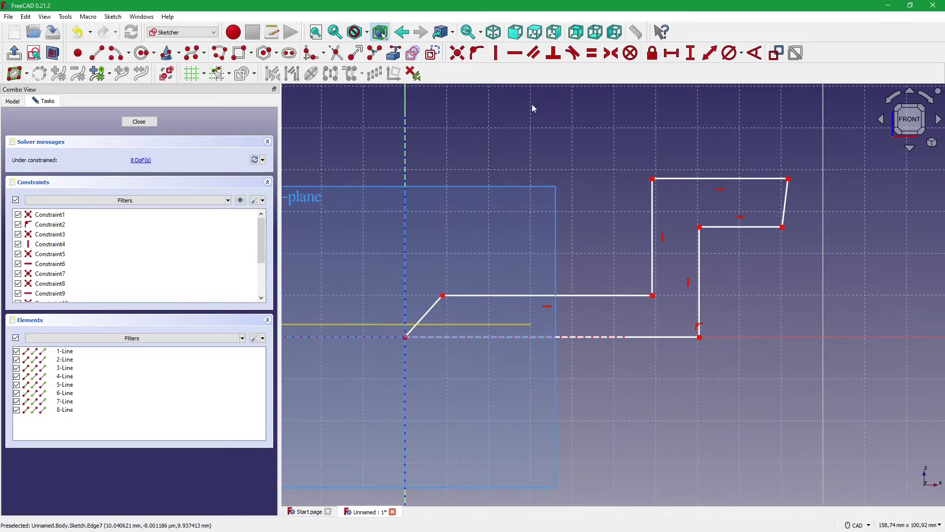
- Pin the diagonal's upper endpoint on the vertical axis and make the slanted right edge vertical
click(443, 295)
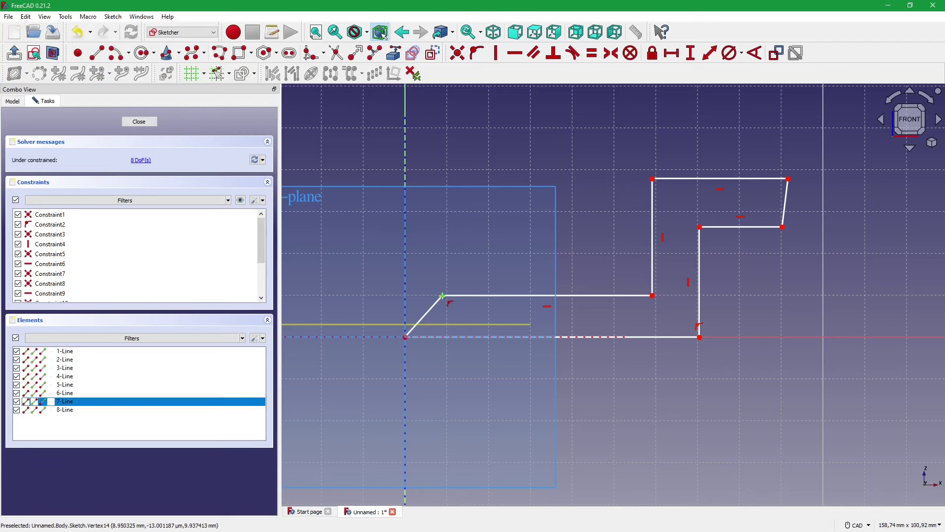
click(404, 285)
key(o)
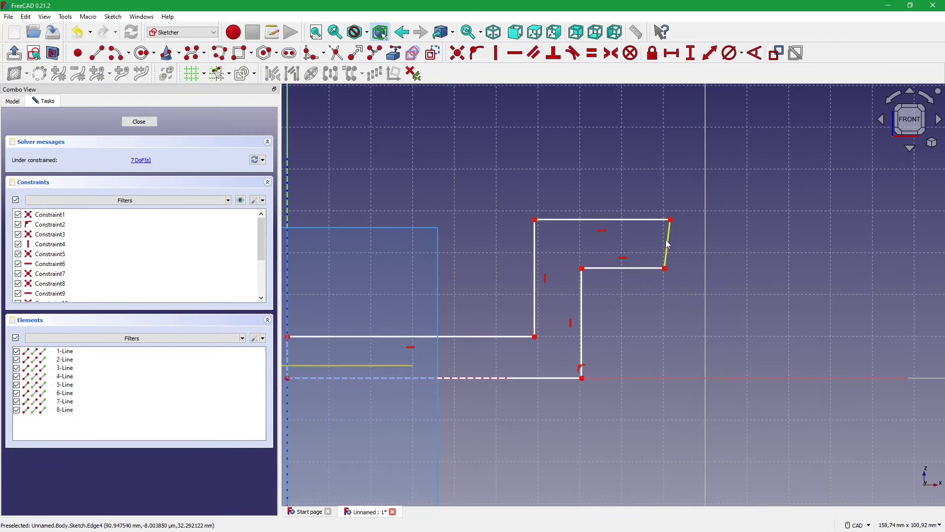
click(667, 243)
key(v)
scroll(673, 281, down, 3)
scroll(552, 329, up, 1)
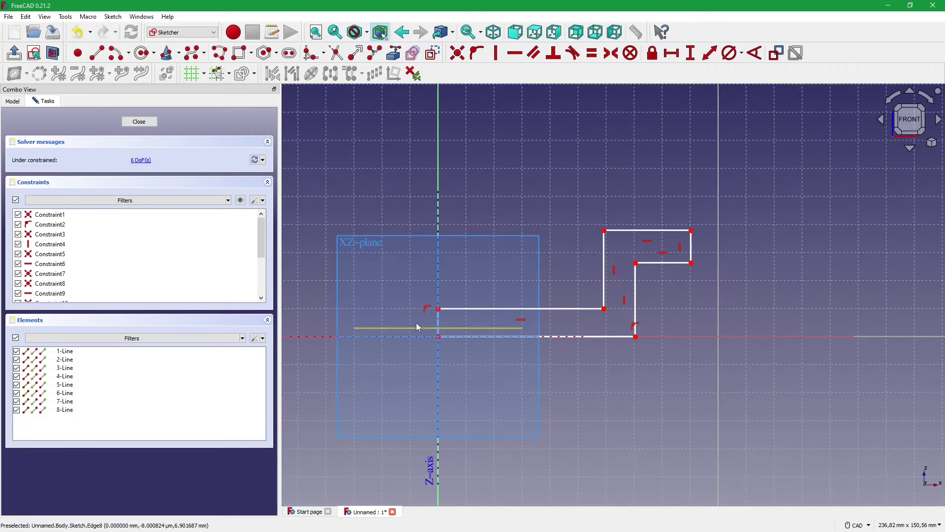
- Link the Grubość profilu datum plane into the sketch as external geometry
click(393, 53)
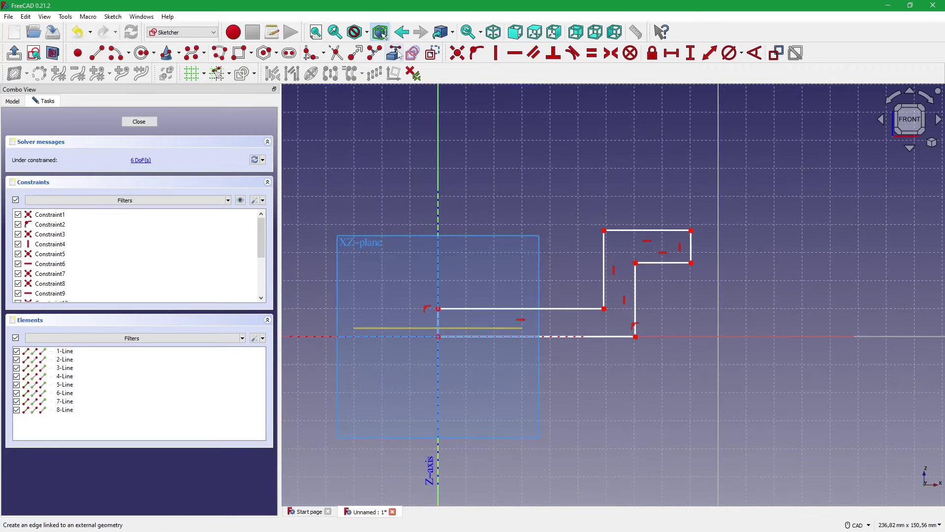
click(406, 327)
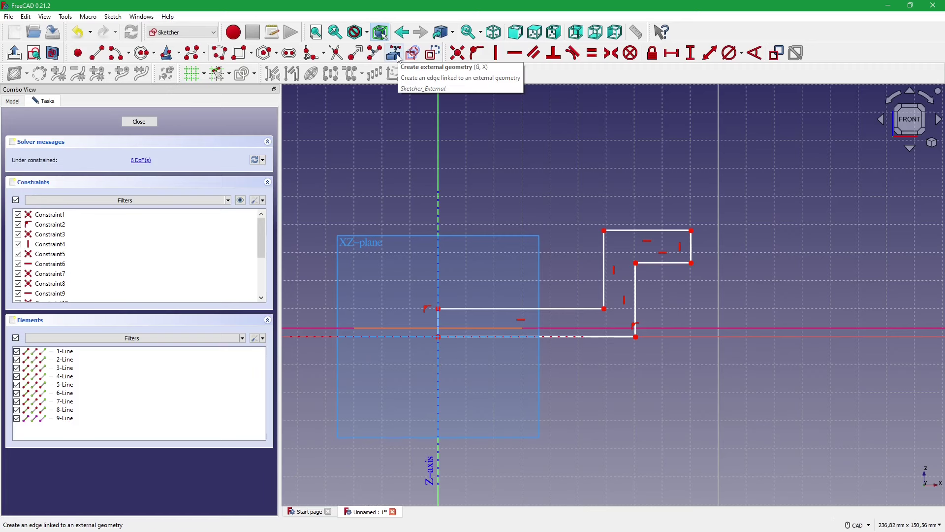
scroll(531, 355, down, 2)
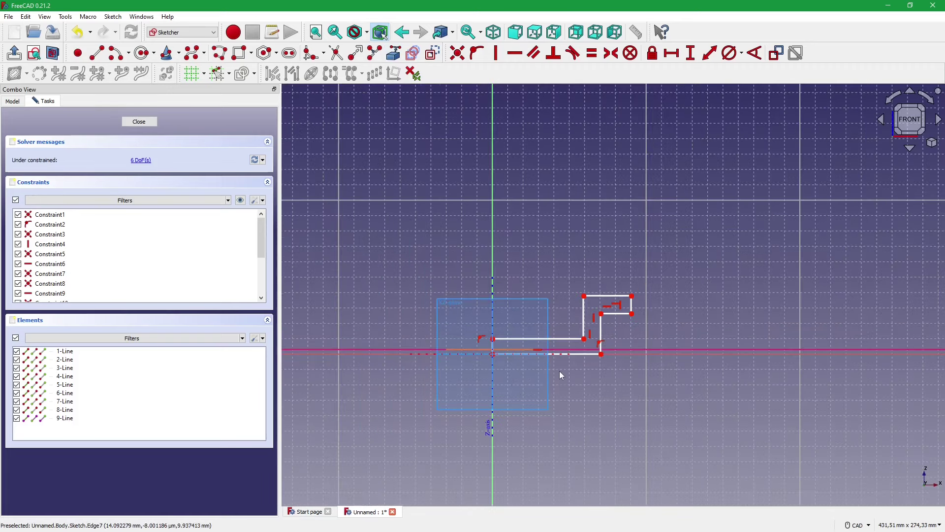
scroll(493, 365, up, 1)
scroll(480, 361, up, 1)
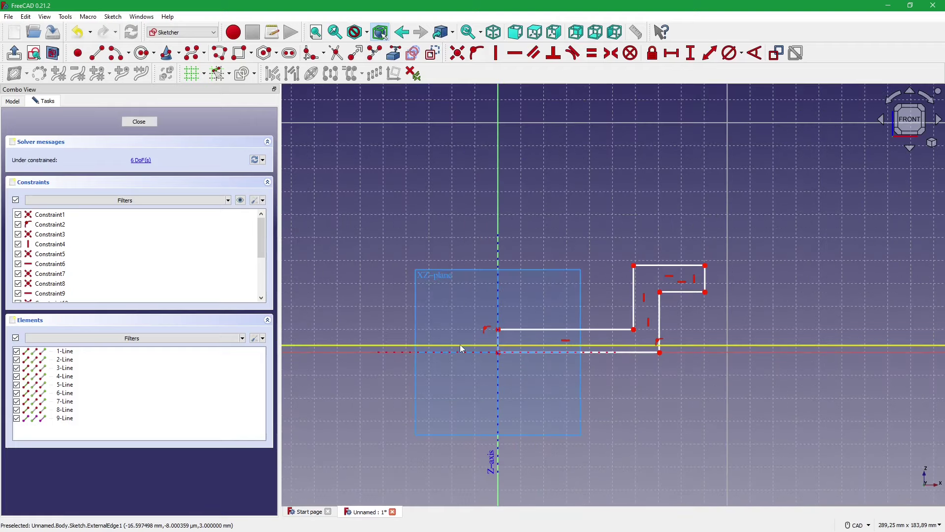
click(12, 101)
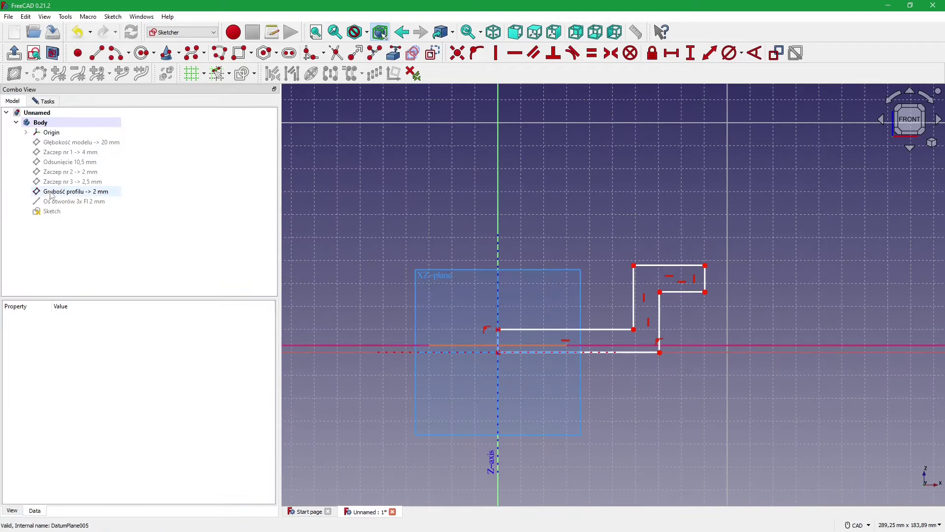
click(47, 101)
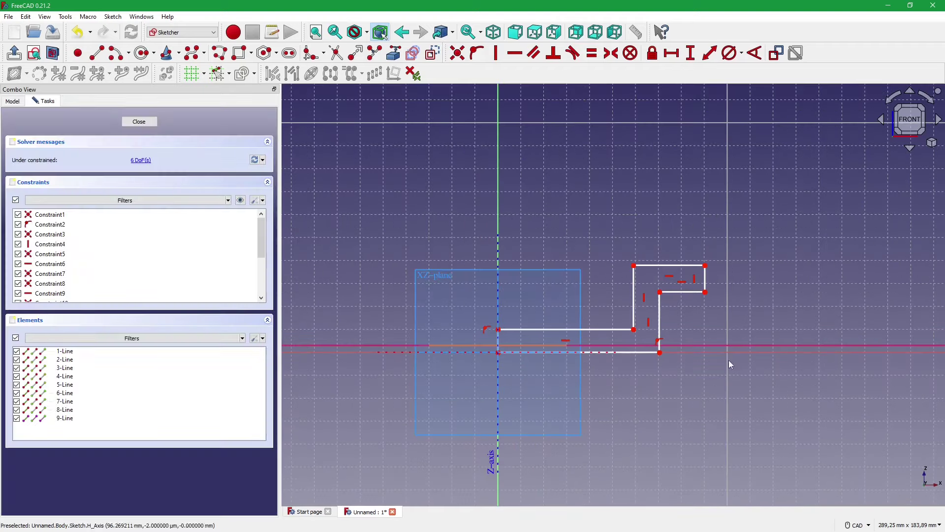
scroll(701, 352, up, 2)
middle_drag(700, 349, 642, 329)
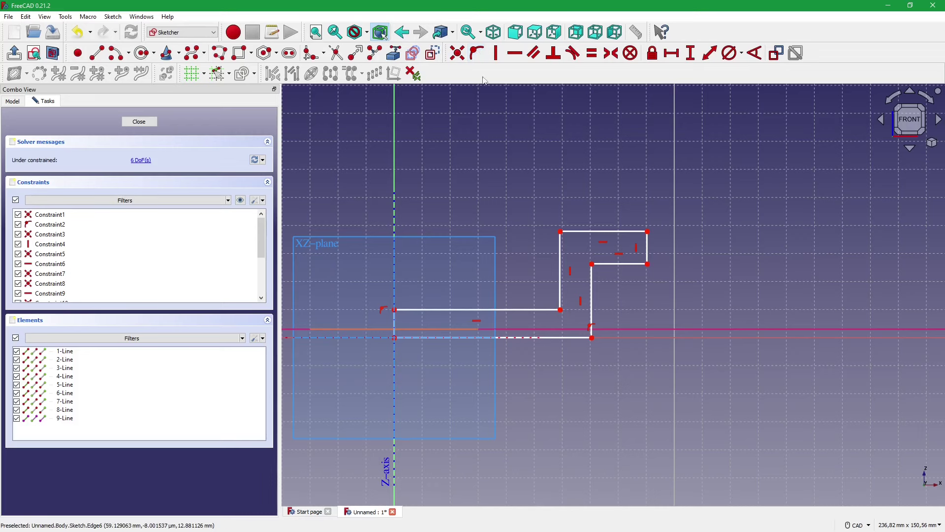
scroll(569, 312, up, 2)
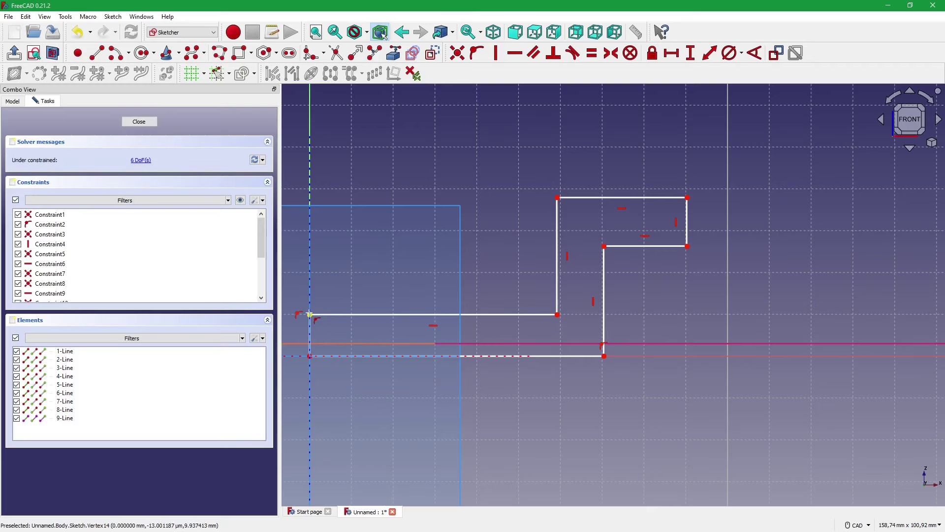
- Attach the long horizontal line's left endpoint onto the linked datum line with Point on Object
click(310, 314)
scroll(373, 295, down, 2)
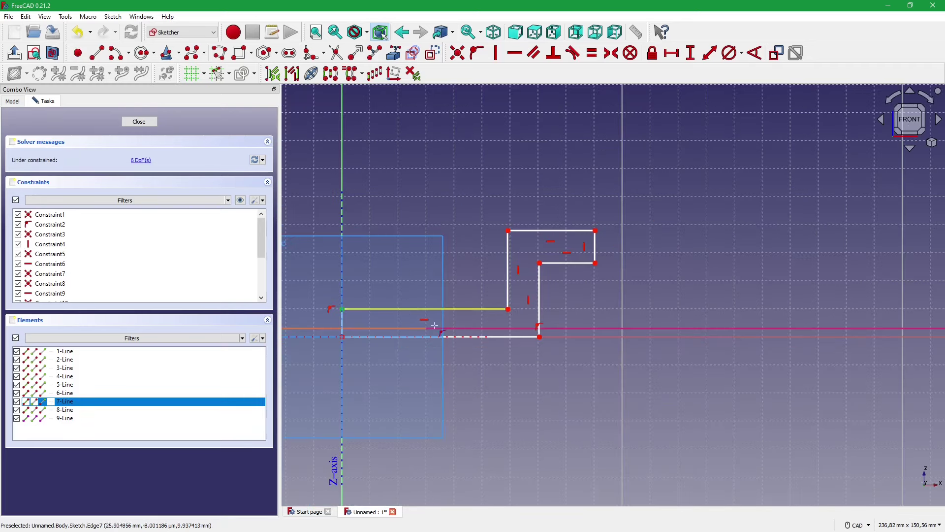
key(o)
click(484, 334)
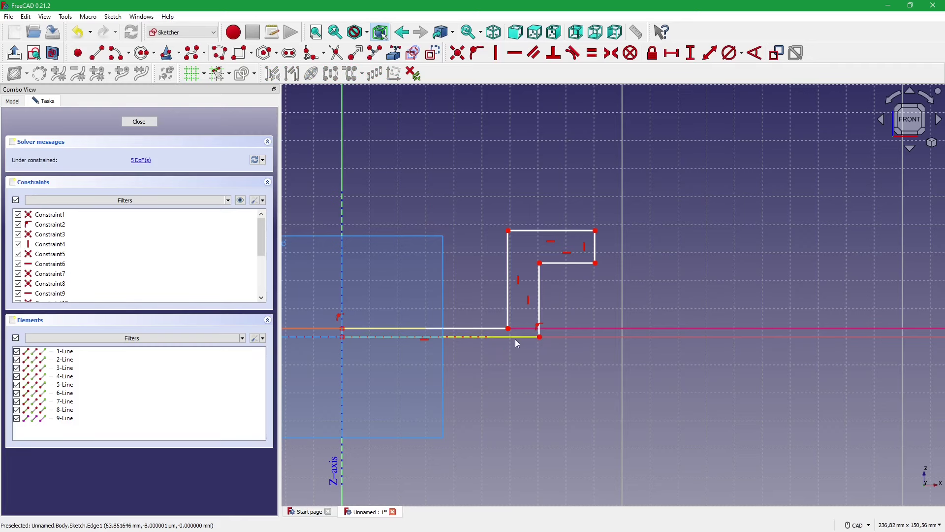
middle_drag(522, 352, 550, 350)
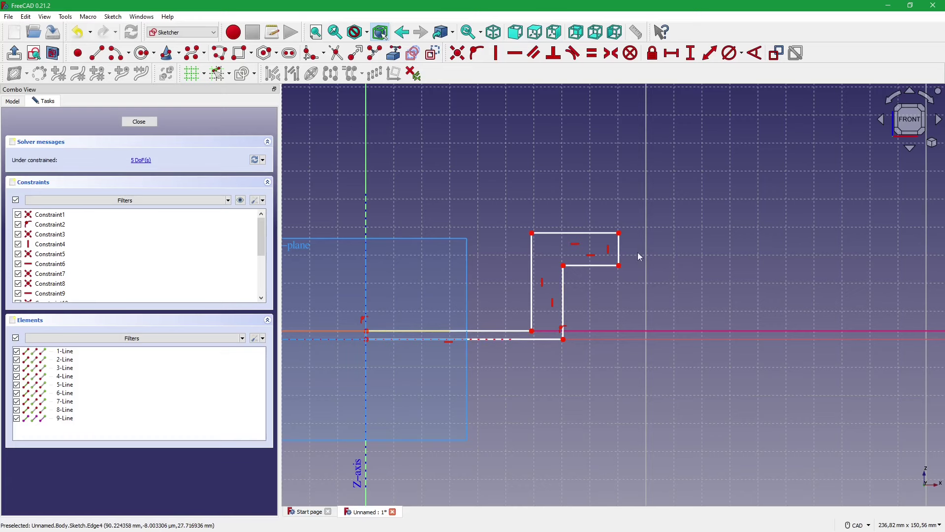
middle_drag(637, 252, 586, 255)
scroll(566, 269, up, 2)
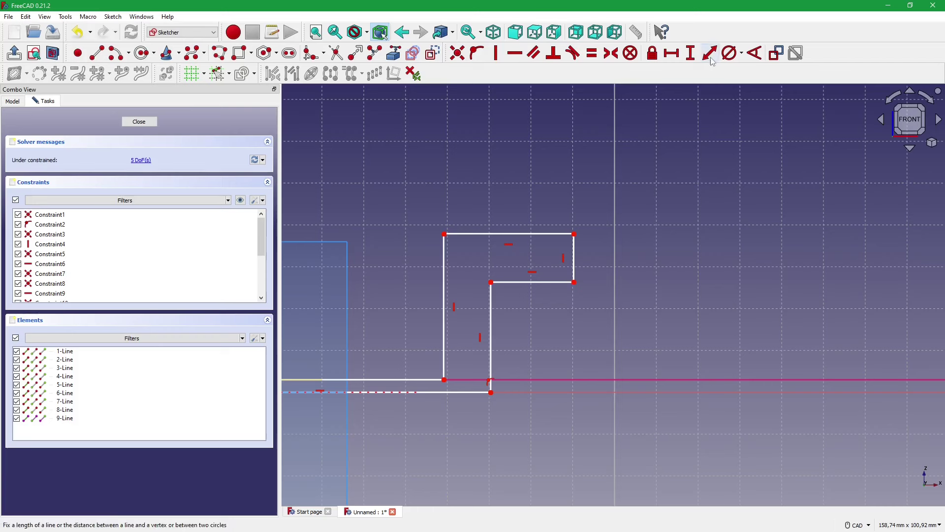
- Dimension the short right vertical edge at 11,5948 mm and place the label right of the profile
click(578, 257)
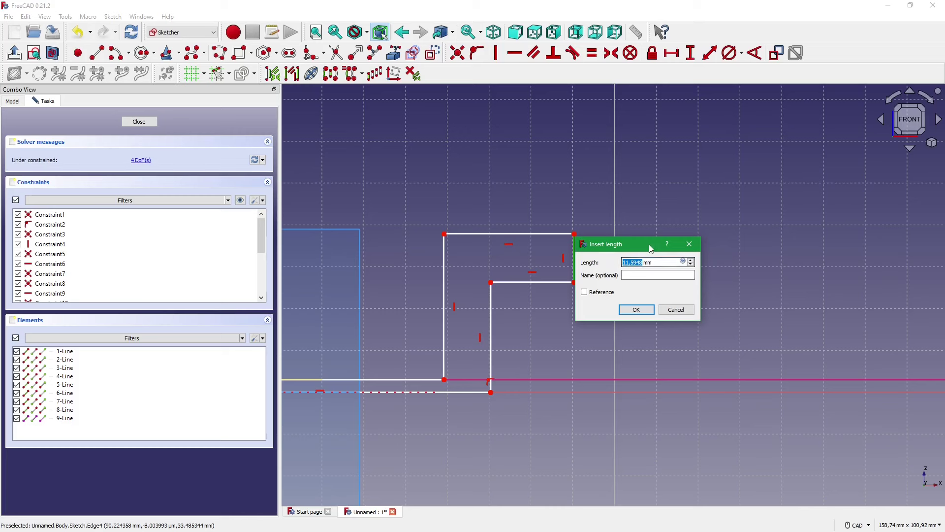
drag(650, 245, 693, 255)
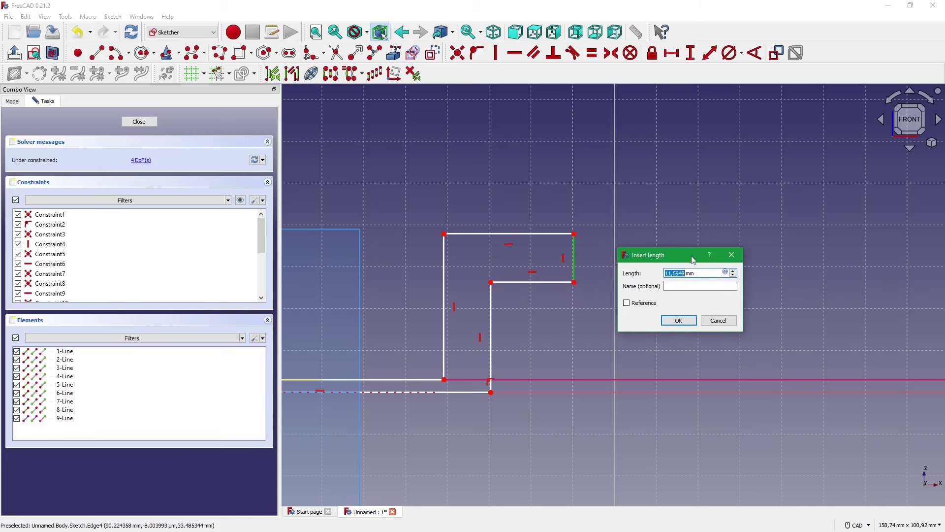
click(725, 272)
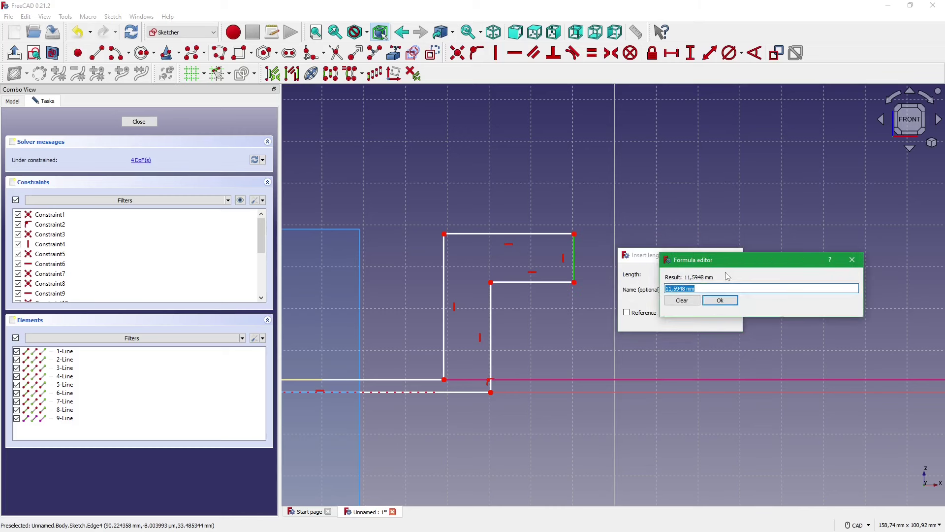
click(20, 107)
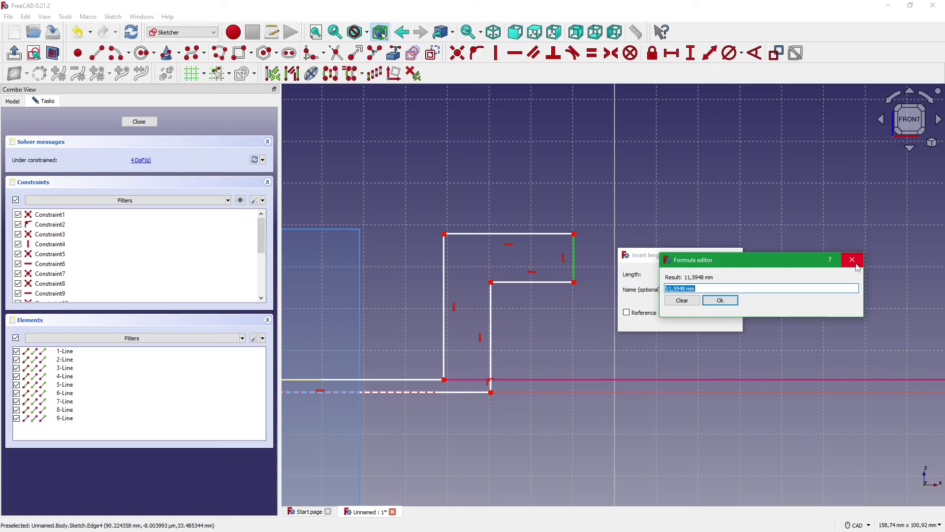
click(857, 267)
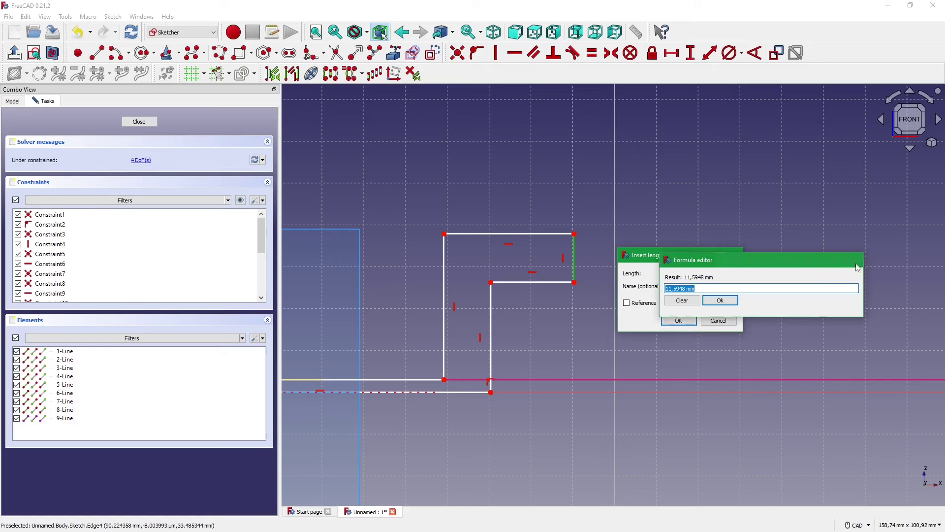
click(679, 324)
key(Escape)
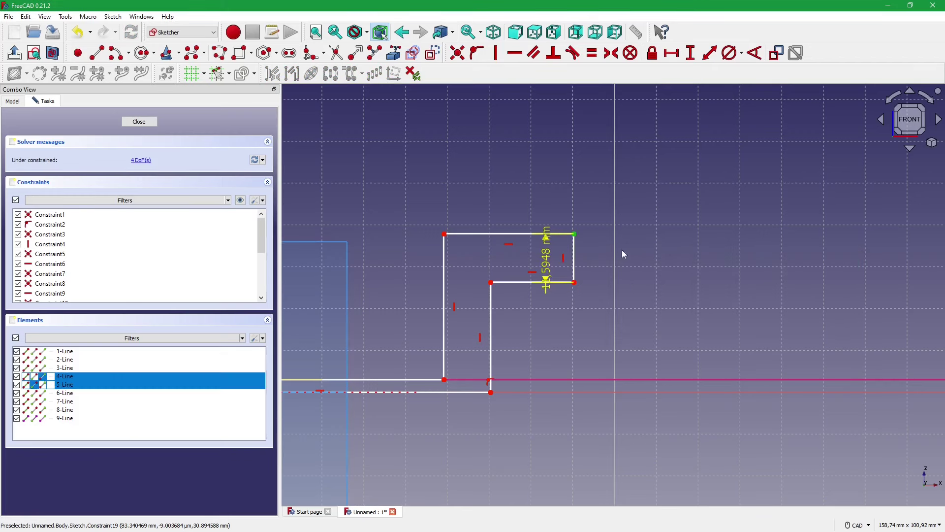
drag(548, 267, 638, 272)
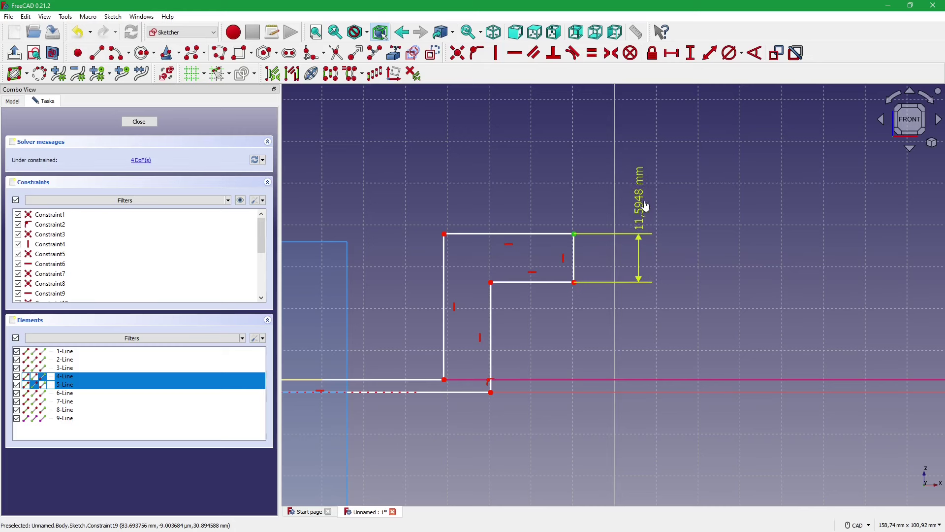
drag(639, 272, 628, 333)
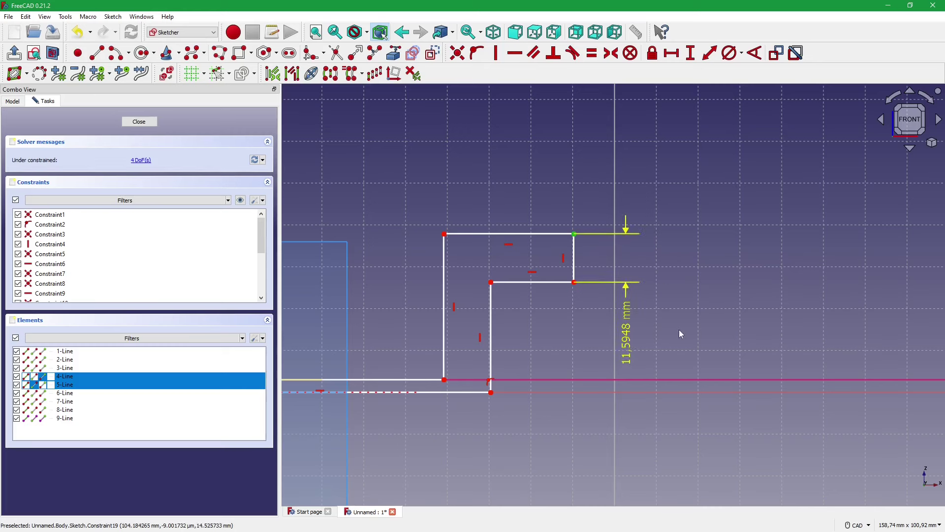
click(678, 330)
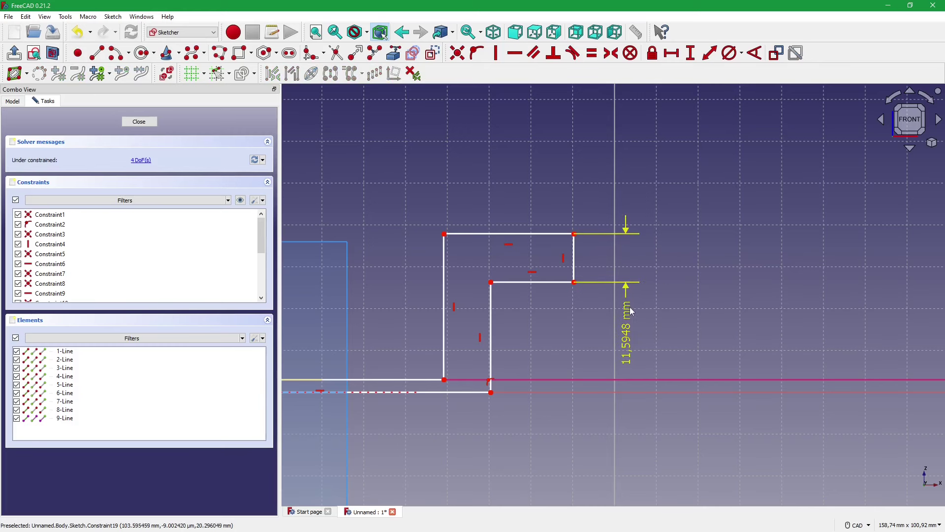
- Show the Sketch's properties and expand its Constraints list
click(21, 105)
click(51, 211)
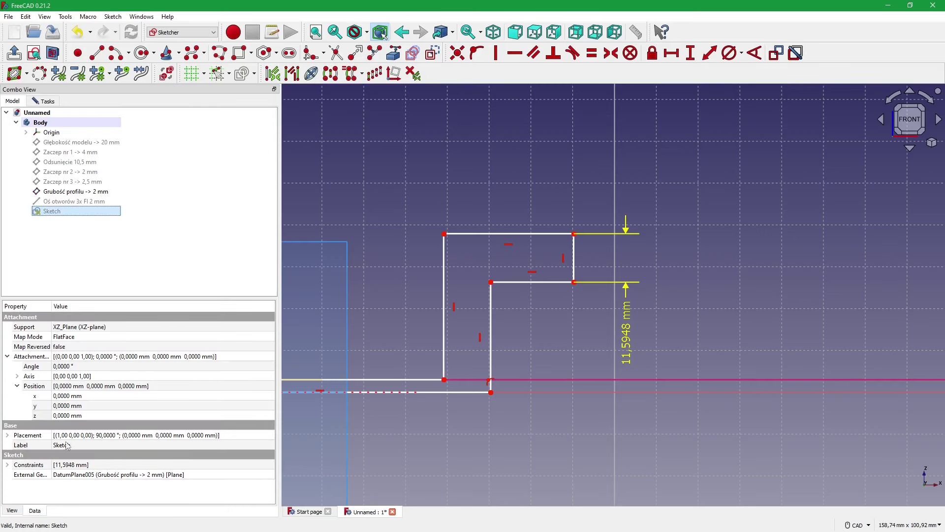
click(8, 465)
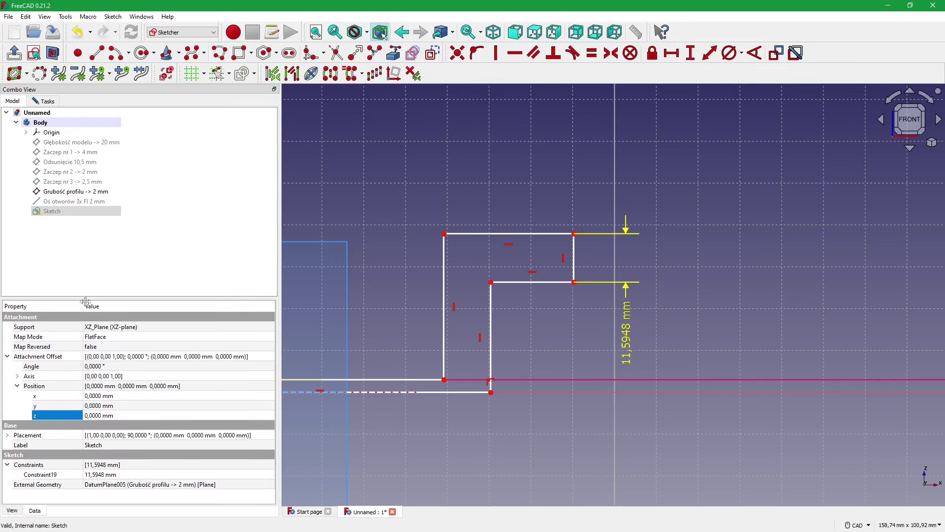
drag(51, 306, 85, 306)
- Reopen the 11,5948 mm dimension and its formula editor, closing both unchanged
double_click(630, 339)
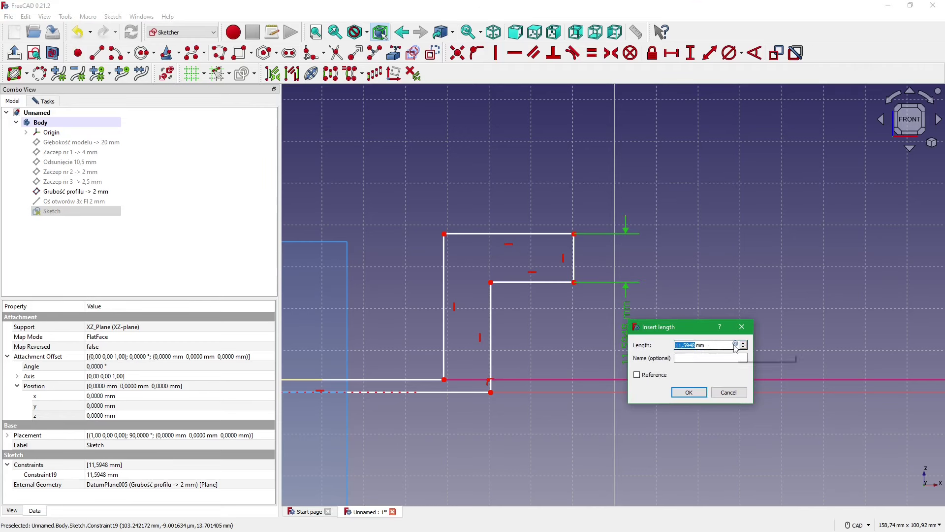
click(736, 345)
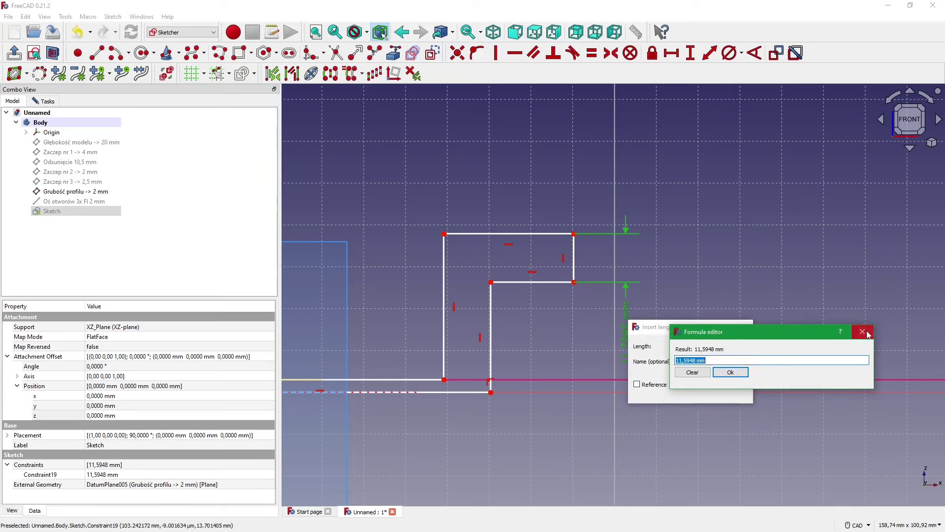
click(863, 331)
click(743, 327)
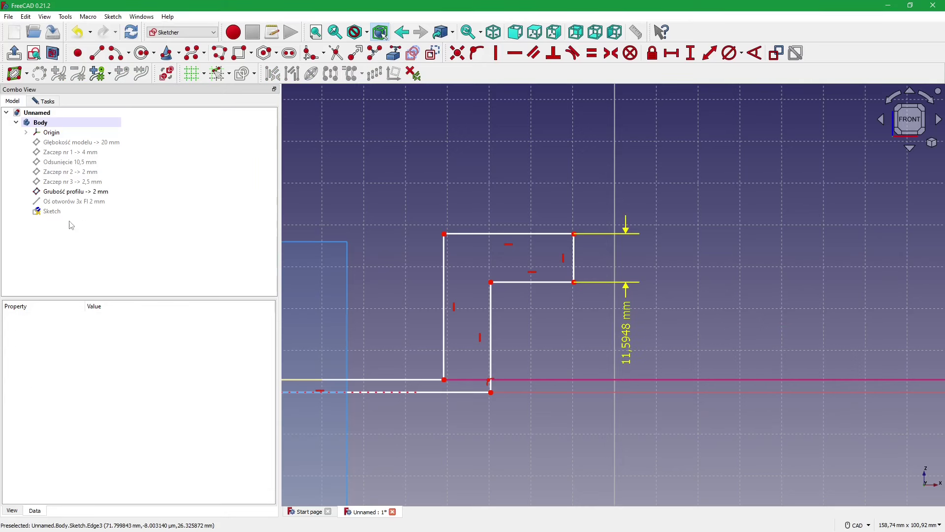
- Reselect the Sketch, enlarge the property list and expand Constraints to show Constraint19
click(52, 212)
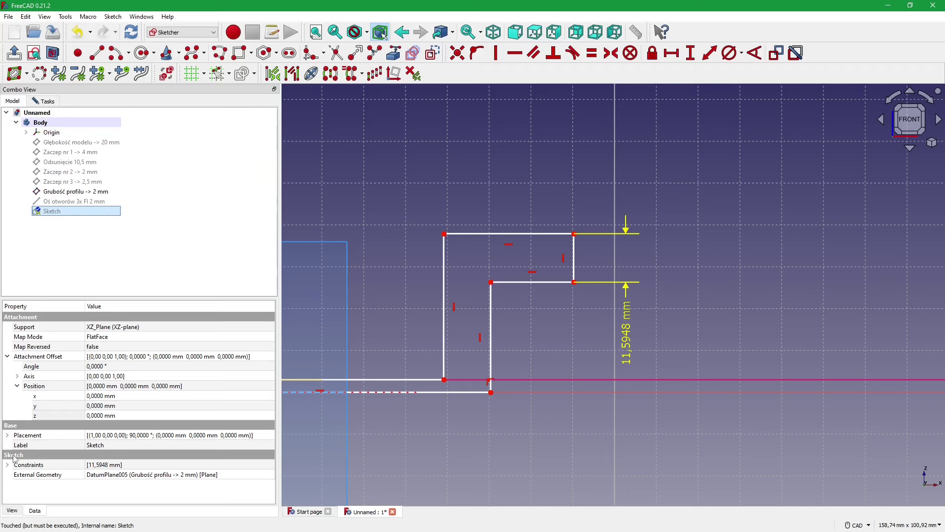
drag(84, 298, 84, 262)
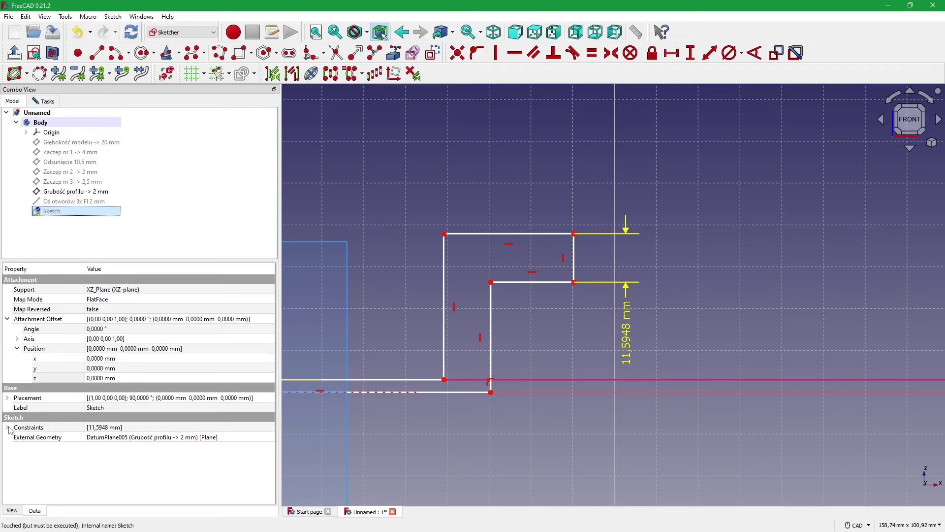
click(7, 428)
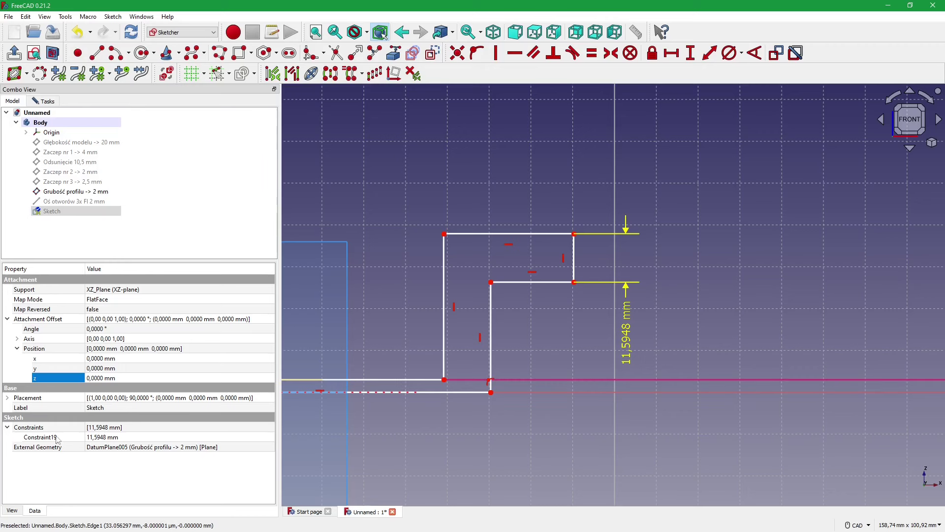
click(69, 192)
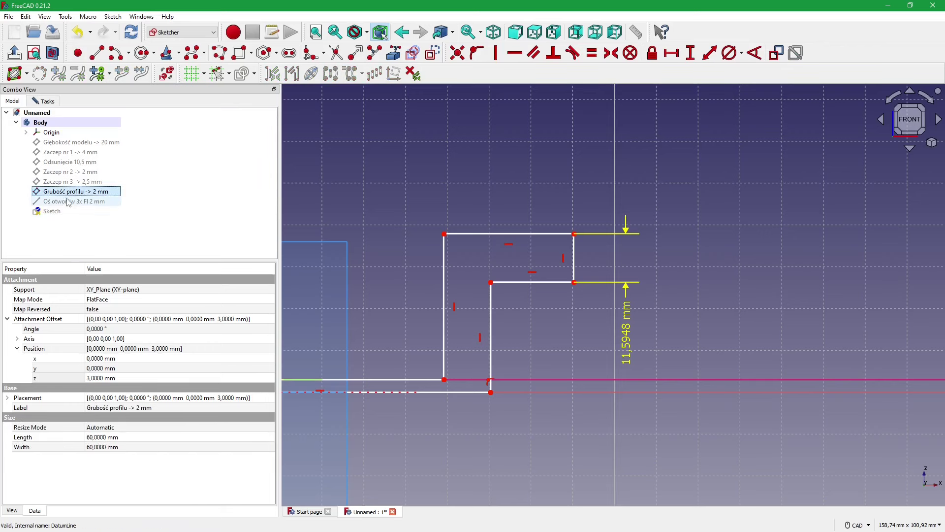
click(7, 397)
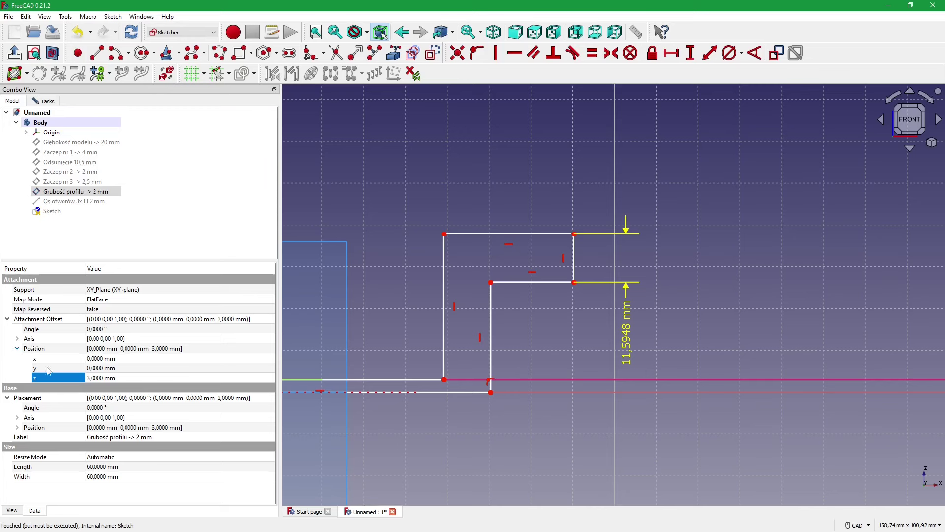
click(95, 378)
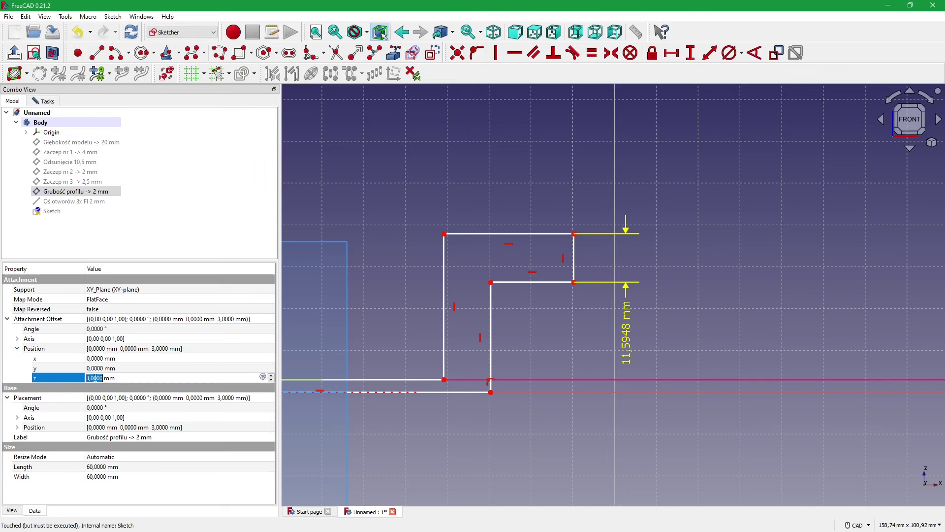
click(118, 377)
click(51, 211)
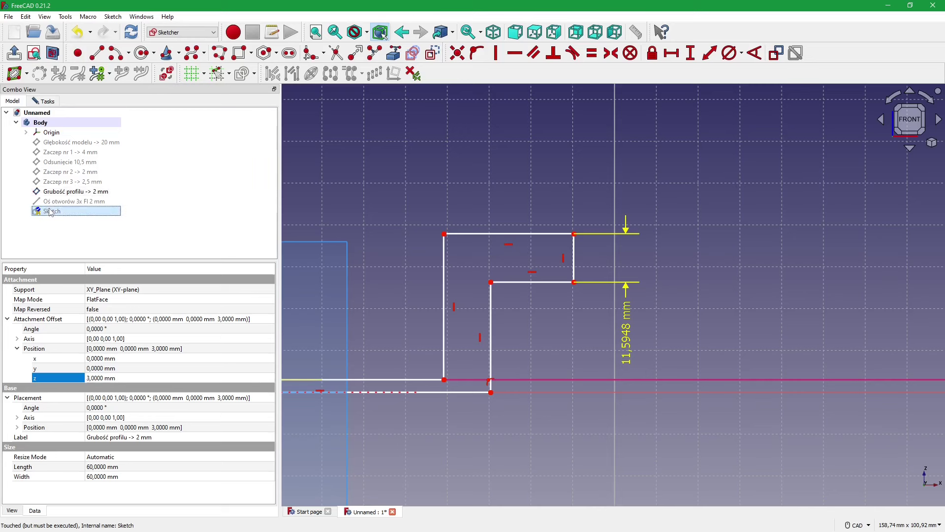
click(7, 428)
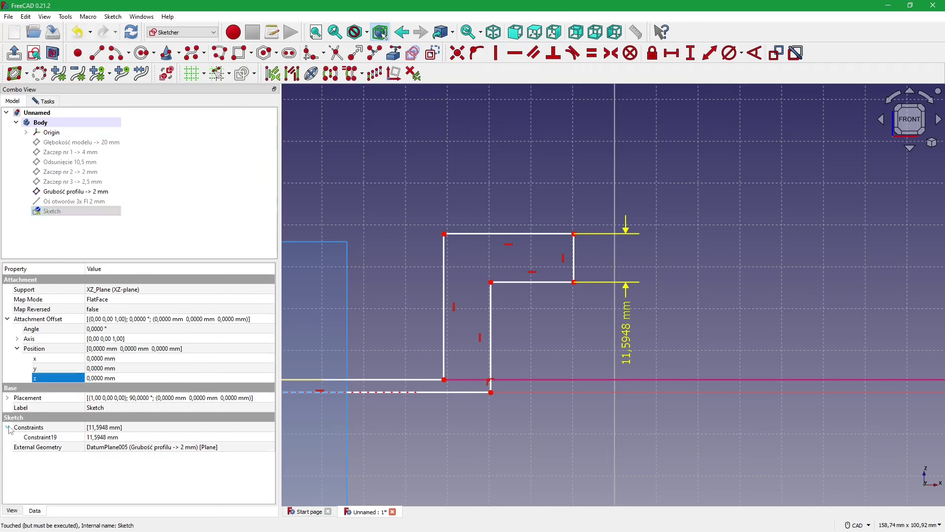
click(75, 438)
drag(126, 436, 55, 424)
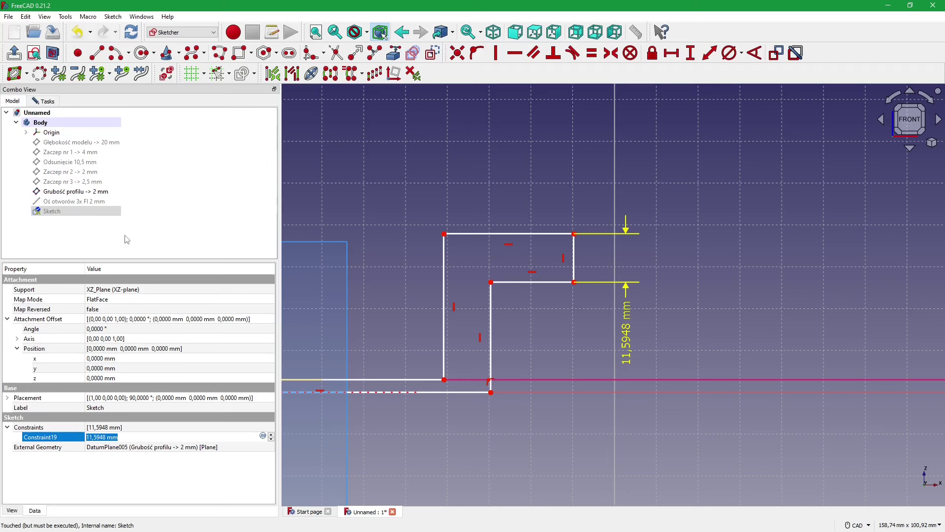
text(G)
click(265, 436)
mouse_move(219, 423)
mouse_down()
mouse_move(296, 411)
mouse_move(409, 365)
mouse_up()
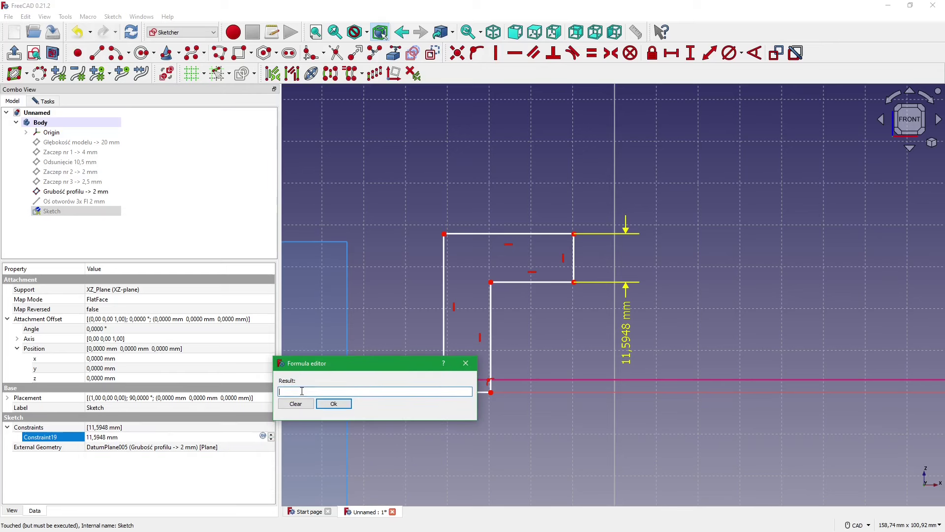
text(Gru)
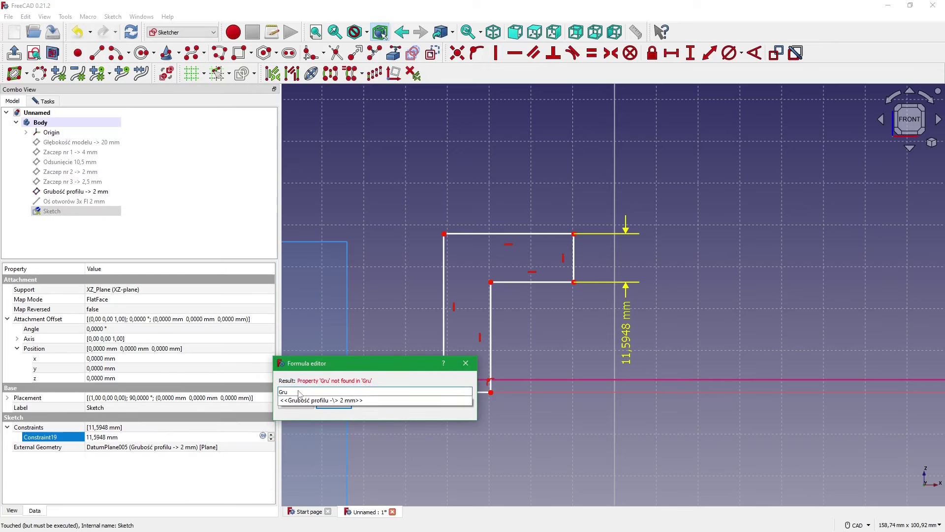
key(Down)
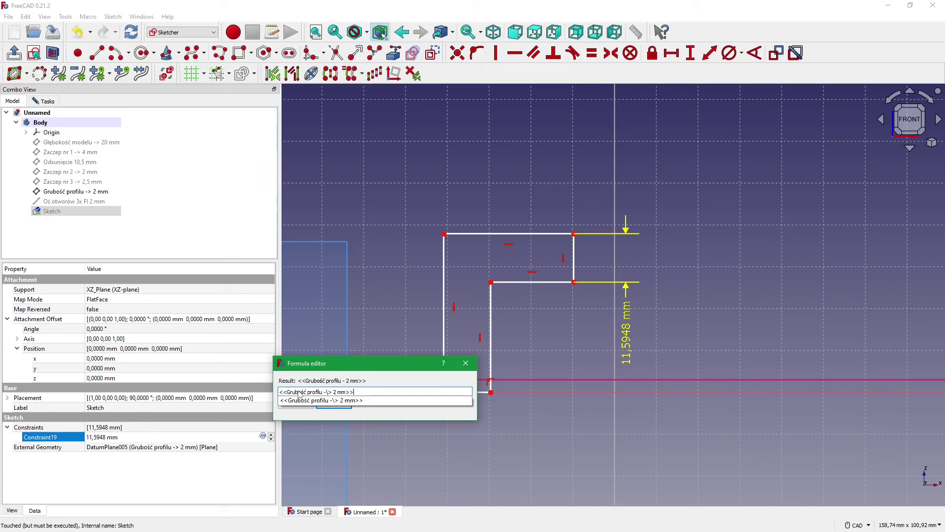
key(BackSpace)
key(BackSpace)
key(BackSpace)
key(BackSpace)
key(BackSpace)
key(BackSpace)
key(BackSpace)
key(BackSpace)
key(BackSpace)
key(BackSpace)
key(BackSpace)
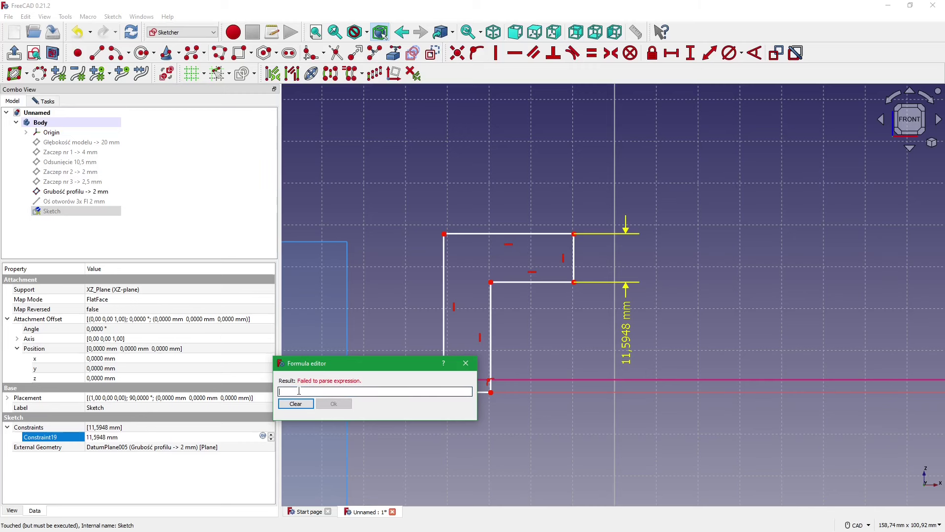
text(Sk)
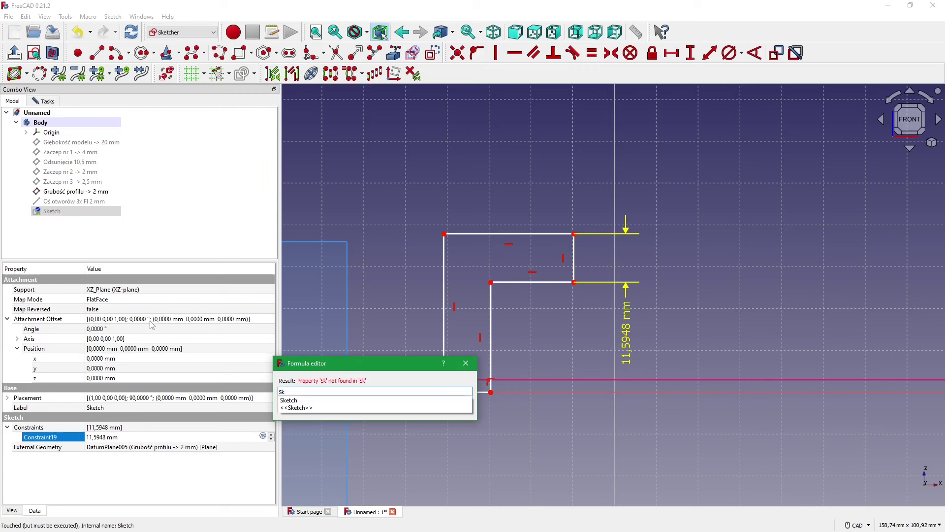
click(293, 392)
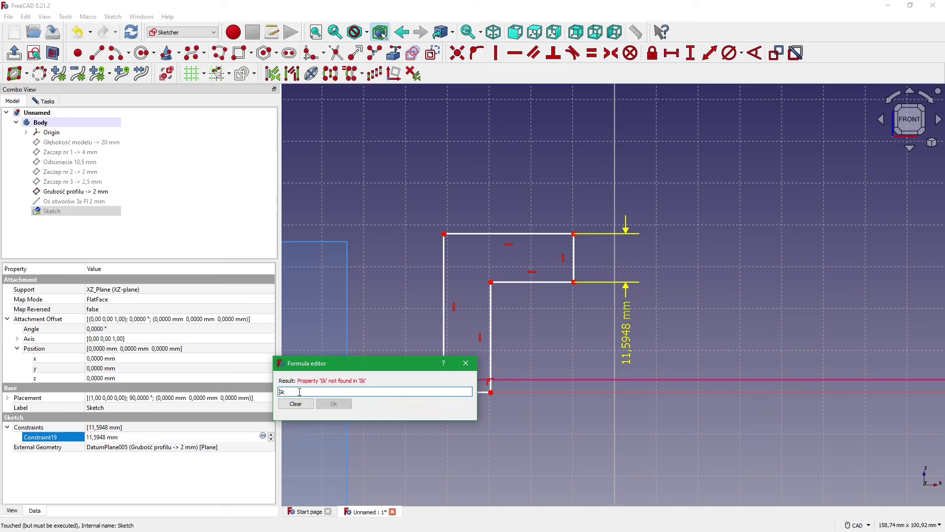
click(233, 377)
text(<)
key(BackSpace)
text(Sk)
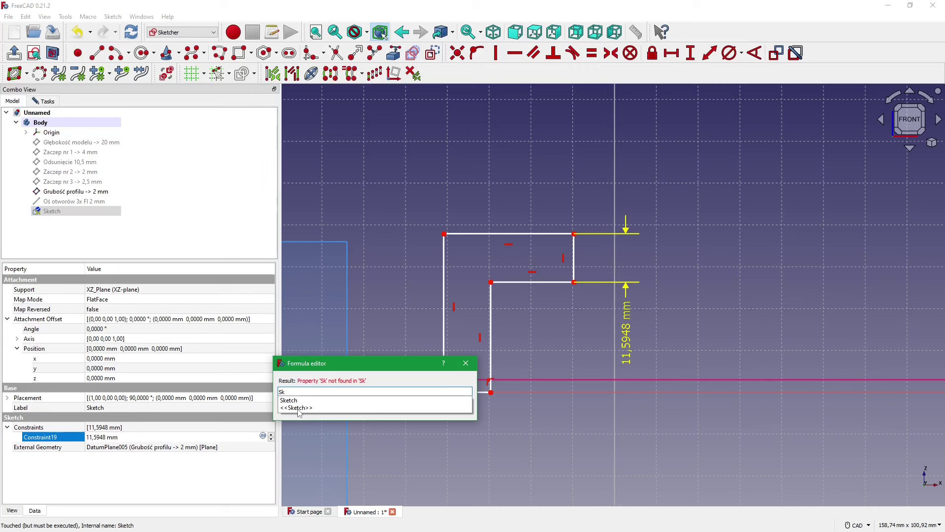
click(266, 391)
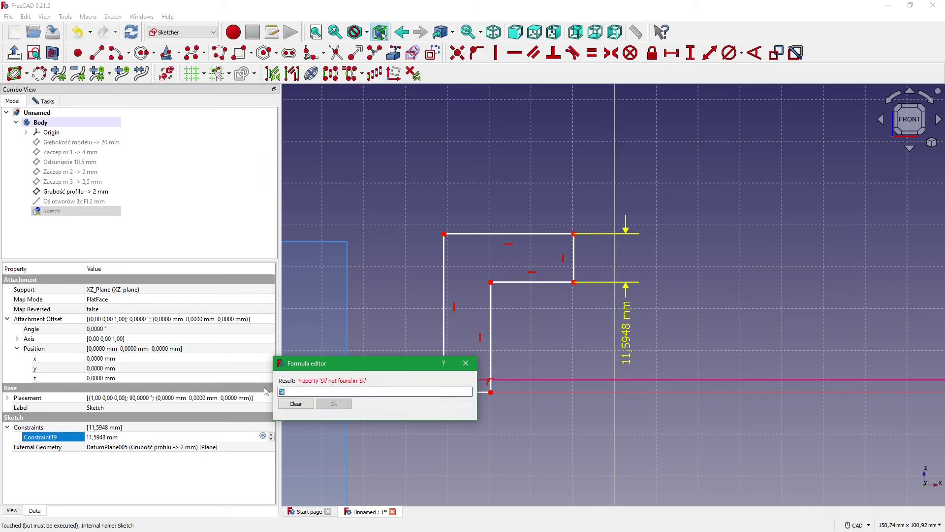
text(G)
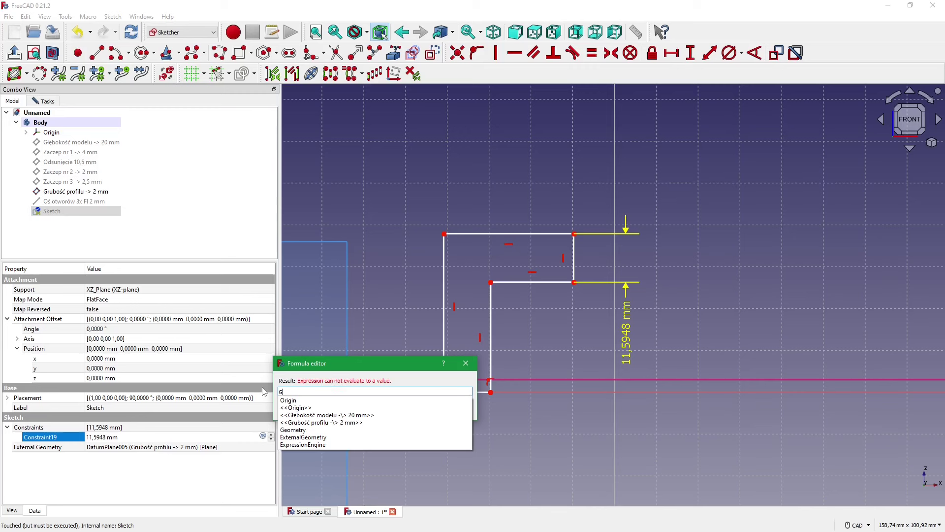
text(r)
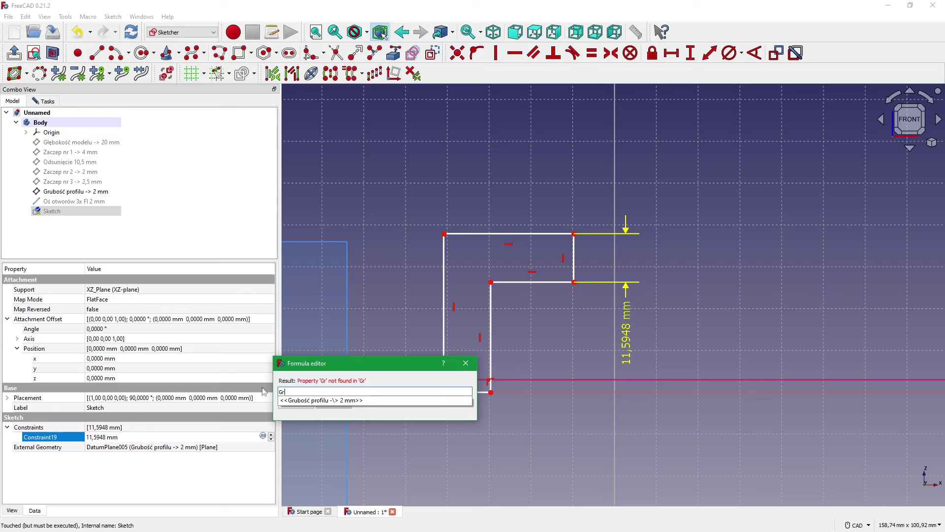
key(BackSpace)
key(BackSpace)
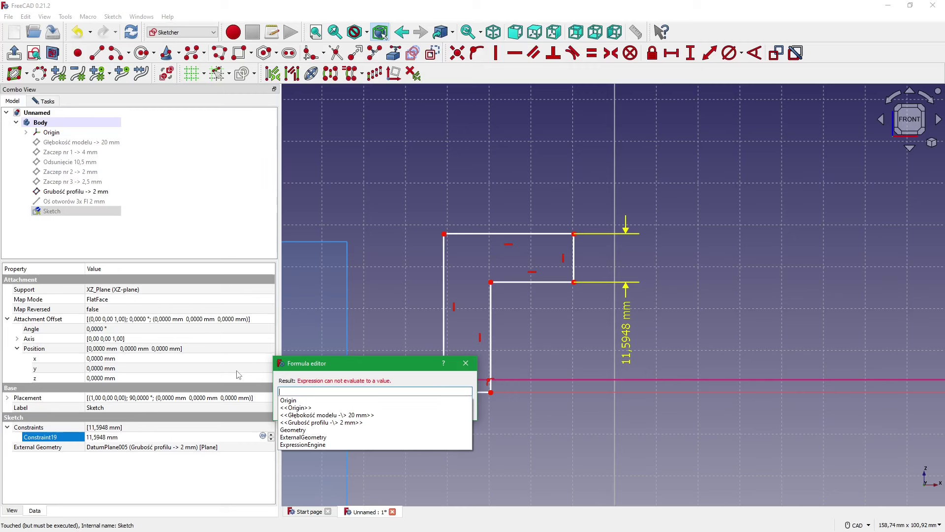
text(GP)
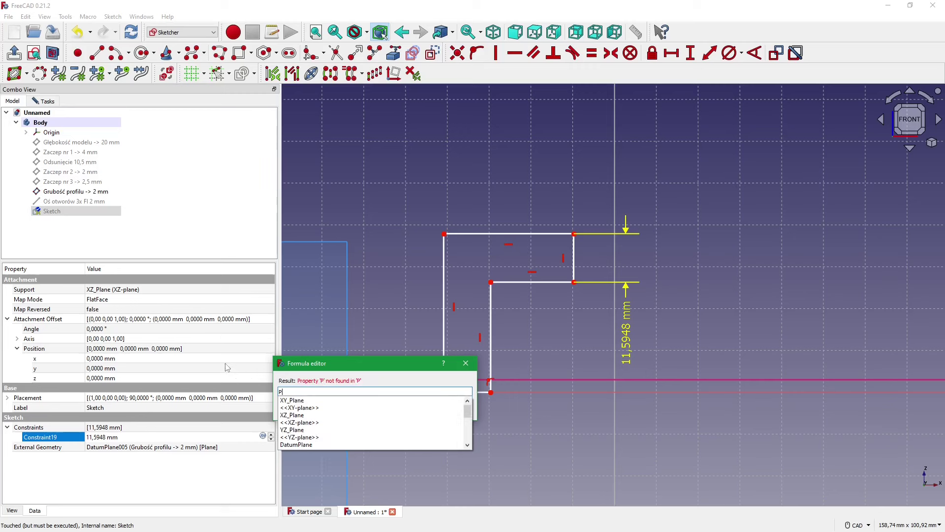
drag(468, 412, 468, 422)
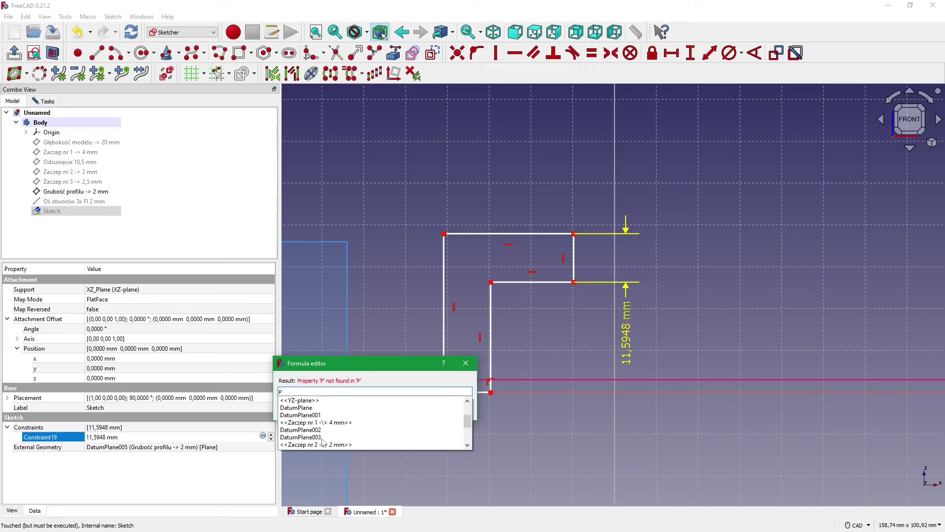
drag(468, 425, 430, 437)
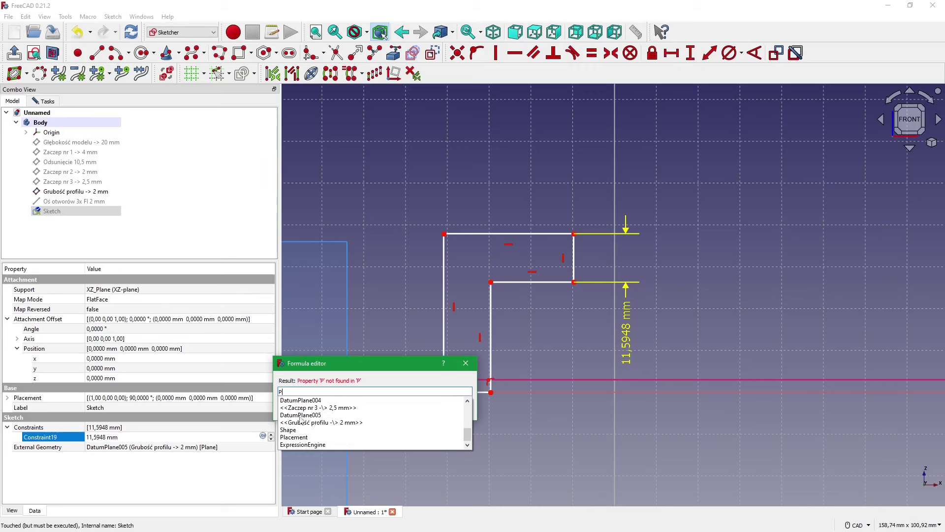
click(280, 391)
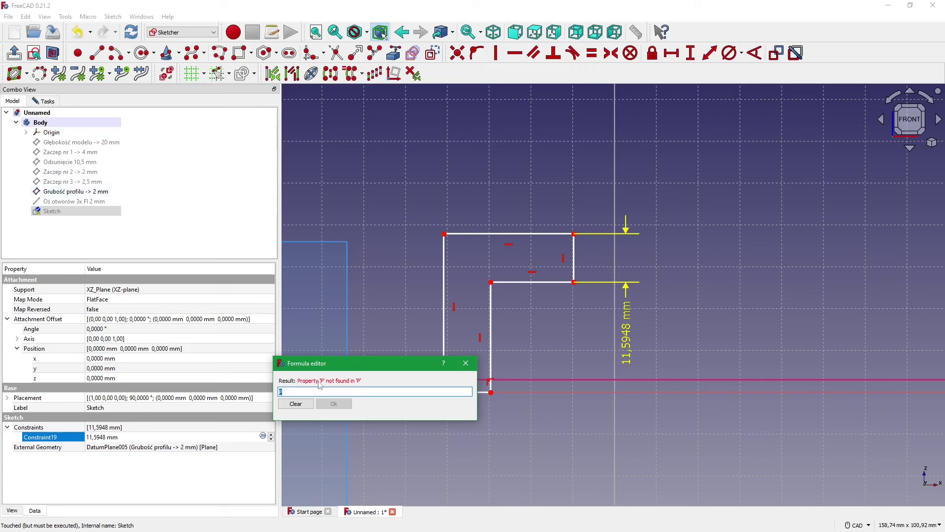
text(<)
text(<)
text(X-)
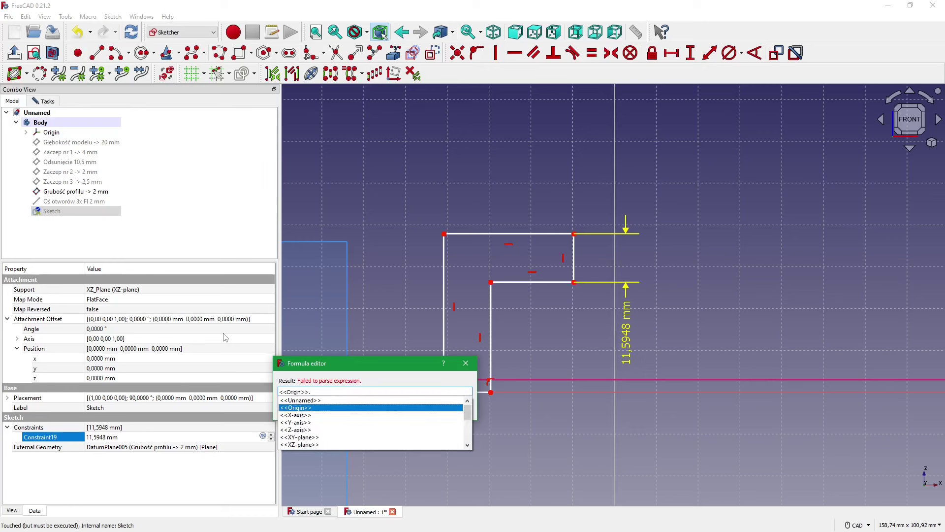
text(axis>)
key(ctrl+a)
key(BackSpace)
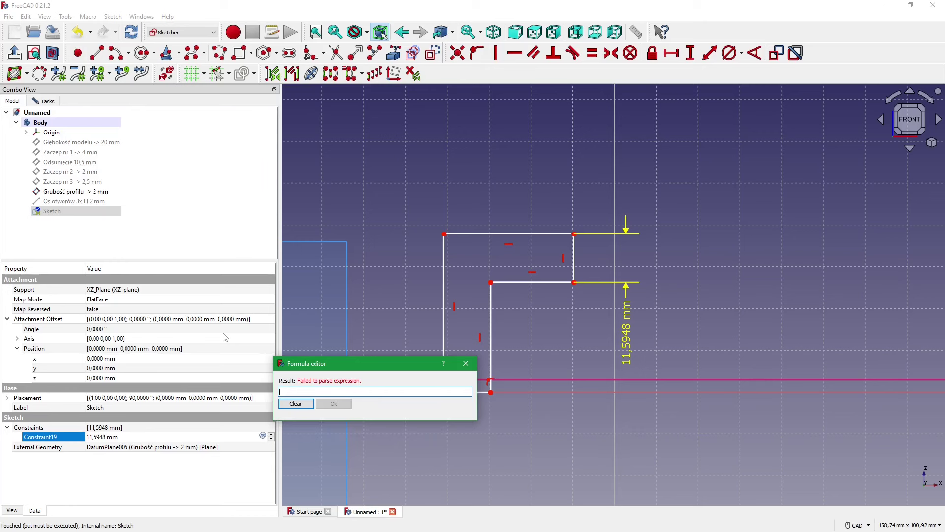
text(<<G)
key(Down)
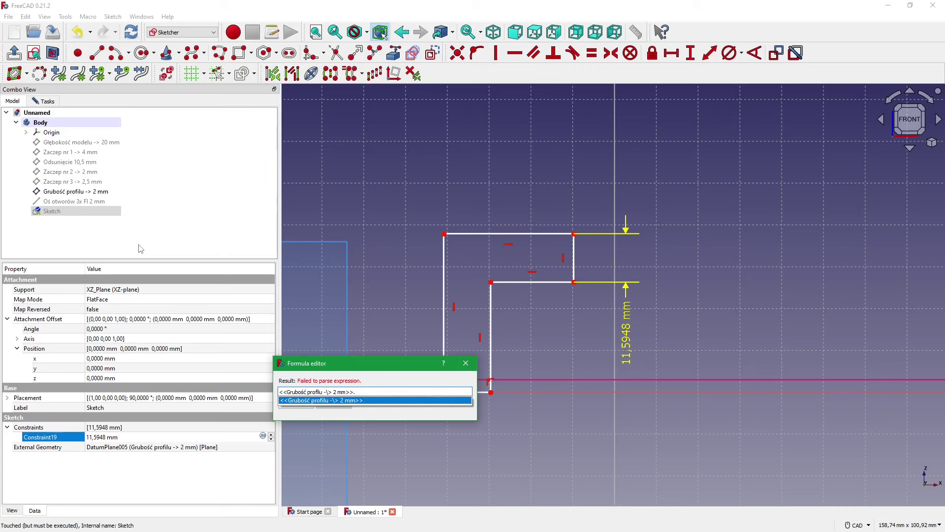
key(Return)
middle_drag(285, 377, 320, 377)
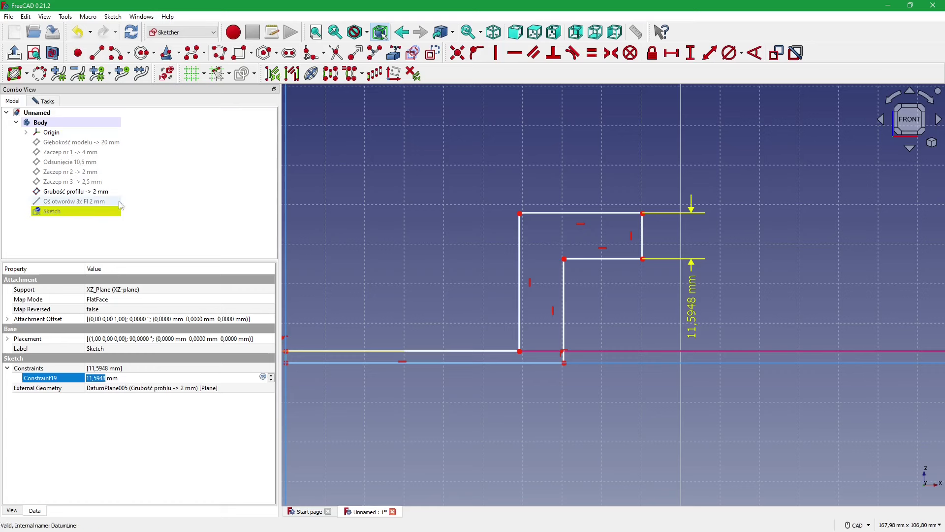
- Set Constraint19's formula to DatumPlane005.Placement.Base.z, thinning the profile edge to 3 mm
click(264, 378)
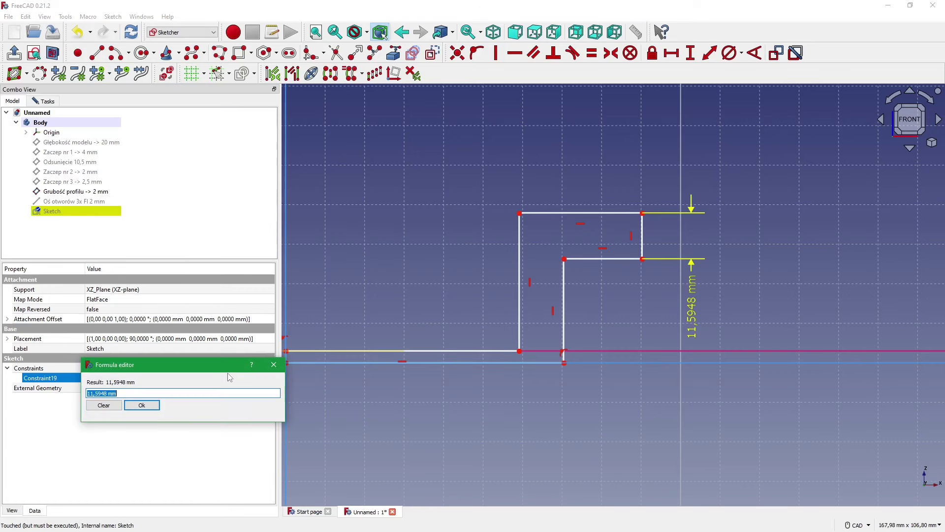
text(D)
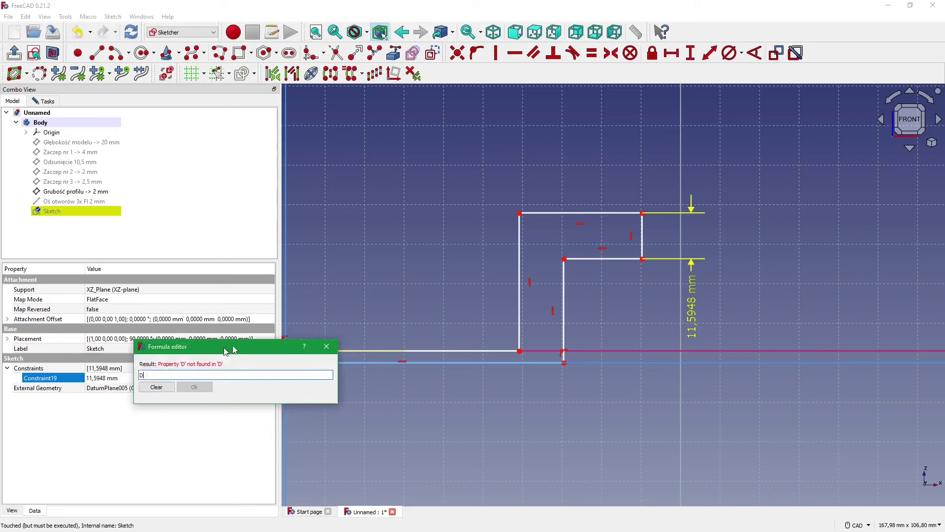
key(BackSpace)
text(D)
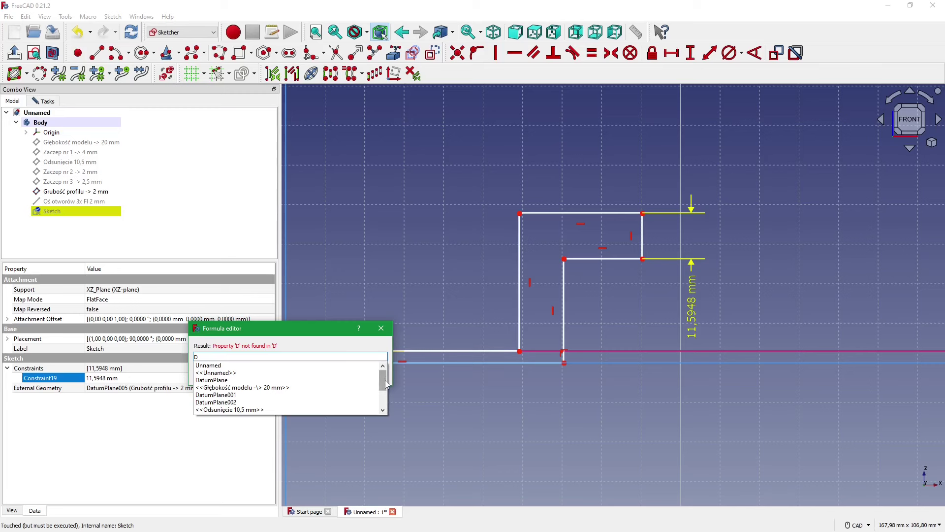
drag(383, 380, 383, 397)
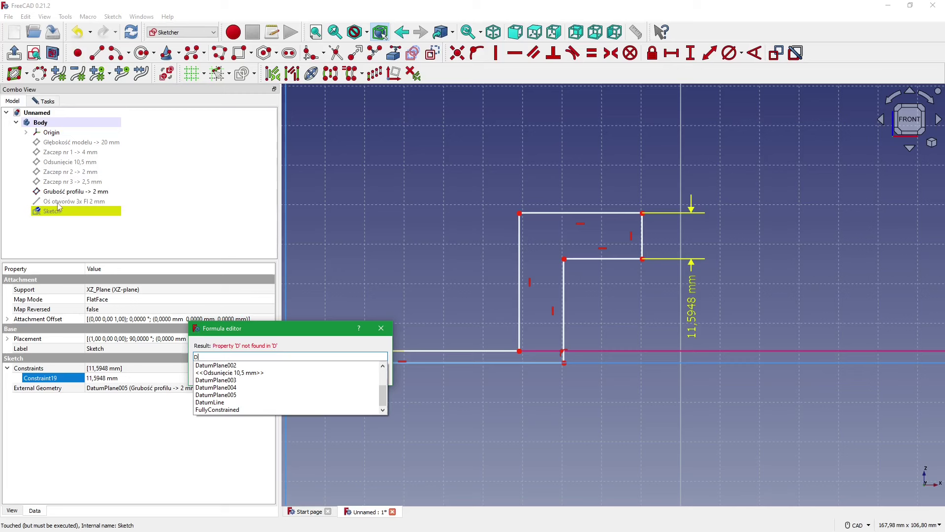
click(228, 396)
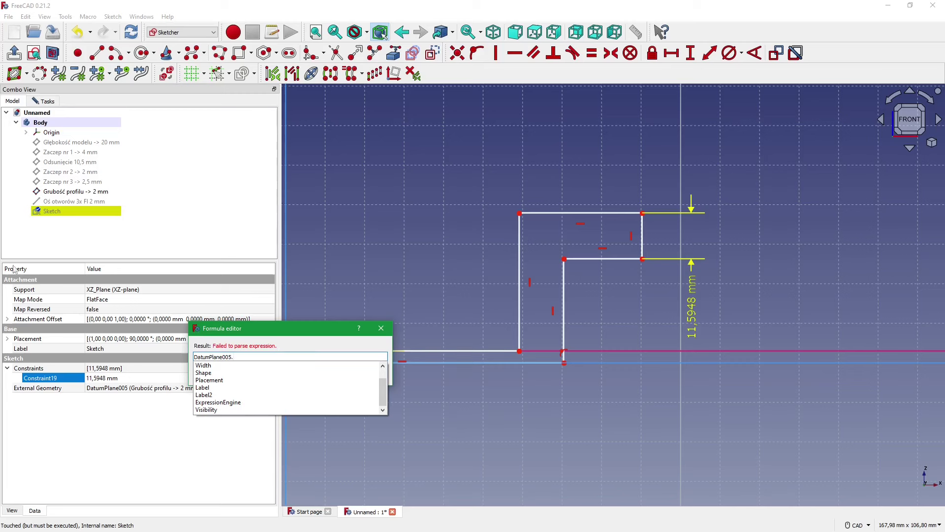
click(224, 381)
click(211, 381)
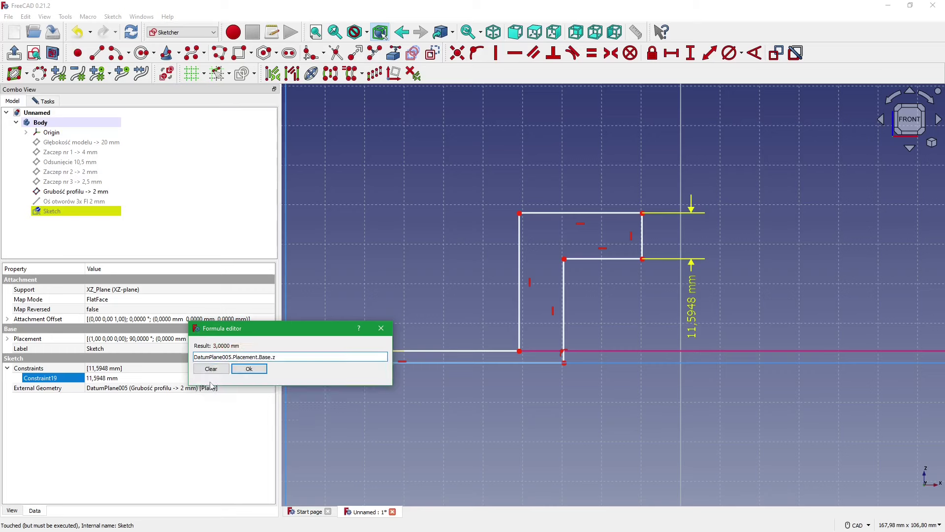
click(248, 369)
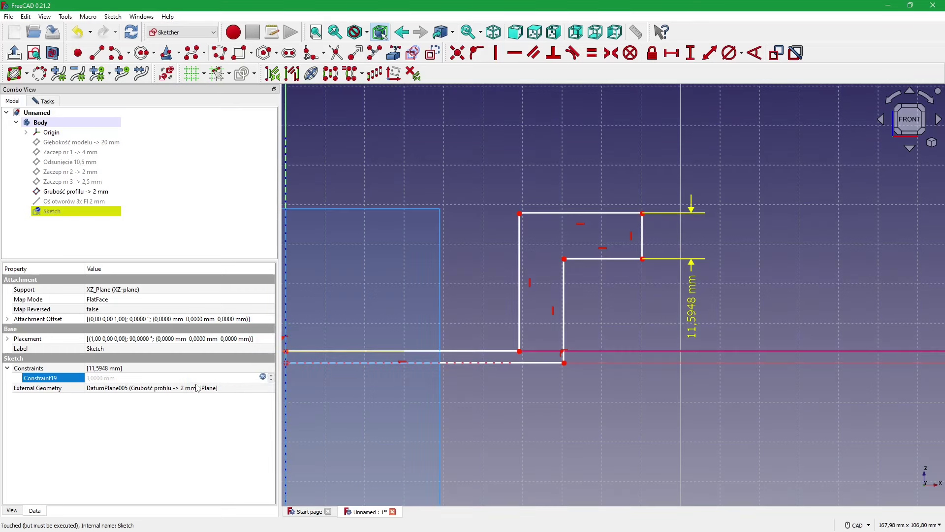
click(531, 411)
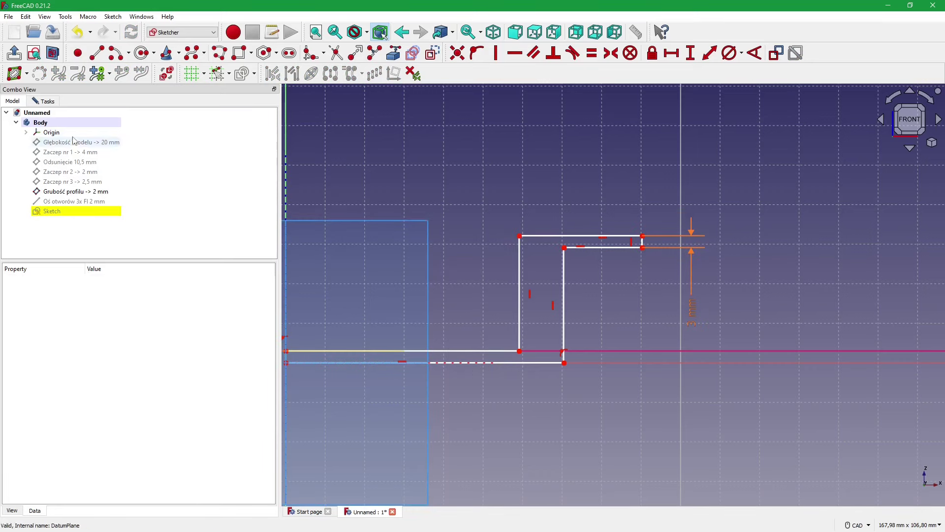
- Select the Sketch in the model tree and return to the sketch's constraint lists
click(44, 101)
middle_drag(622, 309, 578, 323)
scroll(585, 350, down, 2)
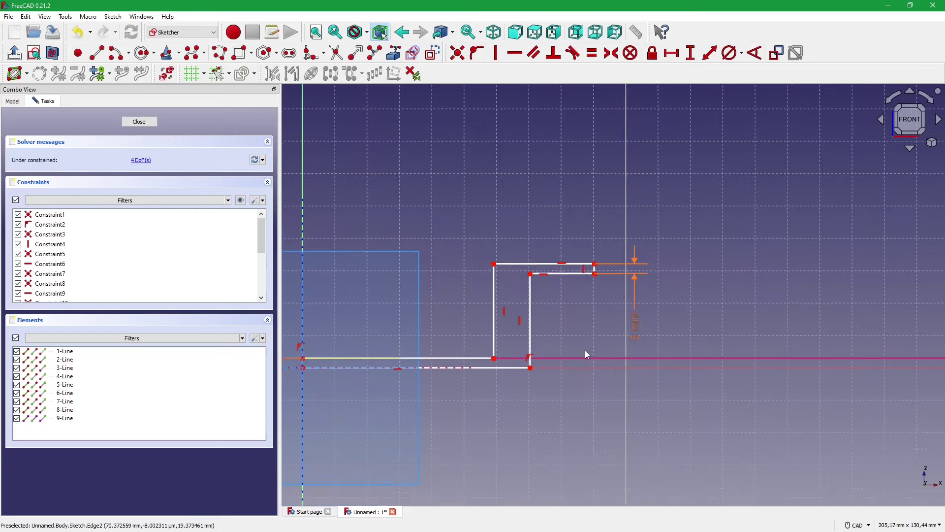
click(13, 101)
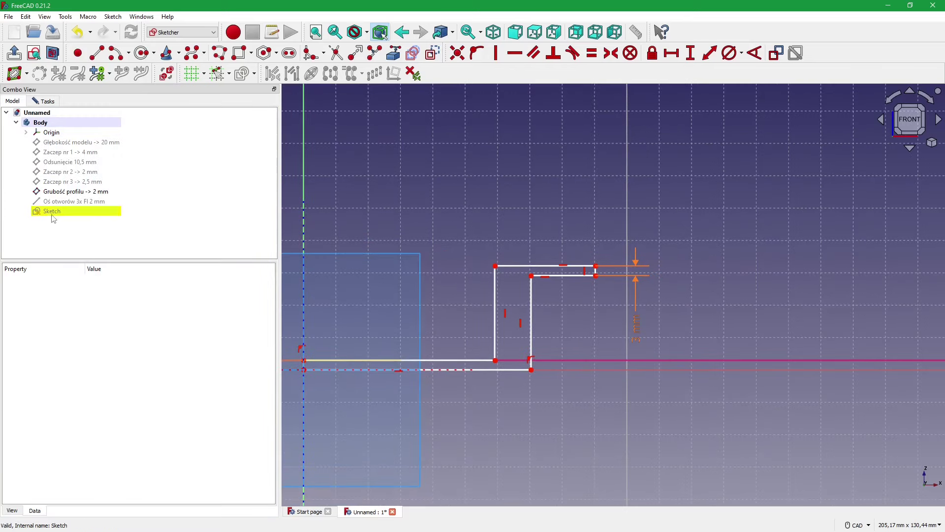
click(52, 212)
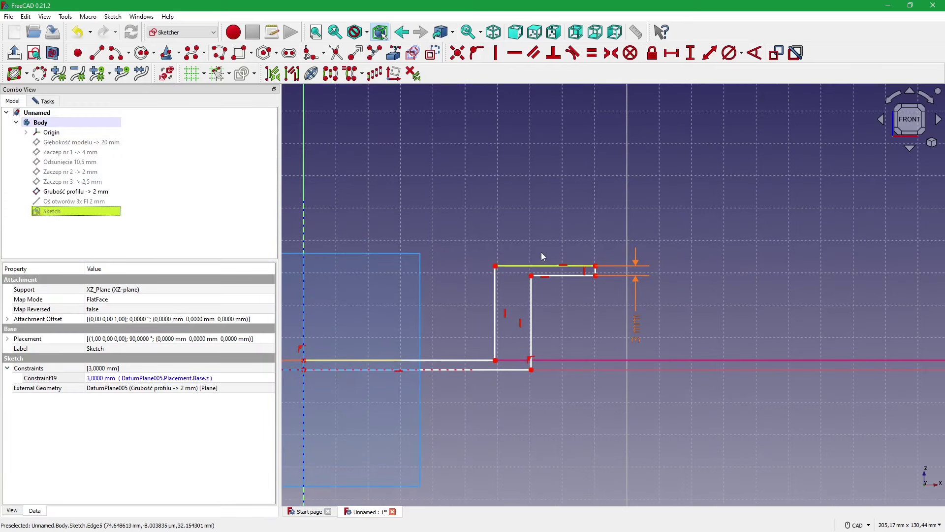
click(691, 52)
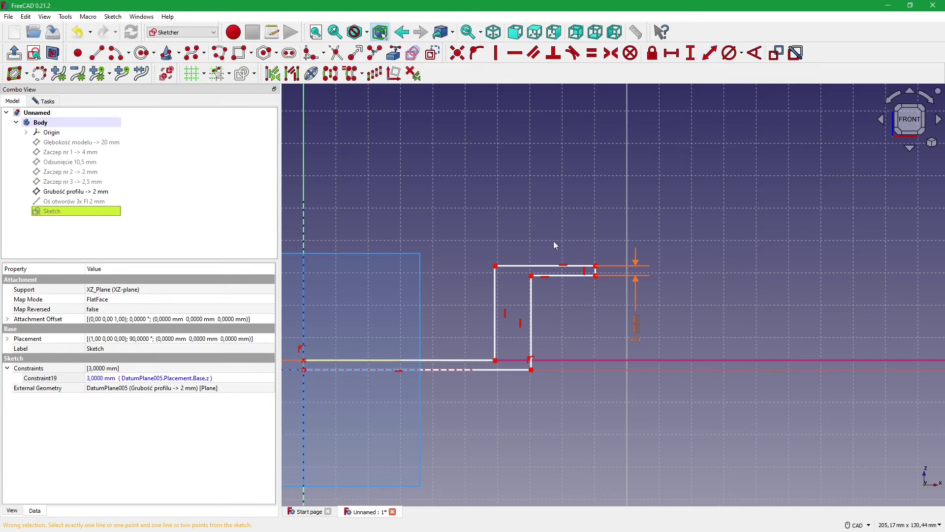
click(43, 101)
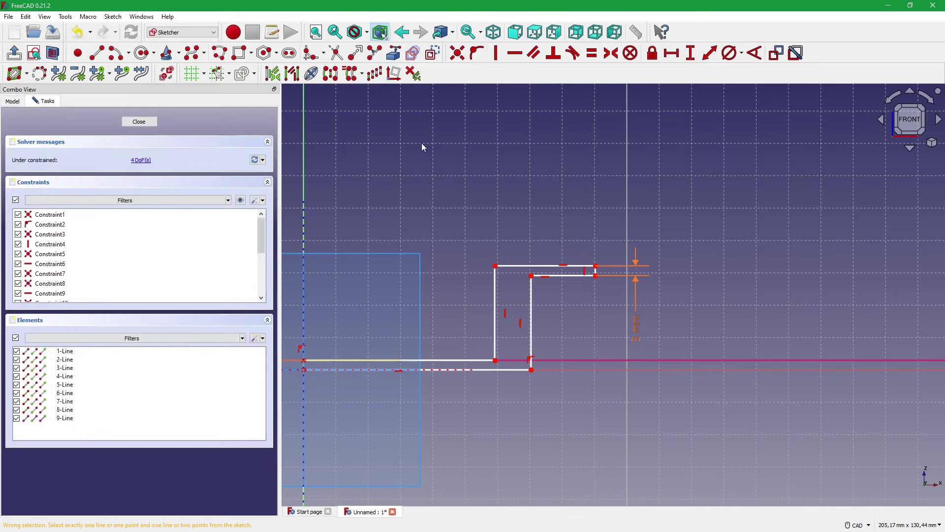
- Dimension the inner corner to the outer upright line at 11,2435 mm and move the label beside the wall
click(712, 58)
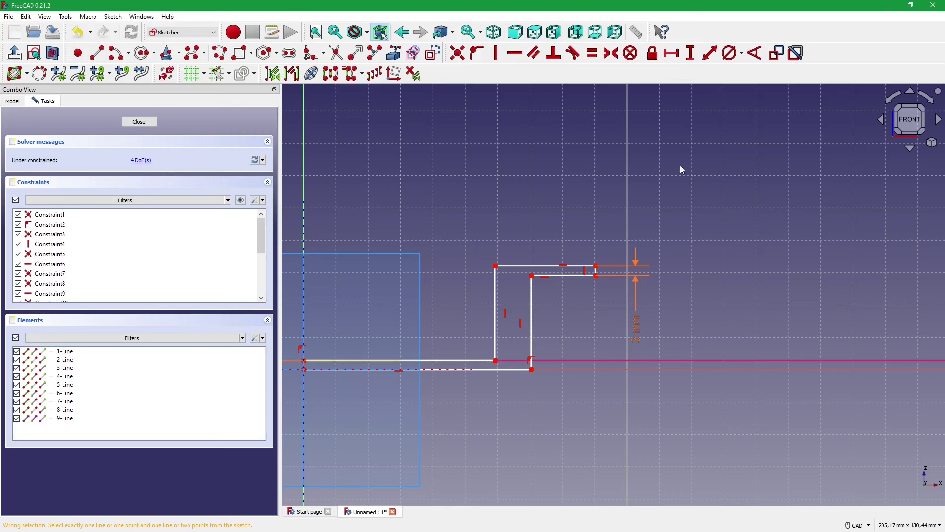
click(531, 275)
click(495, 290)
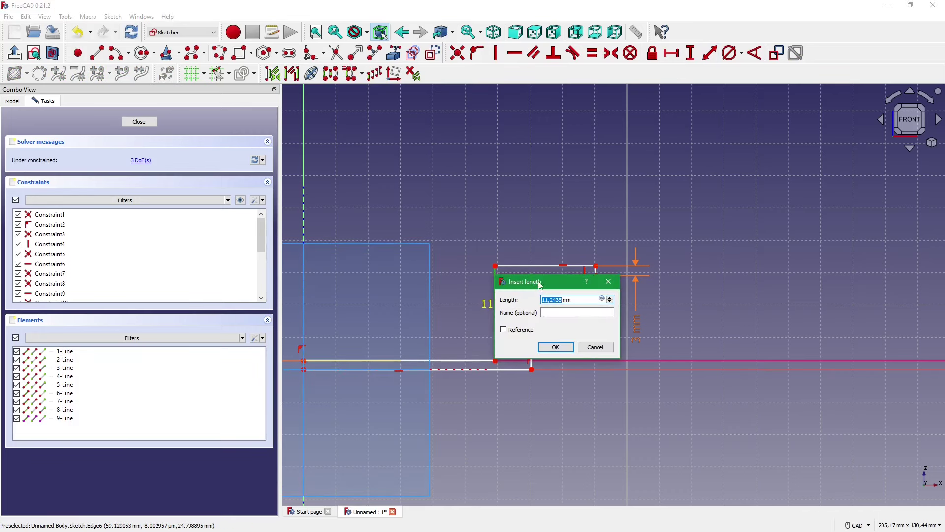
drag(540, 283, 625, 260)
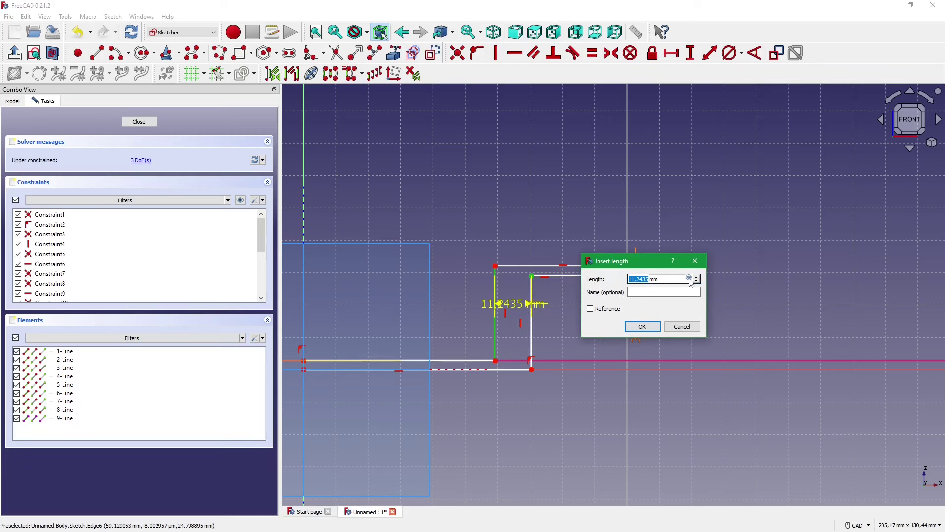
click(689, 278)
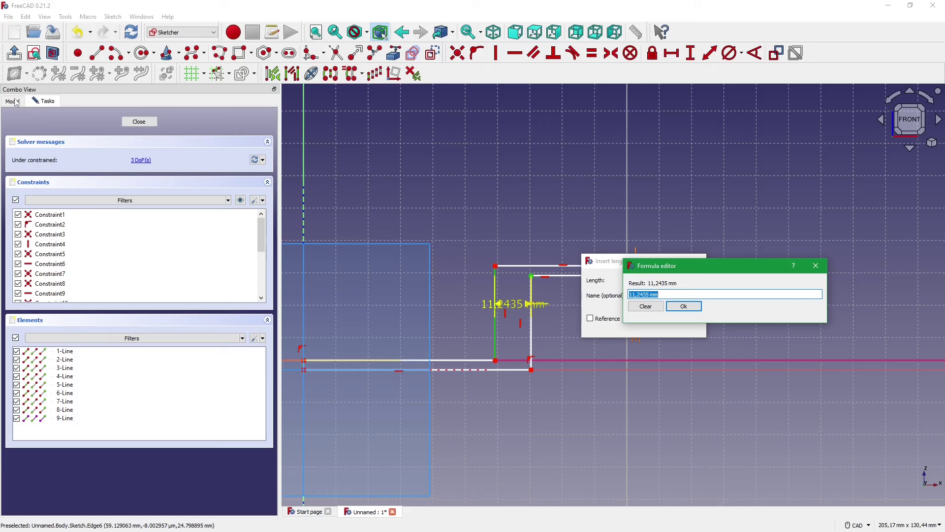
click(422, 226)
click(683, 306)
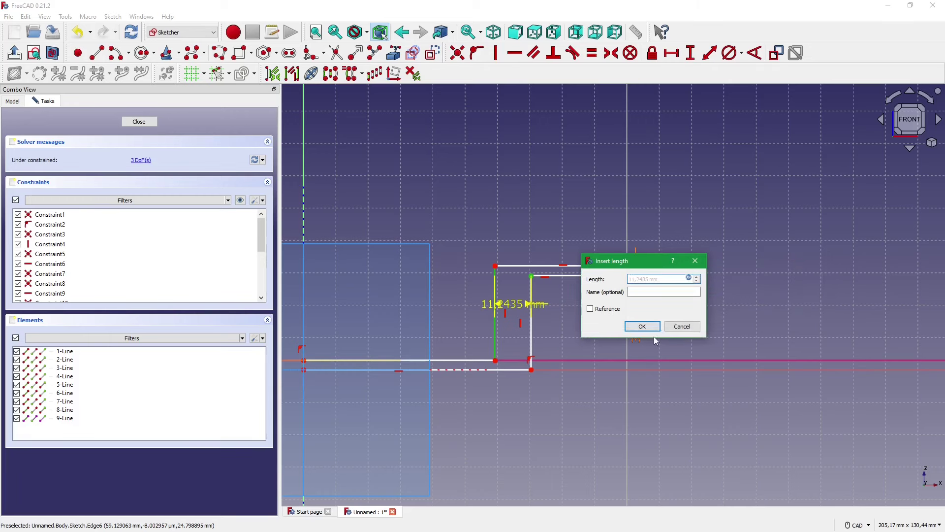
click(654, 330)
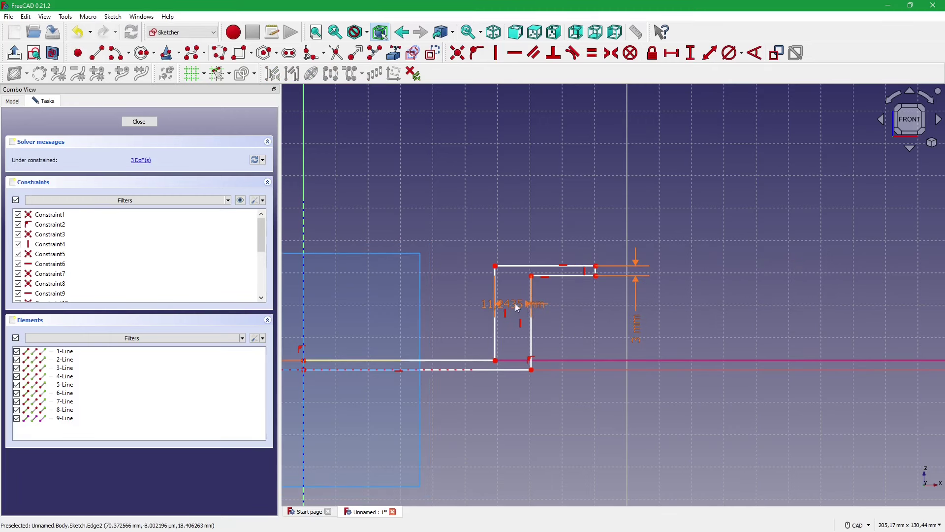
mouse_move(506, 305)
mouse_down()
mouse_move(602, 334)
mouse_move(684, 327)
mouse_up()
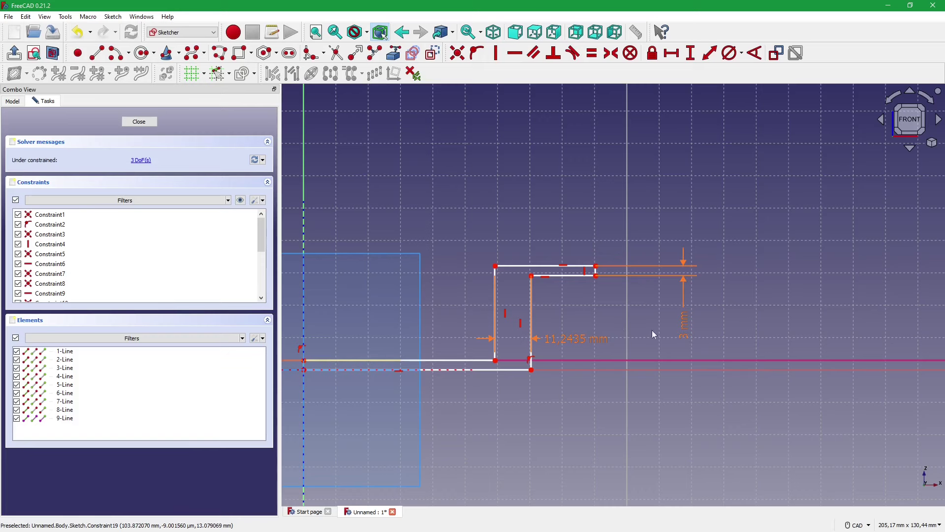
click(13, 102)
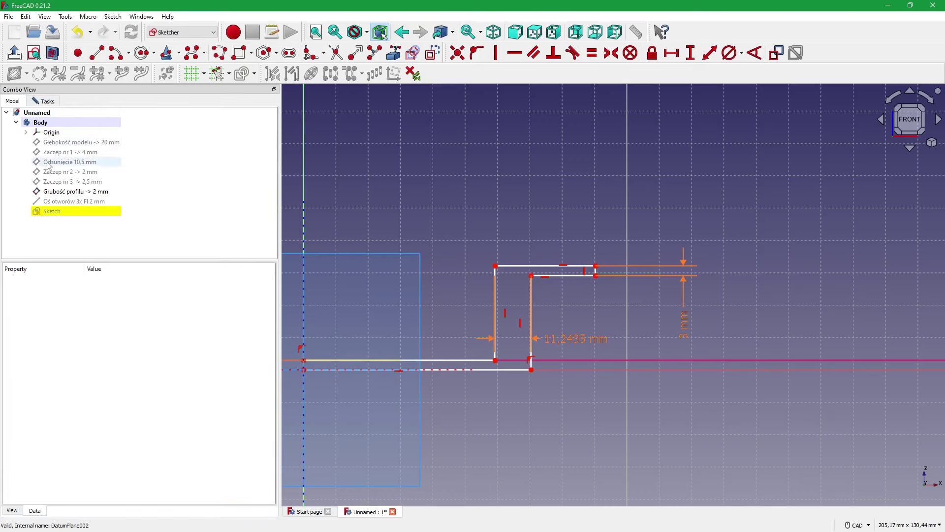
- Close the sketch and select Constraint20's value in the property editor
click(42, 101)
click(143, 121)
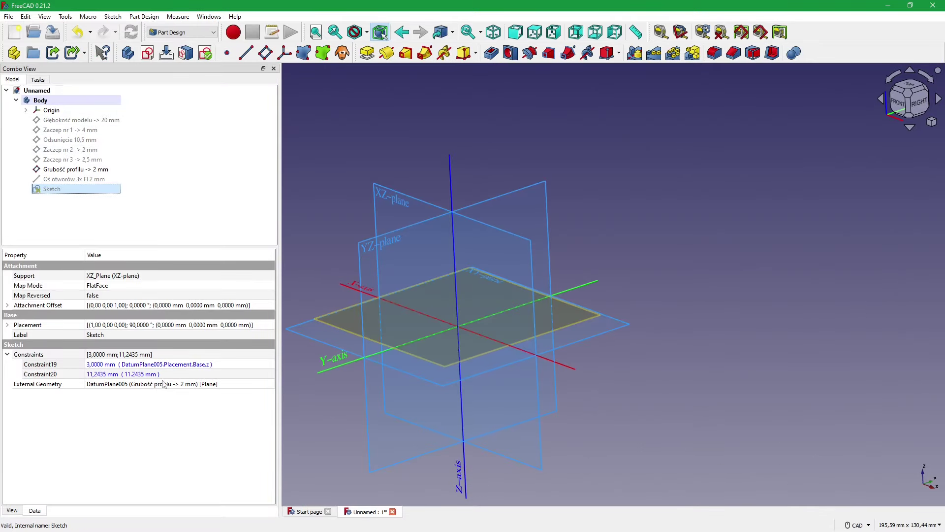
click(178, 377)
- Give Constraint20 the formula Constraints[18] so the wall is 3 mm, then reopen the sketch
click(263, 374)
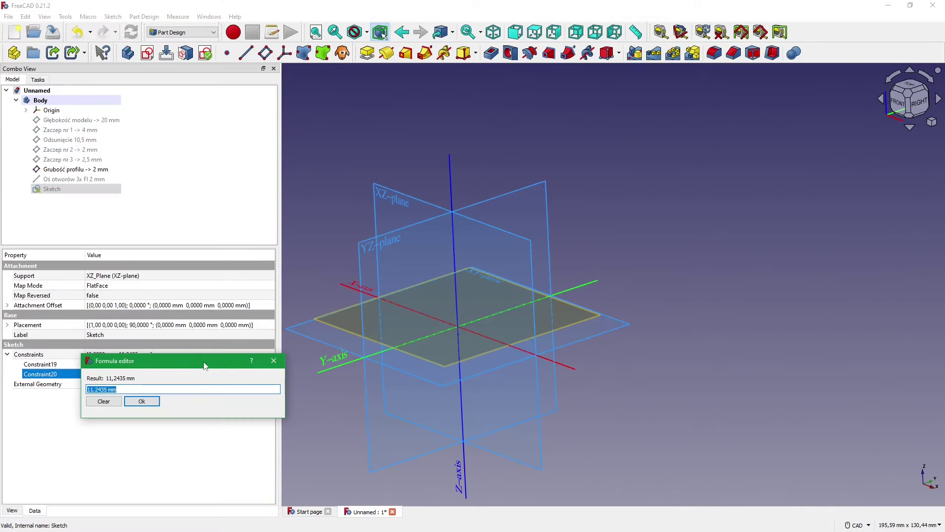
drag(199, 363, 334, 407)
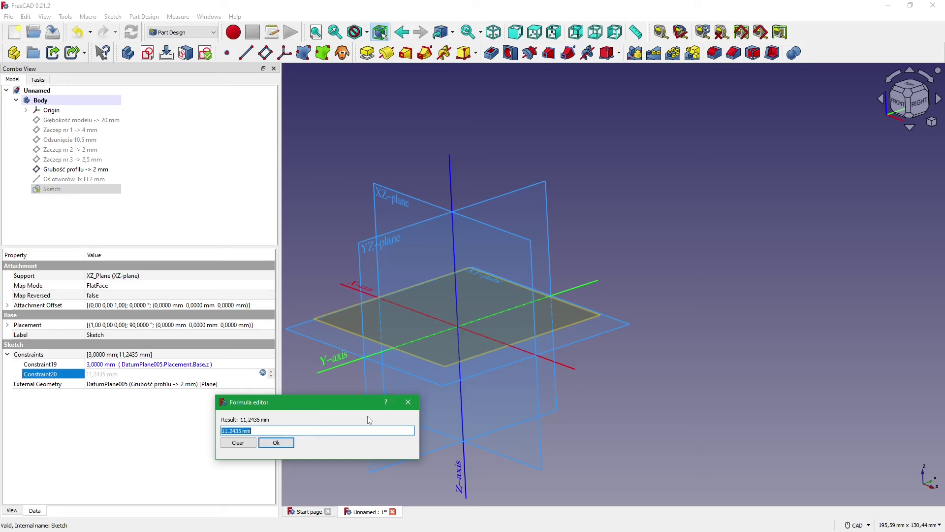
text(Con)
key(Down)
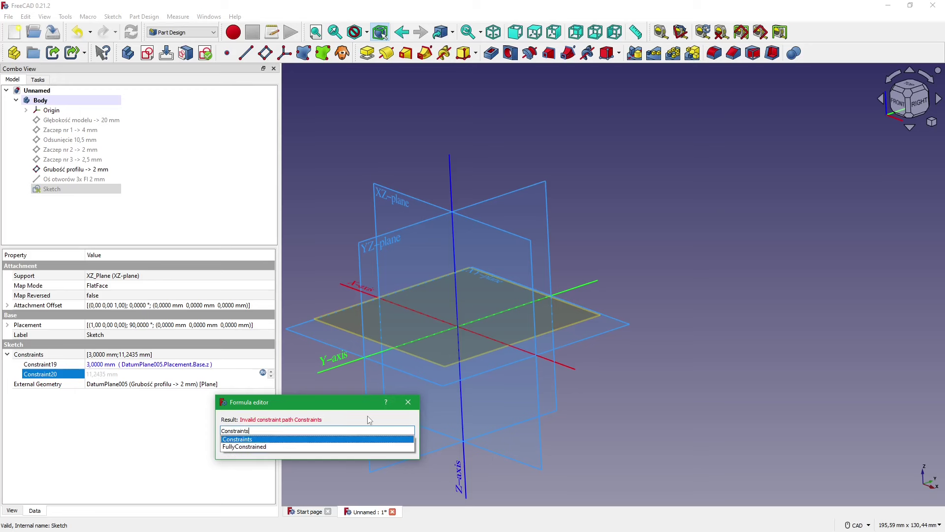
text([)
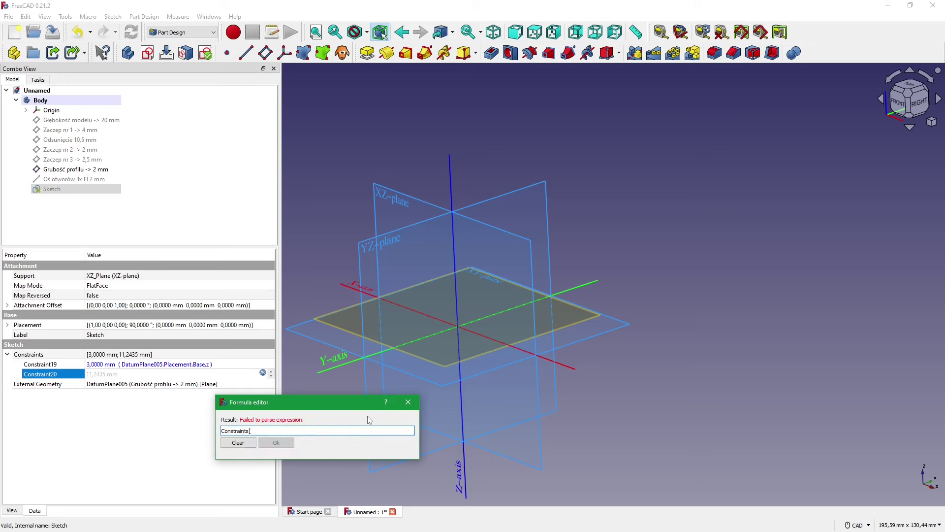
text(])
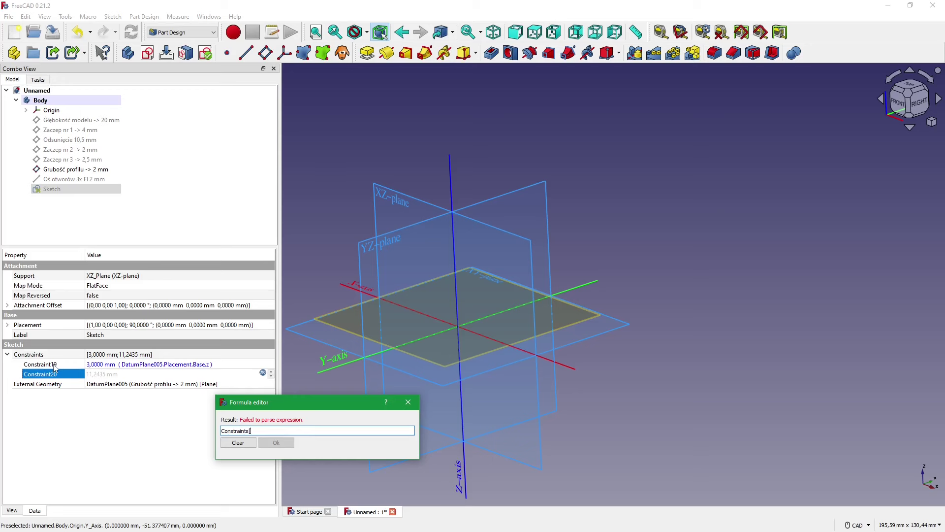
text(])
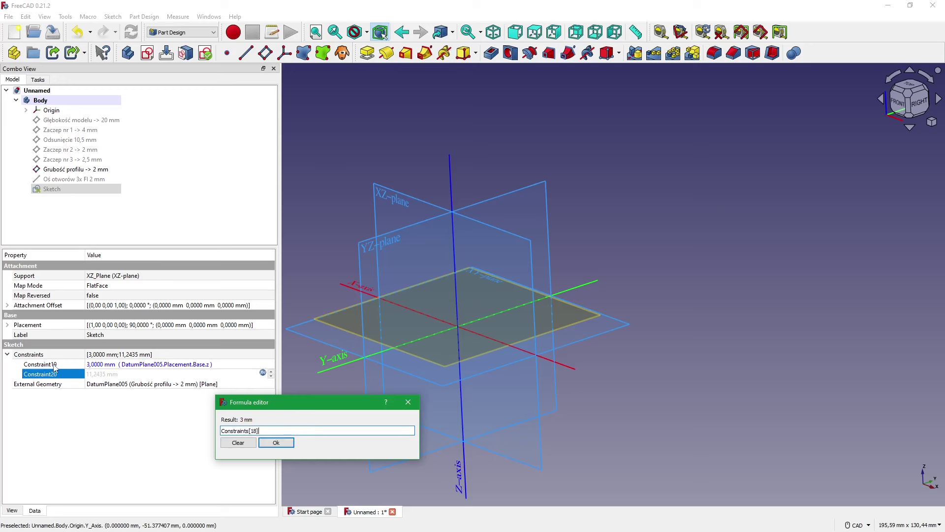
click(272, 441)
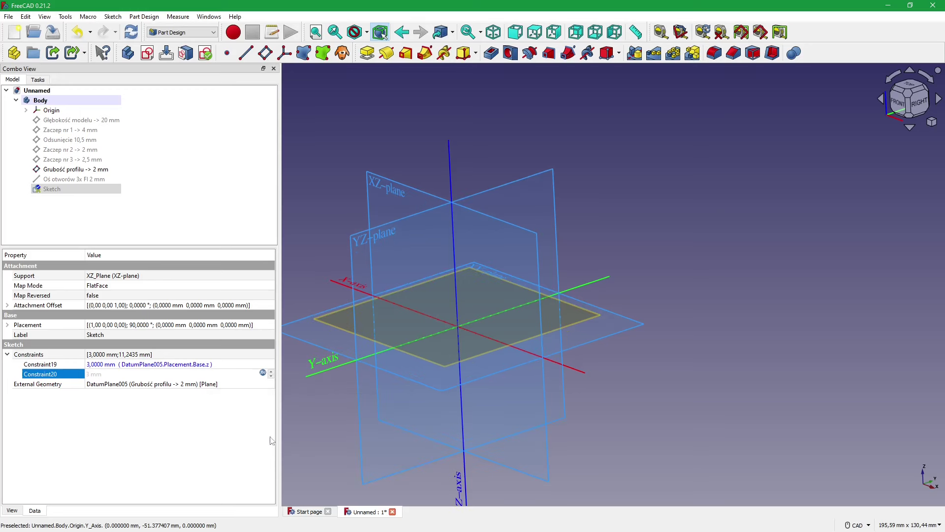
click(84, 205)
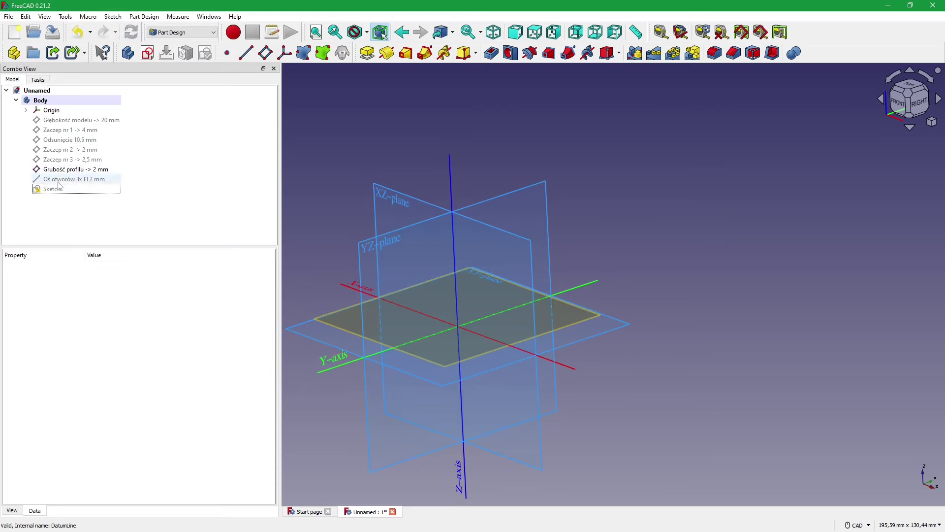
click(52, 189)
double_click(51, 190)
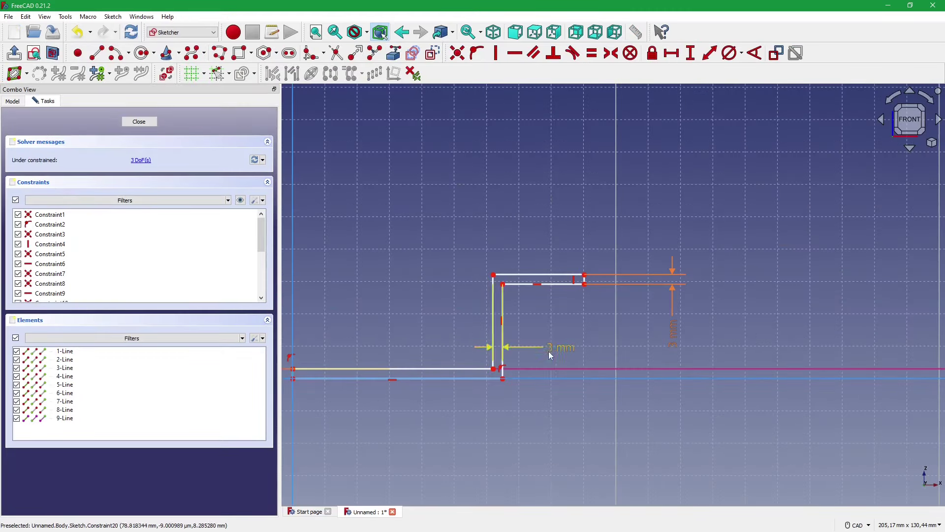
- Move the 3 mm label above the profile and inspect its formula without changes
drag(544, 343, 544, 250)
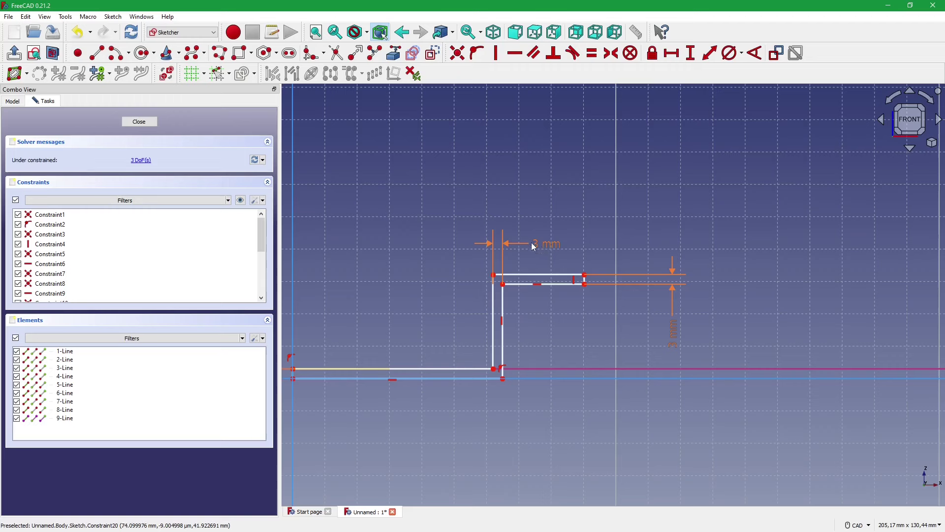
double_click(541, 243)
click(646, 255)
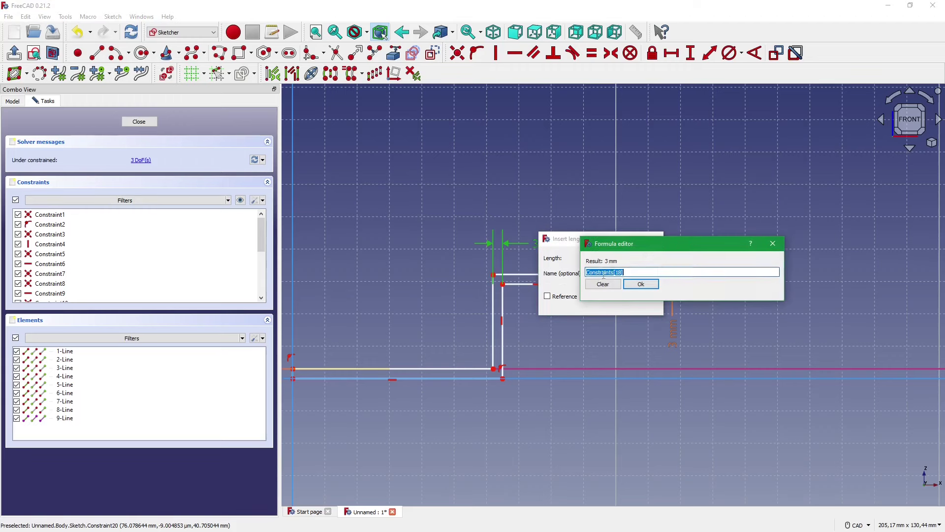
click(632, 284)
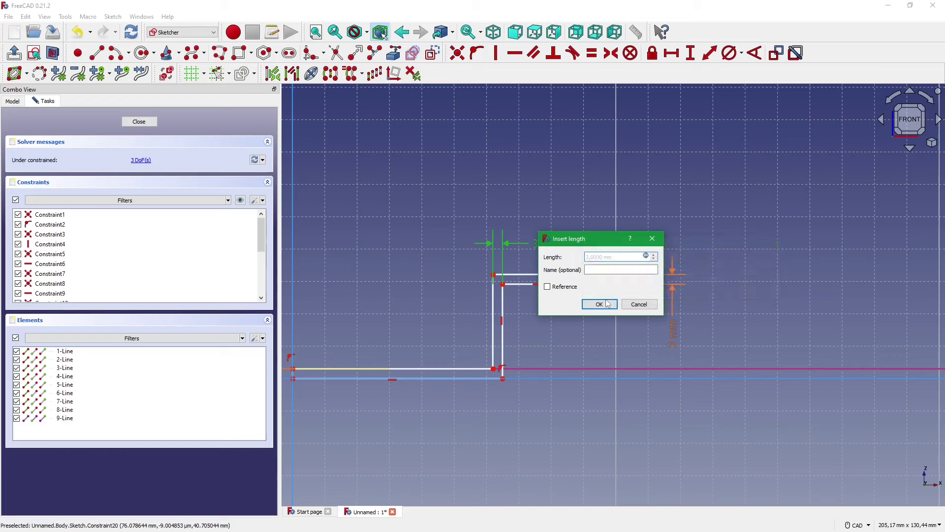
click(606, 301)
- Drag the profile's bottom and top-right corners to shrink it, checking the reference drawing
scroll(572, 310, down, 2)
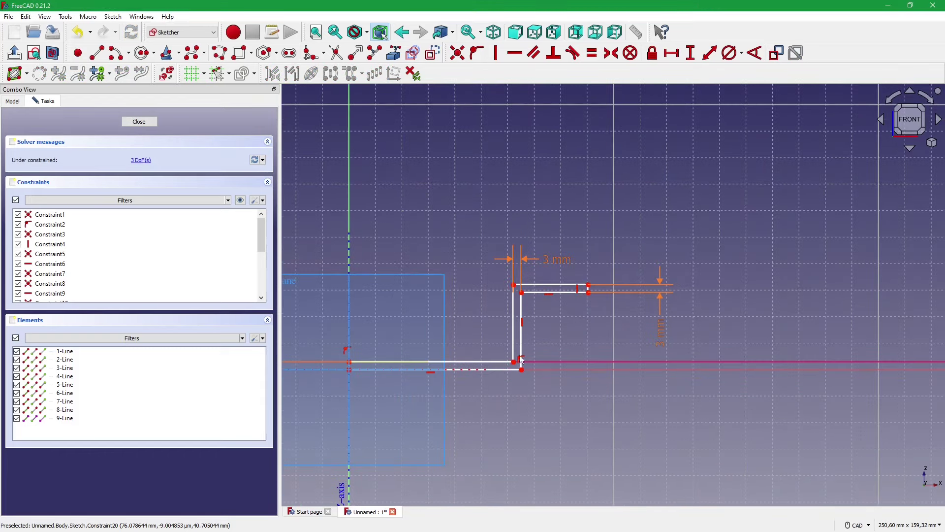
drag(480, 364, 455, 364)
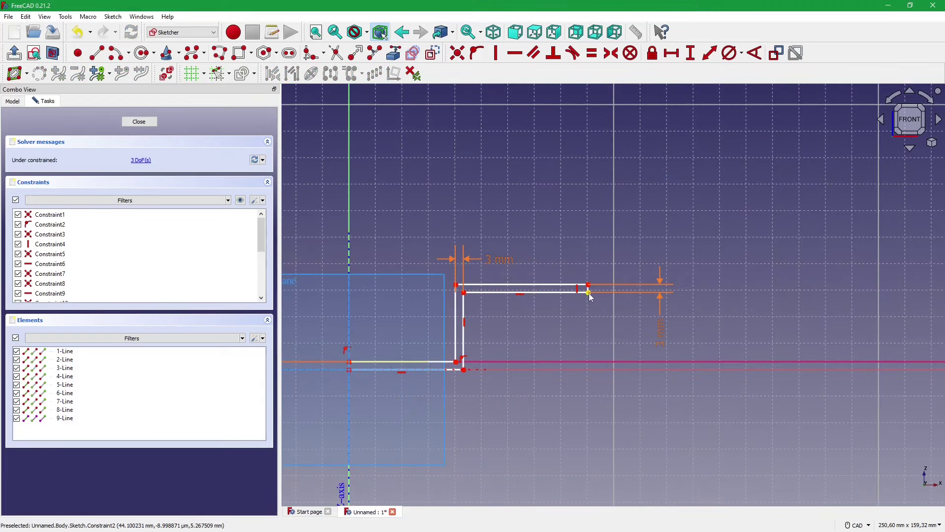
mouse_move(589, 293)
mouse_down()
mouse_move(532, 281)
mouse_move(534, 313)
mouse_up()
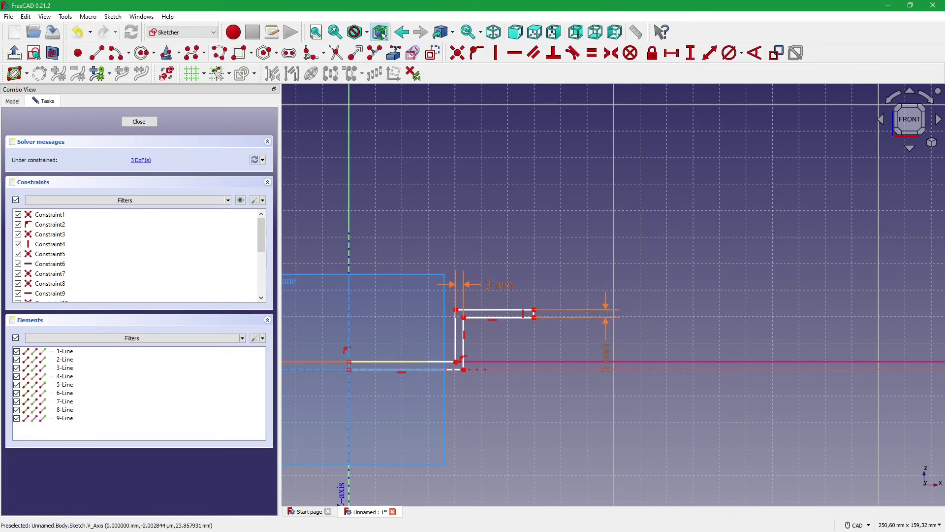
key(alt+Tab)
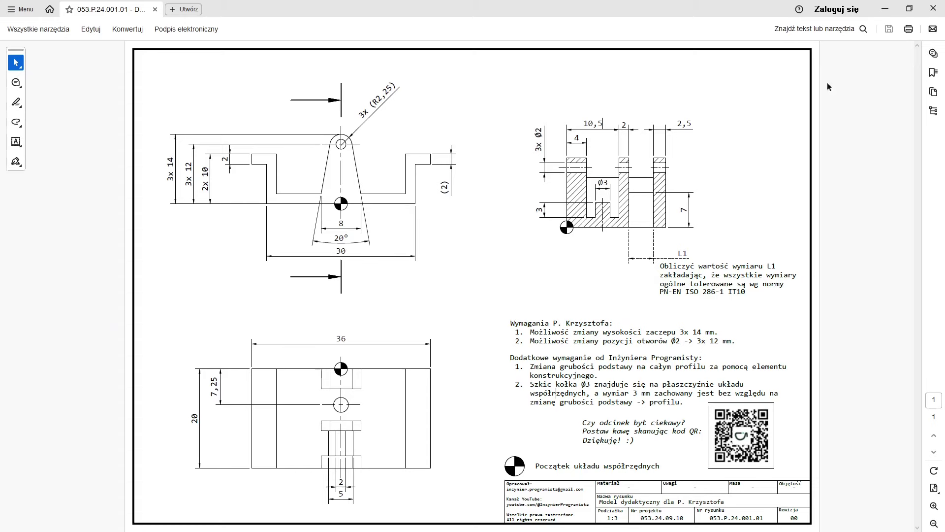
key(alt+Tab)
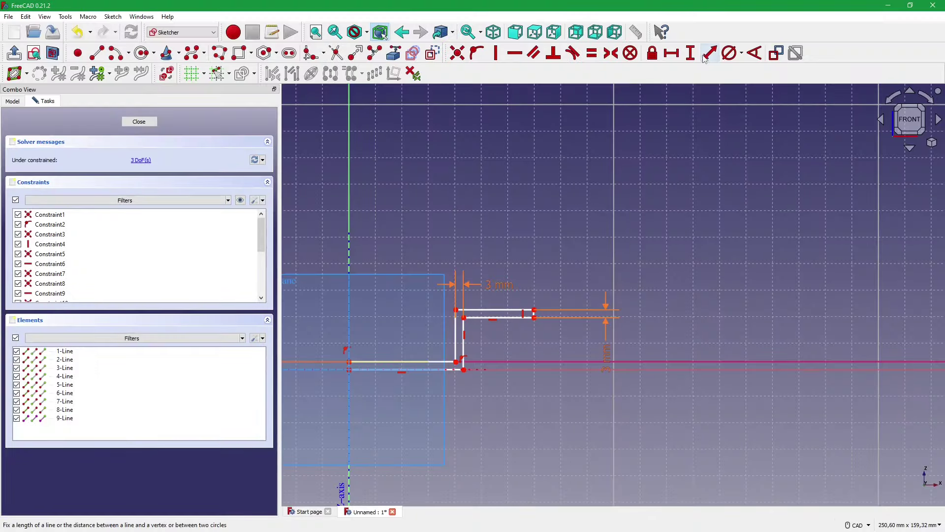
- Add a trial horizontal distance from the bottom corner to the vertical axis, then undo it
click(464, 369)
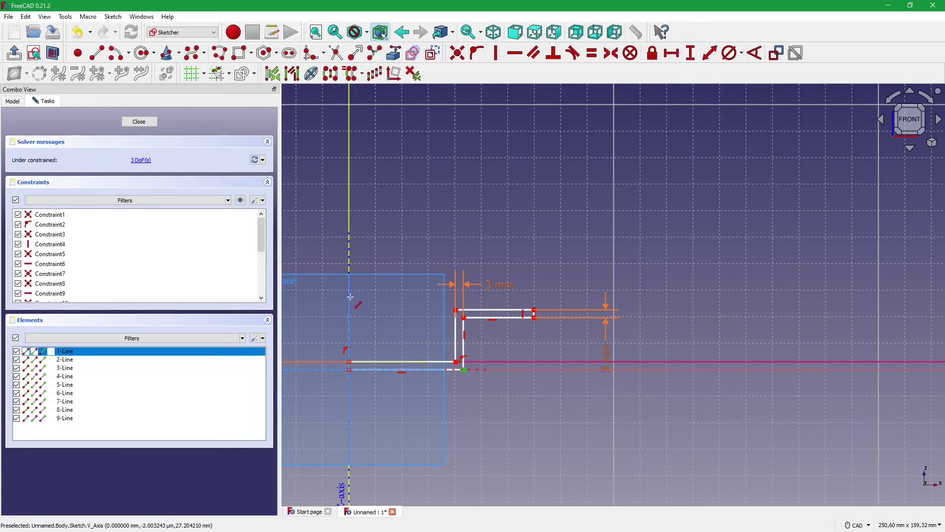
click(350, 297)
text(5)
key(Return)
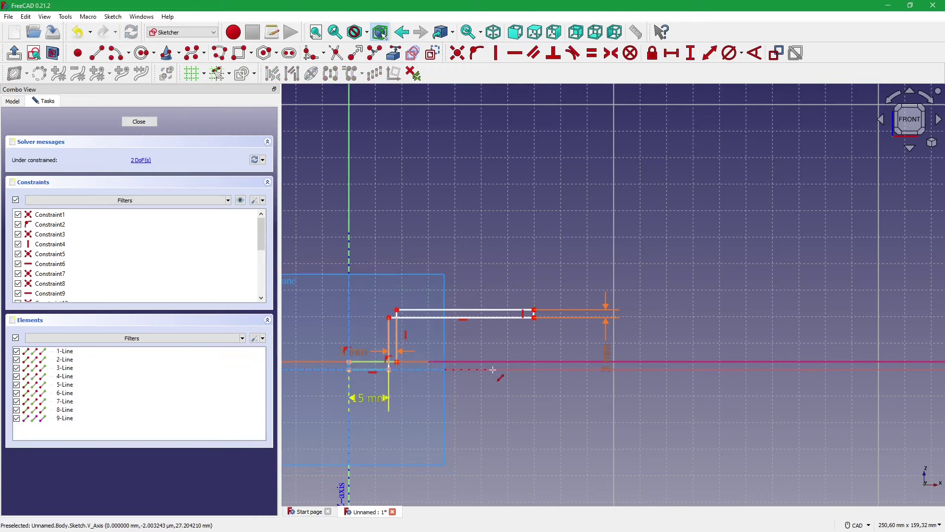
right_click(475, 373)
click(399, 362)
scroll(402, 361, up, 4)
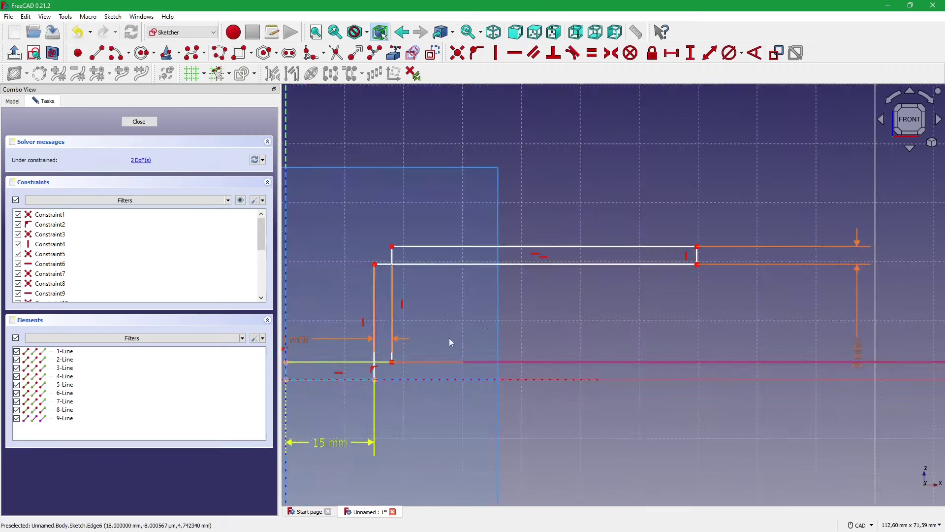
middle_drag(449, 338, 506, 323)
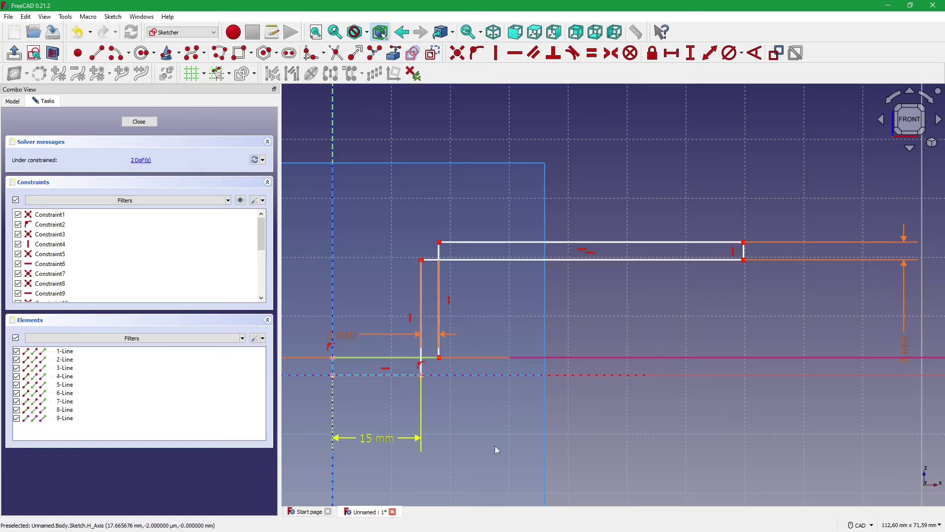
key(ctrl+z)
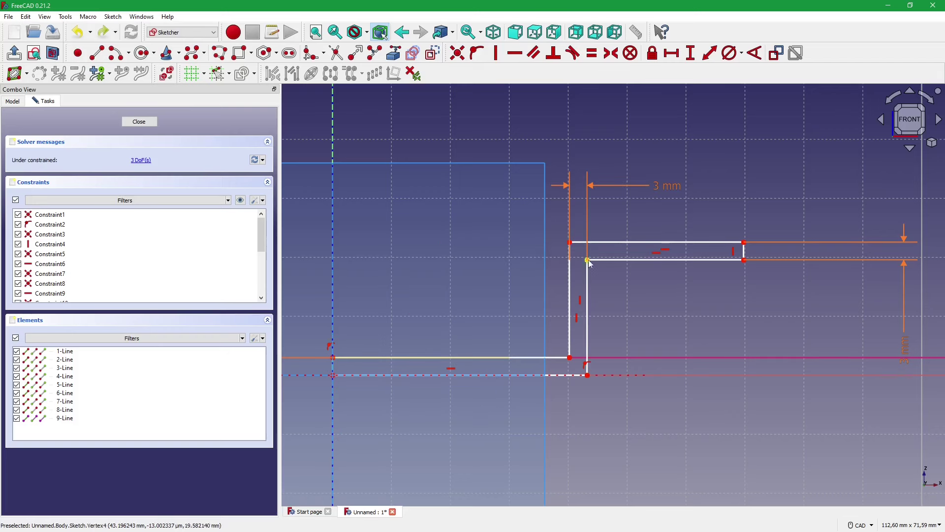
- Shift the upright leg left and dimension its bottom inner corner 37 mm from the vertical axis
click(569, 315)
click(588, 278)
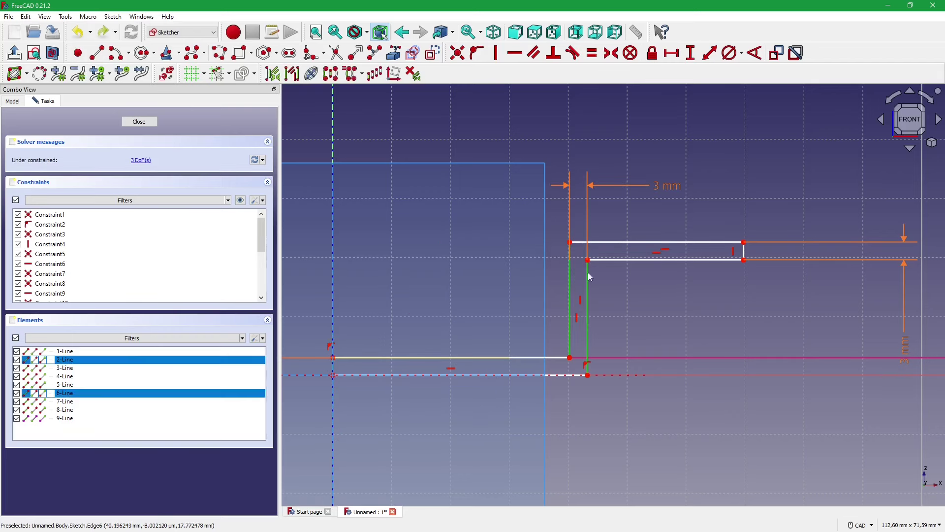
key(Escape)
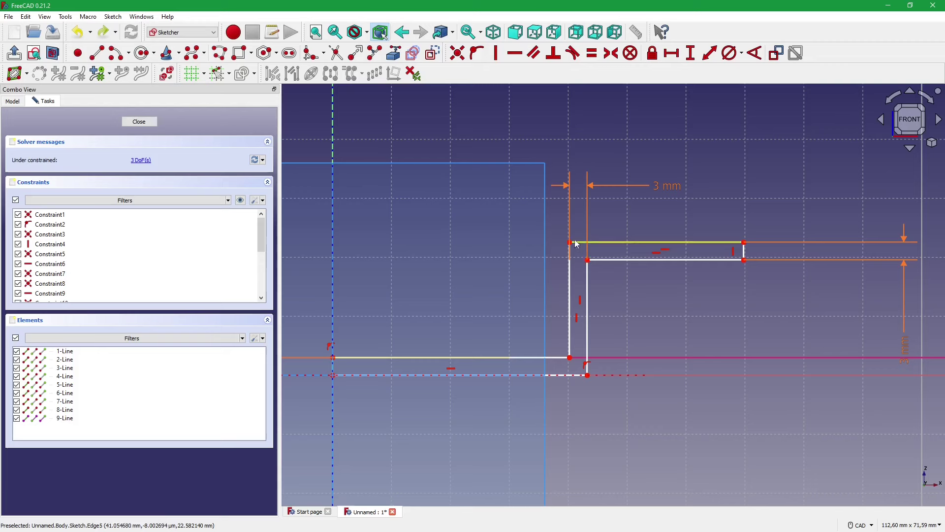
mouse_move(573, 245)
mouse_down()
mouse_move(566, 263)
mouse_move(517, 271)
mouse_up()
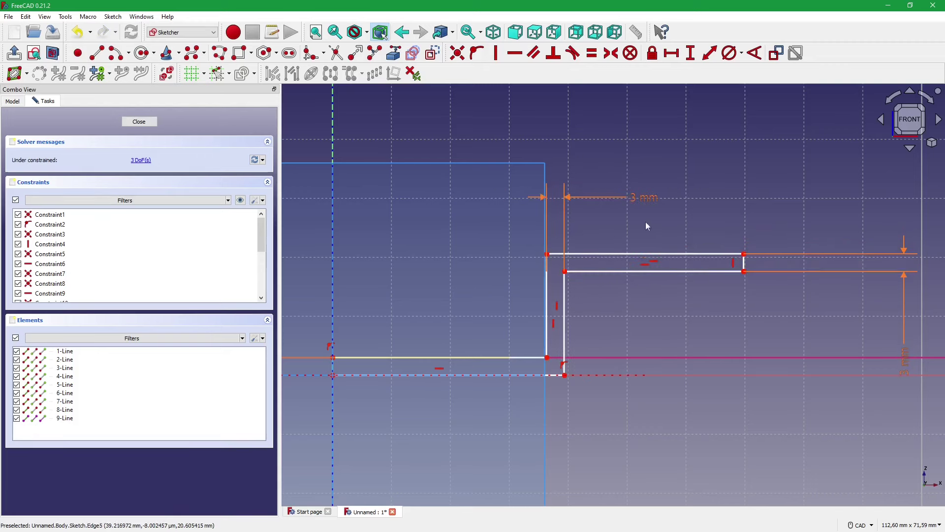
click(564, 375)
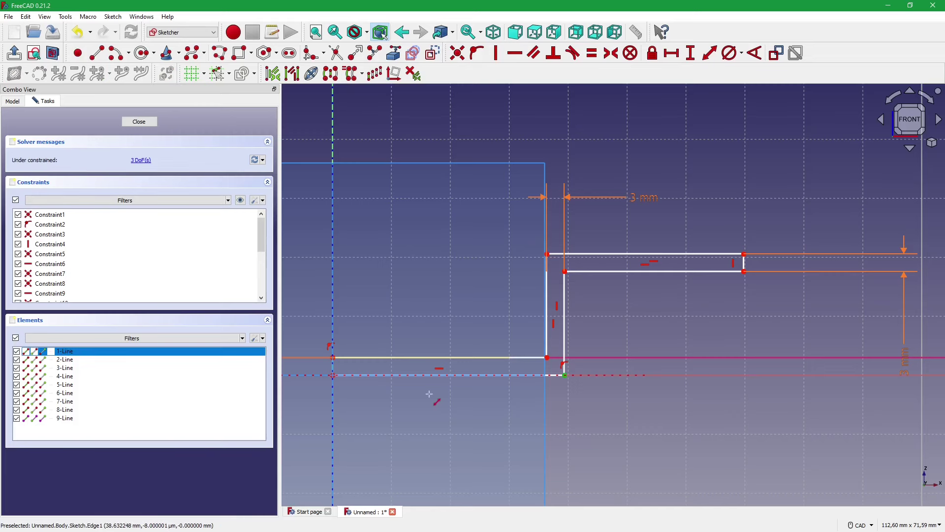
key(l)
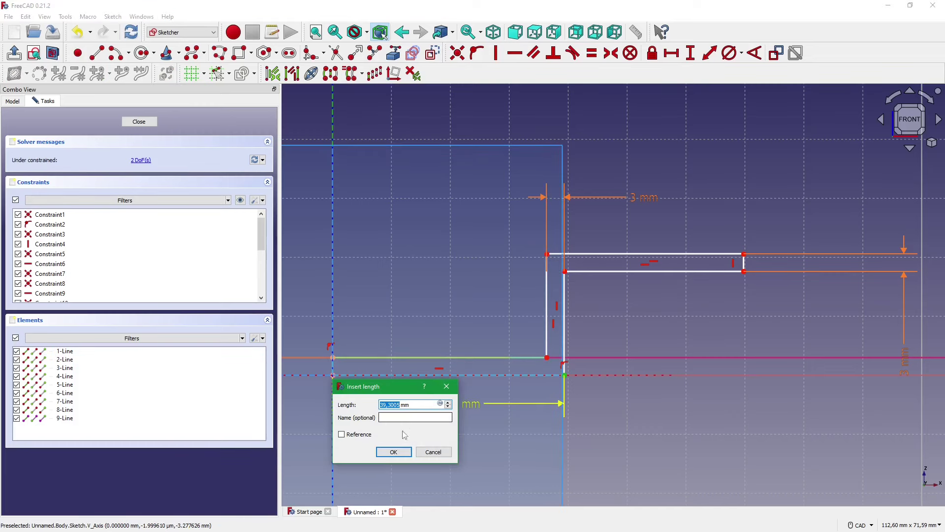
click(389, 452)
double_click(442, 404)
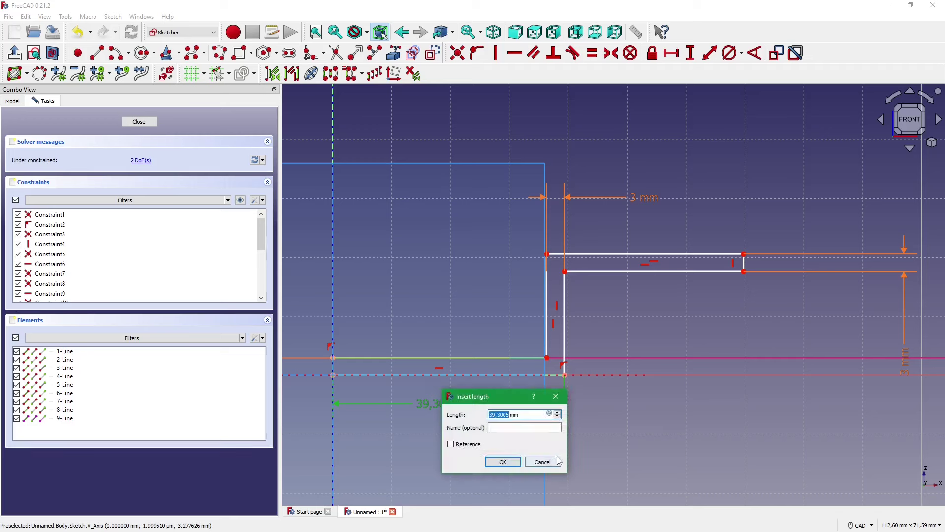
text(39)
key(Return)
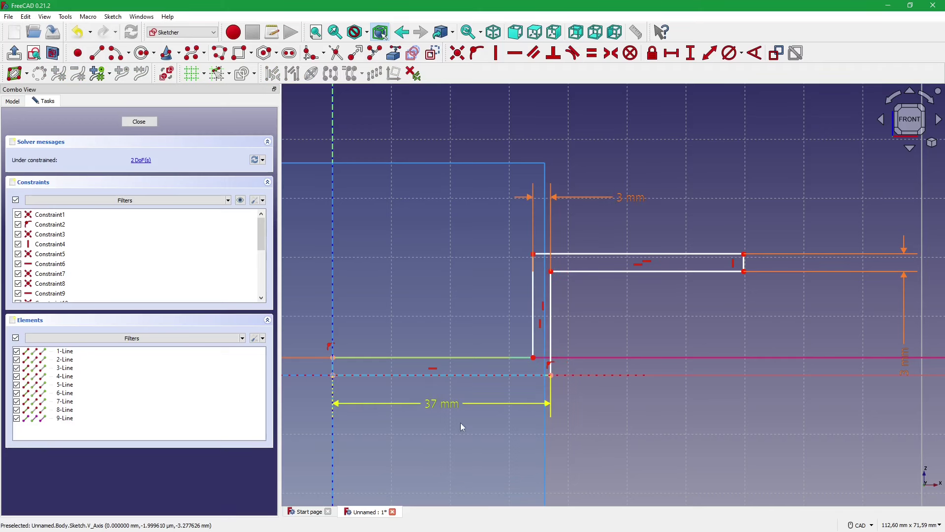
double_click(446, 405)
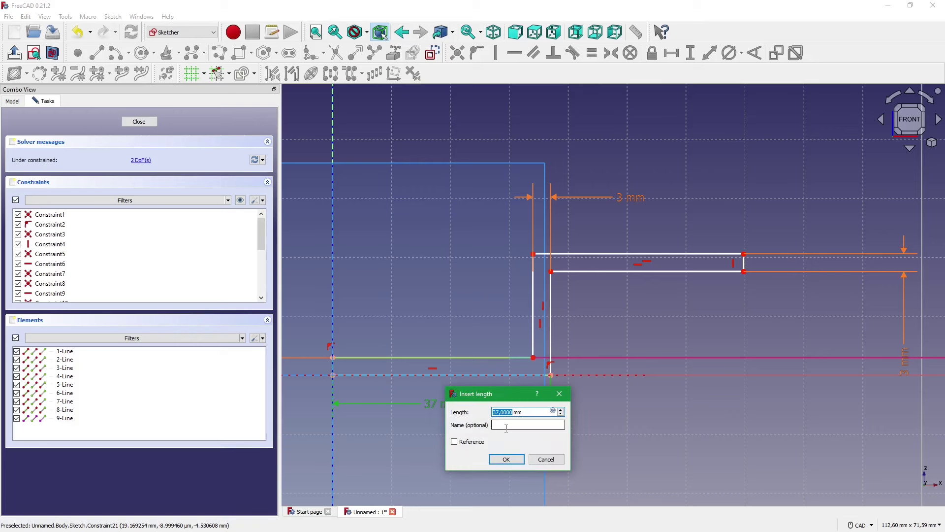
text(15)
key(Return)
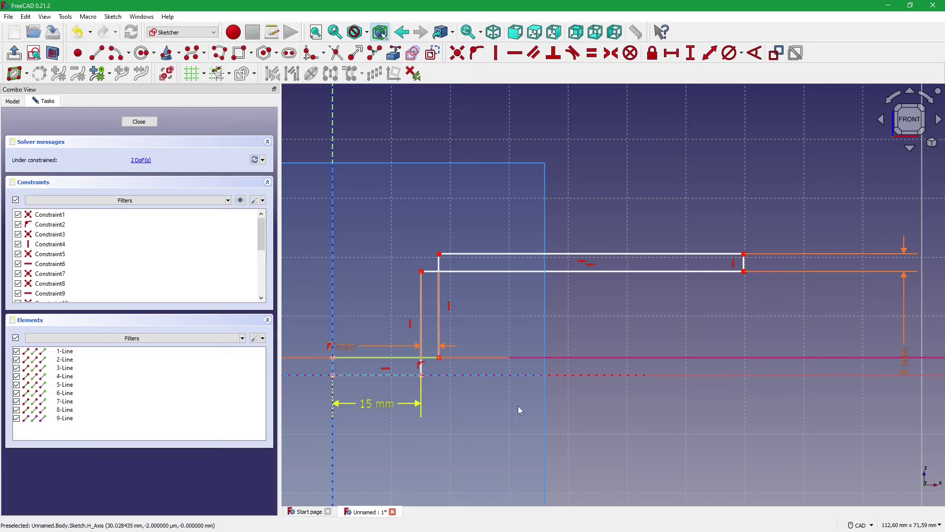
key(ctrl+z)
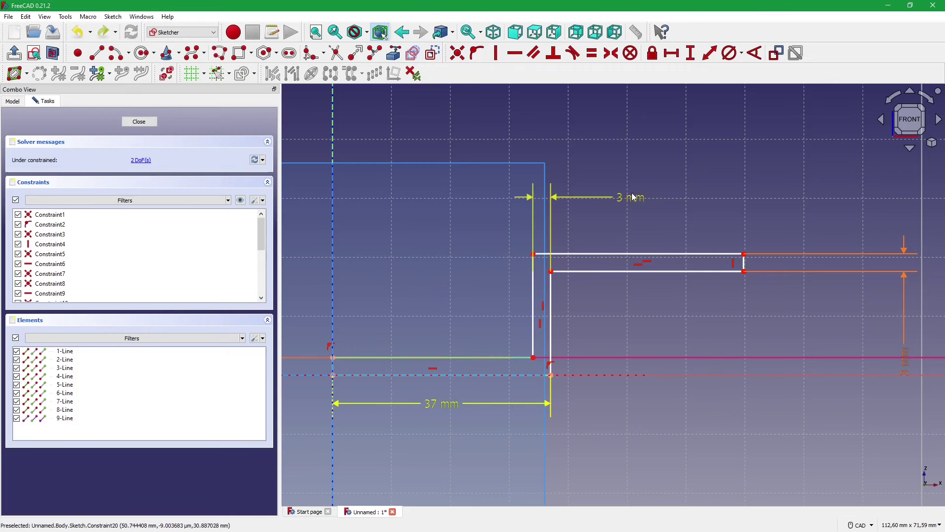
- Place the 3 mm thickness label below the sketch, with the 37 mm dimension beneath it
drag(633, 197, 500, 389)
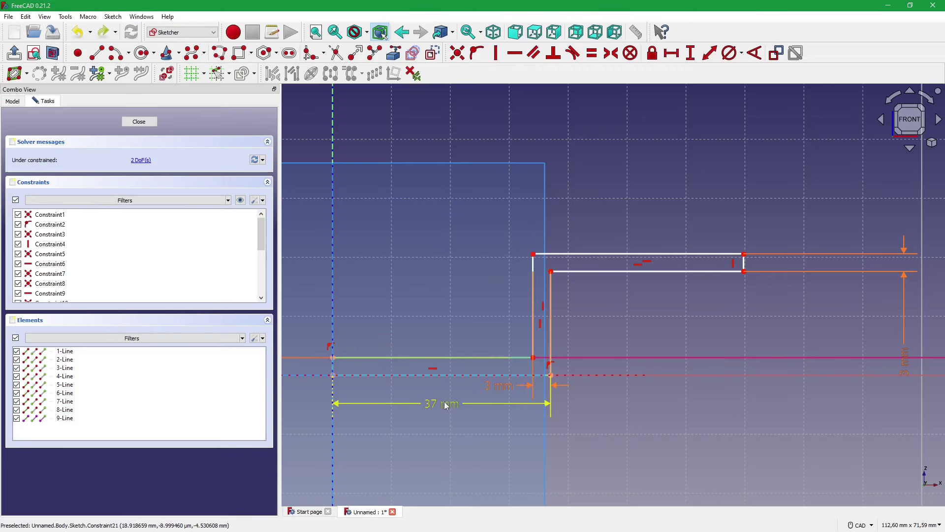
drag(442, 404, 443, 446)
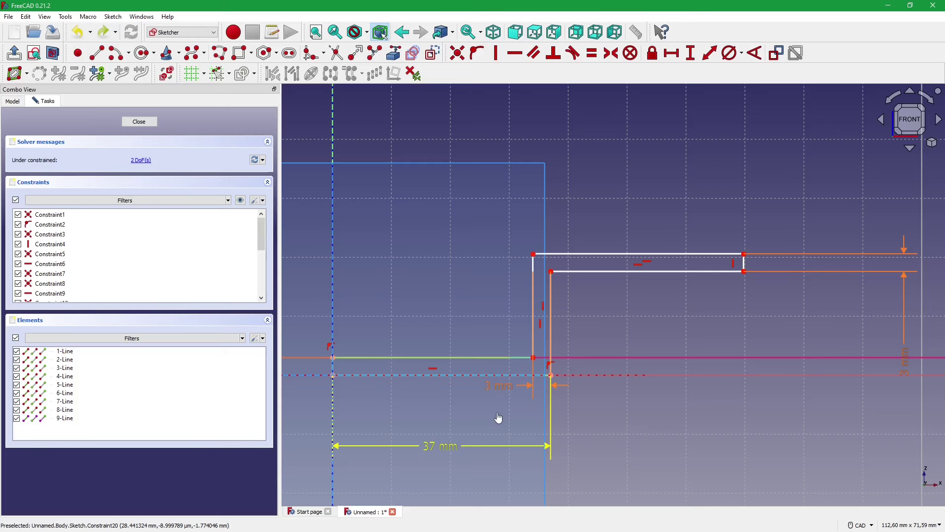
drag(498, 388, 499, 415)
drag(460, 440, 441, 445)
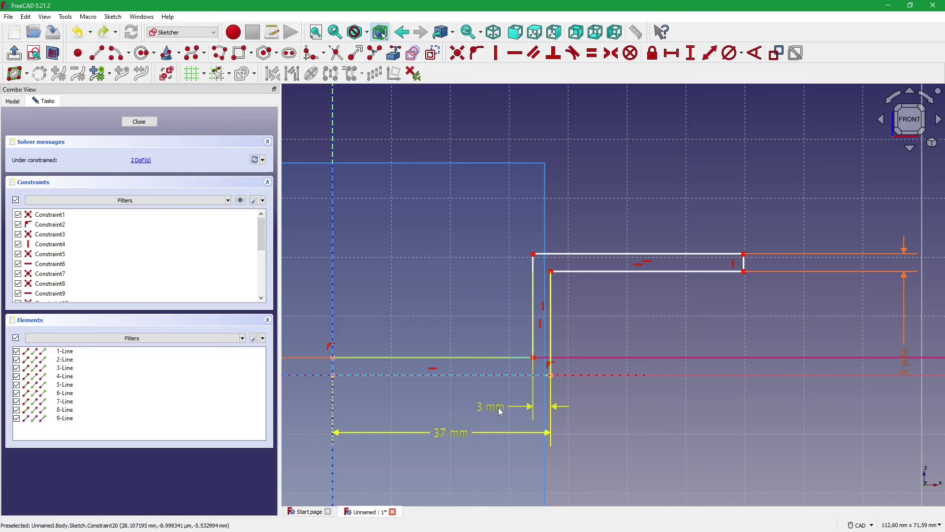
- Delete the 37 mm dimension and drag the upright leg well to the left
click(455, 433)
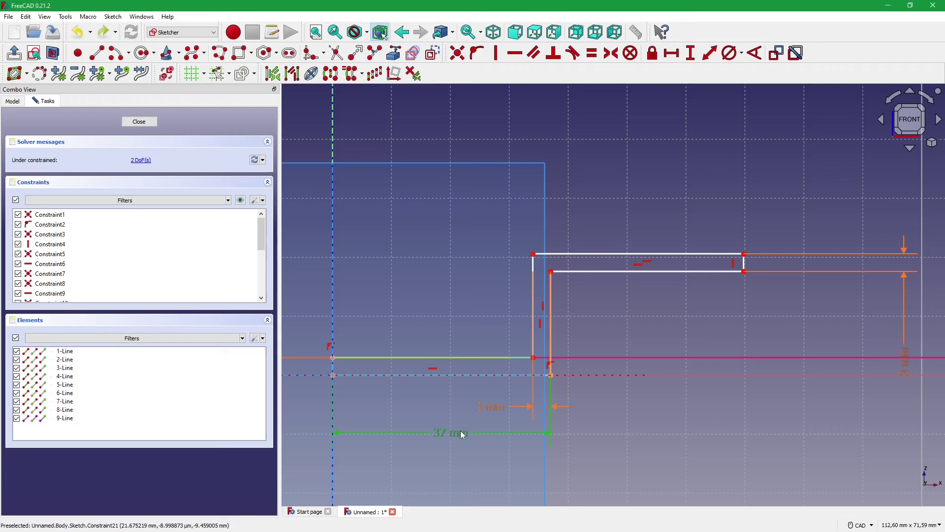
click(536, 465)
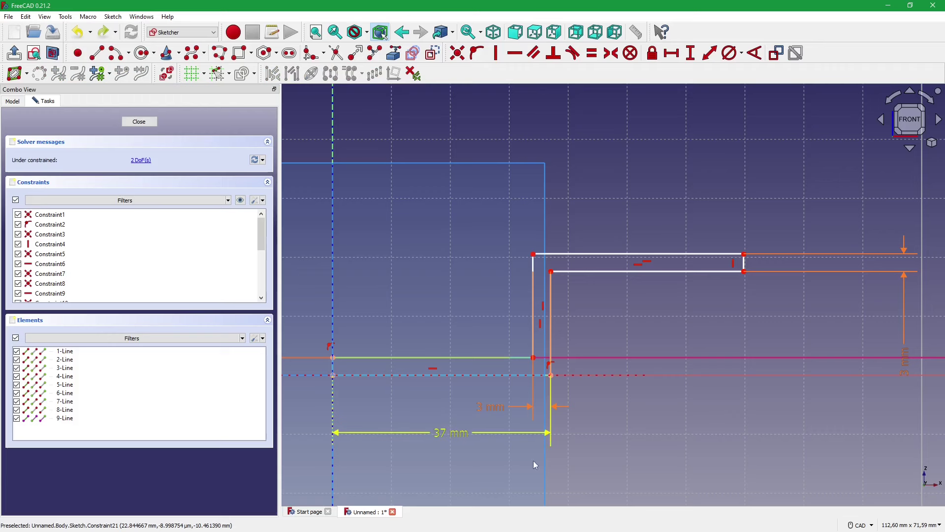
click(455, 437)
key(Delete)
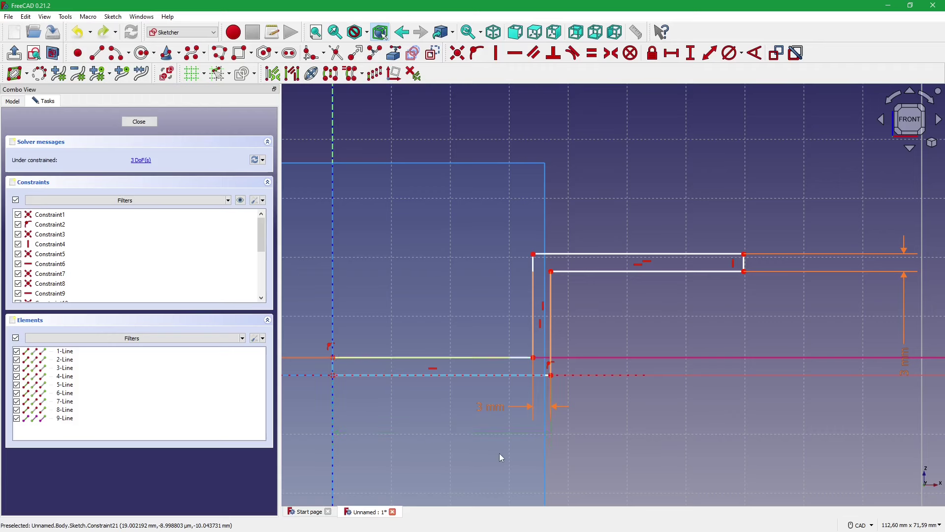
drag(551, 375, 452, 379)
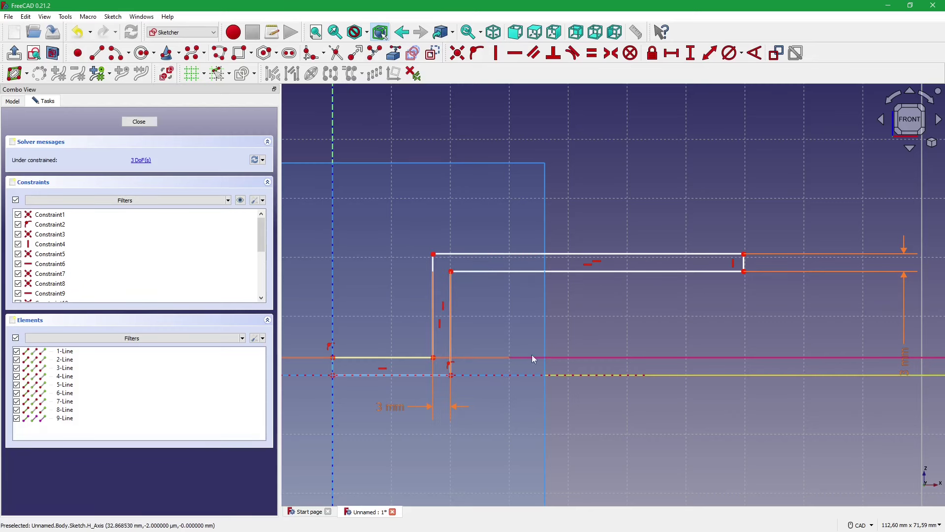
- Dimension the leg's bottom corner 15 mm from the vertical axis, separating the 3 mm label
click(451, 375)
click(333, 331)
text(l)
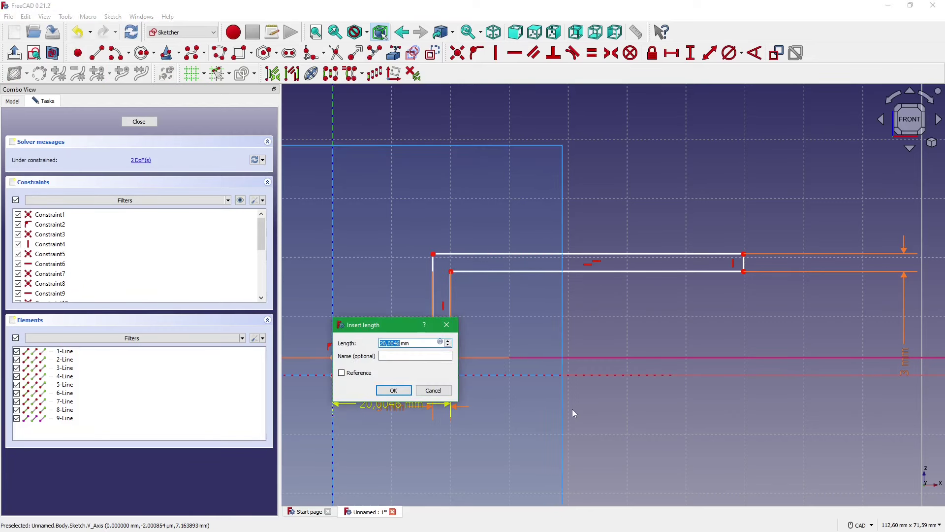
text(15)
key(Return)
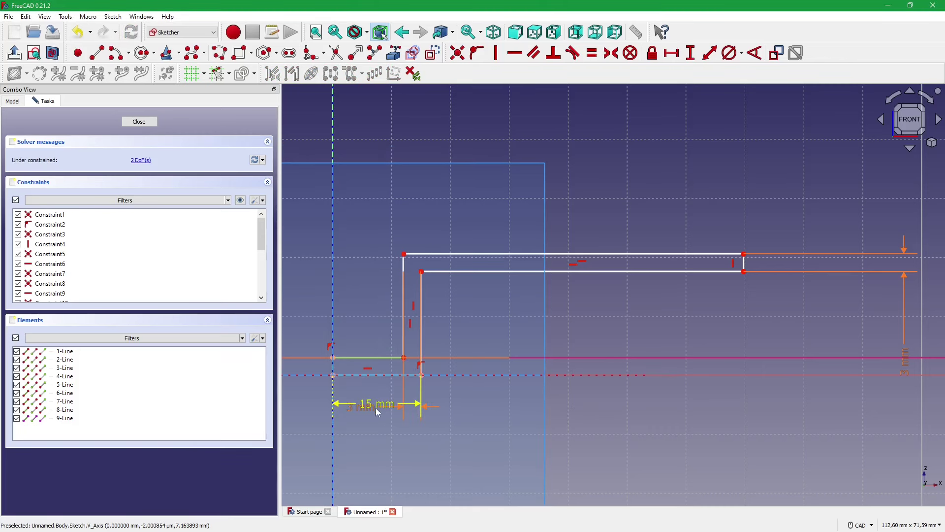
mouse_move(376, 412)
mouse_down()
mouse_move(374, 389)
mouse_move(377, 425)
mouse_up()
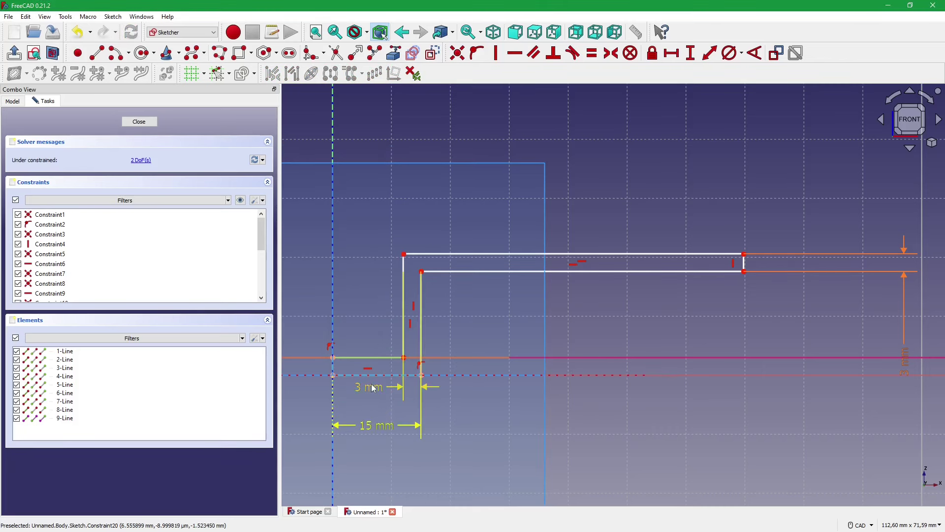
- Shorten the profile's top arm and move the 3 mm dimension above the sketch
drag(372, 390, 369, 402)
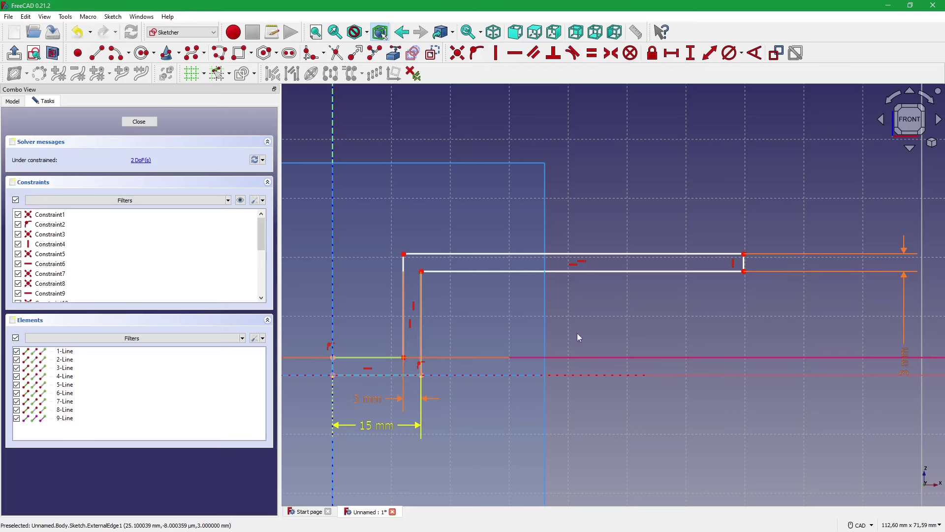
drag(745, 272, 694, 277)
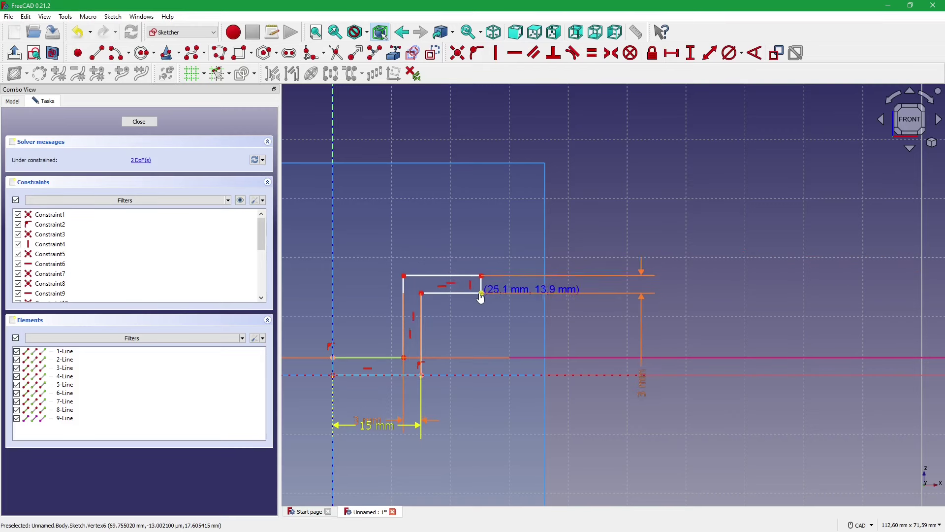
drag(520, 290, 472, 289)
drag(371, 390, 387, 231)
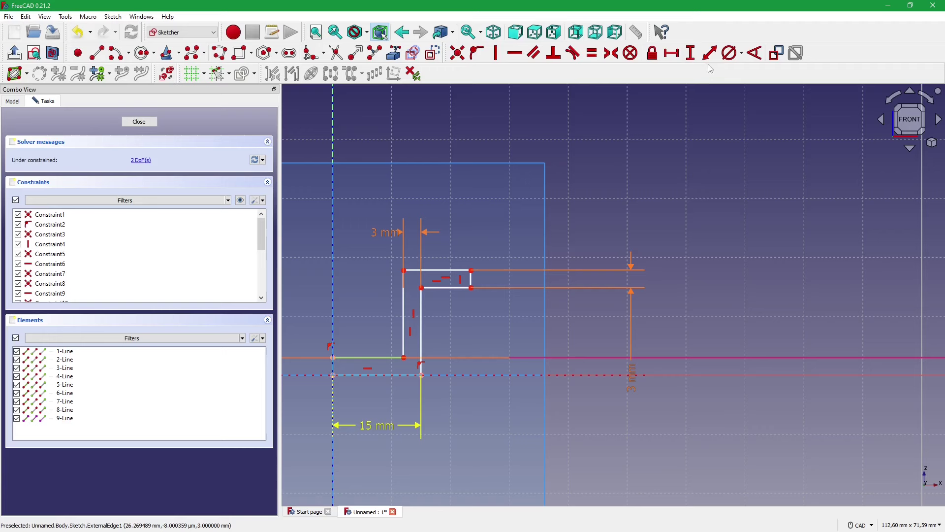
- Fix the top arm's right end 18 mm from the vertical axis
click(472, 270)
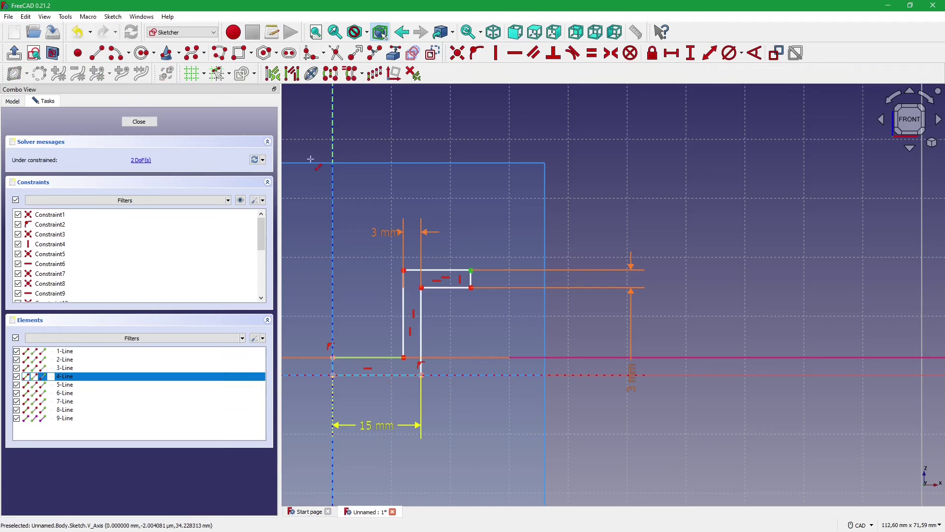
click(333, 145)
text(18)
key(Return)
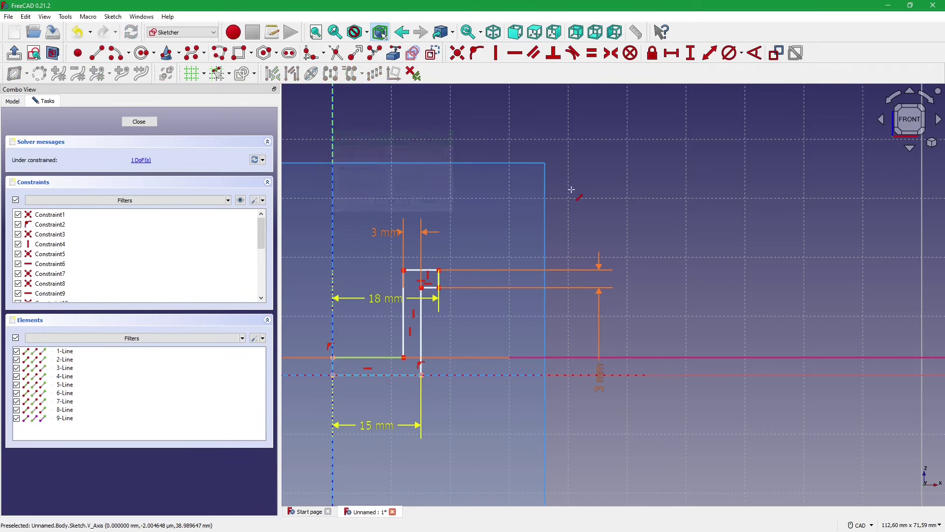
drag(383, 296, 384, 179)
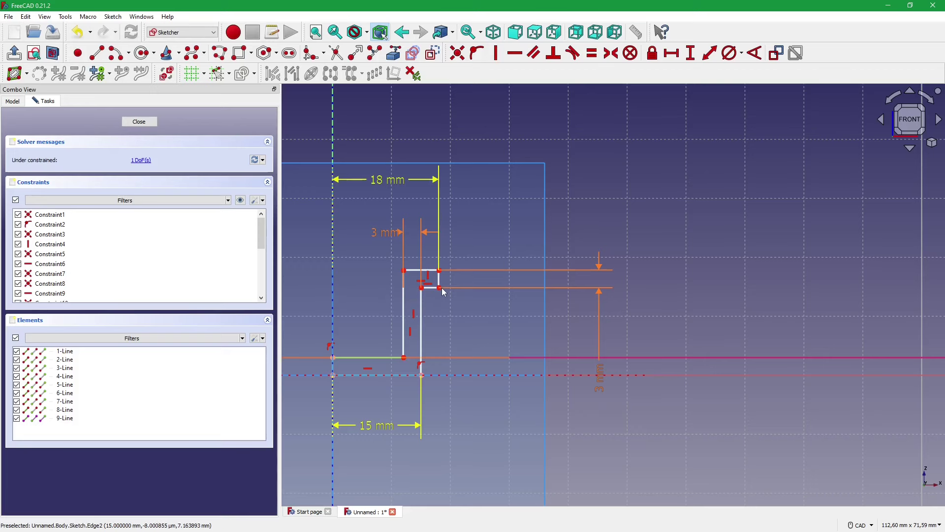
- Pull the upper step down toward the base and check the 2x 10 height on the drawing
drag(441, 288, 437, 321)
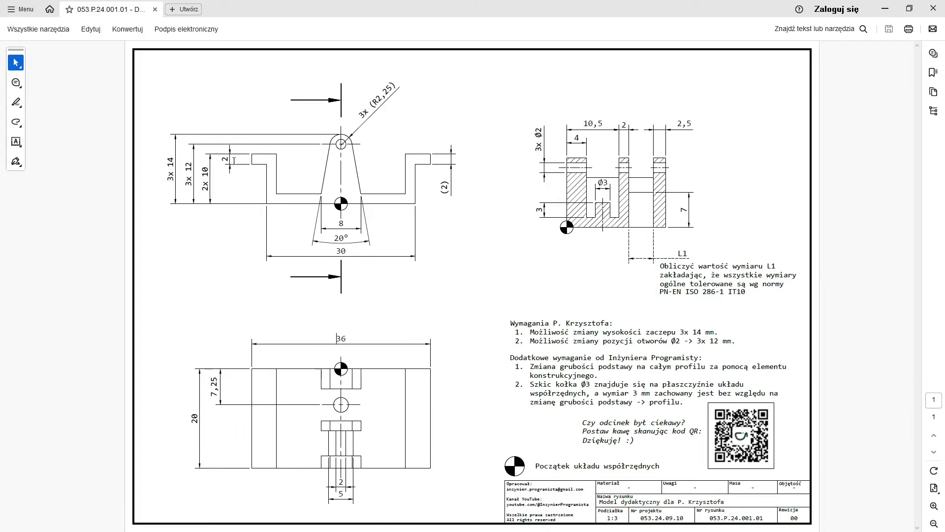
drag(206, 187, 206, 168)
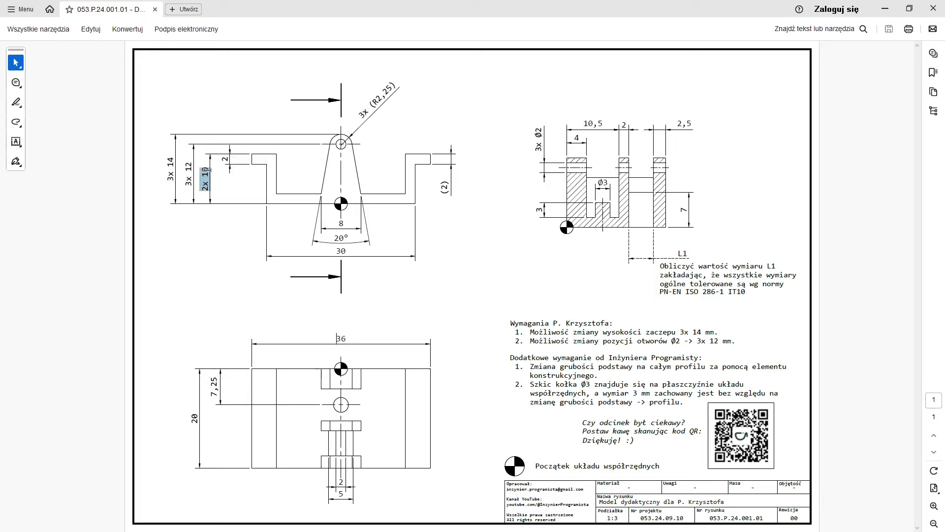
click(248, 174)
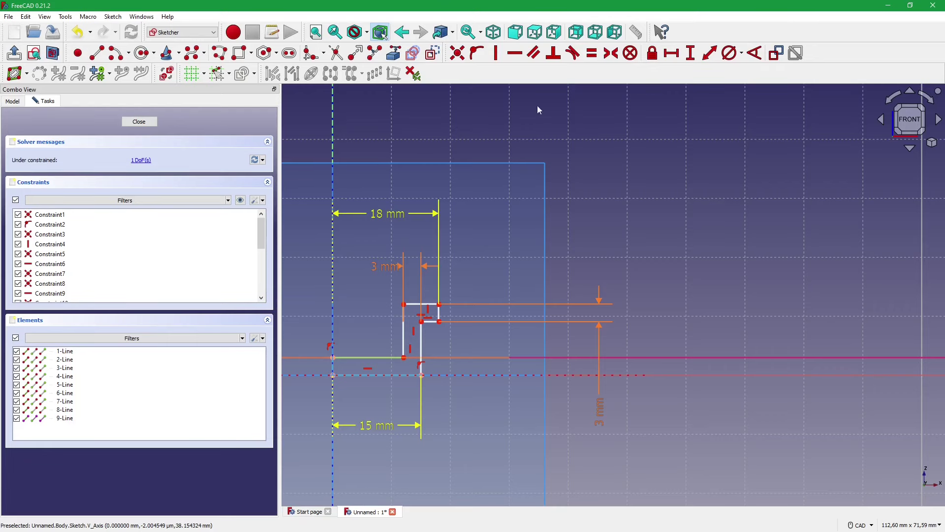
- Fix the profile's top corner 10 mm above the horizontal axis
click(439, 304)
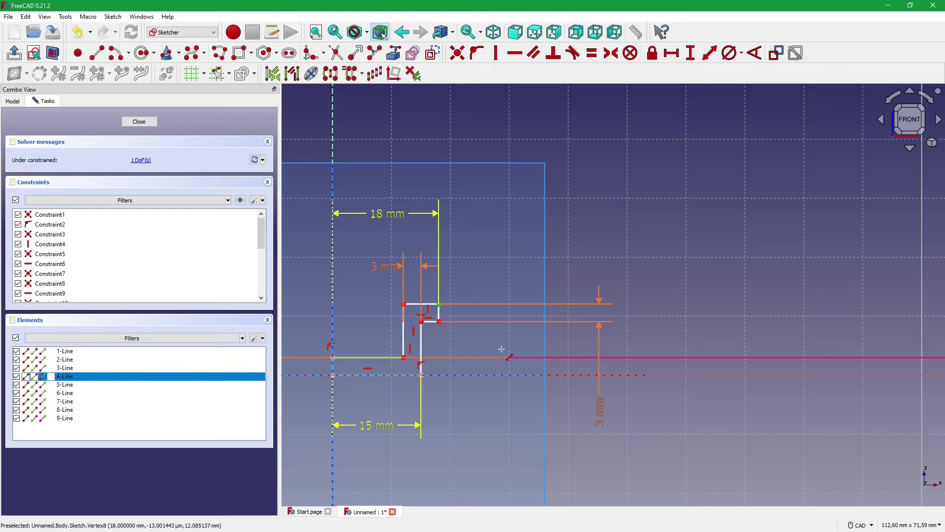
click(506, 374)
text(i)
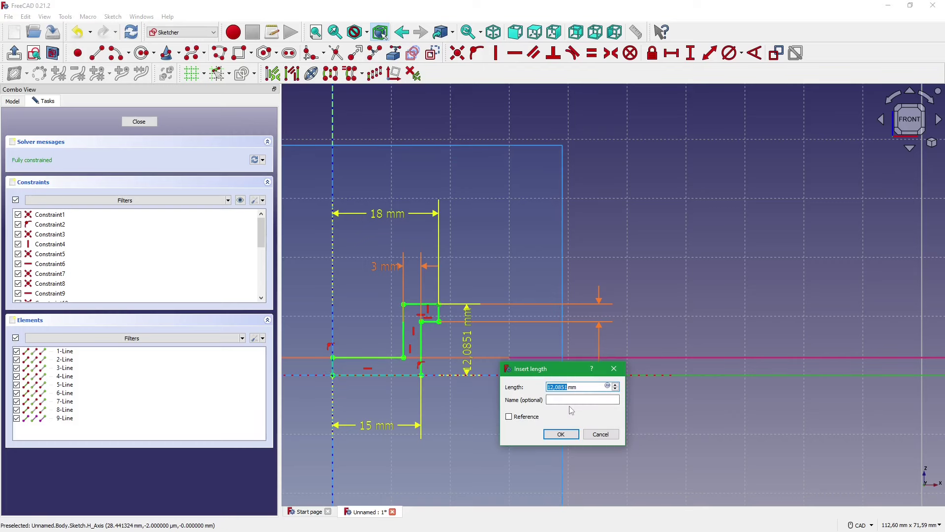
text(10)
key(Return)
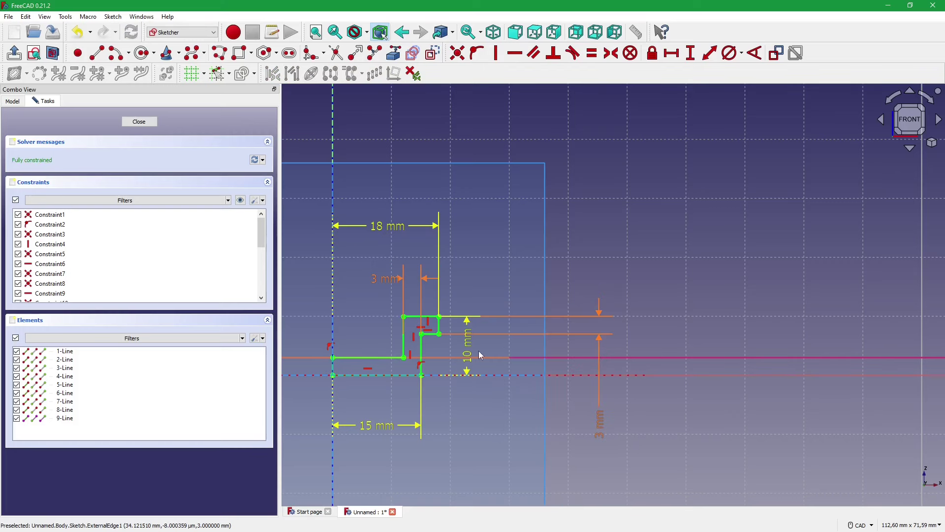
drag(480, 355, 537, 351)
mouse_move(604, 425)
mouse_down()
mouse_move(503, 306)
mouse_move(486, 306)
mouse_up()
- Tidy the 18 mm and 3 mm dimension labels and close the fully constrained sketch
scroll(560, 316, up, 1)
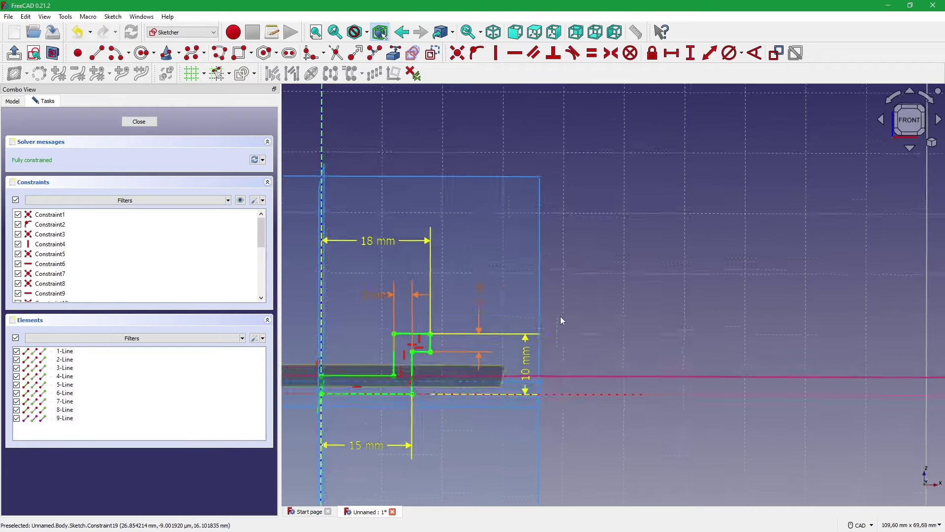
mouse_move(561, 316)
middle_down()
mouse_move(534, 324)
mouse_move(568, 350)
mouse_move(631, 337)
mouse_move(505, 327)
middle_up()
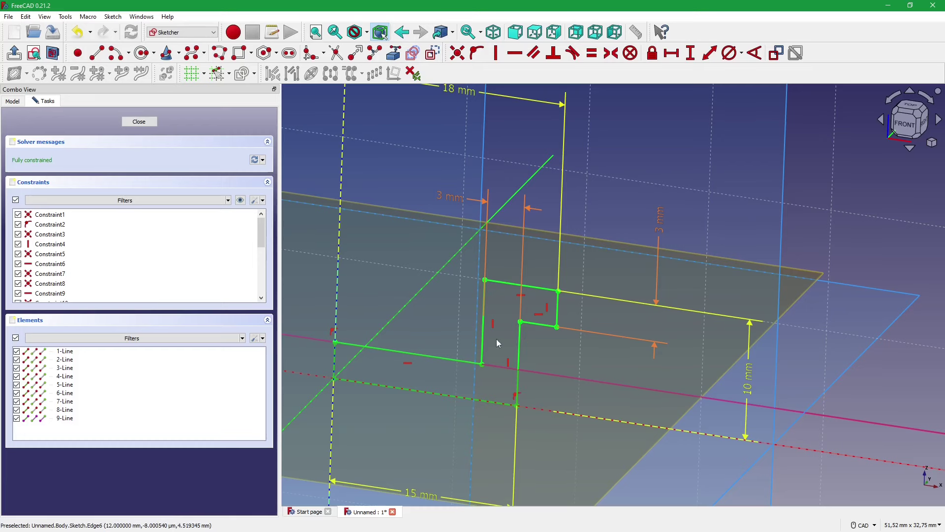
scroll(465, 332, down, 1)
scroll(594, 358, down, 1)
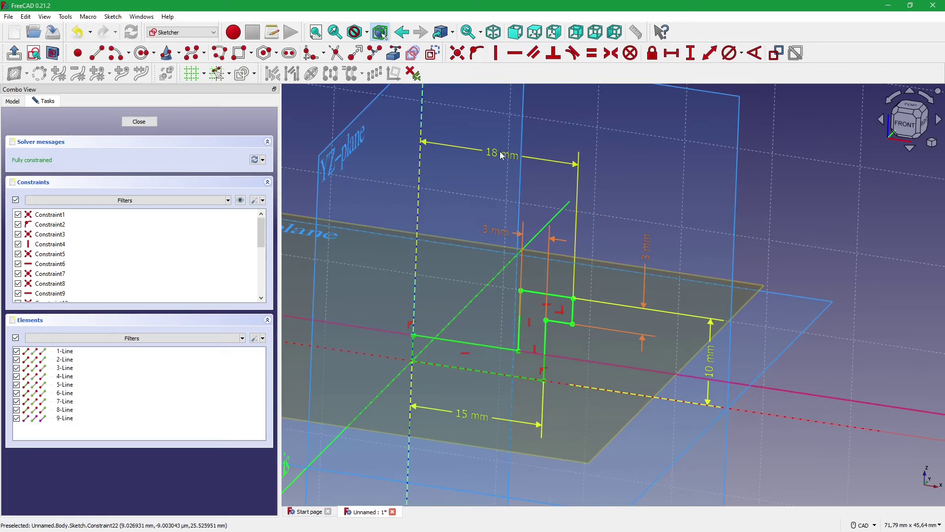
drag(500, 154, 493, 197)
drag(494, 231, 487, 251)
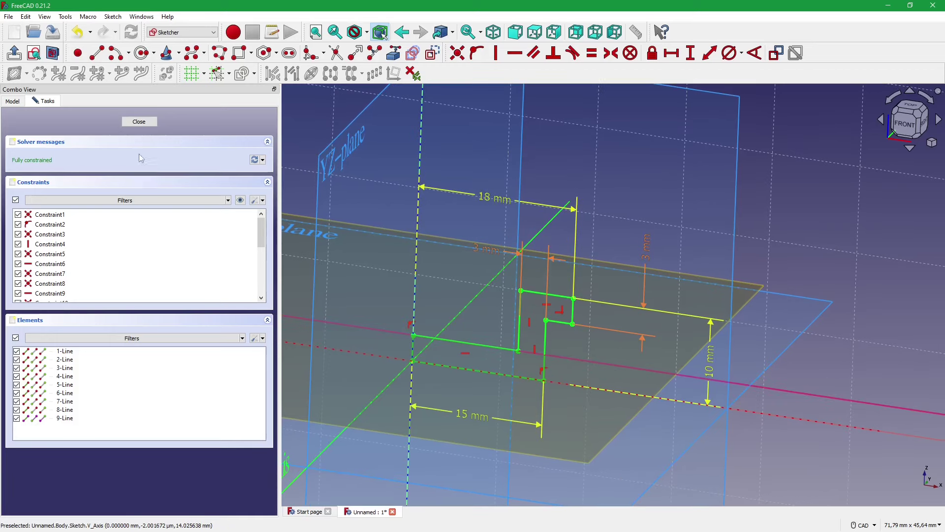
click(139, 121)
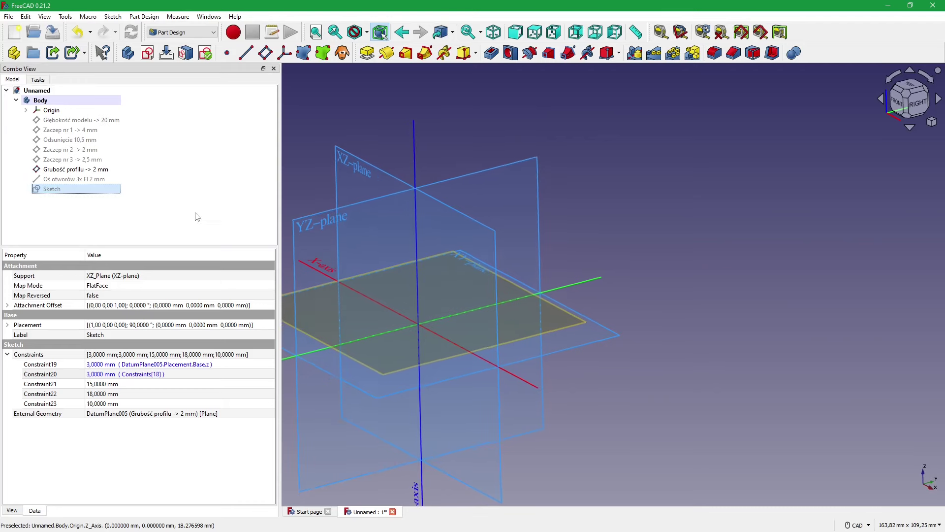
- Select the profile sketch and make it visible
click(177, 211)
click(113, 121)
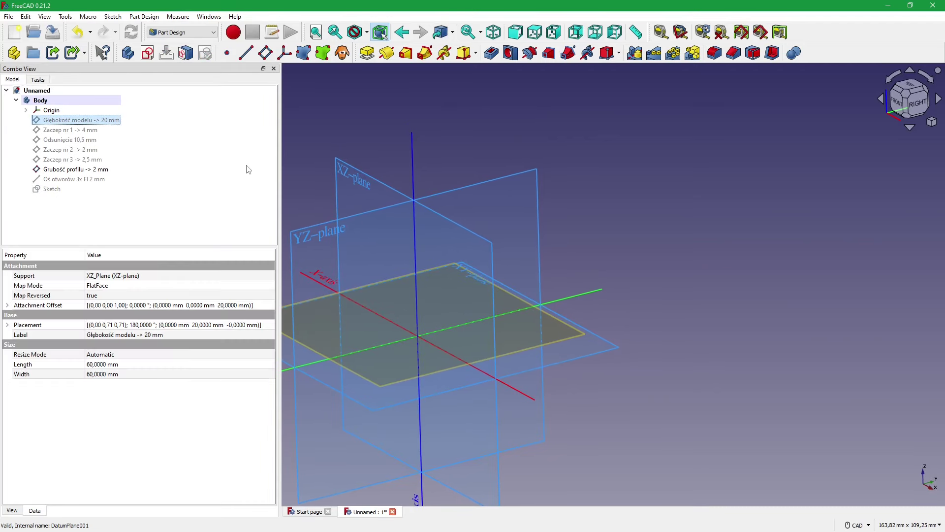
click(583, 165)
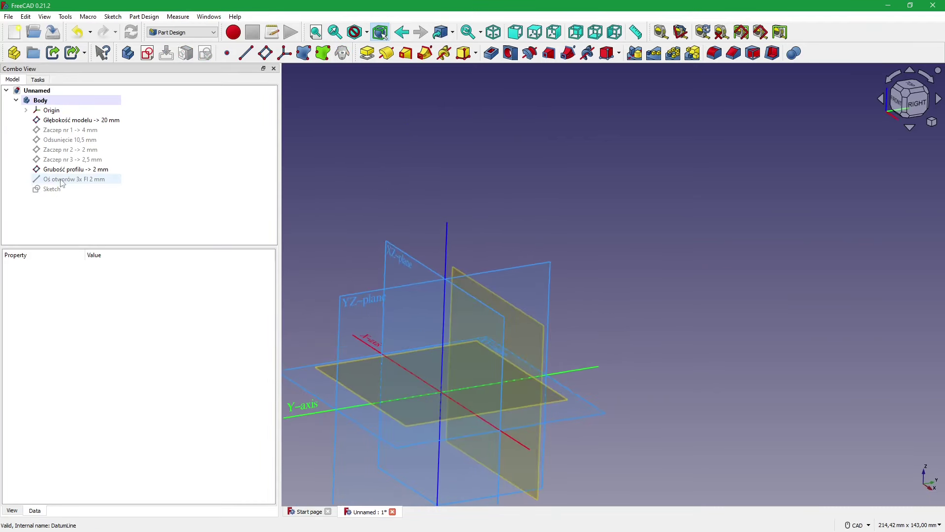
click(52, 188)
key(space)
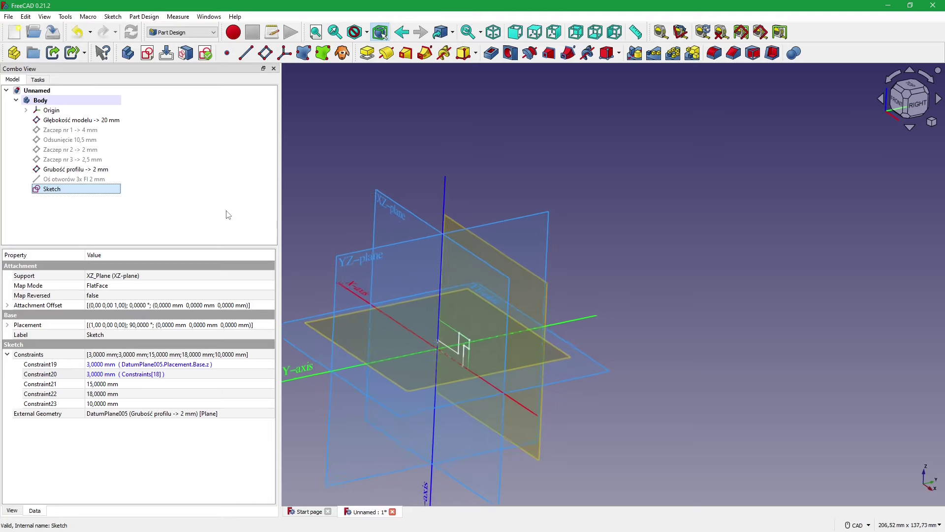
scroll(468, 138, up, 3)
click(469, 136)
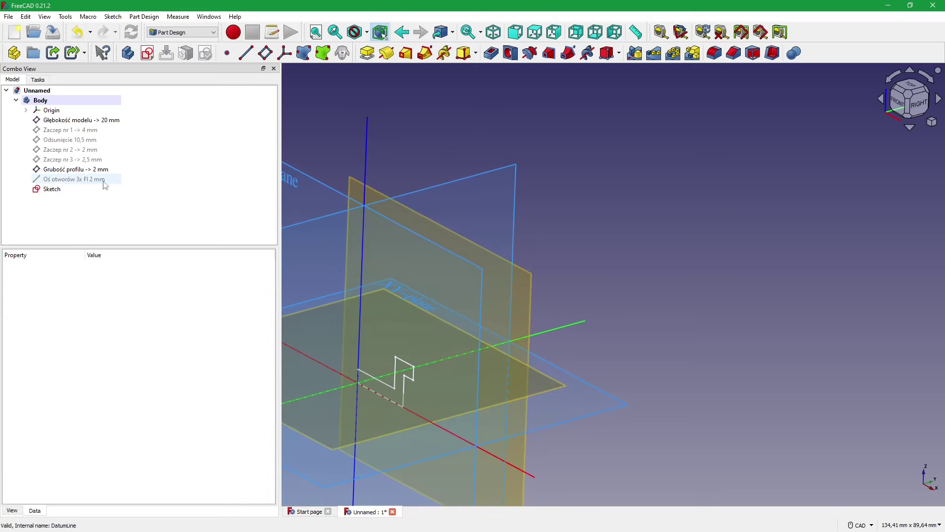
click(56, 190)
- Pad the sketch with type 'Up to face', ending at the datum plane
click(367, 52)
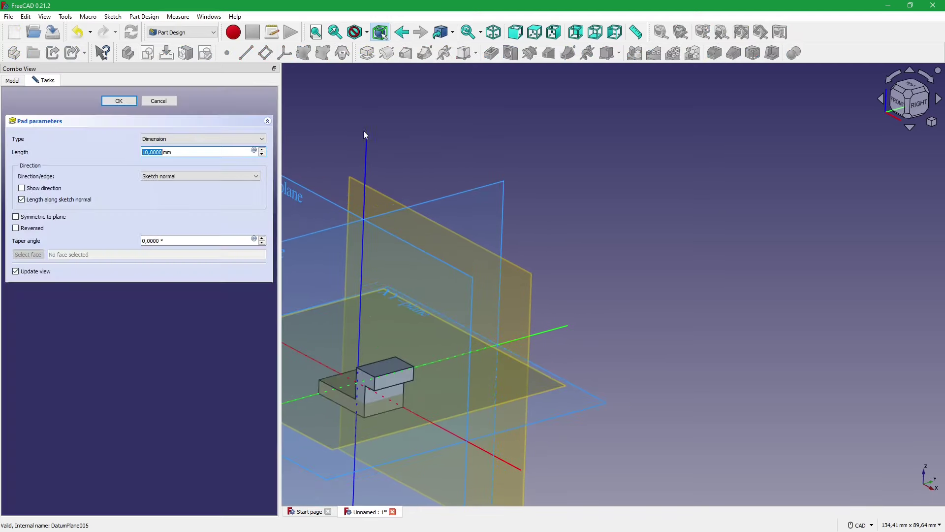
click(172, 140)
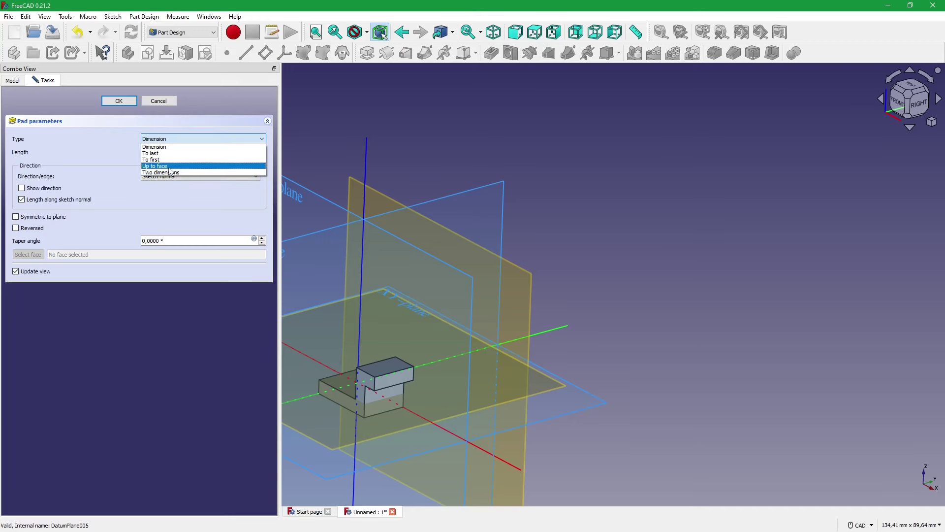
click(259, 166)
click(468, 219)
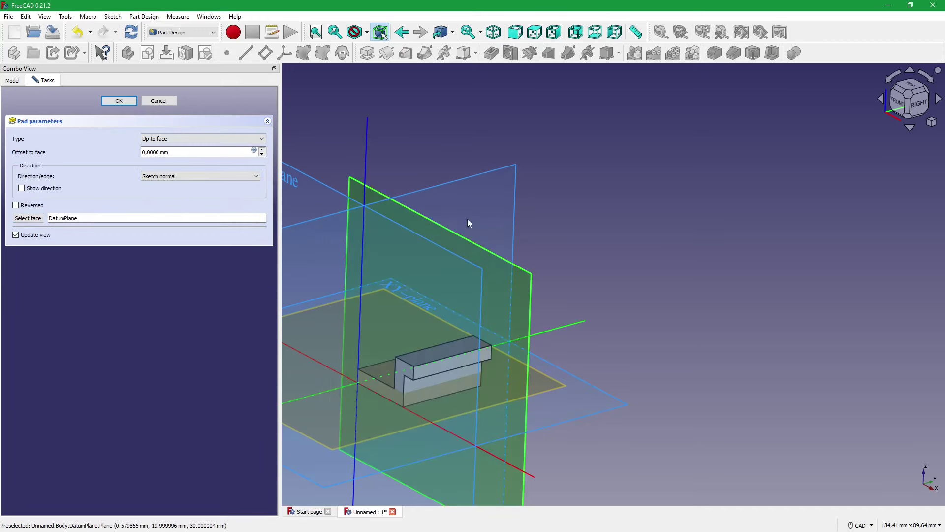
click(119, 100)
middle_drag(539, 147, 377, 150)
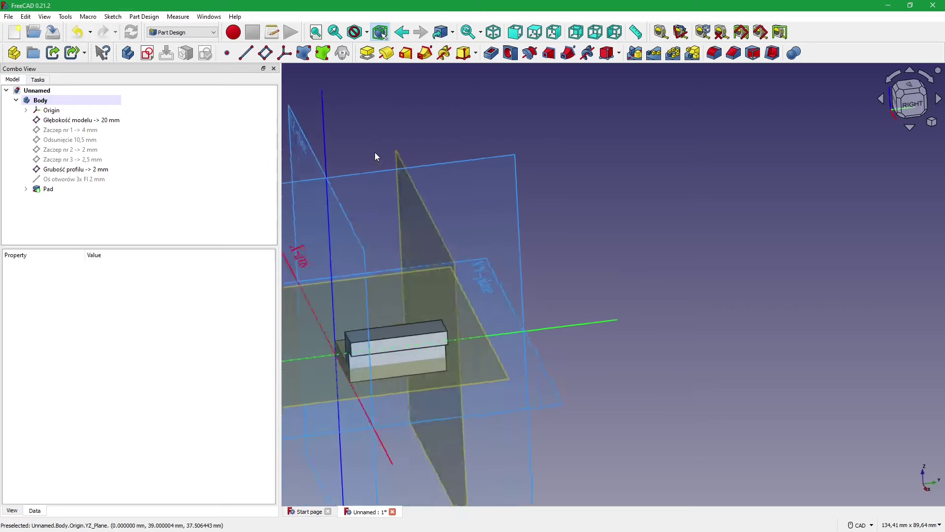
click(74, 190)
- Create a Mirrored feature of the Pad across the Base YZ plane
click(635, 53)
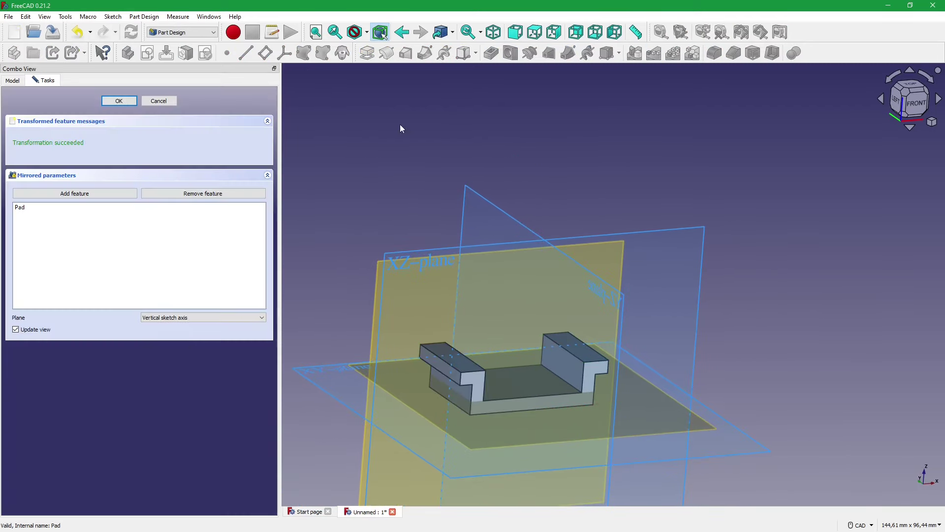
click(169, 321)
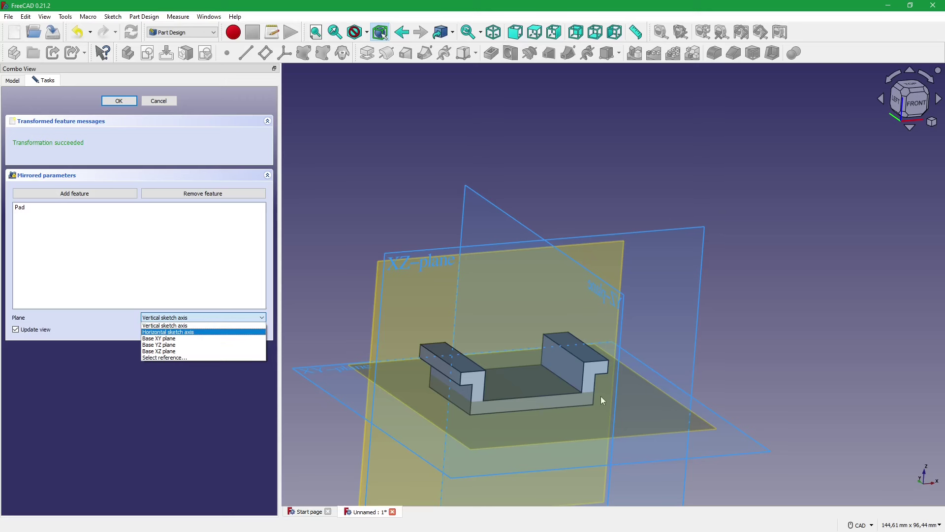
click(177, 345)
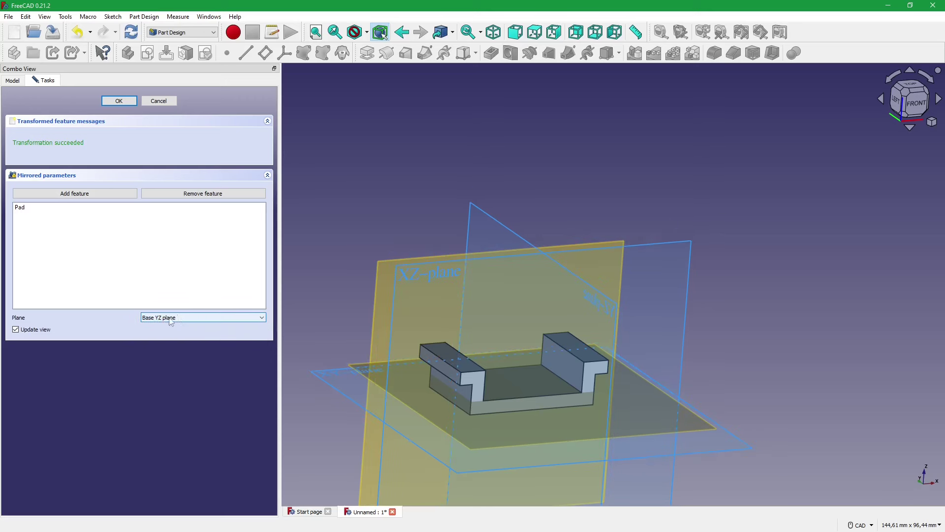
click(121, 101)
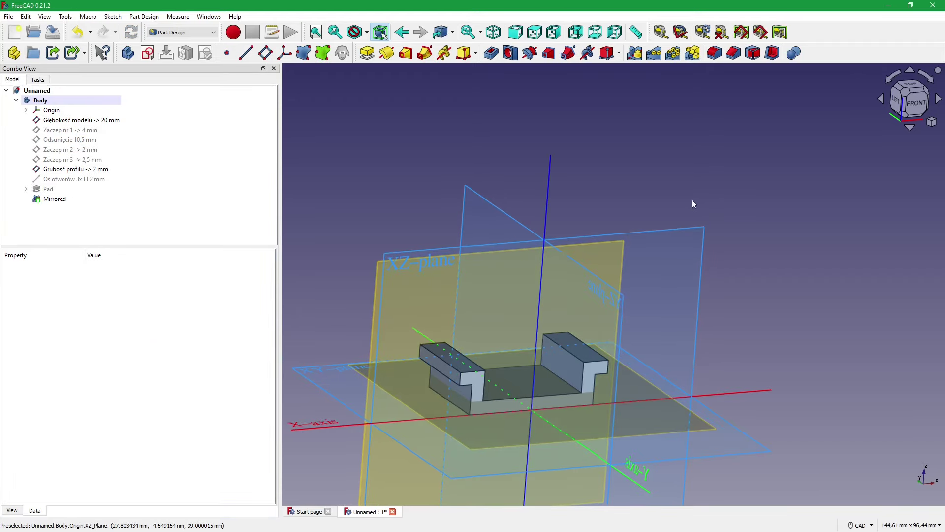
mouse_move(693, 199)
middle_down()
mouse_move(658, 189)
mouse_move(650, 197)
mouse_move(397, 181)
mouse_move(486, 250)
mouse_move(645, 323)
mouse_move(324, 282)
mouse_move(291, 221)
middle_up()
- Set the Grubość profilu datum plane's Attachment Offset position z to 2 mm
scroll(595, 188, up, 3)
click(69, 169)
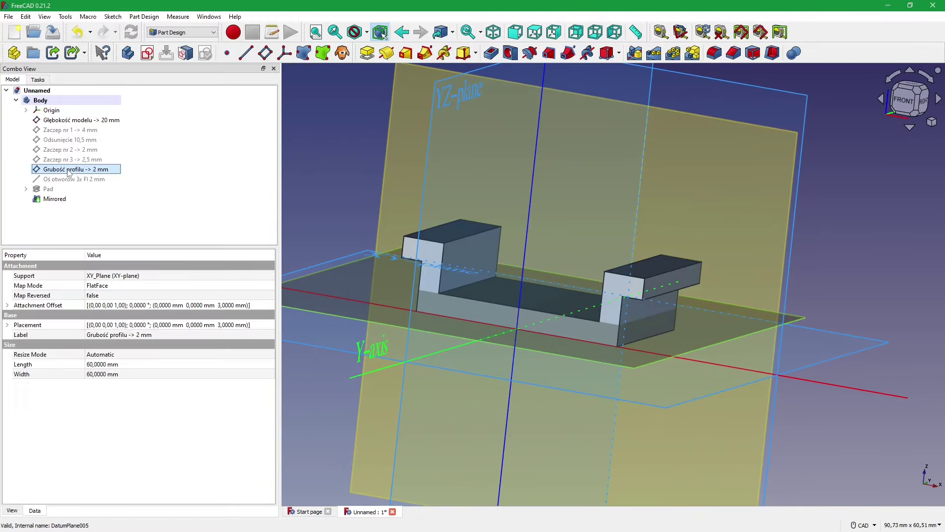
click(8, 305)
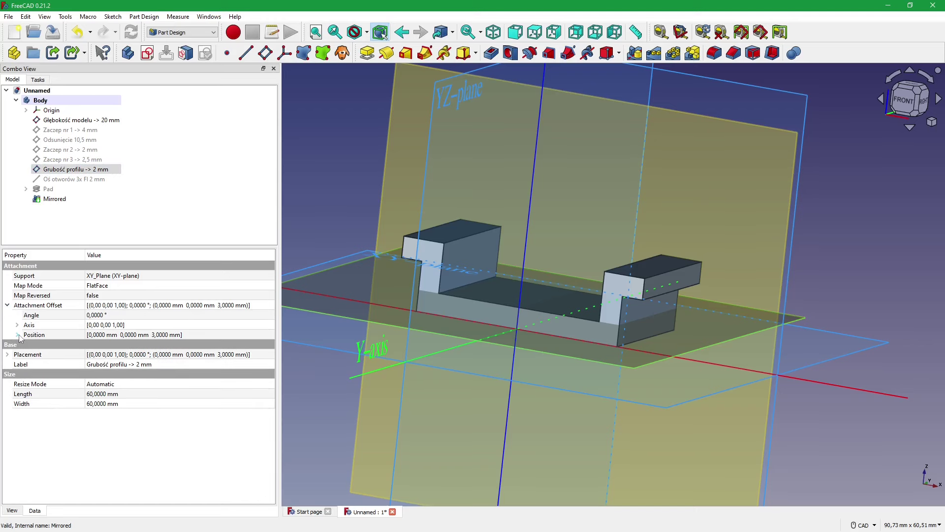
click(18, 335)
click(139, 365)
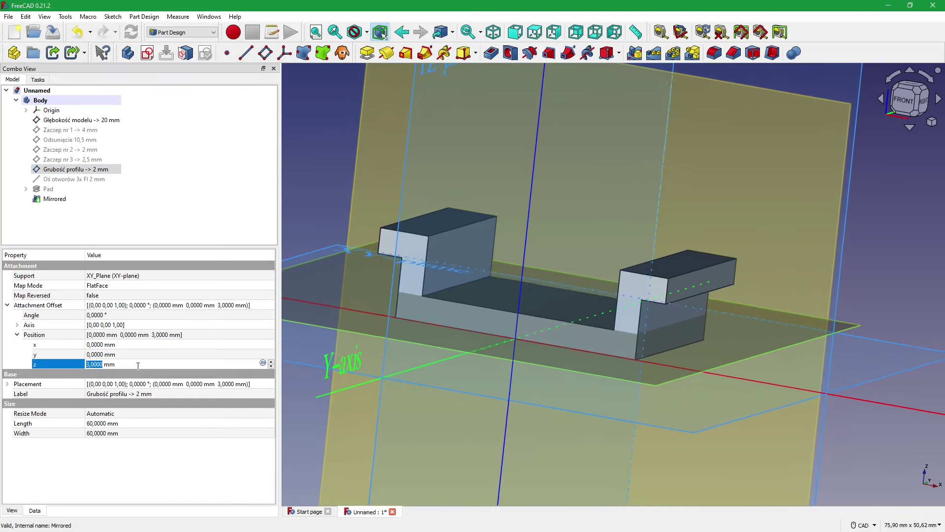
text(2)
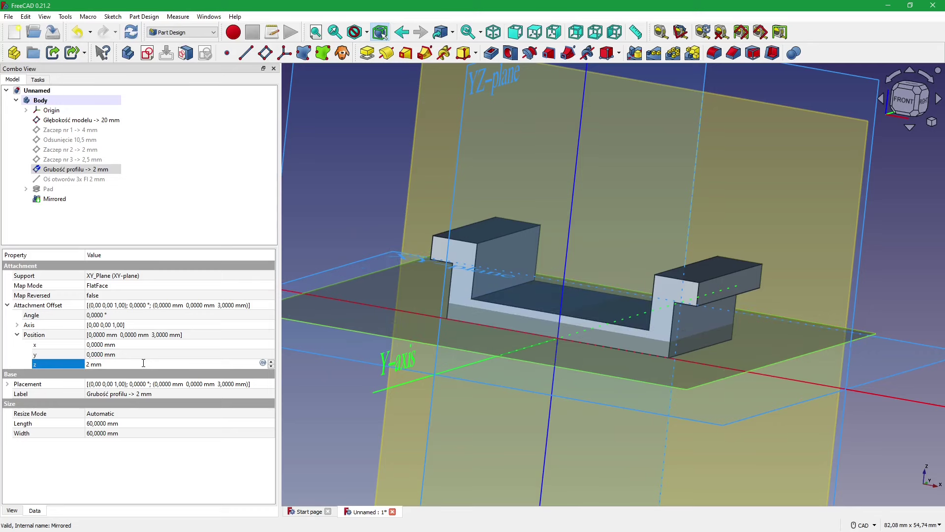
key(Return)
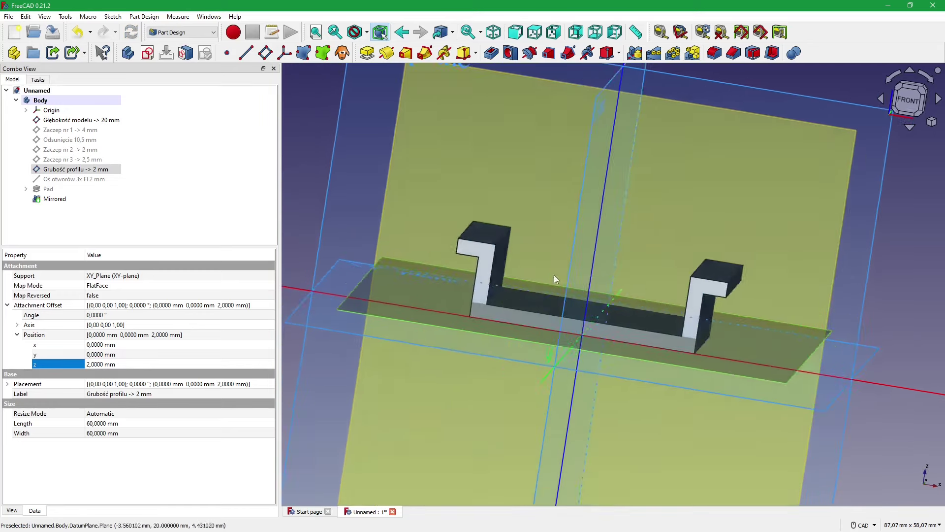
middle_drag(554, 278, 694, 292)
- Try z offsets of 4 mm and 1 mm, then return the plane to 2 mm
click(116, 363)
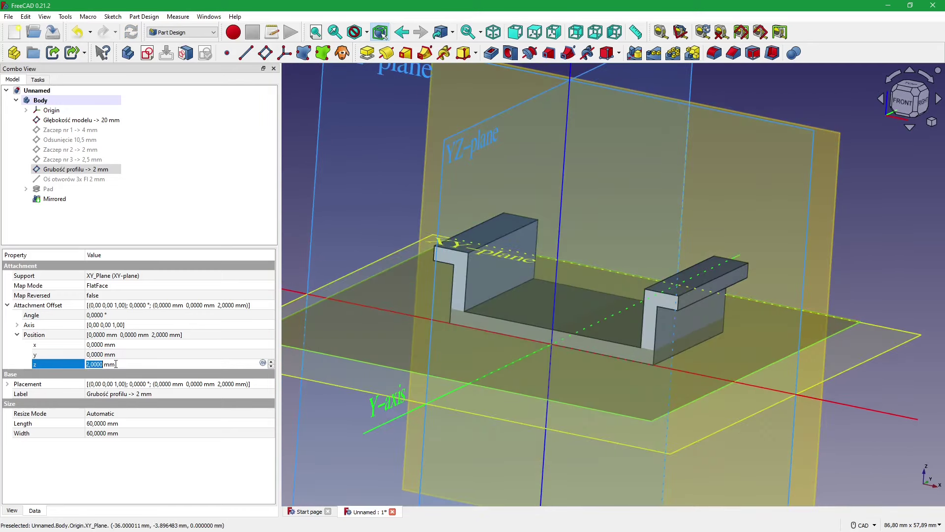
text(4)
key(Return)
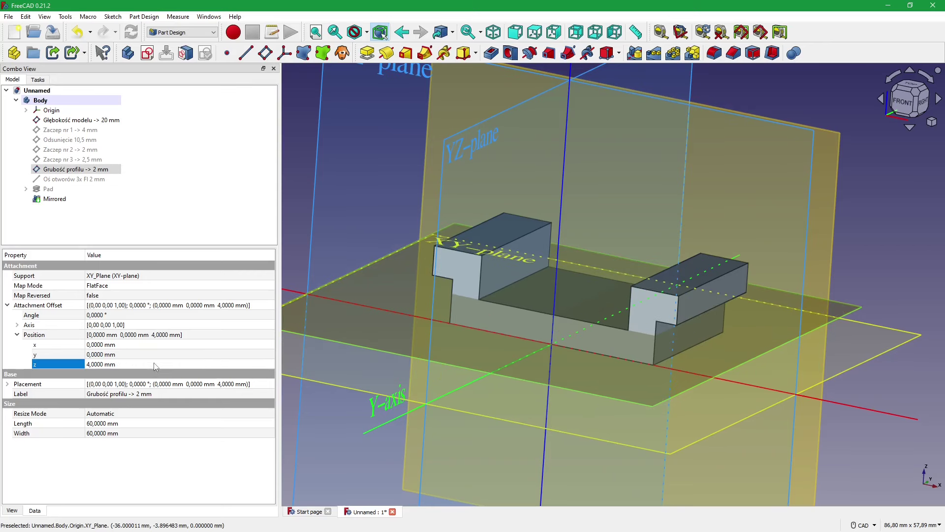
click(131, 360)
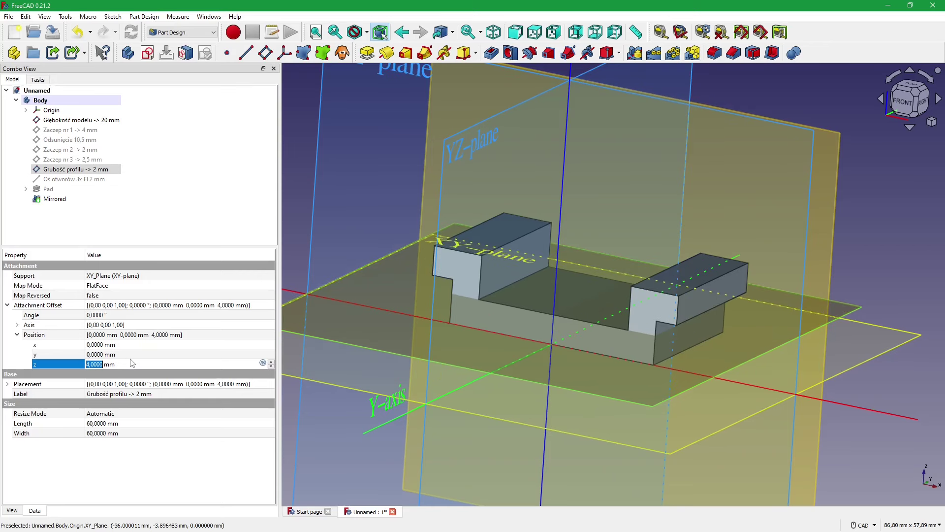
text(1)
key(Return)
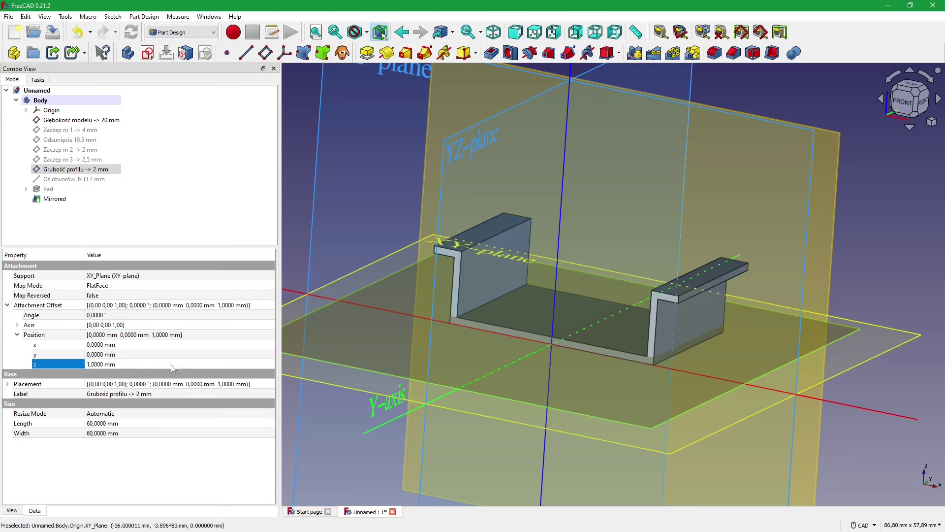
click(124, 362)
text(2)
key(Return)
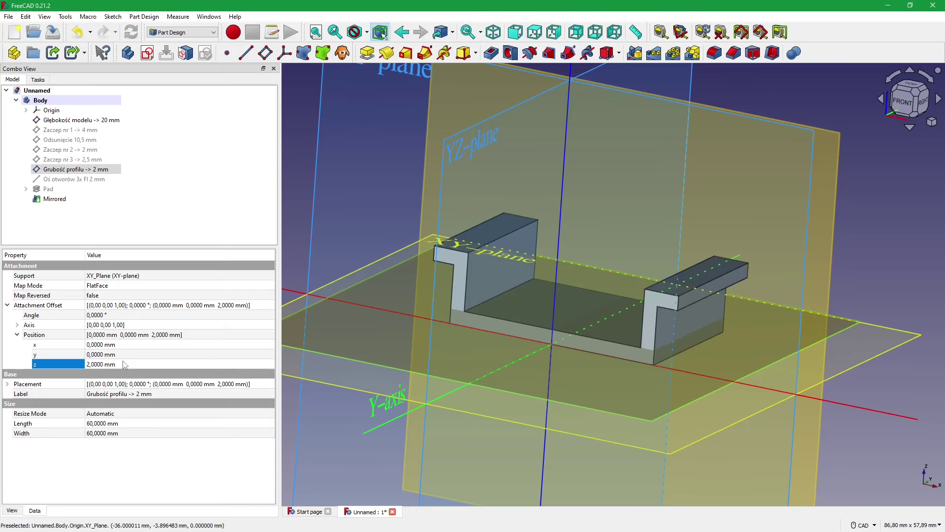
click(298, 220)
middle_drag(299, 220, 297, 229)
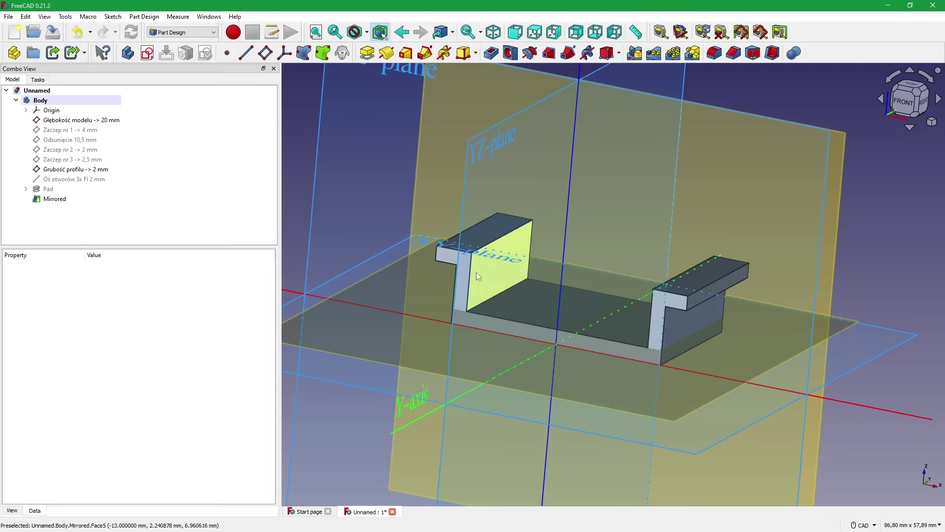
- List the Pad sketch's constraints and try Constraint23 at 12 mm before restoring 10 mm
click(26, 188)
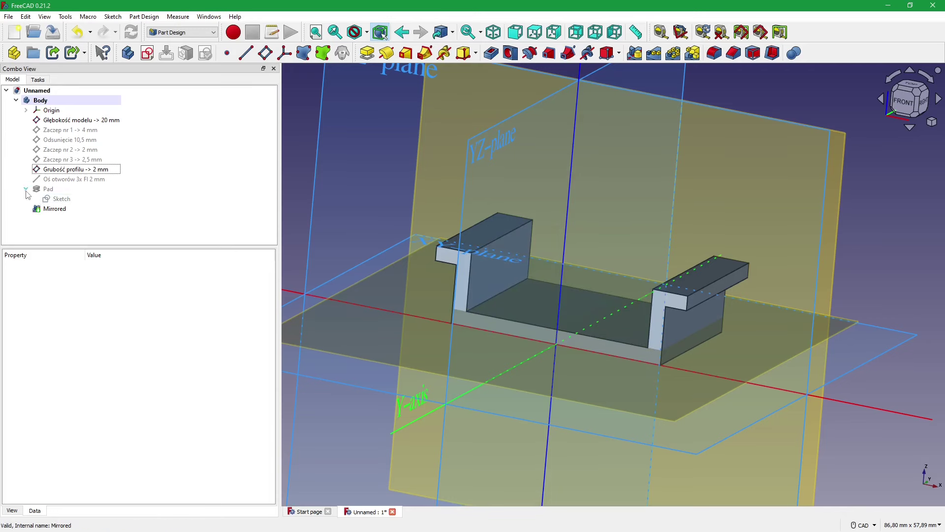
click(61, 199)
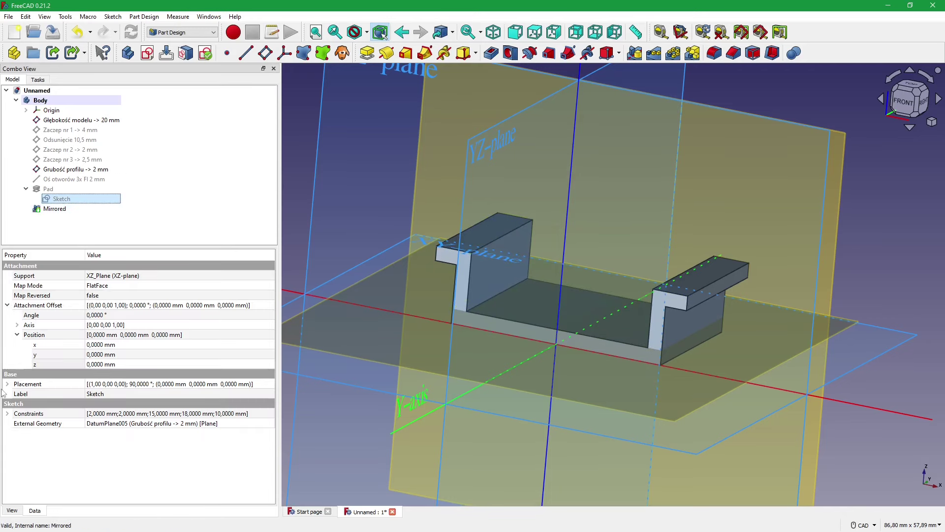
click(7, 414)
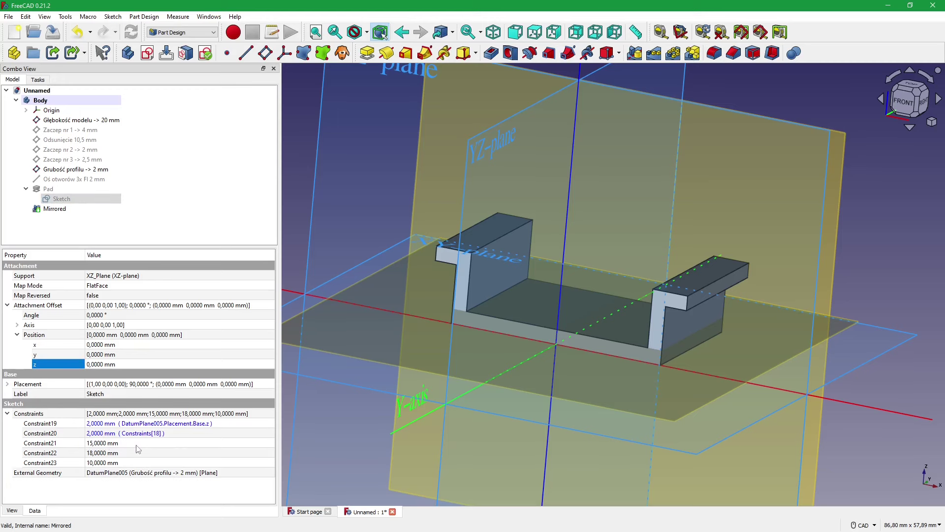
click(134, 453)
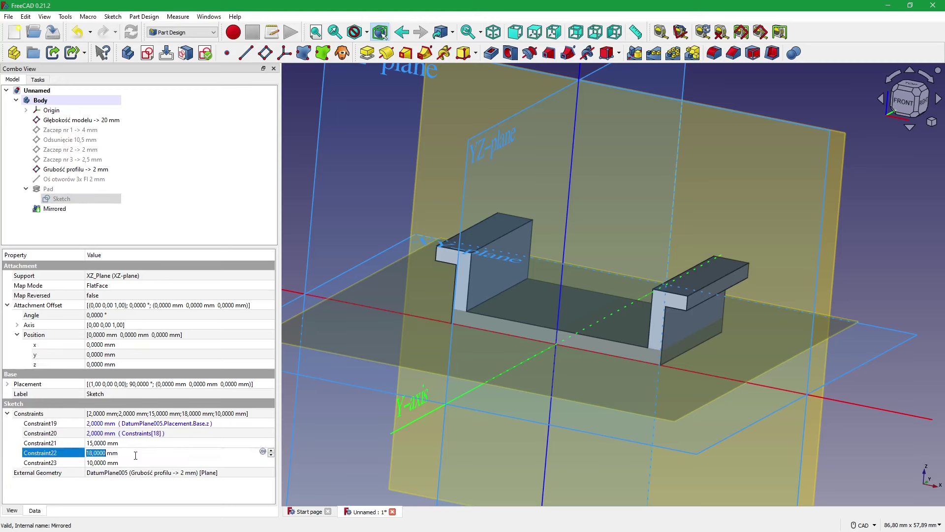
click(133, 462)
text(12)
key(Return)
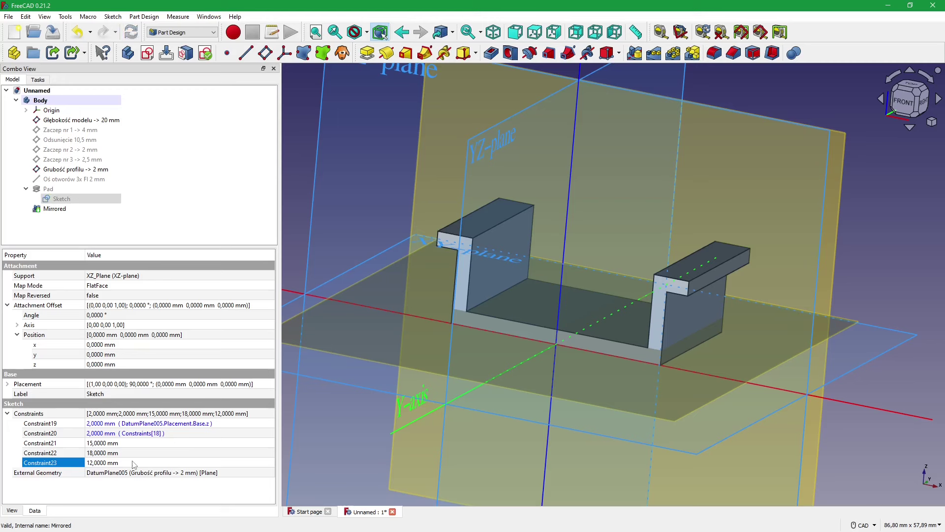
click(134, 462)
text(10)
key(Return)
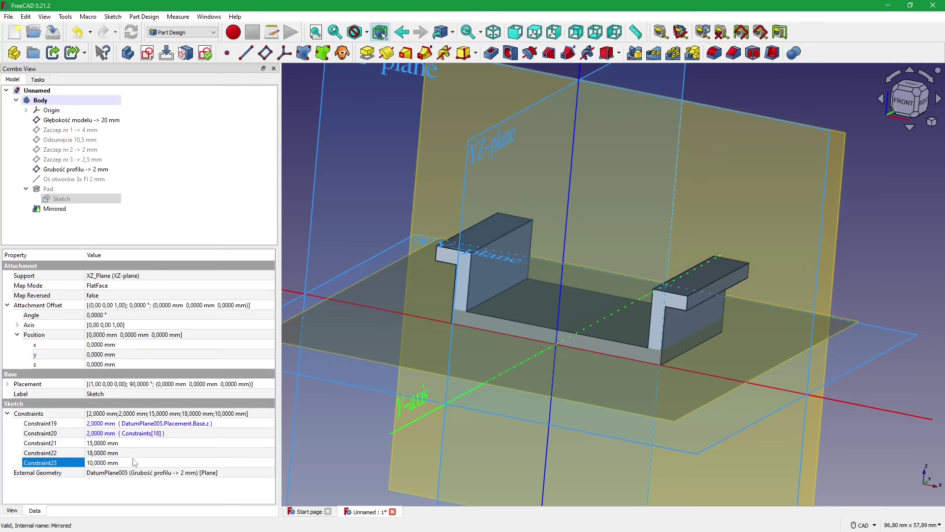
- Set Constraint22 to 20 mm, trying Constraint21 at 12 mm before restoring 15 mm
click(132, 453)
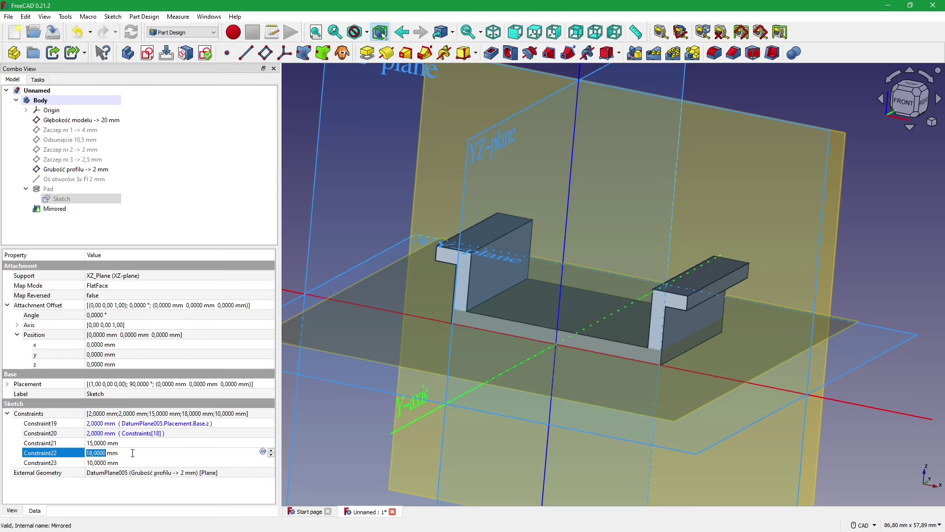
text(20)
key(Return)
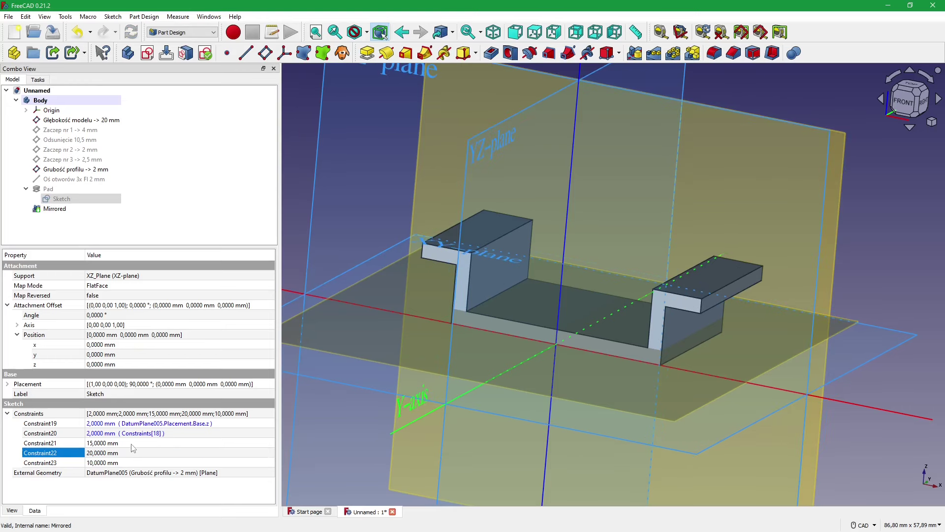
click(134, 444)
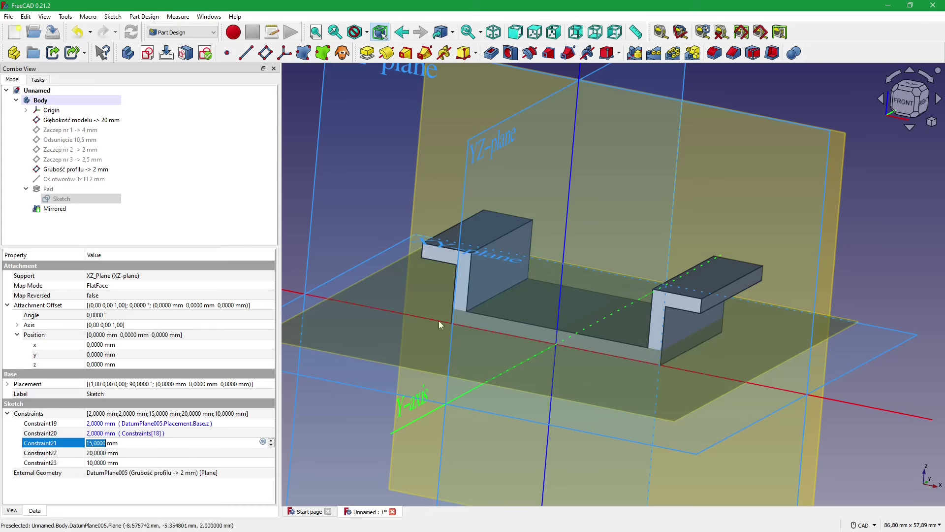
text(12)
key(Return)
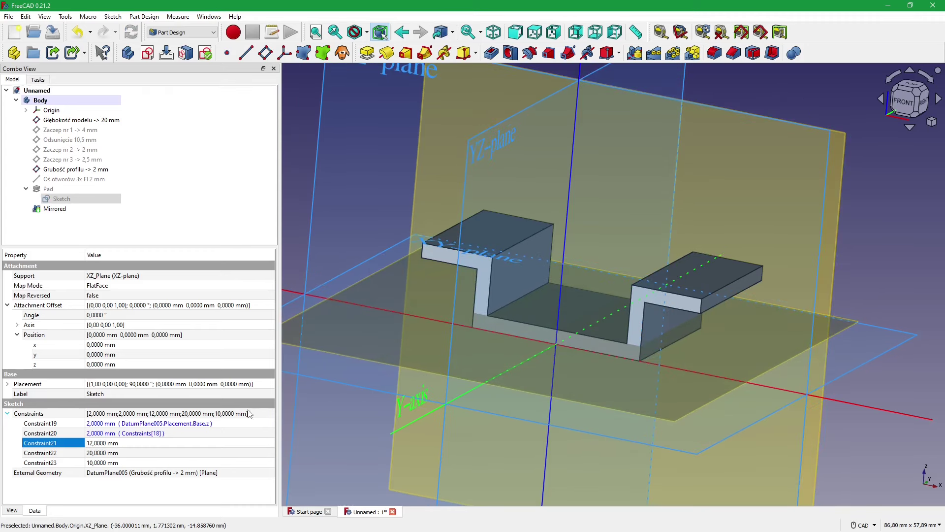
click(115, 443)
text(15)
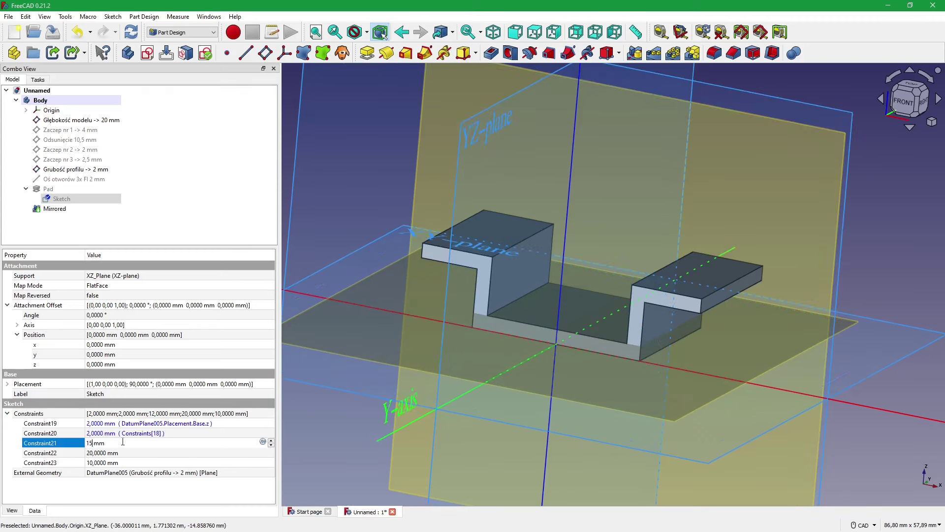
key(Return)
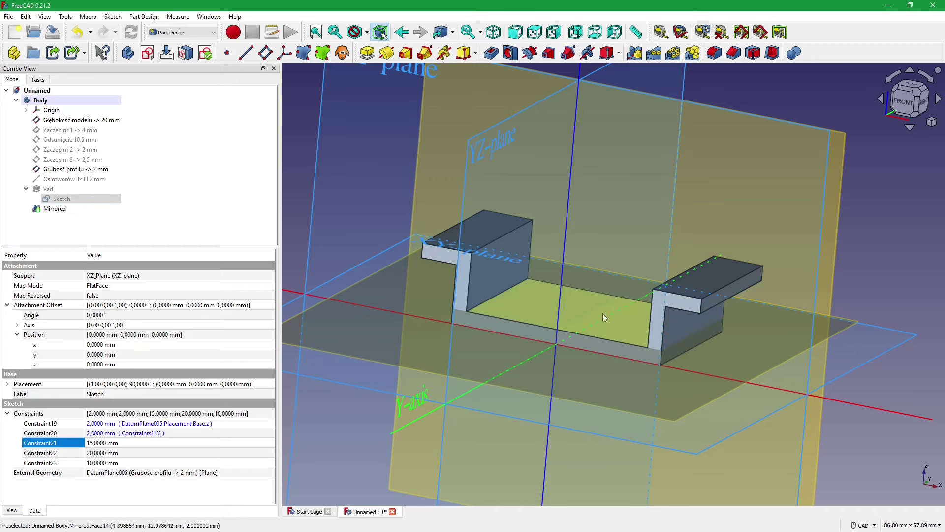
click(300, 211)
middle_drag(305, 223, 282, 260)
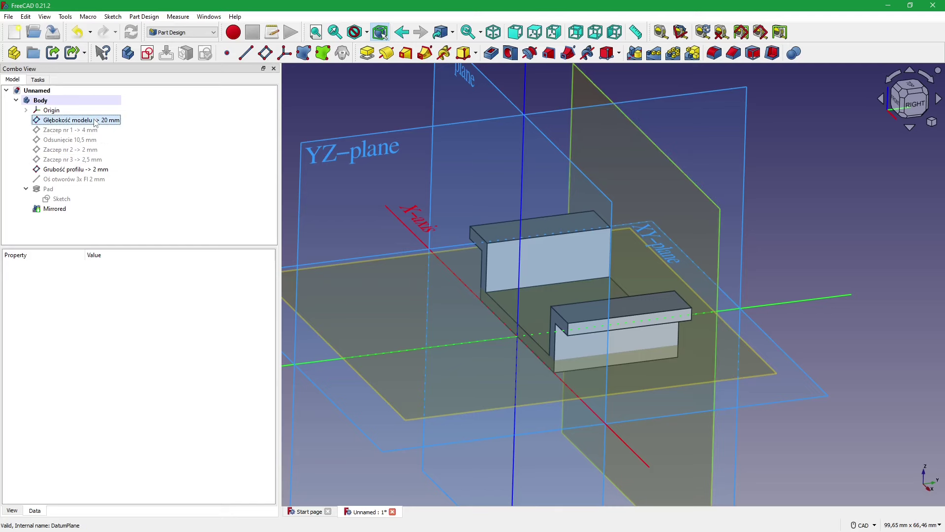
click(78, 119)
click(7, 305)
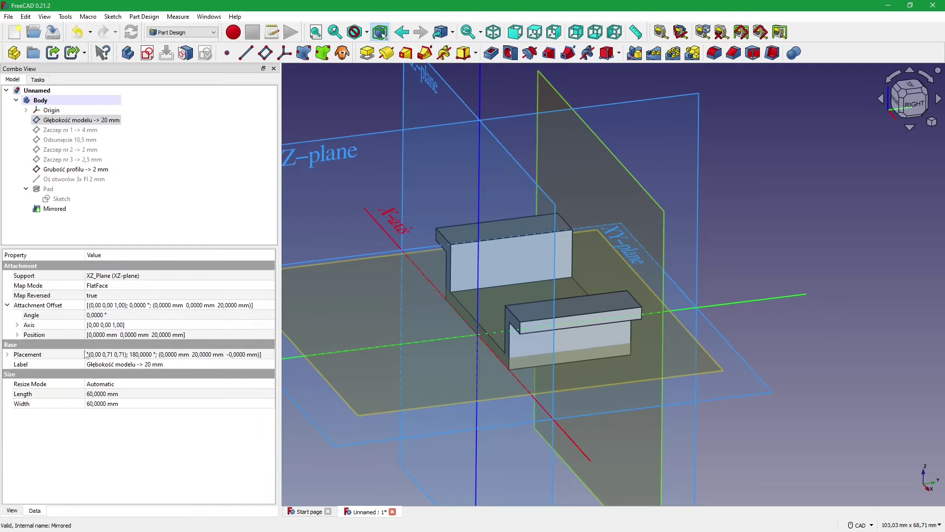
click(17, 335)
click(145, 364)
text(3)
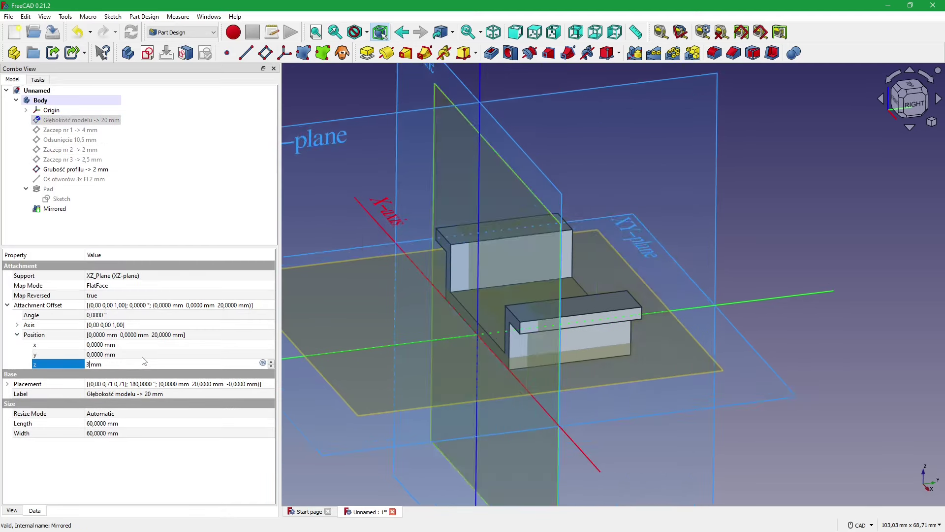
scroll(146, 365, up, 10)
click(132, 364)
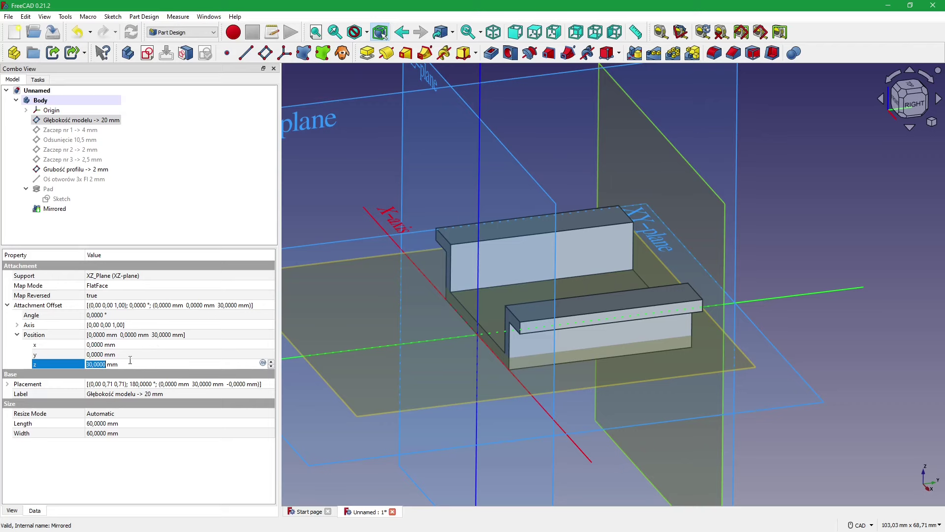
scroll(148, 364, down, 10)
middle_drag(812, 289, 660, 258)
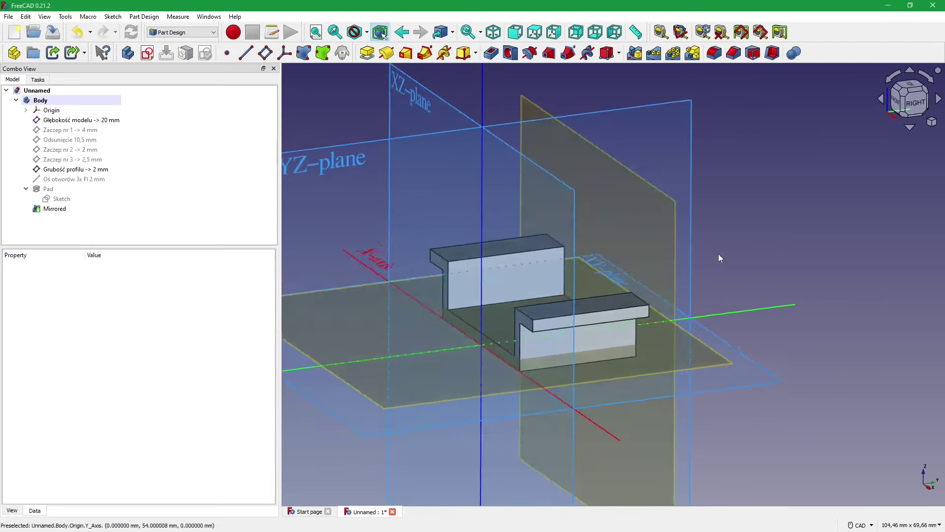
click(74, 169)
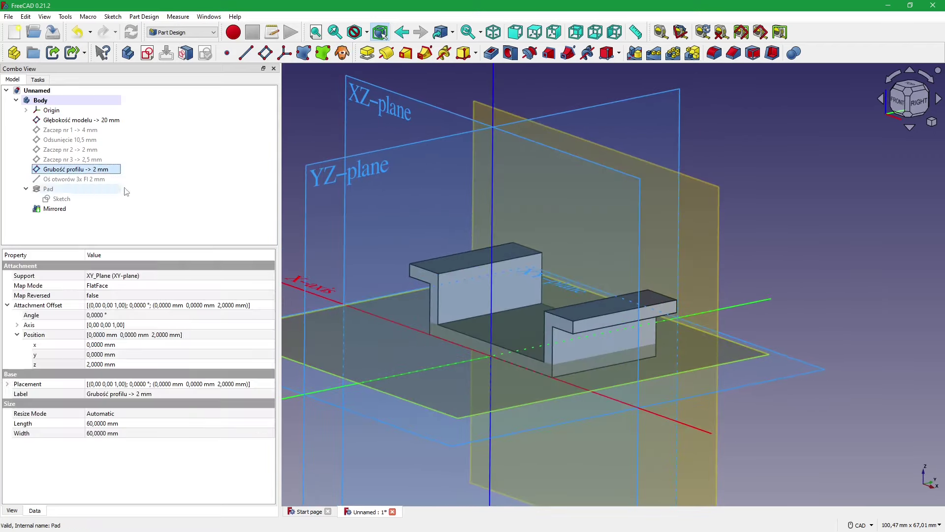
mouse_move(820, 247)
middle_down()
mouse_move(665, 197)
mouse_move(622, 199)
mouse_move(799, 228)
mouse_move(758, 233)
middle_up()
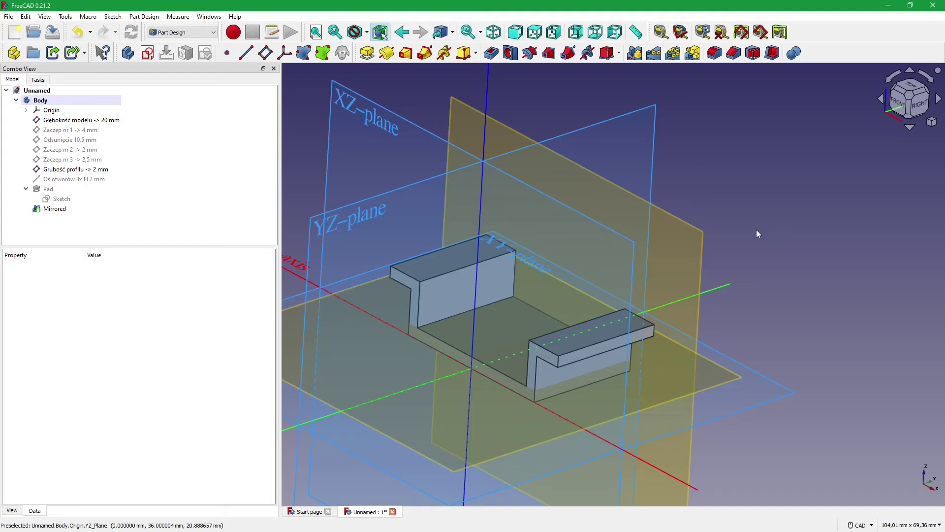
- Show the Zaczep nr 1, 2 and 3 datum planes alongside the reference drawing
key(alt+Tab)
key(space)
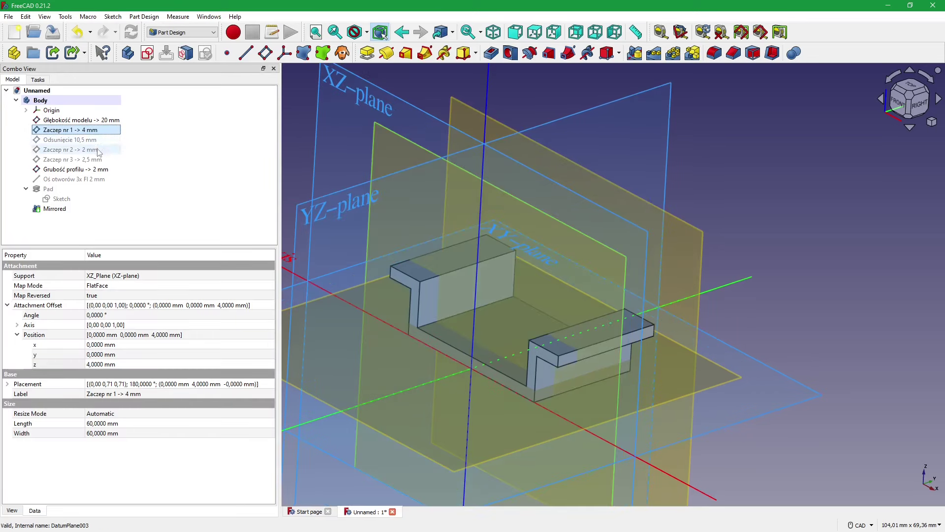
key(Down)
key(space)
key(Down)
key(space)
click(858, 184)
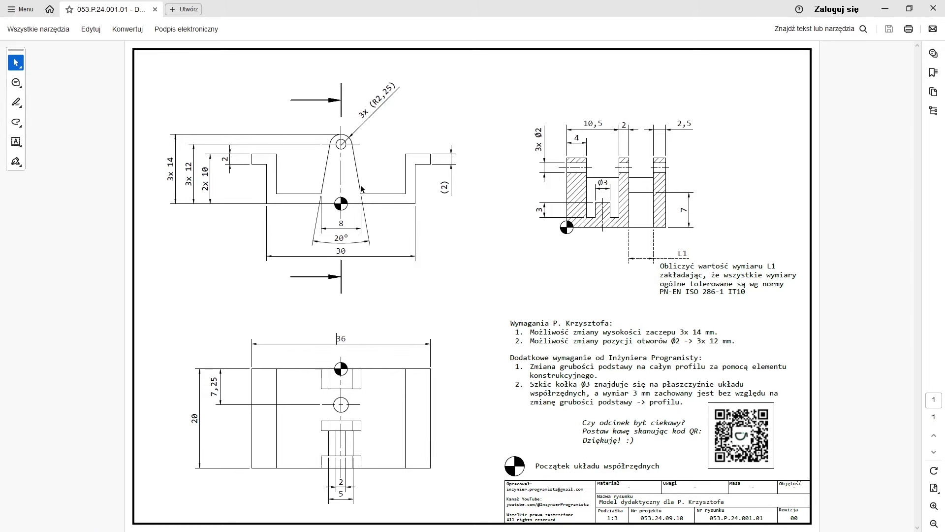
key(alt+Tab)
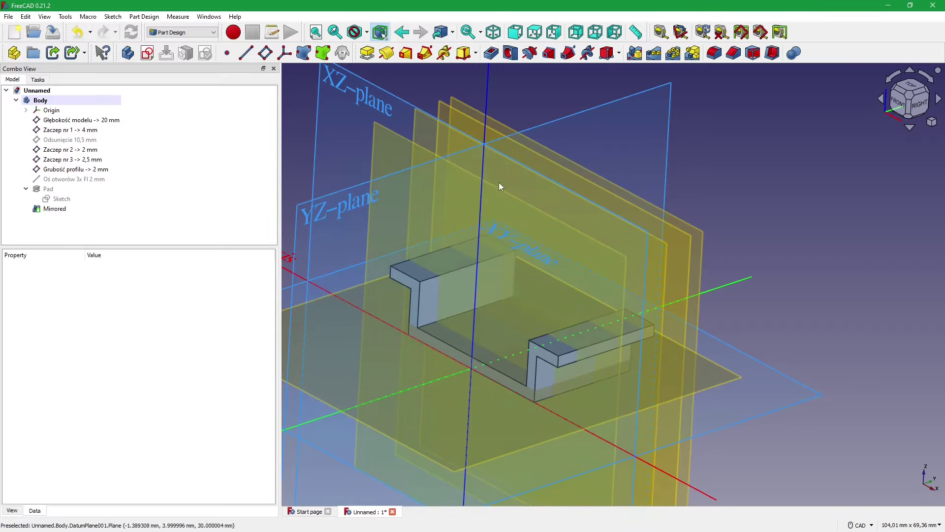
key(alt+Tab)
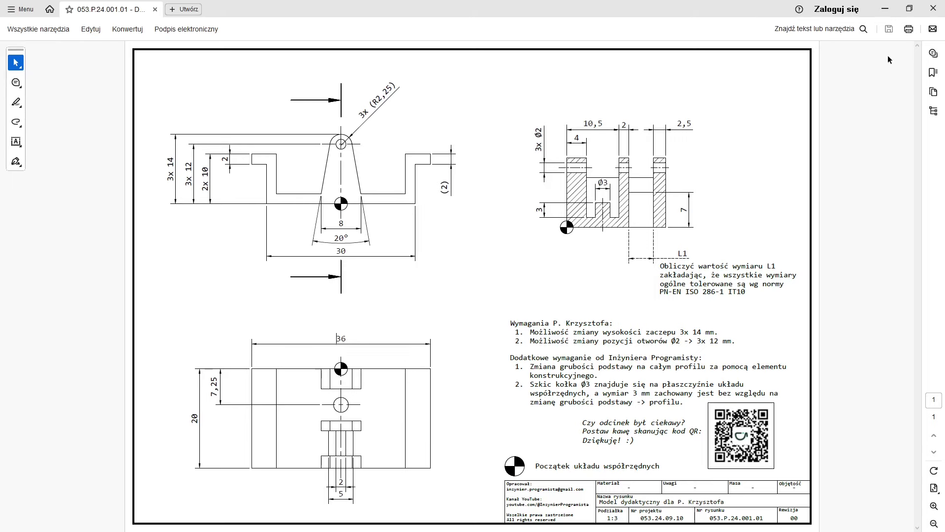
- Minimize Acrobat Reader so the FreeCAD bracket model with its datum planes is visible
click(885, 9)
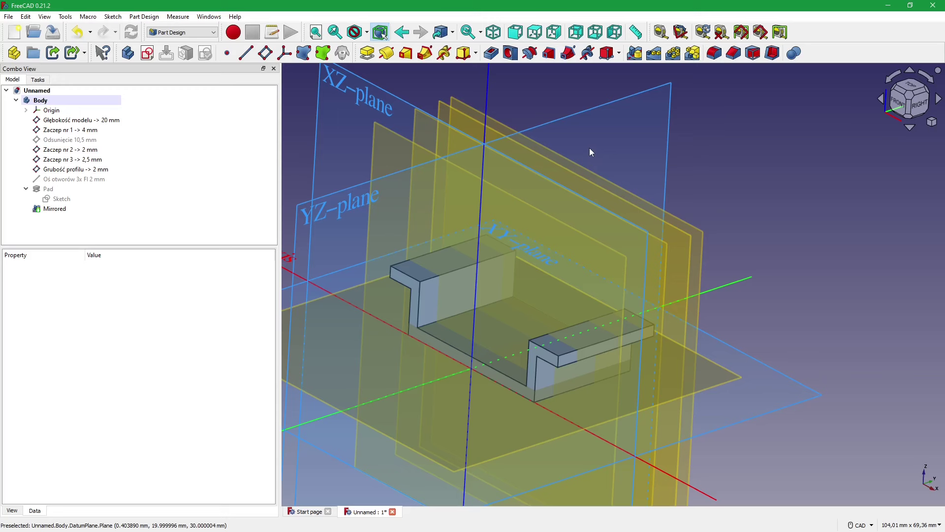
- Collapse the Pad feature in the tree and compare the model with the PDF drawing
click(26, 188)
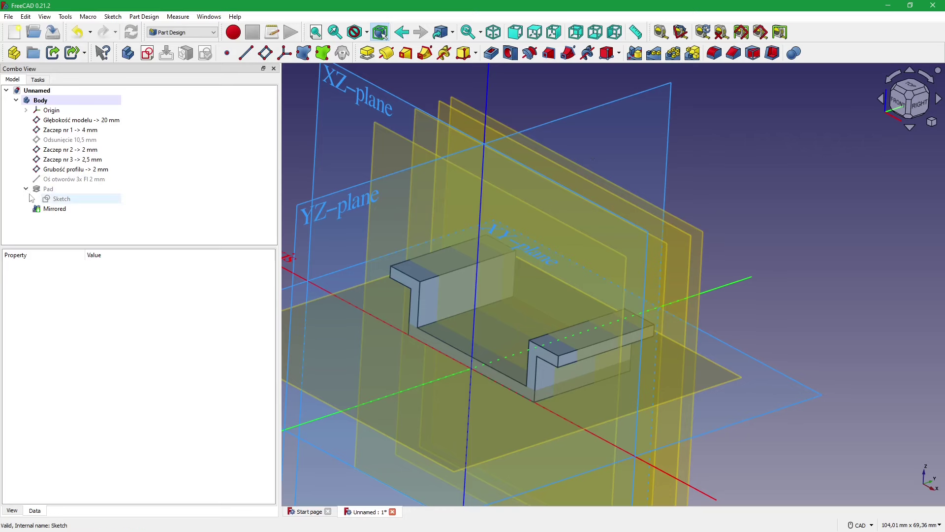
click(717, 171)
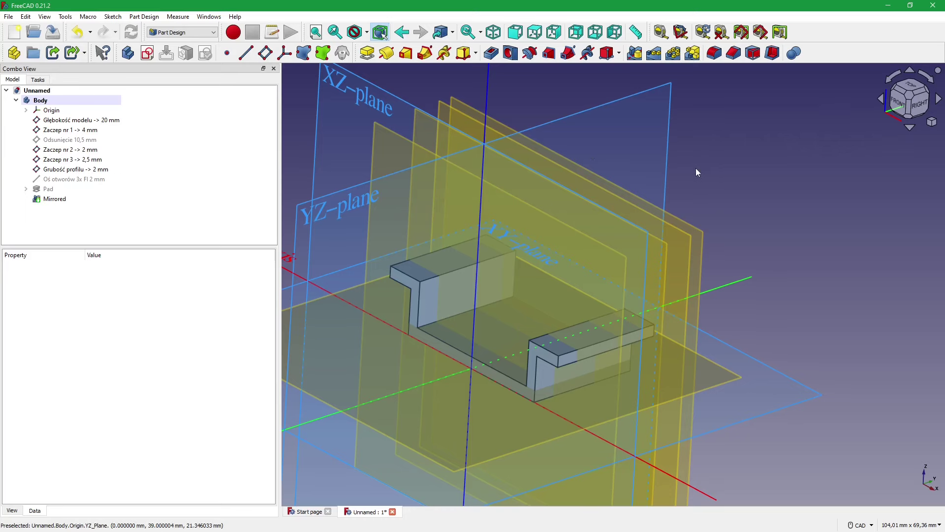
key(alt+Tab)
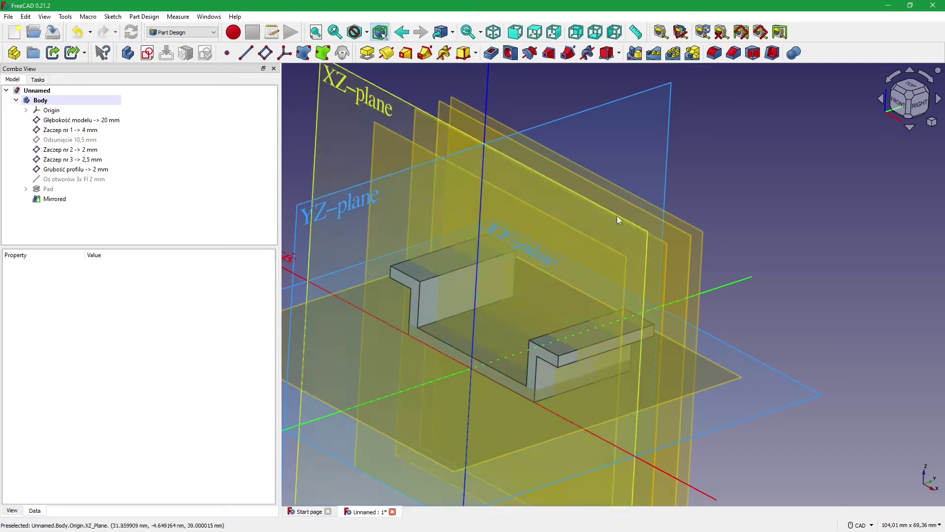
key(alt+Tab)
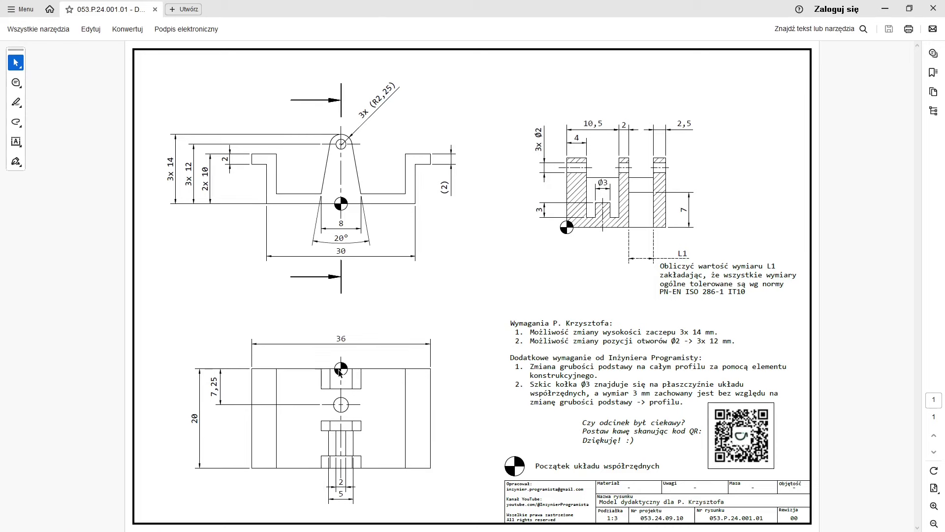
key(alt+Tab)
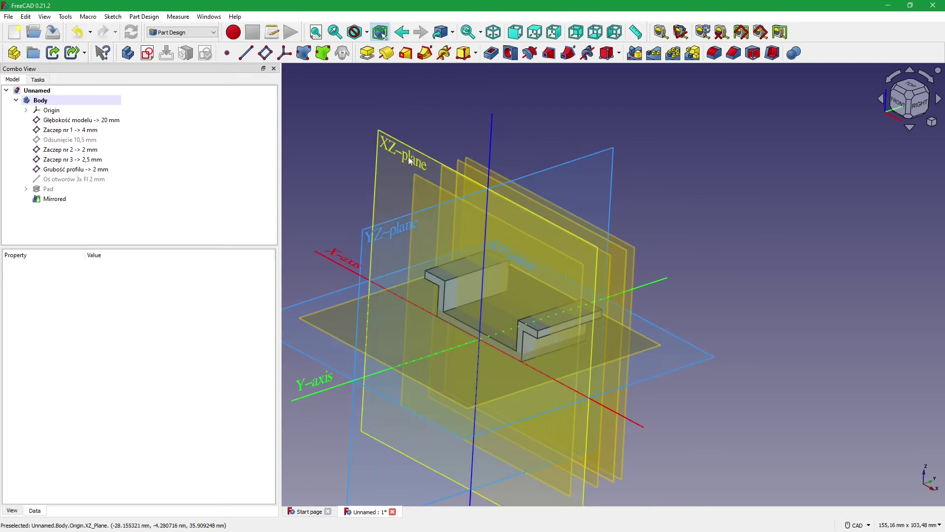
- Select the XZ-plane of the bracket body as the sketch support
click(408, 157)
mouse_move(409, 157)
middle_down()
mouse_move(586, 133)
mouse_move(568, 119)
mouse_move(532, 117)
middle_up()
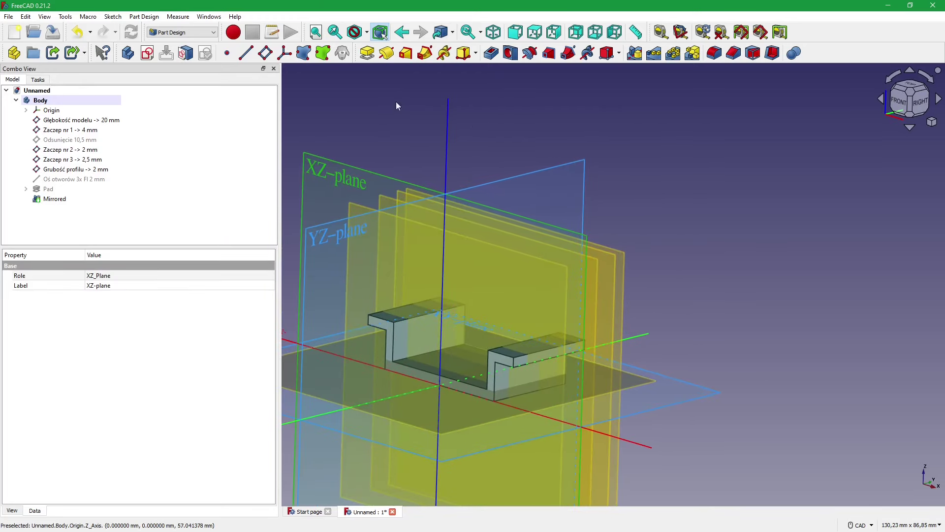
click(360, 122)
click(345, 164)
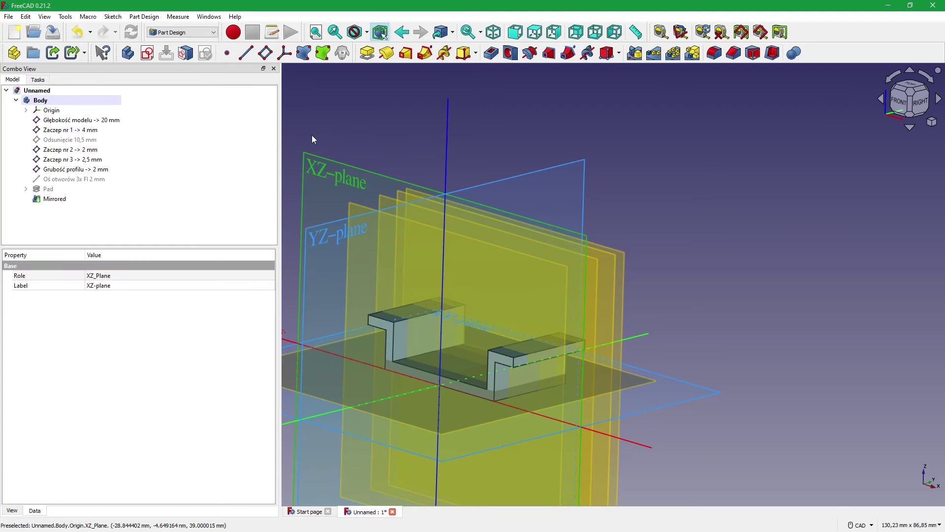
- Create a new sketch on the XZ-plane and view it isometrically with the model tree shown
click(148, 52)
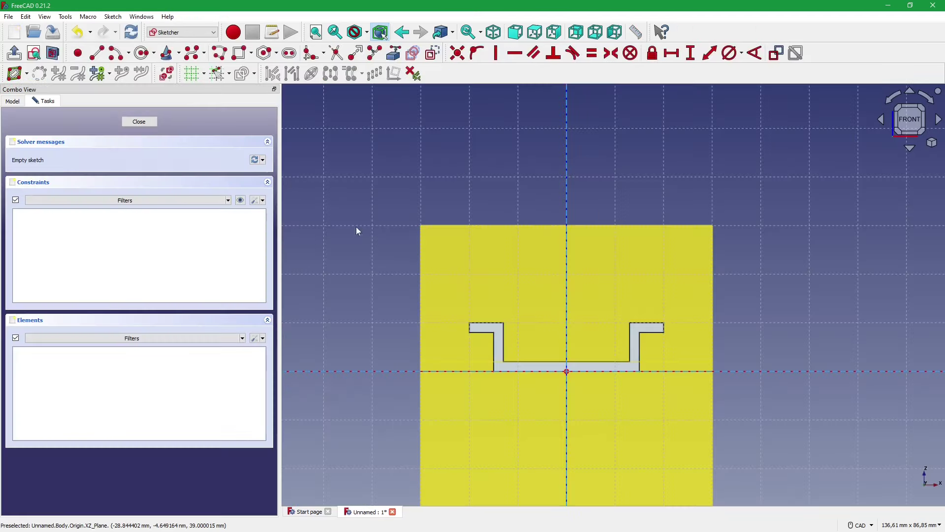
scroll(442, 327, up, 3)
scroll(433, 307, down, 2)
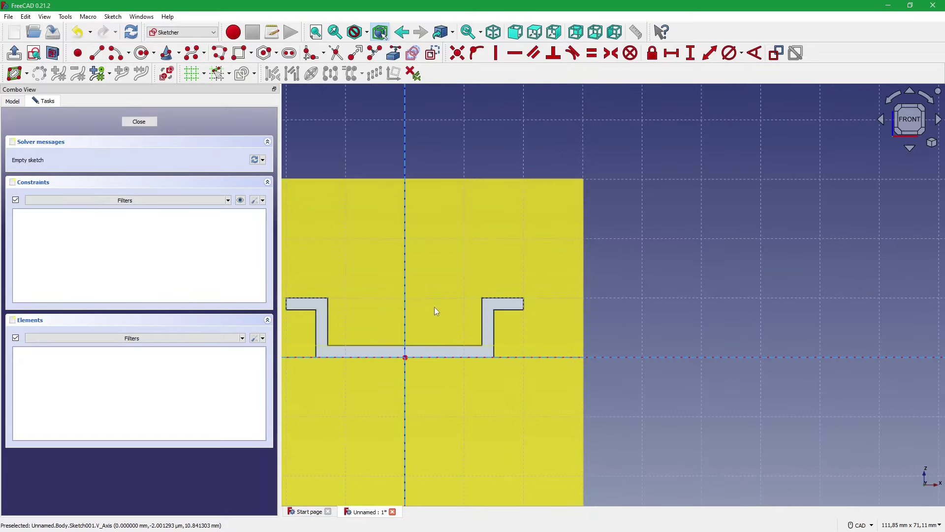
scroll(458, 288, up, 2)
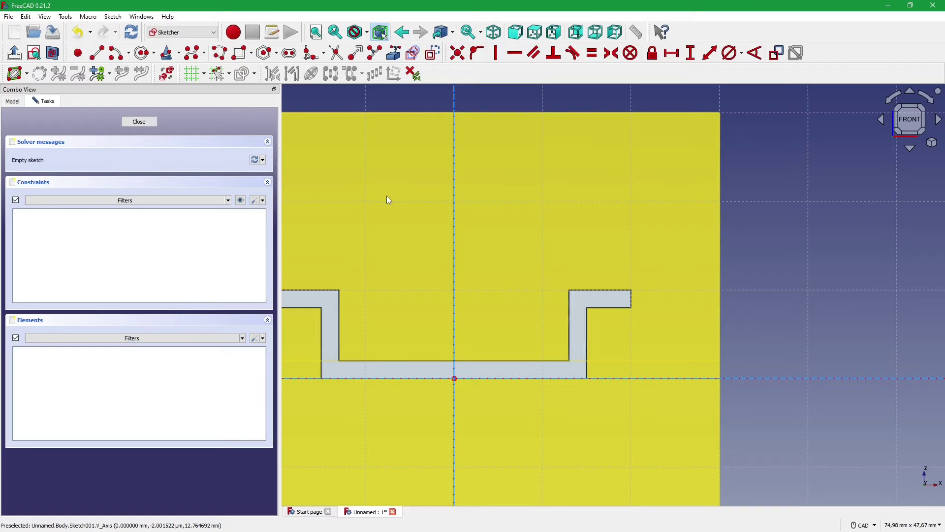
key(0)
click(139, 121)
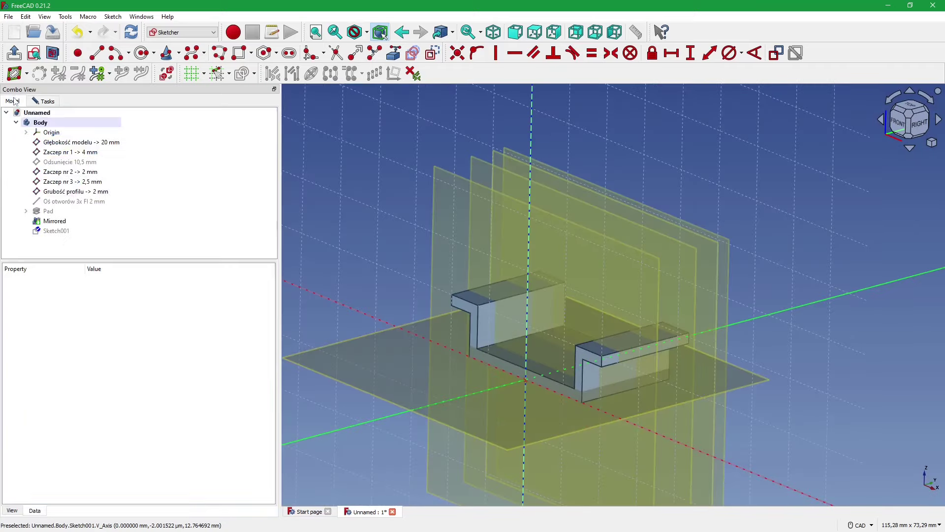
- Reference the datum line 'Oś otworów 3x Fl 2 mm' as external geometry, then check the PDF
click(74, 201)
click(334, 198)
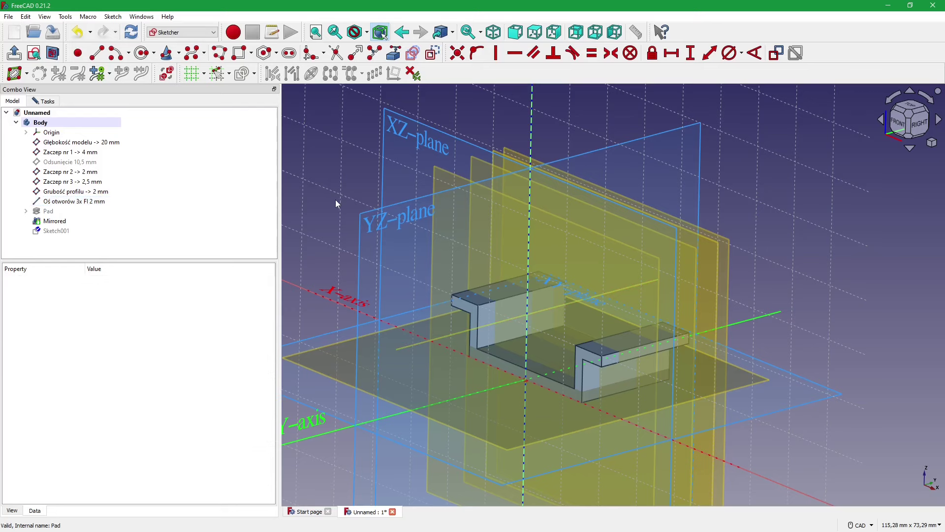
scroll(549, 318, up, 2)
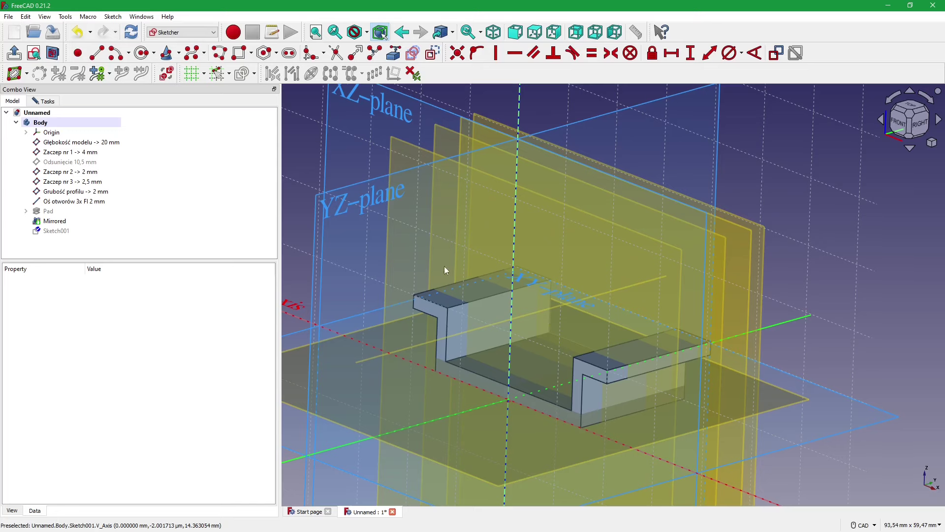
scroll(531, 315, up, 1)
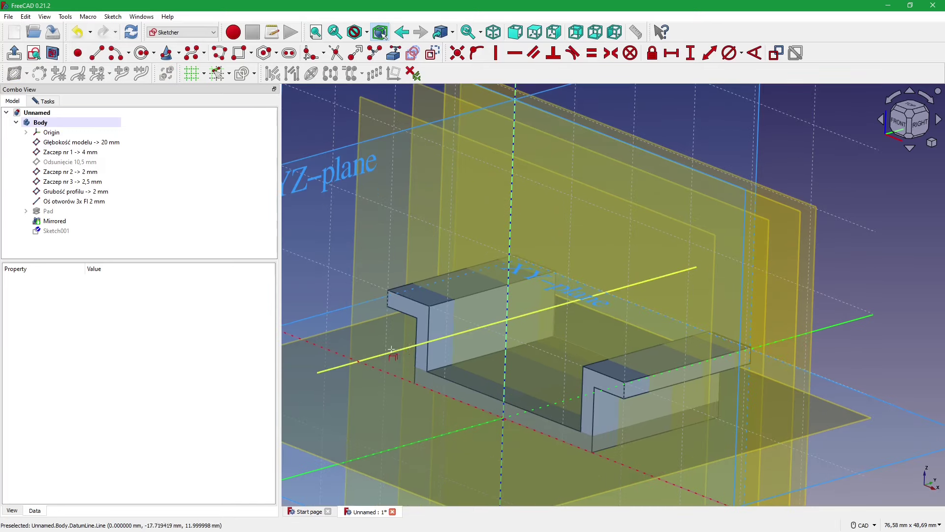
click(397, 58)
right_click(383, 355)
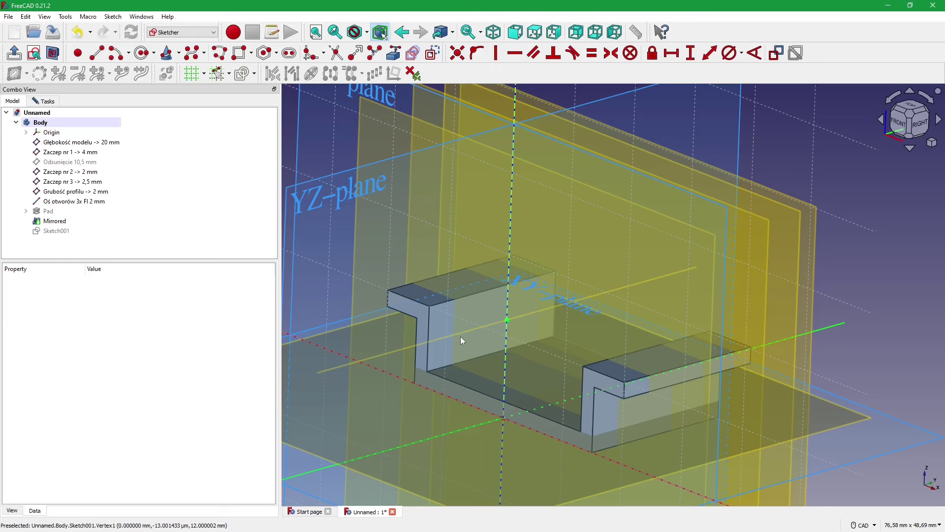
key(alt+Tab)
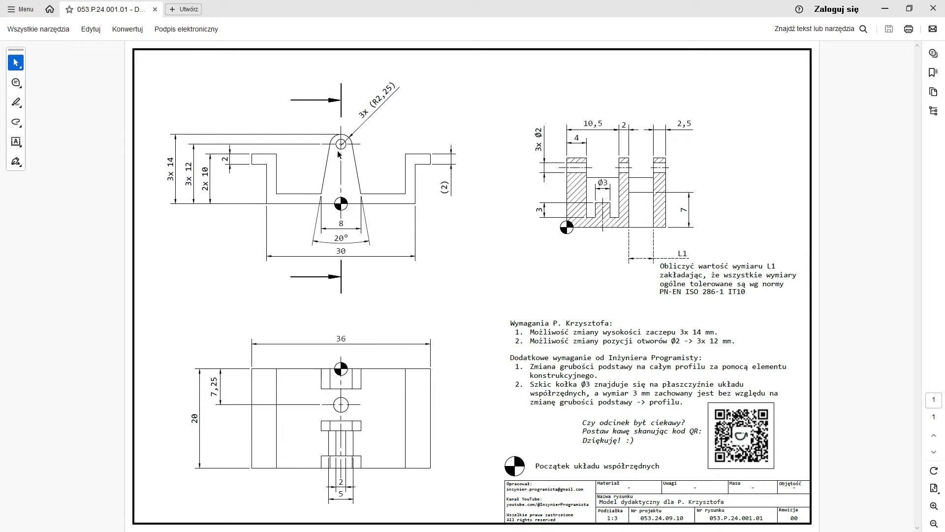
key(alt+Tab)
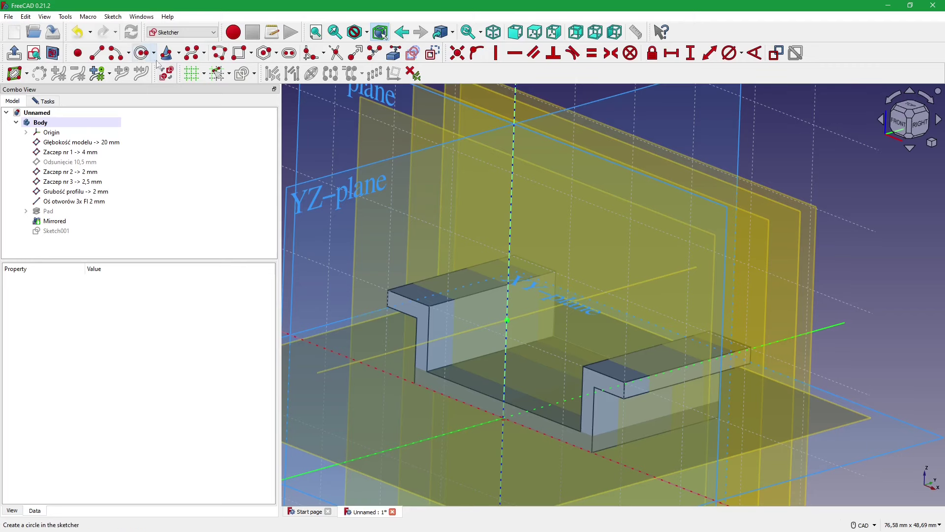
- Attempt a circle on the vertical-axis reference point, cancelling the unfinished tries
click(142, 53)
scroll(532, 314, up, 2)
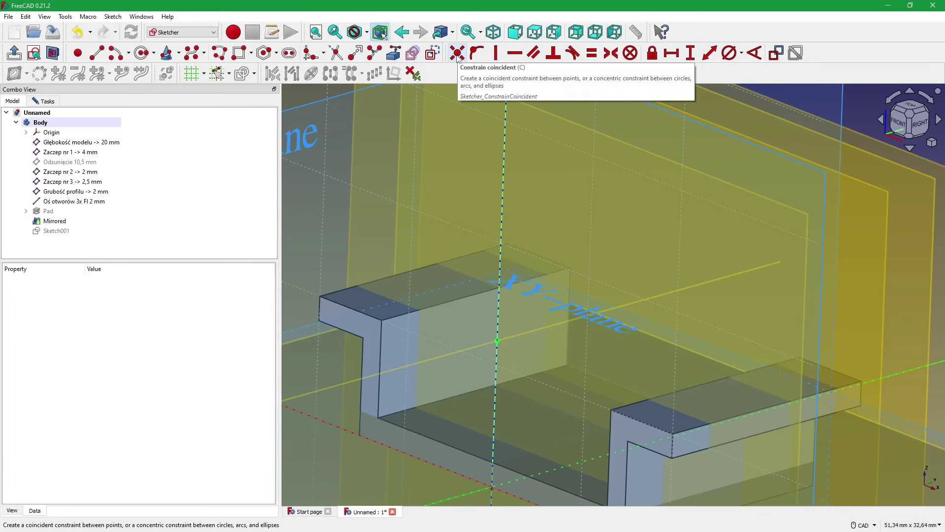
click(496, 340)
click(458, 52)
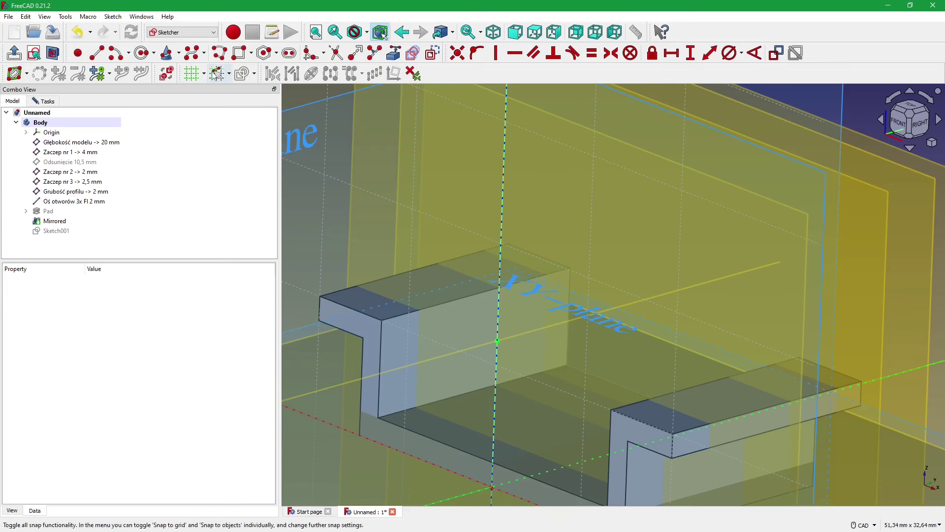
click(143, 53)
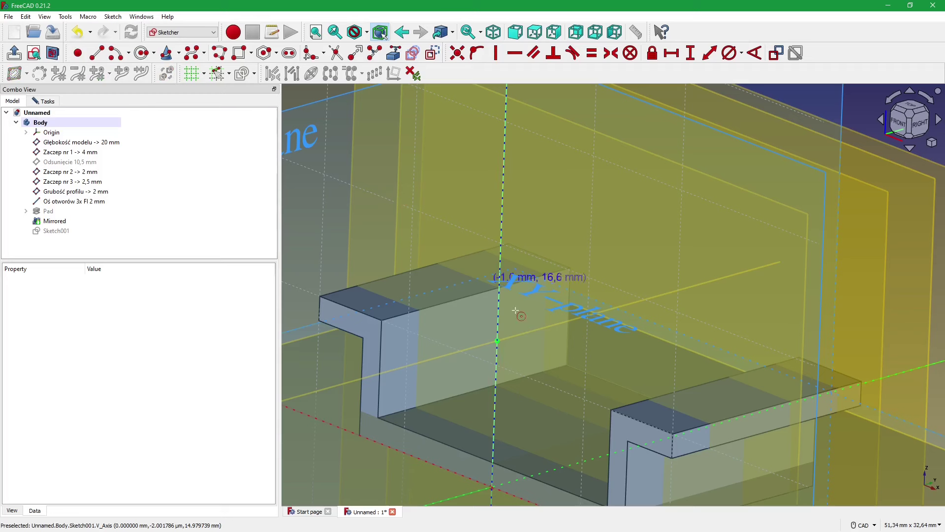
click(497, 340)
key(Escape)
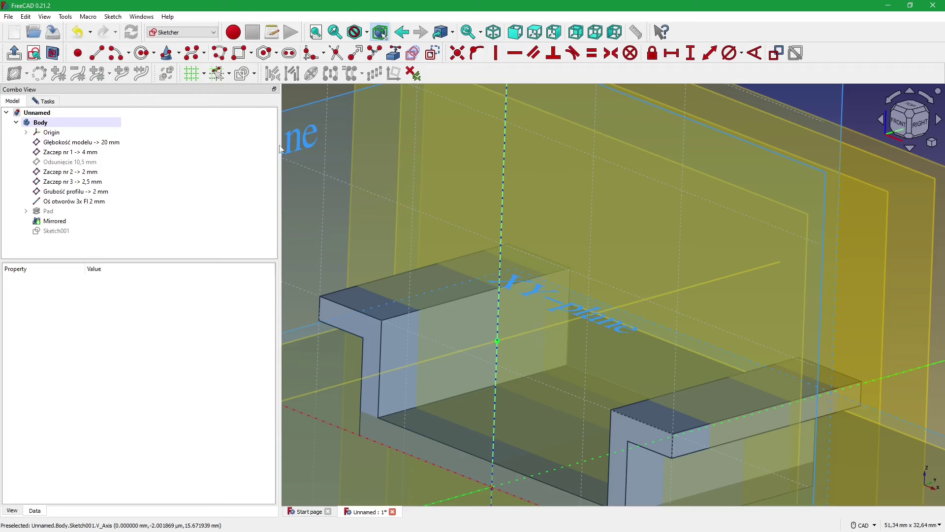
- Draw a 2 mm diameter circle centred on the hole-axis reference point
click(143, 53)
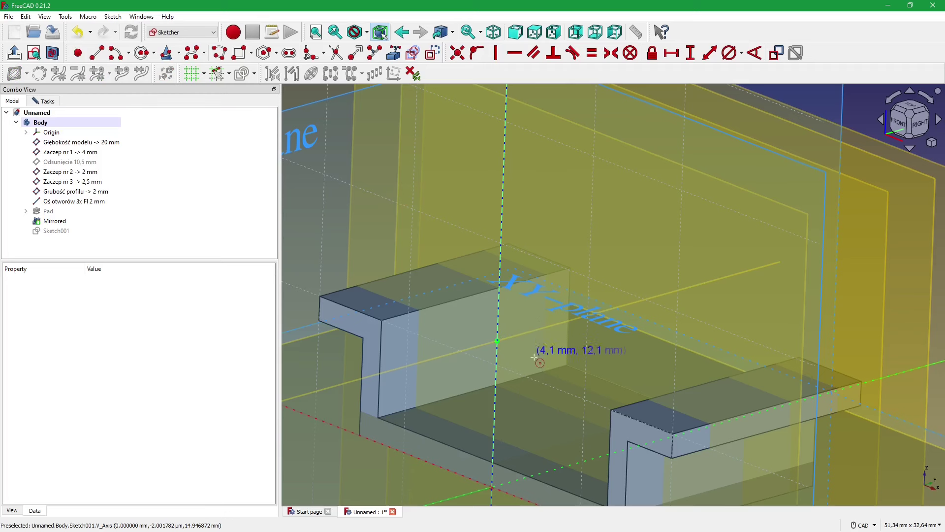
click(497, 340)
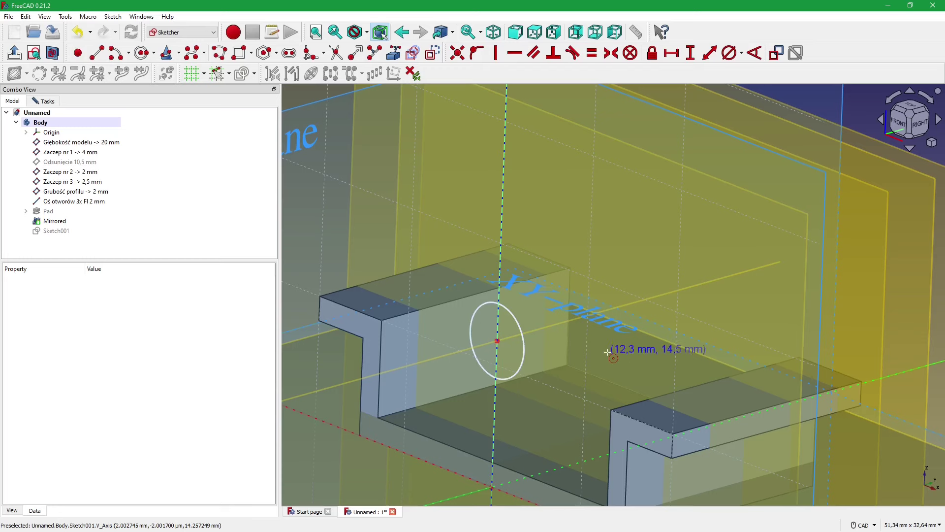
click(514, 314)
text(2mm)
key(Return)
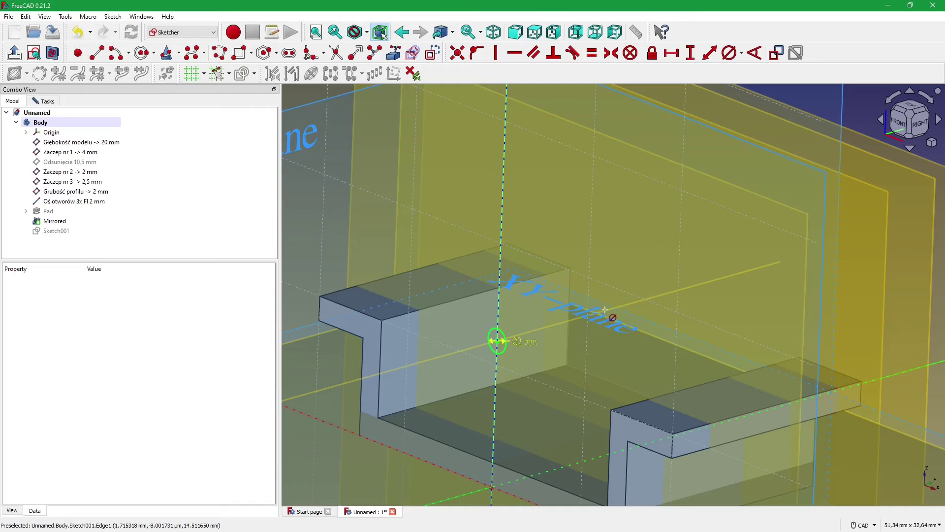
scroll(583, 327, up, 3)
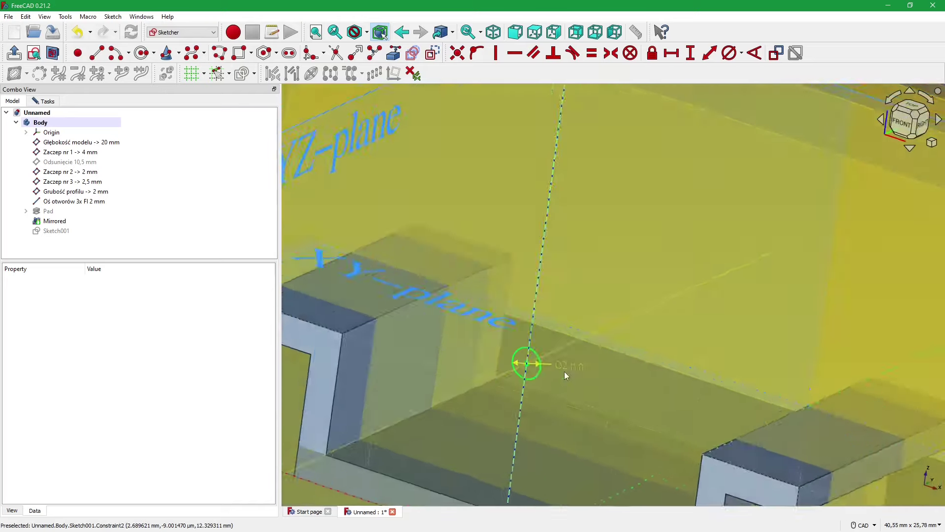
scroll(603, 373, down, 2)
scroll(585, 376, down, 3)
scroll(583, 376, up, 3)
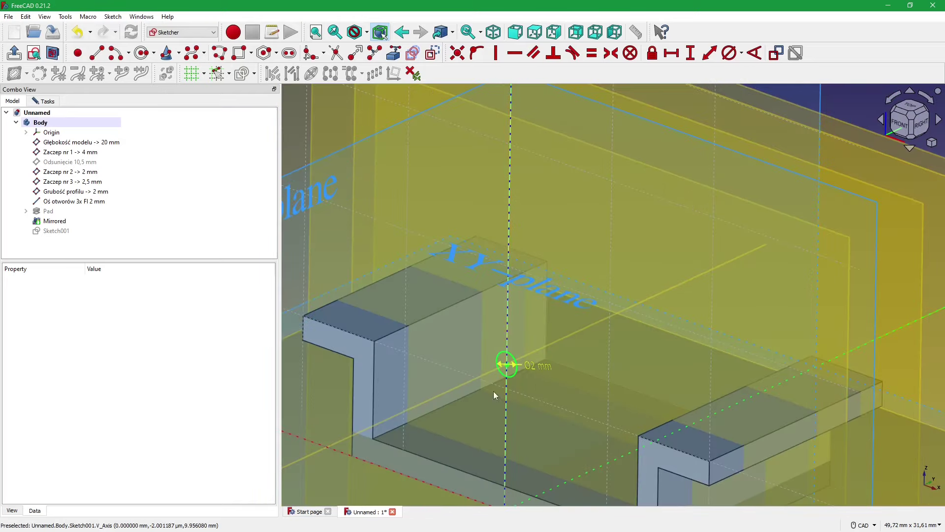
key(alt+Tab)
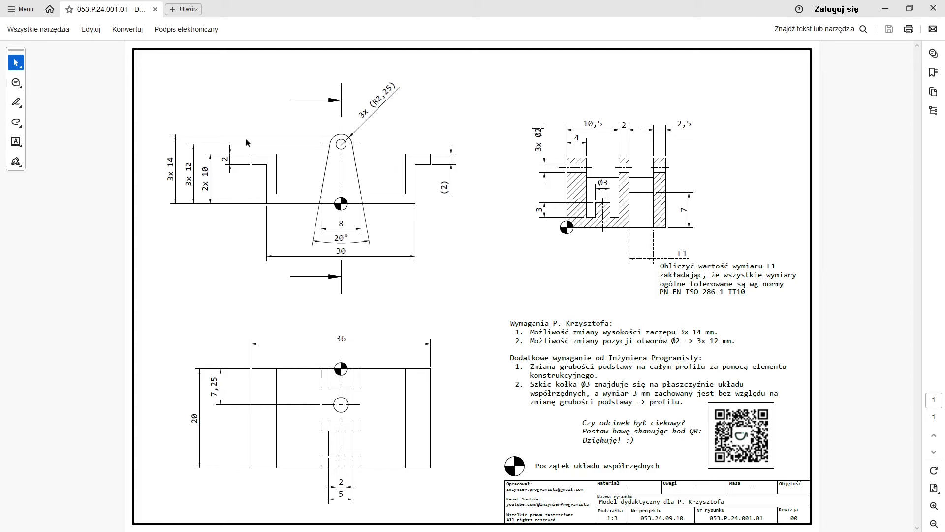
- Highlight the 3x 12 hole-height dimension on the drawing to check it
mouse_move(190, 185)
mouse_down()
mouse_move(187, 167)
mouse_move(170, 158)
mouse_up()
click(170, 172)
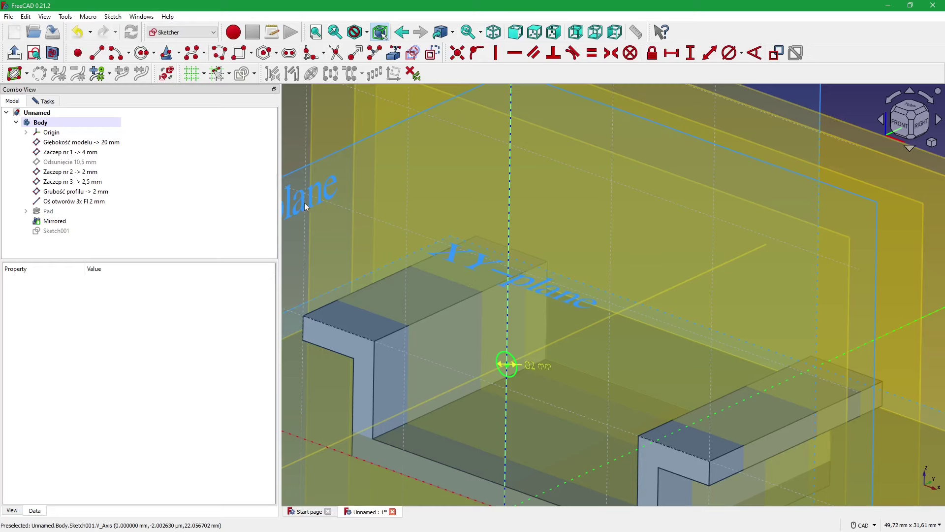
- Orbit toward a front view and examine the bottom edge of the profile base
middle_drag(305, 206, 513, 269)
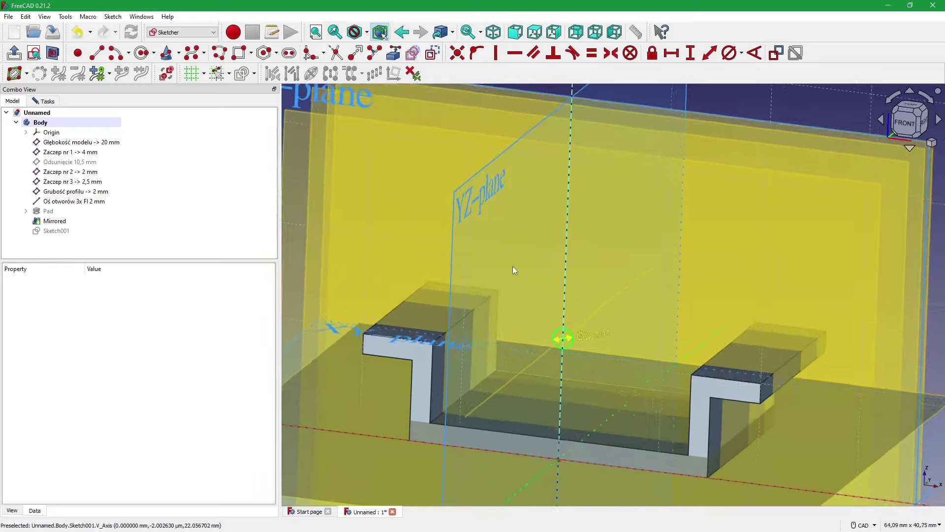
scroll(512, 269, down, 2)
scroll(510, 268, down, 2)
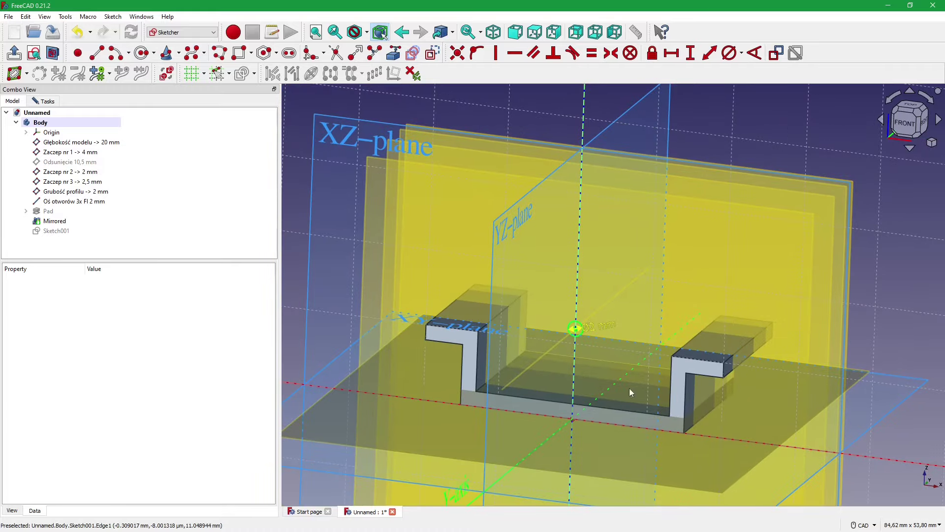
scroll(598, 416, up, 2)
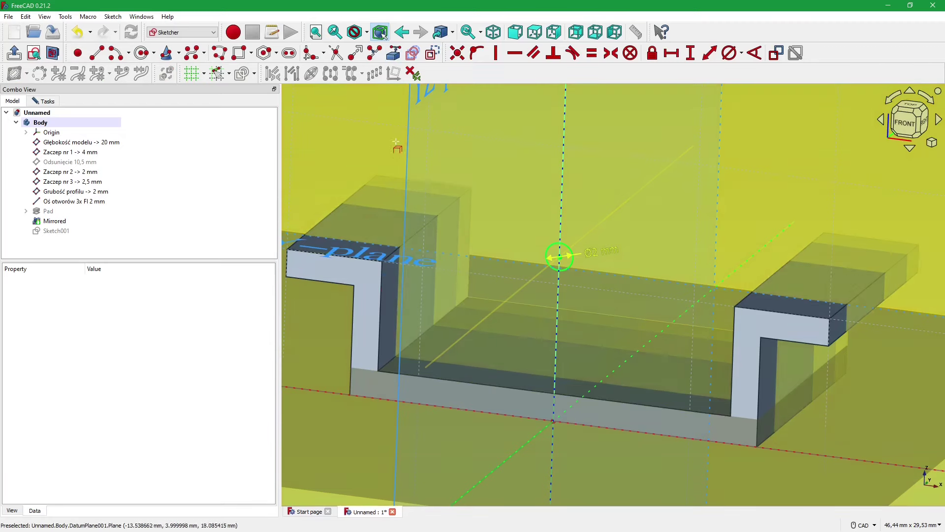
click(393, 374)
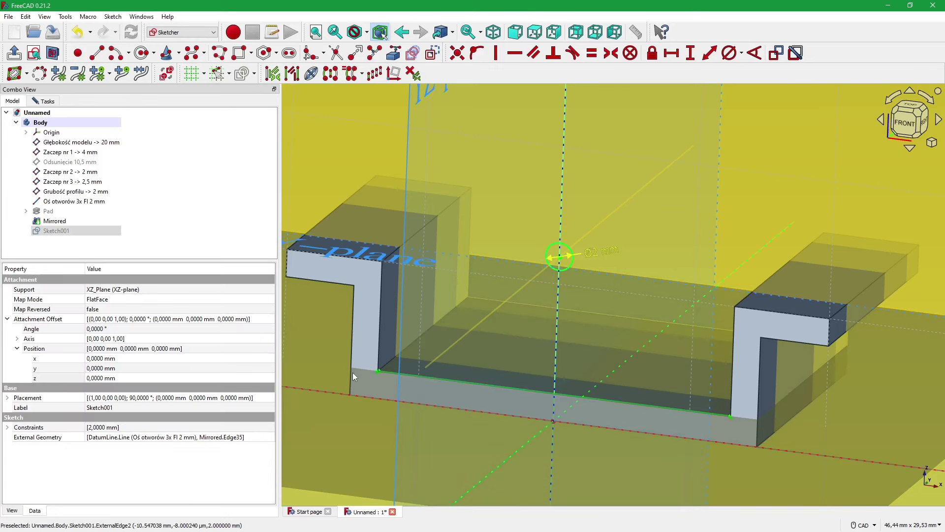
key(Escape)
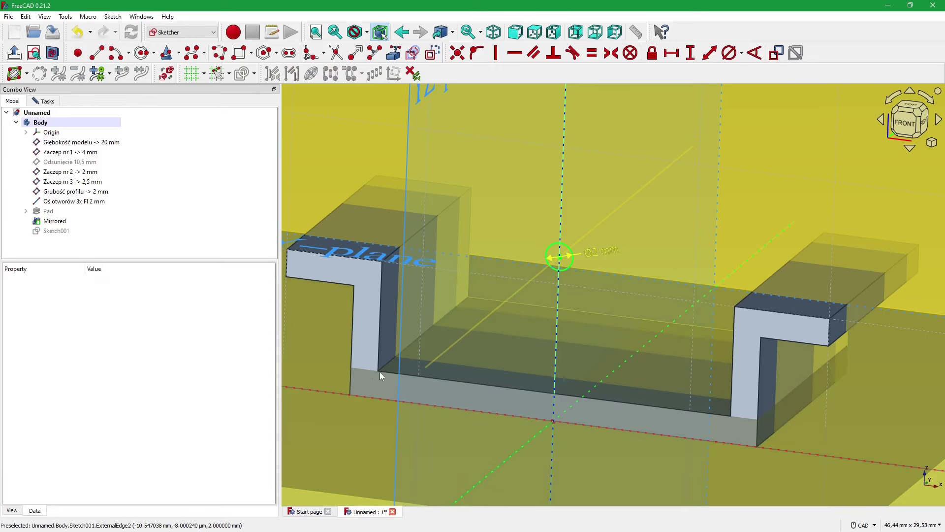
scroll(395, 367, down, 1)
scroll(412, 369, down, 3)
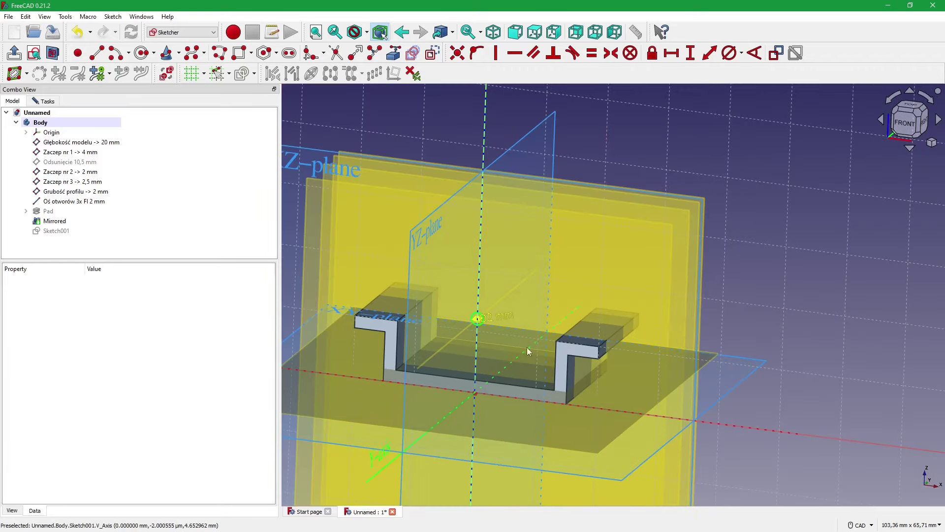
- Inspect the 'Głębokość modelu -> 20 mm' and 'Grubość profilu -> 2 mm' datum planes
click(82, 142)
key(1)
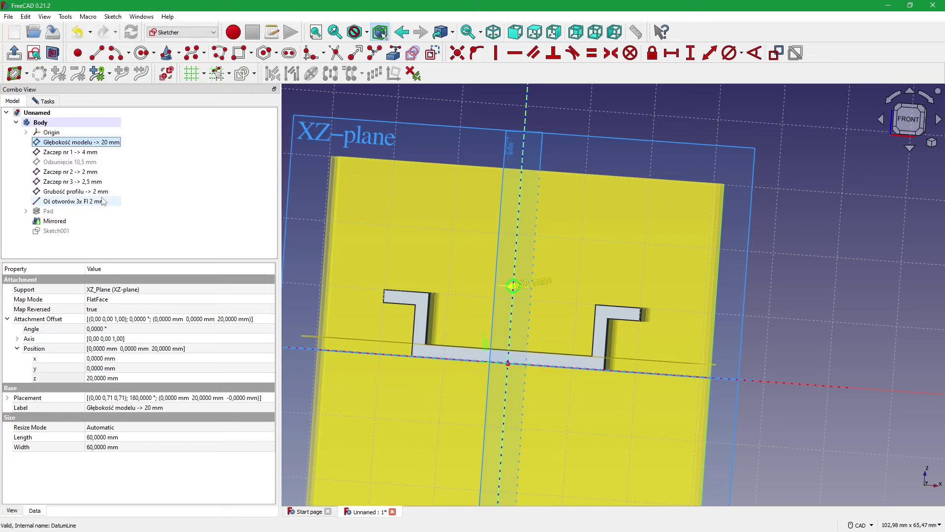
click(74, 191)
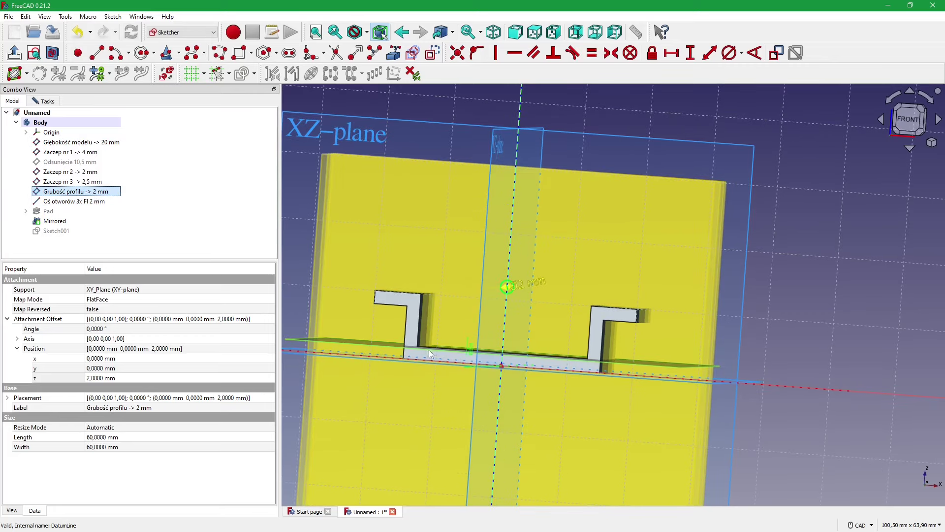
mouse_move(429, 350)
middle_down()
mouse_move(717, 350)
mouse_move(749, 372)
mouse_move(701, 363)
middle_up()
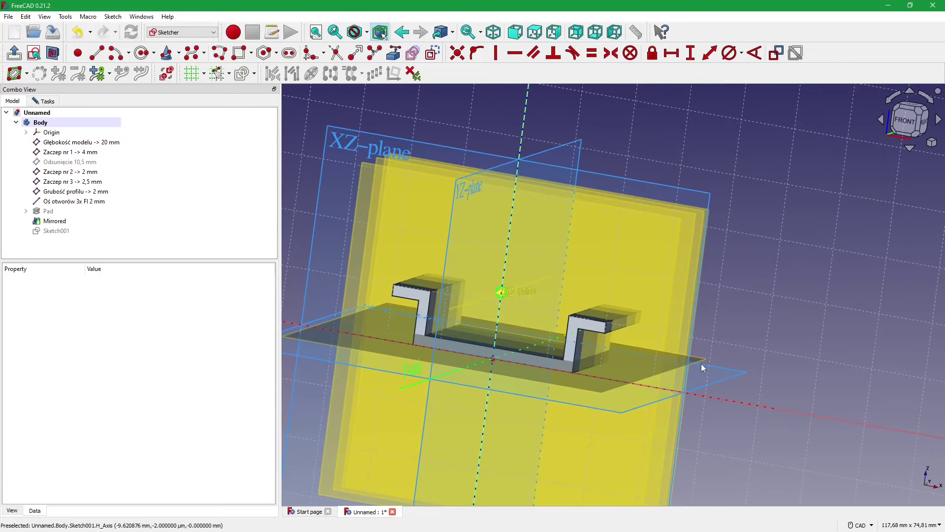
click(394, 53)
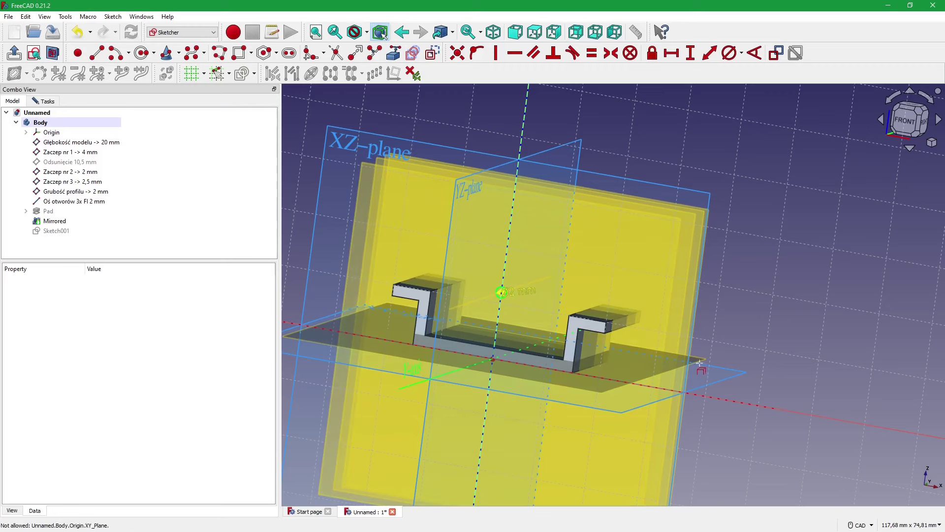
mouse_move(708, 362)
middle_down()
mouse_move(772, 373)
mouse_move(765, 385)
mouse_move(477, 360)
mouse_move(506, 366)
middle_up()
scroll(395, 388, up, 2)
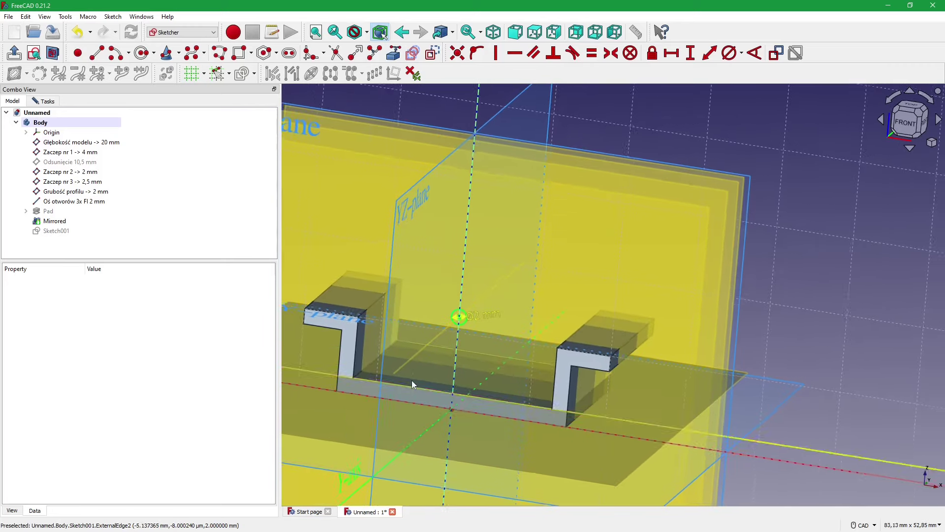
middle_drag(411, 380, 425, 367)
scroll(425, 367, down, 1)
- Hide the Mirrored feature and compare the sketch against the PDF drawing
click(54, 221)
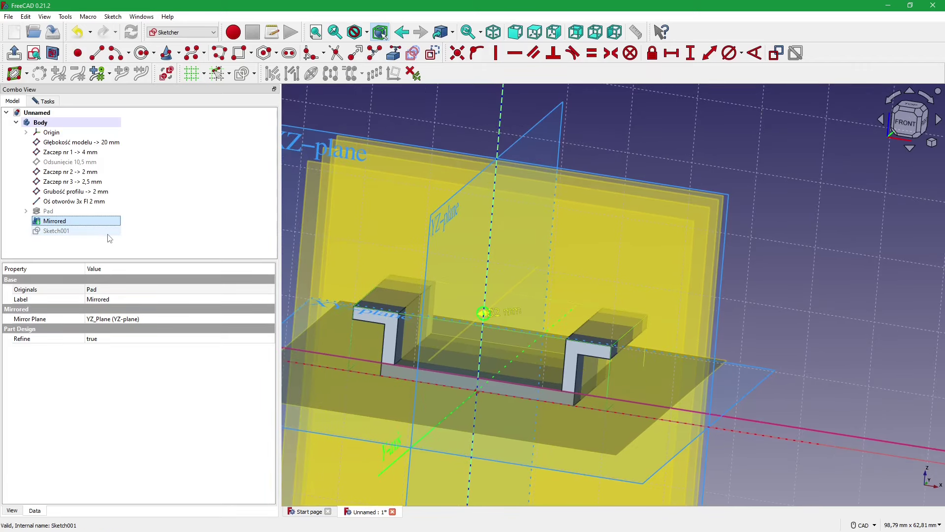
key(space)
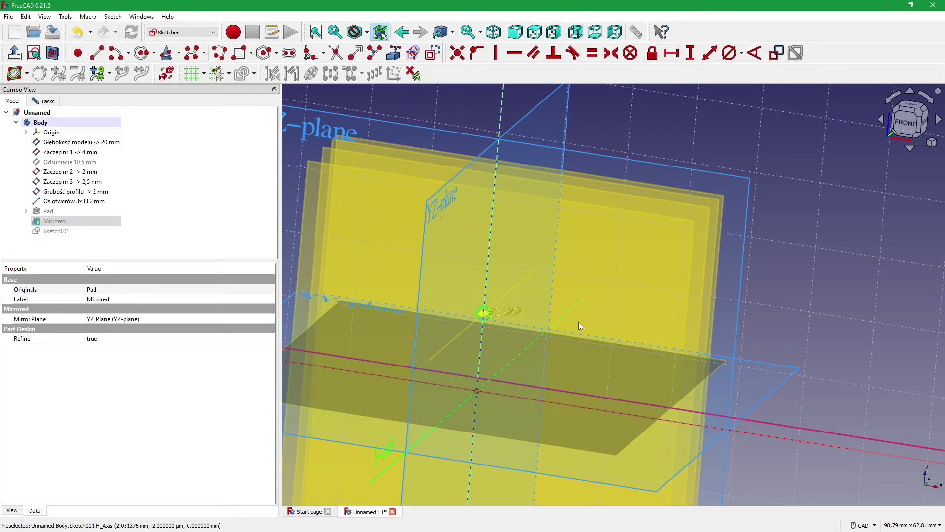
scroll(560, 338, up, 2)
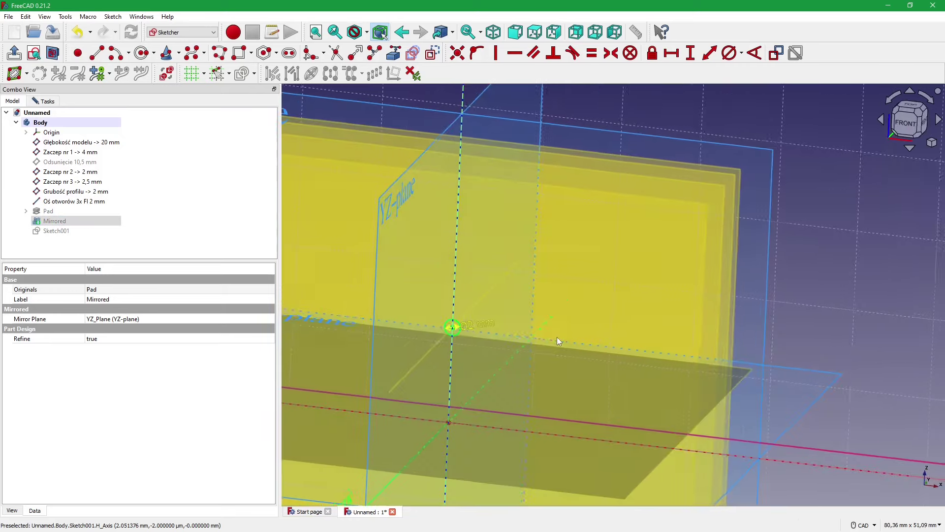
middle_drag(557, 338, 554, 336)
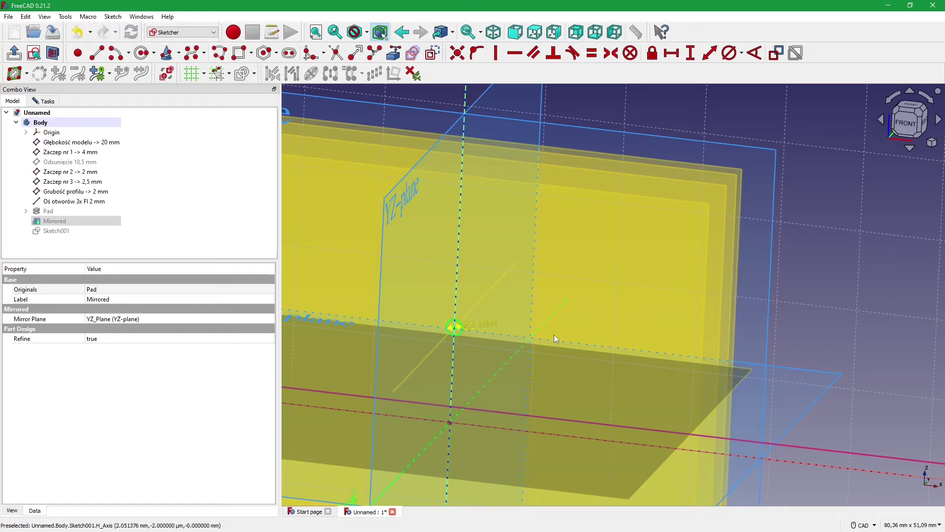
key(alt+Tab)
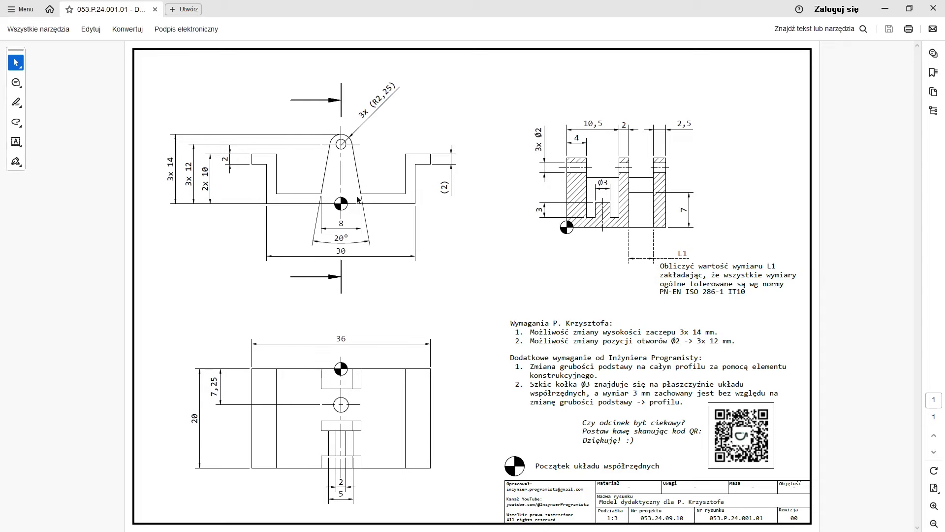
key(alt+Tab)
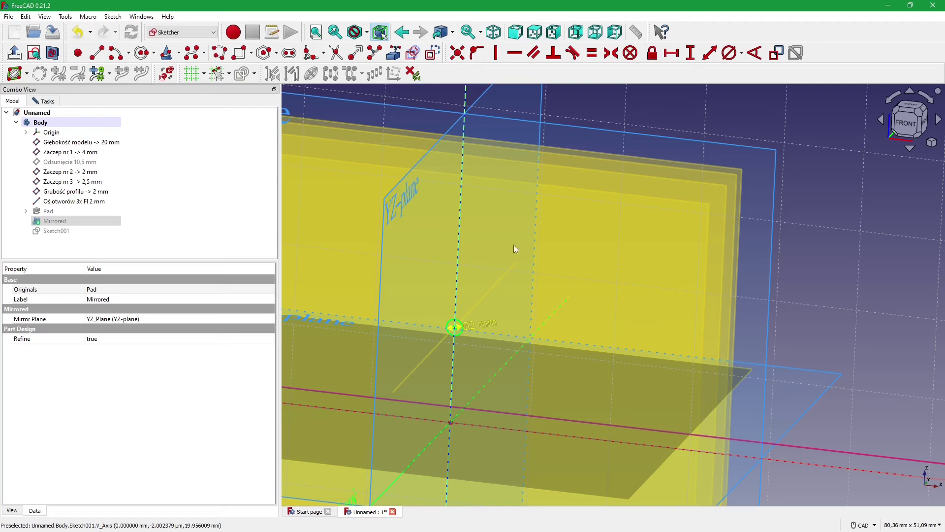
- Start a polyline with the lug's first slanted line rising from near the base
click(219, 51)
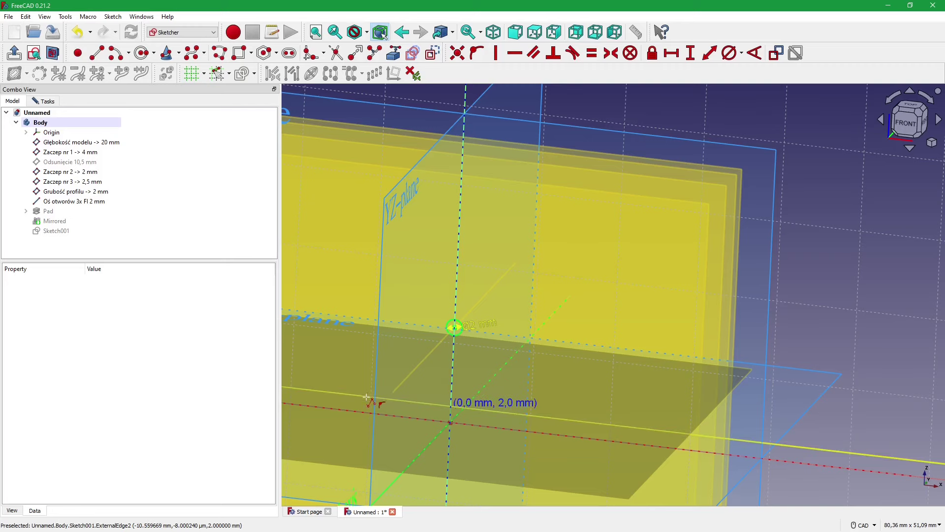
scroll(398, 394, down, 1)
scroll(468, 397, down, 2)
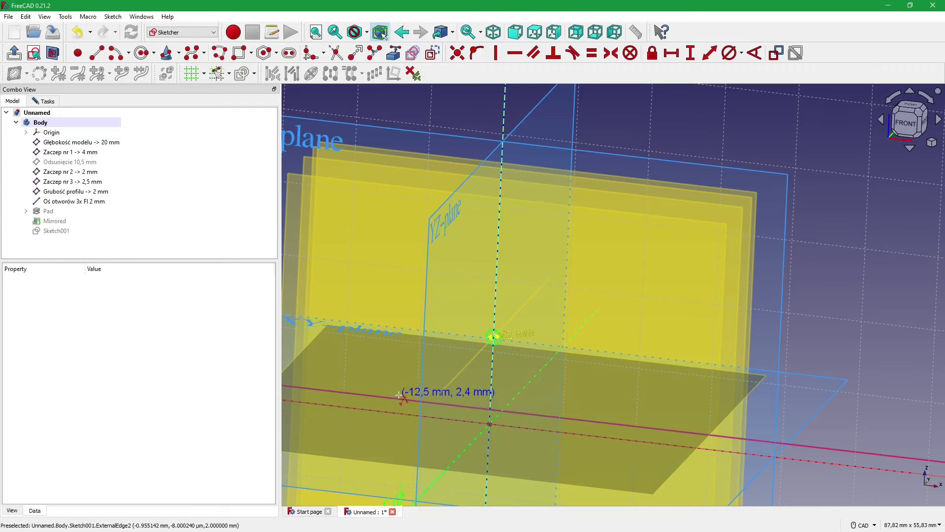
scroll(443, 369, up, 1)
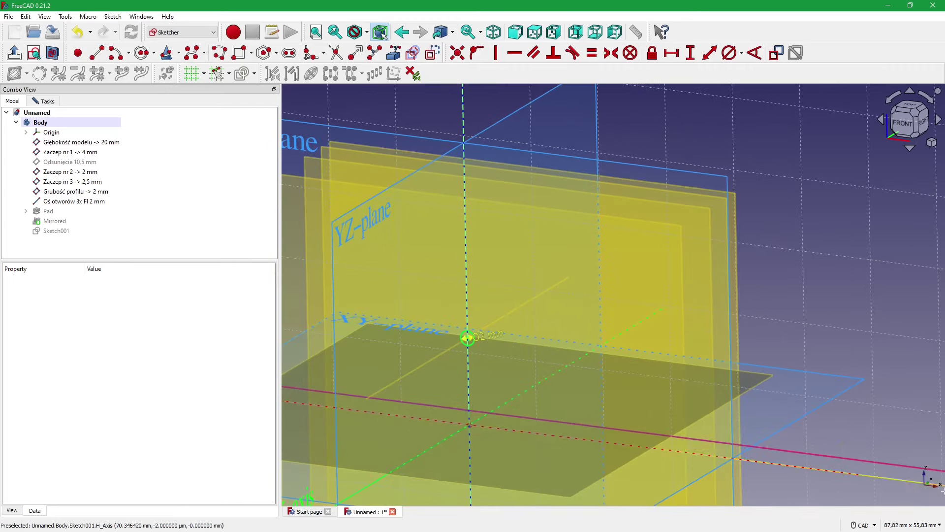
click(446, 397)
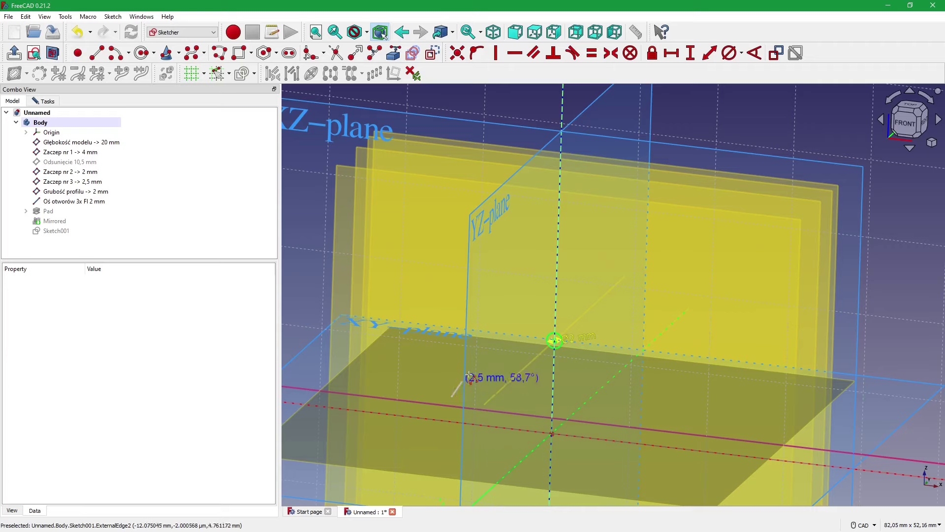
scroll(492, 340, up, 1)
scroll(494, 332, up, 1)
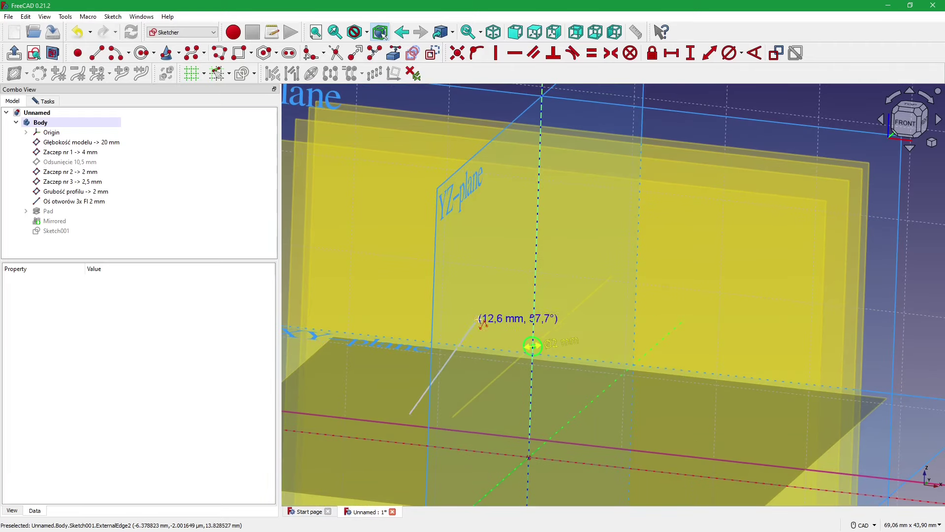
click(483, 315)
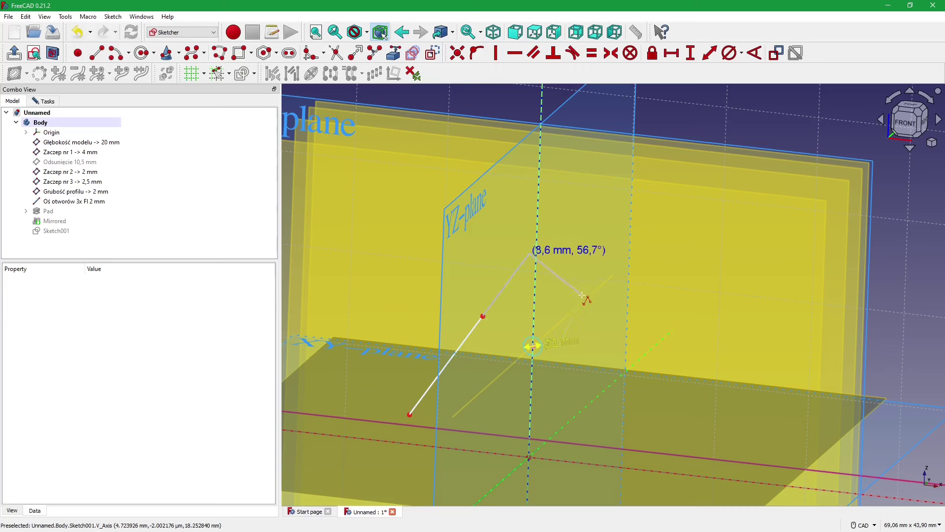
- Add the rounded top arc and second slanted line, then adjust the arc's ends
click(577, 322)
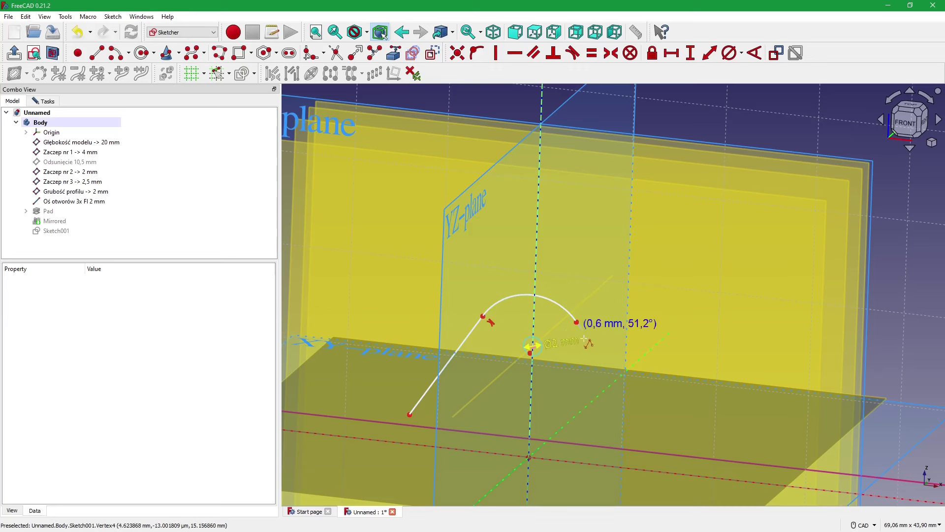
key(m)
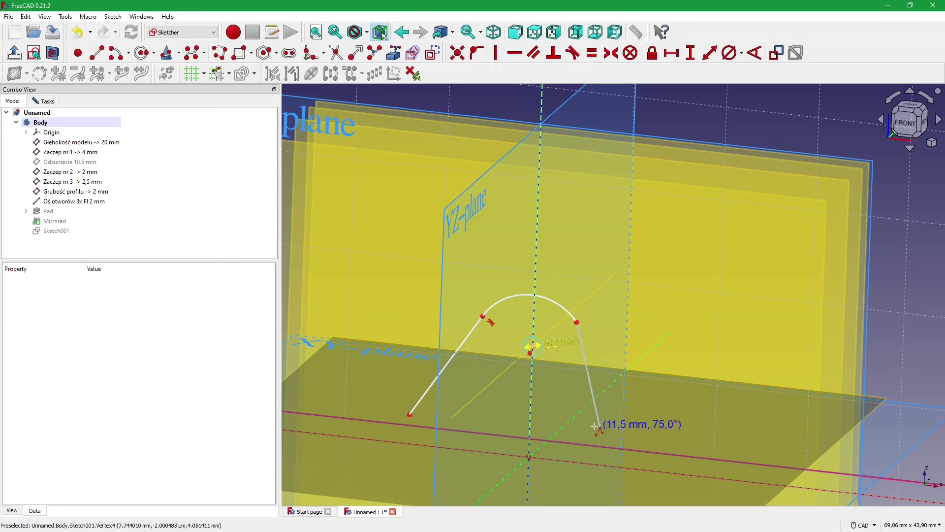
click(610, 431)
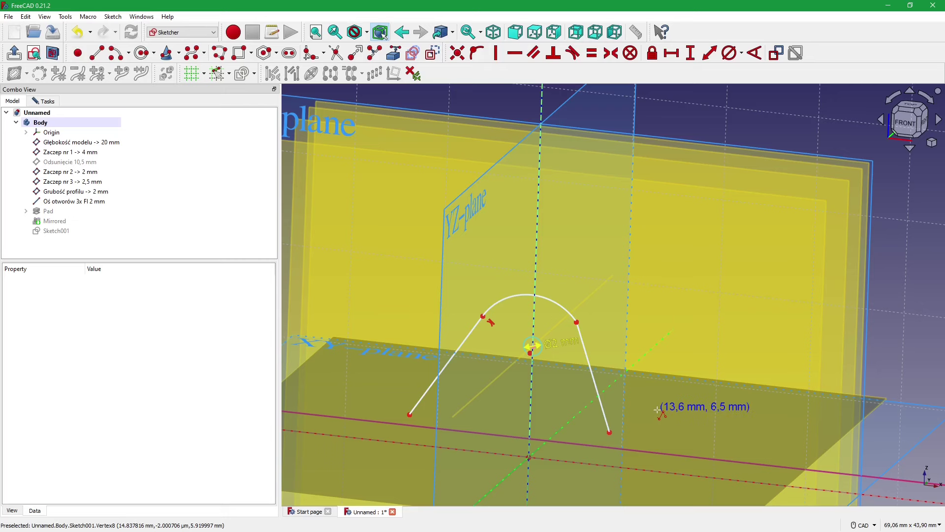
right_click(652, 412)
middle_drag(523, 353, 516, 317)
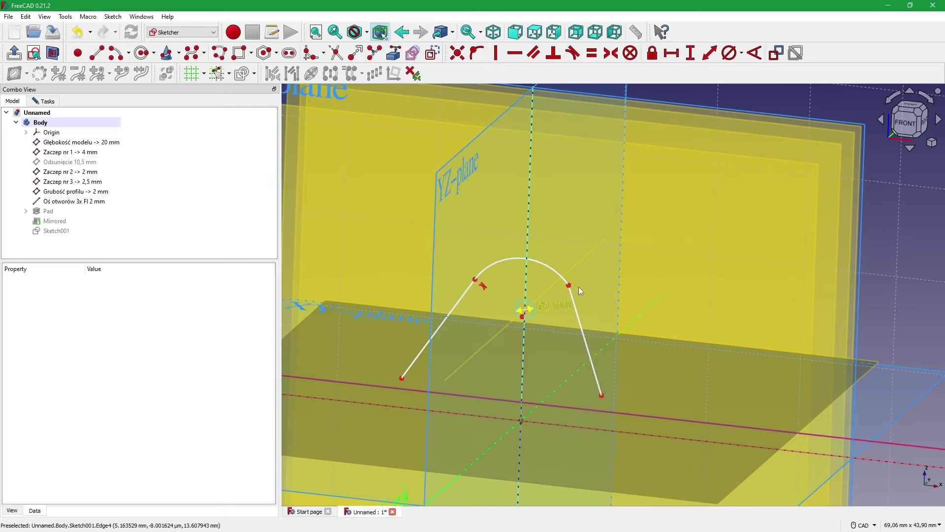
drag(569, 287, 564, 282)
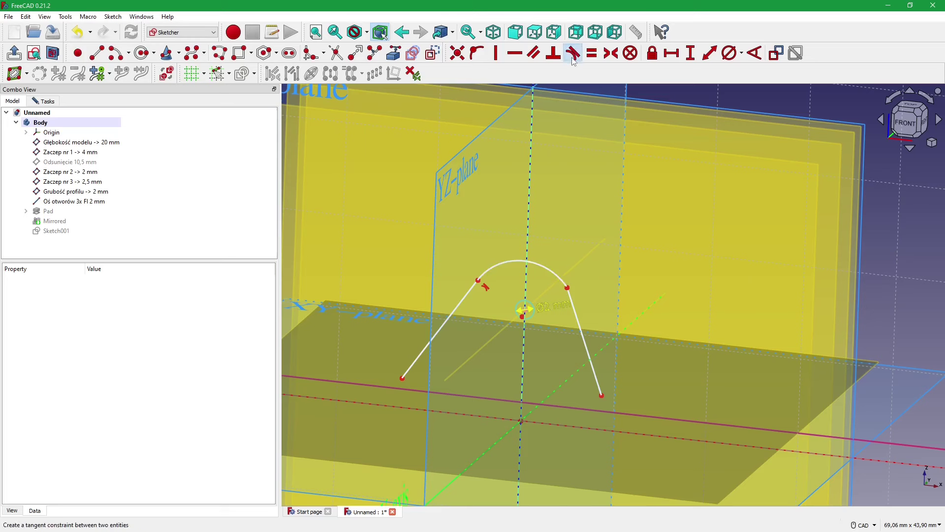
click(558, 280)
drag(567, 287, 566, 302)
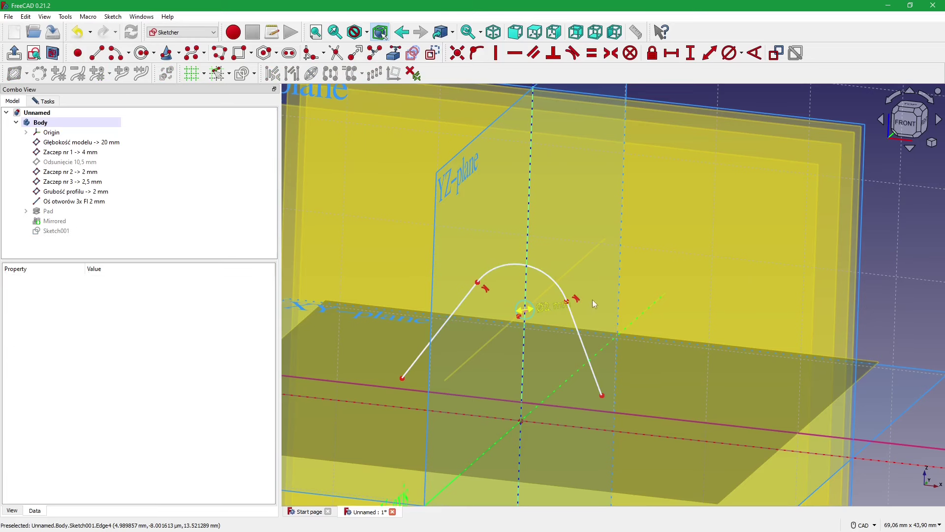
key(alt+Tab)
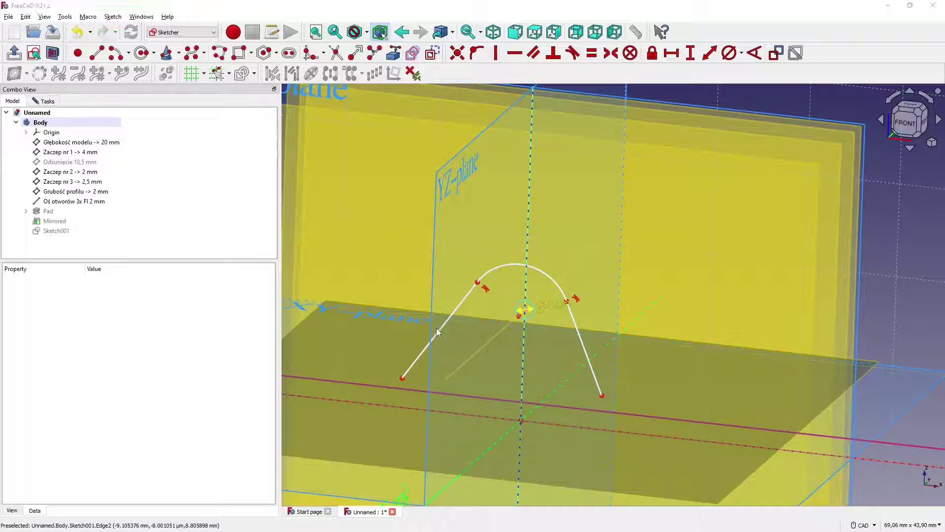
- Inspect the 3x (R2,25) radius label and the 8 mm base-width dimension
double_click(374, 106)
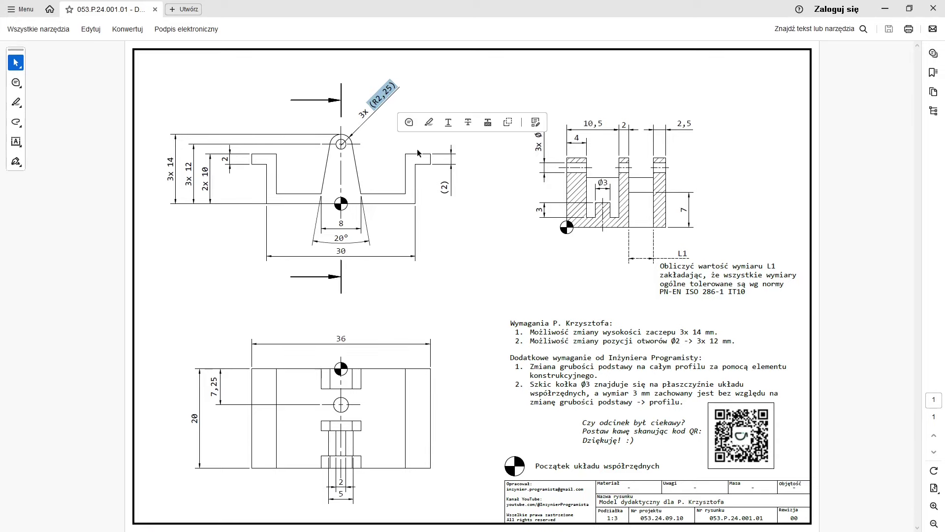
click(397, 148)
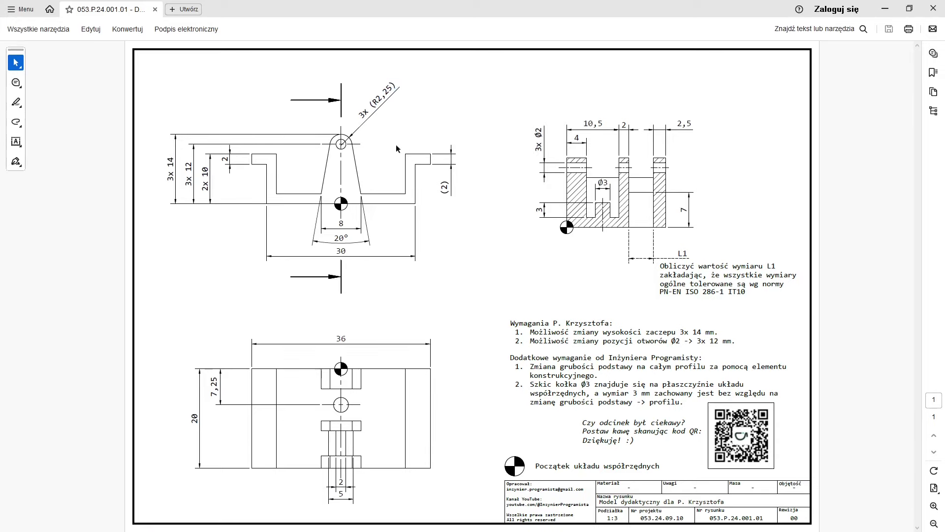
double_click(335, 227)
click(316, 239)
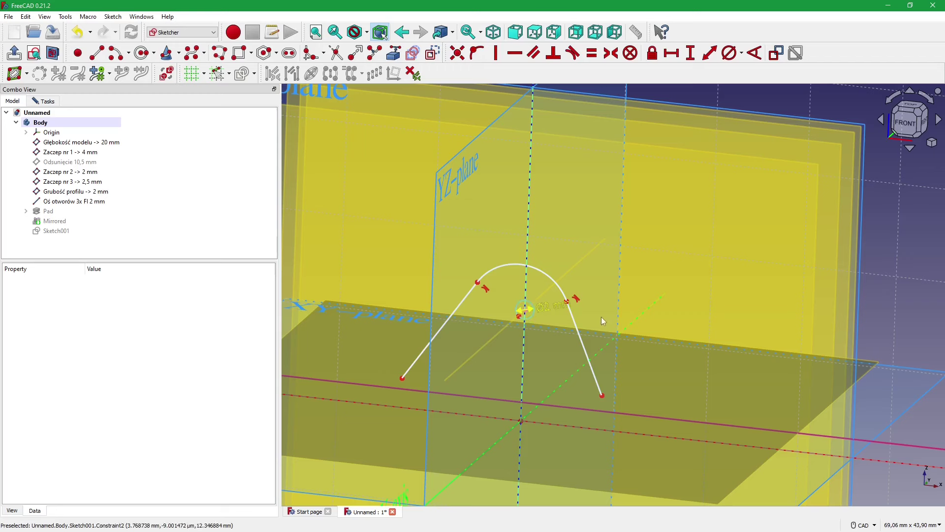
- Constrain both legs' lower endpoints onto the base reference edge
click(467, 55)
click(402, 378)
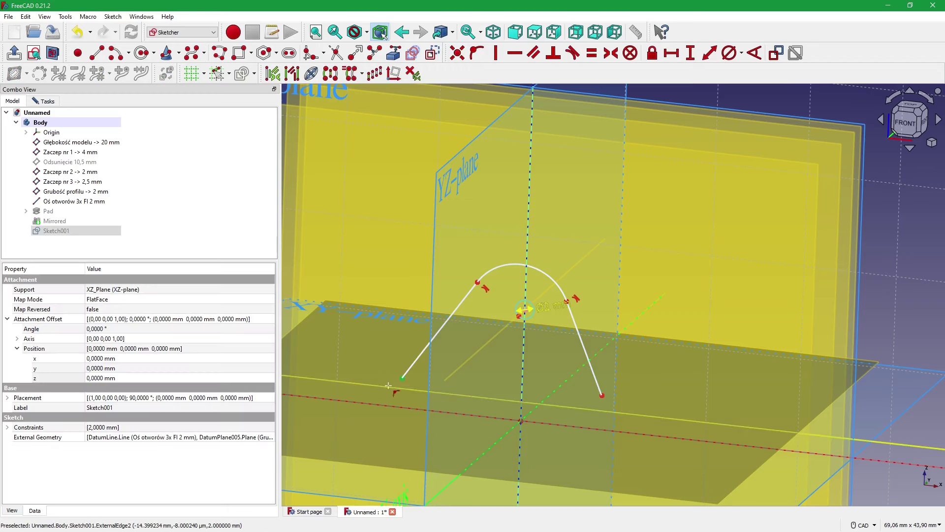
click(603, 395)
click(624, 409)
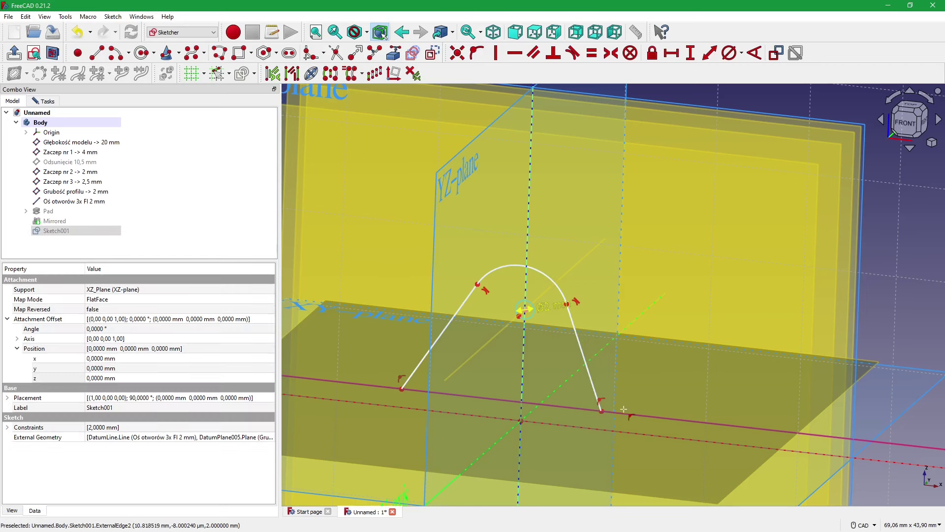
right_click(624, 409)
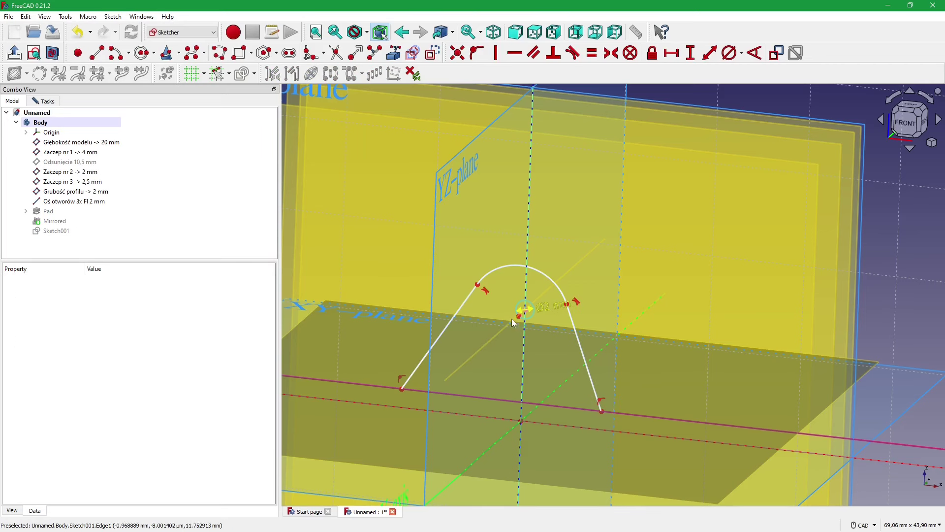
- Drag the arc centre around the vertical axis and compare with the drawing's requirements
drag(519, 317, 526, 323)
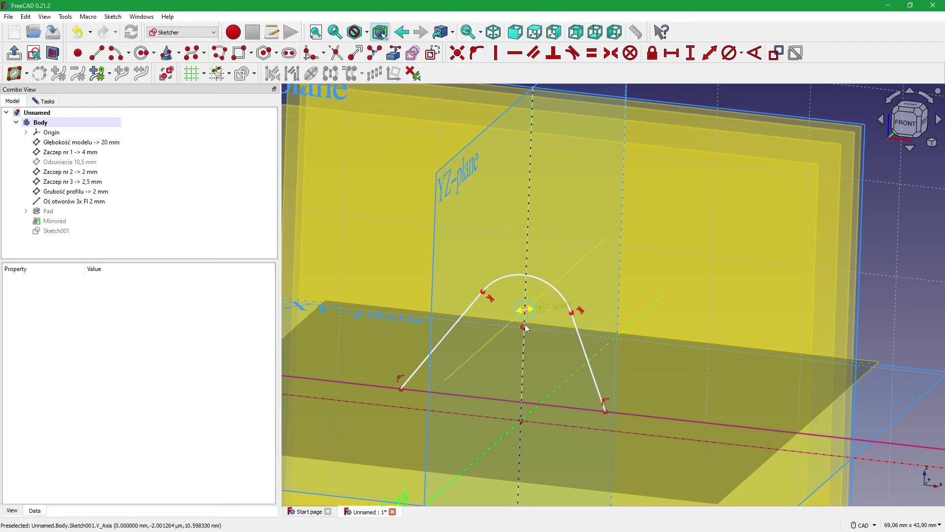
mouse_move(524, 328)
mouse_down()
mouse_move(514, 329)
mouse_move(719, 342)
mouse_up()
key(alt+Tab)
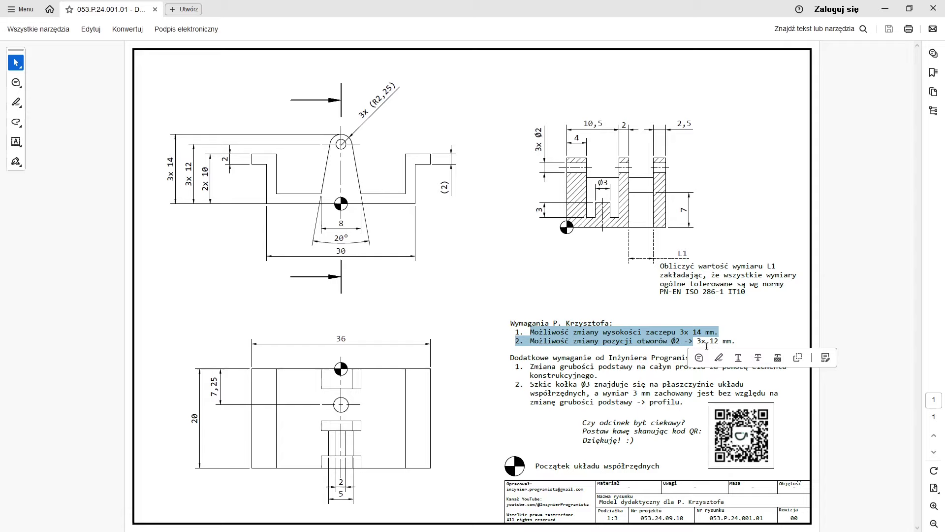
click(707, 345)
key(alt+Tab)
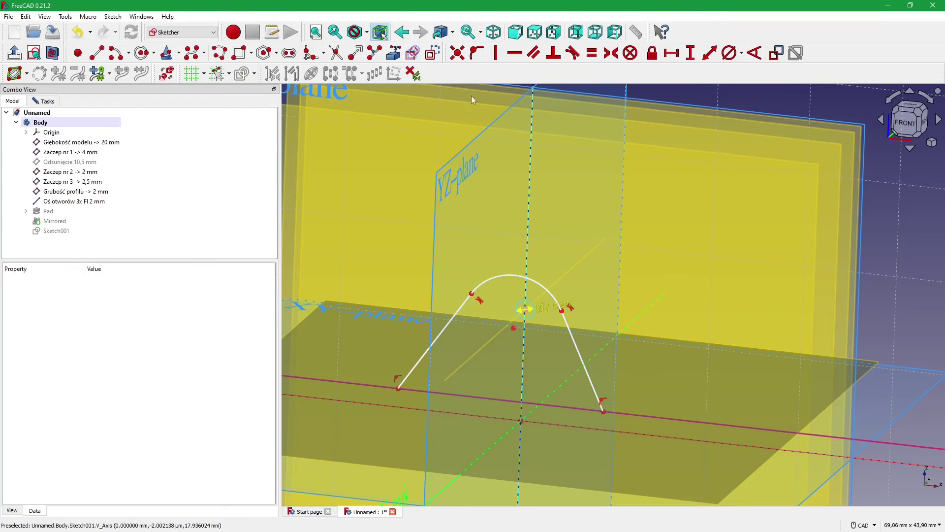
- Enlarge and lower the arc and shift the right leg's lower end rightward
click(521, 336)
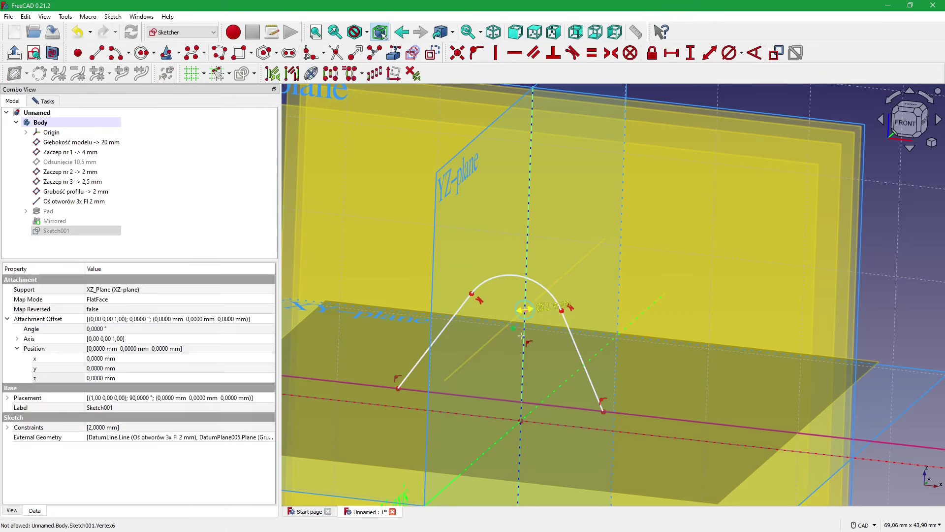
drag(521, 335, 545, 341)
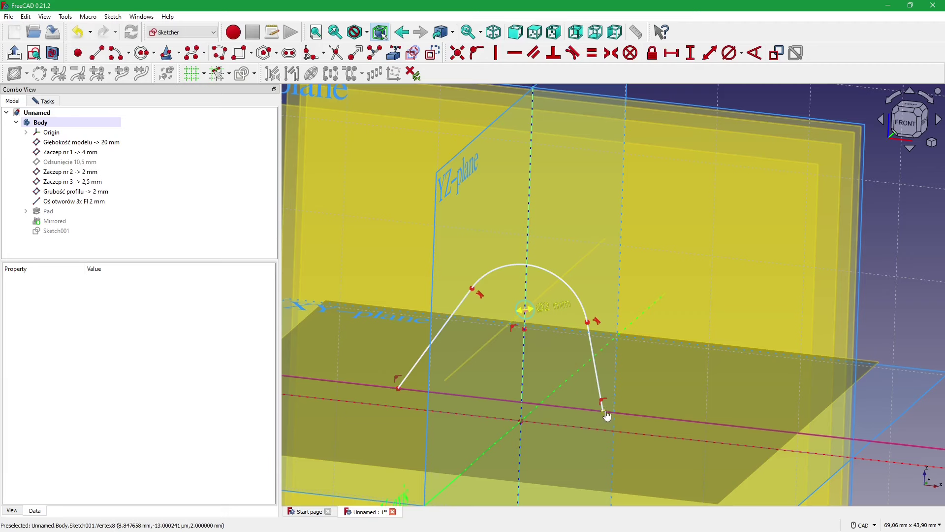
drag(604, 412, 620, 413)
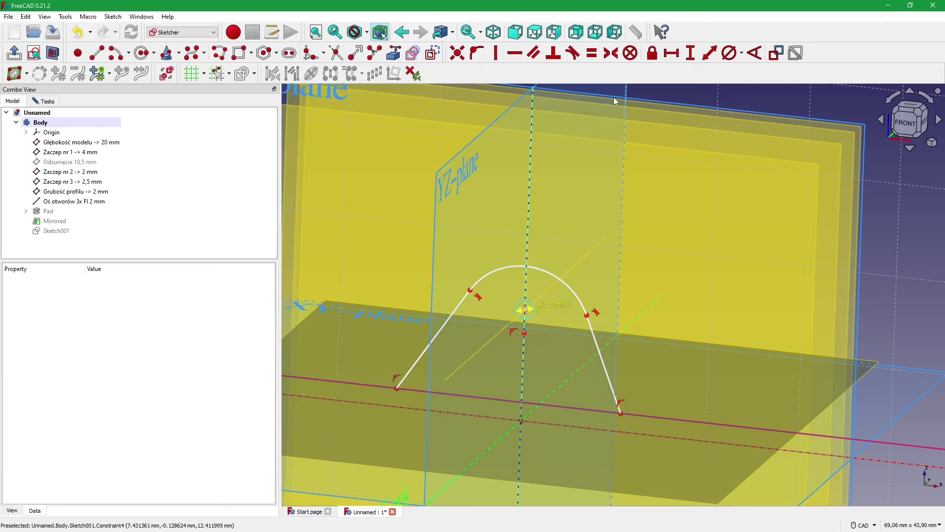
click(602, 362)
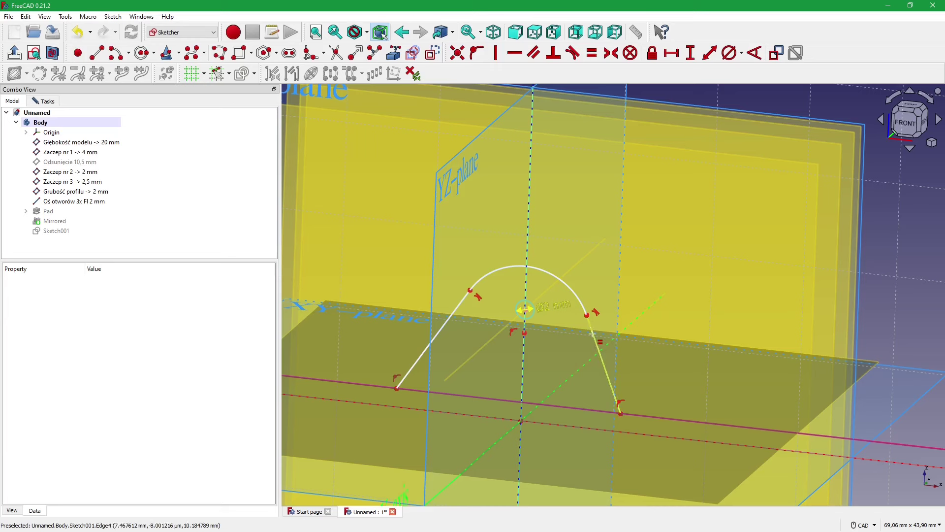
click(464, 321)
drag(470, 291, 468, 299)
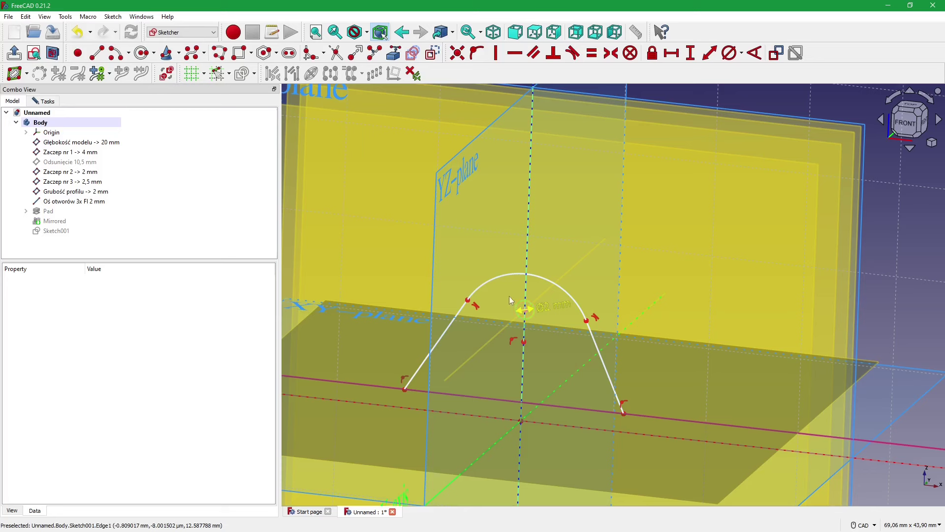
- Draw a bottom line joining the two leg endpoints to close the profile
click(97, 53)
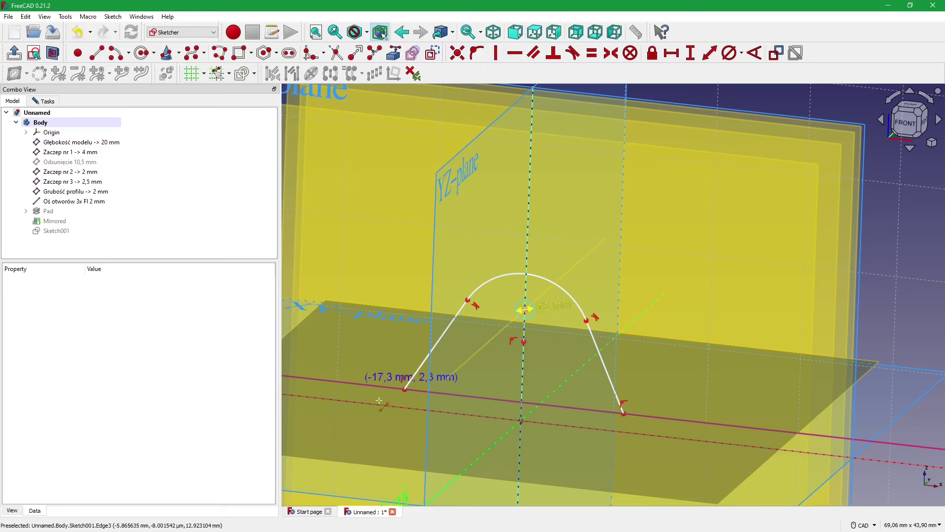
click(405, 389)
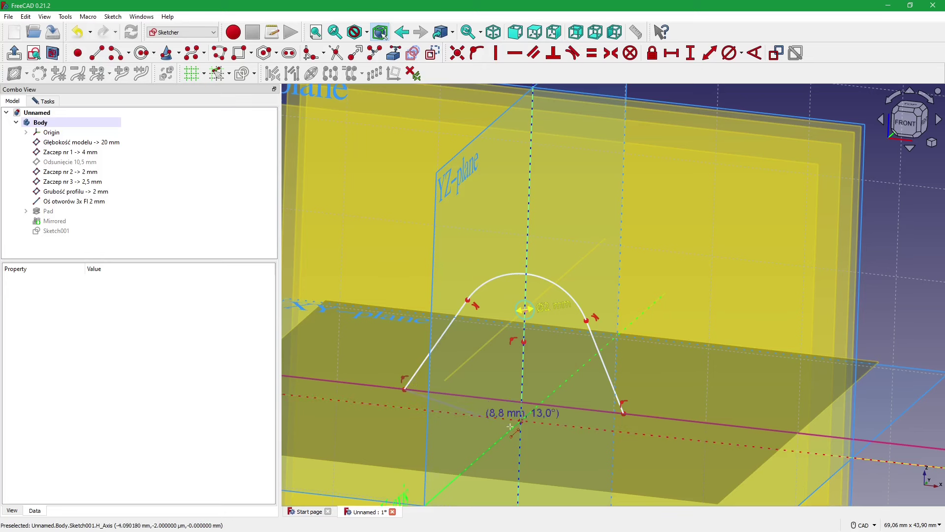
click(624, 414)
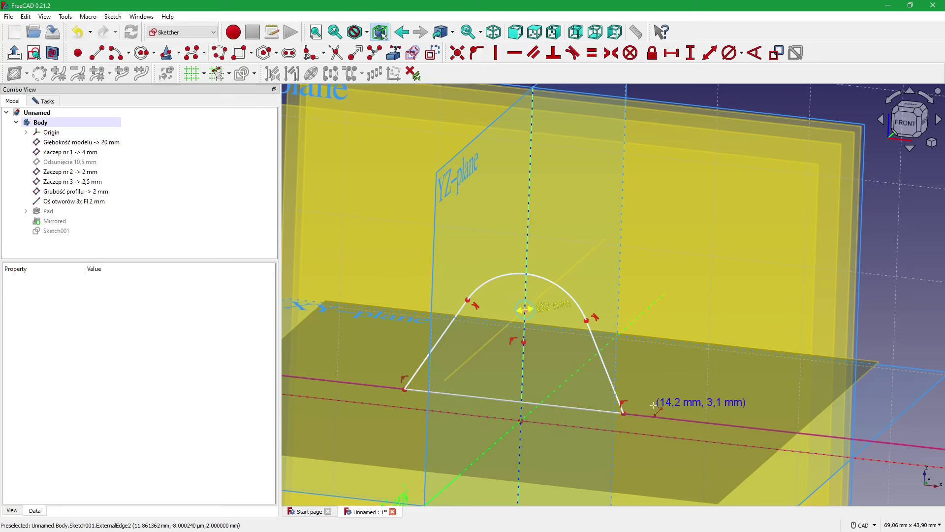
right_click(651, 415)
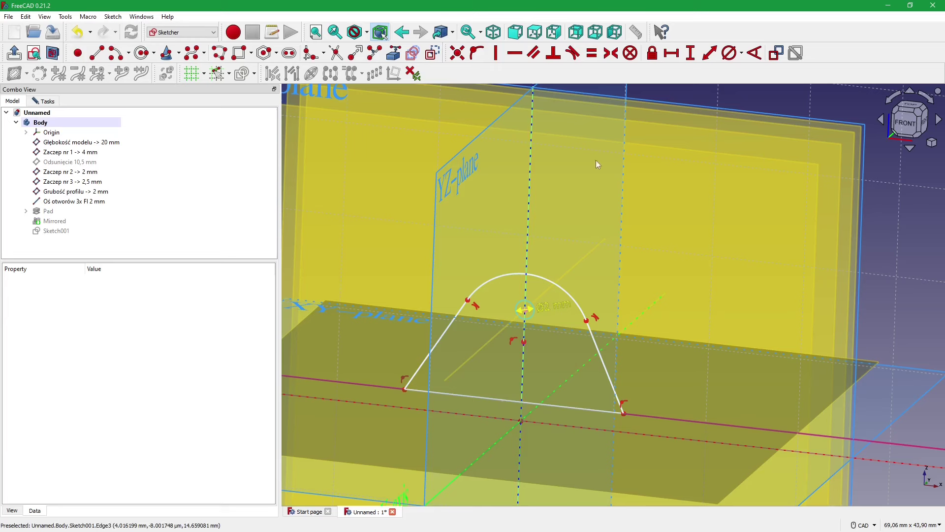
- Make both slanted legs equal length, then reposition the arc centre and bottom-right corner
click(594, 55)
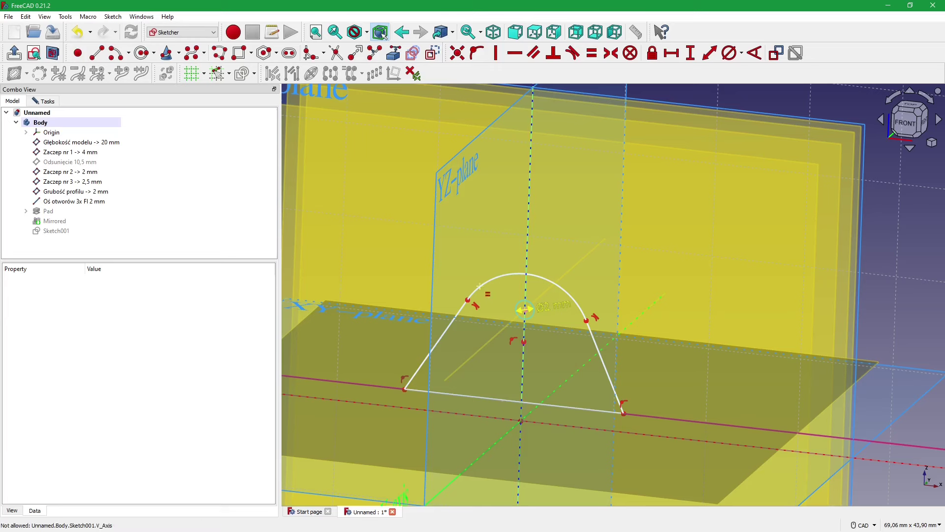
click(459, 308)
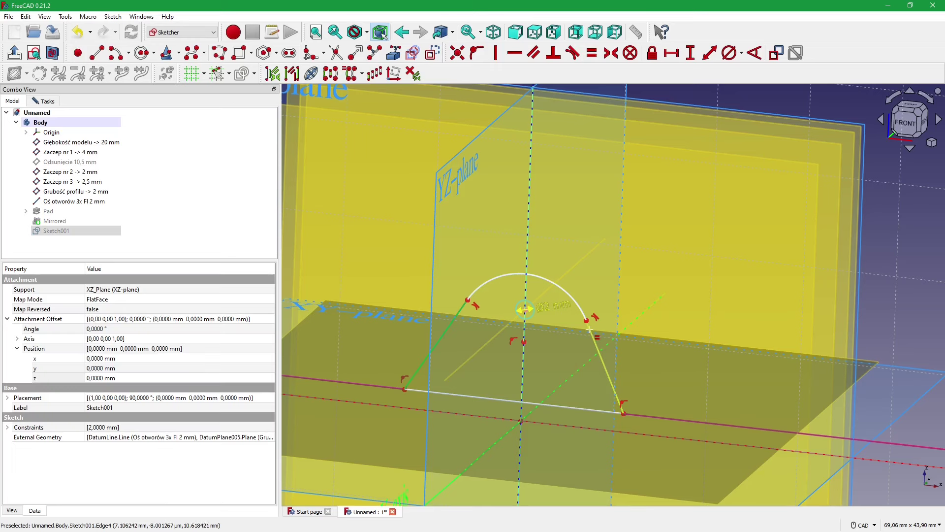
click(590, 329)
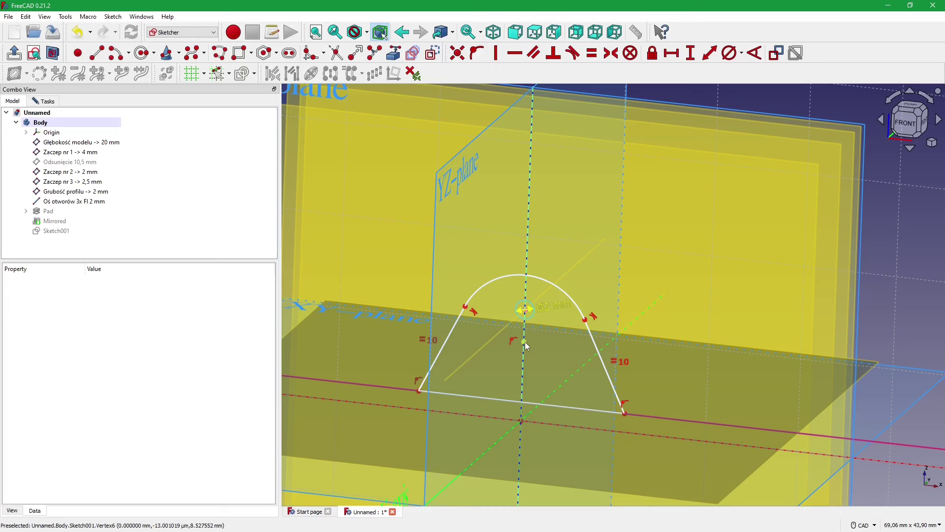
mouse_move(525, 342)
mouse_down()
mouse_move(523, 305)
mouse_move(525, 315)
mouse_up()
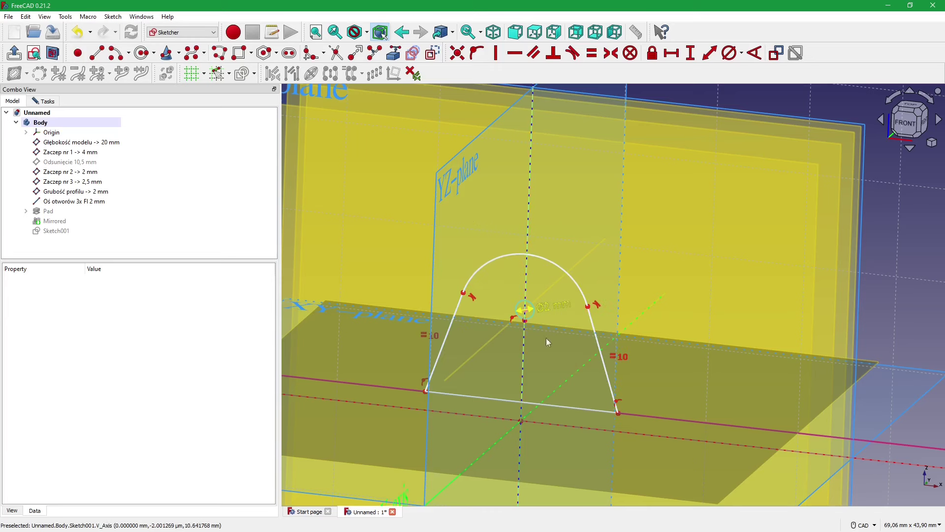
drag(609, 412, 621, 414)
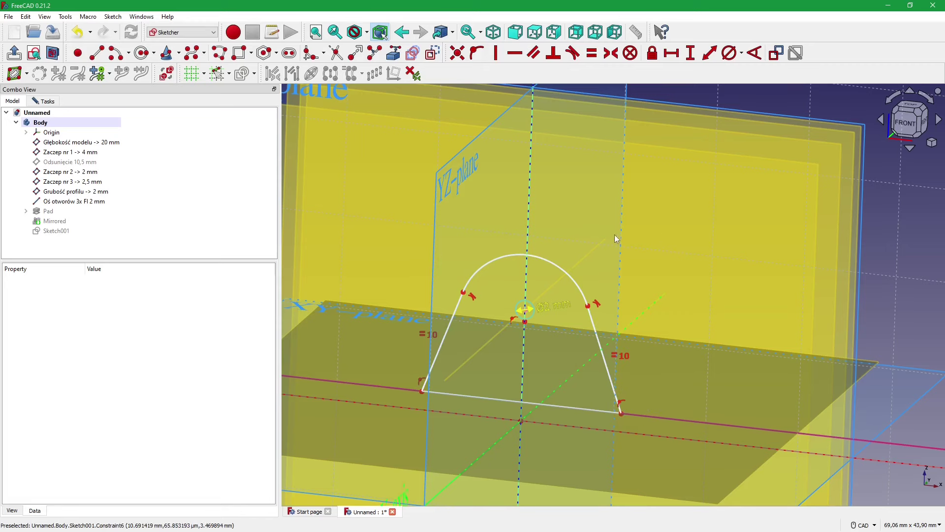
key(alt+Tab)
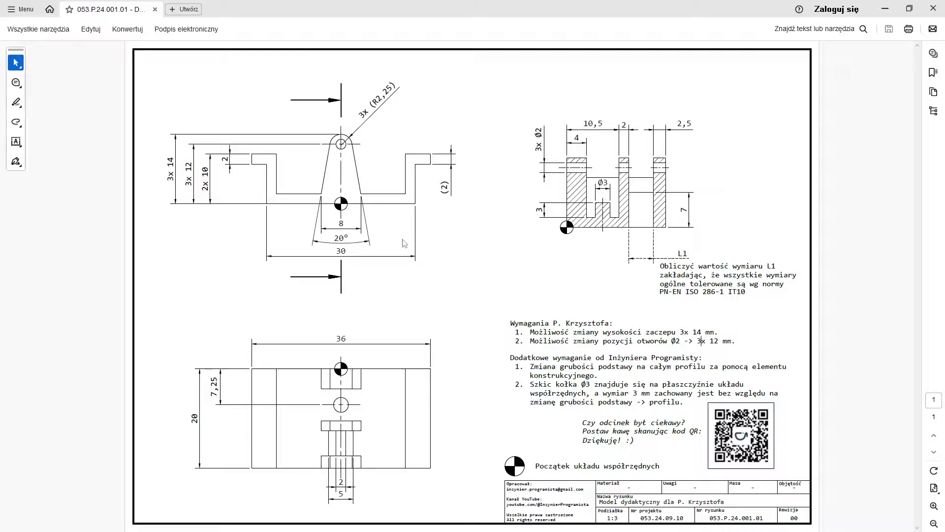
- Constrain the arch profile's bottom edge to 8 mm and place that dimension below the sketch
key(alt+Tab)
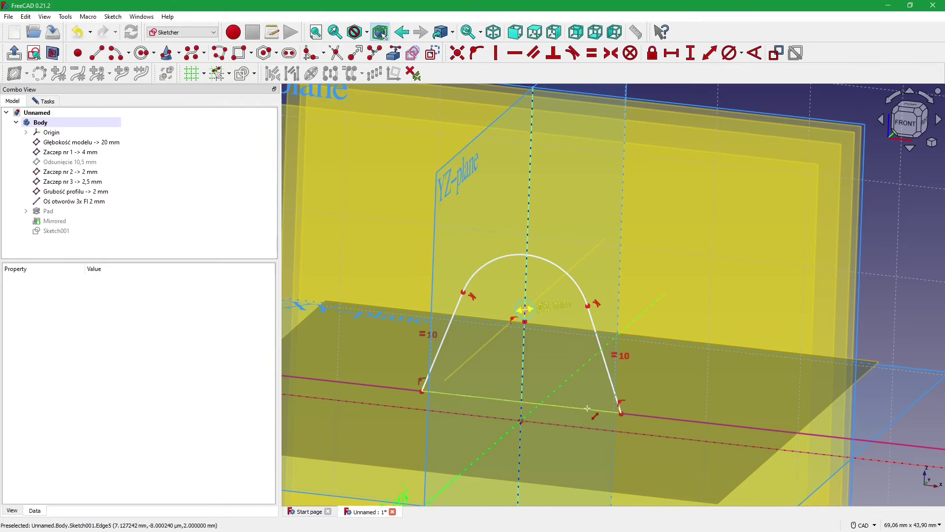
click(591, 409)
text(8mm)
key(Return)
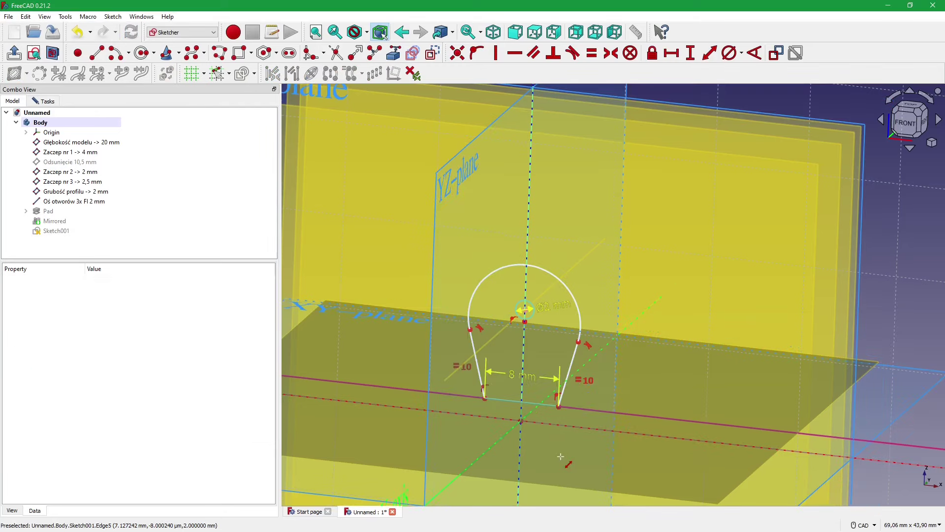
mouse_move(469, 328)
mouse_down()
mouse_move(501, 338)
mouse_move(525, 321)
mouse_up()
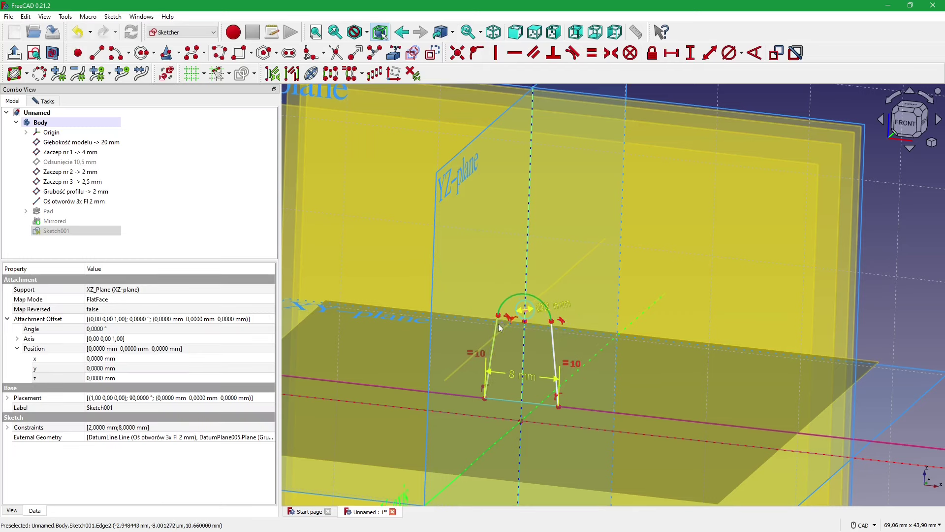
drag(512, 377, 516, 434)
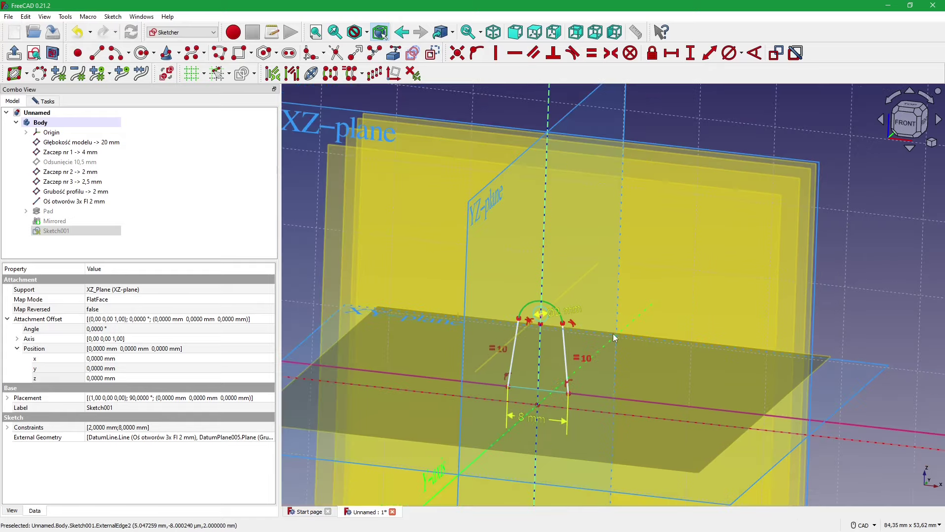
key(alt+Tab)
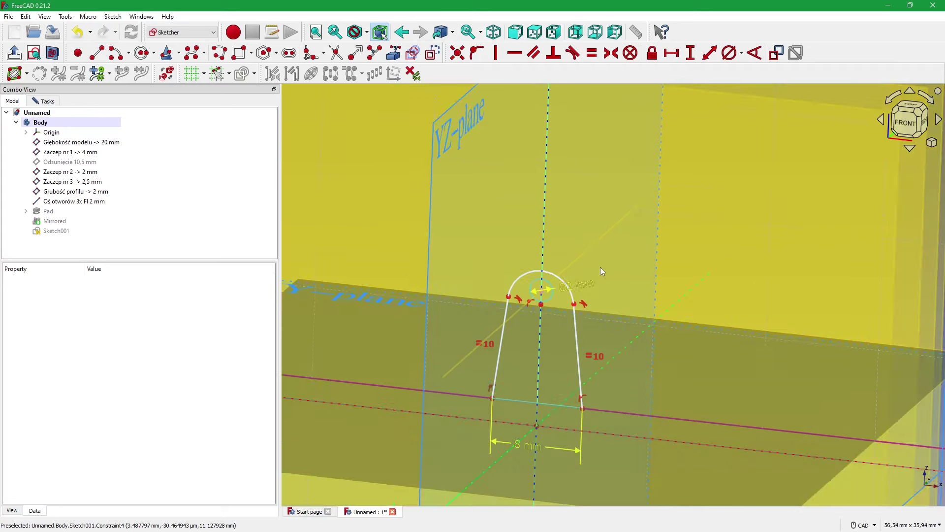
- Drag the arc's ends to narrow the lug top, and nudge the 8 mm label up
drag(575, 304, 578, 308)
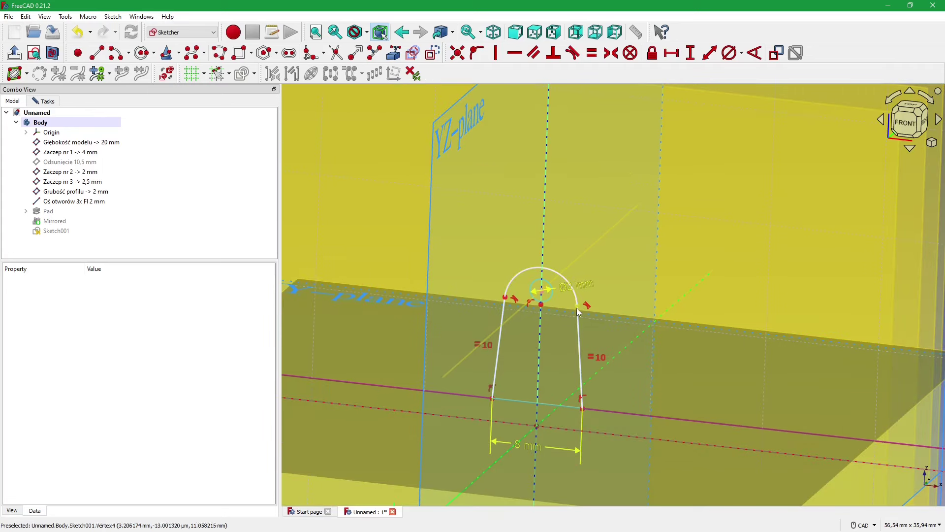
drag(578, 305, 569, 301)
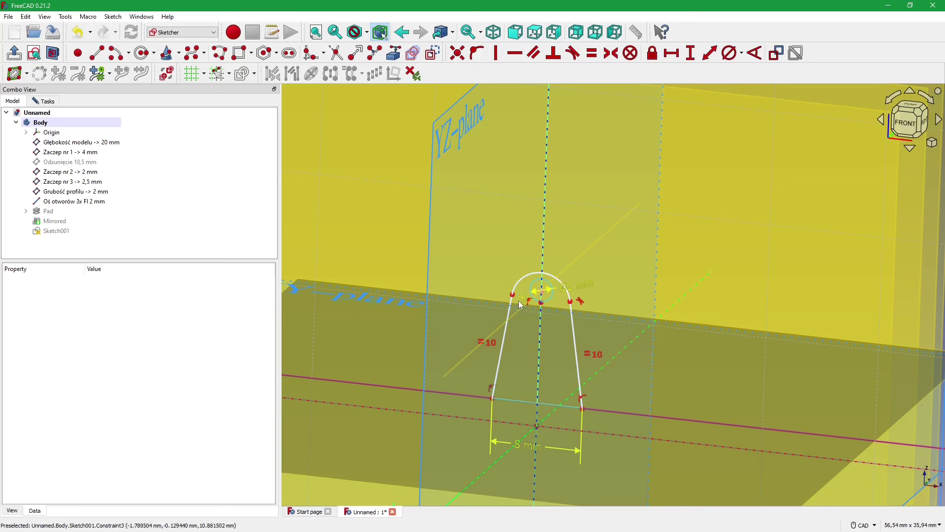
scroll(519, 315, up, 2)
scroll(482, 324, down, 1)
drag(518, 471, 519, 458)
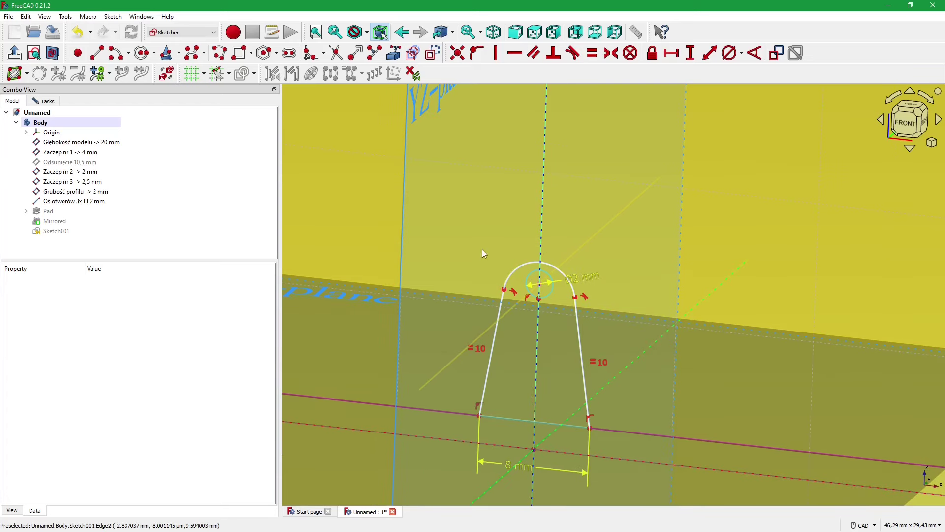
scroll(466, 225, down, 1)
scroll(509, 189, up, 1)
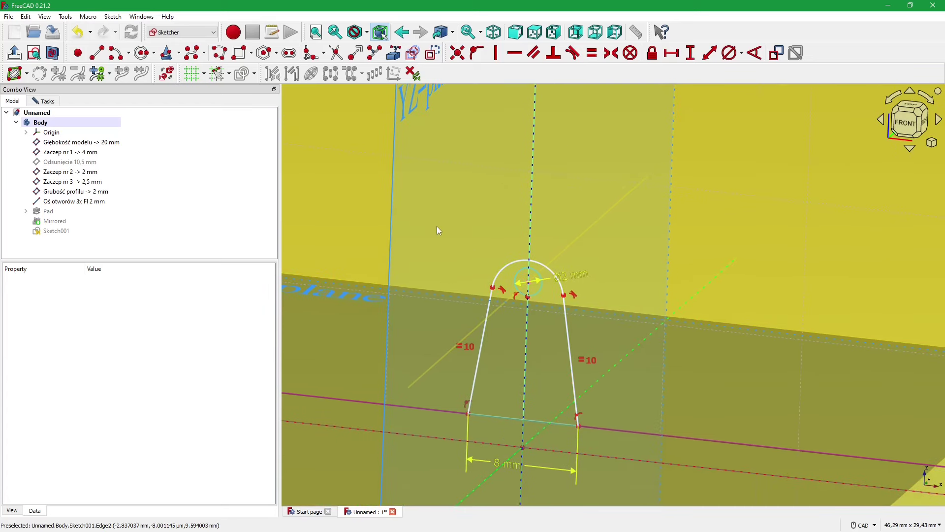
- Add a point at the arc top, fixed on the vertical axis, and test-drag it
click(477, 53)
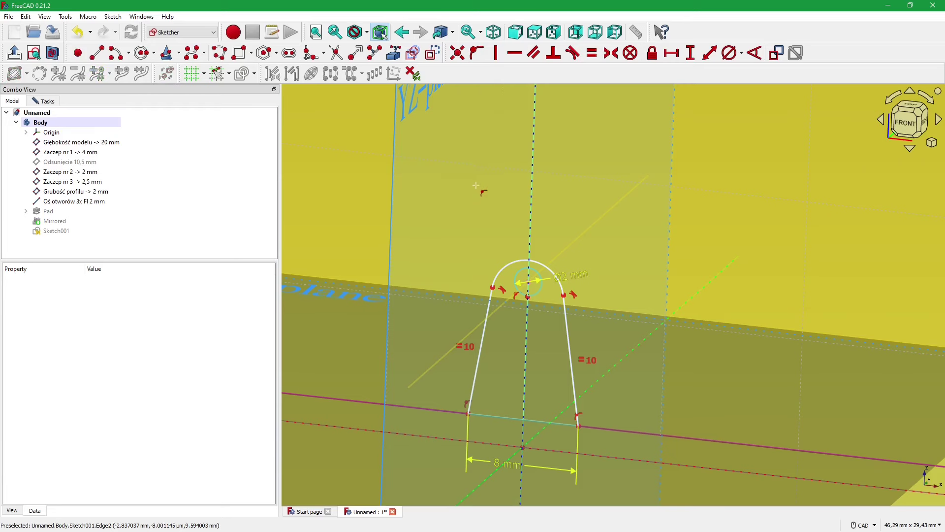
scroll(487, 256, up, 2)
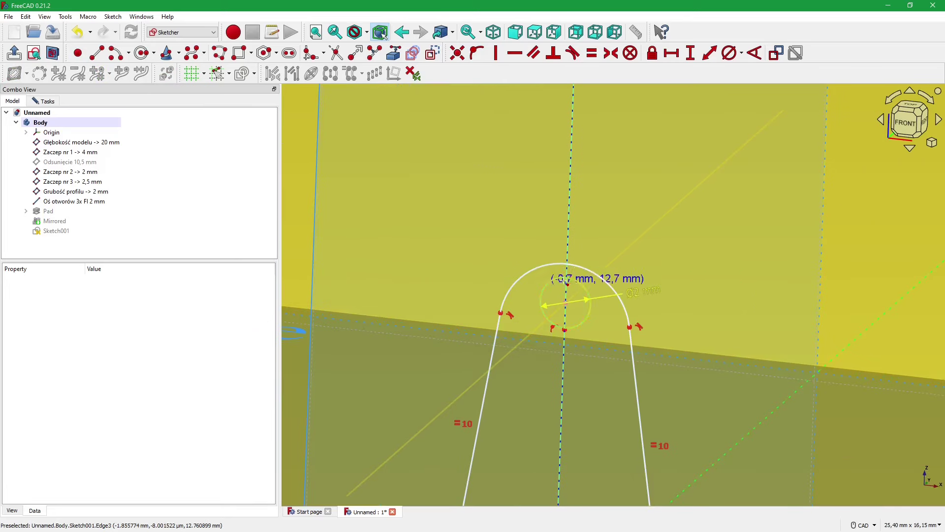
click(547, 244)
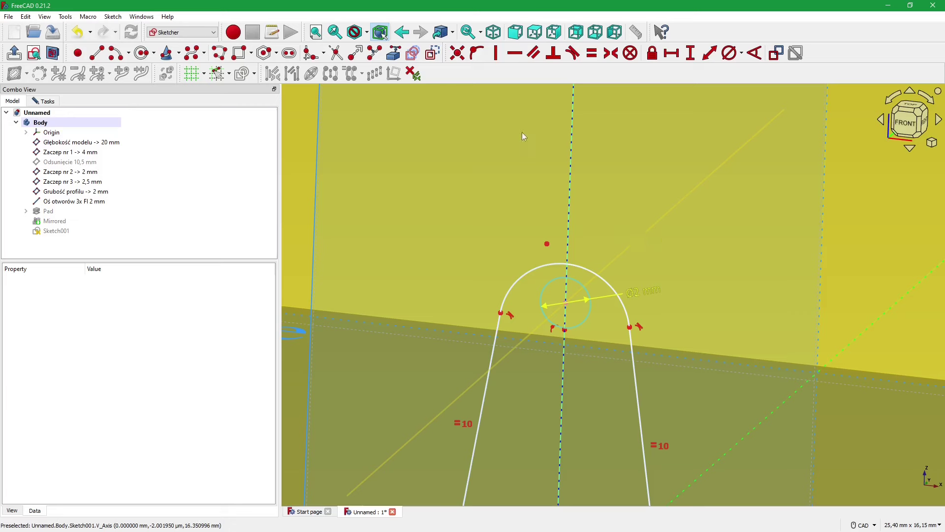
click(476, 52)
click(547, 244)
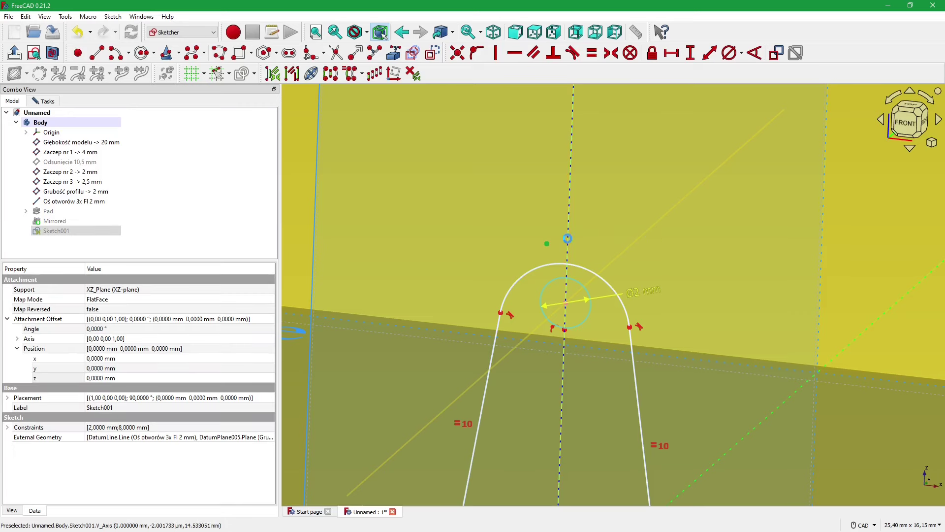
click(567, 239)
click(567, 245)
click(575, 261)
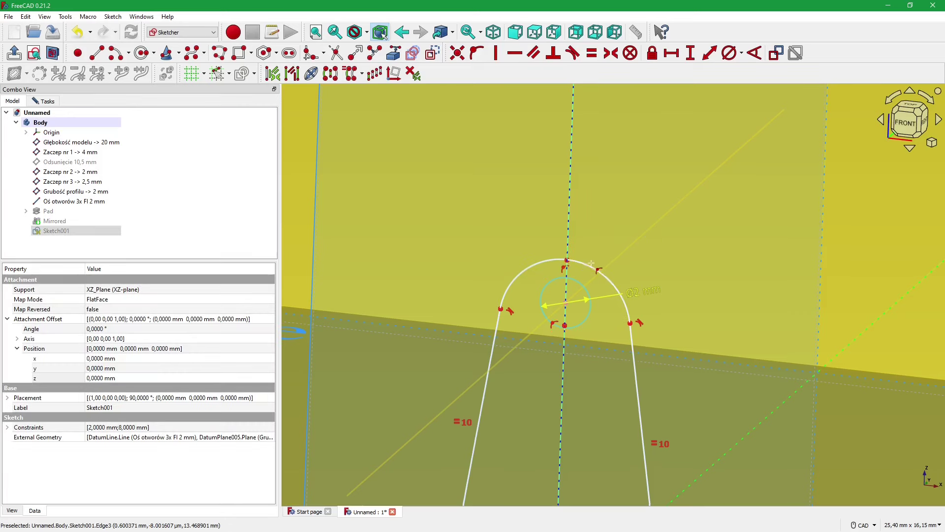
drag(575, 261, 572, 255)
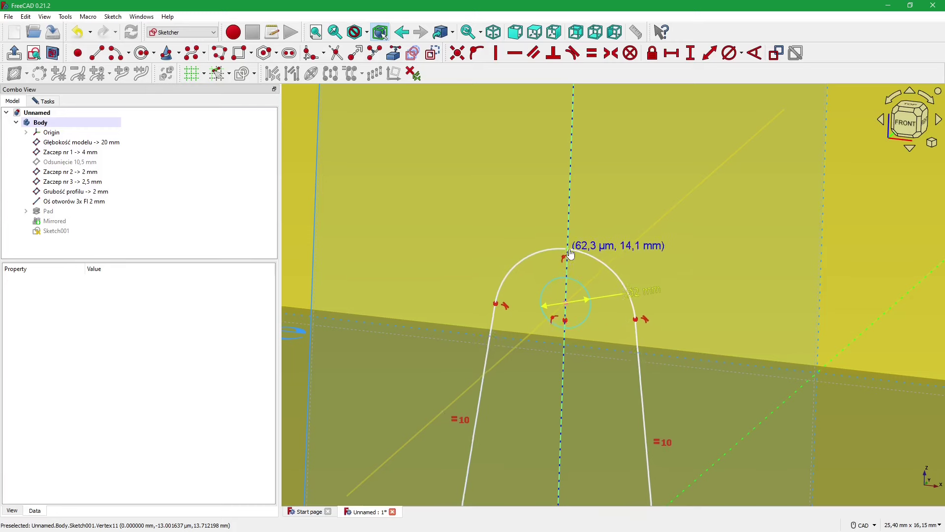
drag(571, 255, 569, 262)
scroll(527, 211, down, 4)
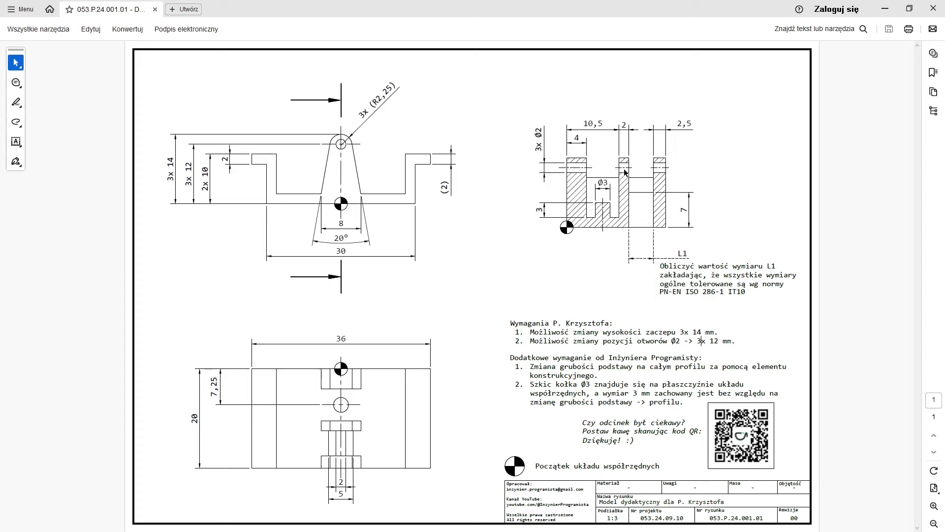
- Select the arc-top vertex, then compare the lug dimensions with the PDF drawing
key(alt+Tab)
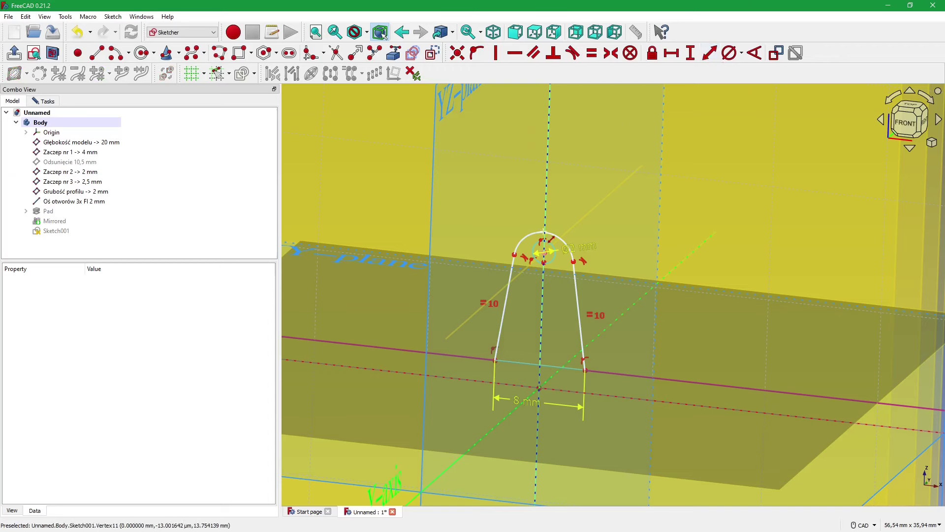
click(544, 232)
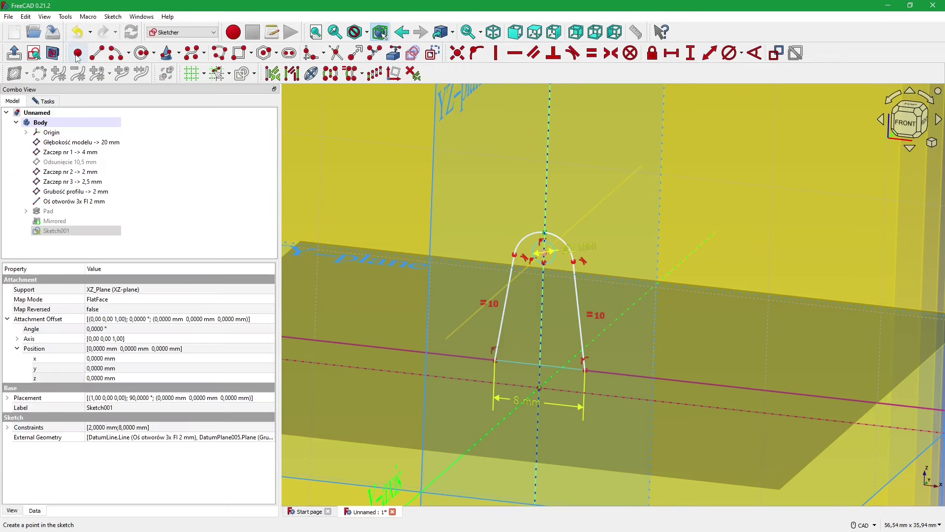
key(alt+Tab)
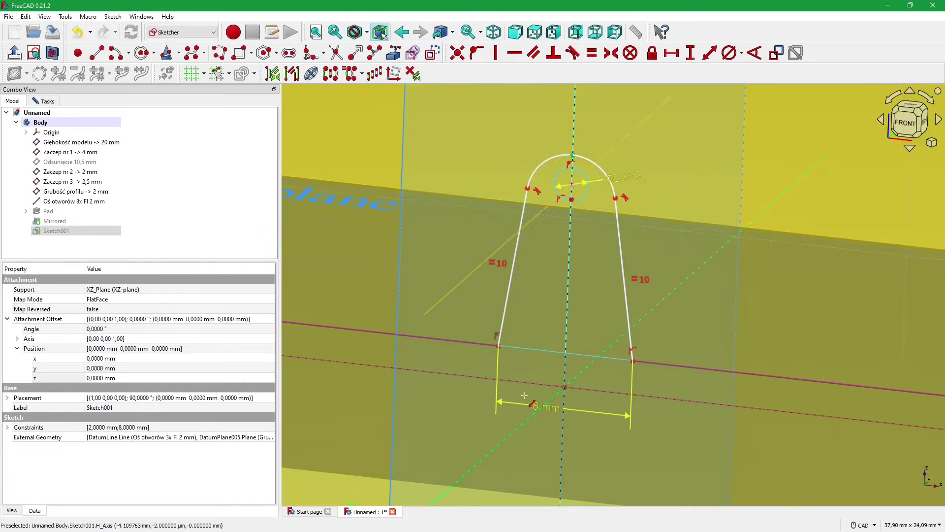
scroll(524, 396, down, 2)
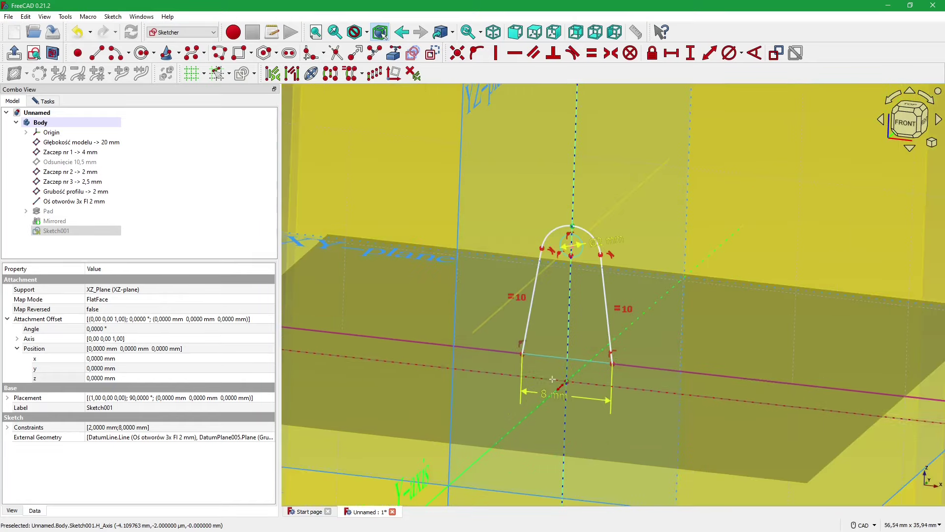
scroll(522, 389, down, 3)
scroll(518, 374, up, 2)
scroll(522, 389, up, 3)
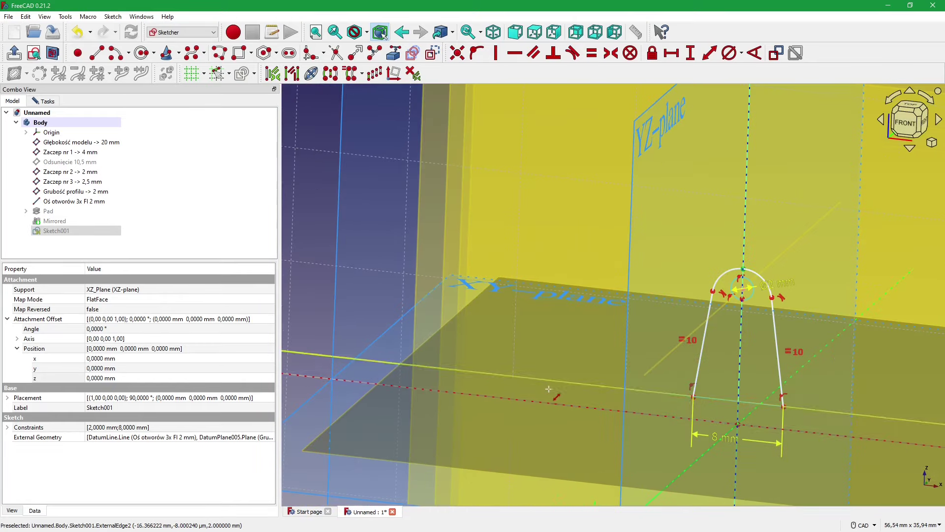
- Dimension the lug height up to the arc top at 14 mm
click(525, 398)
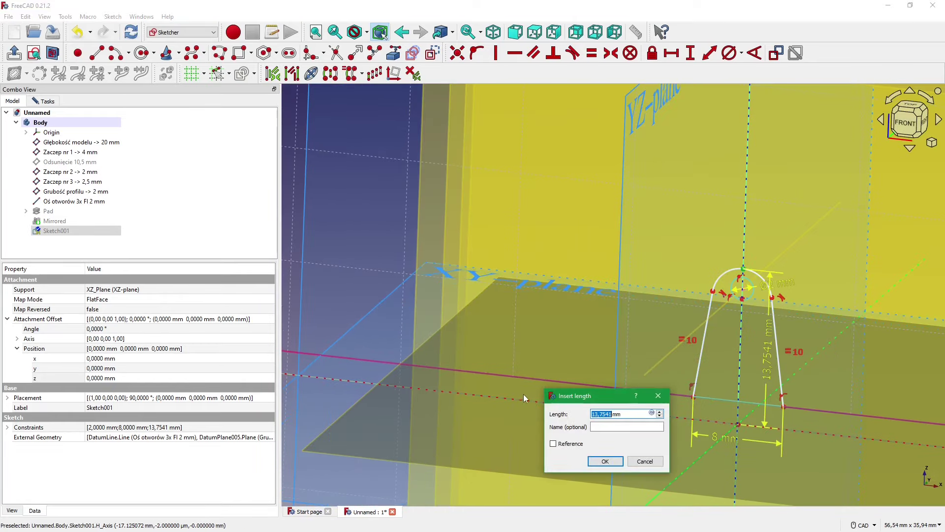
text(14)
click(606, 461)
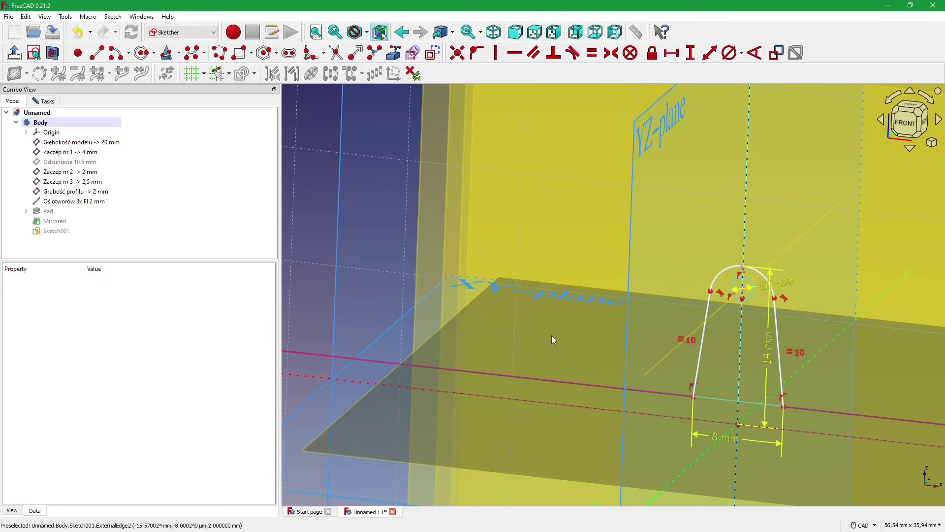
scroll(552, 335, down, 3)
scroll(653, 361, up, 3)
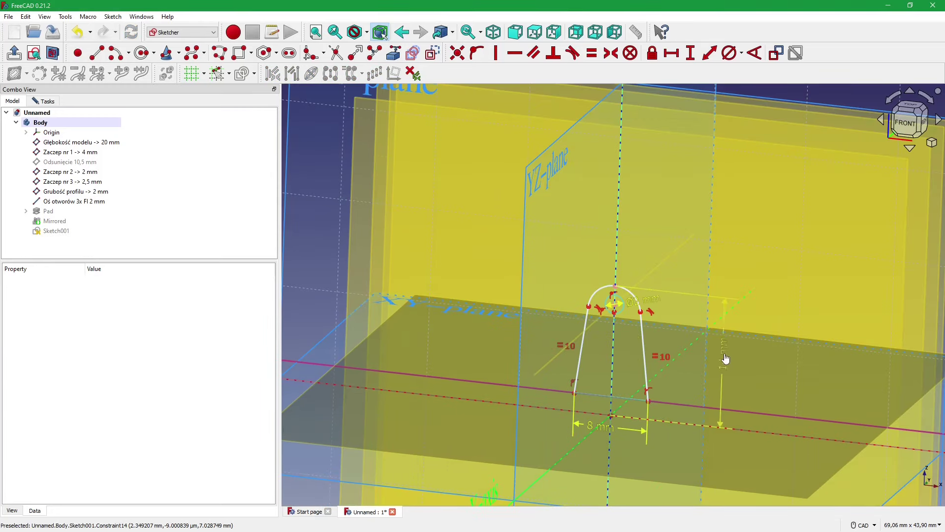
key(1)
scroll(720, 287, down, 3)
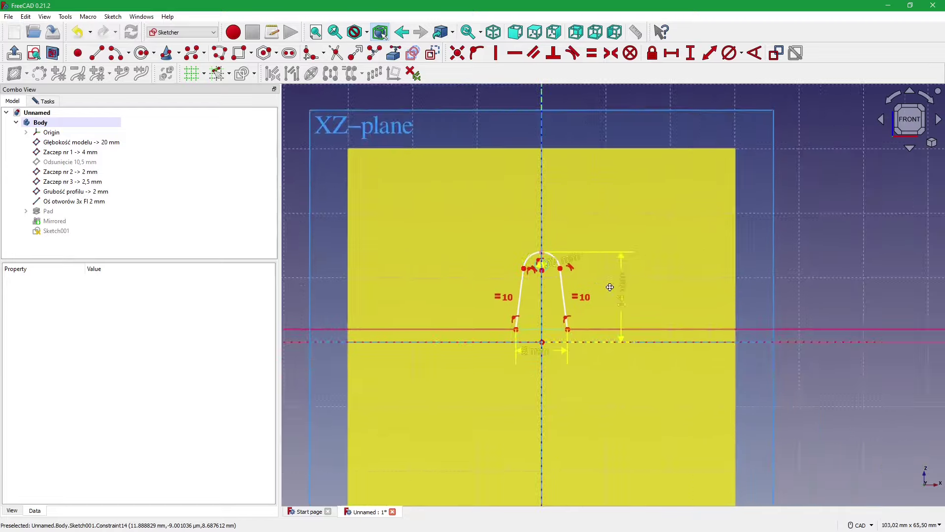
scroll(595, 292, up, 3)
- Constrain the angle between the lug's slanted sides to 20° and place the label below
key(alt+Tab)
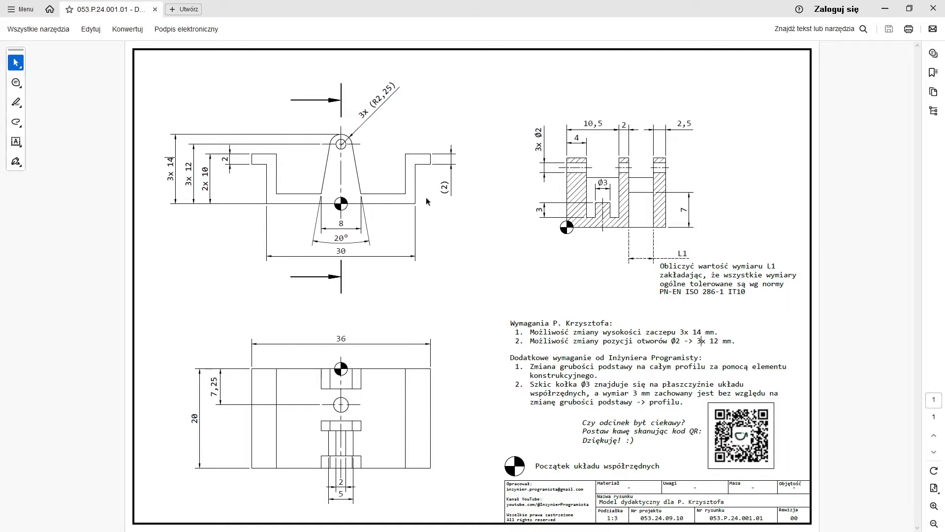
key(alt+Tab)
click(753, 53)
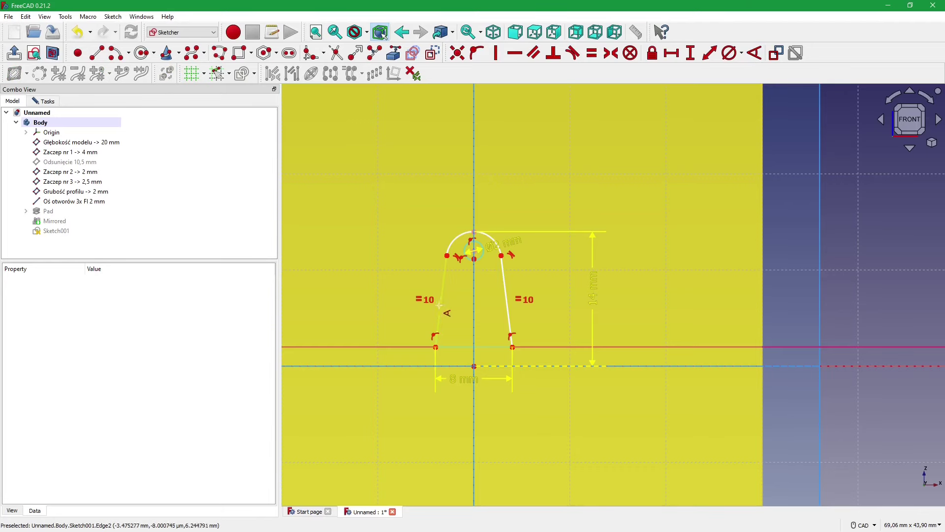
click(440, 305)
click(509, 311)
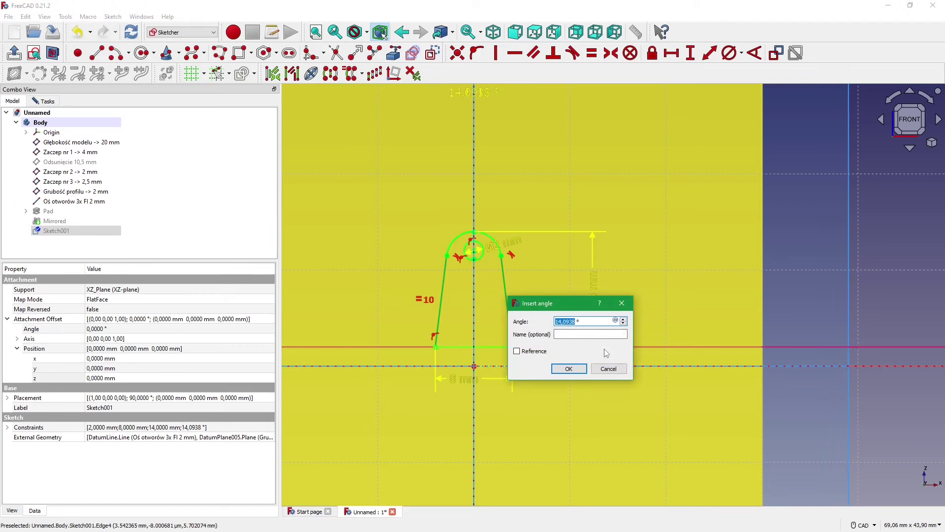
text(20)
key(Return)
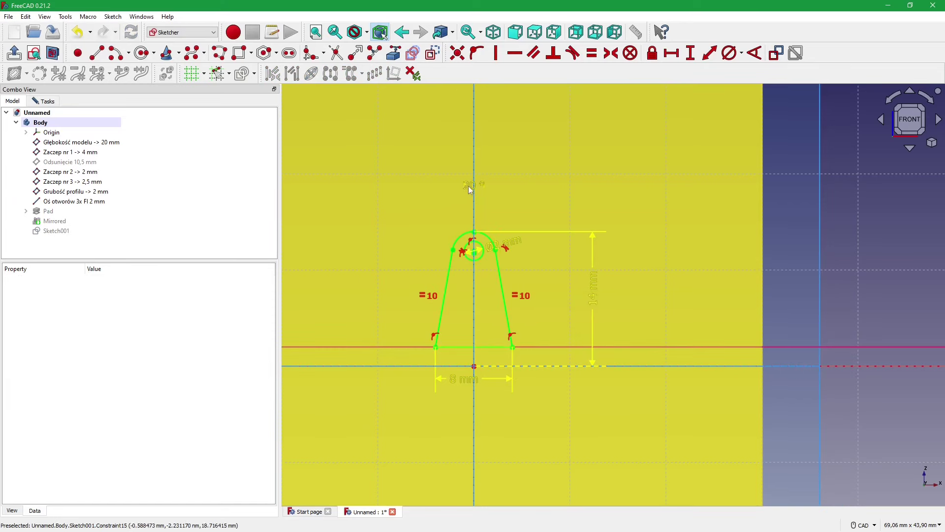
drag(468, 185, 470, 428)
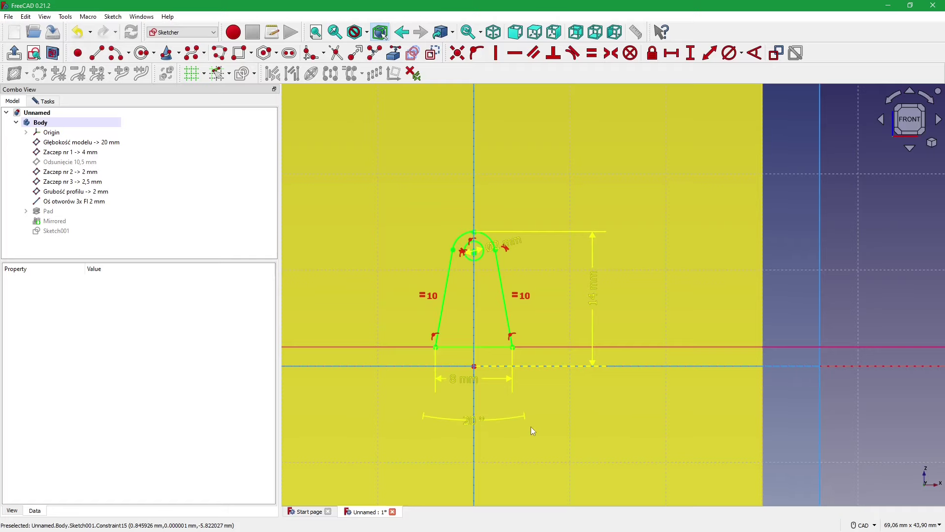
key(0)
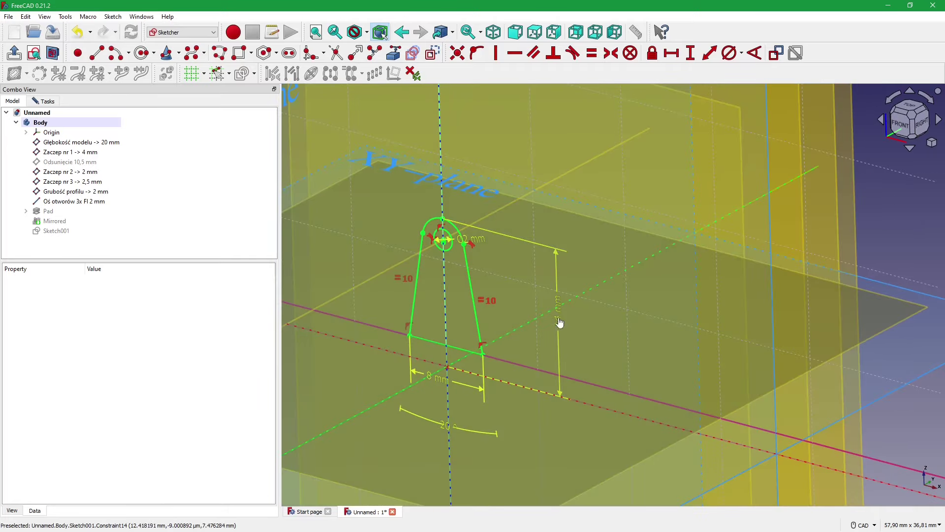
- Try a 15 mm lug height, then restore 14 mm, shifting the ⌀2 mm label right
double_click(560, 322)
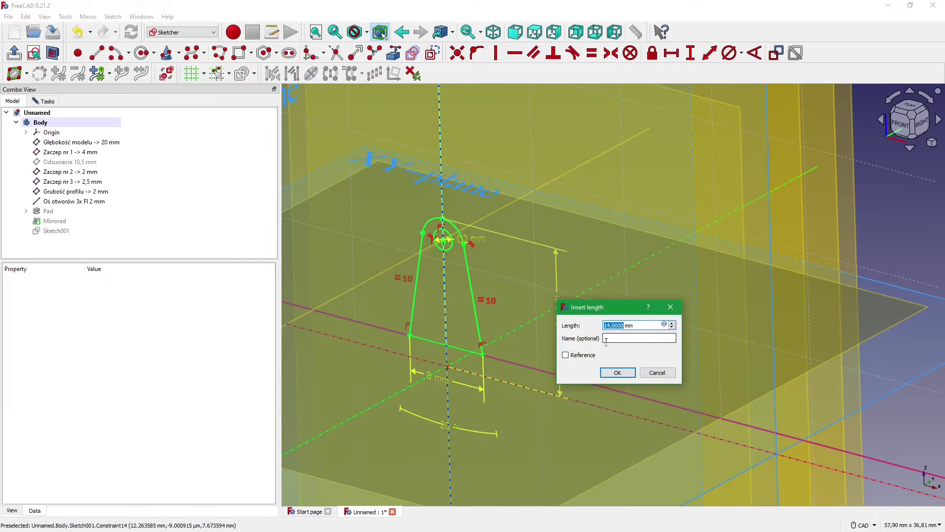
text(15)
key(Return)
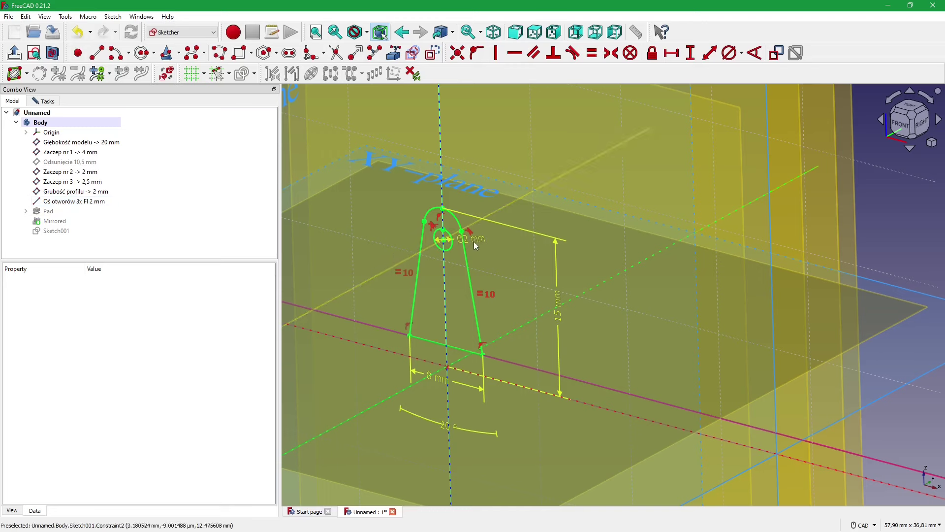
drag(474, 241, 496, 241)
double_click(558, 316)
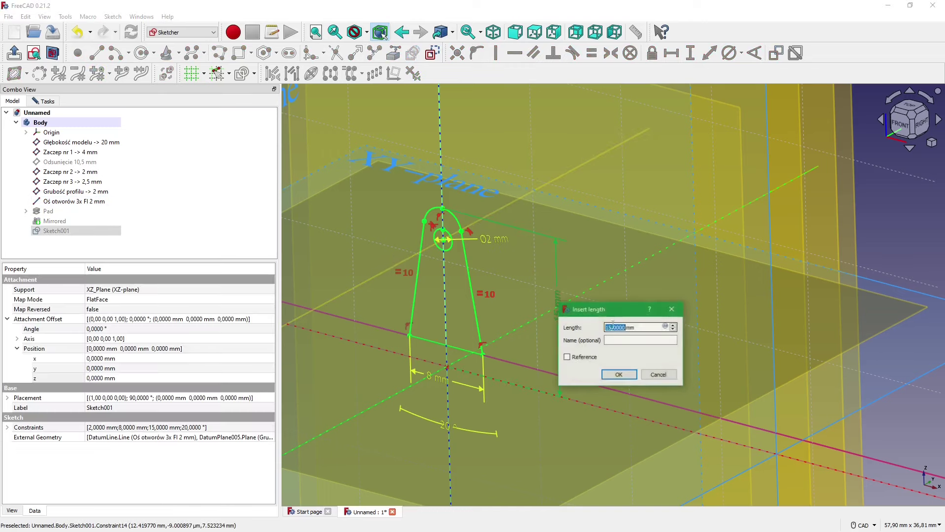
text(14)
key(Return)
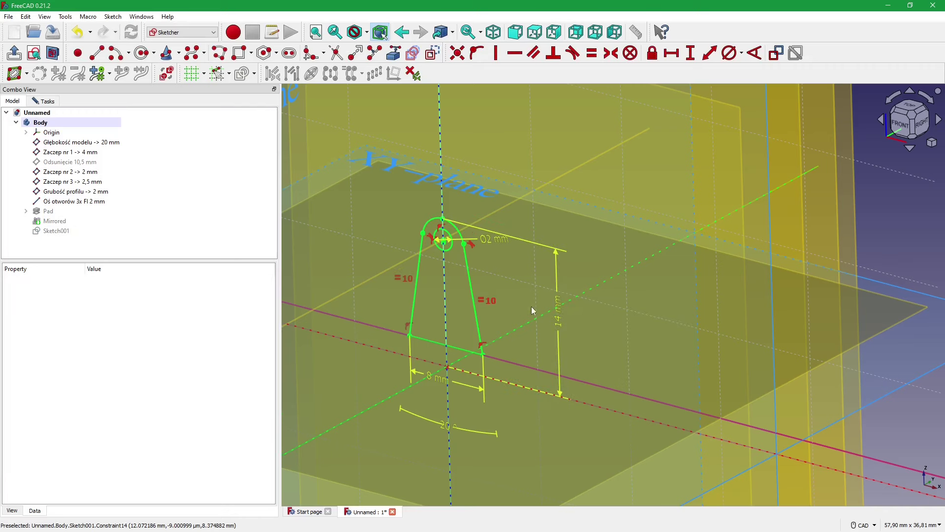
scroll(531, 306, down, 2)
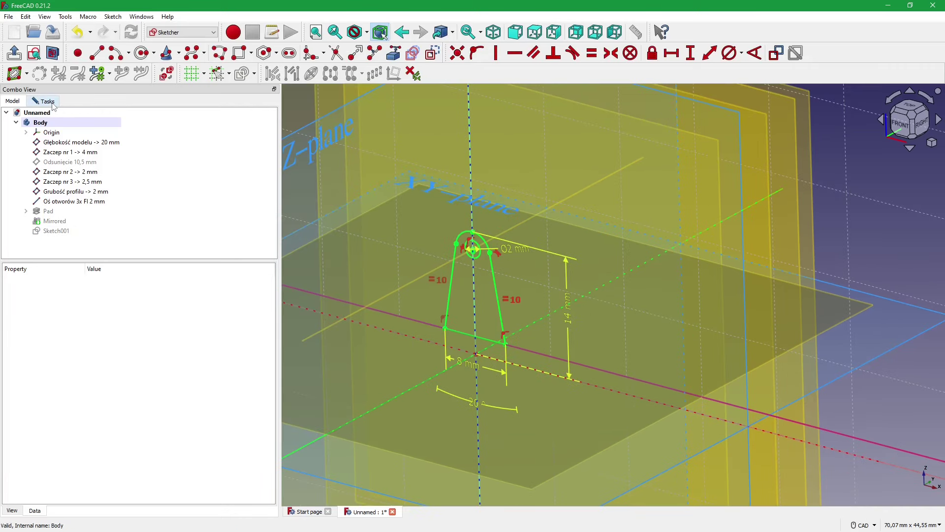
- Exit Sketcher, compare the model with the drawing, and inspect the Zaczep nr 1 -> 4 mm plane
click(51, 103)
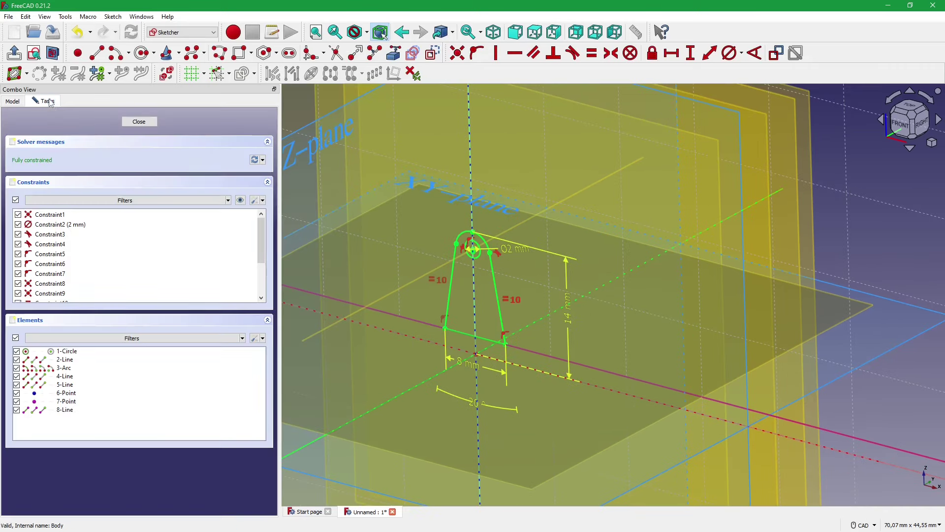
click(139, 122)
mouse_move(354, 220)
middle_down()
mouse_move(647, 258)
mouse_move(700, 245)
middle_up()
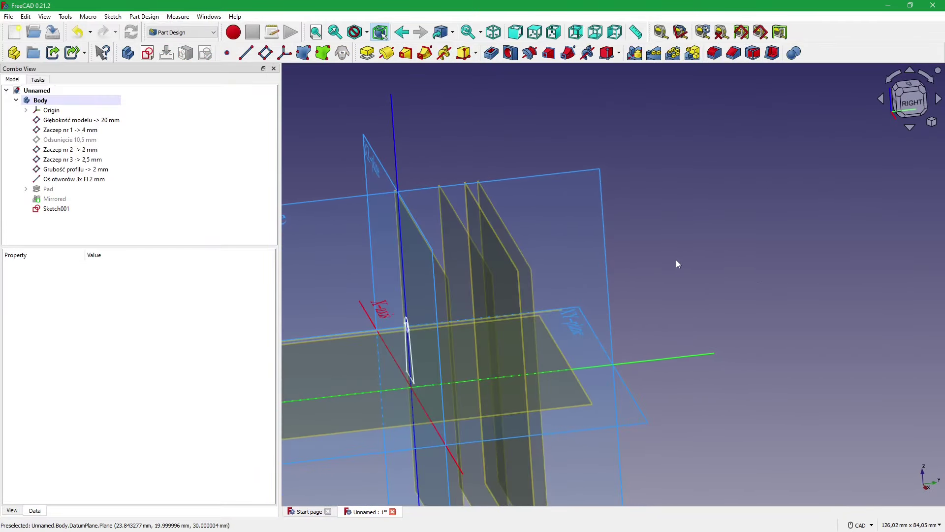
key(alt+Tab)
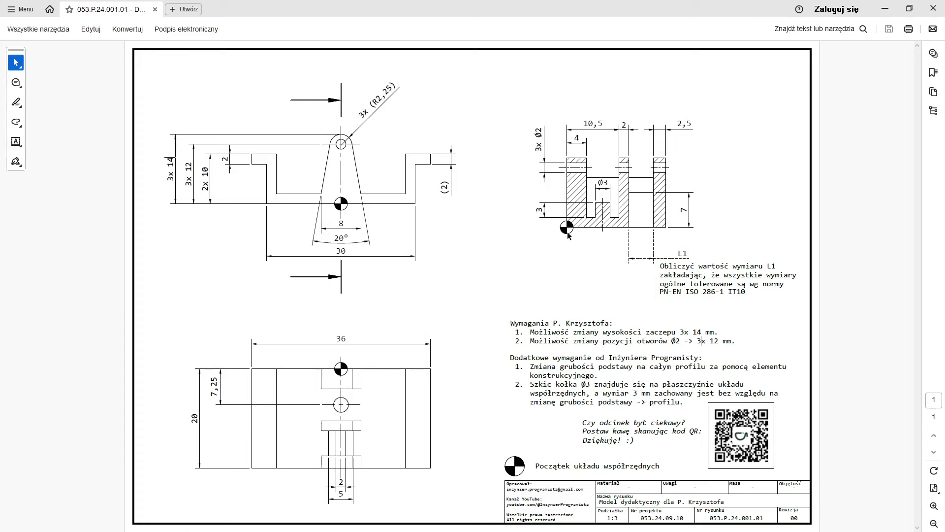
key(alt+Tab)
key(alt+Tab)
key(alt+Tab)
click(58, 131)
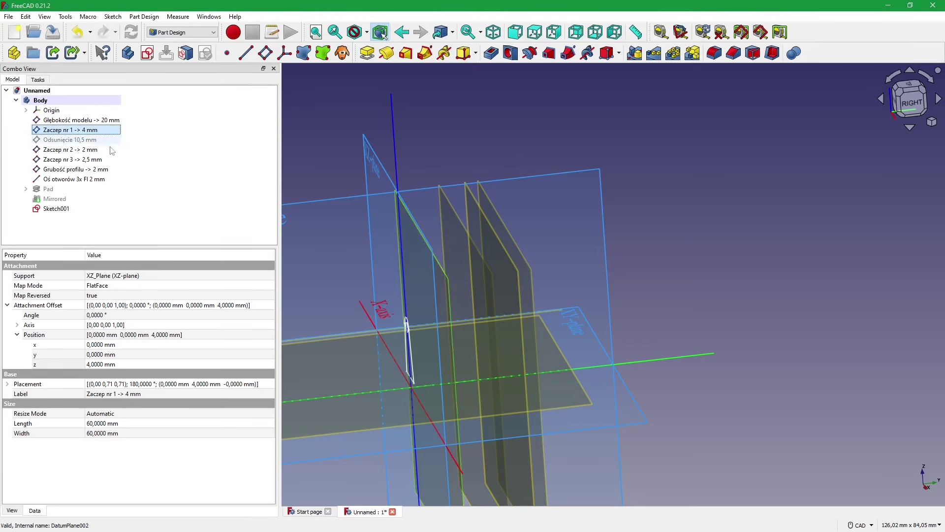
scroll(512, 195, down, 1)
mouse_move(512, 196)
middle_down()
mouse_move(504, 187)
mouse_move(618, 176)
mouse_move(515, 118)
middle_up()
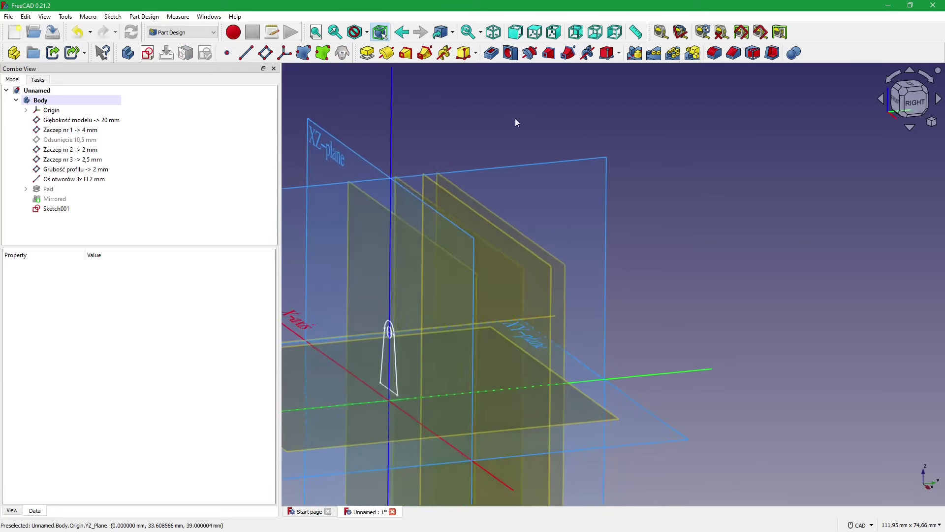
- Pad Sketch001 with type Up to face, limited at DatumPlane001
click(367, 53)
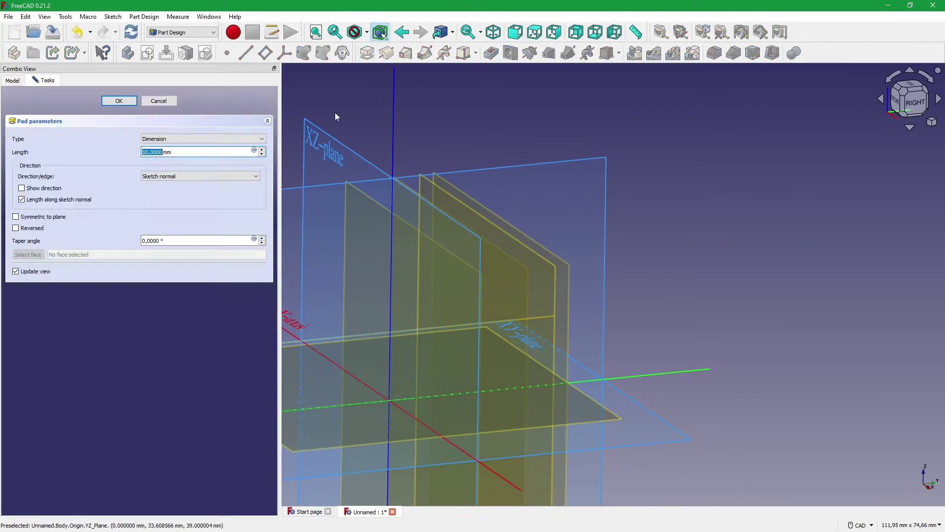
click(12, 81)
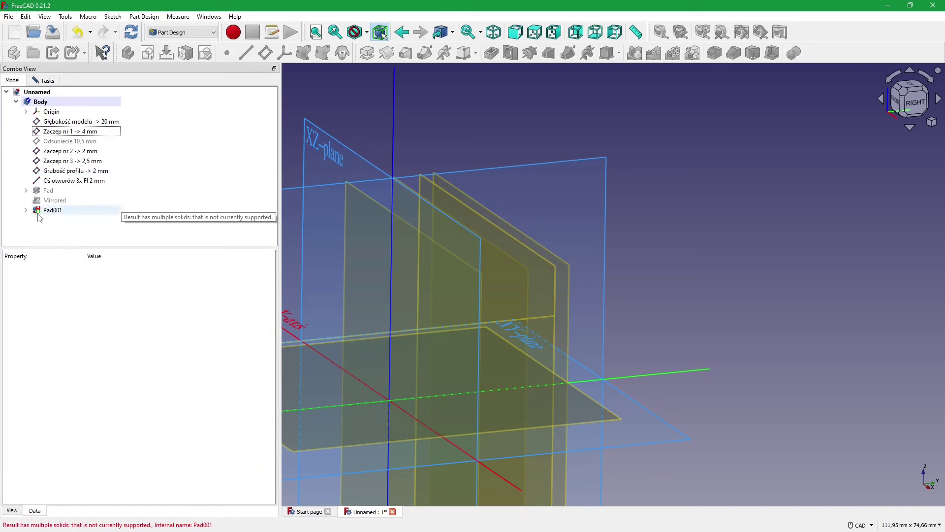
click(62, 220)
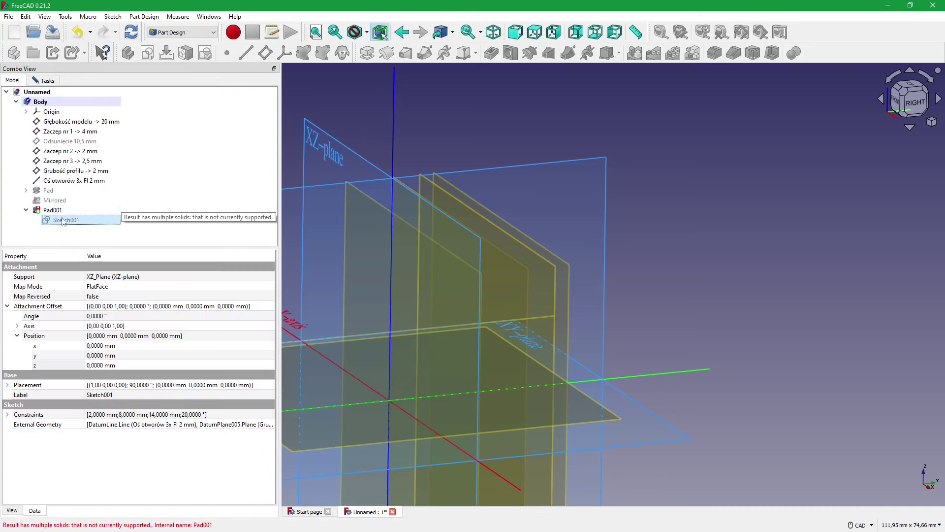
click(44, 80)
click(187, 140)
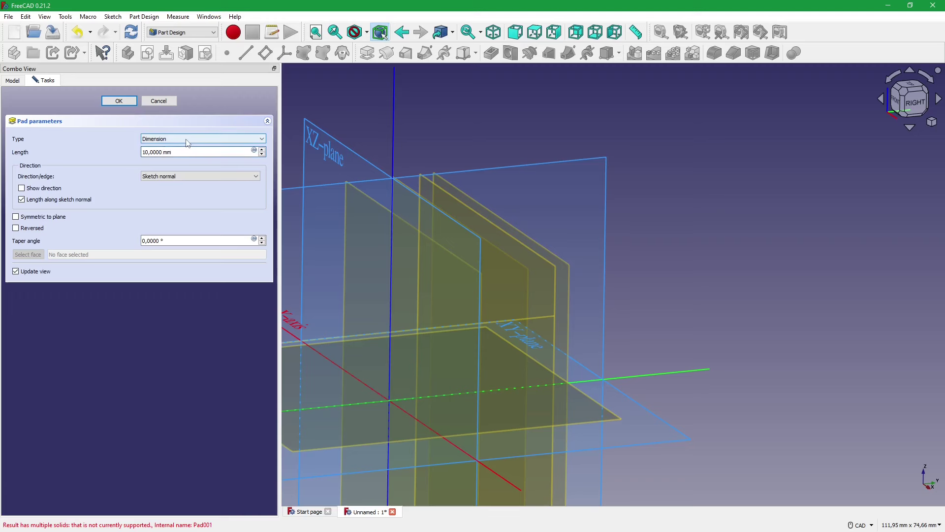
click(180, 165)
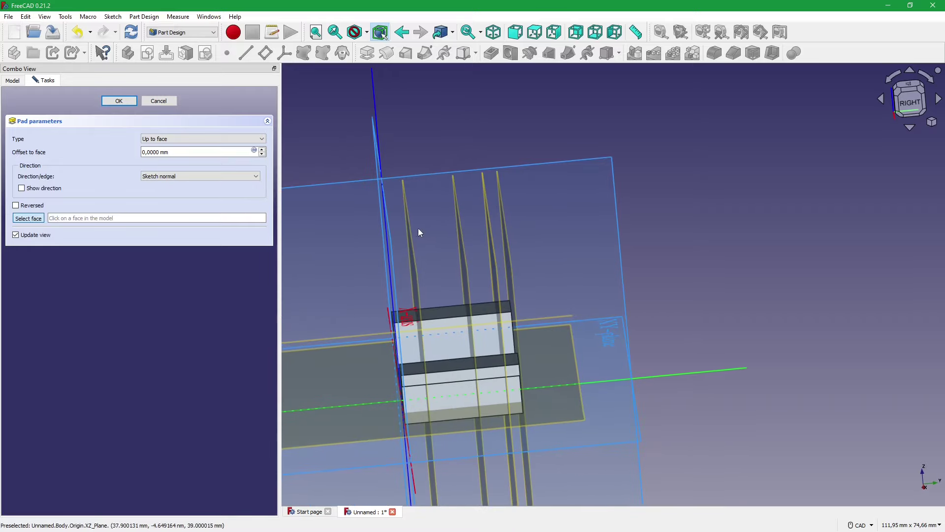
click(409, 227)
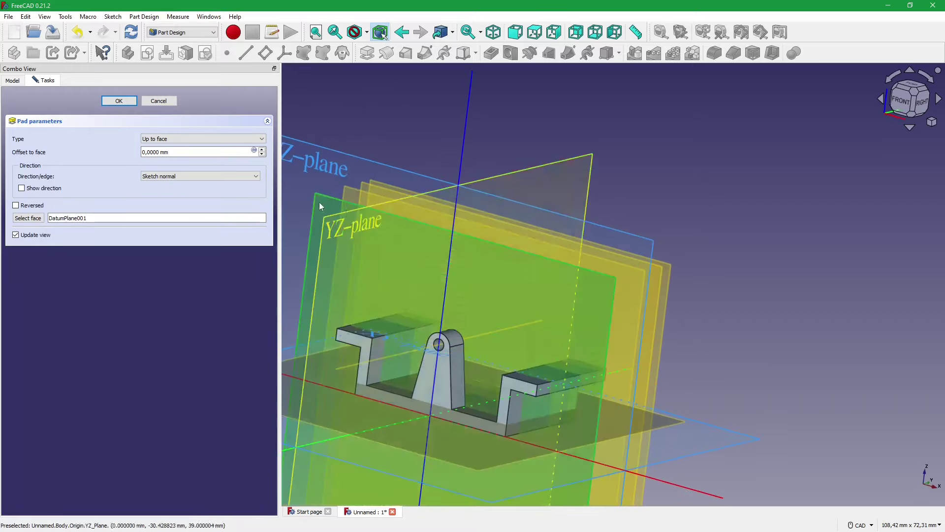
click(119, 101)
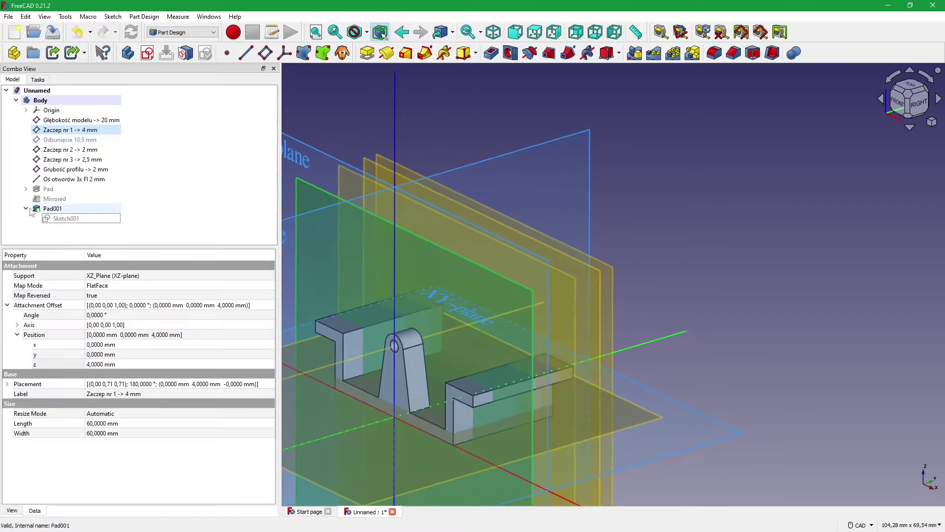
- Rename the base Pad feature to 'Wyciągnięcie profilu'
click(25, 208)
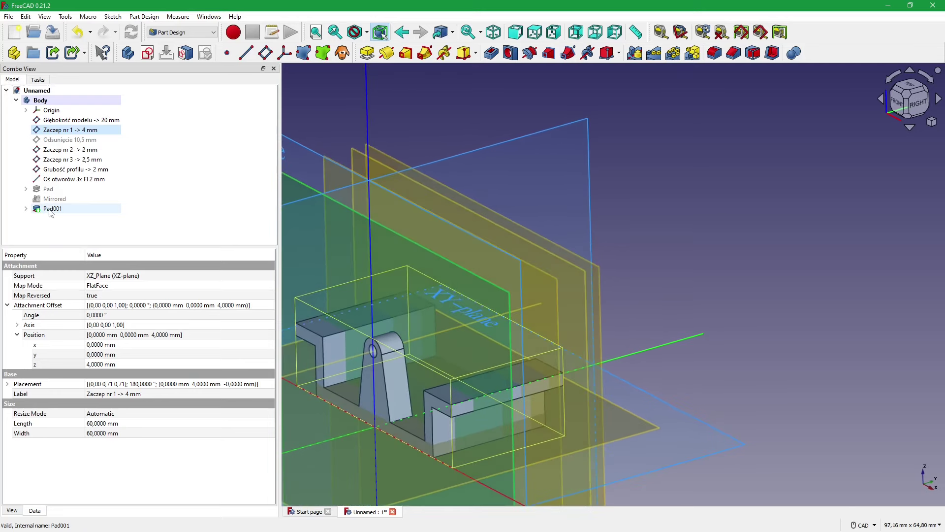
click(54, 189)
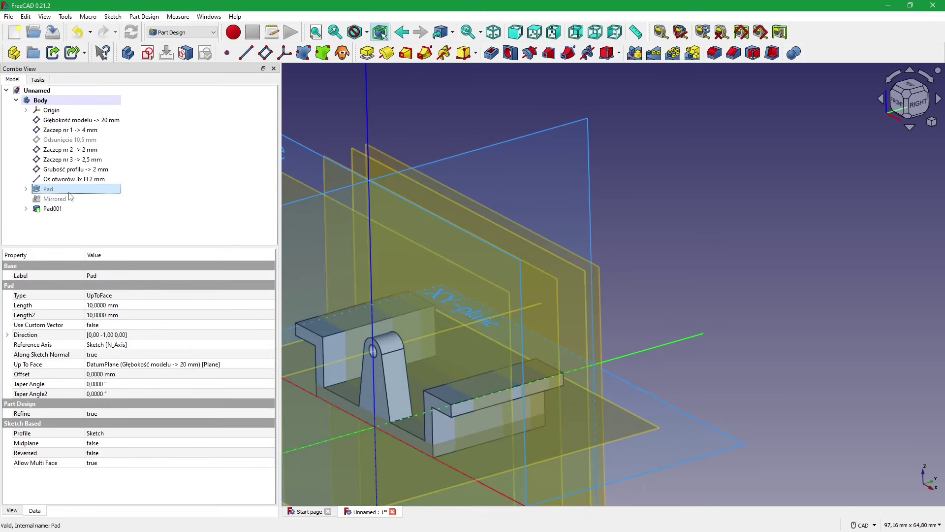
click(69, 192)
text(Wyciągnięcie profil)
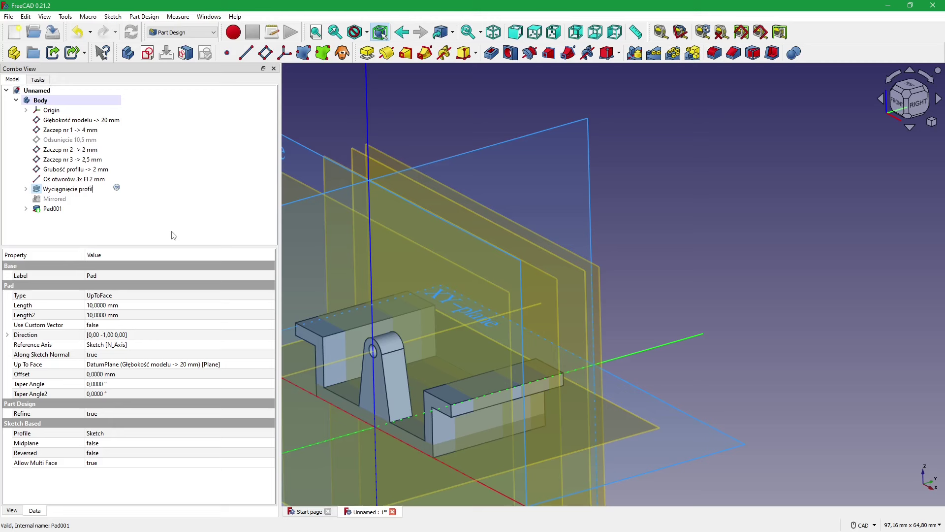
text(u)
key(Return)
- Leave Mirrored unchanged and rename Pad001 to 'Zaczep nr 1'
key(Down)
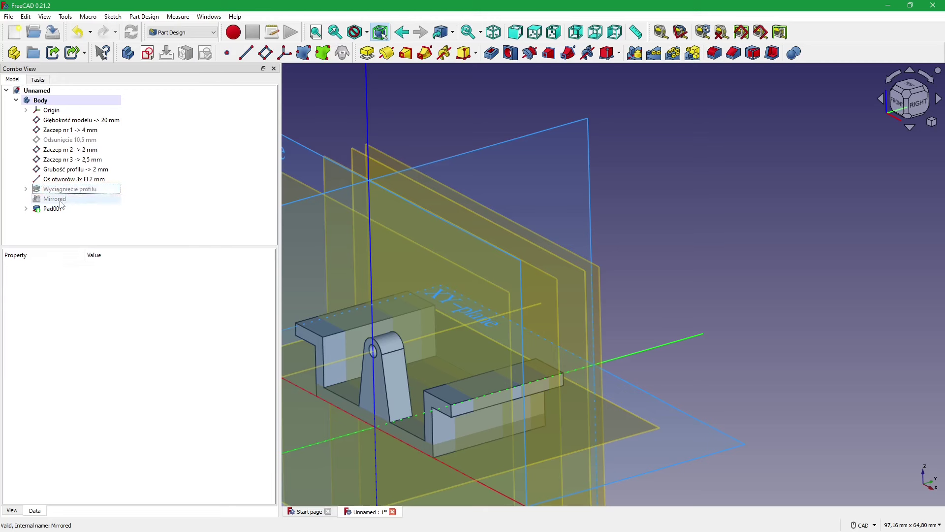
key(F2)
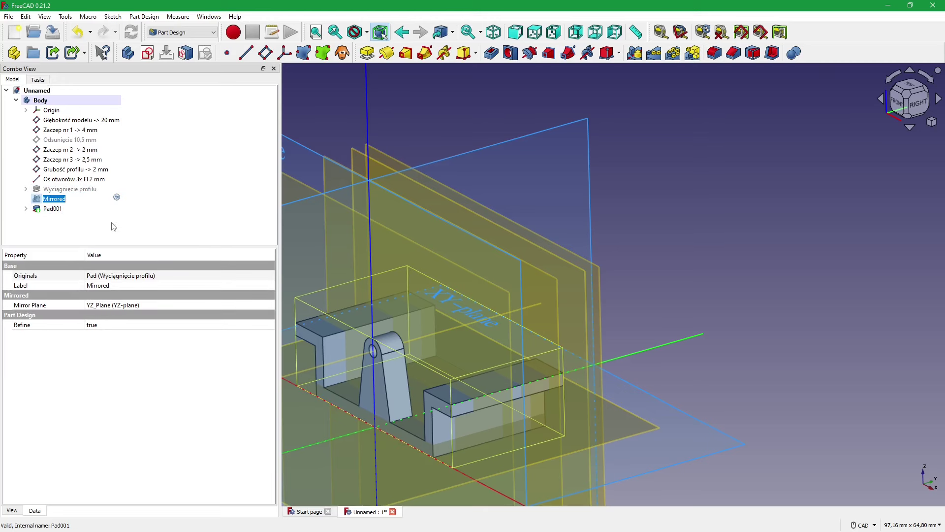
key(Return)
key(Down)
key(F2)
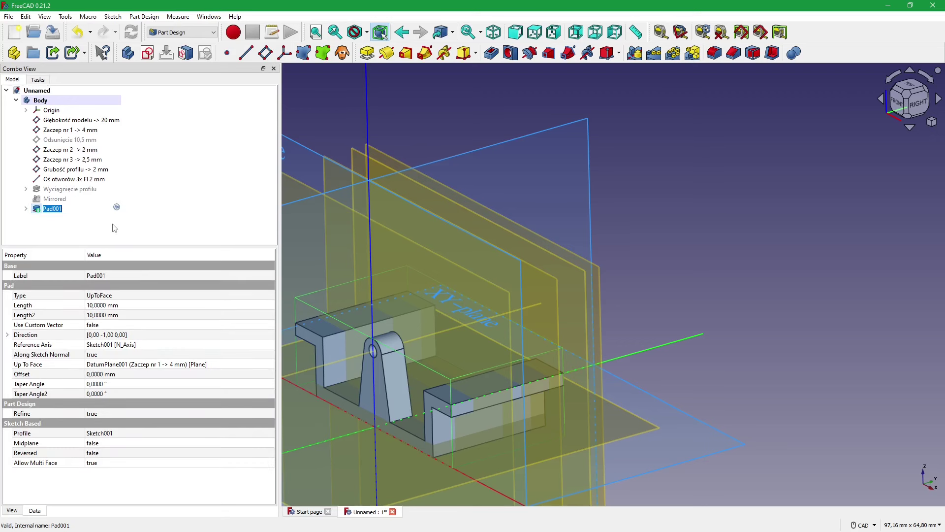
text(Zaczep nr 1)
key(Return)
click(155, 221)
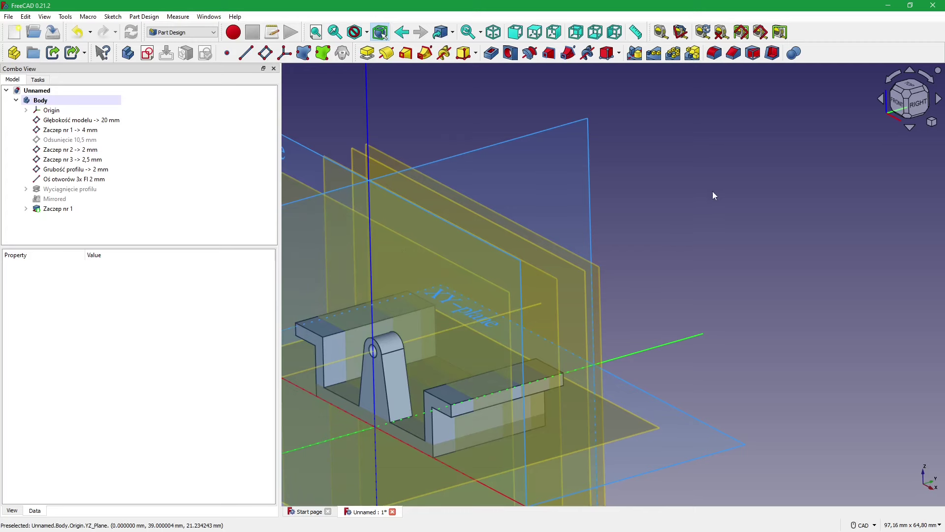
key(alt+Tab)
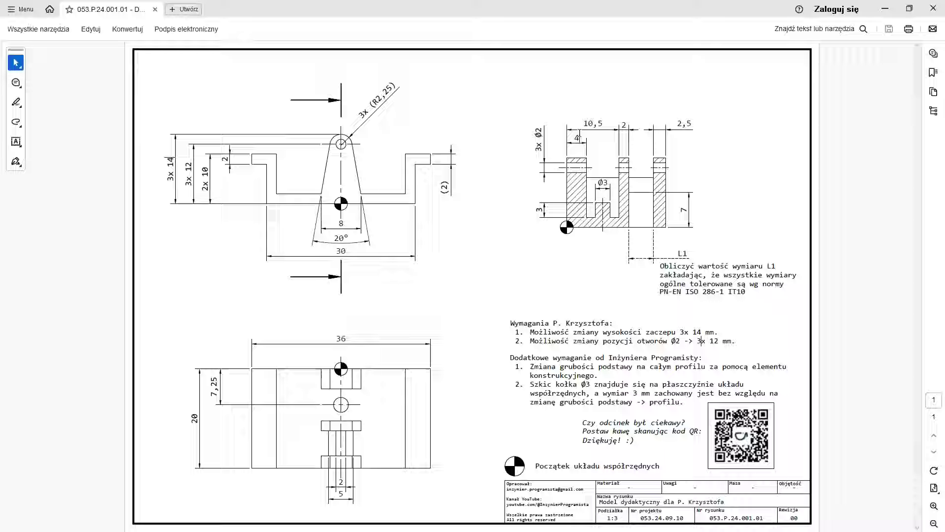
key(alt+Tab)
click(108, 152)
key(alt+Tab)
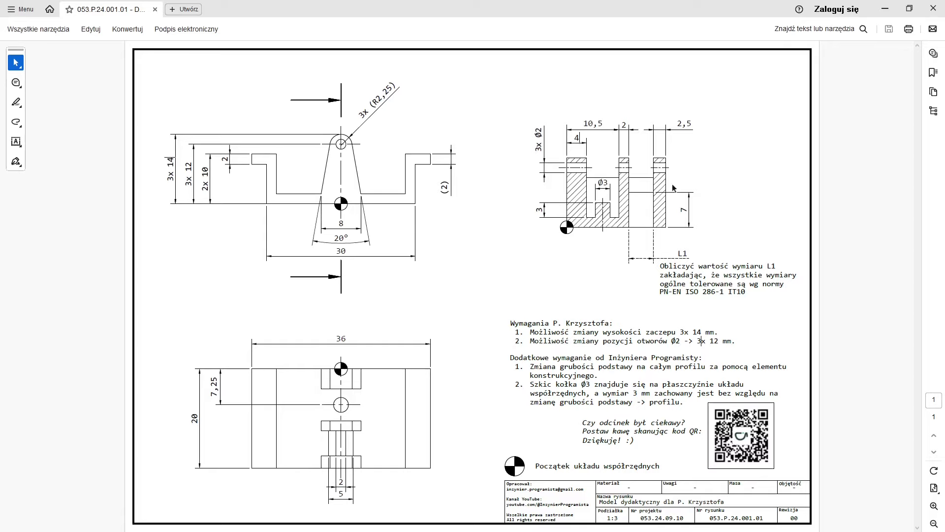
key(alt+Tab)
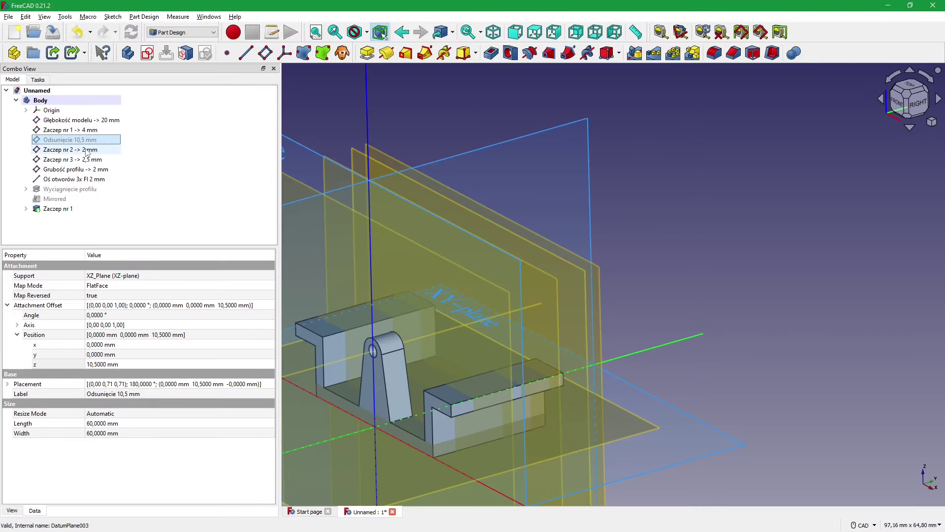
- Hide the Zaczep nr 3 -> 2,5 mm datum plane and the hole-axis datum line
click(84, 141)
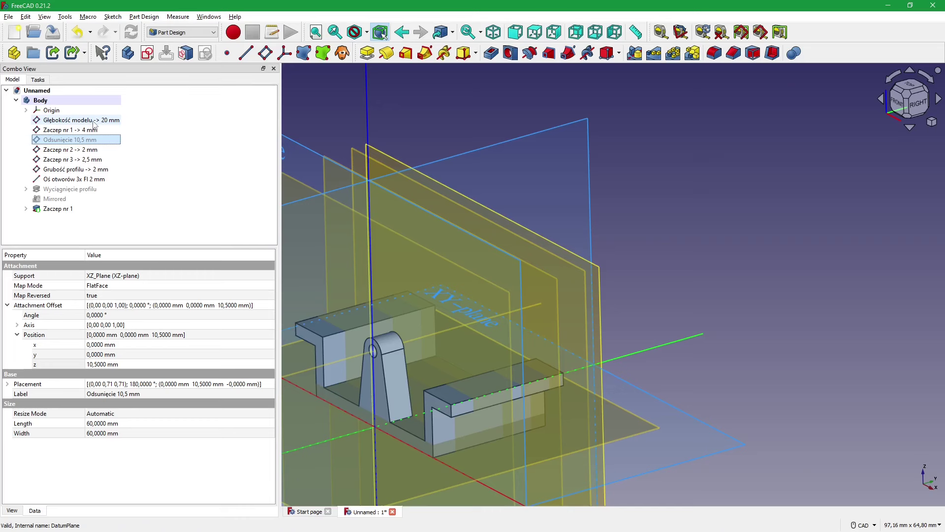
click(96, 124)
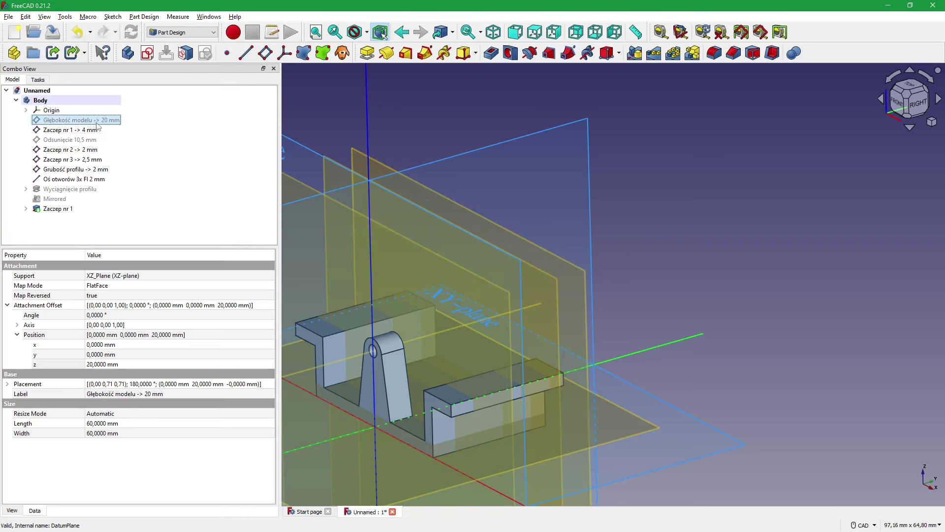
click(101, 131)
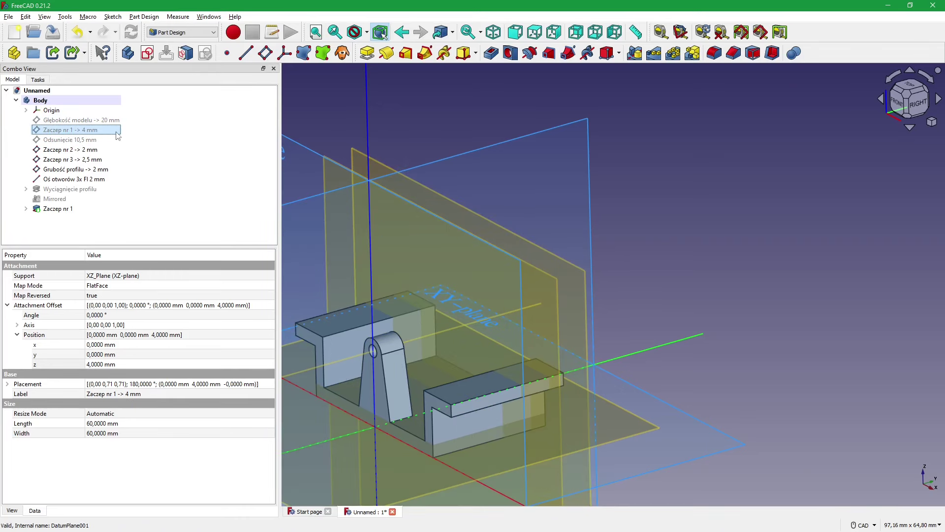
click(97, 141)
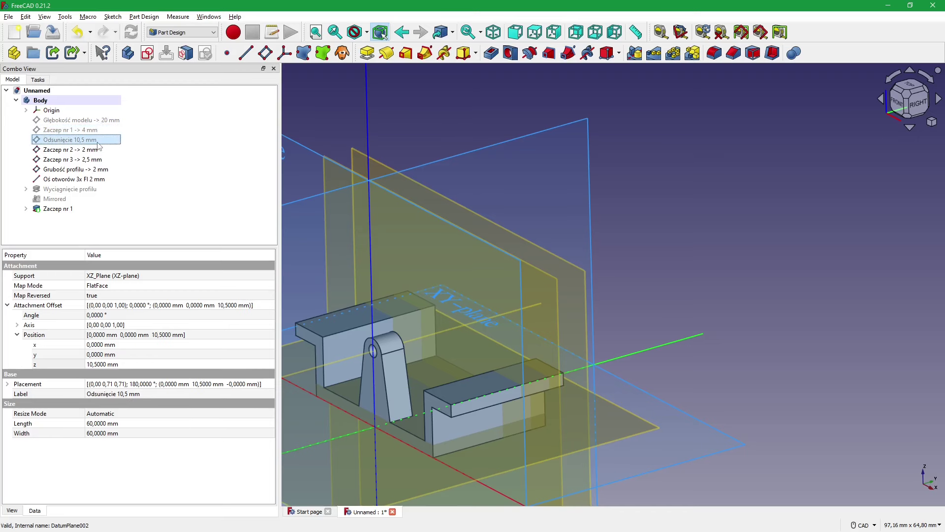
click(100, 151)
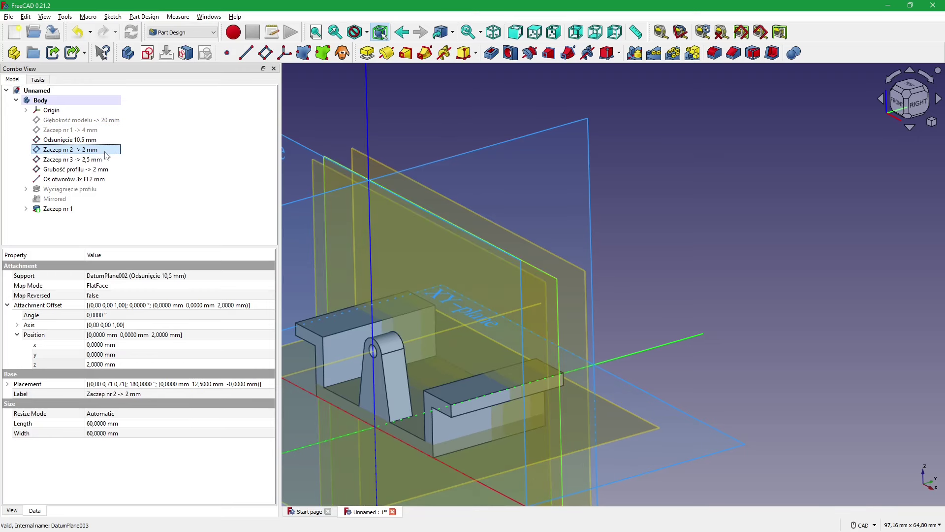
click(104, 160)
key(space)
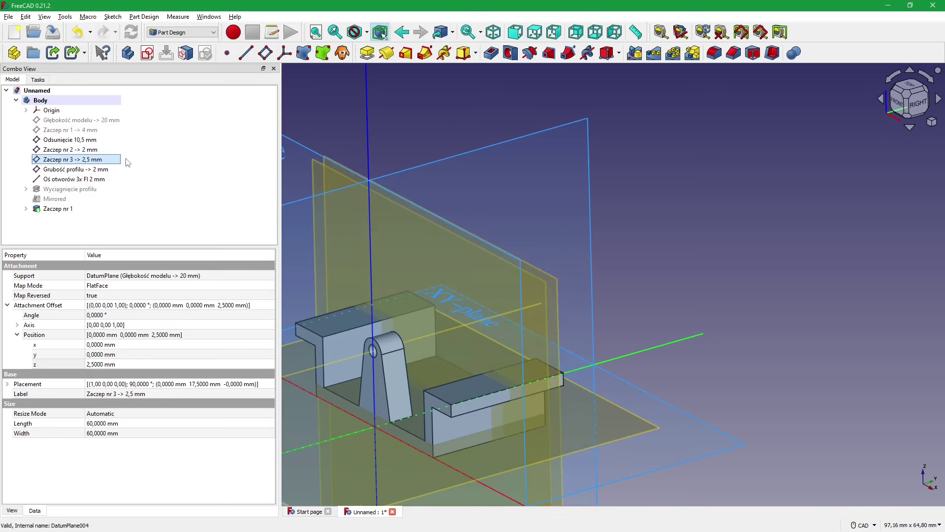
click(118, 170)
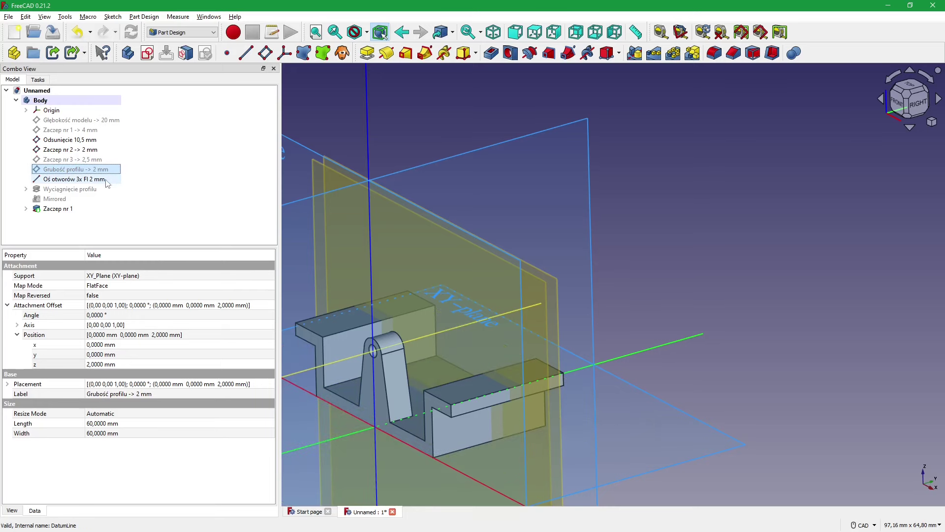
click(98, 179)
key(space)
click(746, 194)
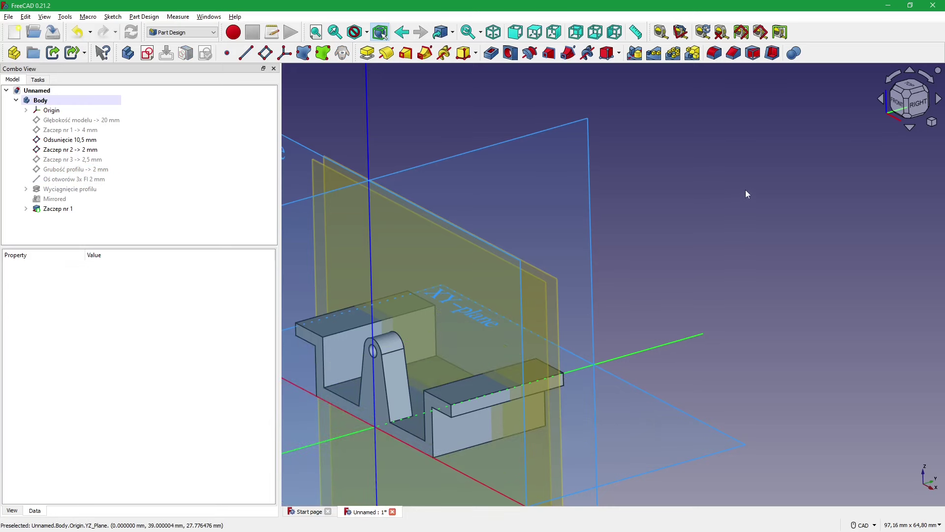
- Check the 10,5 offset on the drawing and select the Odsunięcie 10,5 mm plane
middle_drag(746, 190, 703, 189)
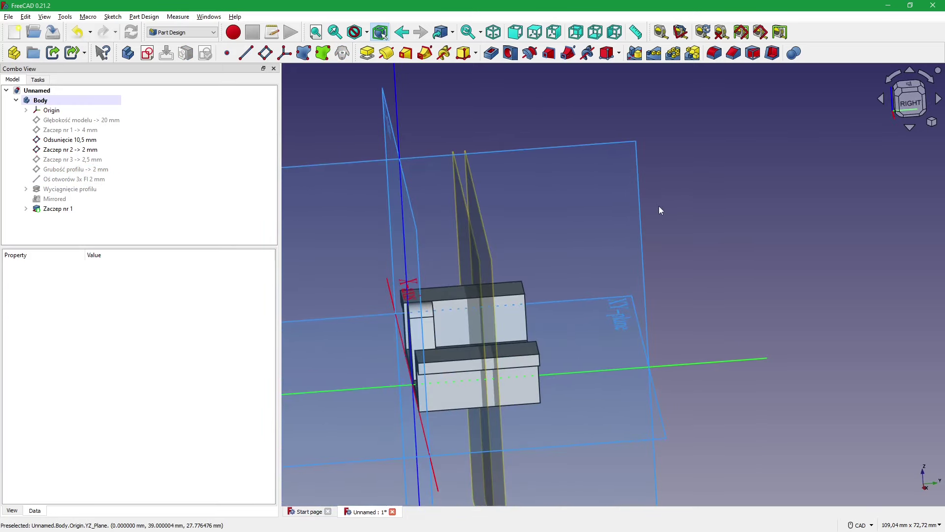
key(alt+Tab)
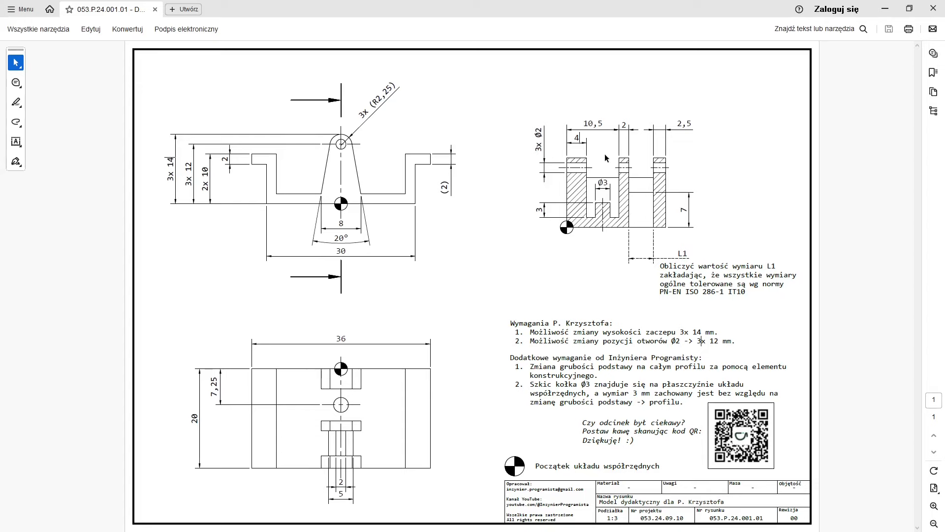
key(alt+Tab)
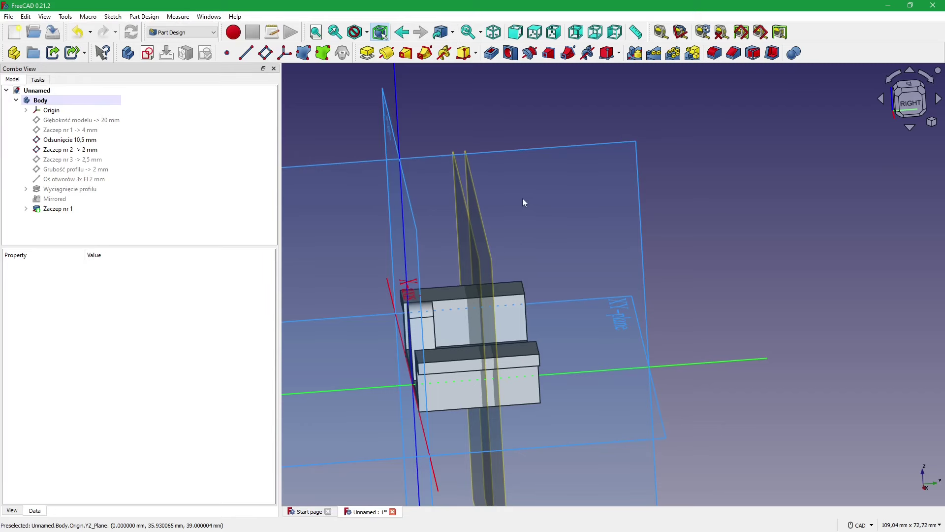
middle_drag(512, 217, 508, 212)
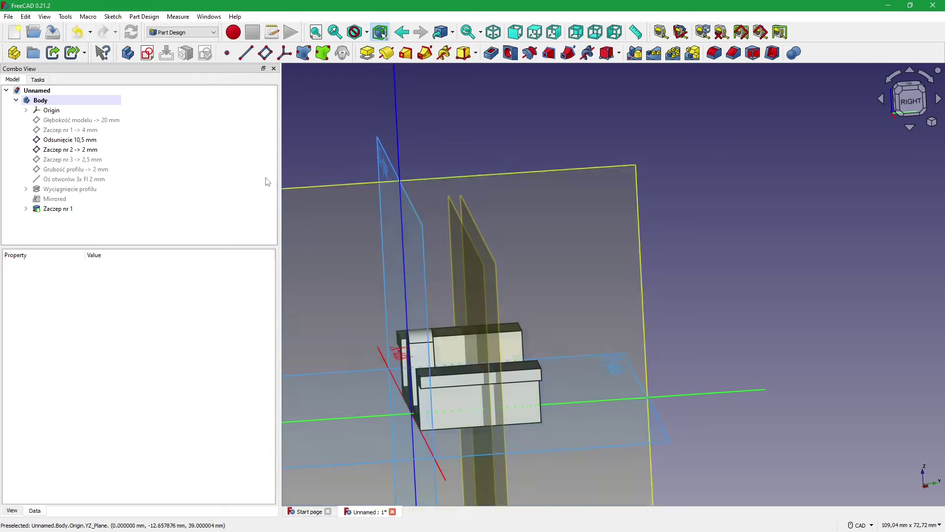
click(74, 140)
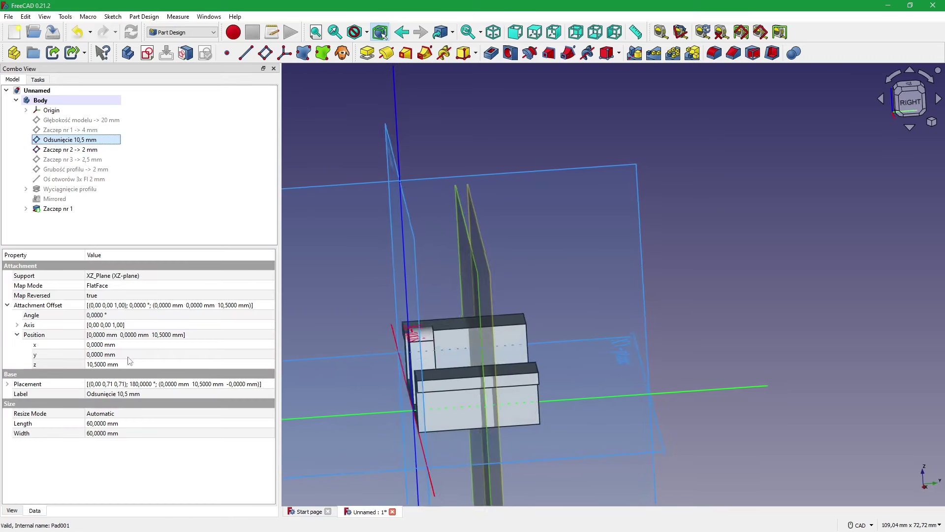
middle_drag(492, 115, 483, 160)
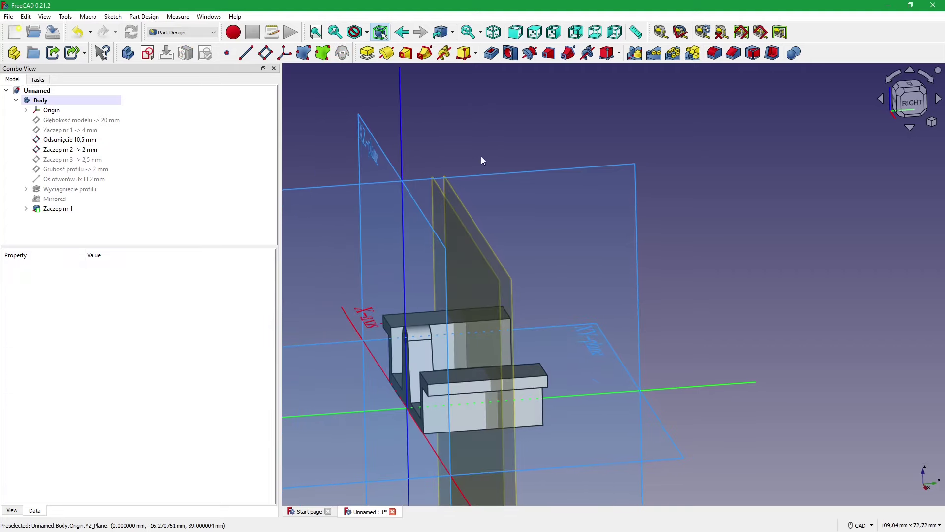
key(alt+Tab)
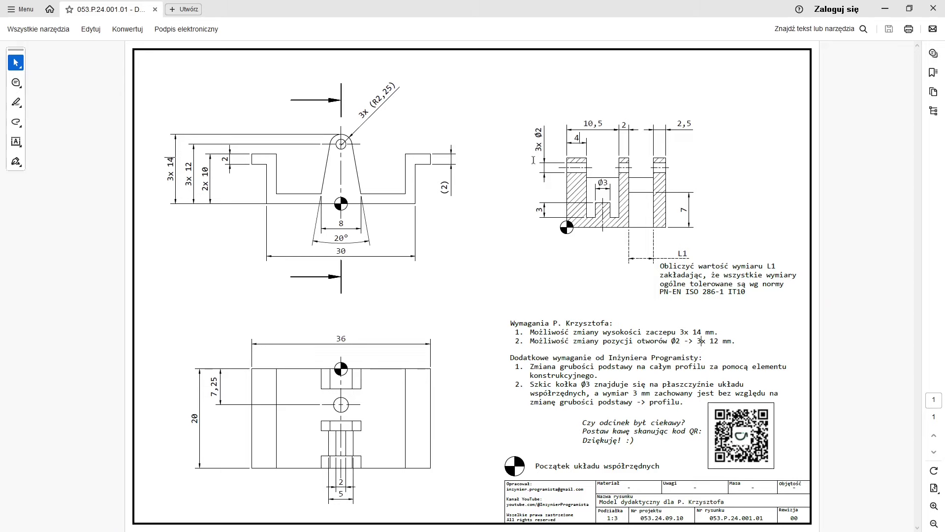
drag(581, 124, 605, 128)
click(600, 136)
key(alt+Tab)
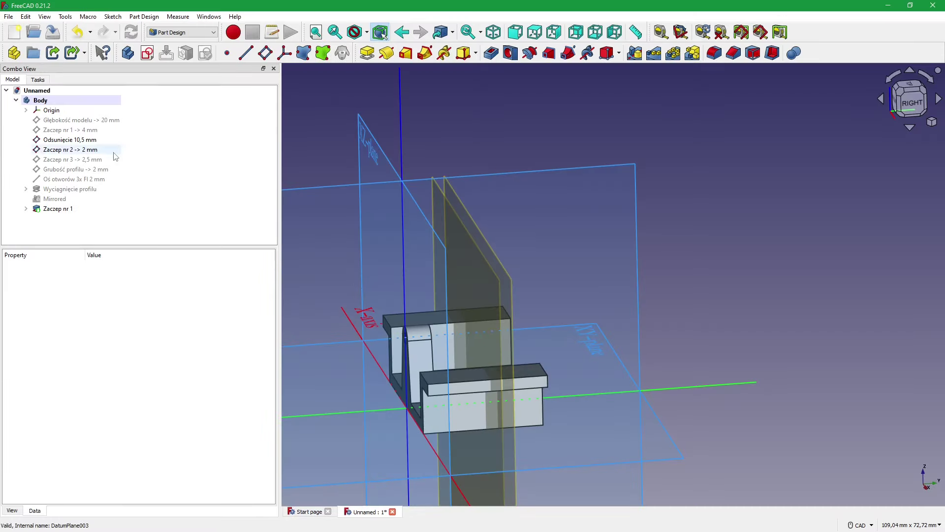
click(78, 141)
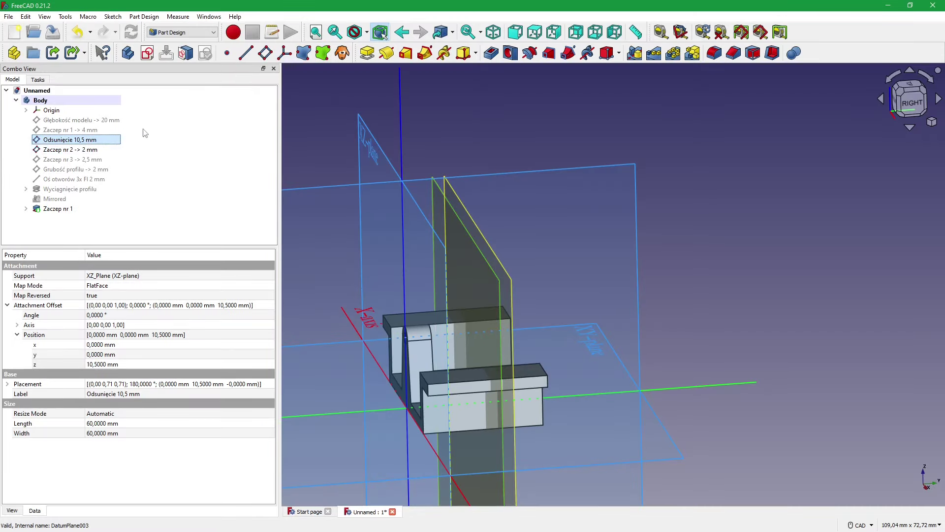
- Create Sketch002 on the Odsunięcie 10,5 mm plane as a carbon copy of Sketch001
click(148, 52)
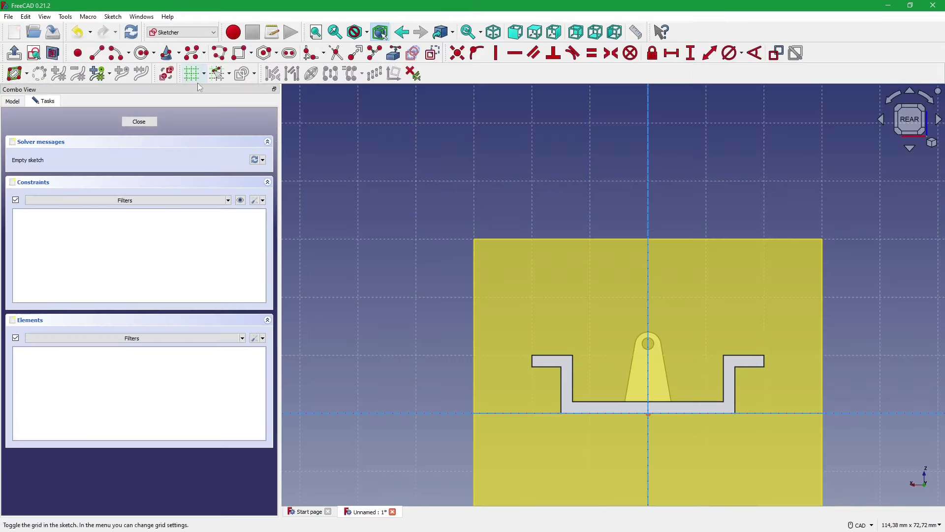
click(12, 101)
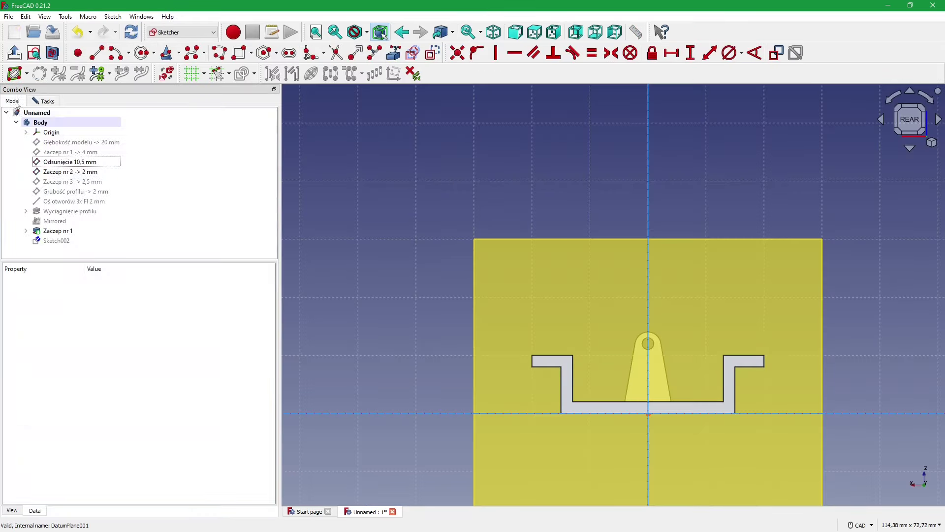
click(27, 230)
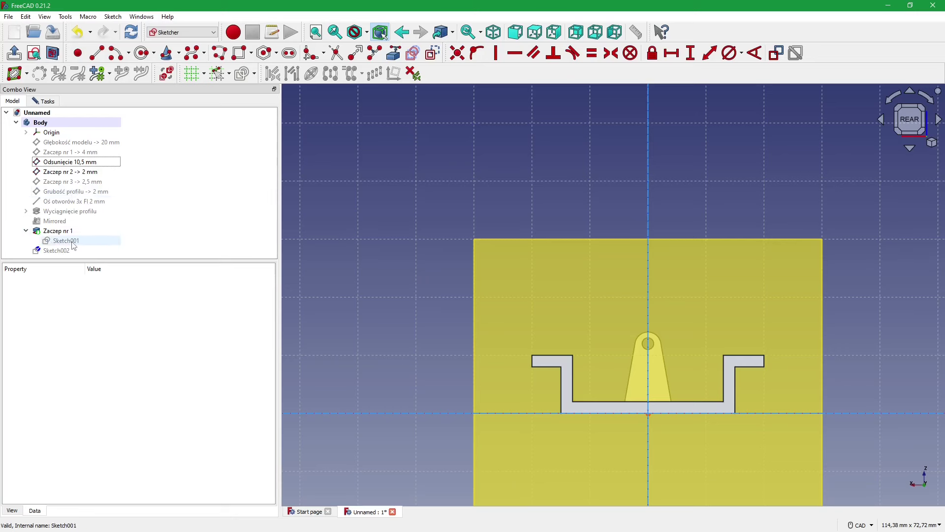
key(0)
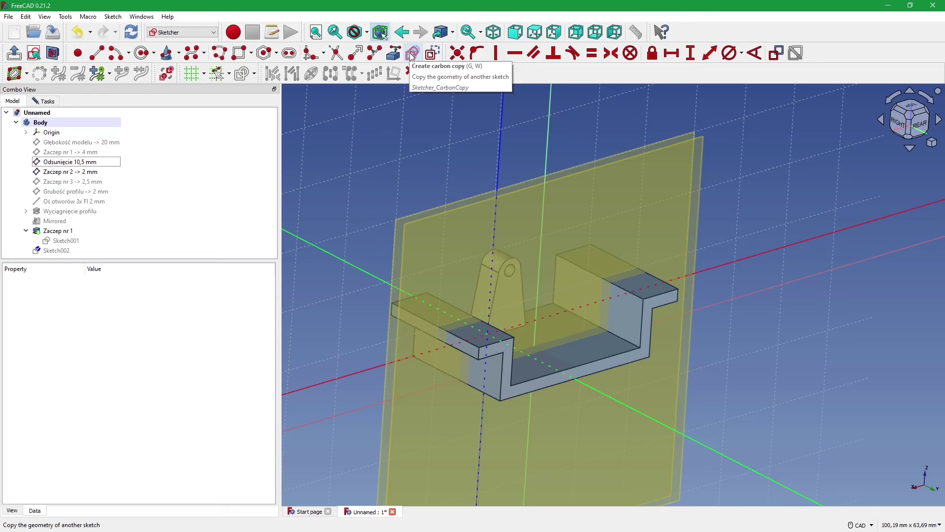
click(412, 53)
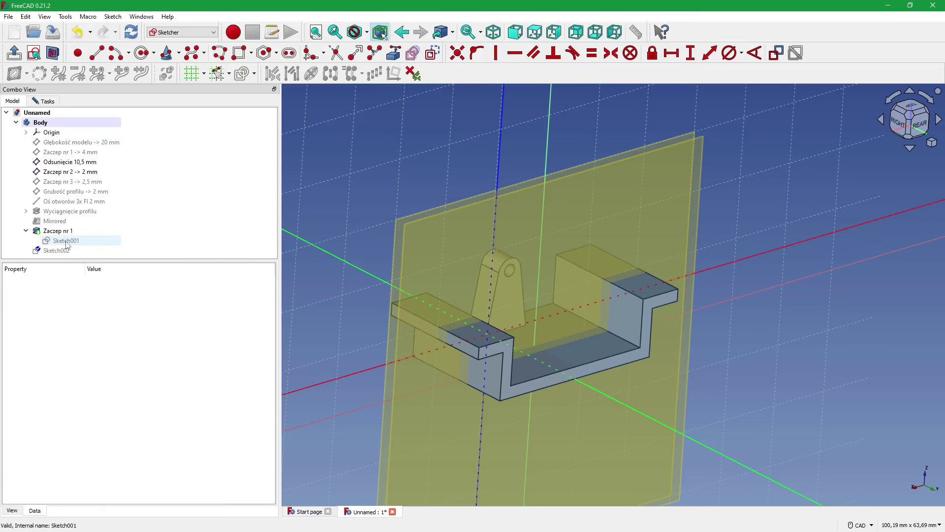
click(67, 245)
double_click(68, 245)
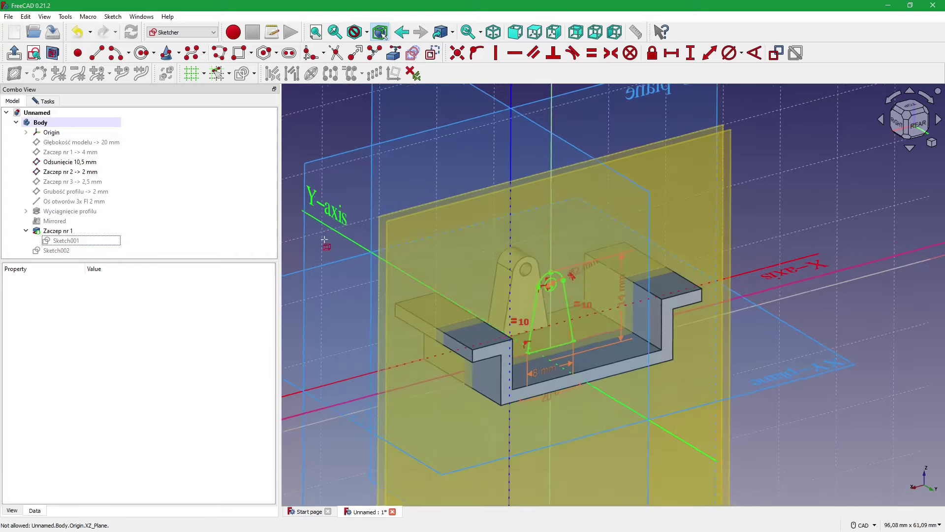
click(139, 121)
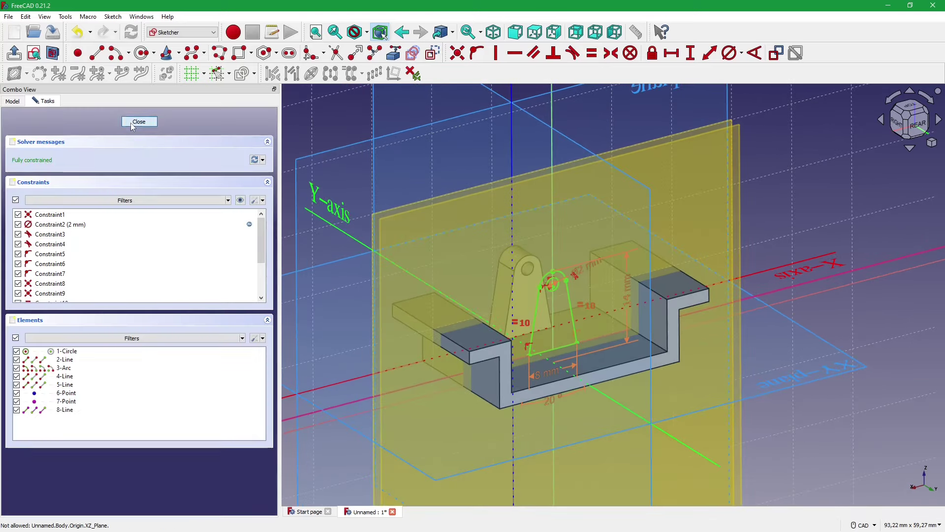
click(723, 223)
key(0)
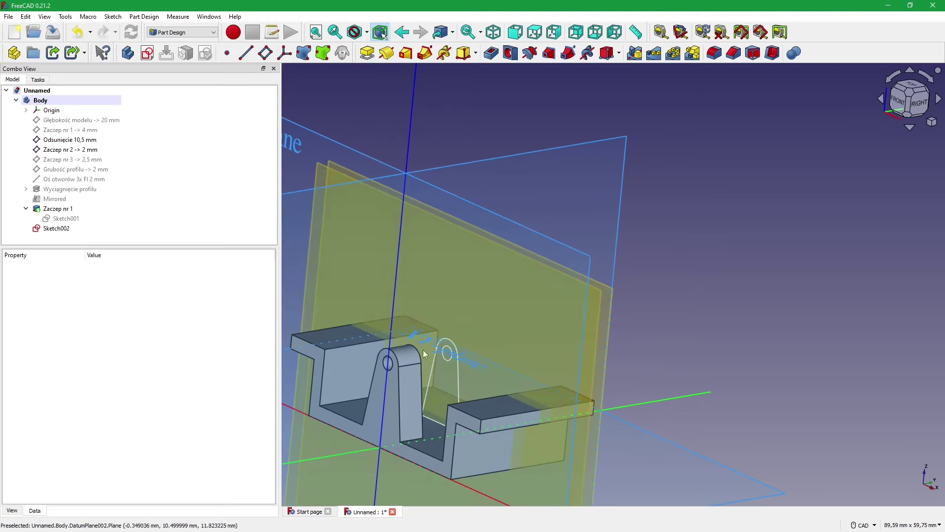
- Pad Sketch002 with type Up to face, limited at the Zaczep nr 2 -> 2 mm plane
click(59, 229)
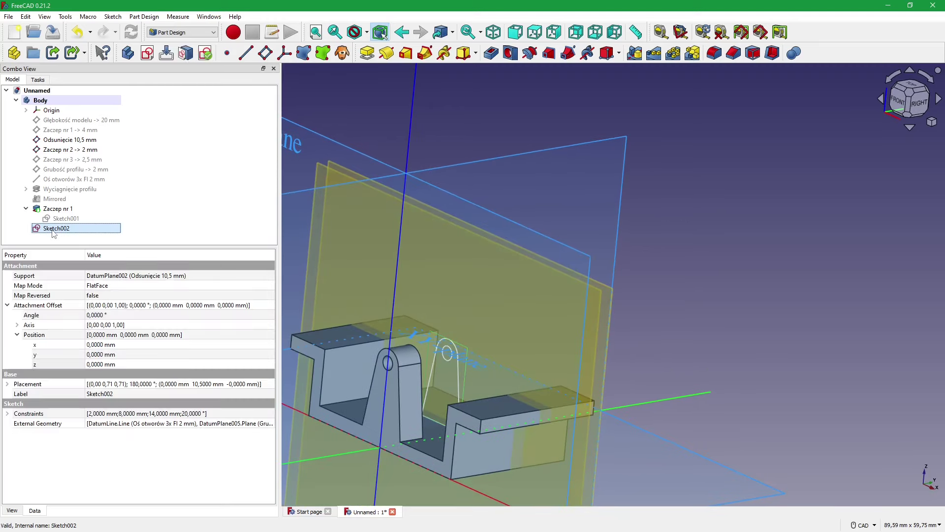
click(367, 52)
click(192, 139)
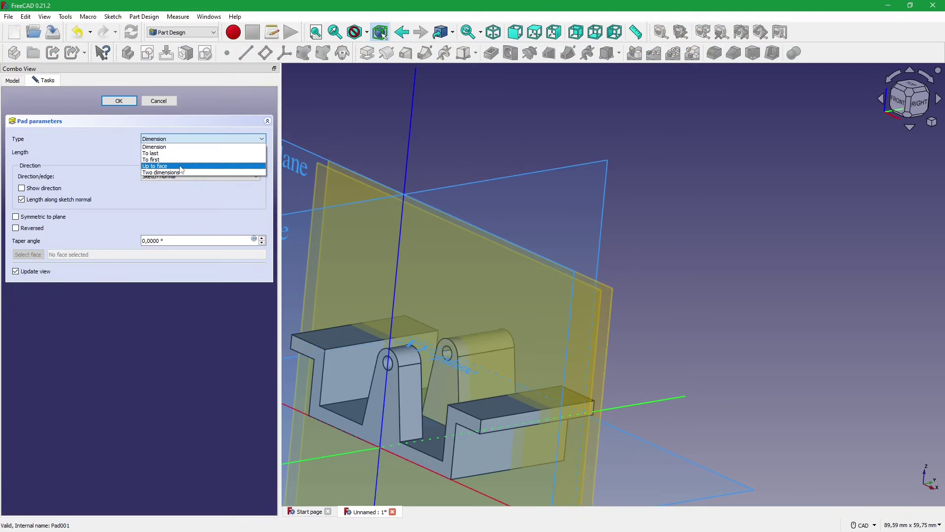
click(162, 170)
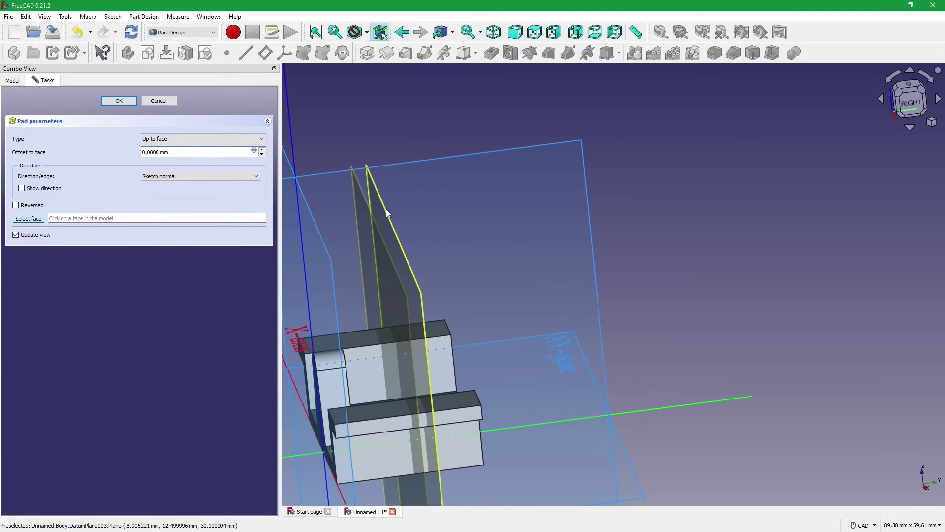
click(386, 209)
click(129, 103)
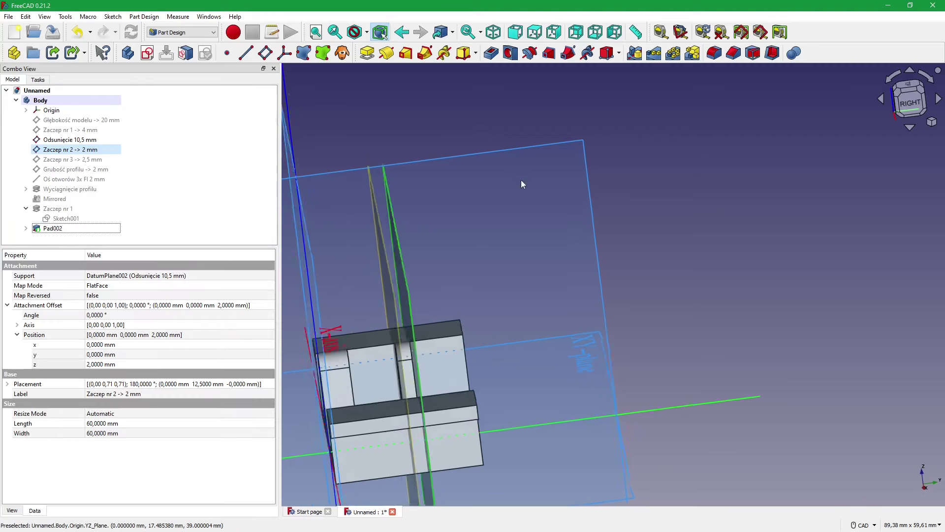
click(98, 140)
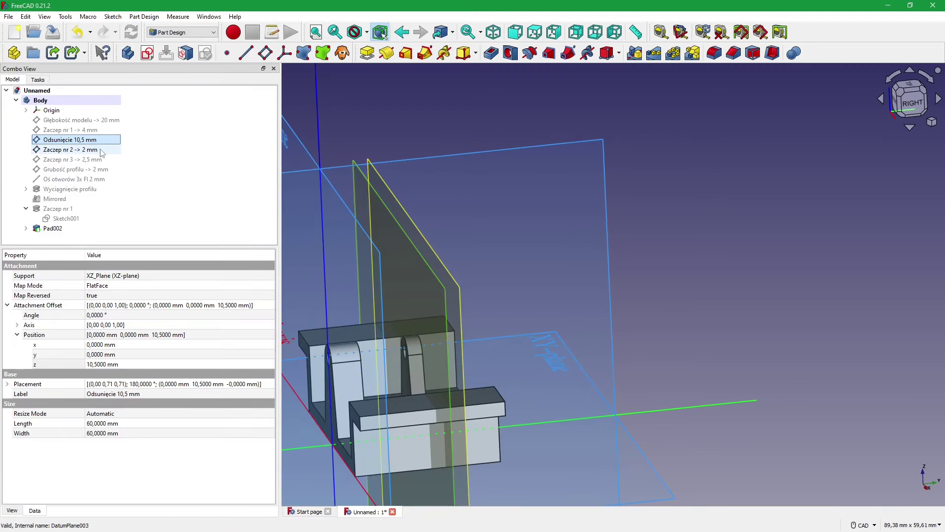
click(27, 209)
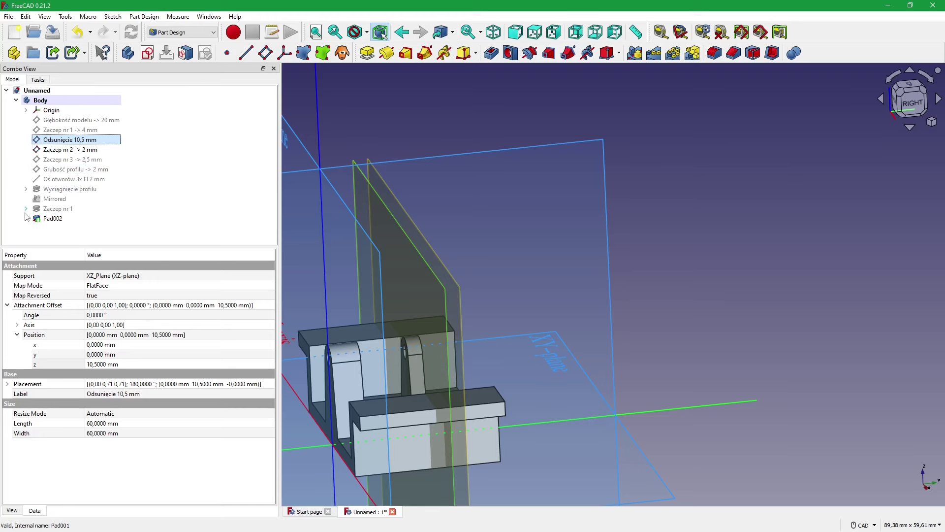
- Rename the new pad Pad002 to 'Zaczep nr 2'
click(53, 218)
key(2)
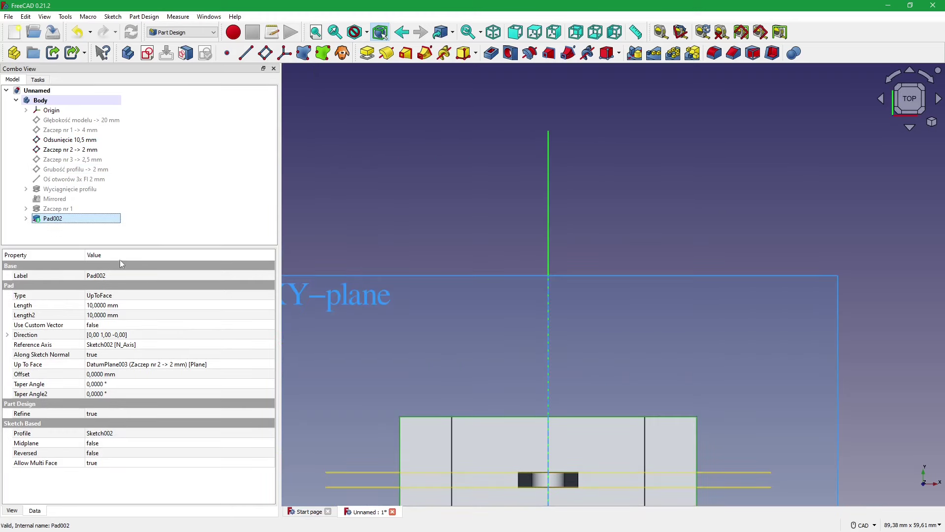
key(F2)
text(Zaczep nr)
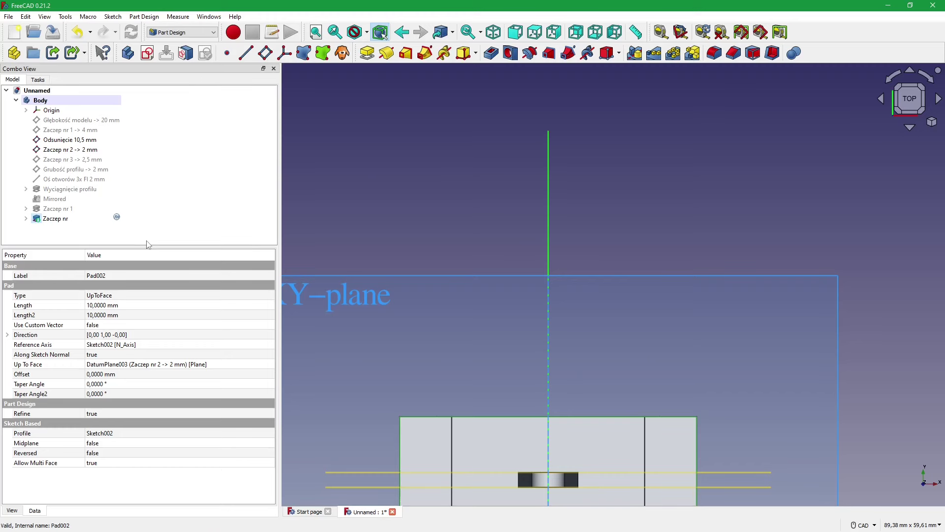
text( 2)
click(439, 196)
mouse_move(455, 258)
middle_down()
mouse_move(482, 285)
mouse_move(517, 297)
mouse_move(486, 282)
middle_up()
scroll(517, 297, up, 3)
scroll(507, 296, up, 3)
scroll(508, 294, down, 3)
scroll(486, 283, up, 2)
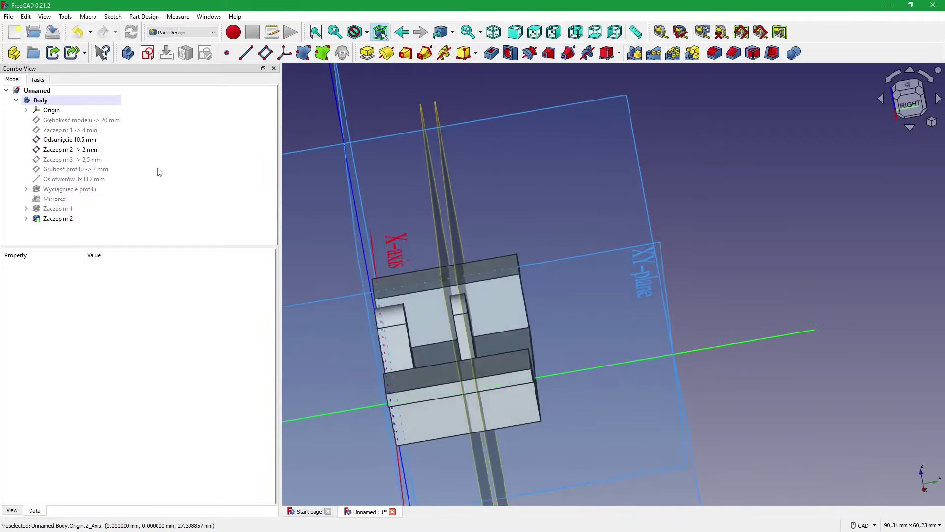
- Try the Odsunięcie datum plane at a 5 mm offset and begin editing the Zaczep nr 2 plane
click(69, 139)
double_click(125, 365)
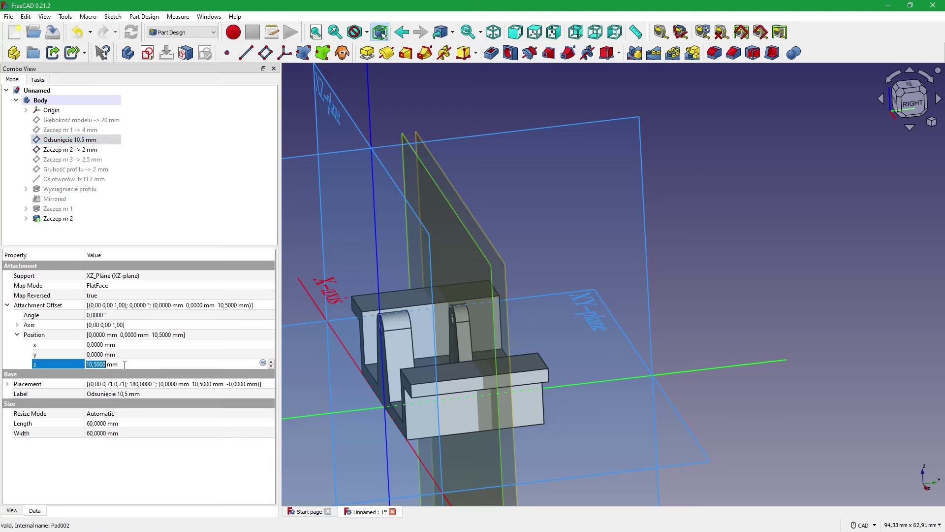
text(5)
key(Return)
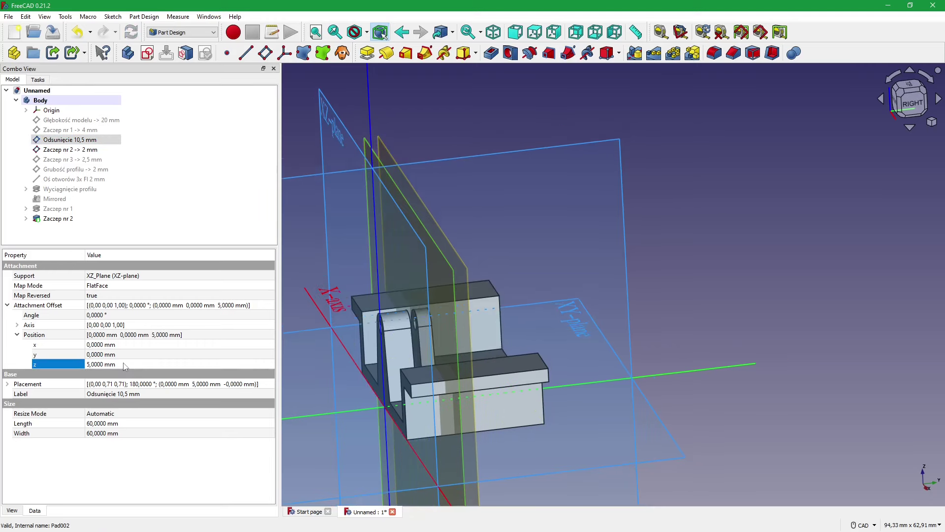
click(69, 149)
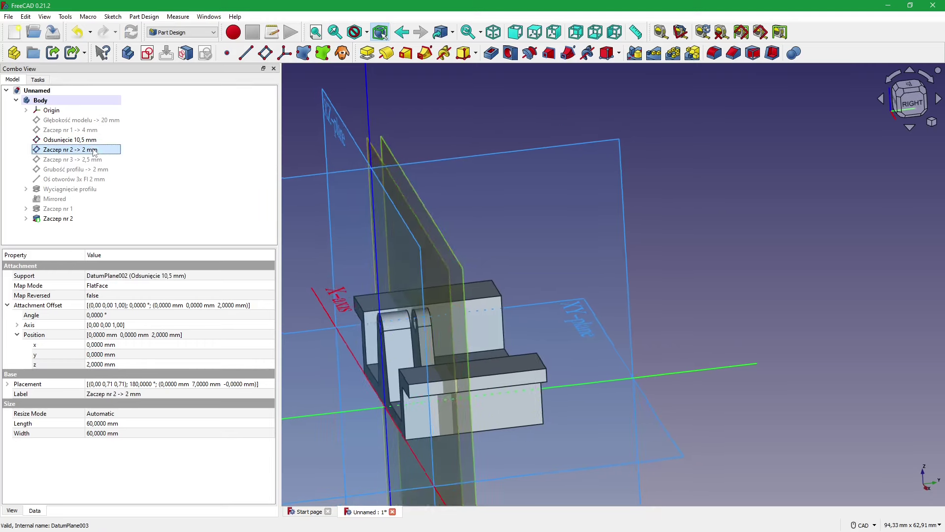
double_click(124, 365)
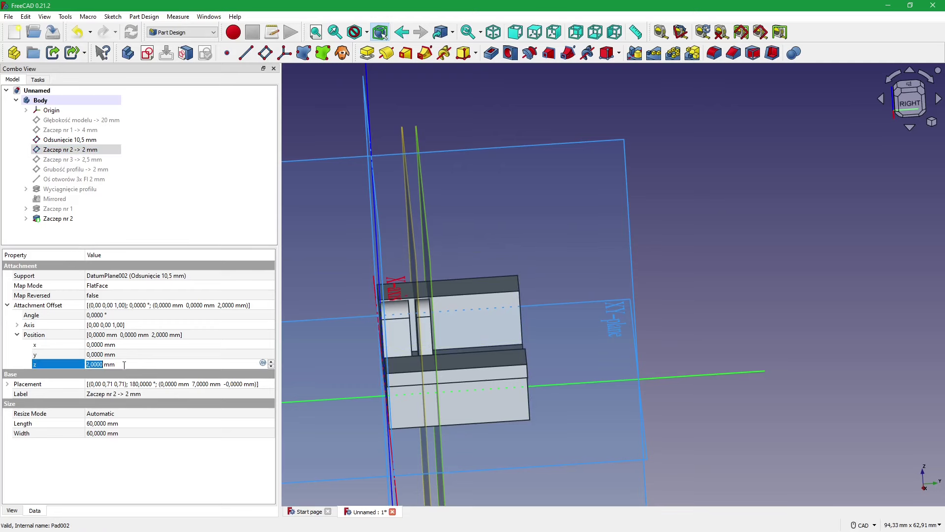
text(5,0000)
click(767, 283)
middle_drag(766, 285, 583, 256)
scroll(700, 269, up, 1)
- Restore the Odsunięcie plane to 10,5 mm and set the Zaczep nr 2 plane offset to 2 mm
click(70, 139)
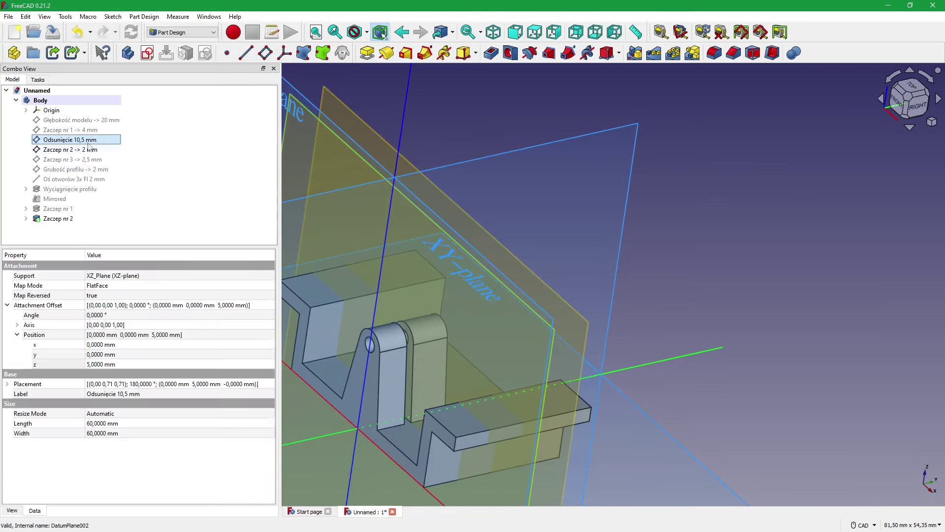
drag(106, 355, 119, 365)
click(138, 363)
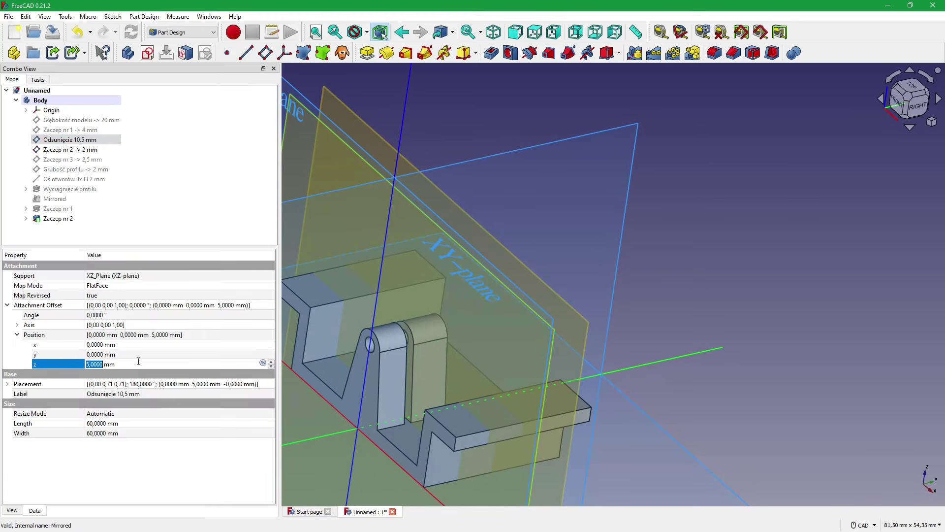
text(10,5)
key(Return)
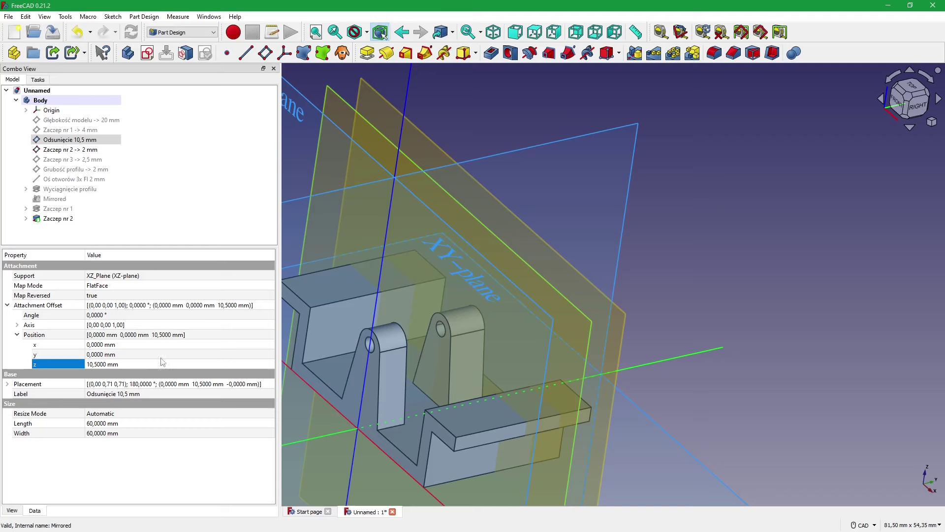
click(109, 149)
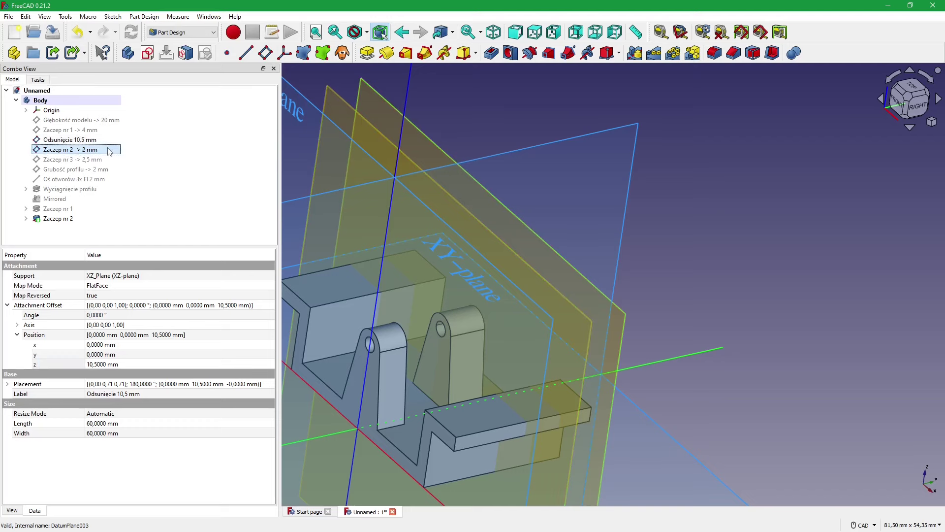
click(132, 364)
text(2)
key(Return)
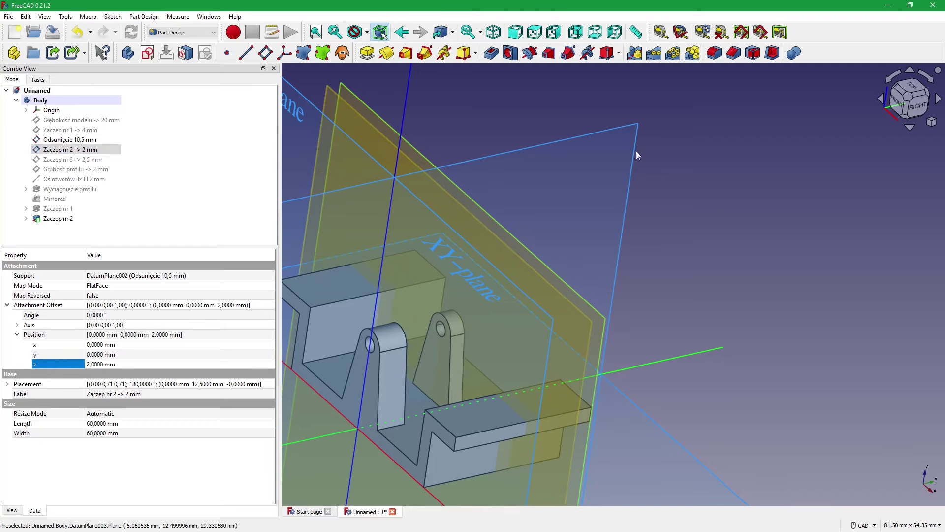
- Move the Oś otworów datum line to a y position of 10 mm
click(636, 155)
middle_drag(612, 184, 169, 204)
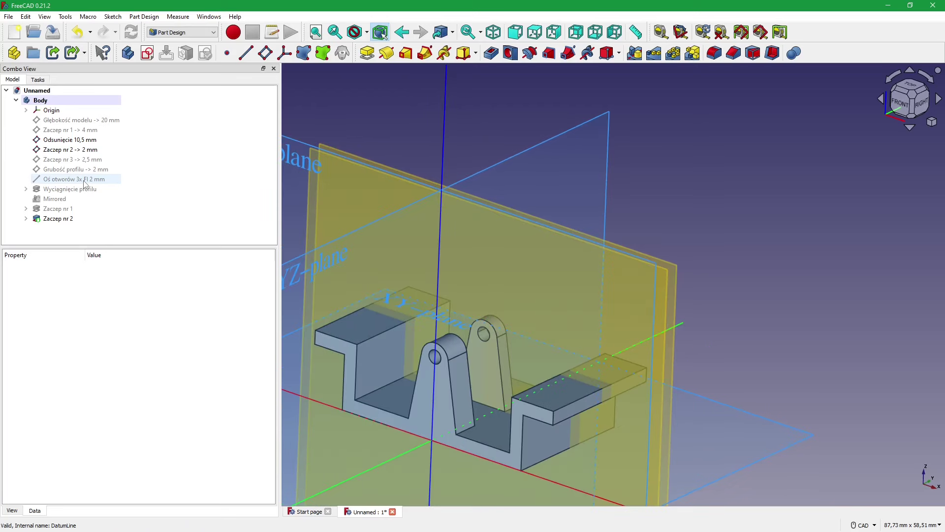
click(85, 180)
click(124, 354)
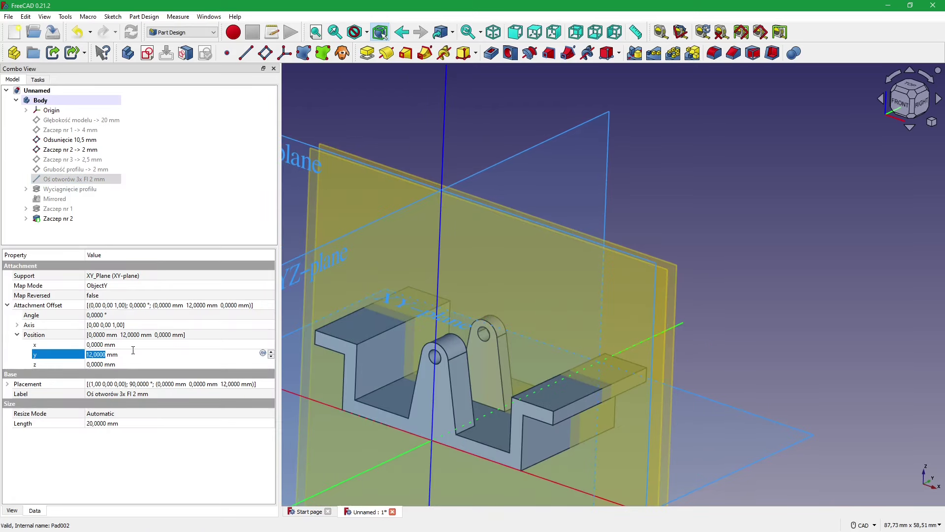
text(10)
key(Return)
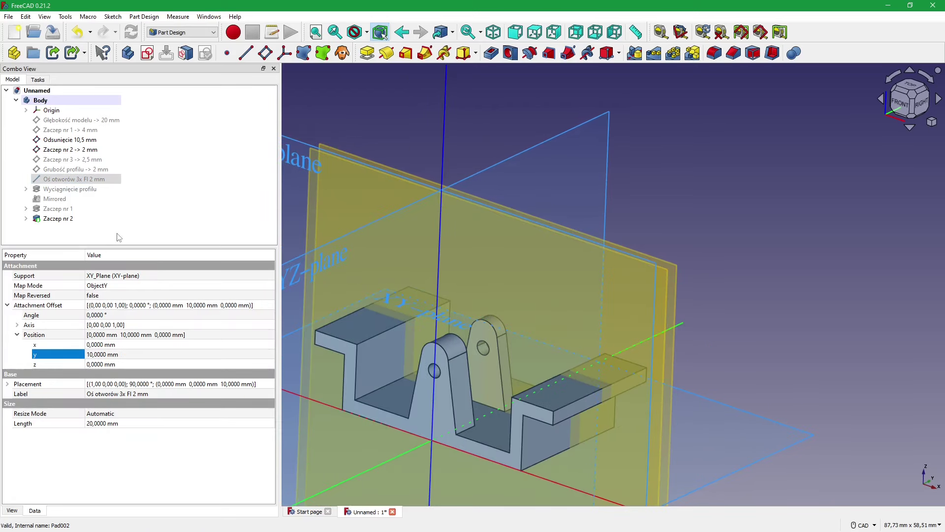
- Rename the first lug to 'Zaczep nr 1 -> Bazowy szkic'
click(102, 219)
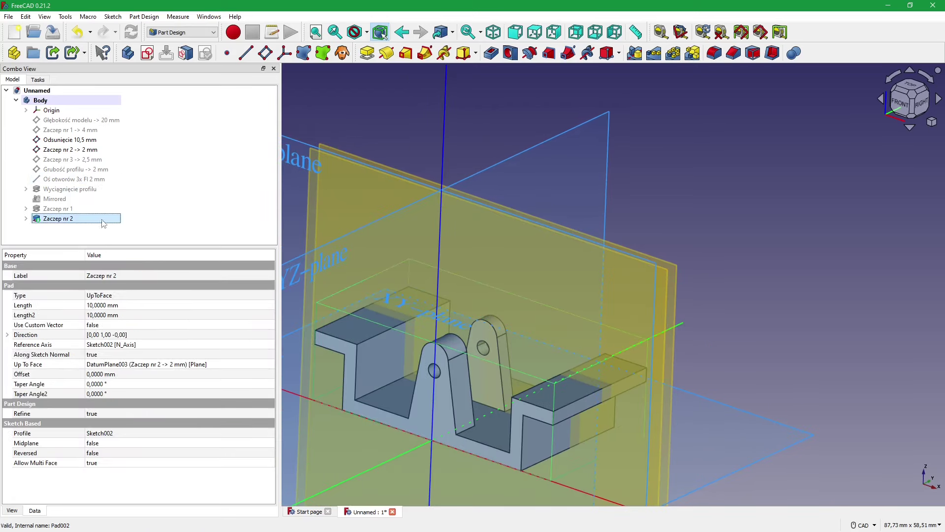
click(51, 211)
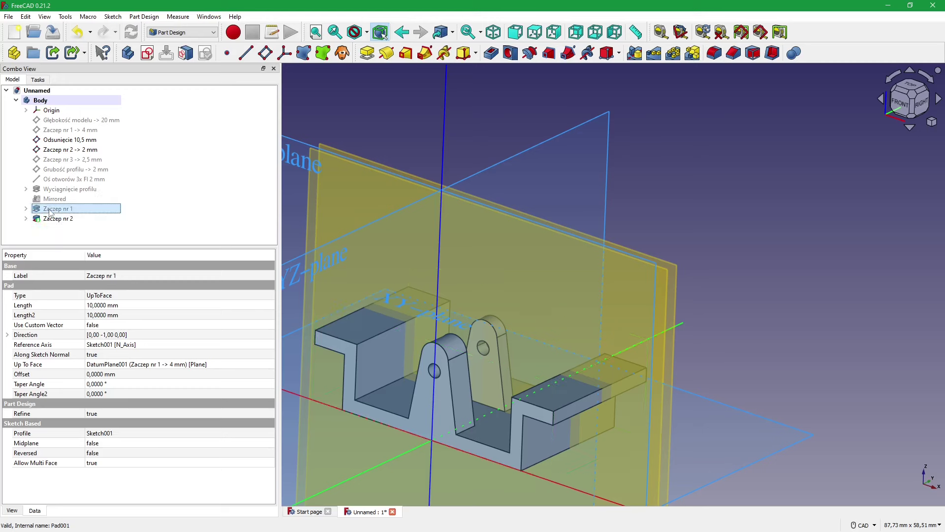
click(57, 211)
text(-> Bazowa)
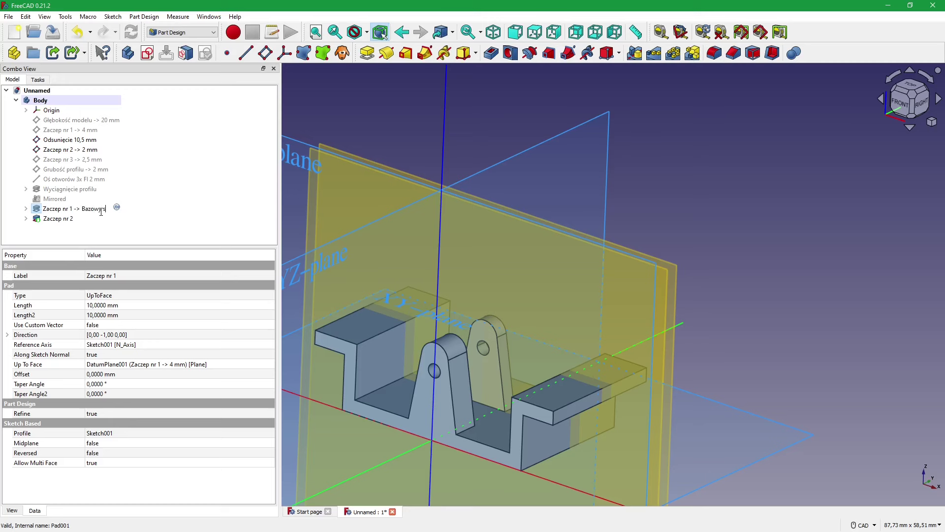
text(zkic)
key(Return)
click(183, 202)
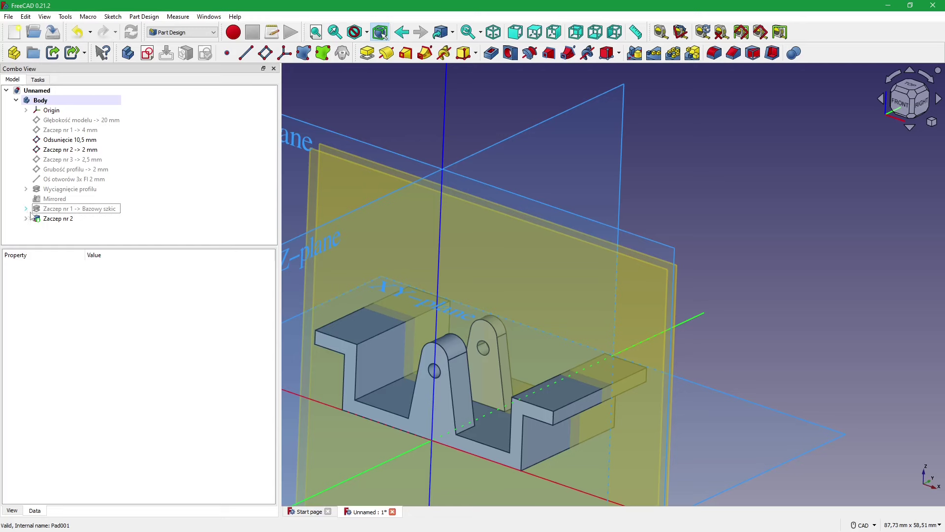
- Expand the renamed lug and list Sketch001's constraint values
click(26, 208)
click(66, 218)
click(8, 413)
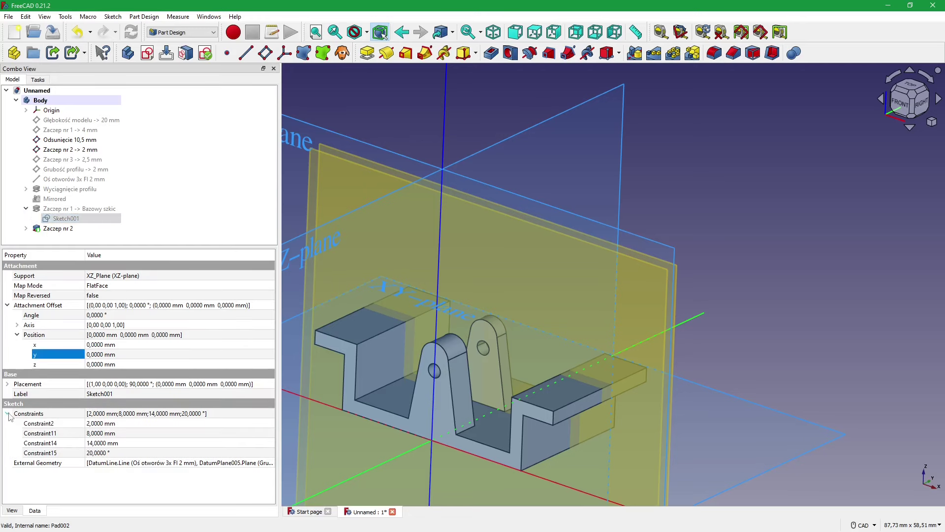
- Try Constraint14 at 13, 12 and 16 mm
click(119, 445)
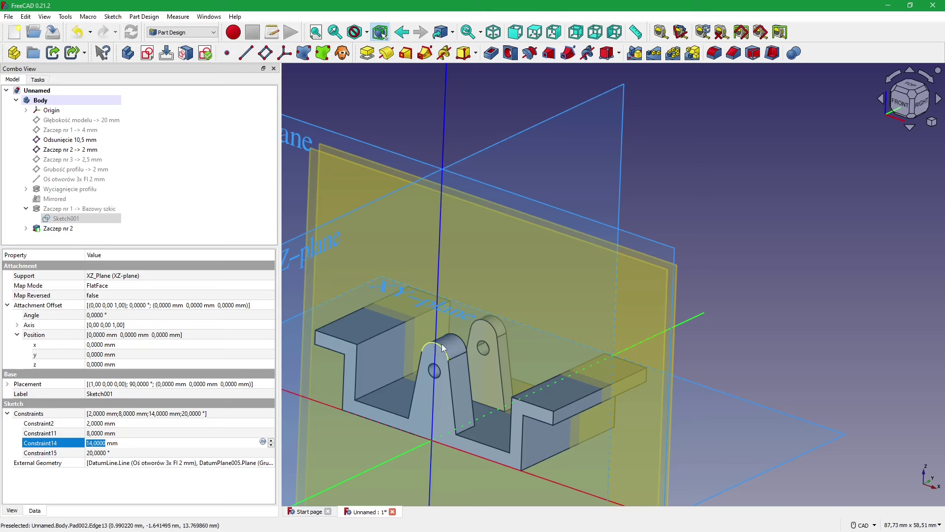
text(13)
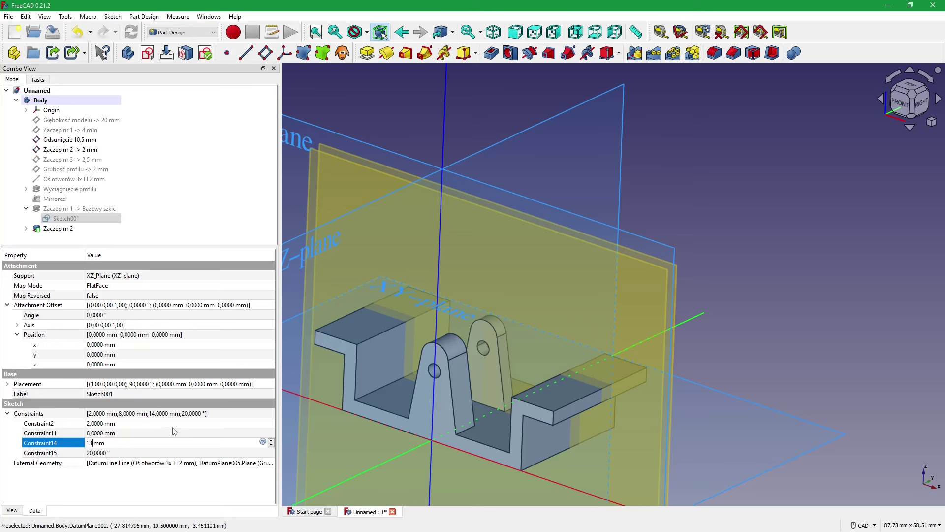
key(Return)
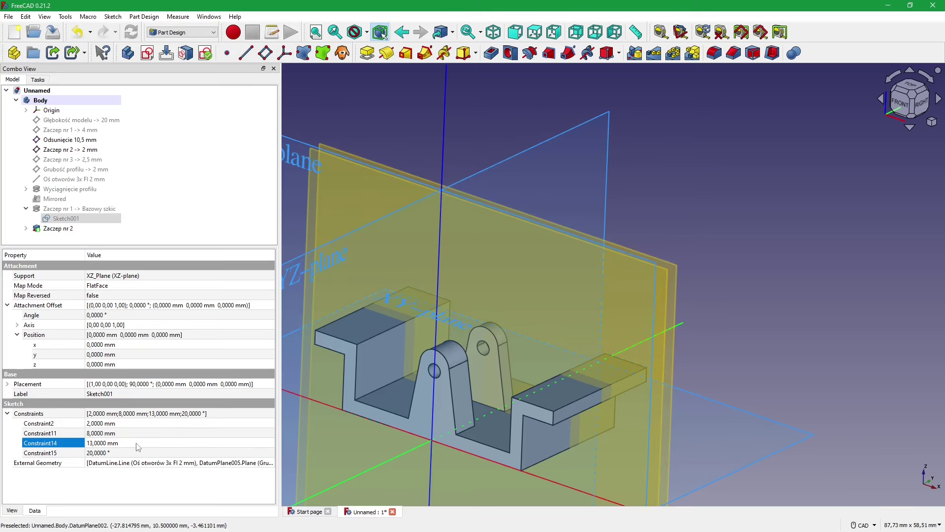
click(138, 445)
text(12)
key(Return)
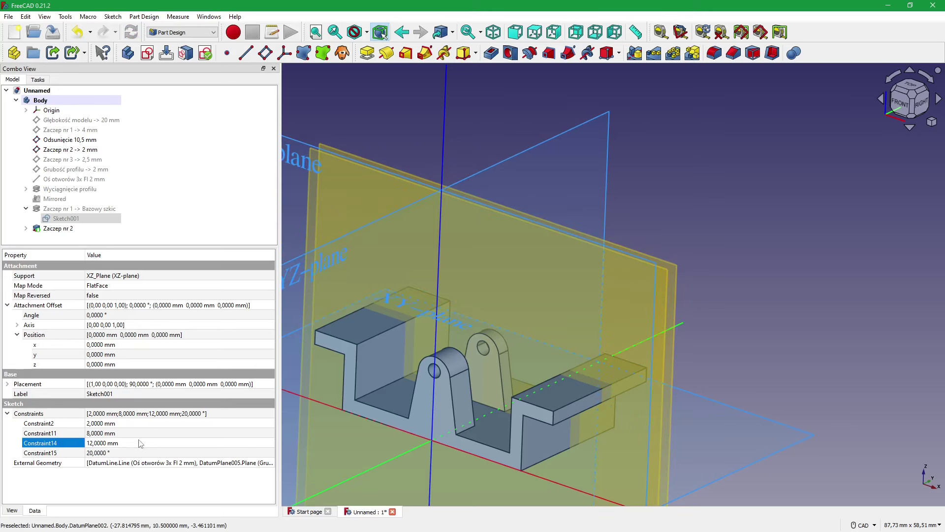
click(140, 444)
text(16)
key(Return)
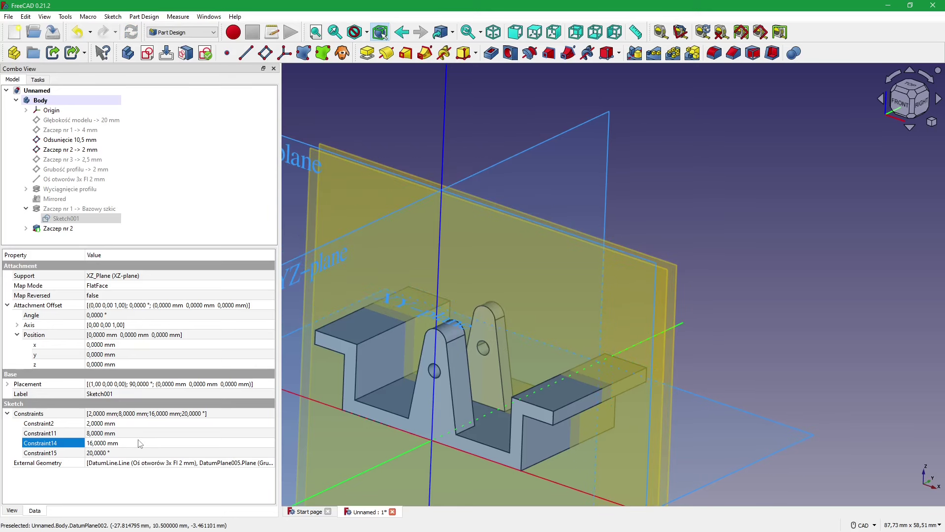
- Try the Constraint15 angle at 22°, then restore it to 20°
click(118, 452)
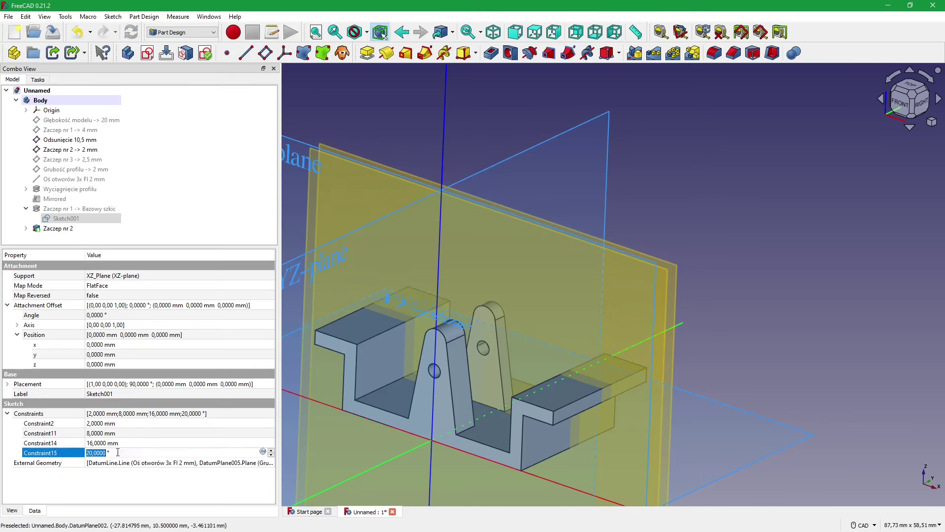
text(22)
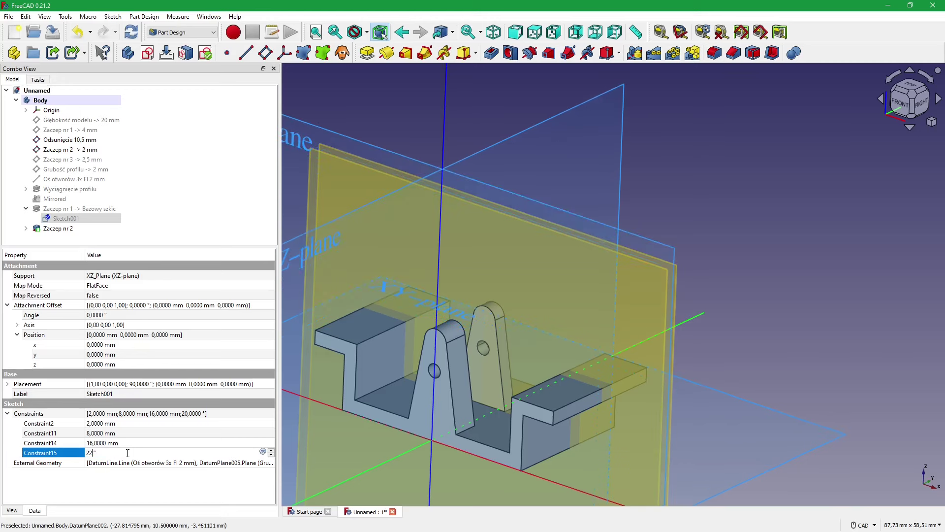
key(Return)
click(133, 452)
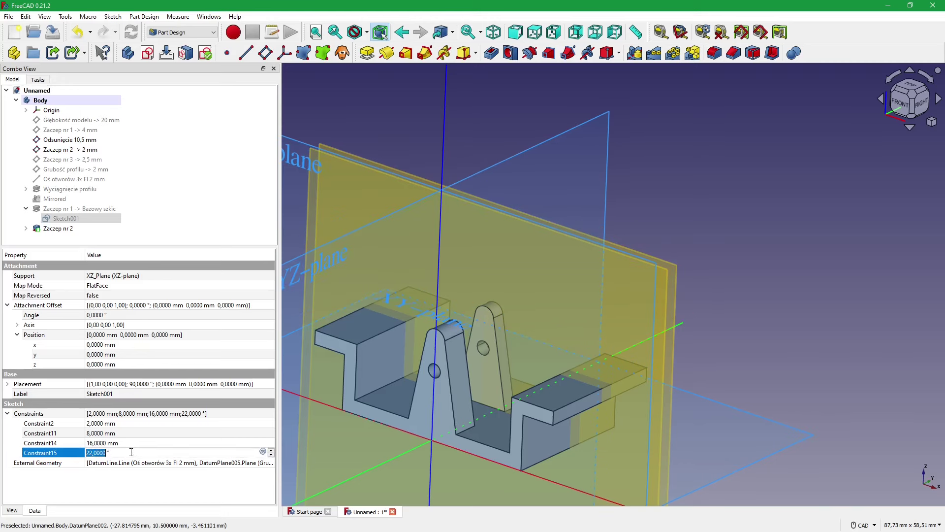
text(20)
key(Return)
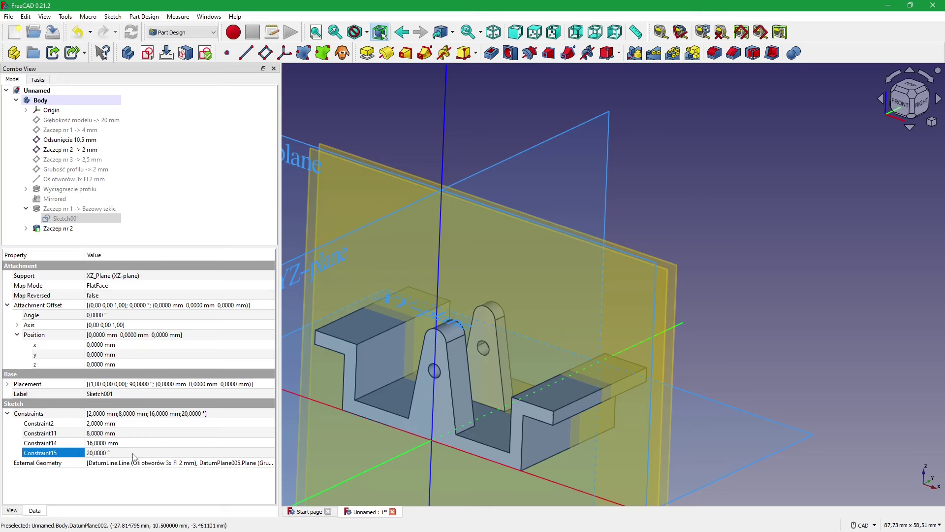
- Set Constraint11 to 10 mm, then settle on 8 mm
click(126, 445)
click(124, 434)
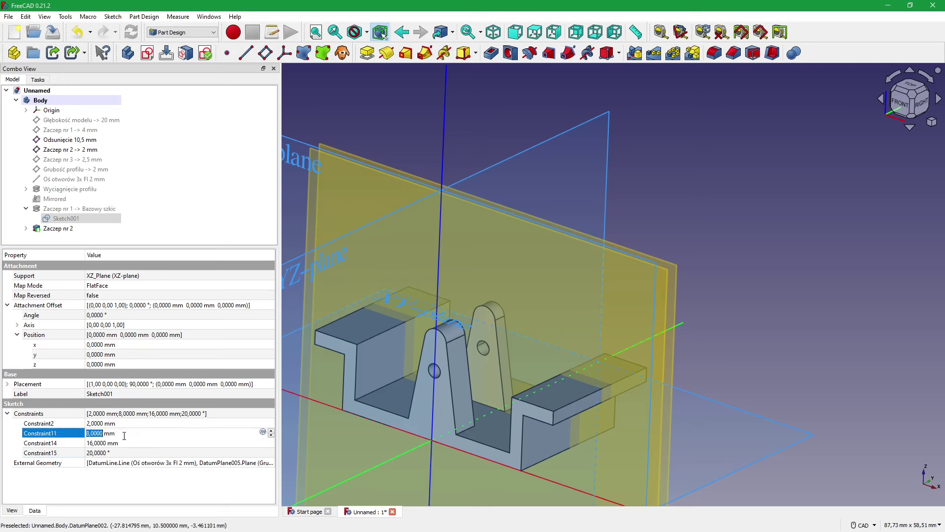
text(10)
key(Return)
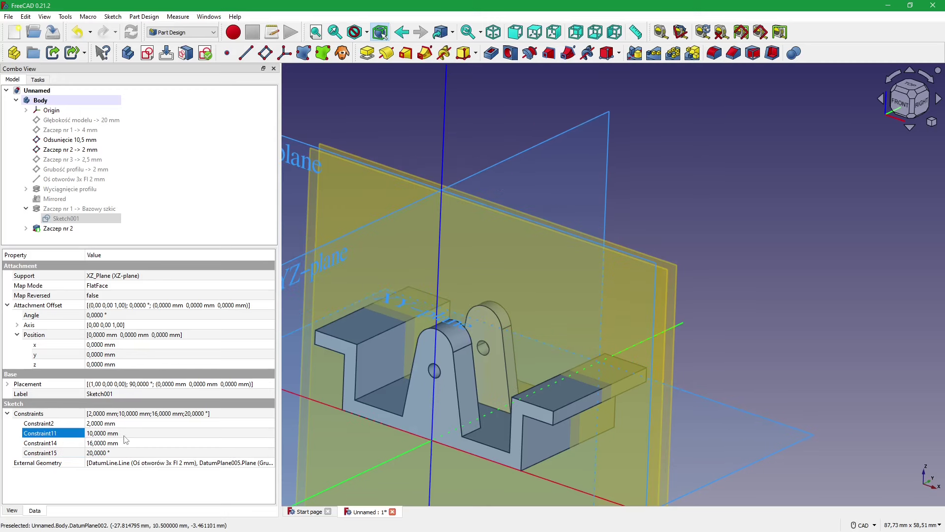
click(145, 436)
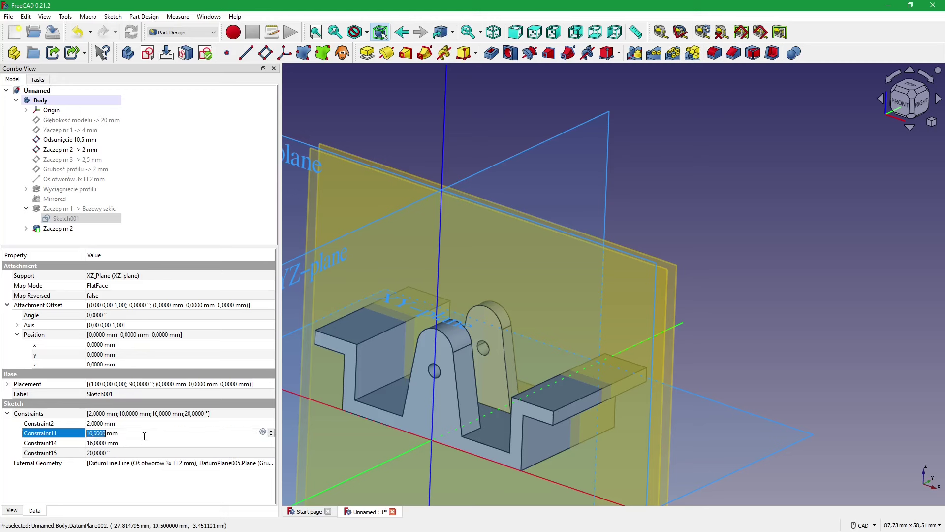
text(8)
key(Return)
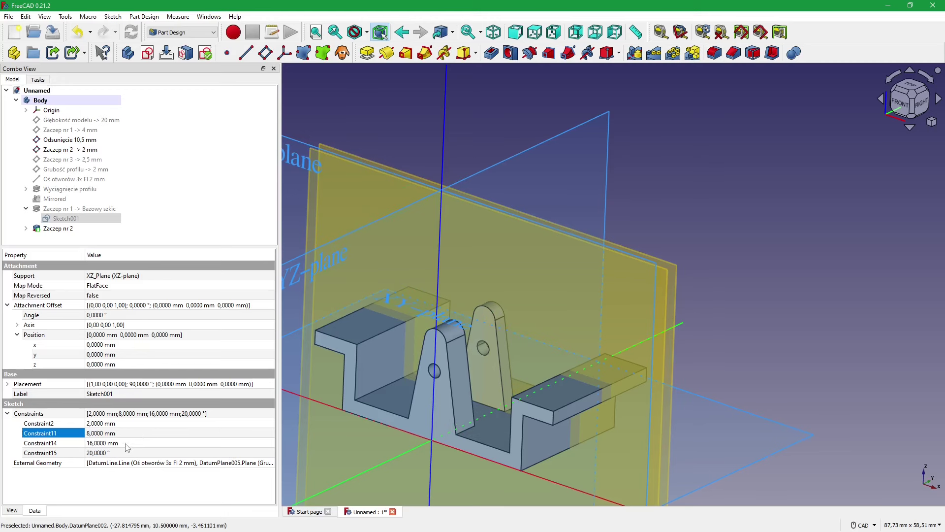
- Set Constraint14 back to 14 mm and move up to the datum line
click(127, 447)
text(14)
key(Return)
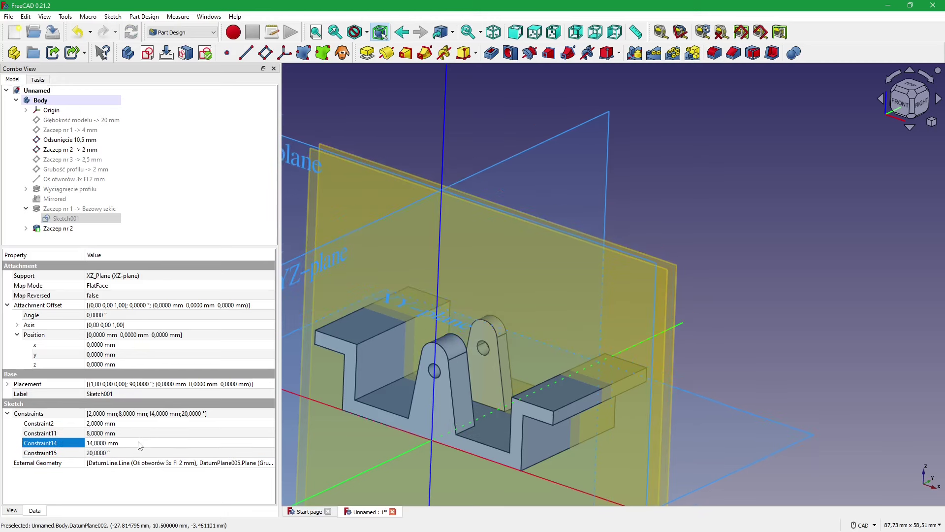
key(Up)
key(Up)
key(Up)
key(Up)
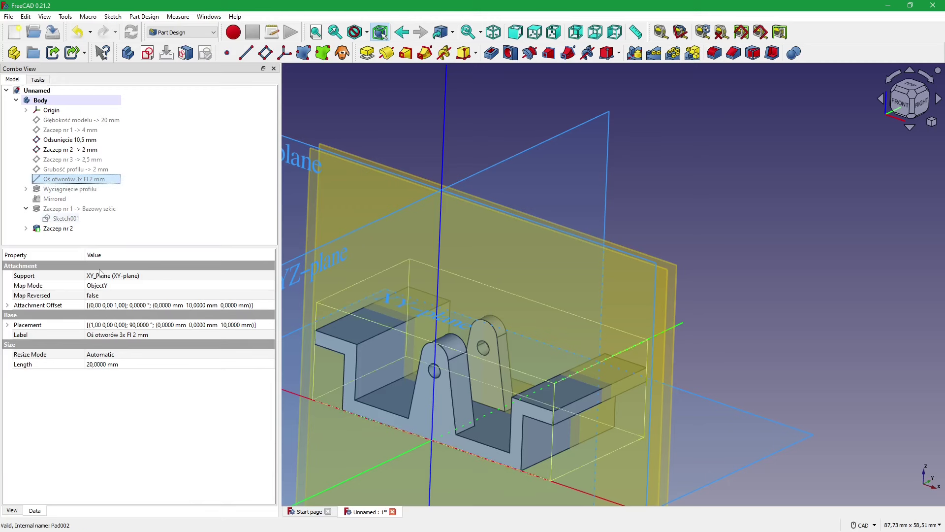
- Set the hole-axis datum line's Attachment Offset y to 12 mm
click(7, 325)
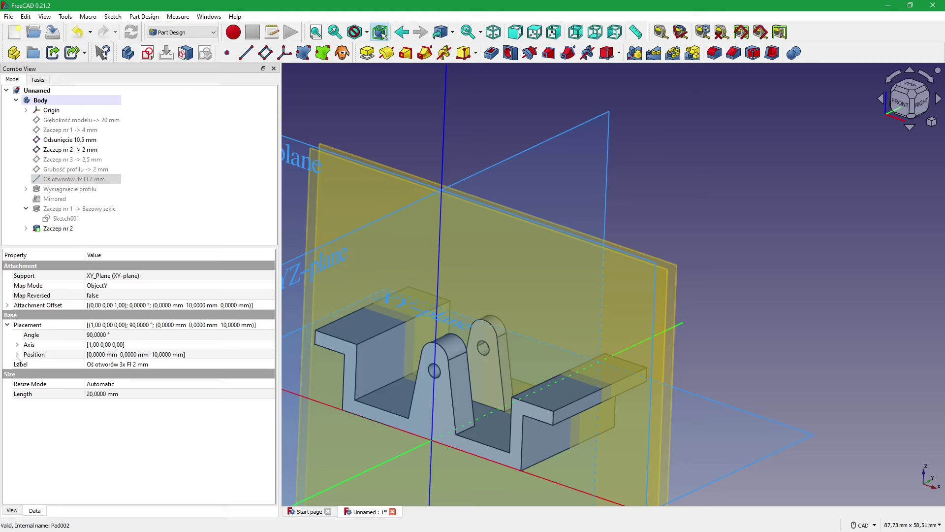
click(17, 356)
click(133, 384)
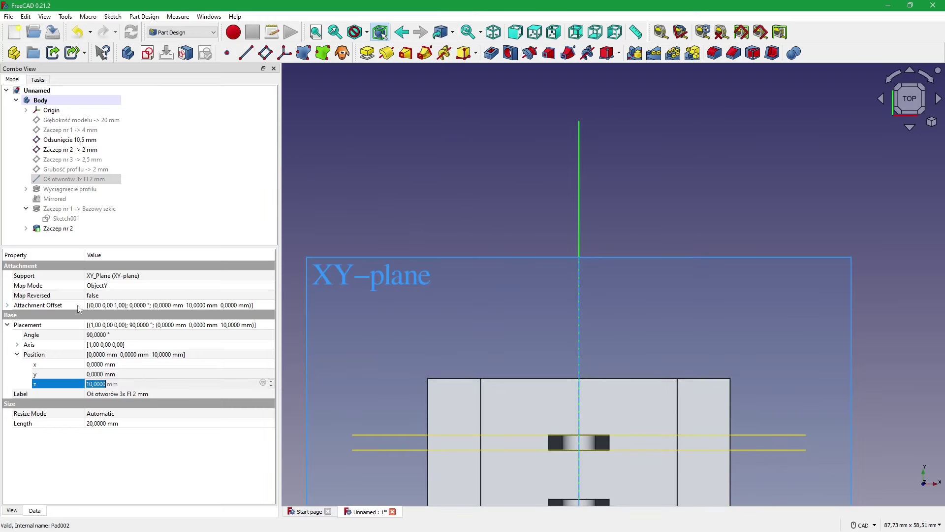
click(8, 325)
click(7, 305)
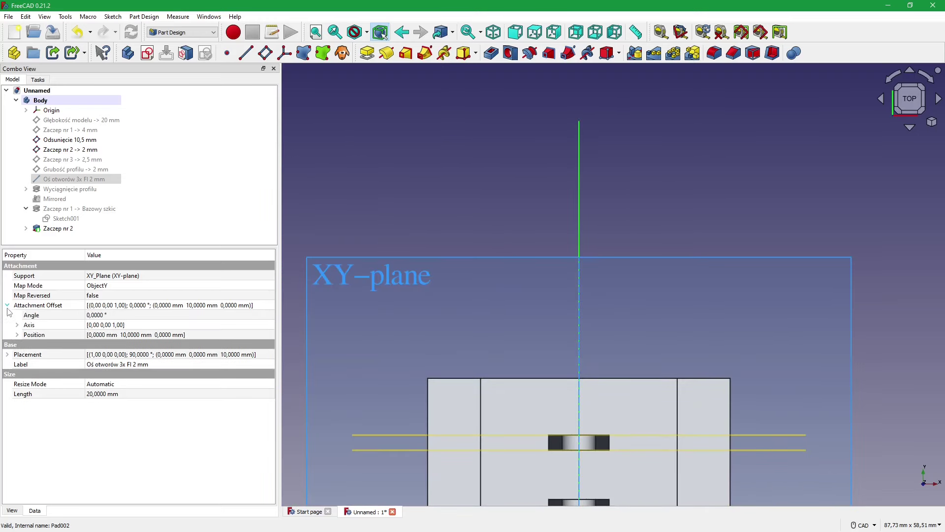
click(18, 335)
click(129, 354)
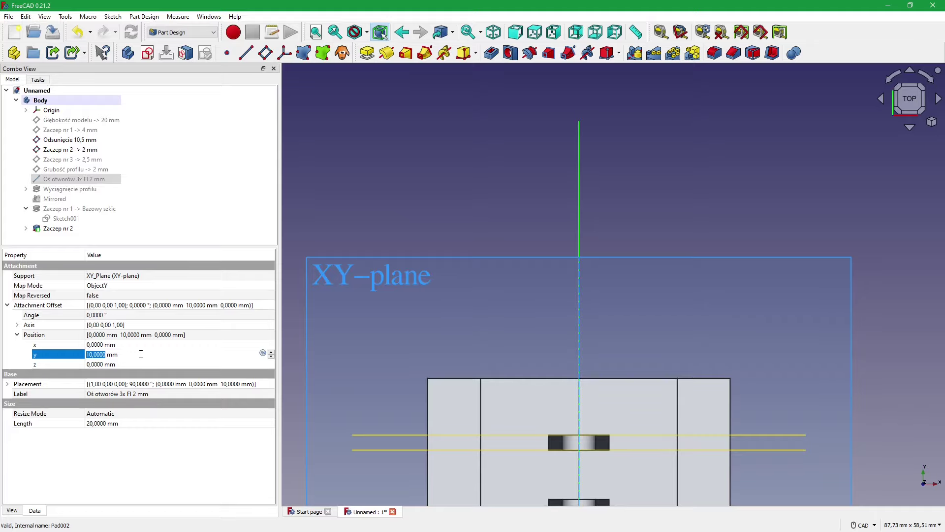
text(12)
key(Return)
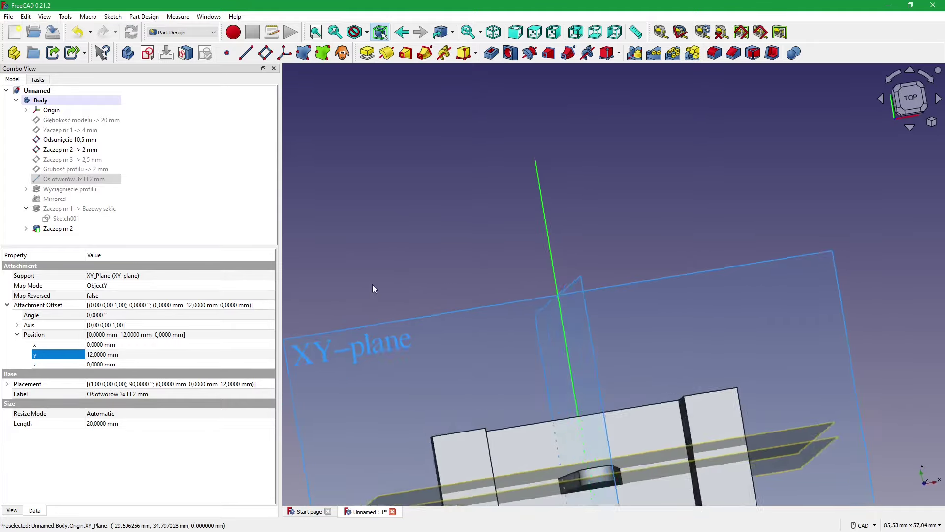
- Compare the lug holes with the datum line at y 10 mm, then restore 12 mm
mouse_move(326, 288)
middle_down()
mouse_move(418, 327)
mouse_move(748, 300)
middle_up()
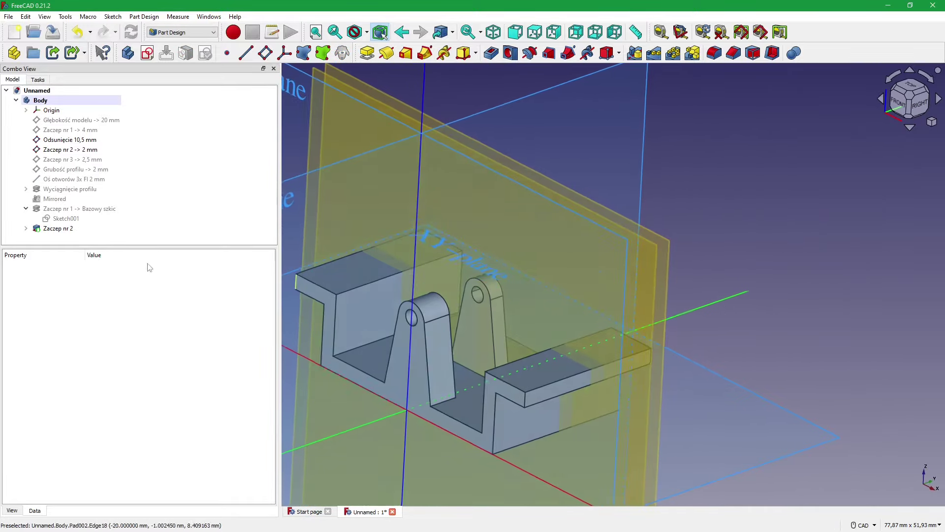
double_click(74, 179)
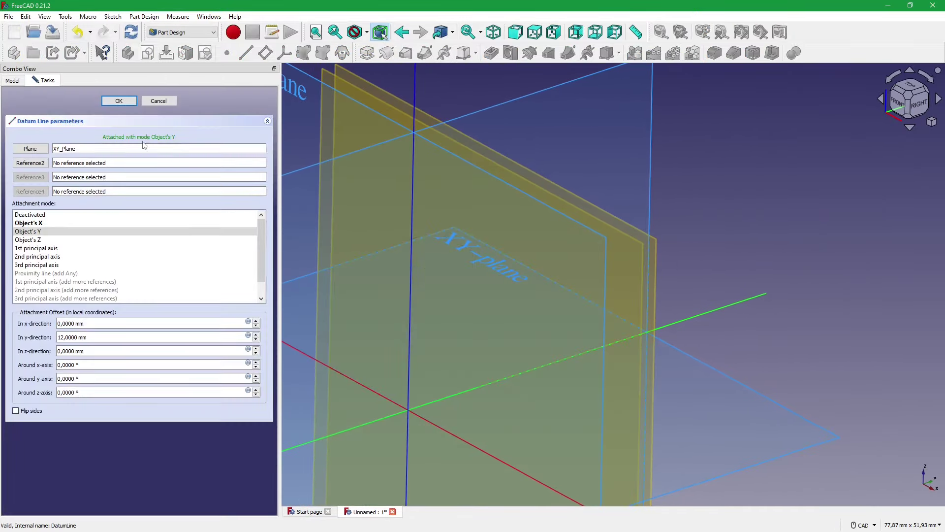
click(157, 101)
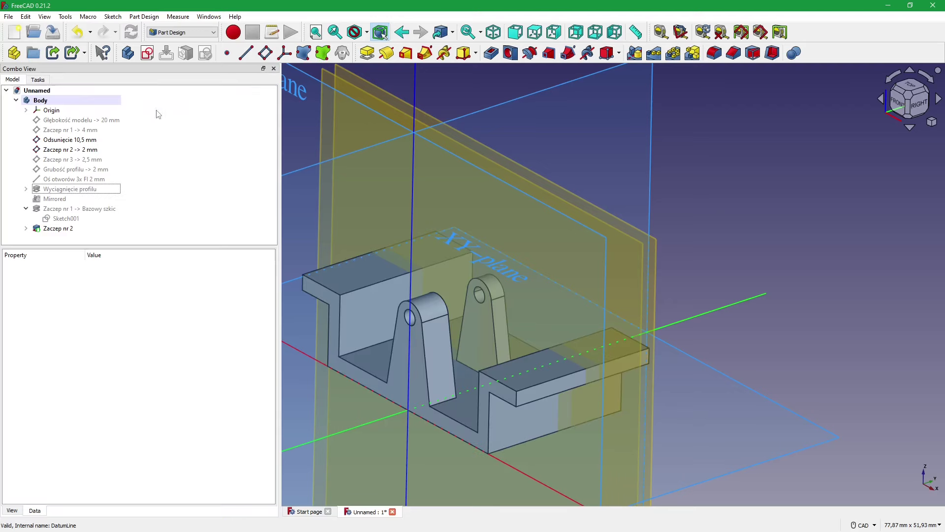
click(74, 179)
click(126, 355)
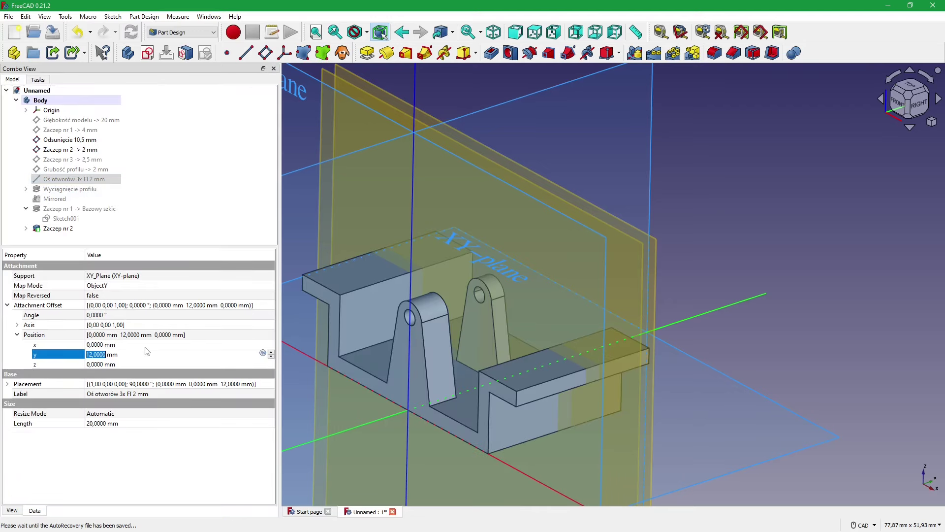
text(10)
key(Return)
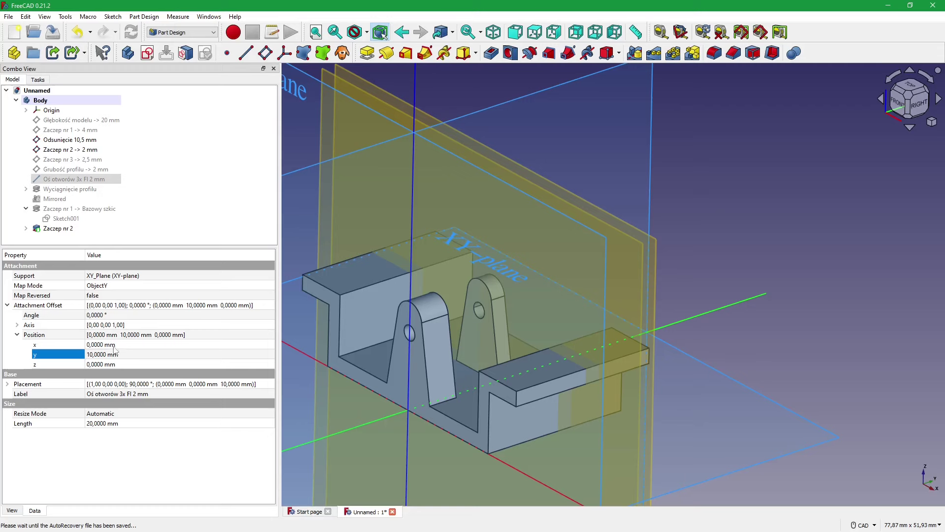
click(114, 354)
text(12)
key(Return)
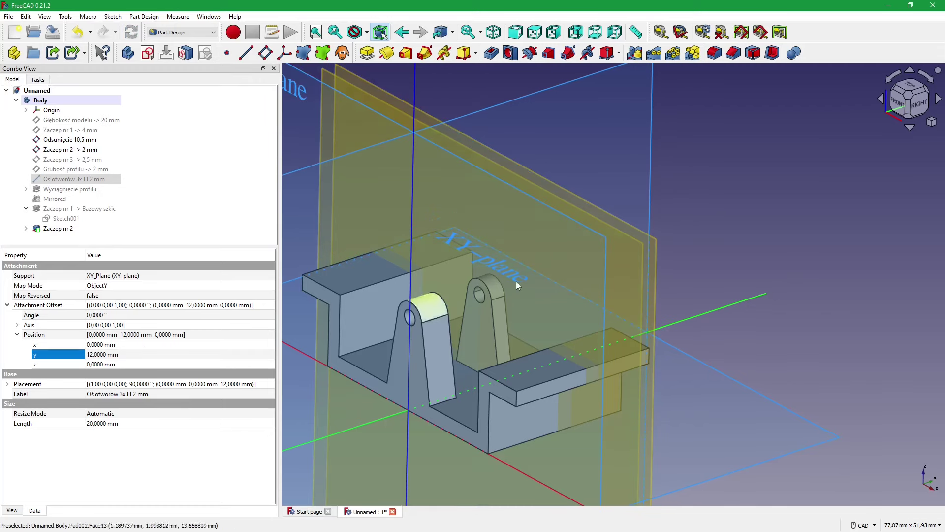
click(762, 226)
mouse_move(541, 213)
middle_down()
mouse_move(535, 238)
mouse_move(548, 249)
mouse_move(535, 243)
middle_up()
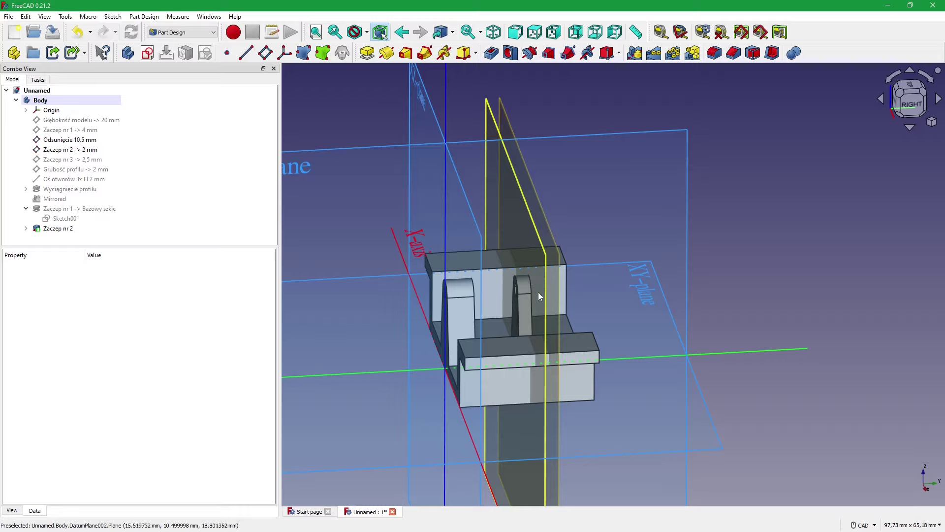
- Check the PDF drawing, then hide the Odsunięcie and Zaczep nr 2 datum planes
key(alt+Tab)
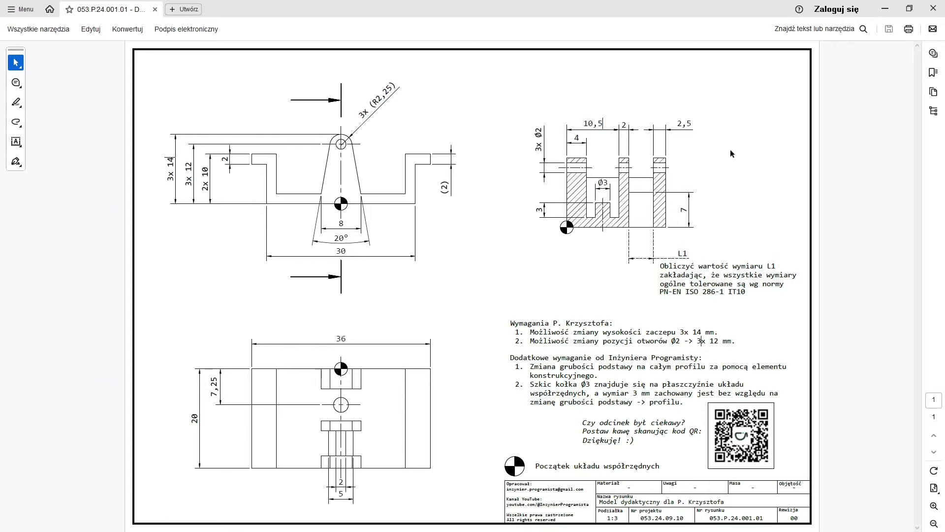
key(alt+Tab)
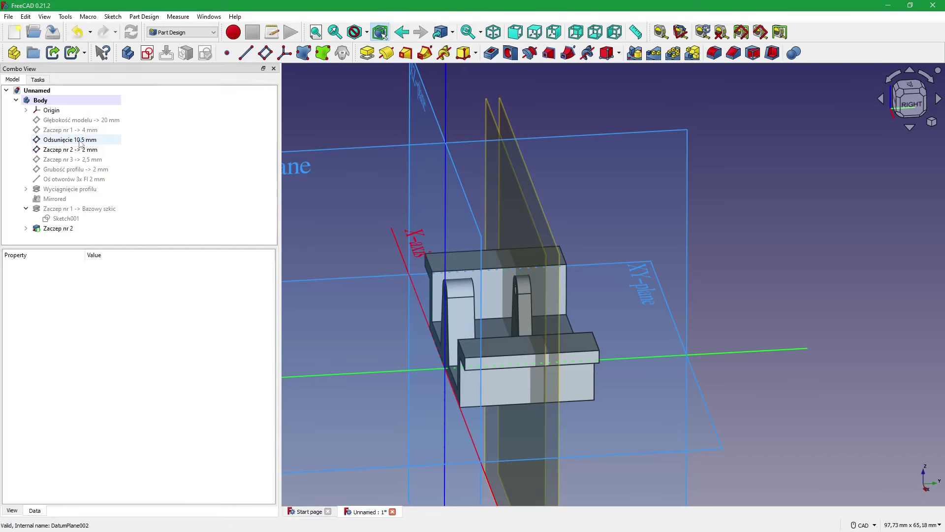
click(68, 139)
key(space)
click(70, 149)
key(space)
- Show the Głębokość modelu and Zaczep nr 3 datum planes
click(162, 120)
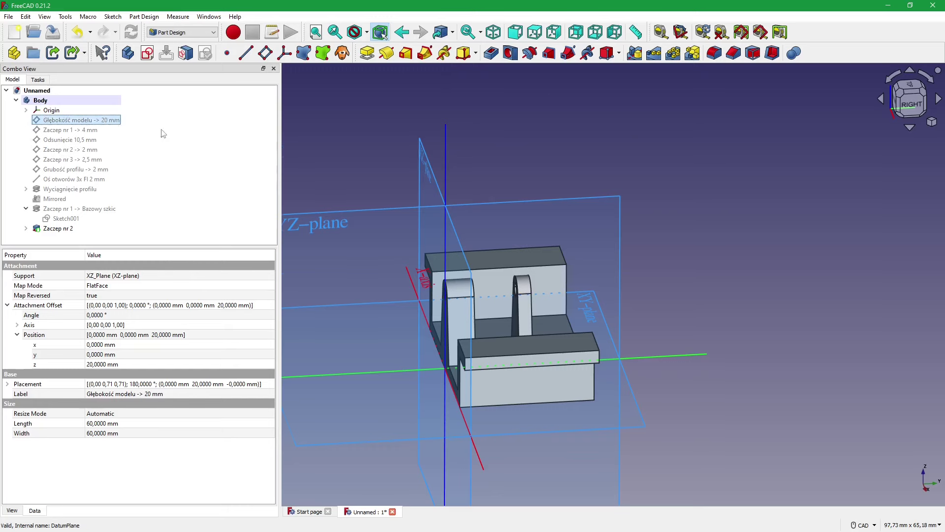
key(space)
click(709, 163)
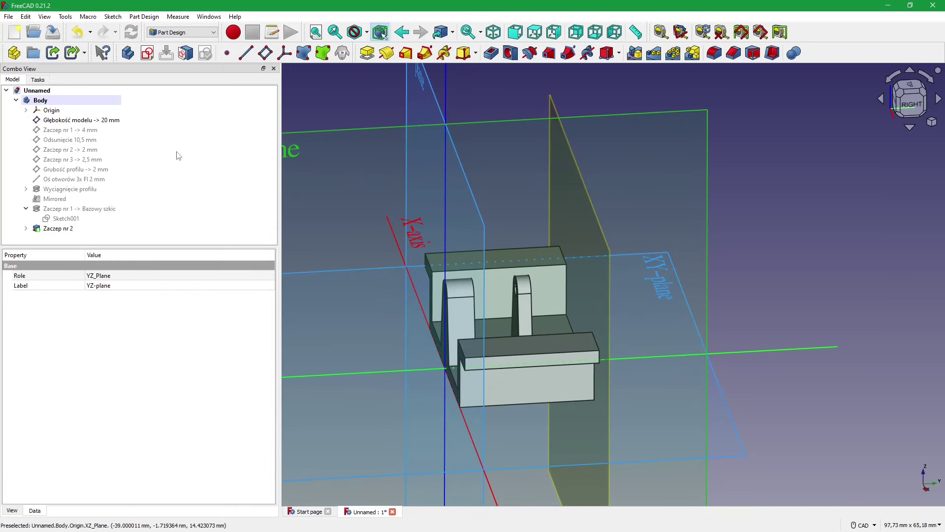
click(105, 163)
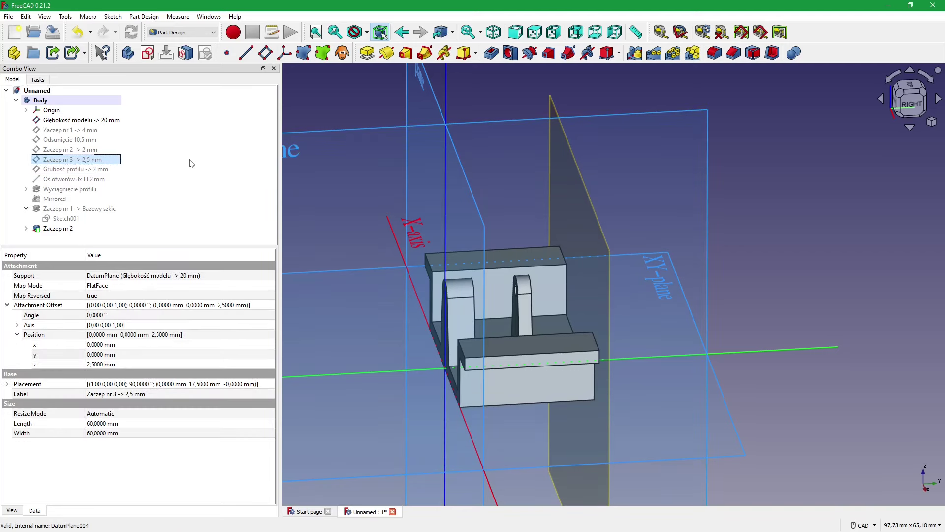
key(space)
middle_drag(678, 186, 611, 186)
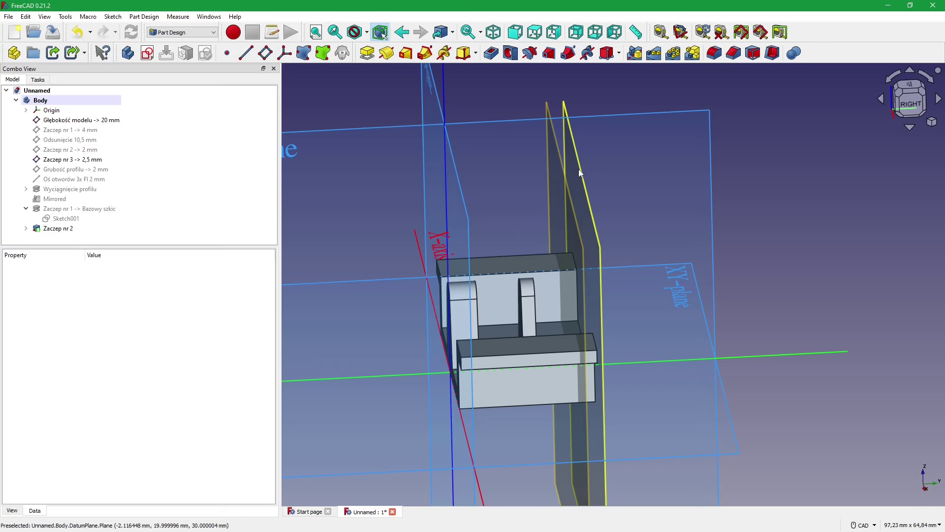
click(601, 176)
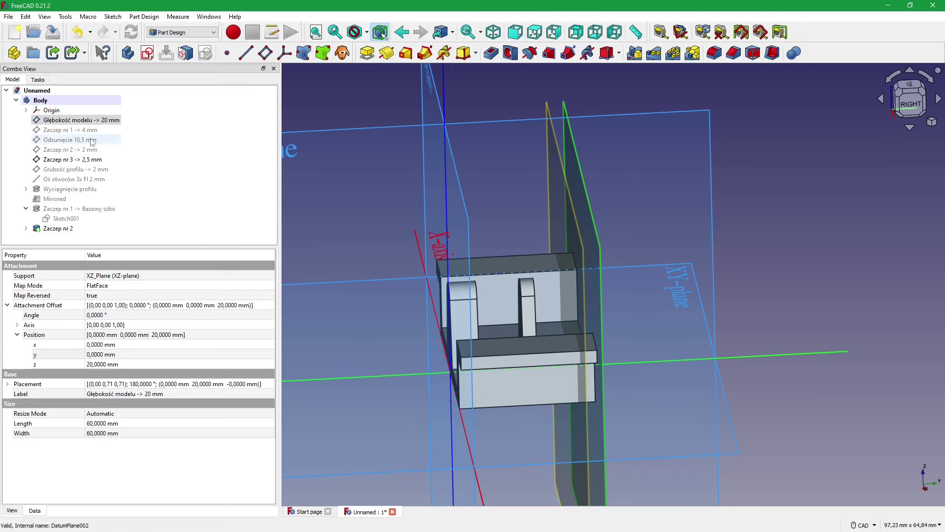
- Create a sketch on the Głębokość modelu plane as a carbon copy of Sketch001
click(679, 129)
click(116, 120)
click(149, 55)
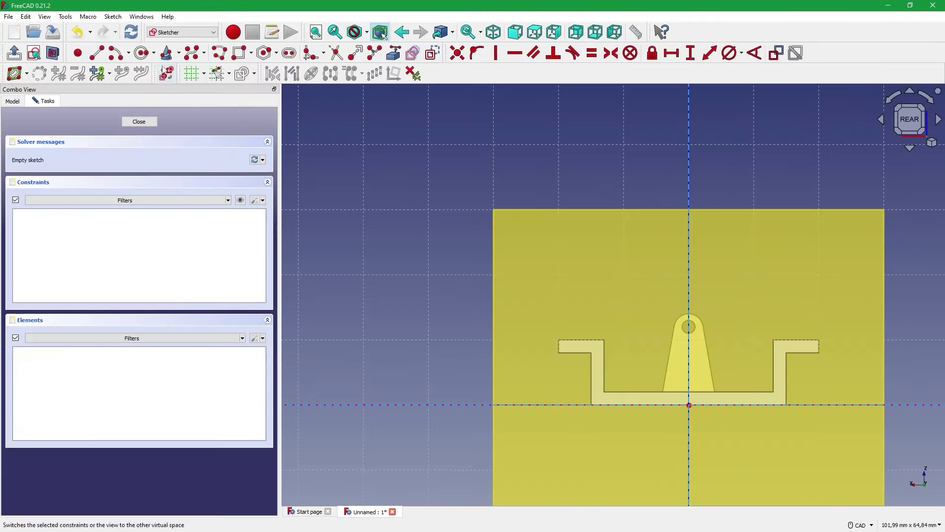
key(0)
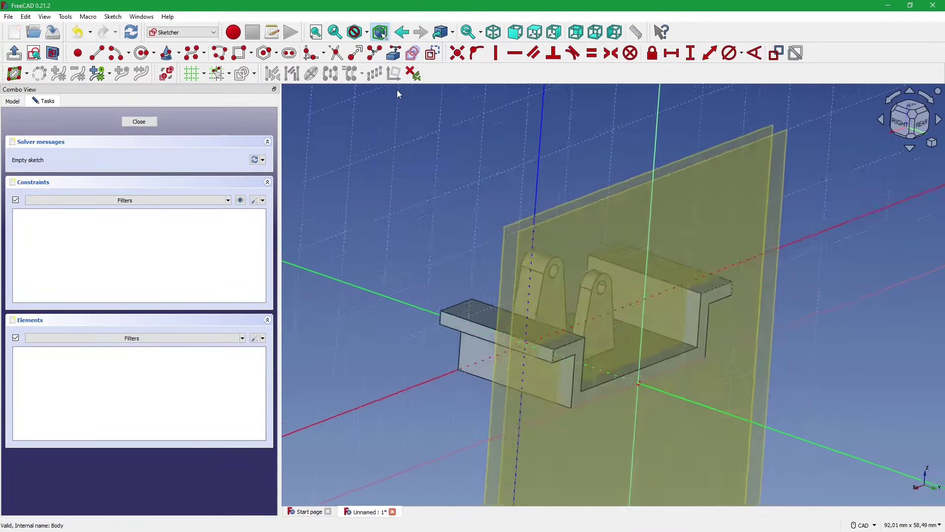
click(413, 57)
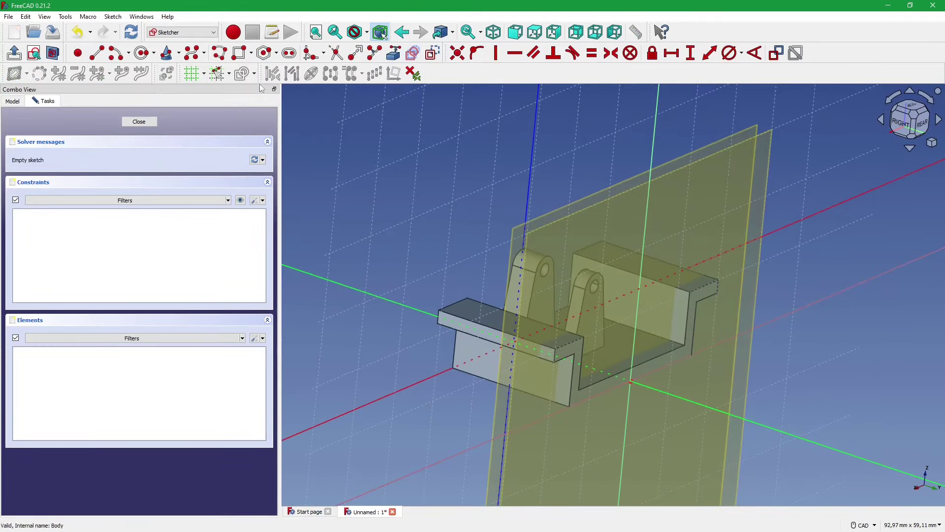
click(13, 101)
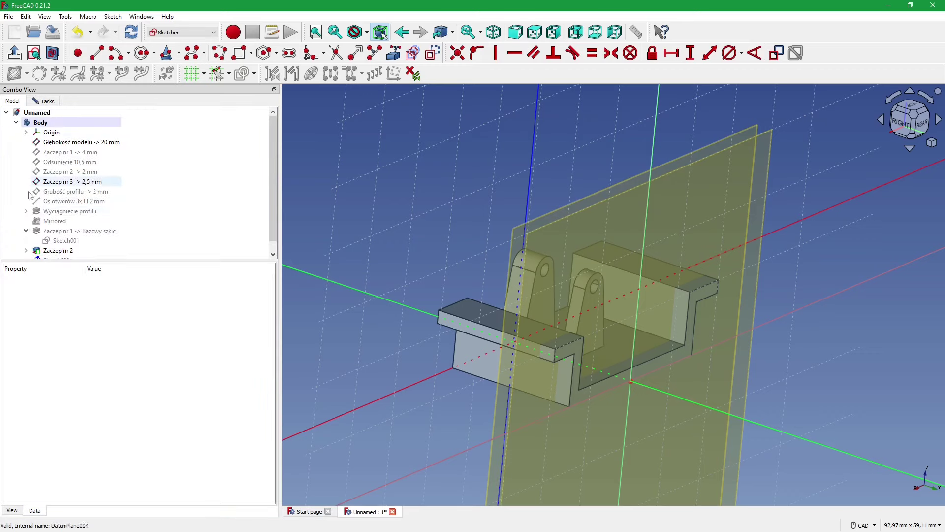
click(67, 240)
click(47, 101)
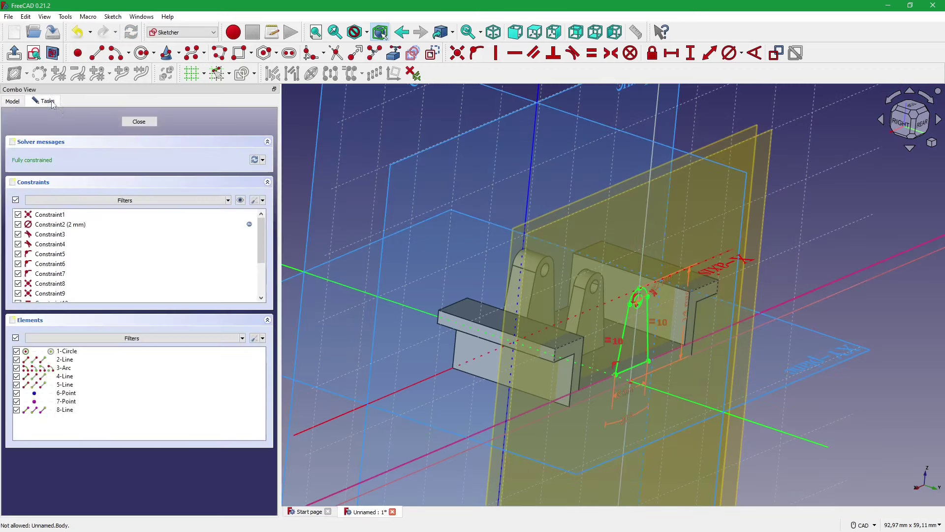
click(139, 121)
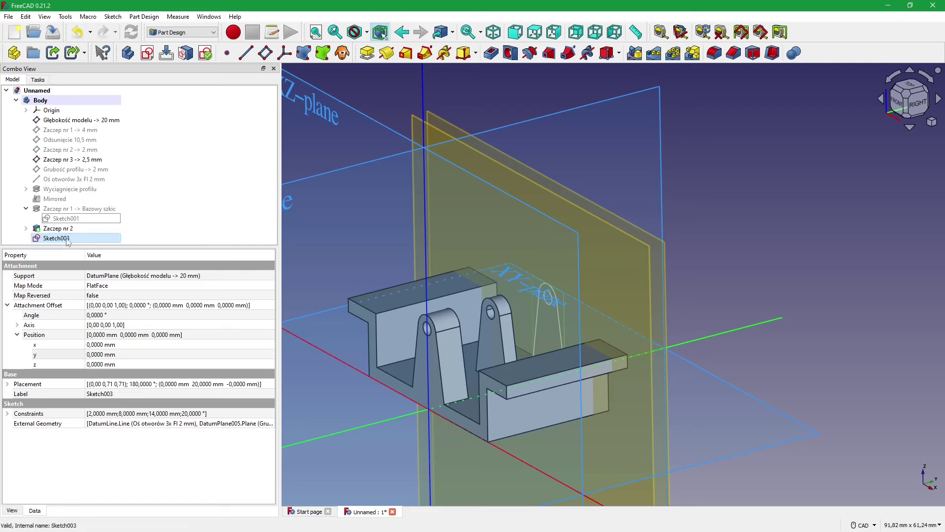
- Pad the new sketch 'Up to face', limited by the Zaczep nr 3 datum plane
click(367, 53)
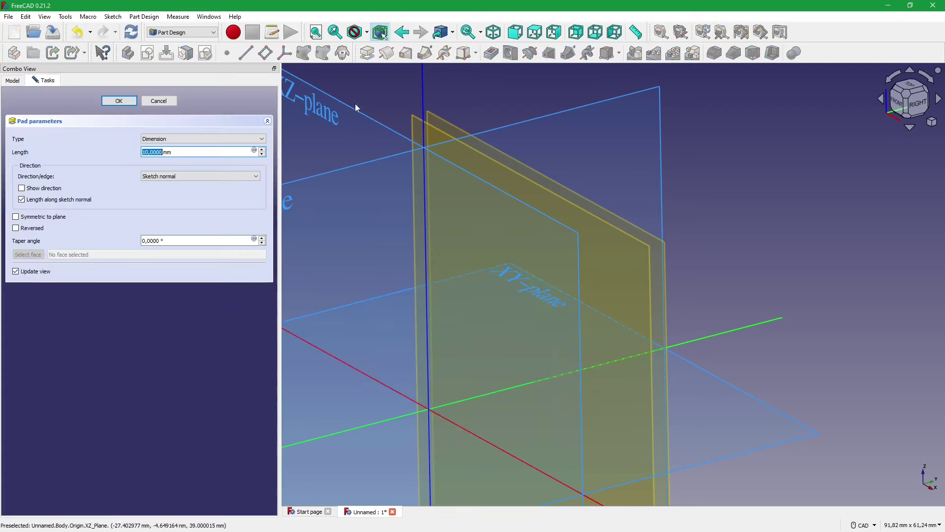
click(188, 138)
click(183, 172)
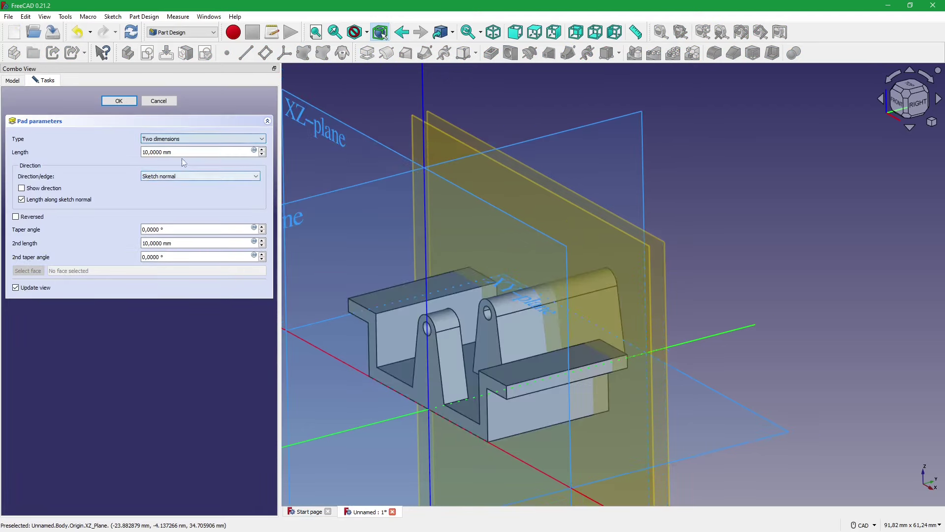
click(183, 139)
click(176, 166)
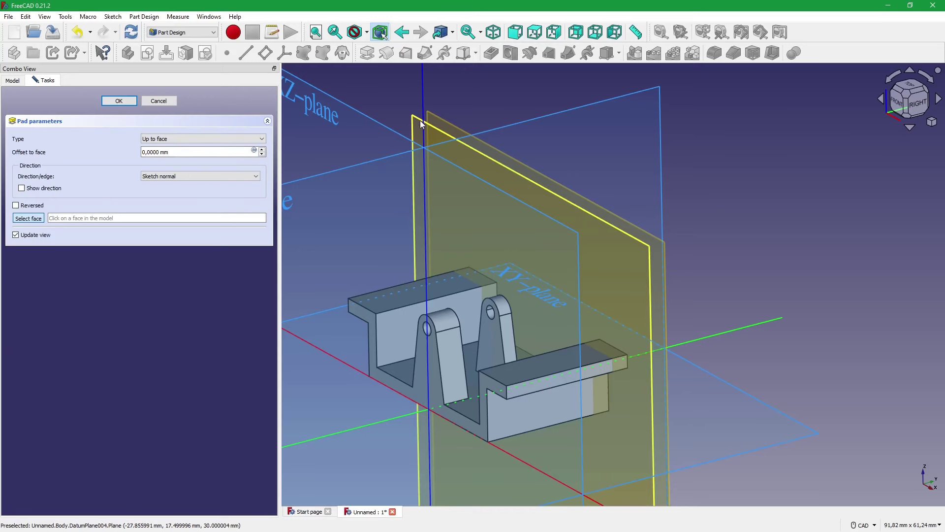
click(421, 124)
click(118, 100)
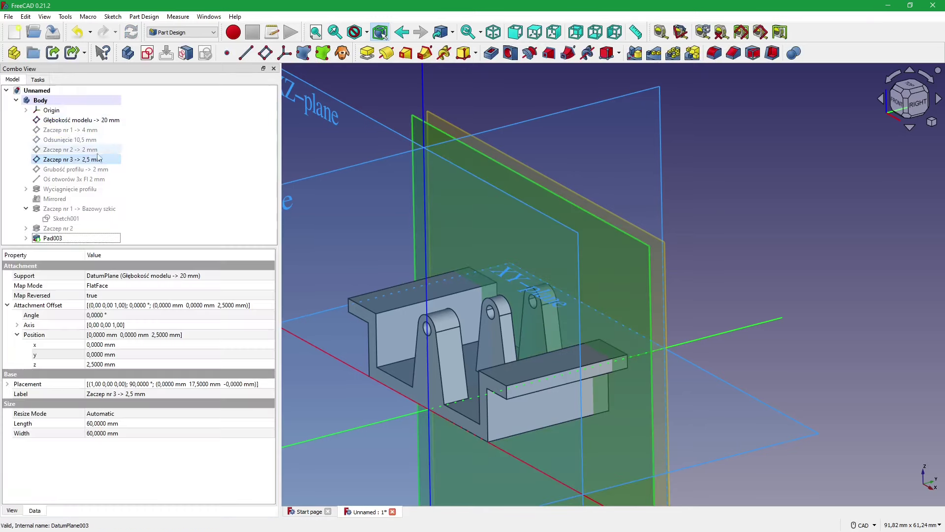
- Deepen the model by setting the Głębokość modelu offset z to 30 mm
scroll(385, 252, down, 2)
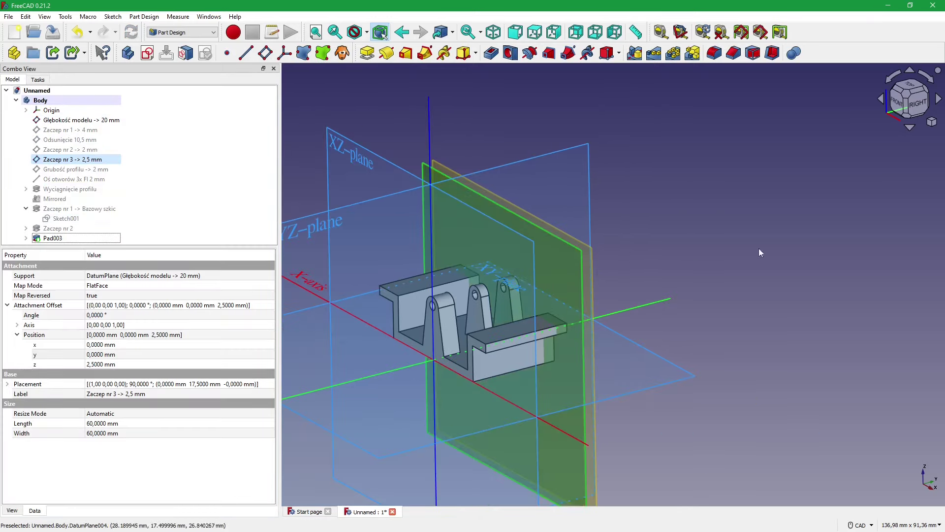
click(758, 248)
click(57, 159)
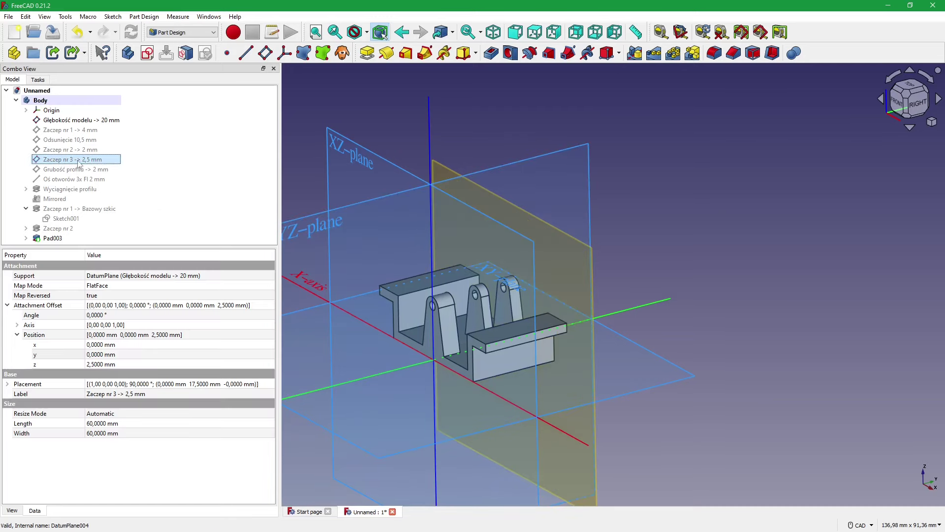
click(69, 119)
scroll(467, 309, up, 3)
scroll(467, 309, down, 2)
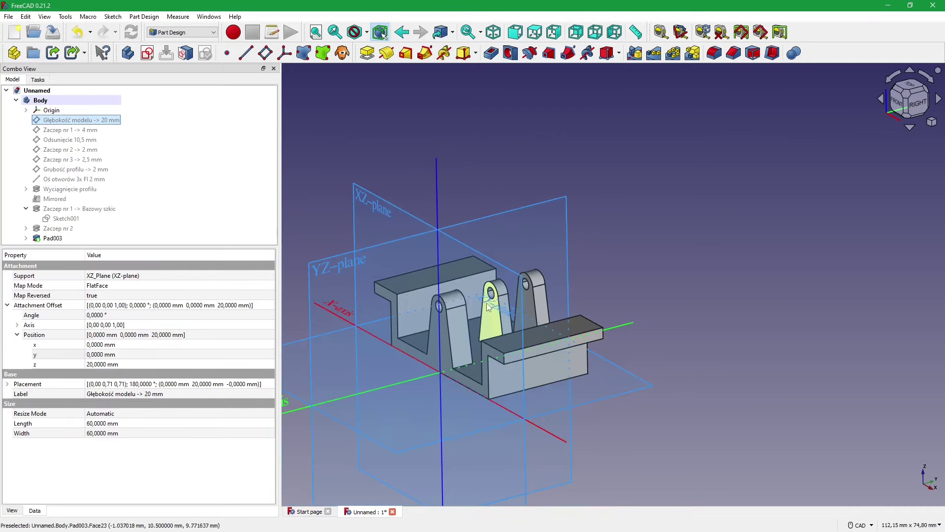
middle_drag(347, 209, 295, 217)
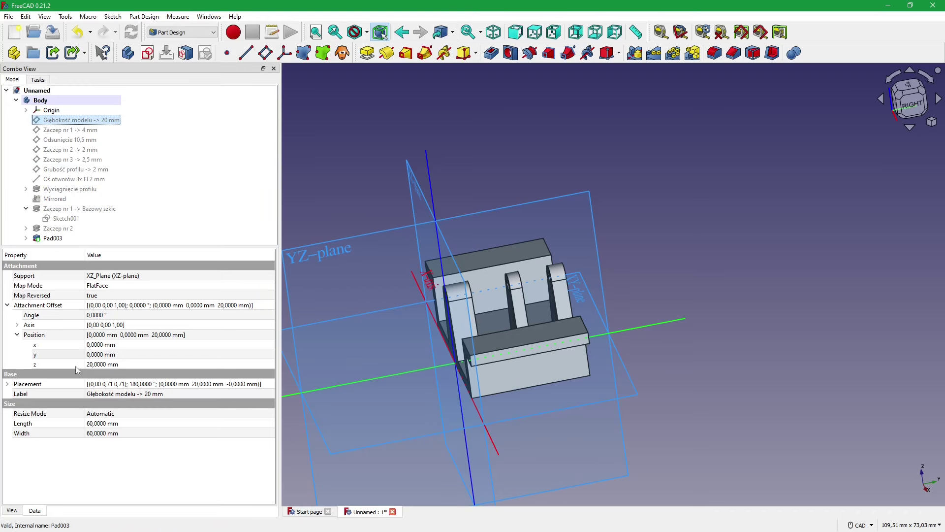
click(148, 364)
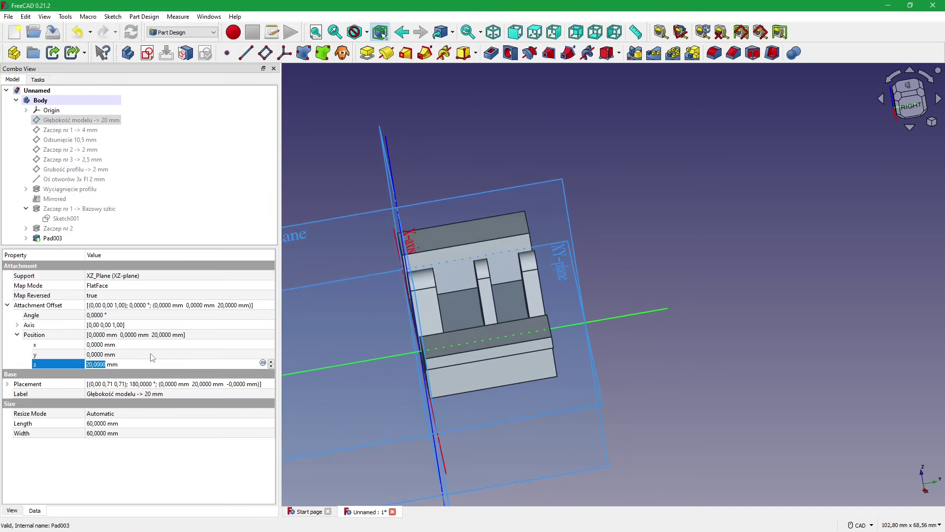
text(30)
key(Return)
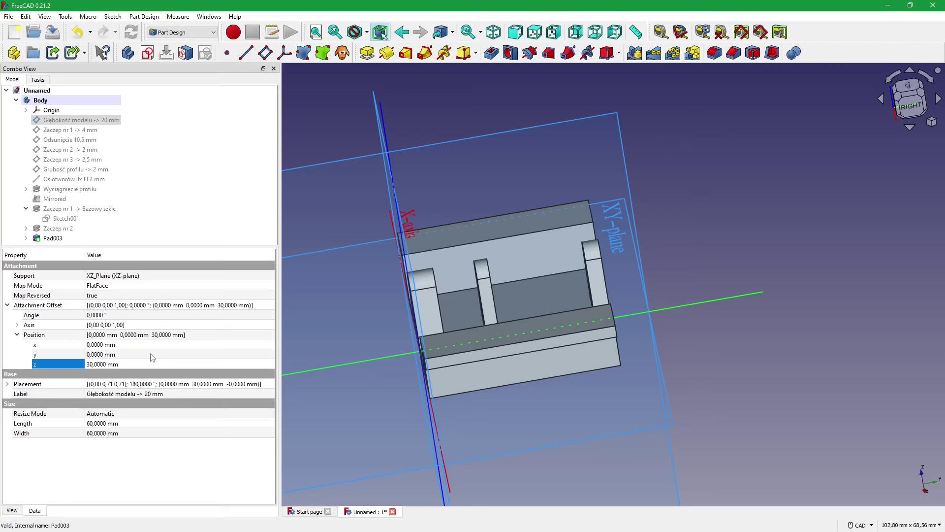
- Move the hole axis datum line to y 10 mm, then back to 12 mm
mouse_move(416, 264)
middle_down()
mouse_move(567, 283)
mouse_move(528, 295)
middle_up()
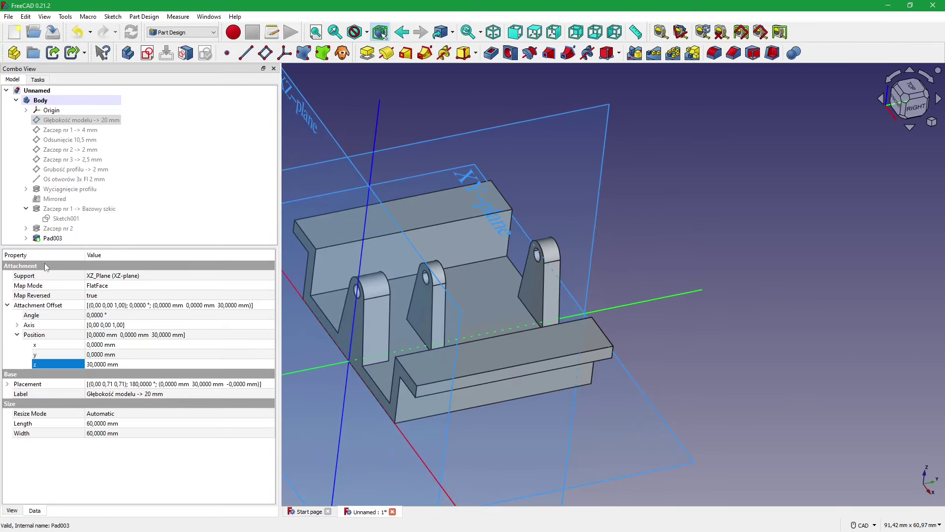
click(74, 179)
click(171, 353)
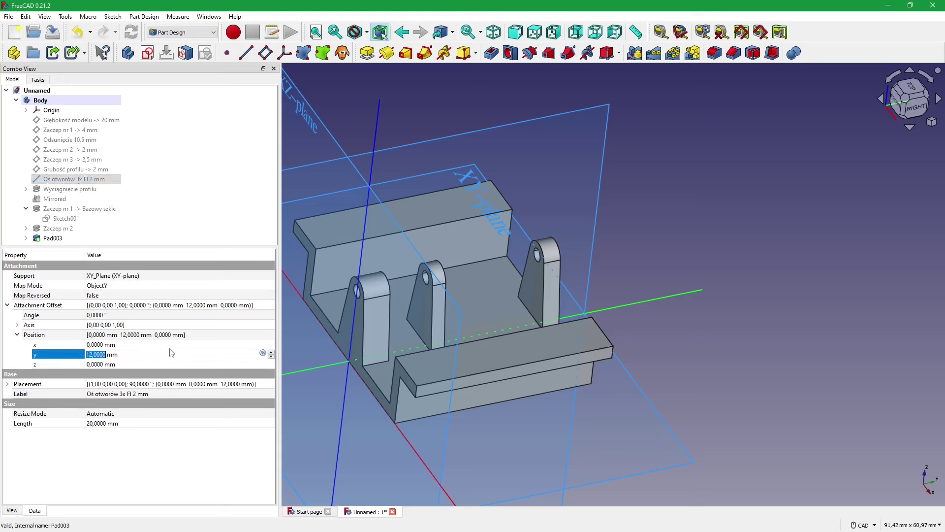
text(10)
key(Return)
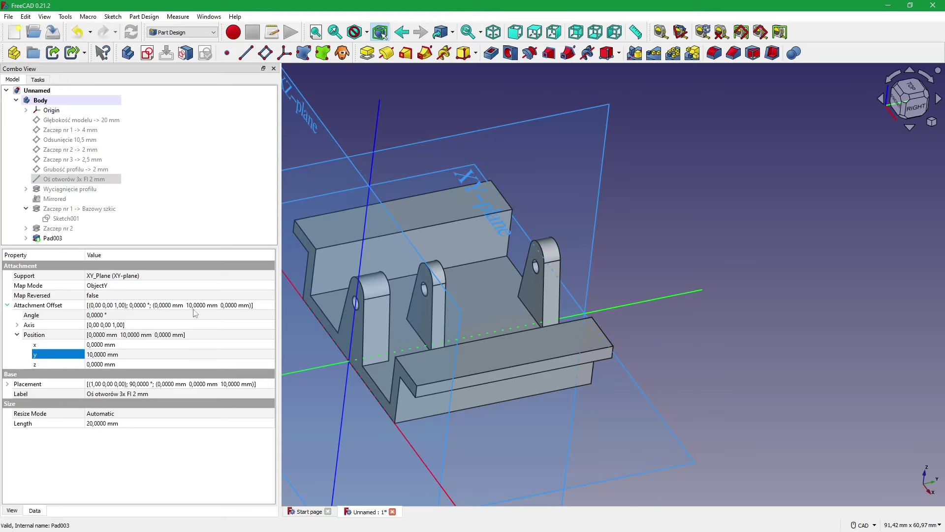
click(139, 355)
text(12)
key(Return)
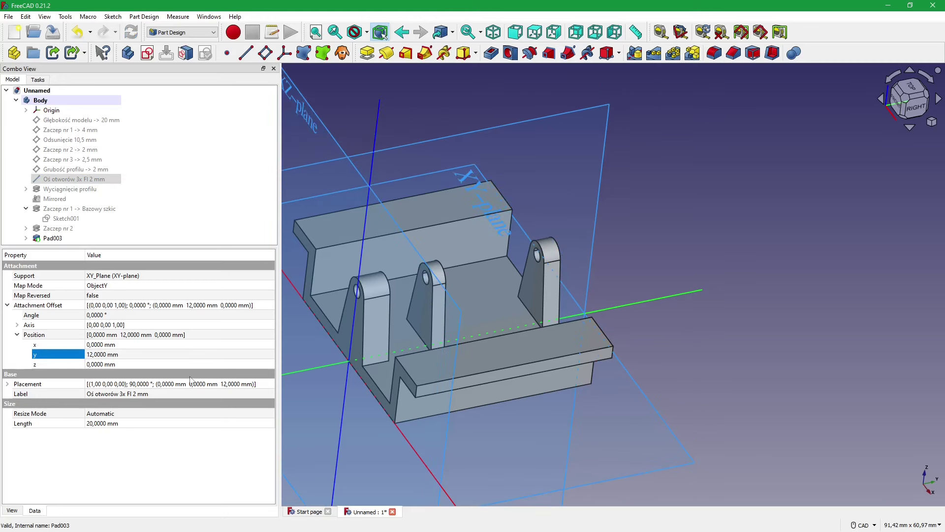
- Reset the model depth offset and switch to the PDF drawing
click(711, 220)
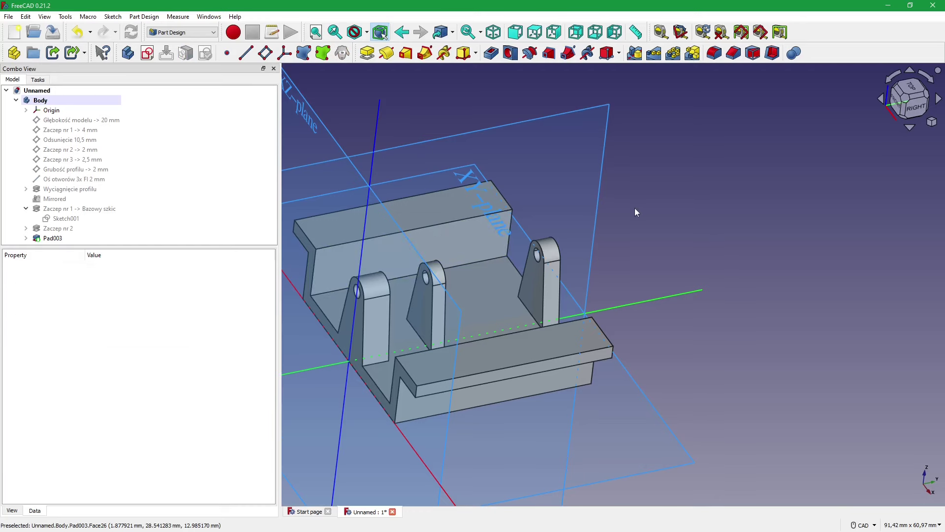
mouse_move(542, 281)
middle_down()
mouse_move(495, 322)
mouse_move(586, 271)
mouse_move(575, 253)
middle_up()
scroll(586, 272, up, 2)
scroll(723, 273, up, 3)
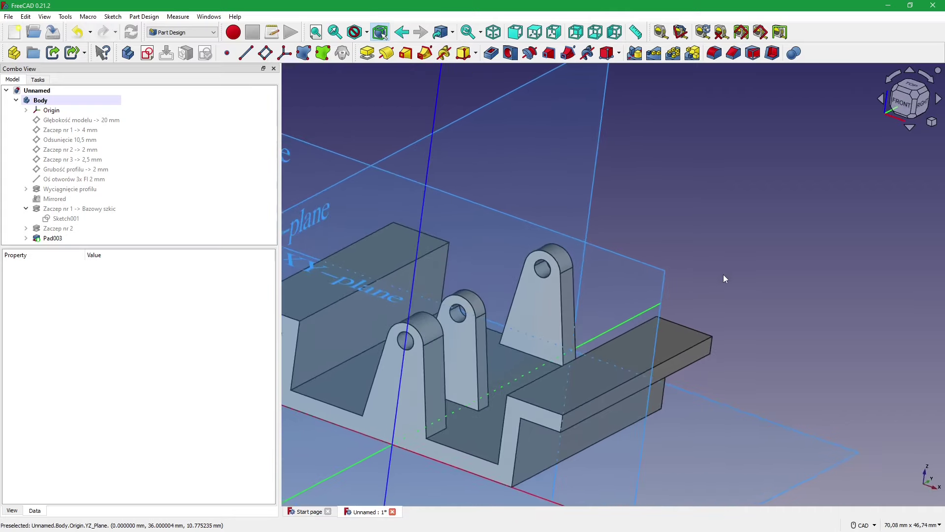
middle_drag(724, 278, 637, 261)
click(91, 130)
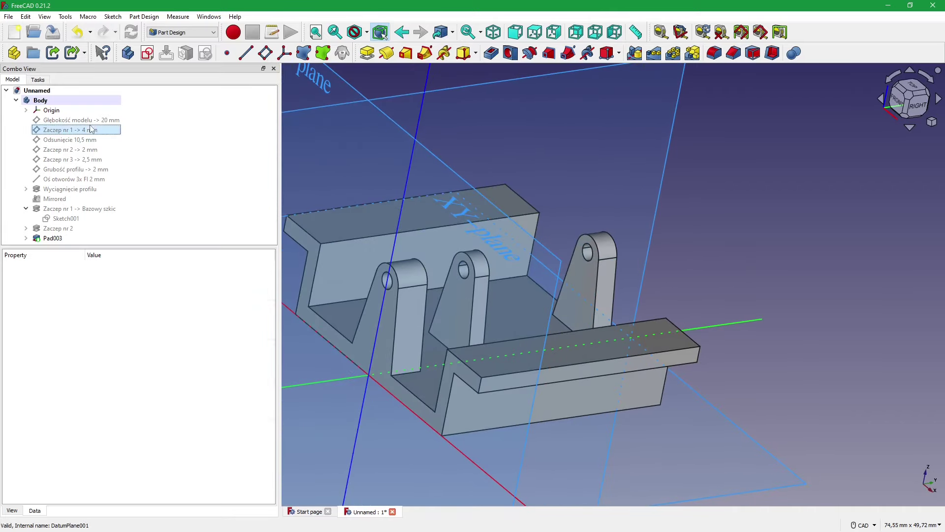
click(131, 364)
text(2)
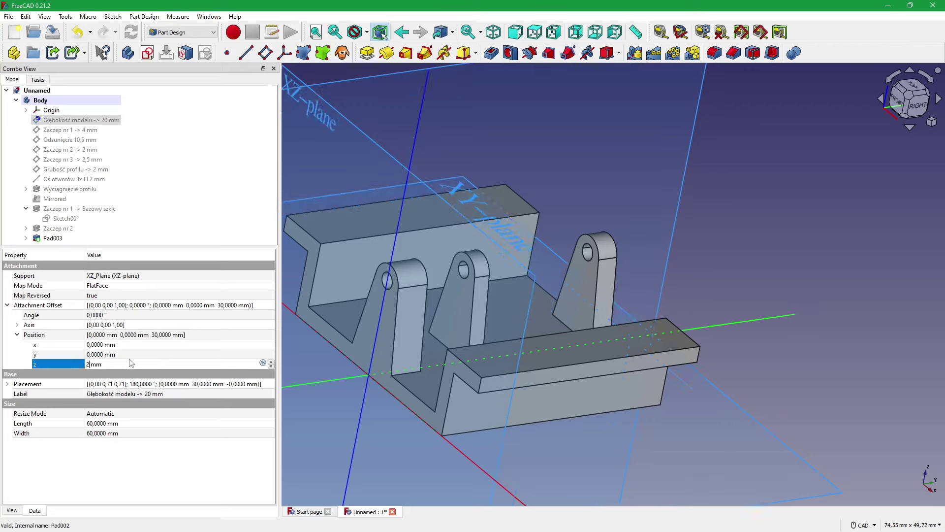
key(Return)
click(782, 253)
middle_drag(781, 253, 592, 266)
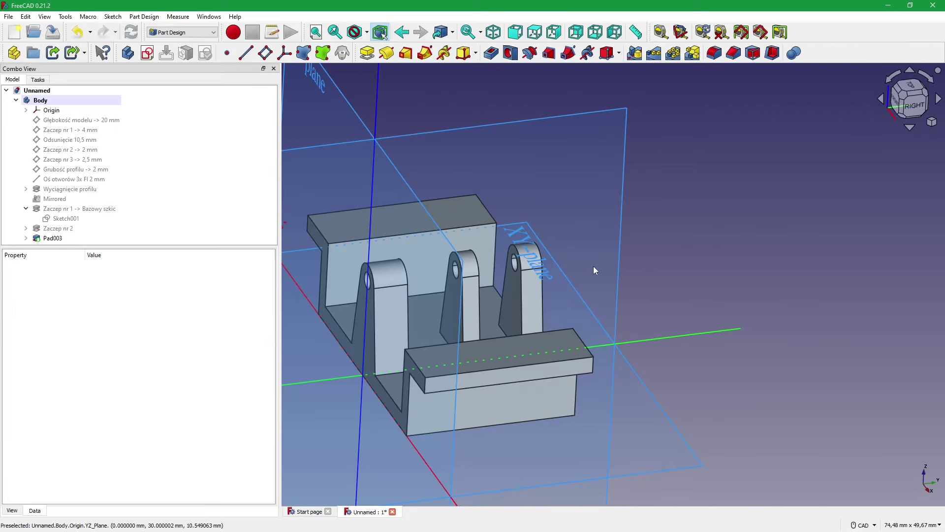
key(alt+Tab)
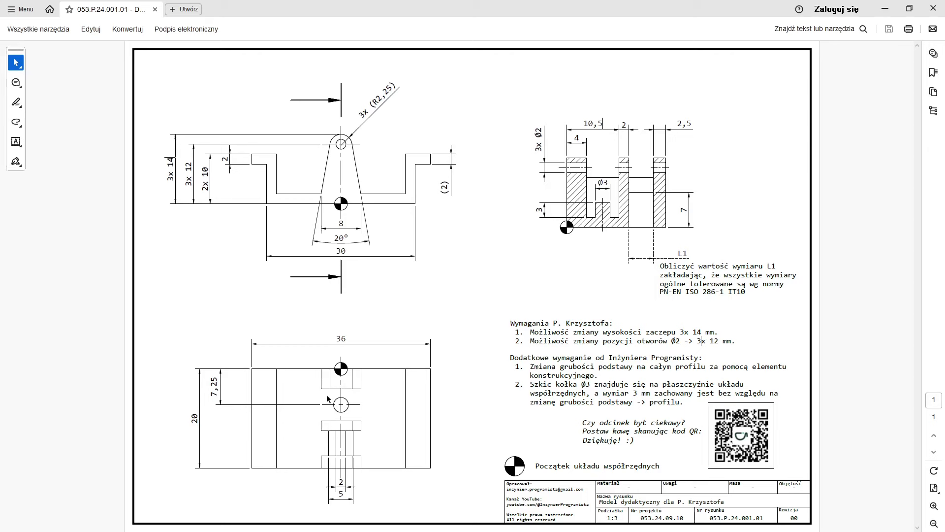
- Leave the PDF drawing and return to the FreeCAD model
key(alt+Tab)
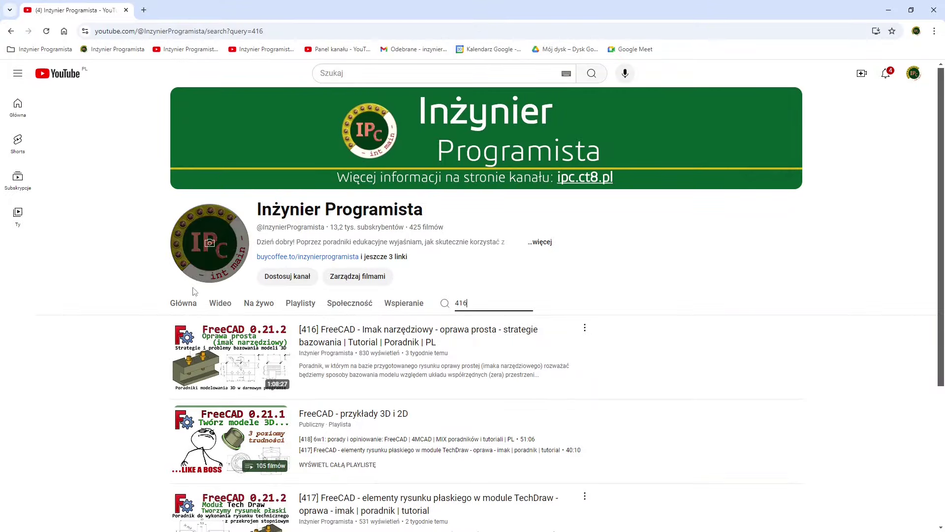
- Open the 'FreeCAD - przykłady 3D i 2D' playlist from the channel's home page
click(192, 304)
scroll(208, 306, down, 2)
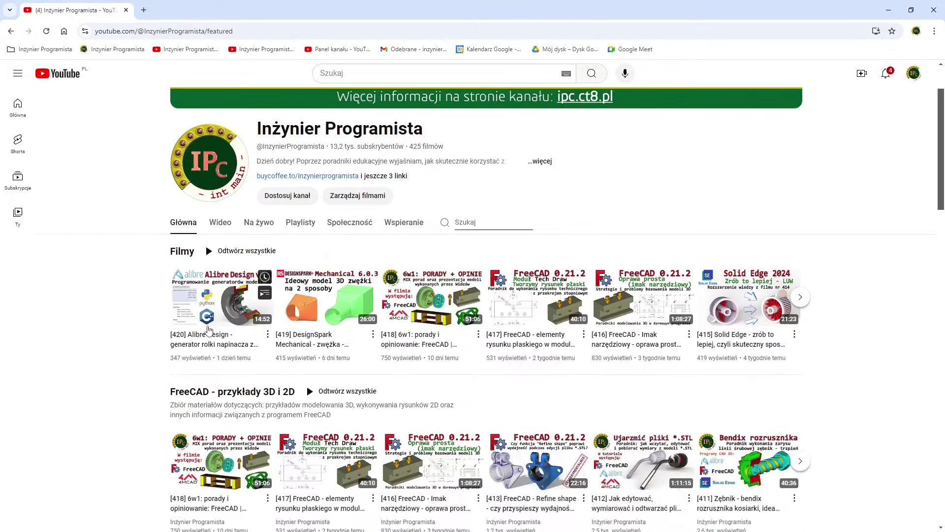
scroll(211, 295, down, 2)
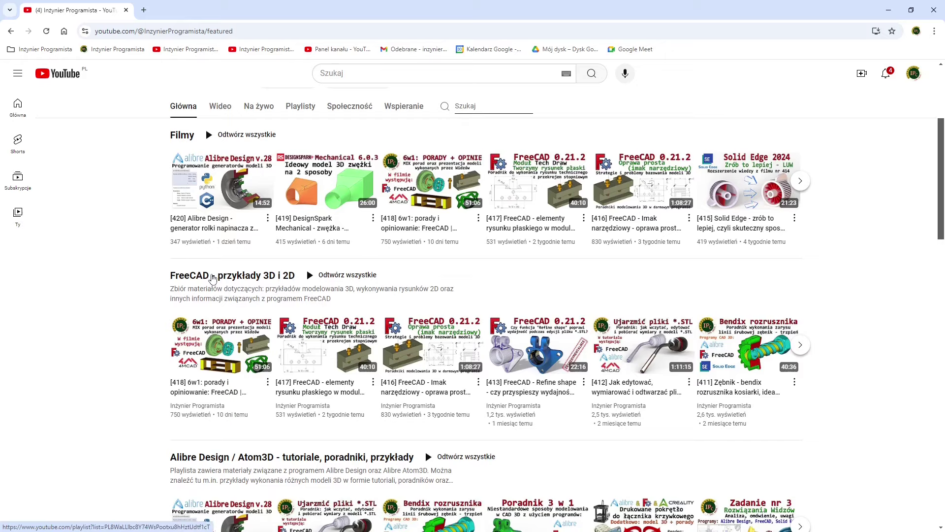
click(213, 278)
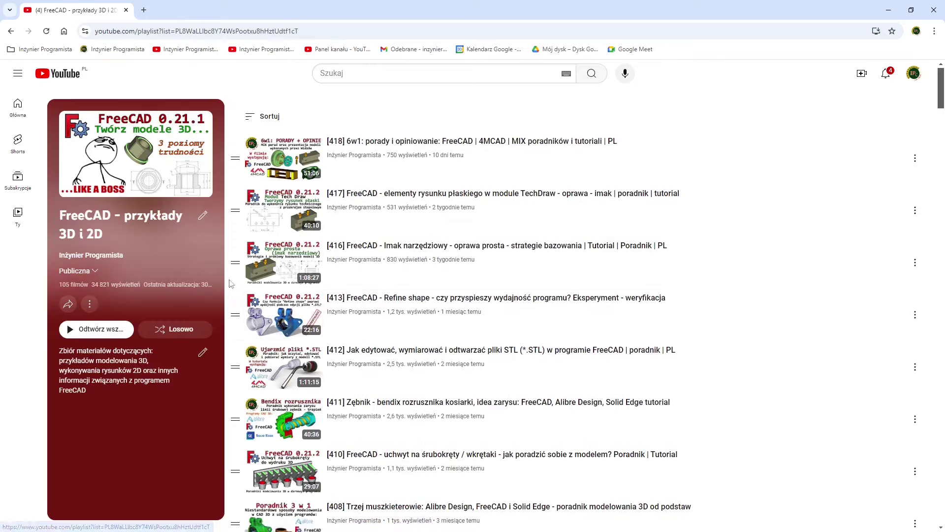
- Scroll down the playlist's 105 videos to browse the older ones
scroll(450, 332, down, 2)
scroll(493, 331, down, 6)
scroll(490, 336, down, 7)
scroll(490, 336, down, 10)
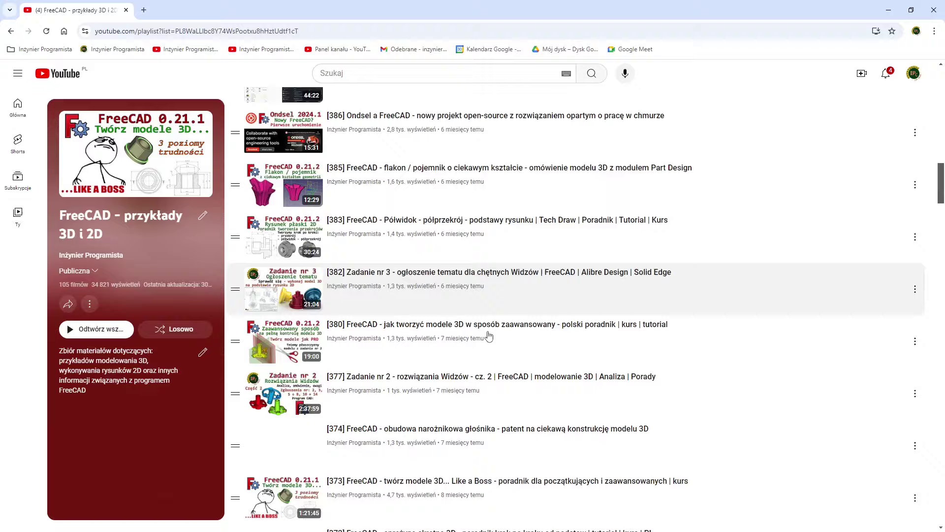
scroll(488, 335, down, 4)
scroll(485, 335, down, 5)
scroll(480, 334, down, 6)
scroll(481, 334, down, 5)
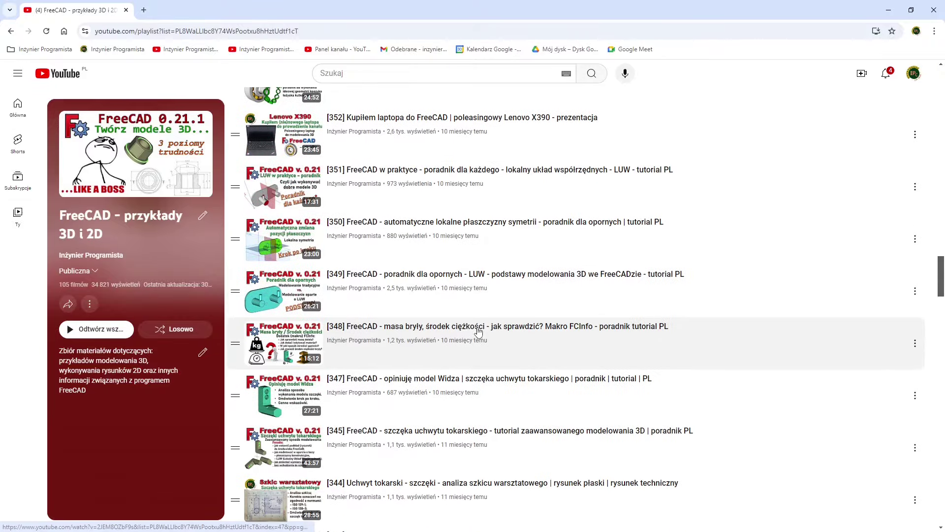
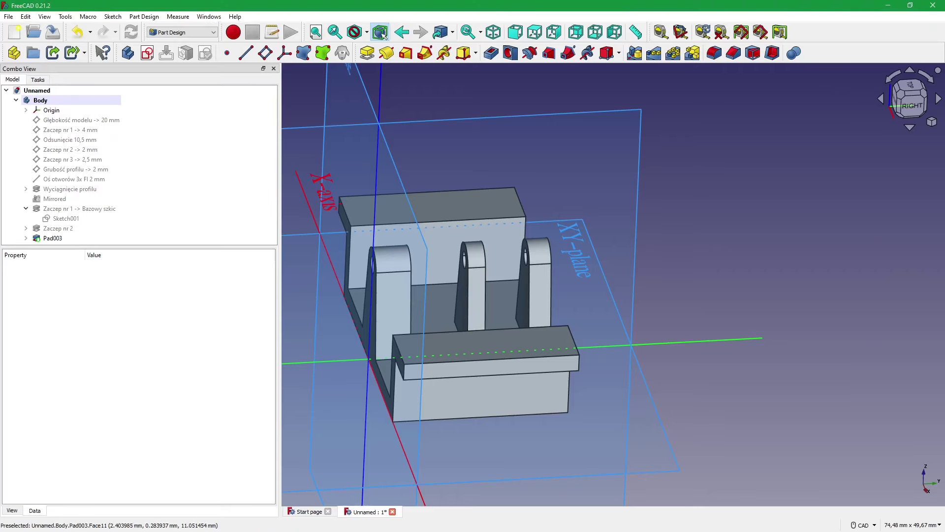
- Compare the bracket model with the technical drawing, marking the base-thickness and Ø3 pin requirements
key(alt+Tab)
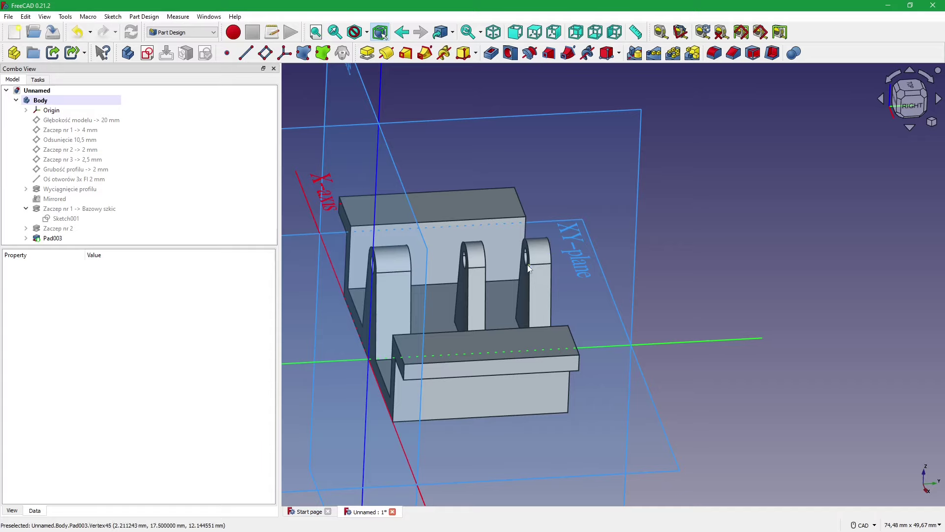
middle_drag(627, 254, 450, 199)
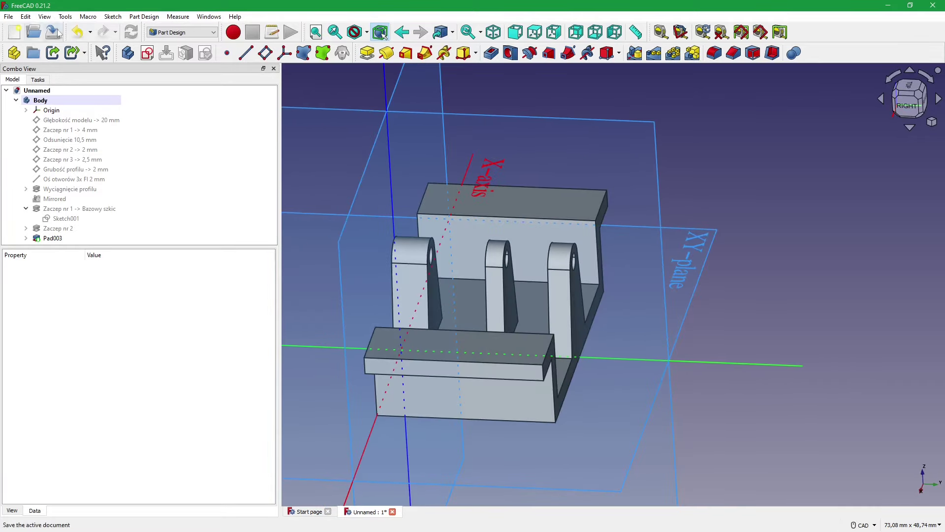
mouse_move(354, 158)
middle_down()
mouse_move(776, 273)
mouse_move(669, 247)
mouse_move(620, 259)
middle_up()
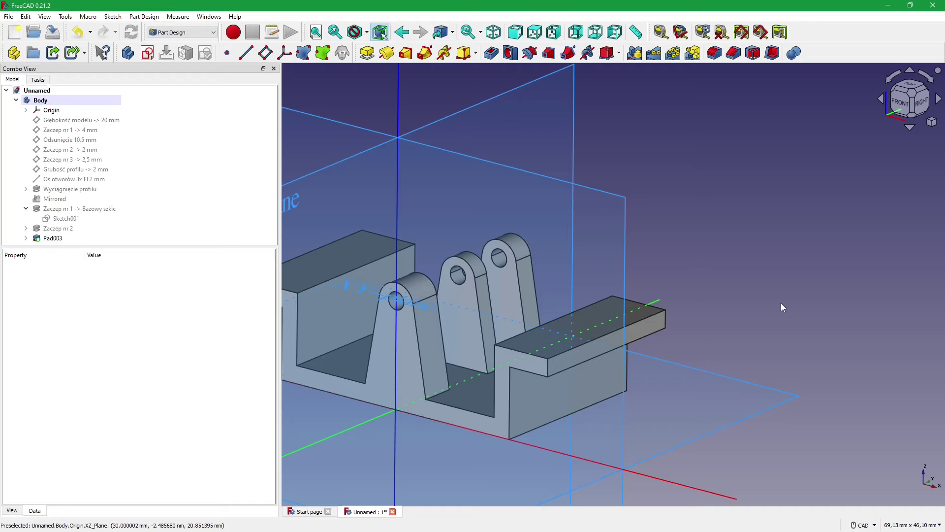
key(alt+Tab)
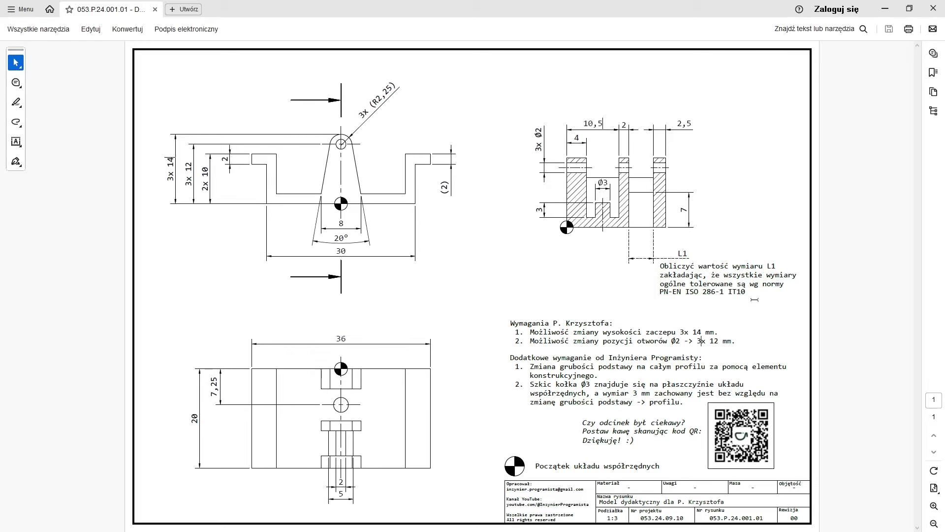
key(alt+Tab)
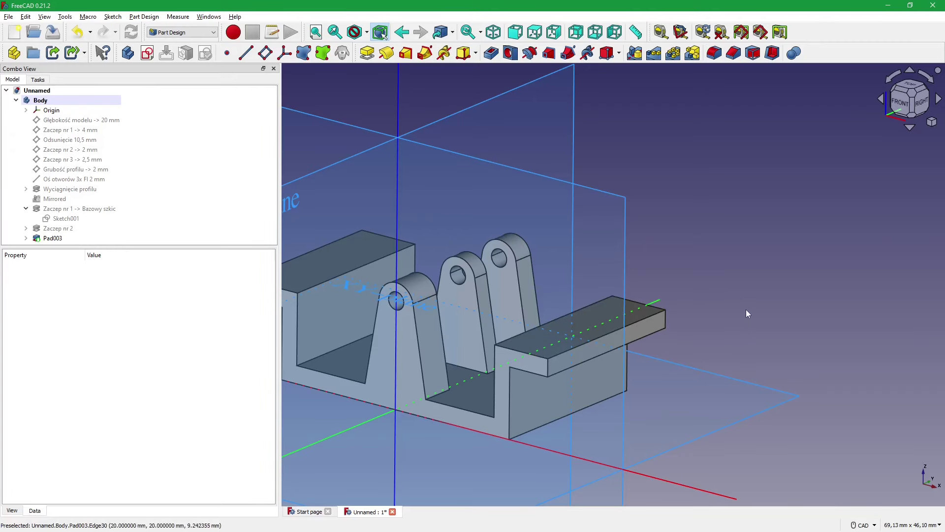
key(alt+Tab)
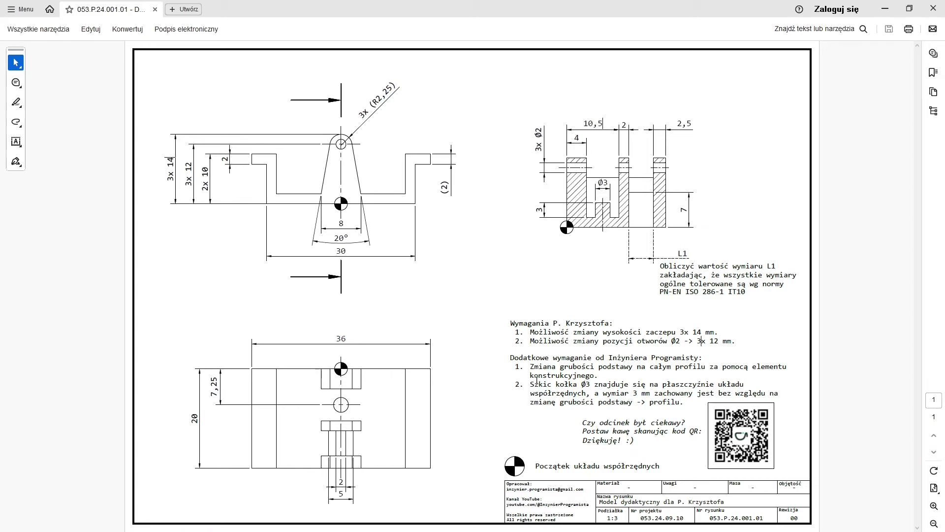
drag(536, 376, 591, 377)
click(591, 377)
drag(566, 385, 602, 384)
click(602, 385)
key(alt+Tab)
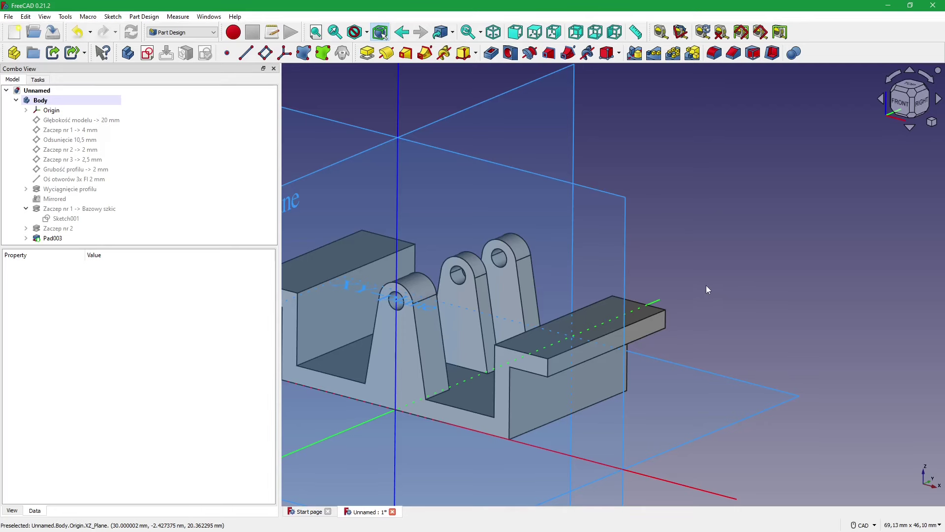
middle_drag(566, 281, 342, 259)
- Rename the Pad003 feature to 'Zaczep nr 3'
click(55, 238)
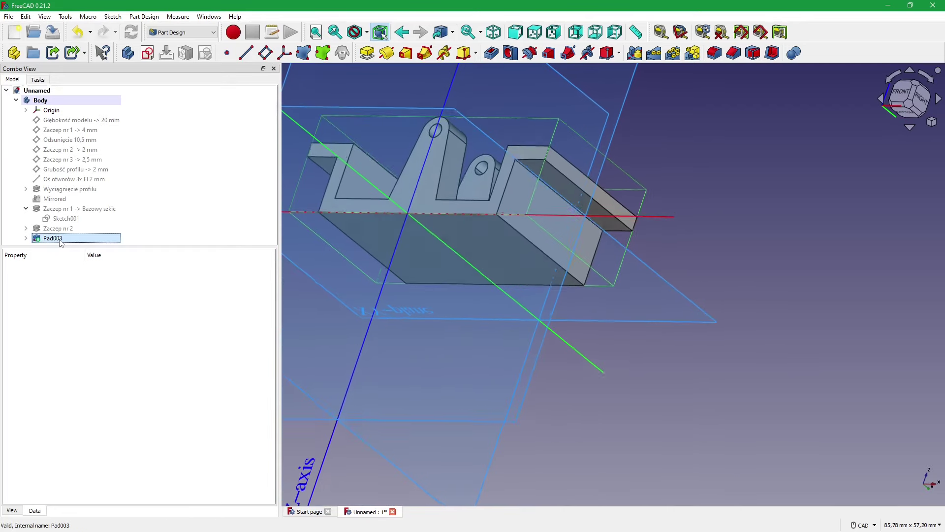
text(Z)
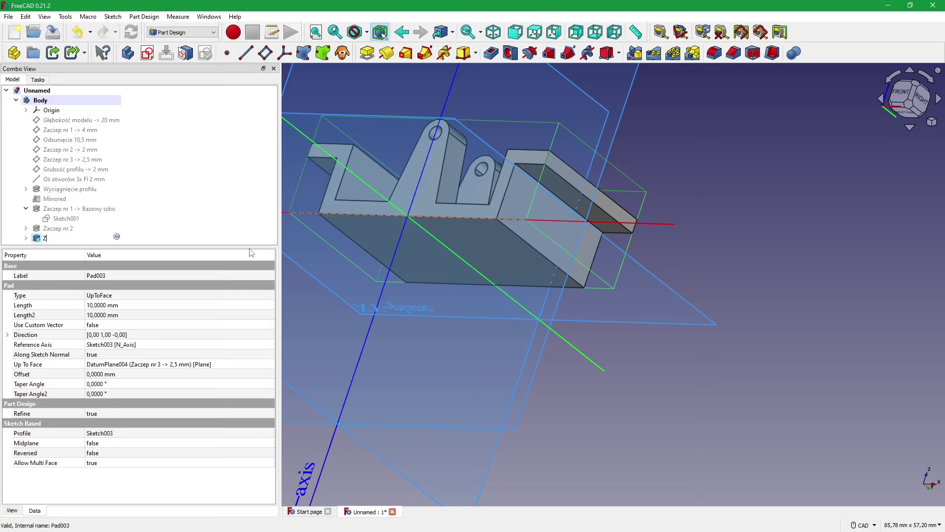
text(3)
key(Return)
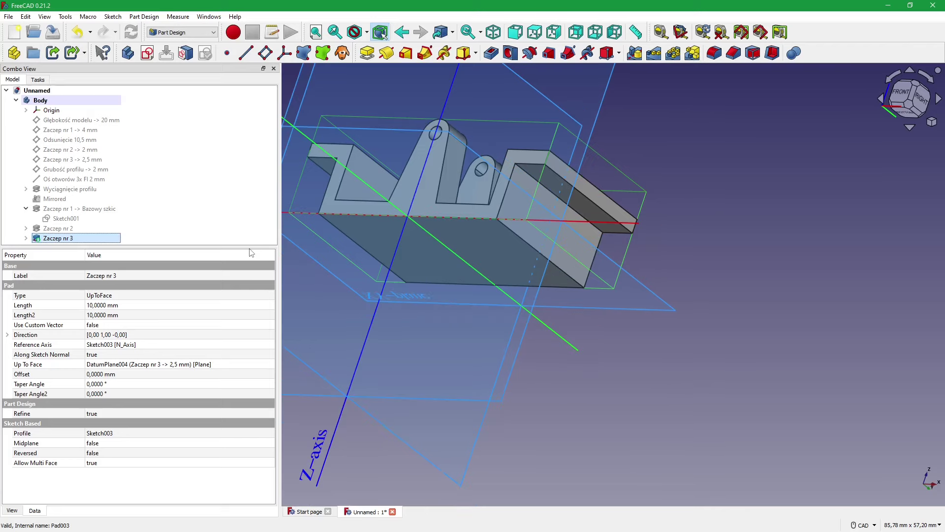
click(830, 184)
mouse_move(829, 185)
middle_down()
mouse_move(590, 301)
mouse_move(675, 330)
mouse_move(682, 351)
mouse_move(625, 347)
mouse_move(618, 425)
mouse_move(666, 412)
mouse_move(714, 415)
mouse_move(678, 402)
middle_up()
- Turn the model to a near-front view and collapse the Zaczep nr 1 group in the tree
click(665, 412)
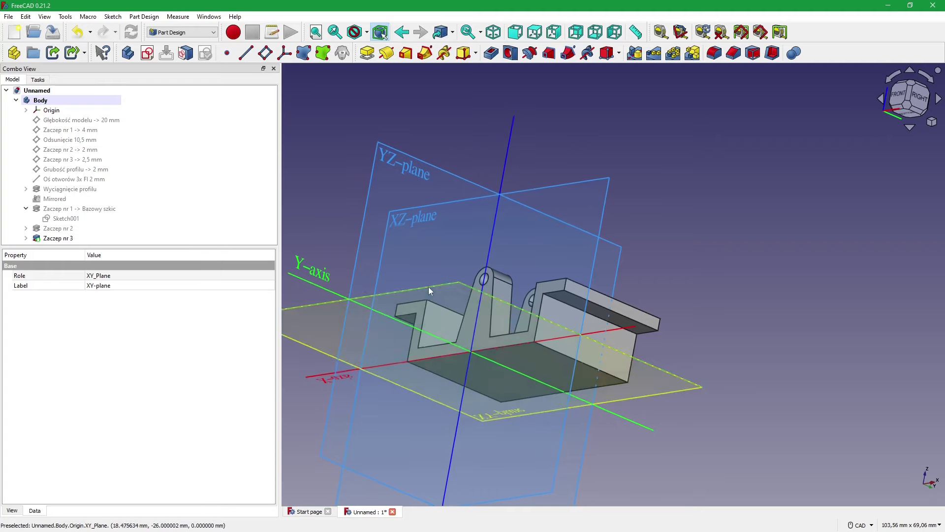
mouse_move(428, 287)
middle_down()
mouse_move(417, 284)
mouse_move(478, 308)
middle_up()
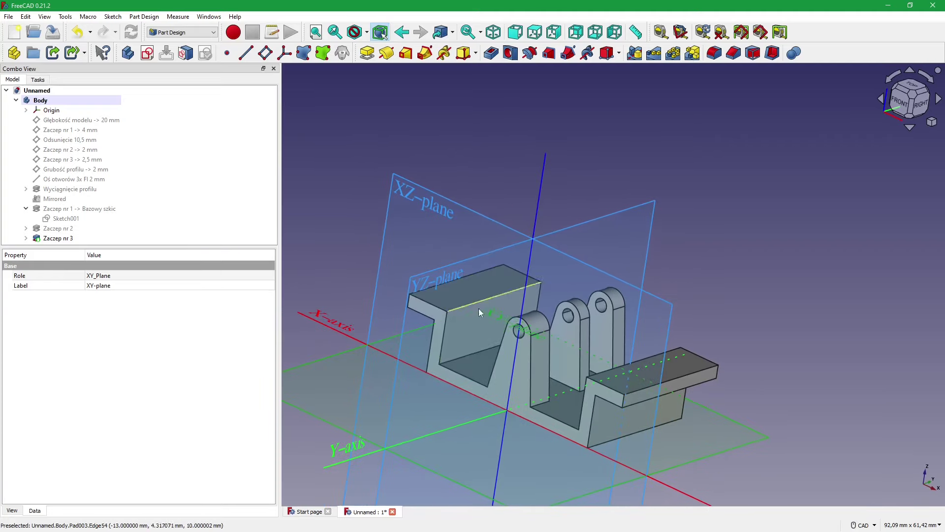
mouse_move(482, 362)
middle_down()
mouse_move(549, 368)
mouse_move(549, 384)
mouse_move(504, 381)
mouse_move(477, 343)
mouse_move(497, 345)
middle_up()
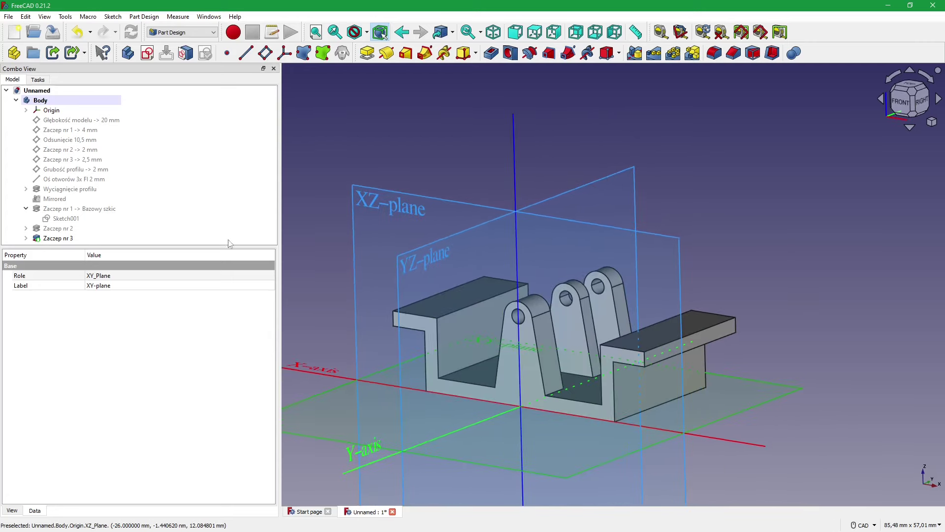
click(26, 209)
click(787, 345)
- Start a sketch on the XY-plane and draw a small circle on the vertical axis
click(775, 397)
middle_drag(775, 397, 625, 258)
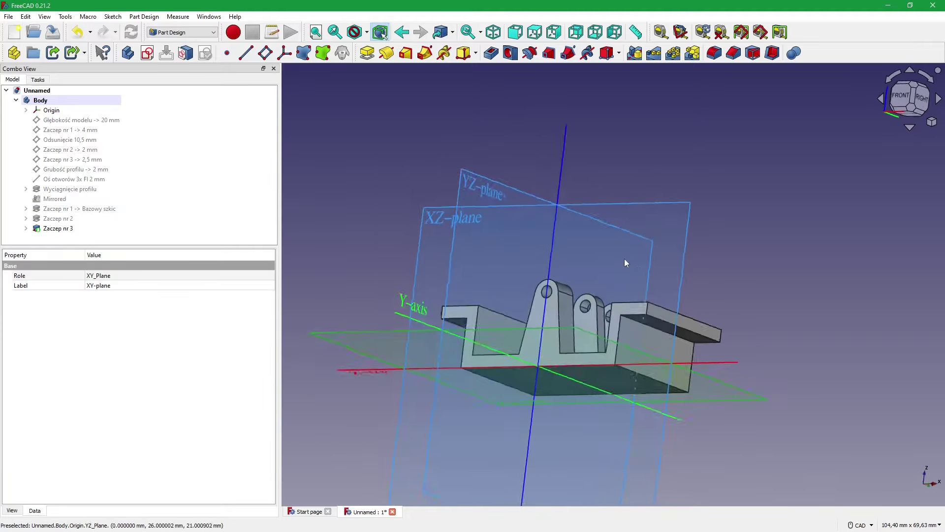
click(147, 53)
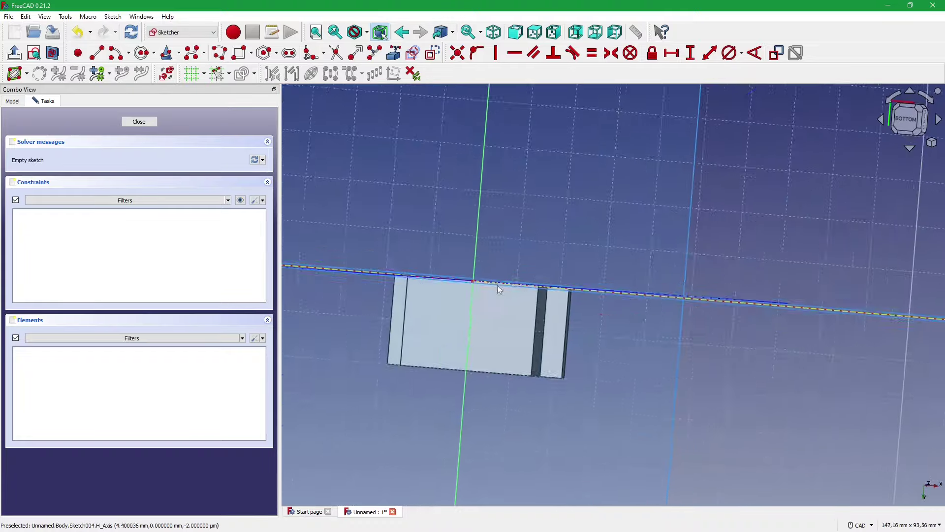
middle_drag(474, 275, 451, 294)
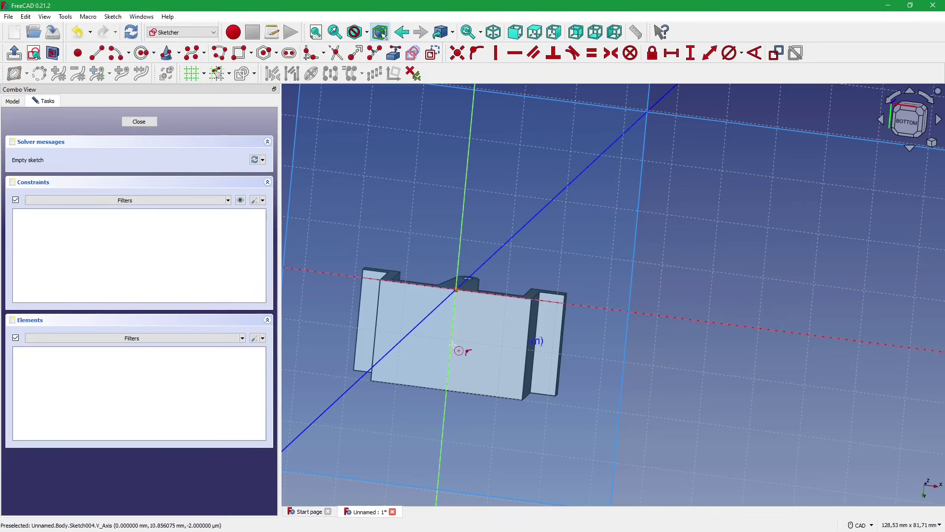
click(453, 317)
click(465, 316)
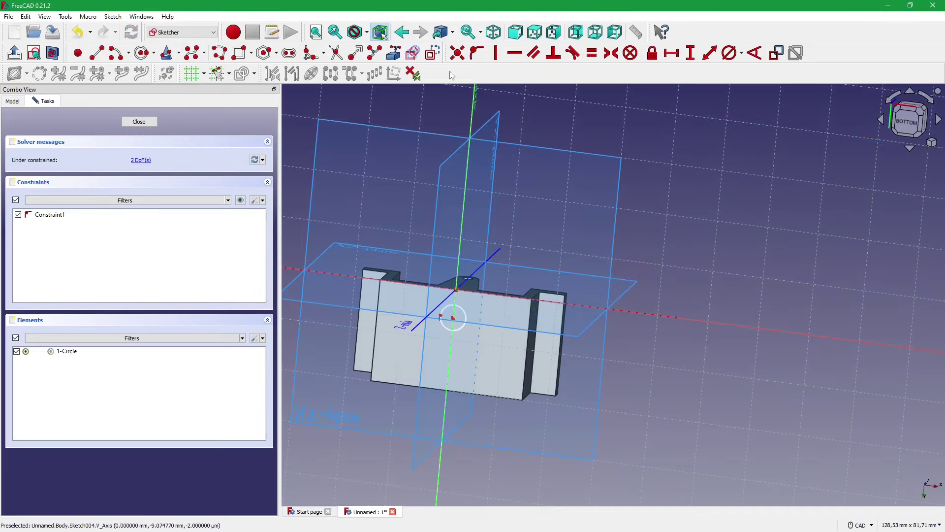
- Constrain the circle to 3 mm diameter, 7,25 mm from the horizontal axis
click(730, 53)
click(465, 318)
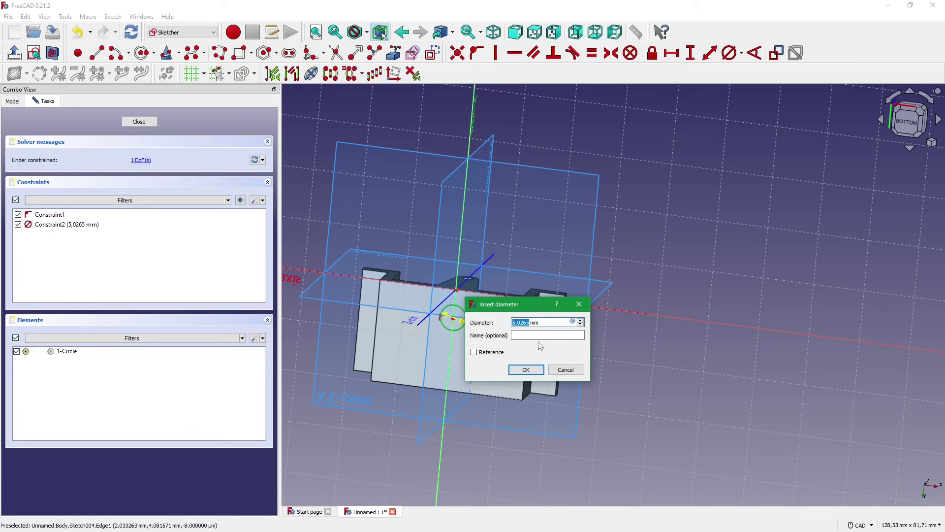
key(Return)
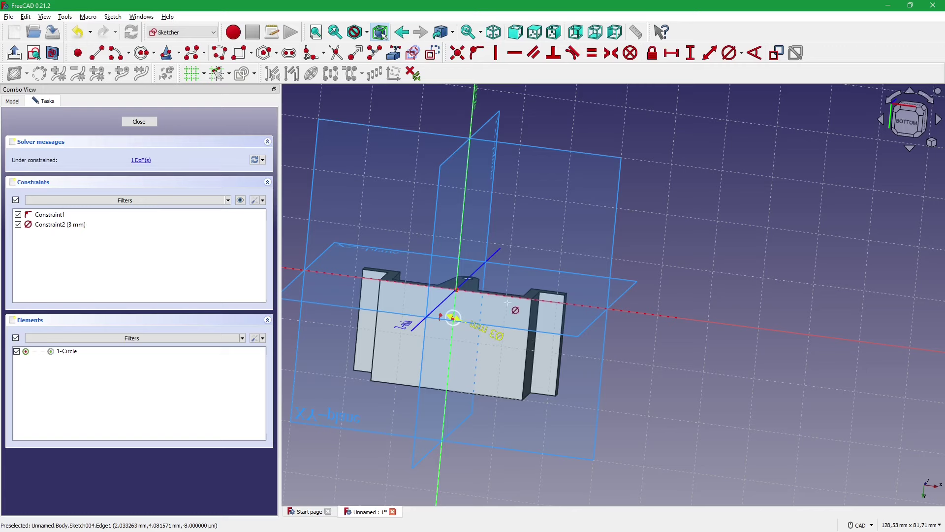
click(709, 54)
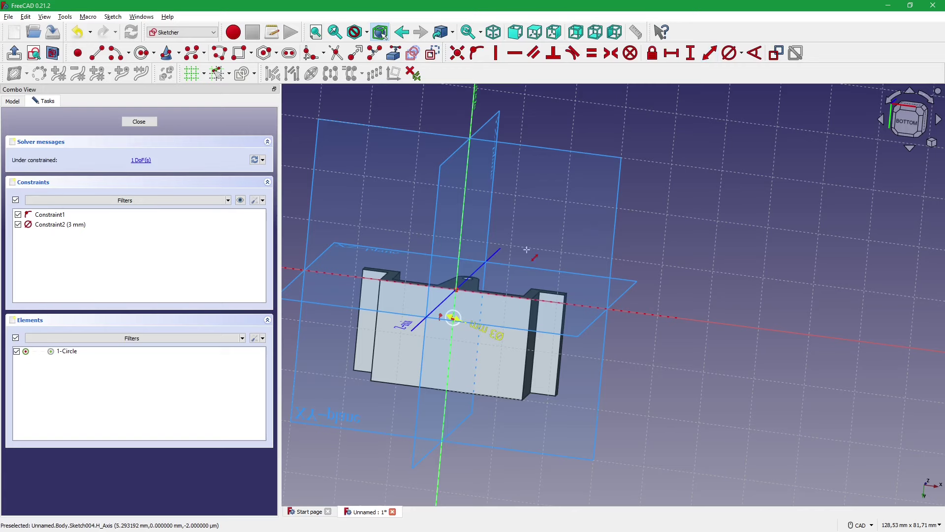
scroll(480, 278, up, 3)
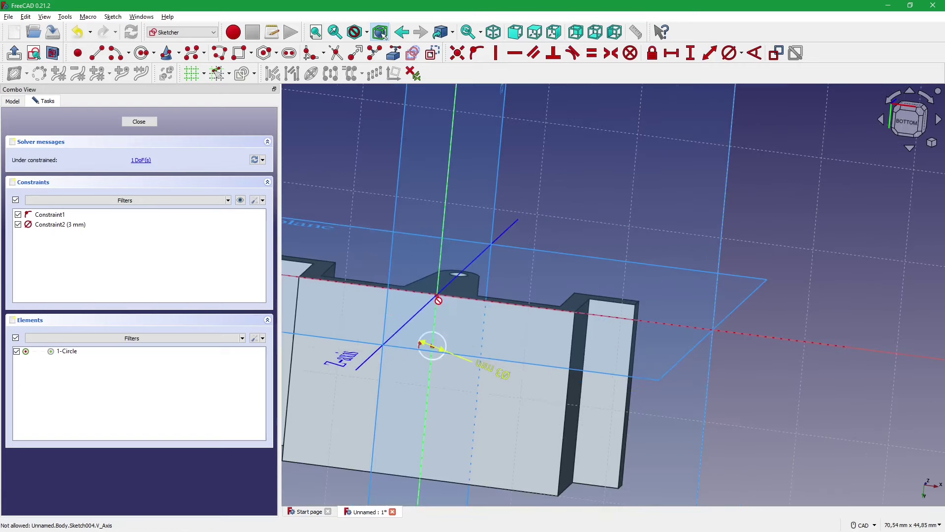
click(432, 346)
click(491, 302)
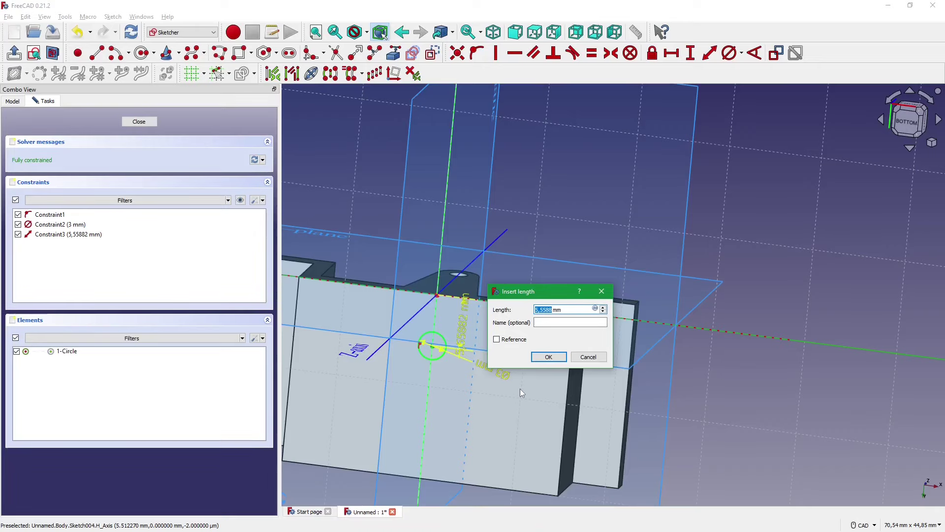
text(7mm)
text(,25)
key(Return)
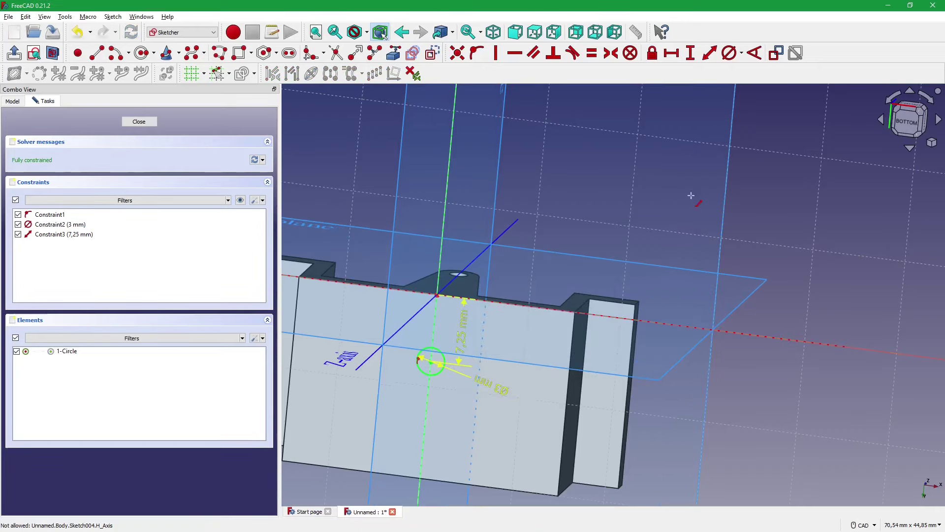
mouse_move(500, 395)
middle_down()
mouse_move(502, 427)
mouse_move(686, 415)
middle_up()
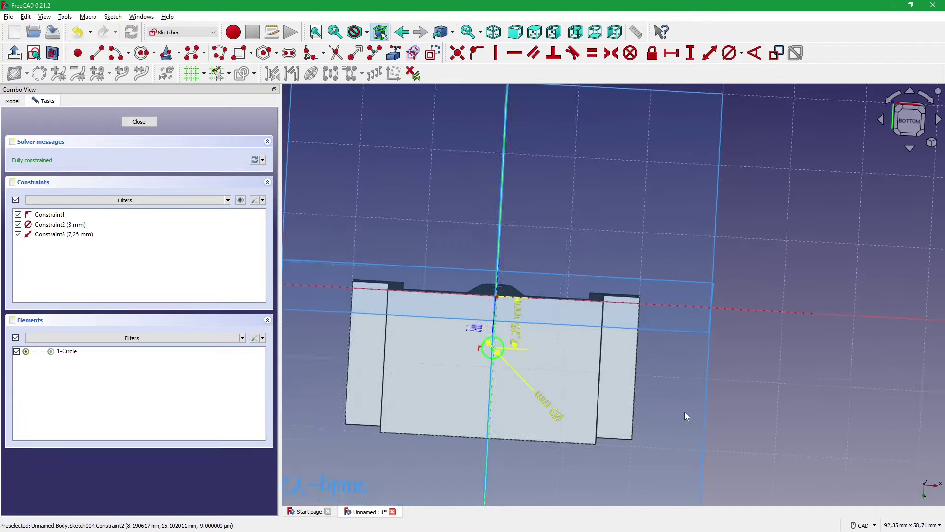
- Close the finished sketch and select Sketch004 in the Model tree
click(139, 121)
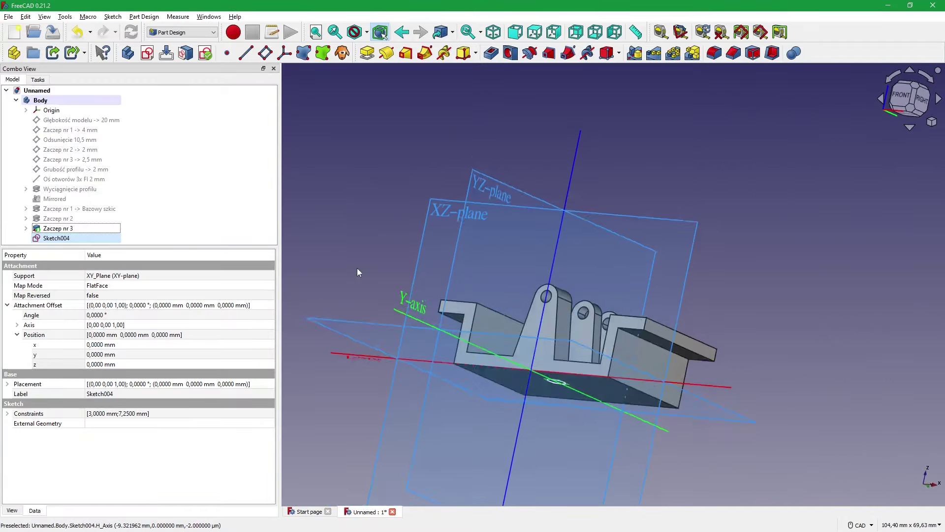
mouse_move(358, 272)
middle_down()
mouse_move(597, 407)
mouse_move(593, 422)
mouse_move(595, 405)
mouse_move(788, 389)
middle_up()
click(593, 401)
click(787, 389)
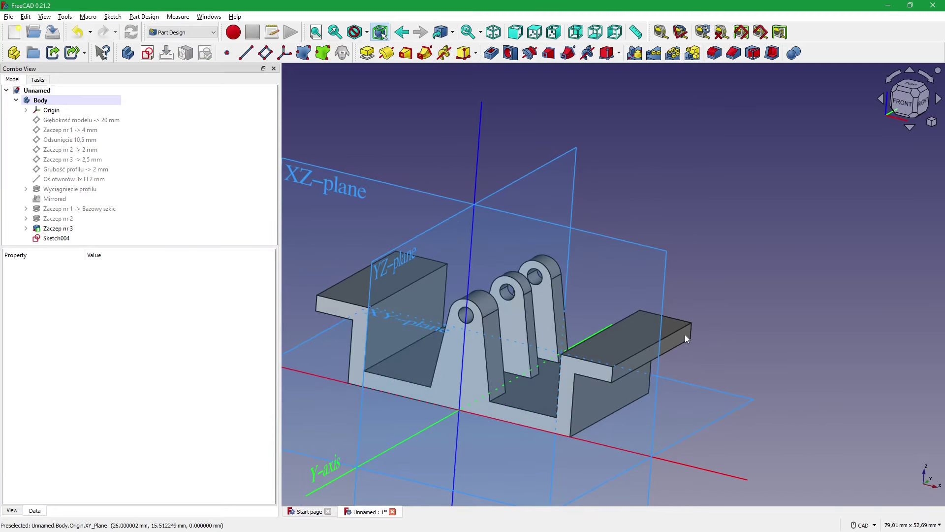
click(57, 237)
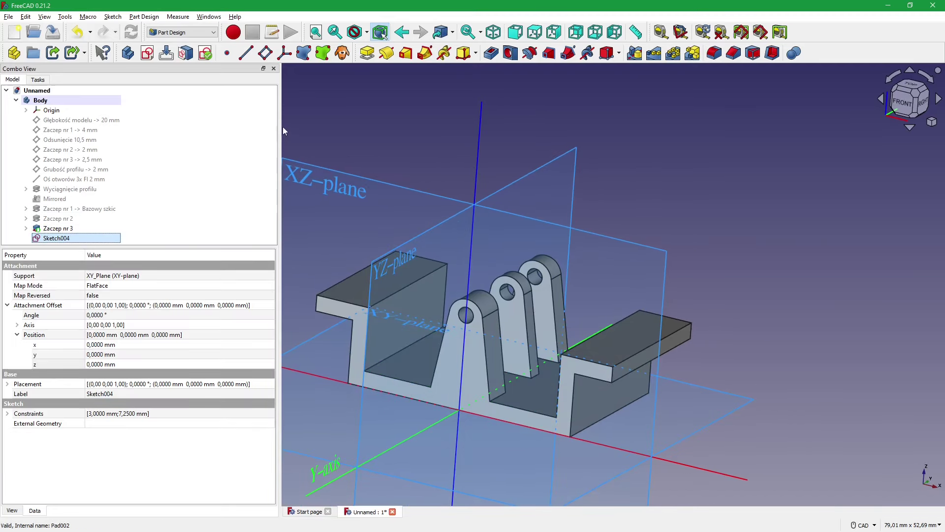
- Pad Sketch004 up to the Grubość profilu datum plane with a 3 mm offset, creating Pad004
click(368, 53)
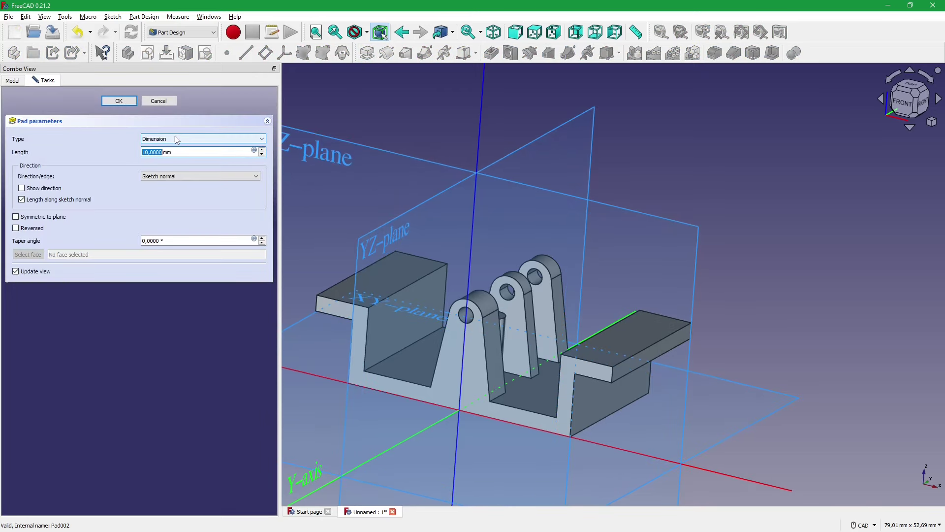
click(176, 137)
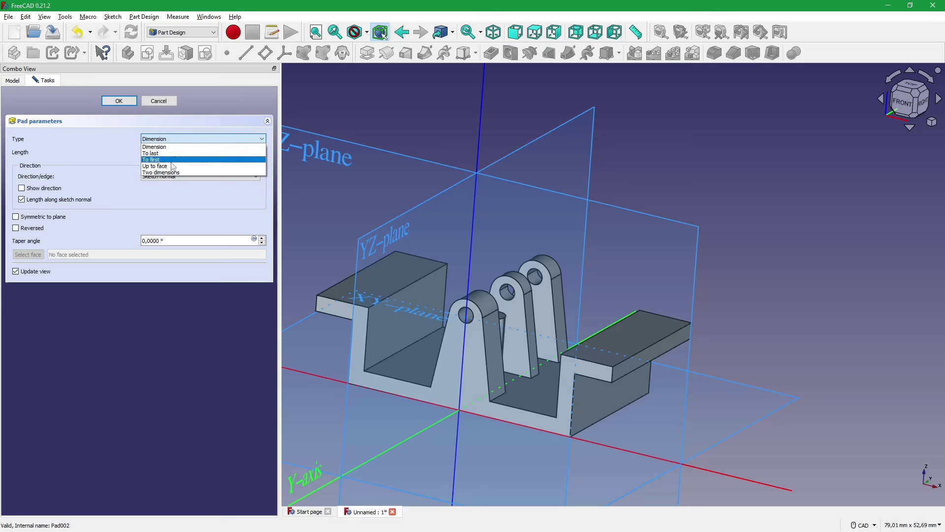
click(171, 166)
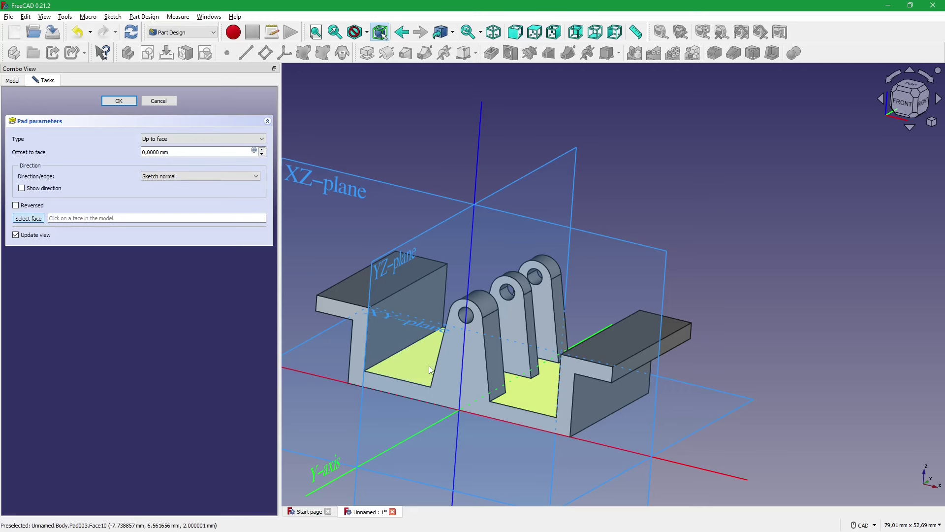
middle_drag(383, 389, 405, 364)
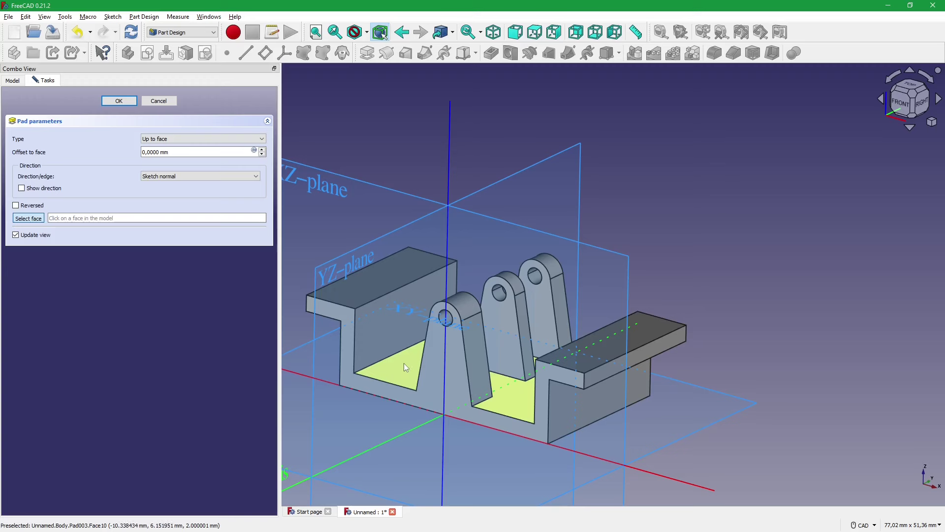
click(14, 81)
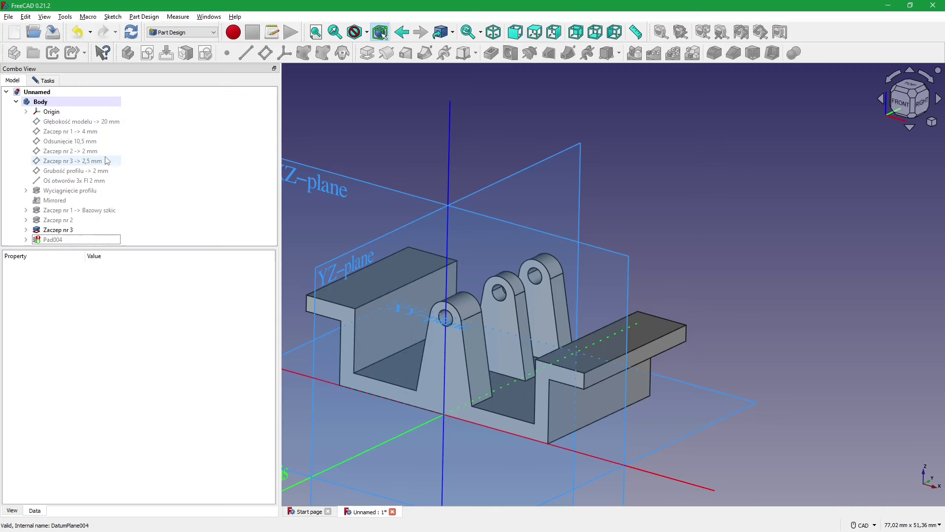
click(98, 173)
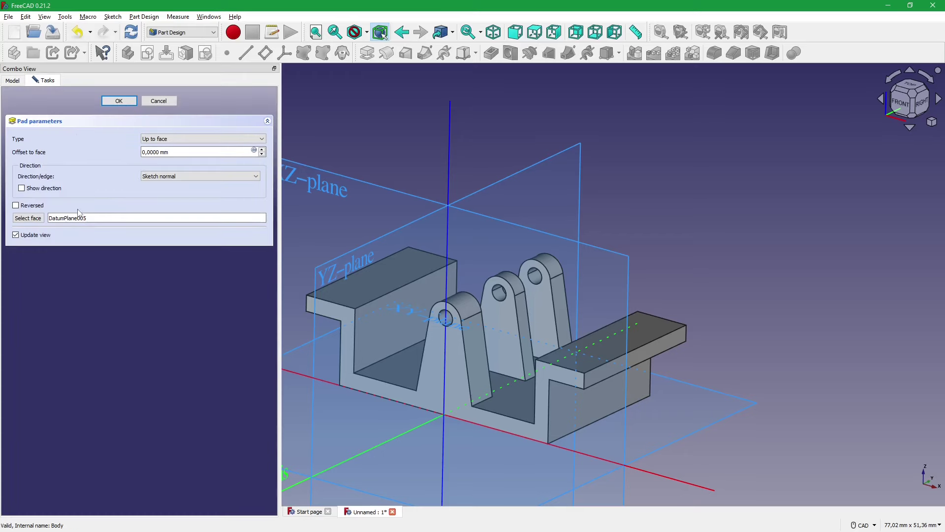
mouse_move(443, 345)
middle_down()
mouse_move(529, 385)
mouse_move(501, 347)
mouse_move(468, 389)
mouse_move(443, 365)
middle_up()
scroll(486, 376, up, 2)
click(147, 152)
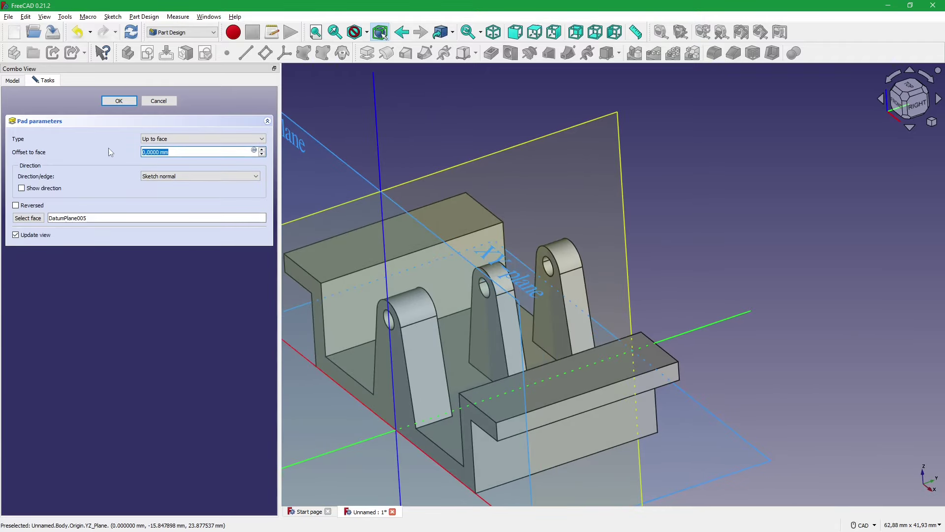
text(3)
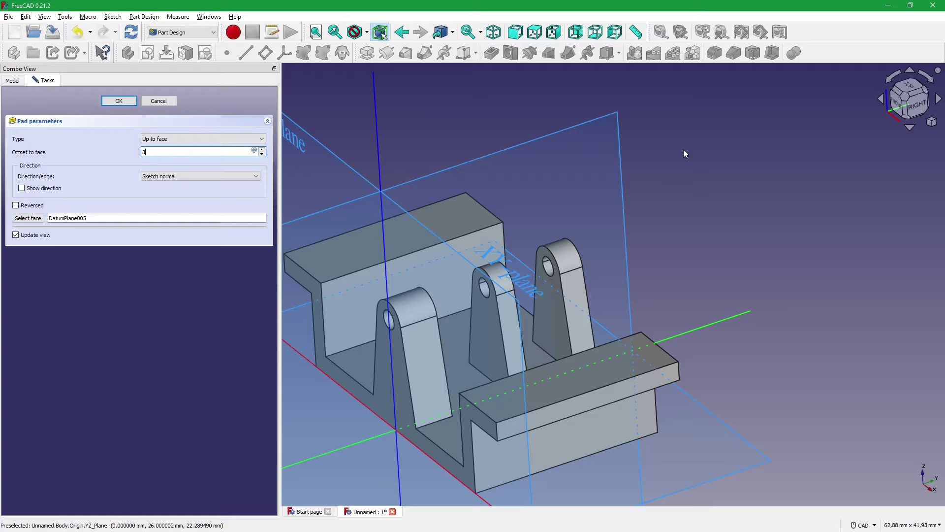
click(118, 101)
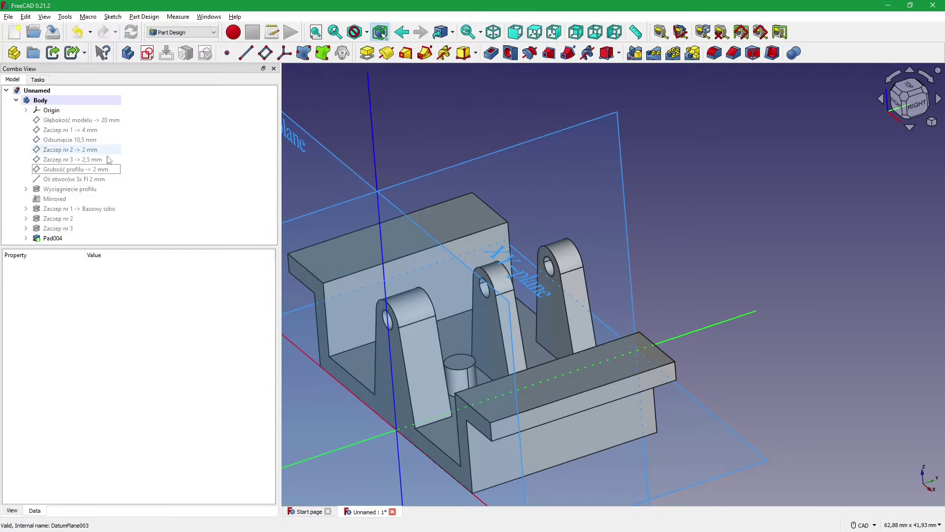
- Select the Grubość profilu -> 2 mm datum plane and begin editing its Attachment Offset z value
mouse_move(444, 261)
middle_down()
mouse_move(725, 275)
mouse_move(728, 267)
mouse_move(711, 267)
mouse_move(698, 247)
middle_up()
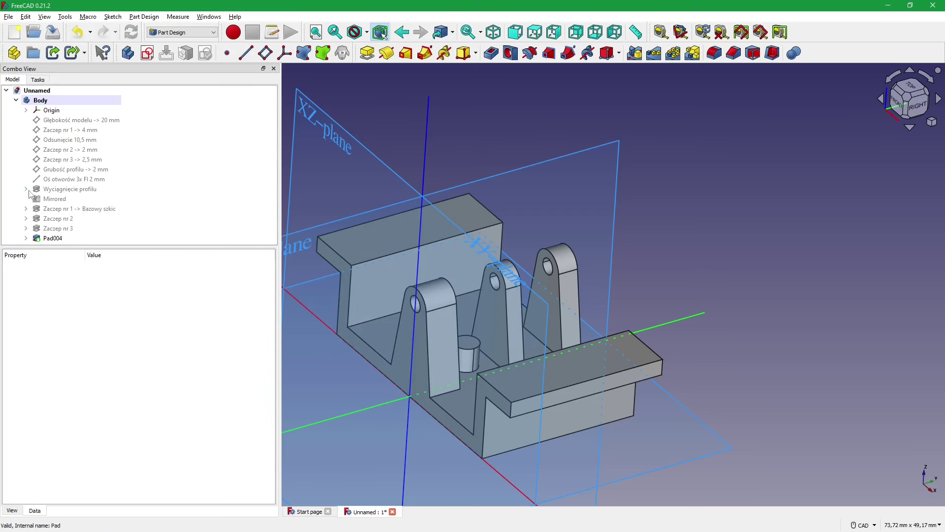
click(49, 169)
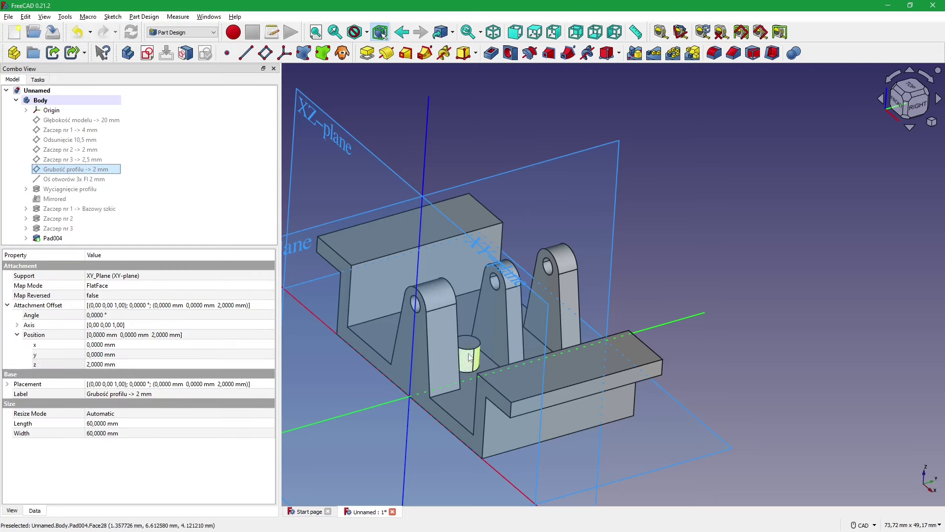
click(141, 364)
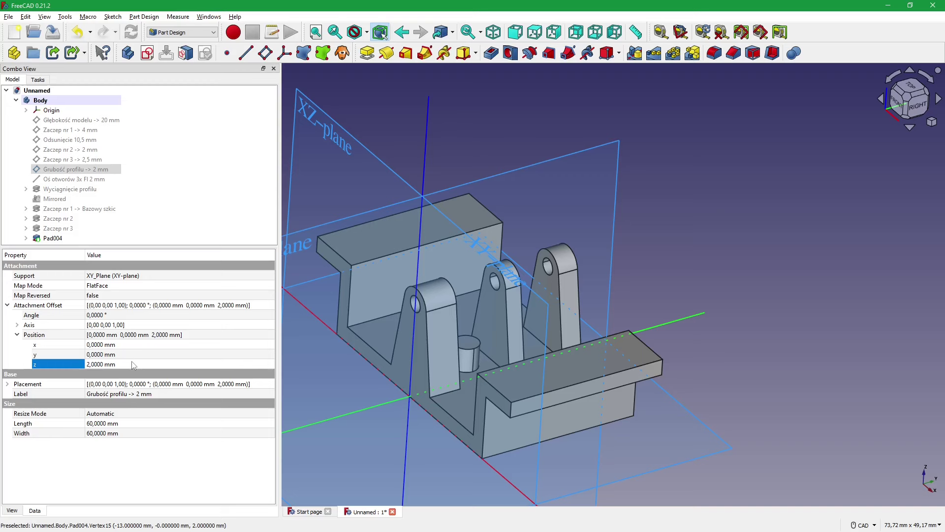
- Set the Grubość profilu datum plane's z offset to 3 mm, then to 3,5 mm
text(3)
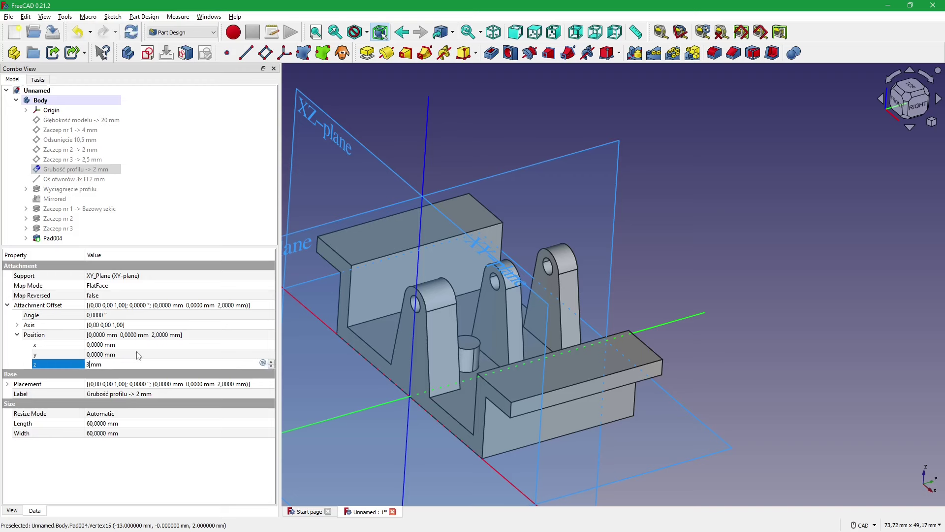
key(Return)
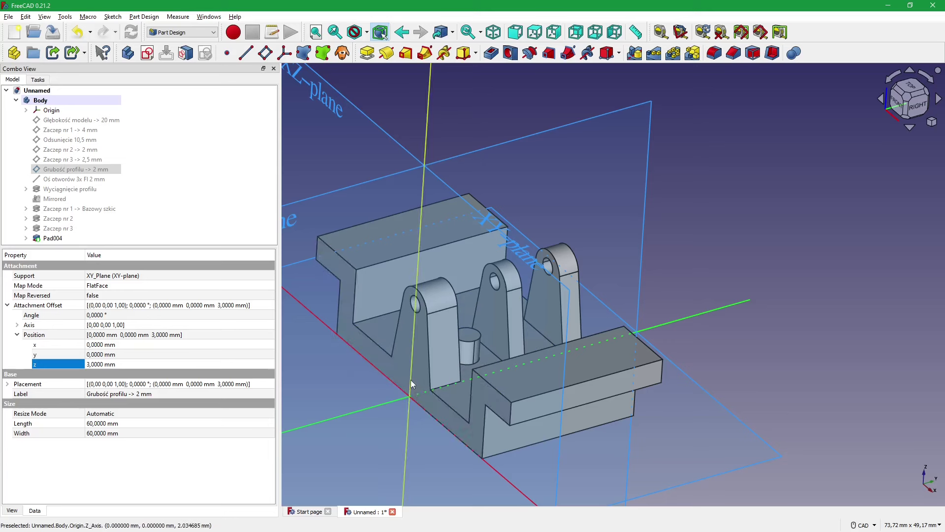
click(106, 364)
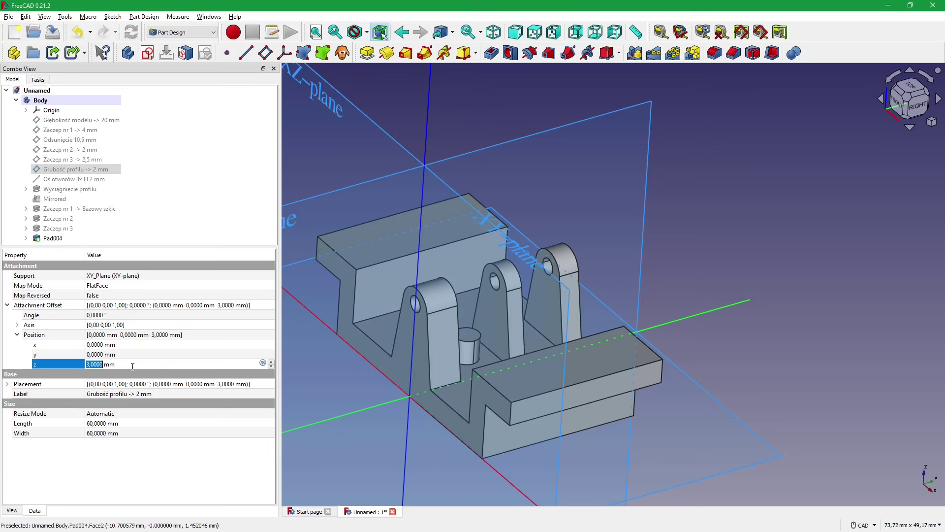
text(3,5)
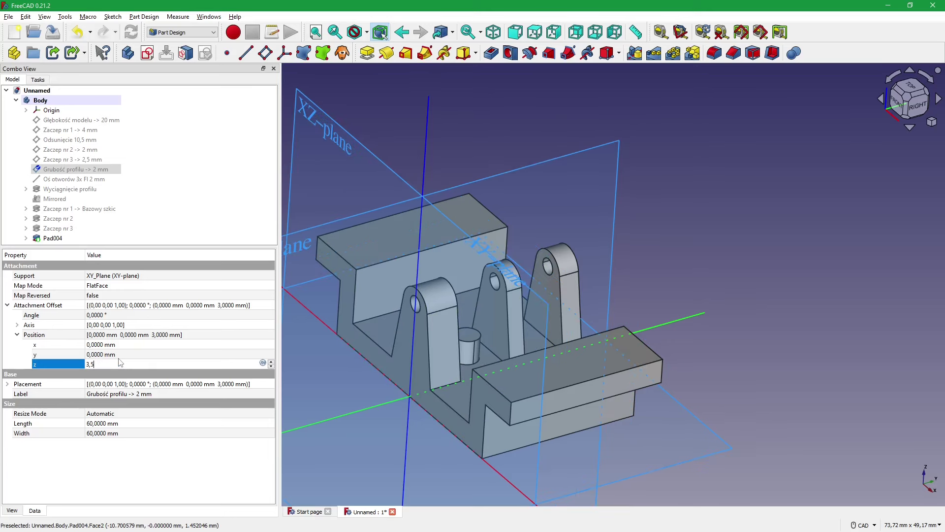
key(Return)
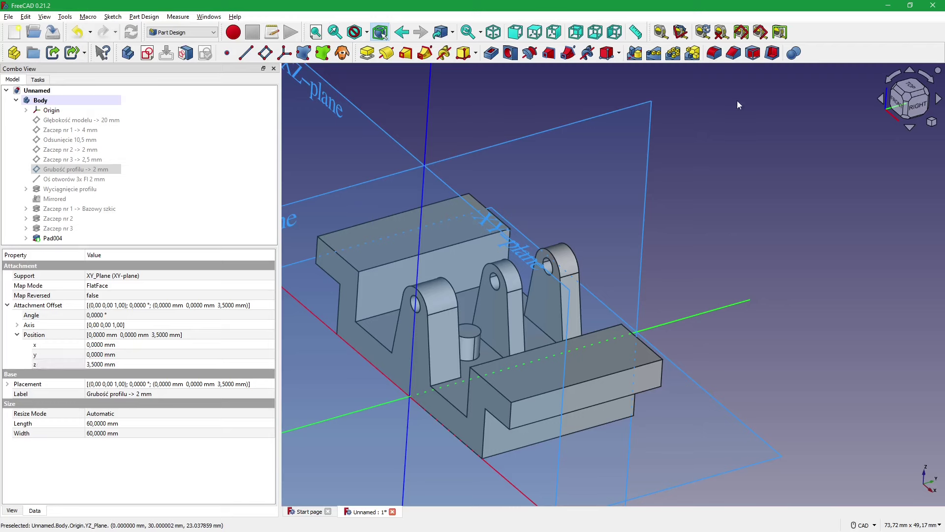
- Measure the 3 mm distance on the pin, then clear the measurement
click(737, 101)
click(661, 32)
click(471, 334)
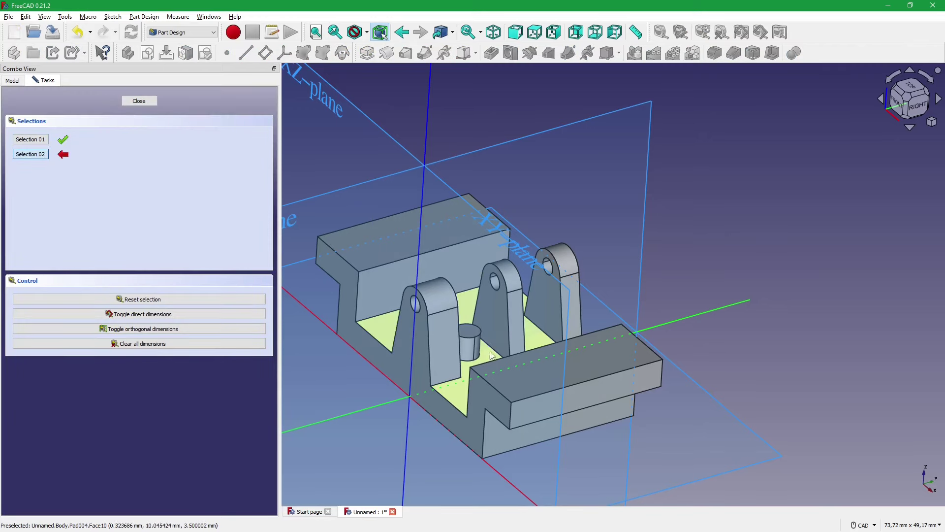
click(468, 347)
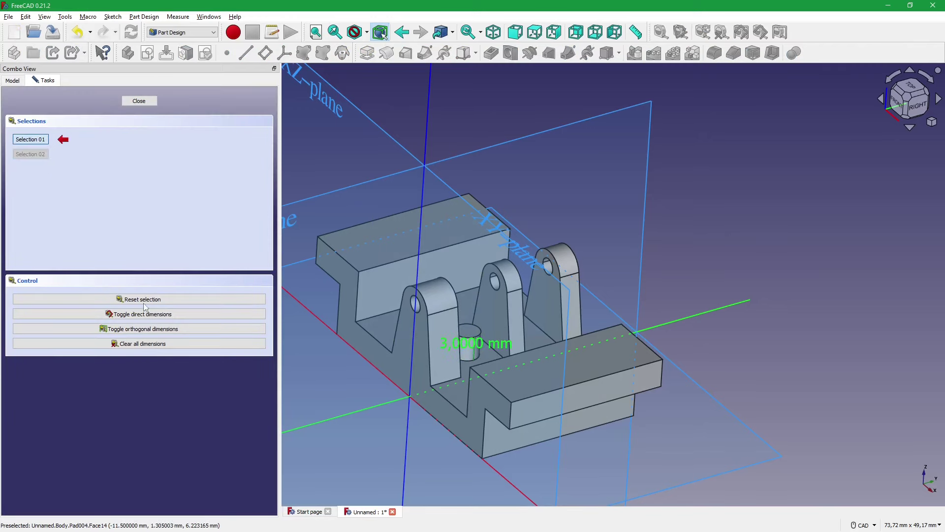
click(148, 343)
click(138, 102)
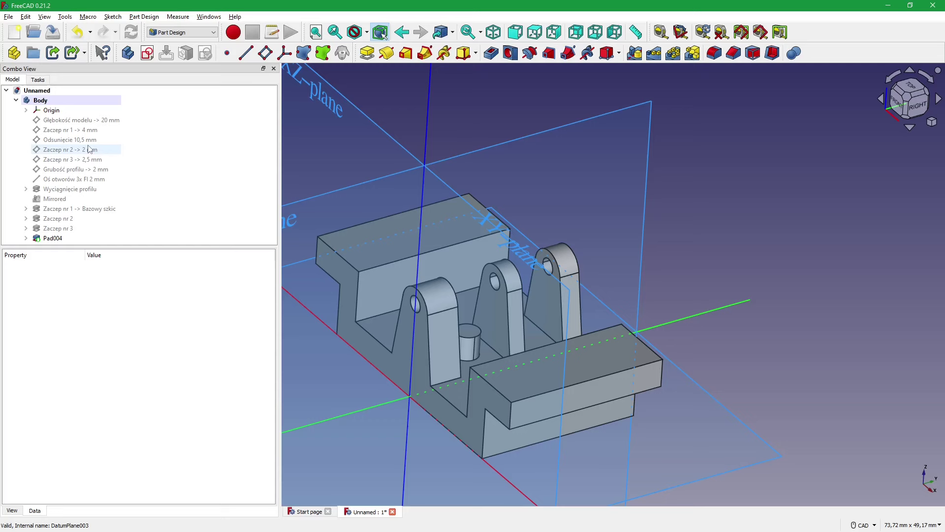
- Restore the Grubość profilu datum plane's z offset to 2 mm
click(80, 170)
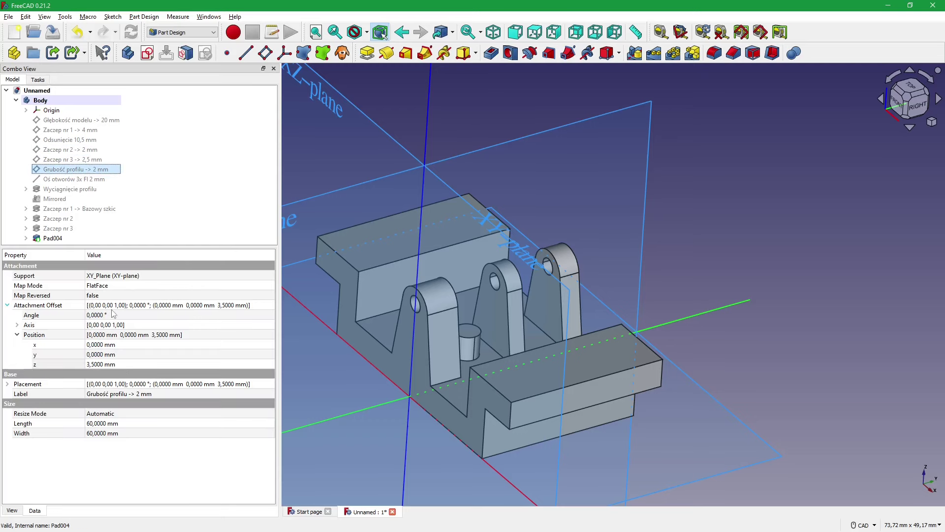
click(122, 365)
text(2)
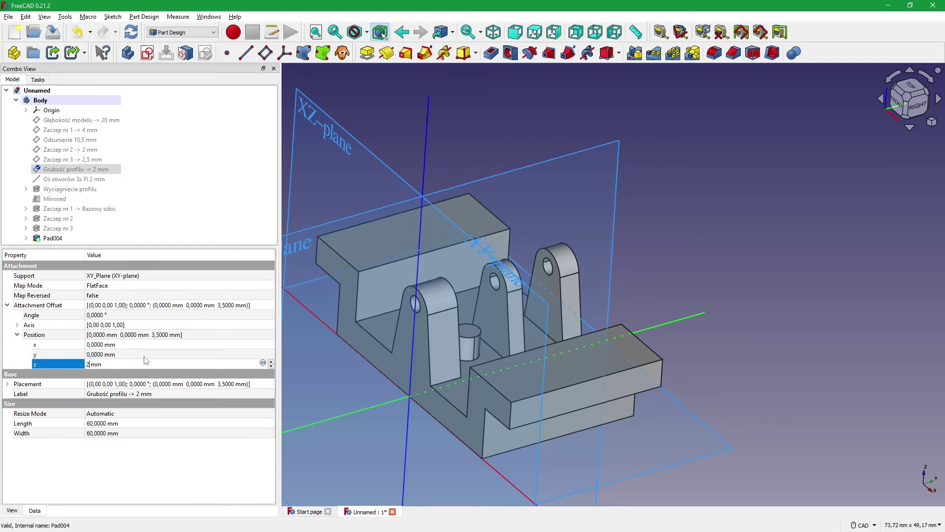
key(Return)
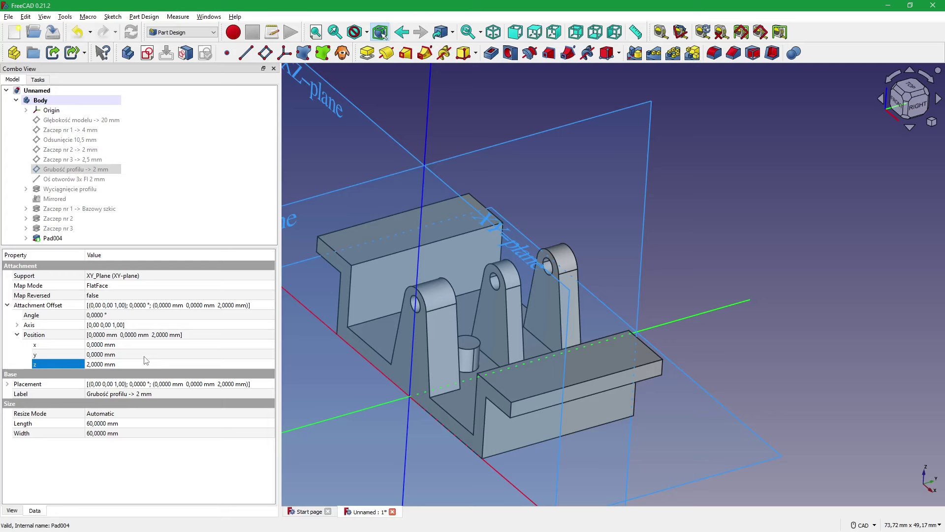
- Try the 'Oś otworów 3x Fi 2 mm' hole axis at y = 13 and 10 mm, settling on 12 mm
click(734, 250)
click(87, 180)
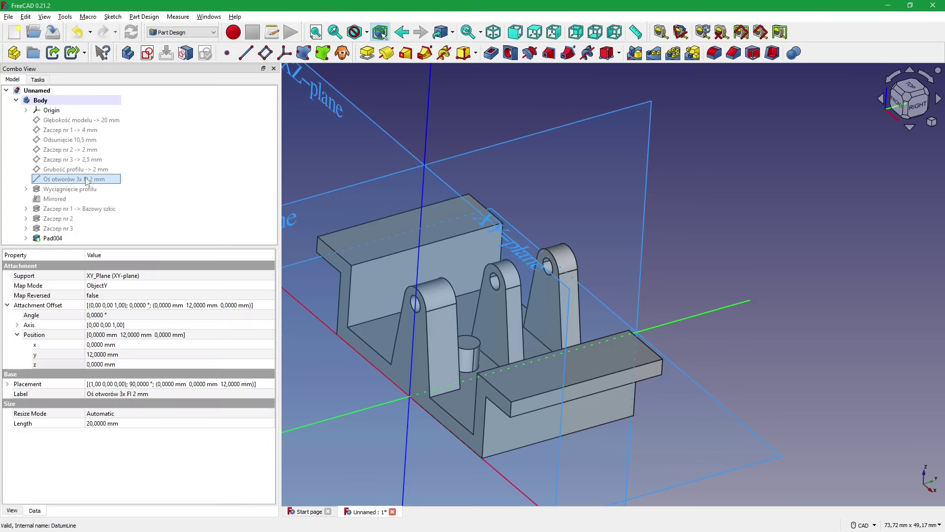
click(139, 355)
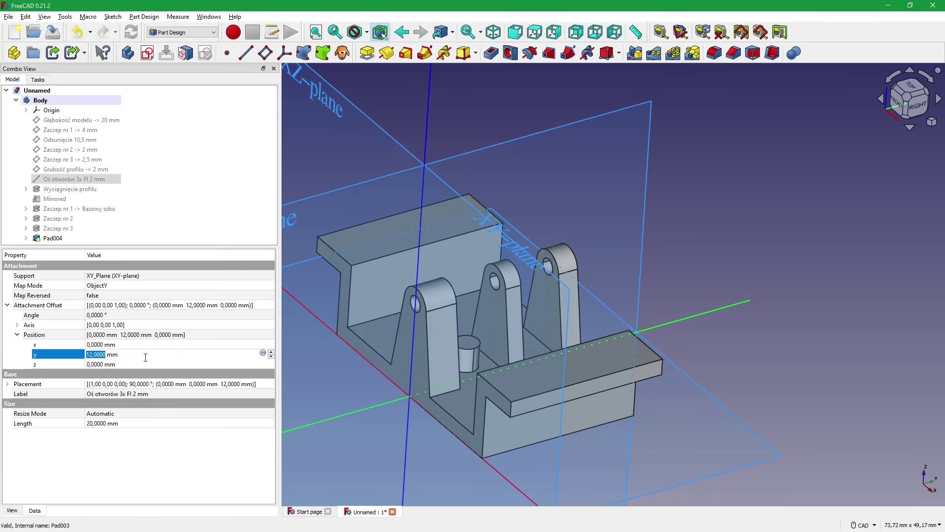
text(13)
key(Return)
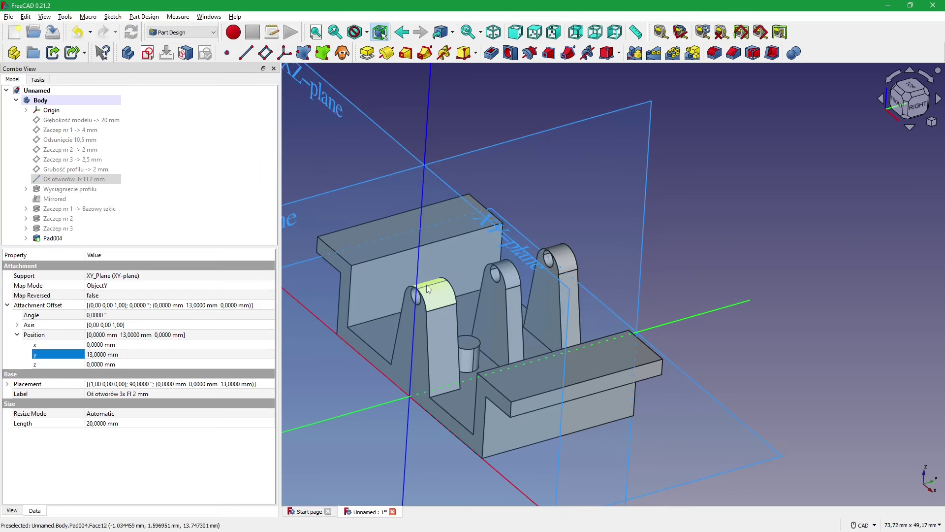
click(127, 354)
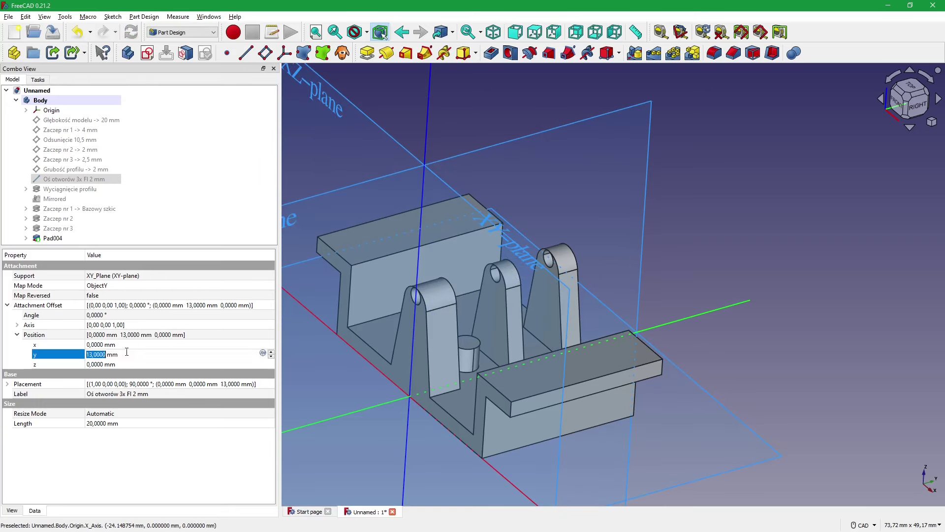
text(10)
key(Return)
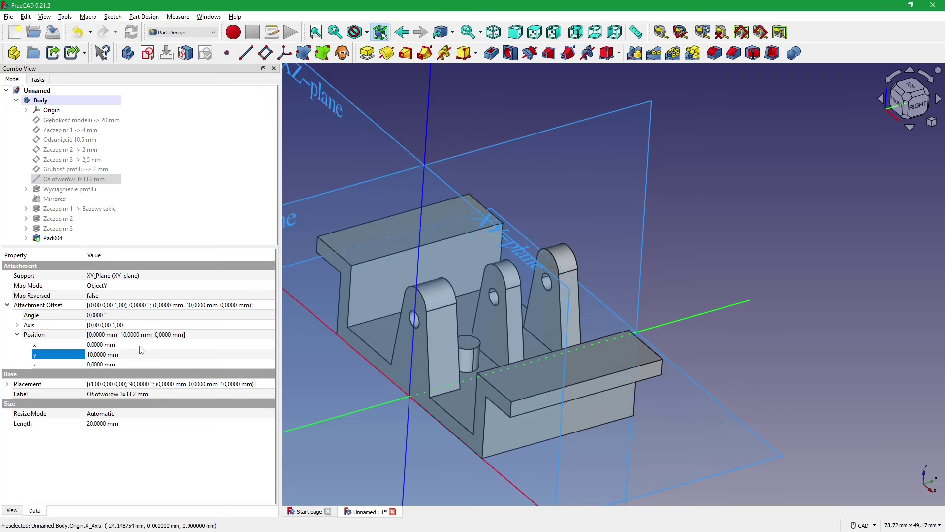
click(143, 353)
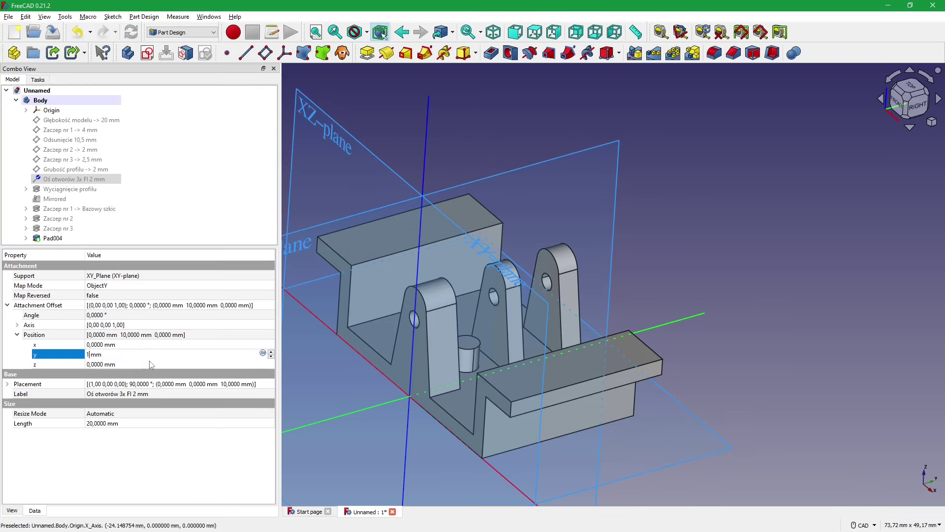
text(12)
key(Return)
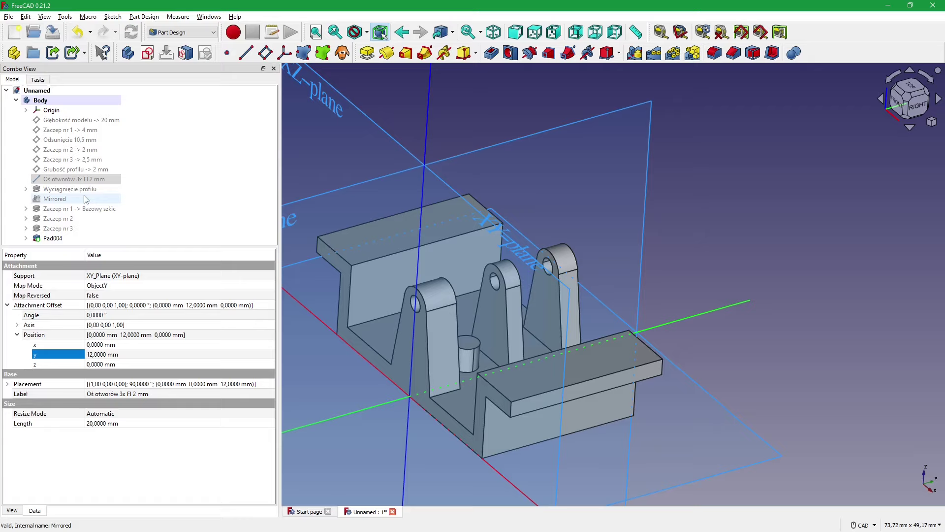
click(773, 270)
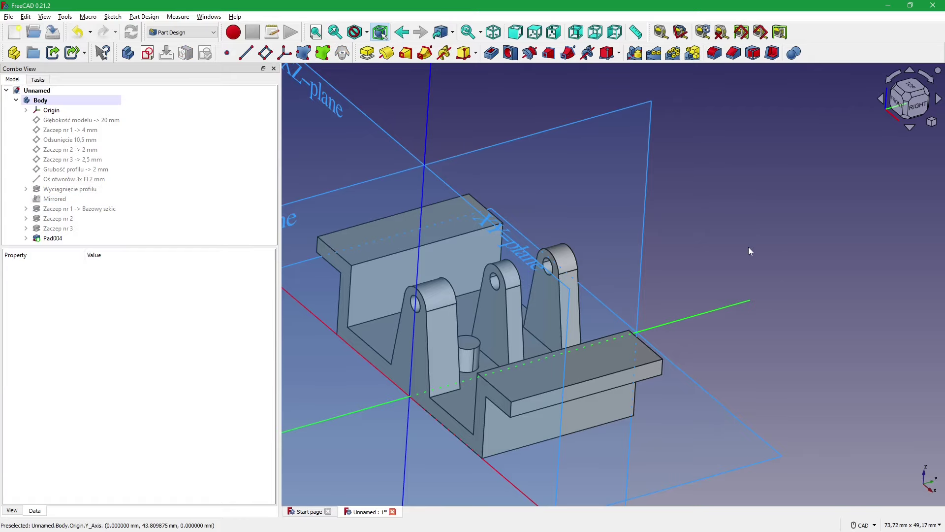
- Orbit the updated bracket, reset to isometric view, then switch to the technical drawing
middle_drag(749, 251, 713, 279)
scroll(714, 279, up, 2)
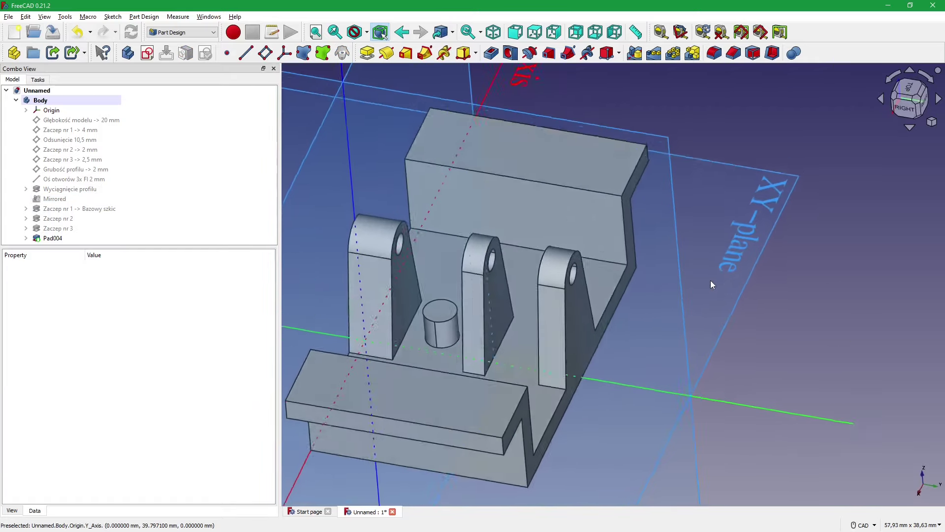
key(0)
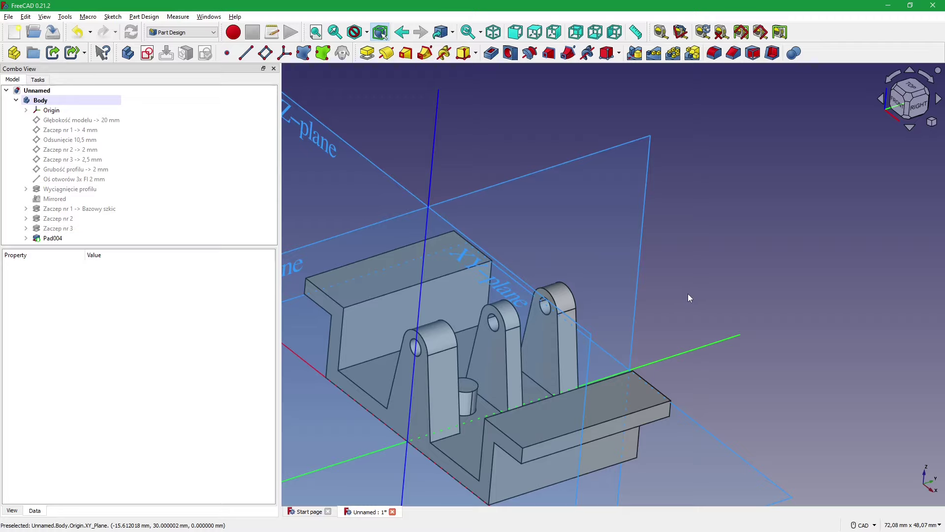
key(alt+Tab)
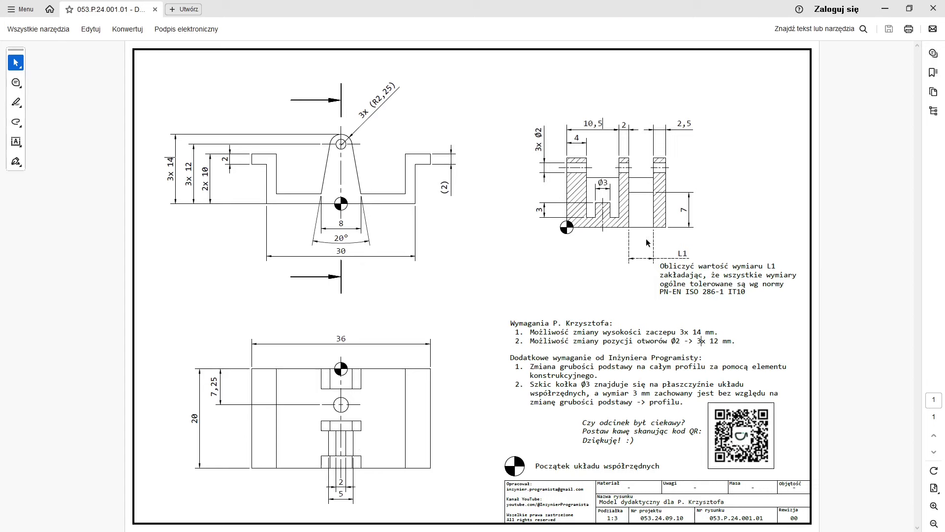
- Alternate between the drawing and the bracket model to check dimensions, ending on the model
key(alt+Tab)
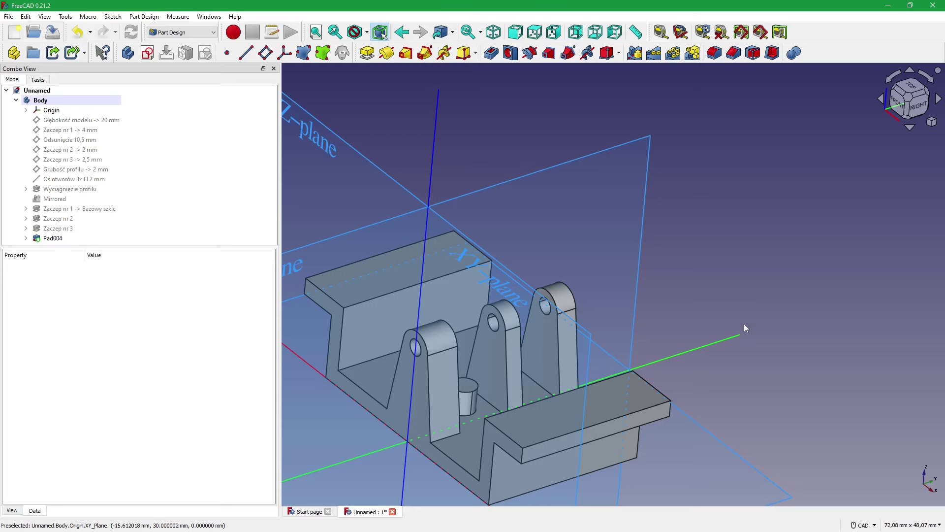
key(alt+Tab)
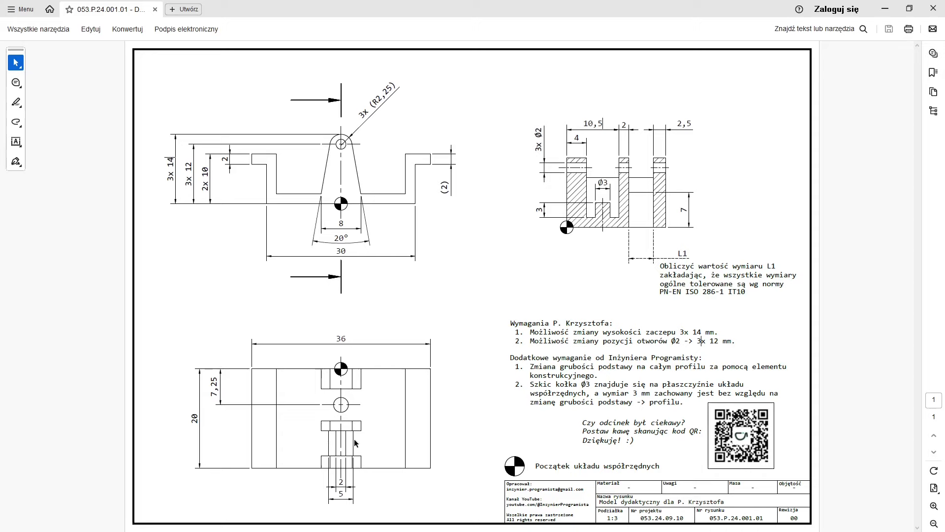
key(alt+Tab)
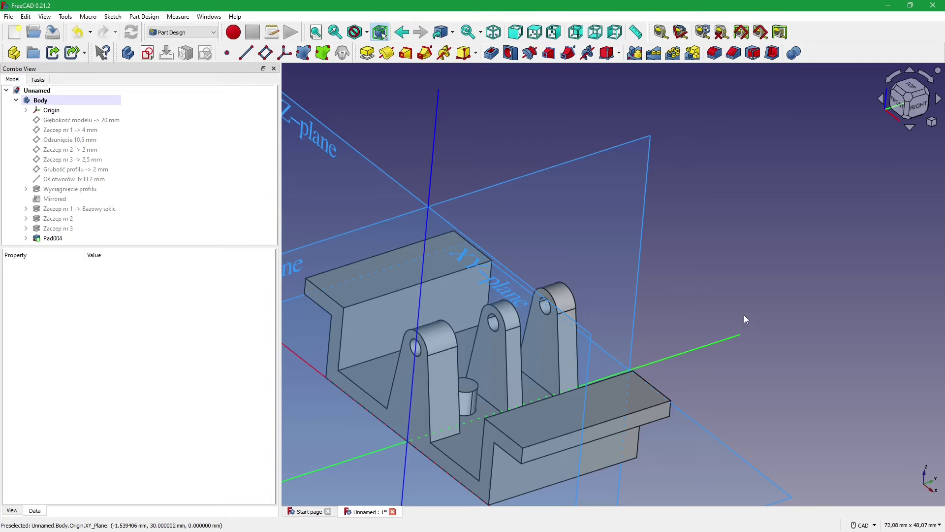
middle_drag(764, 297, 700, 288)
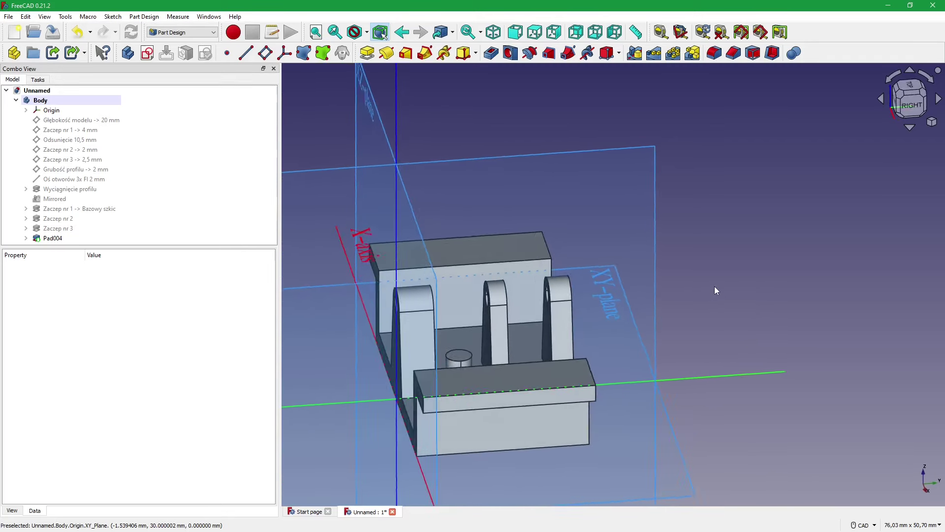
key(alt+Tab)
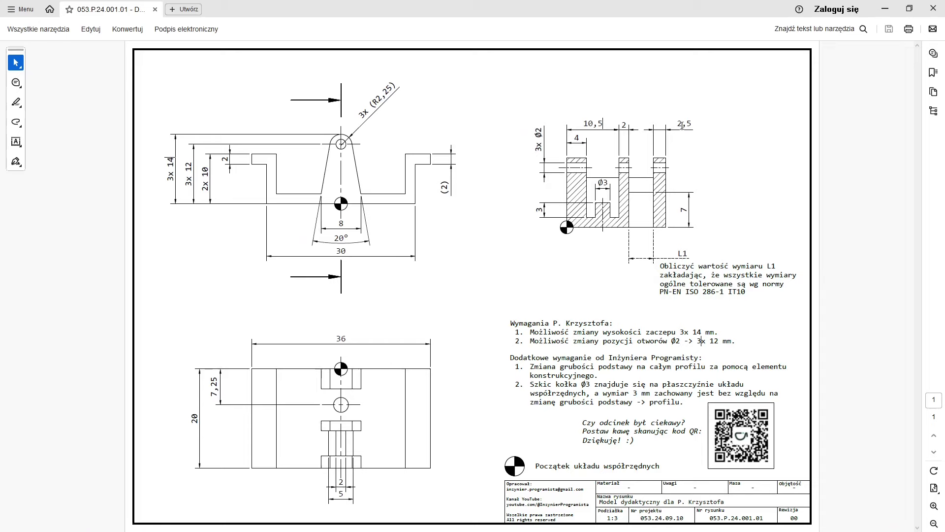
key(alt+Tab)
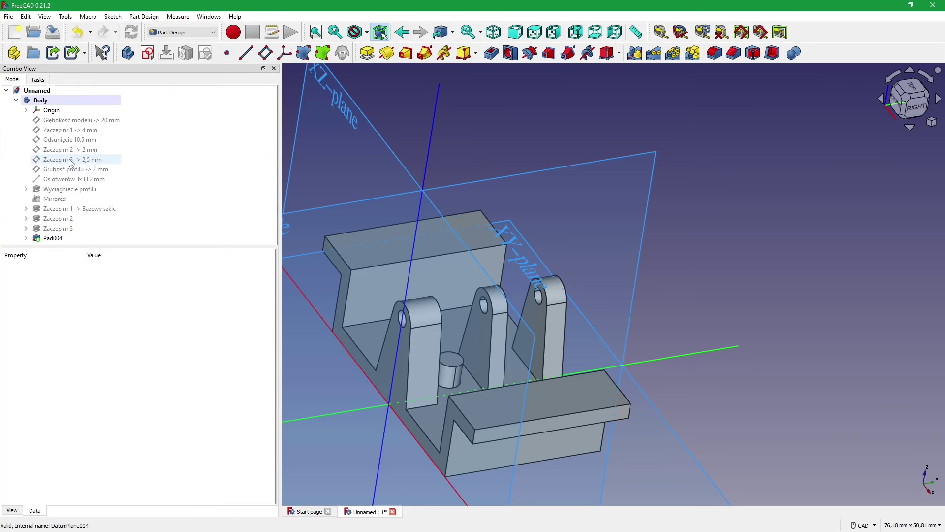
- Show the Zaczep nr 3 -> 2,5 mm datum plane and check the 10,5 dimension on the drawing
click(74, 159)
key(space)
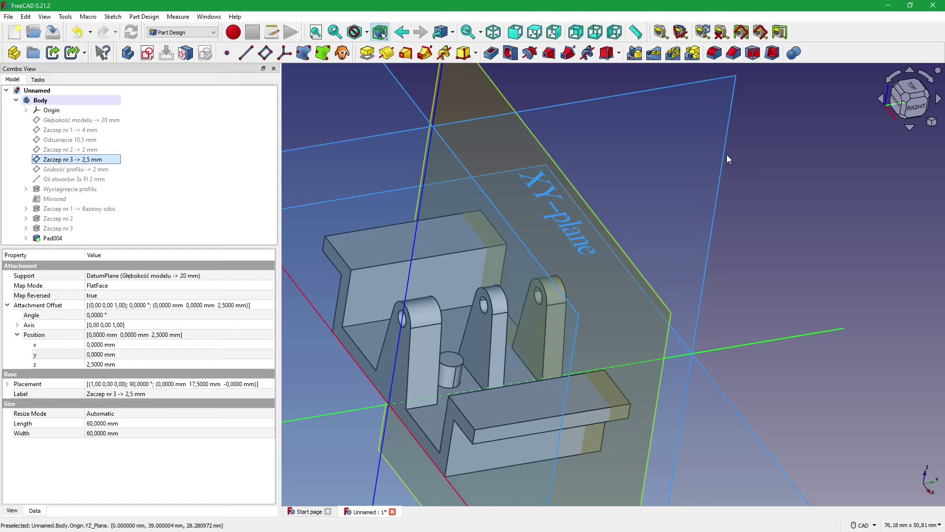
mouse_move(728, 159)
middle_down()
mouse_move(552, 189)
mouse_move(619, 187)
middle_up()
key(alt+Tab)
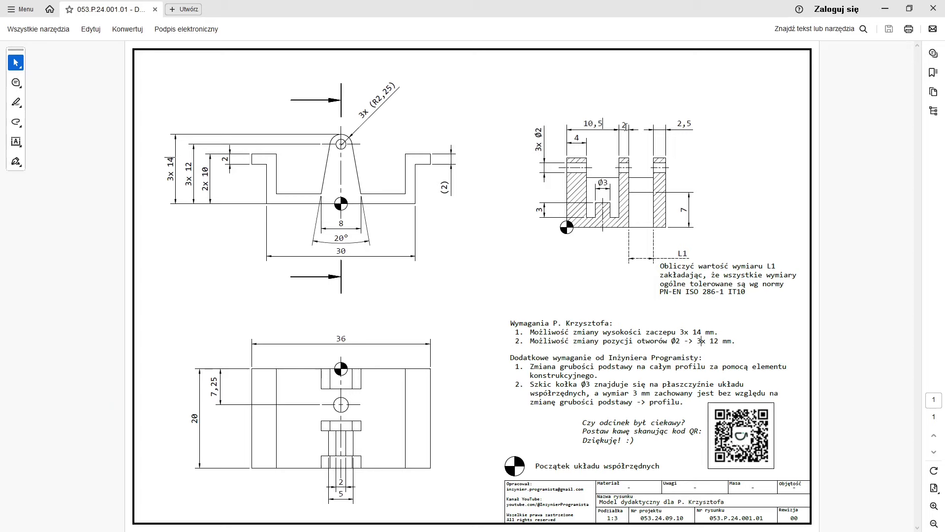
drag(582, 123, 604, 124)
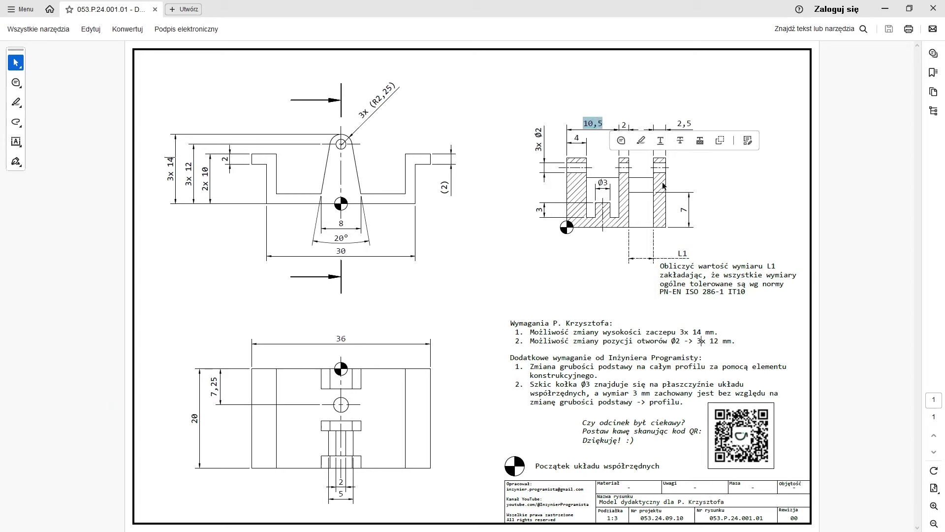
key(alt+Tab)
- Show the Zaczep nr 2 -> 2 mm datum plane and select it in the 3D view
click(130, 153)
key(space)
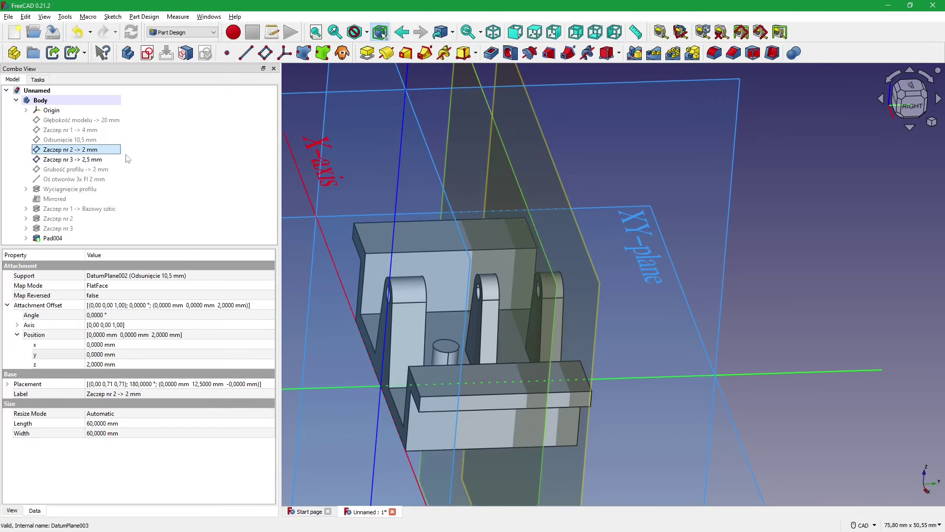
key(3)
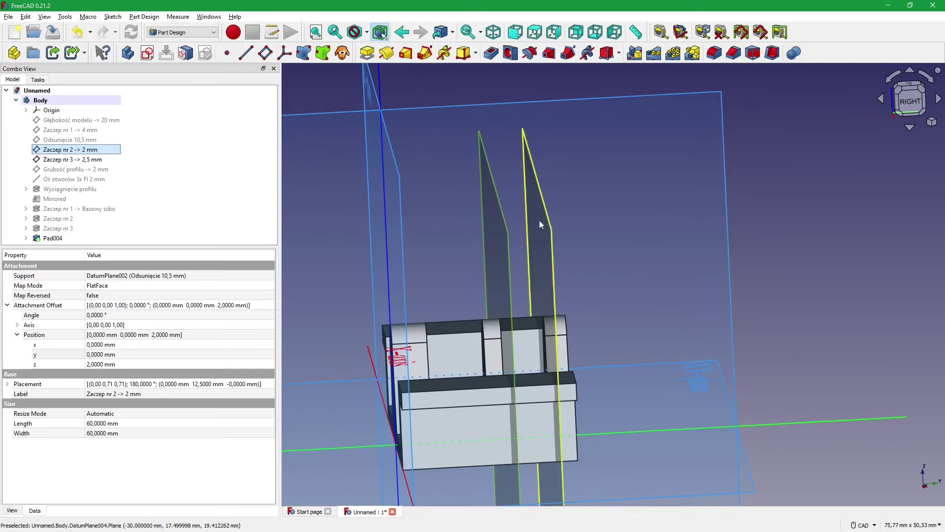
key(alt+Tab)
click(662, 197)
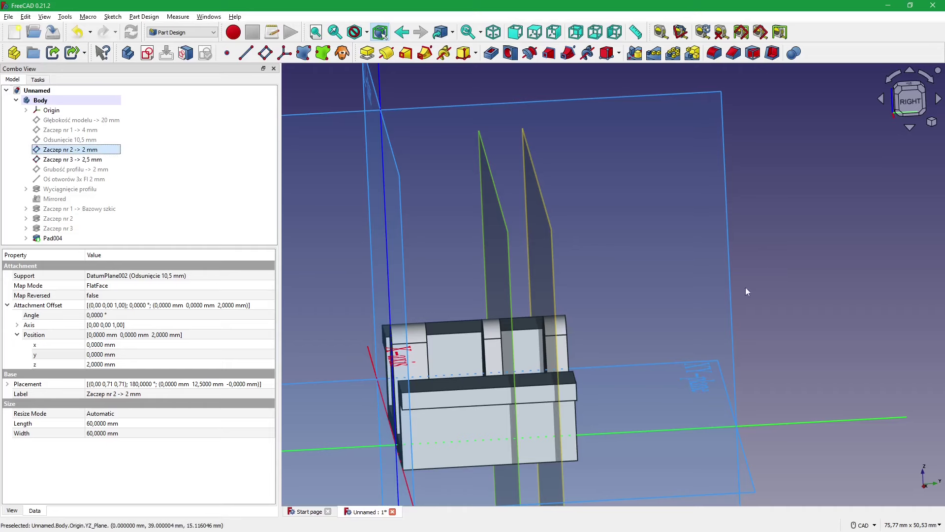
click(745, 288)
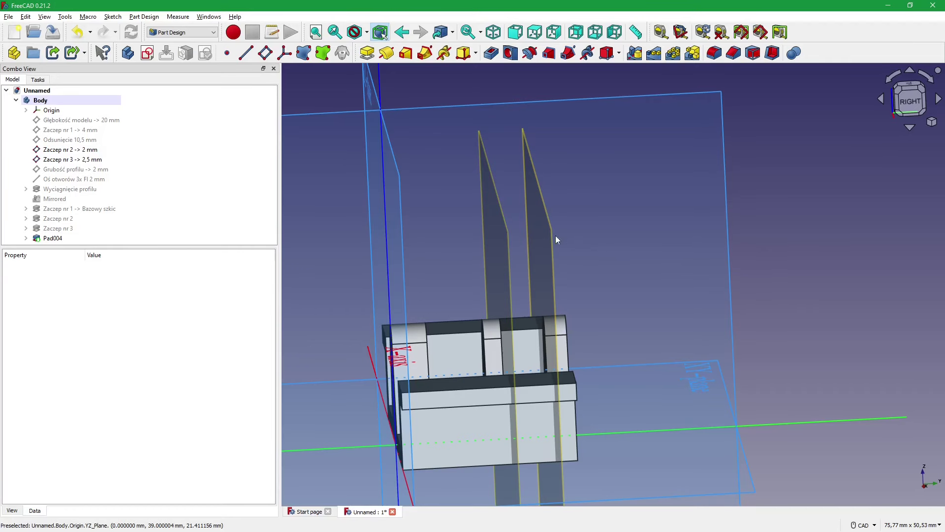
click(499, 212)
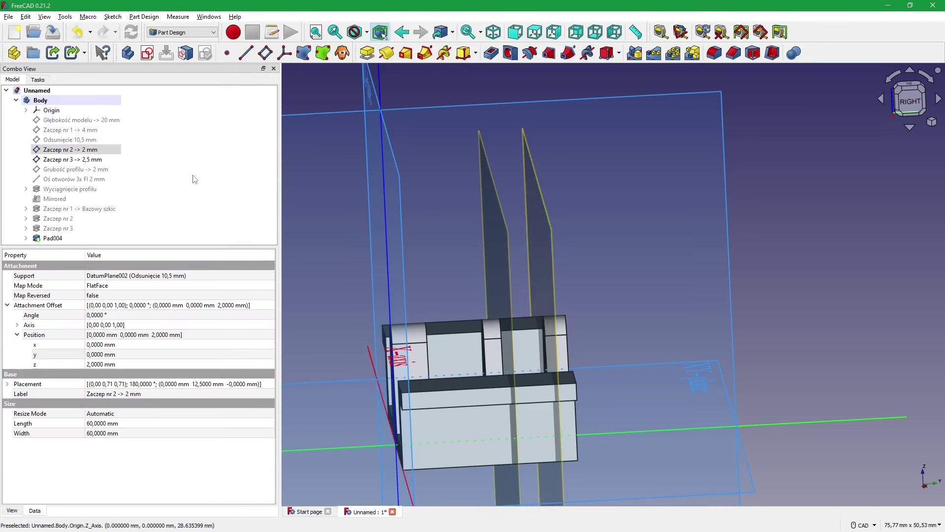
mouse_move(305, 187)
middle_down()
mouse_move(589, 197)
mouse_move(500, 173)
middle_up()
click(591, 197)
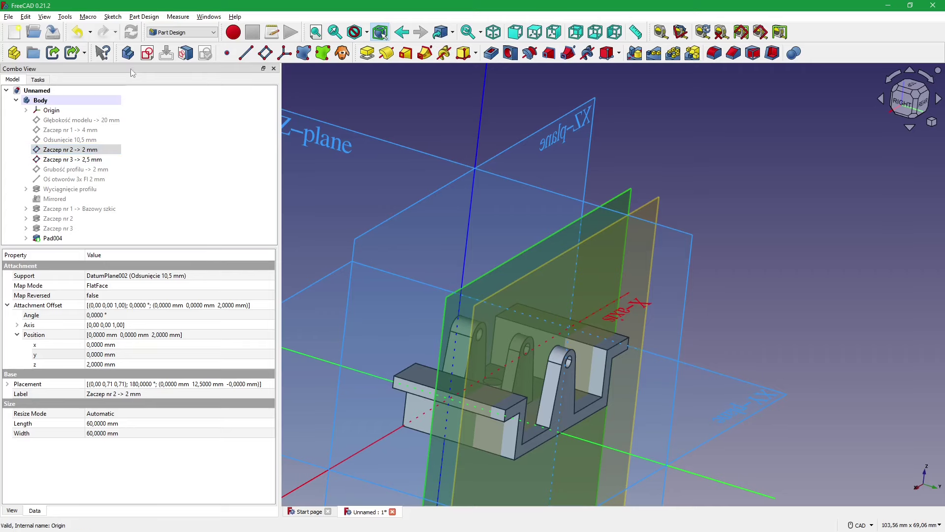
- Create a sketch on the Zaczep nr 2 plane with View section clipping on, checking the drawing
click(147, 52)
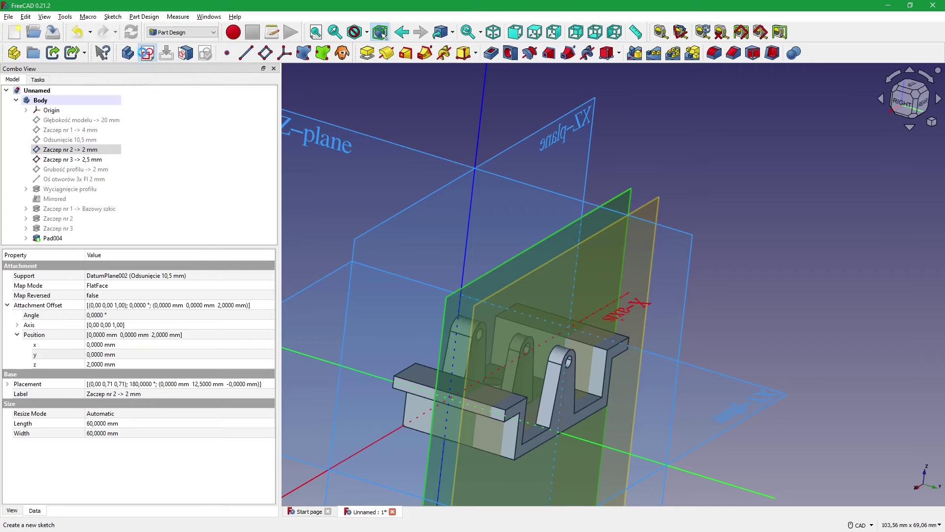
middle_drag(419, 217, 409, 212)
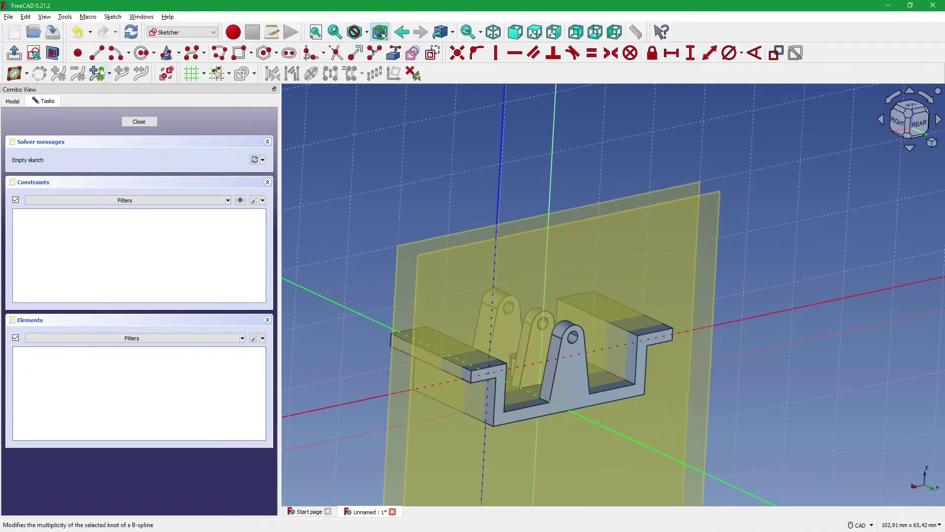
click(54, 53)
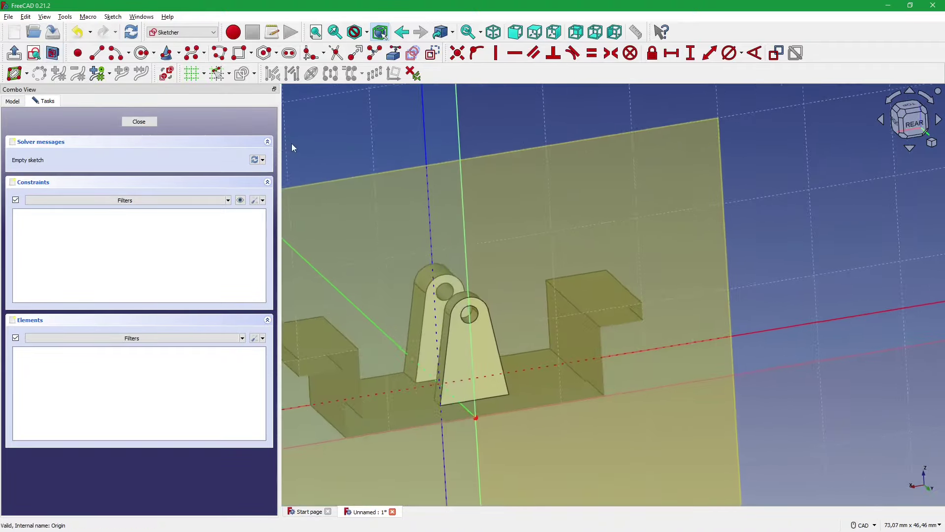
scroll(292, 144, up, 3)
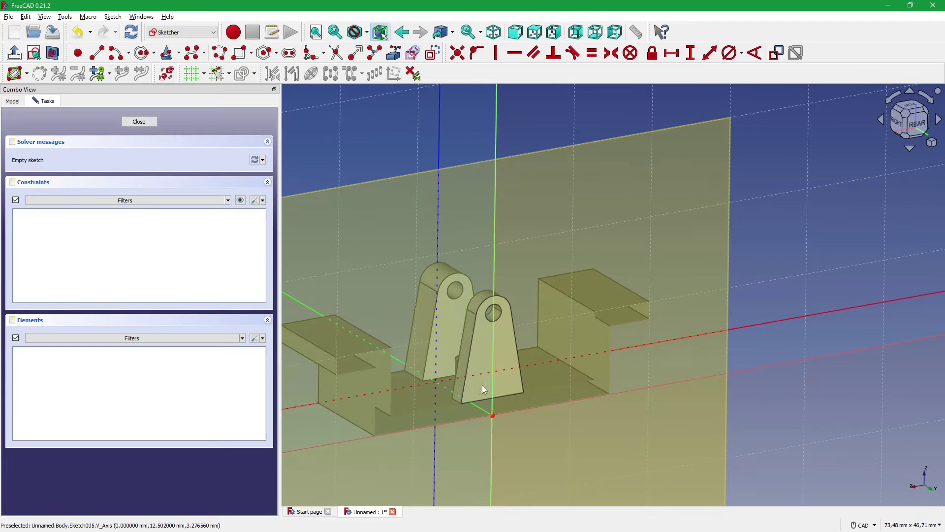
key(alt+Tab)
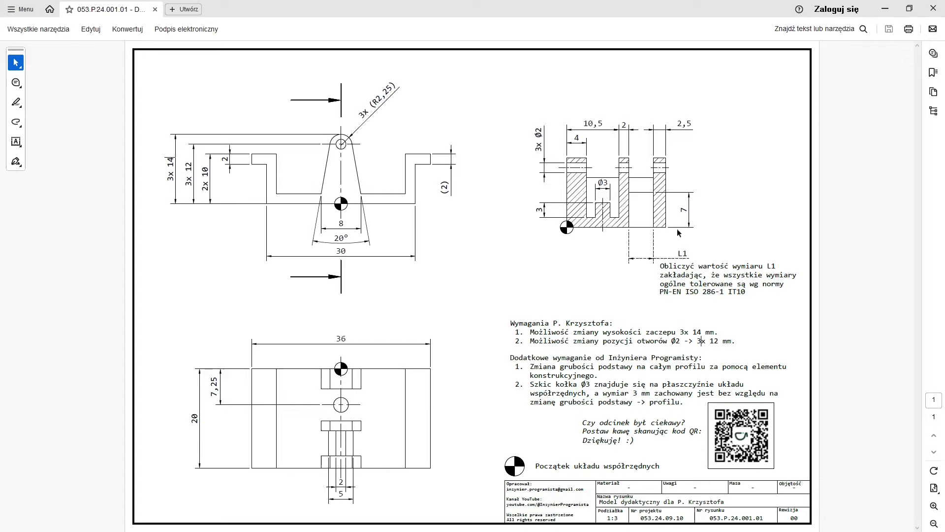
key(alt+Tab)
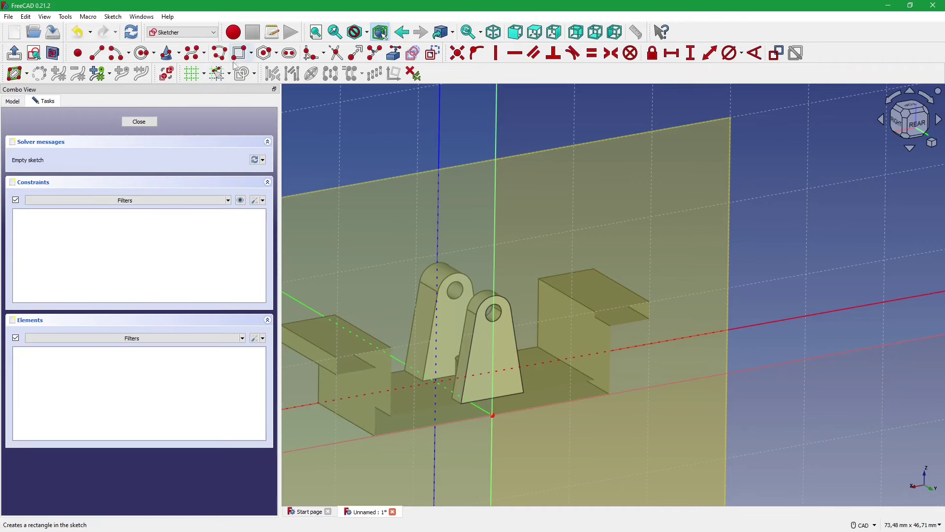
- Draw a rectangle near the sketch origin
click(237, 58)
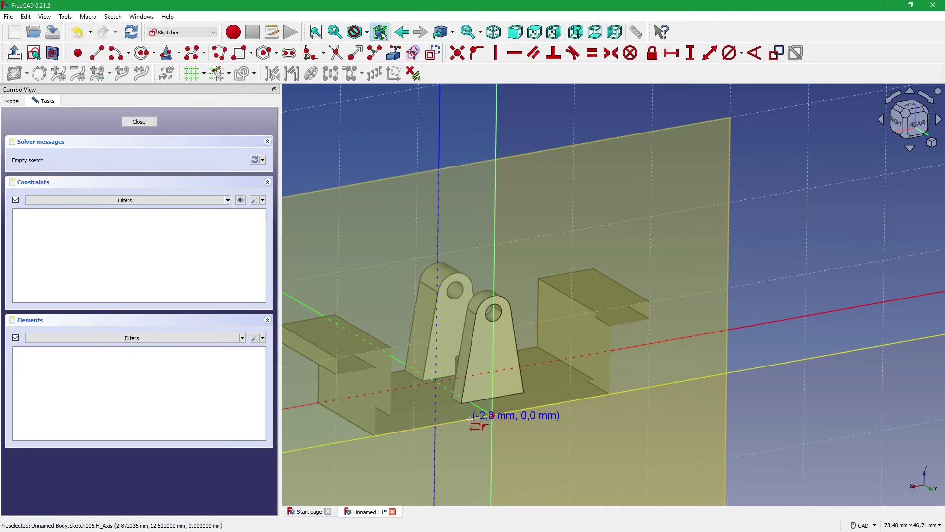
click(470, 417)
click(514, 356)
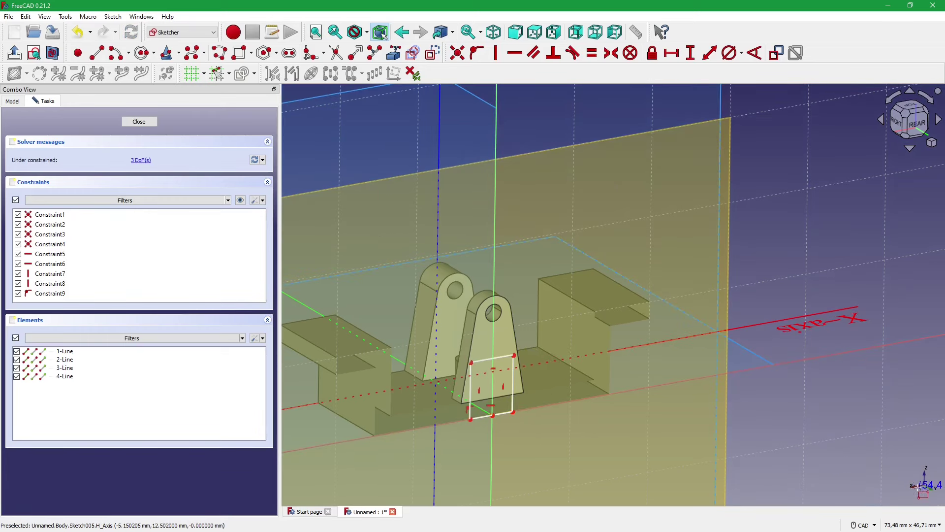
scroll(566, 426, up, 1)
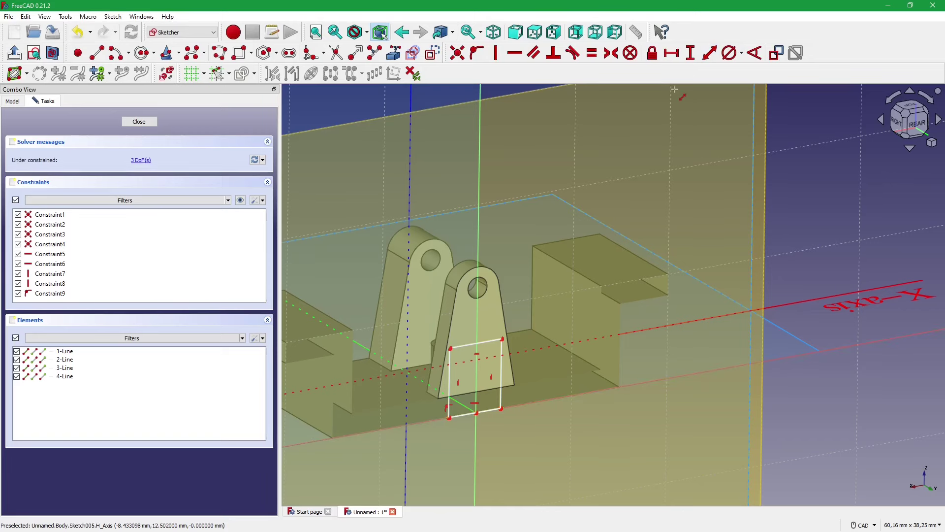
- Dimension the rectangle 8 mm tall and 5 mm wide, checking the PDF drawing for values
click(502, 338)
text(i)
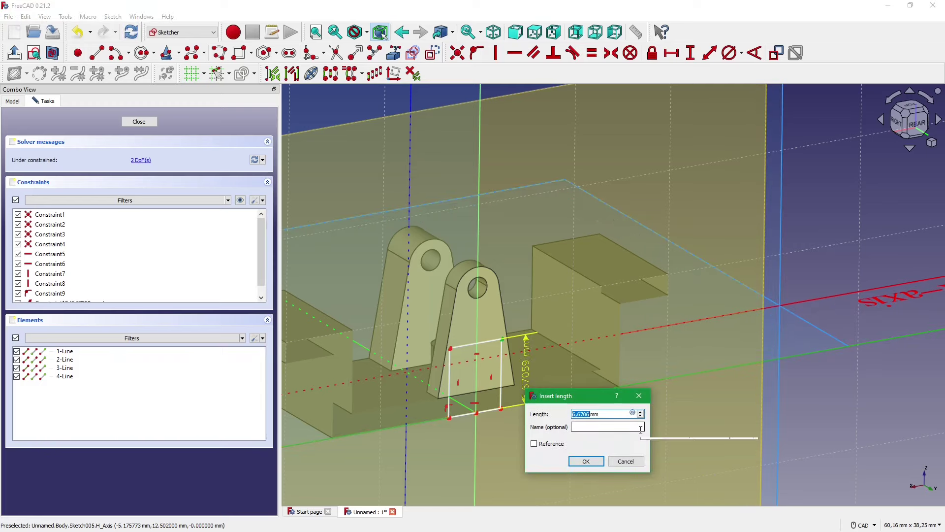
text(8)
key(Return)
key(alt+Tab)
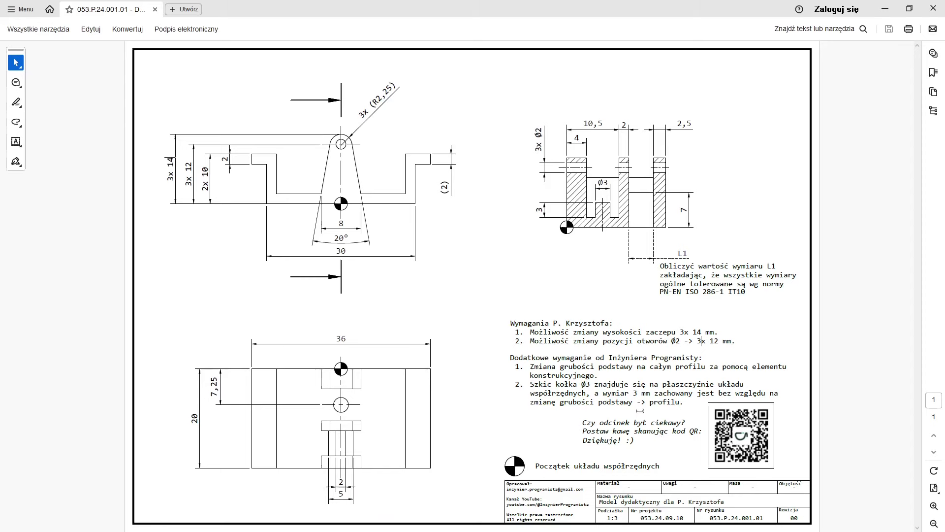
key(alt+Tab)
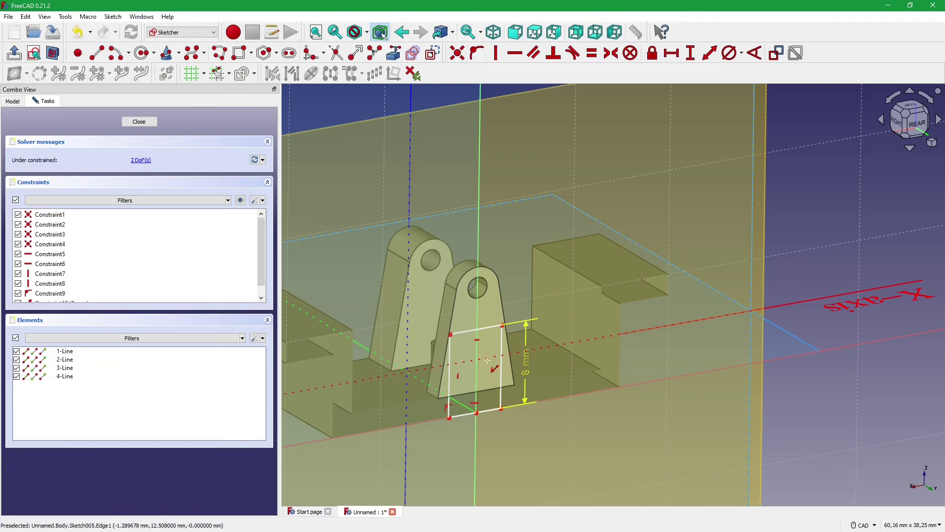
click(488, 412)
text(5)
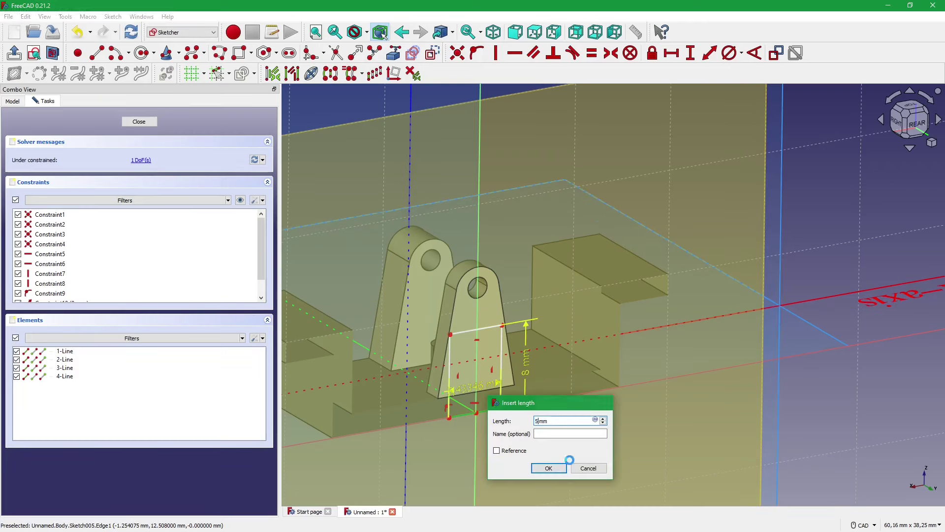
key(Return)
drag(488, 396, 542, 453)
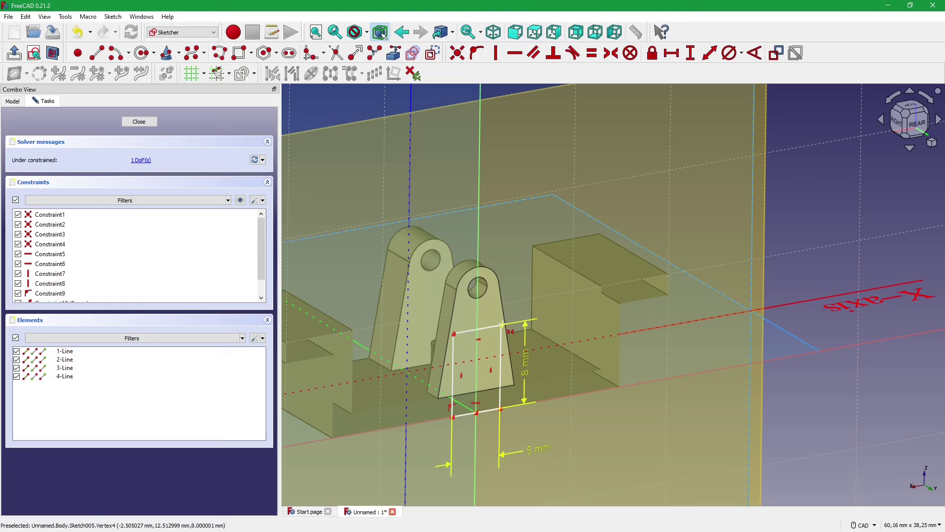
- Make the top corners symmetric about the vertical axis and close the sketch
click(502, 324)
click(453, 334)
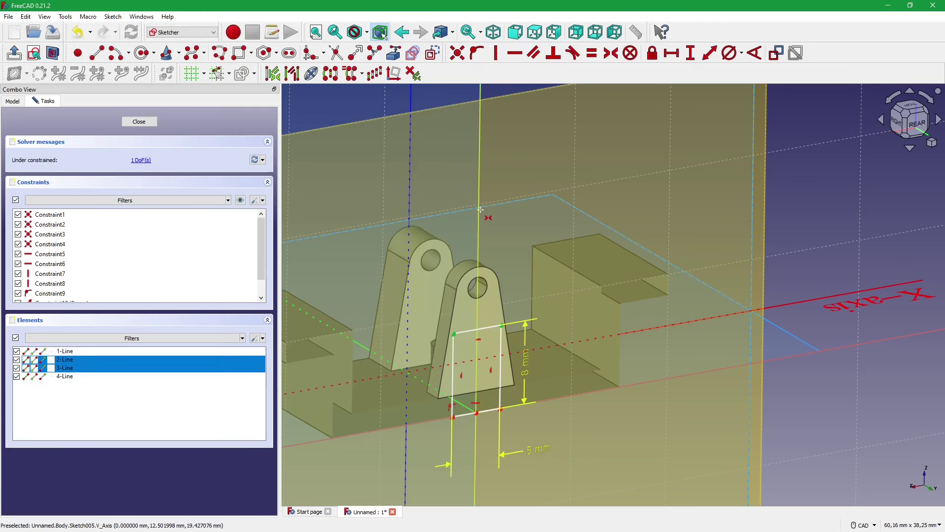
click(481, 209)
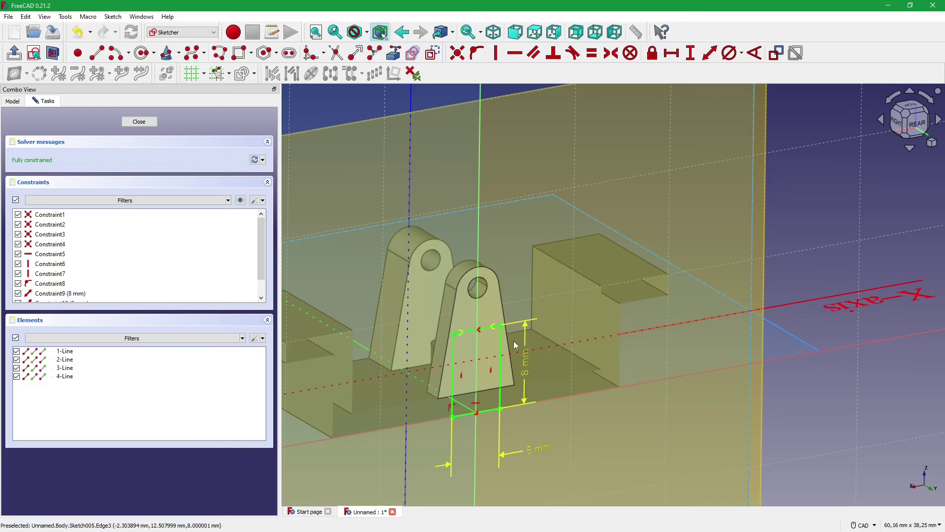
middle_drag(490, 338, 492, 340)
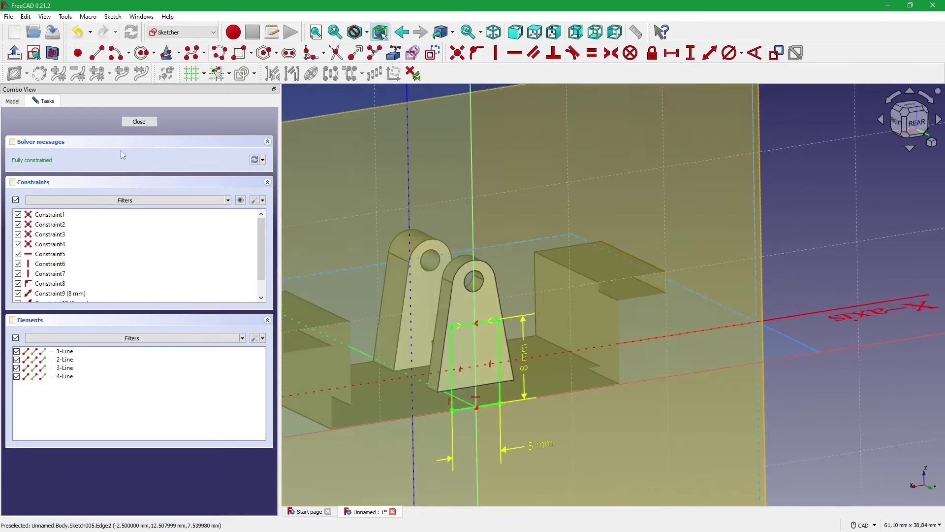
click(138, 122)
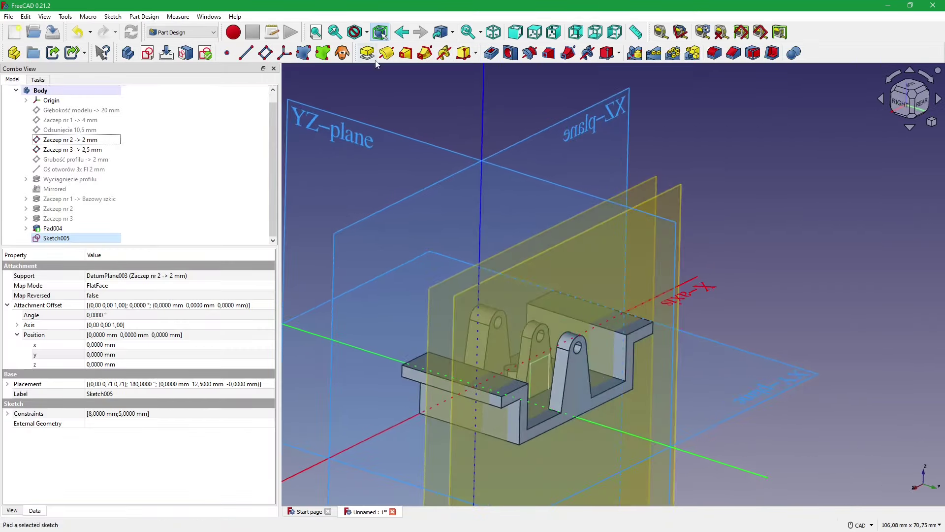
- Pad the rectangle up to face, limited by DatumPlane004
click(367, 53)
click(177, 139)
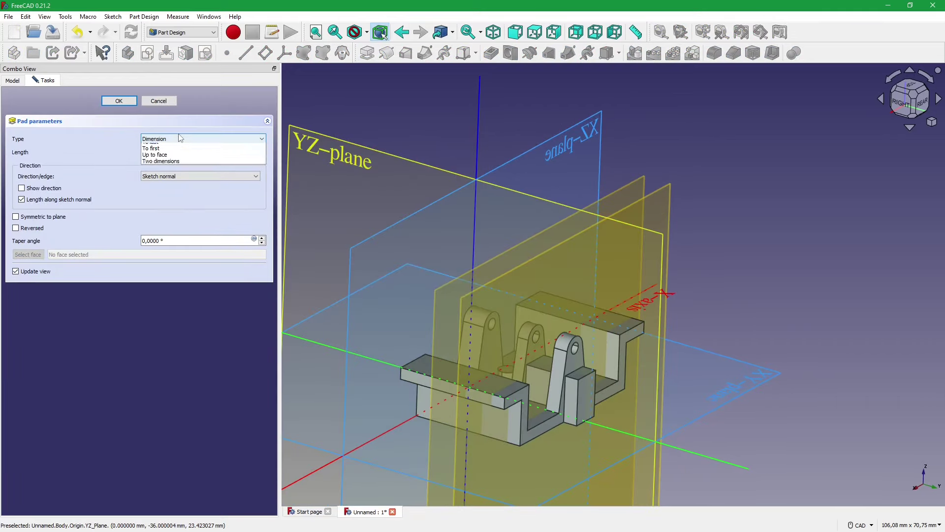
click(167, 165)
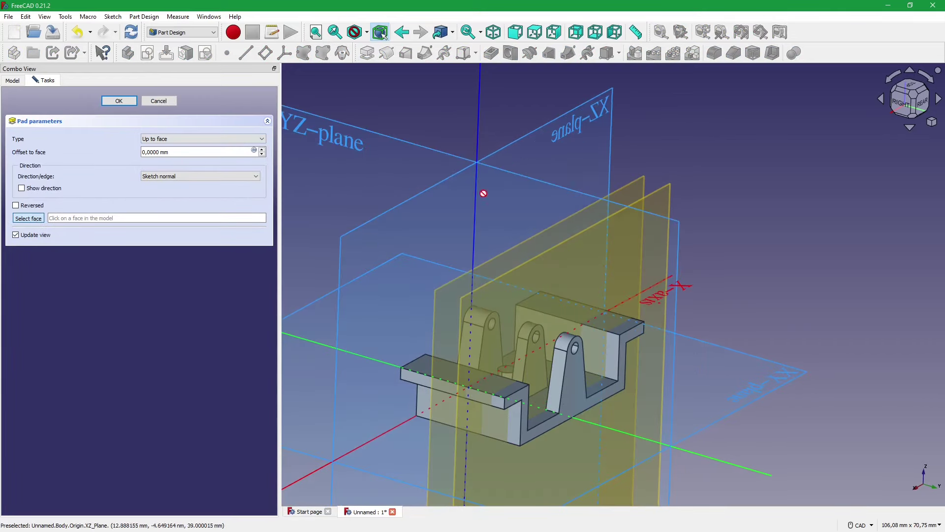
mouse_move(484, 193)
middle_down()
mouse_move(551, 238)
mouse_move(492, 207)
middle_up()
click(550, 236)
click(119, 101)
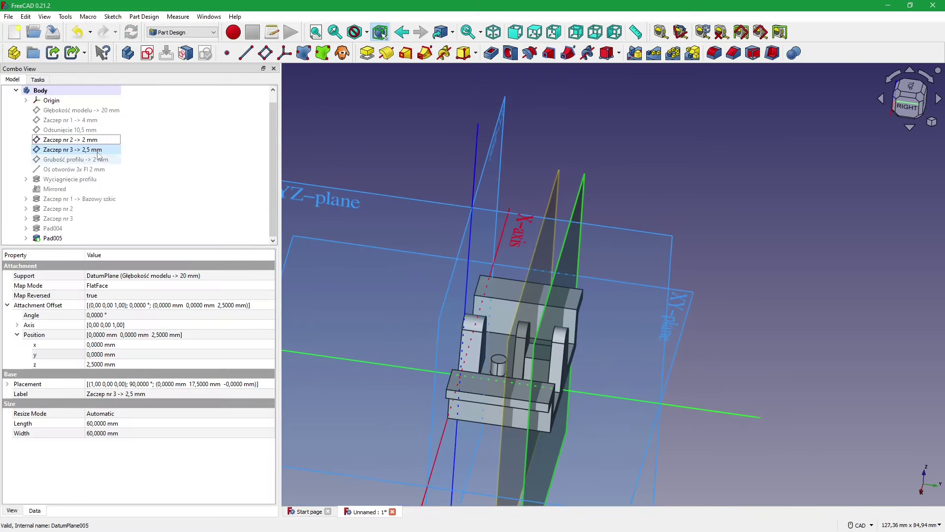
- Set the model-depth datum plane's z offset to 30 mm, then view the PDF drawing
click(73, 110)
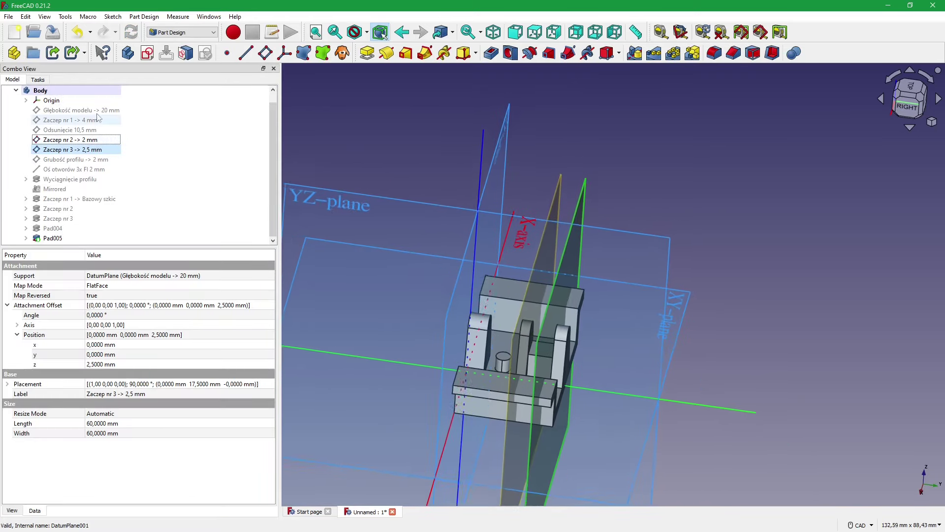
click(133, 366)
text(30,0000)
key(Return)
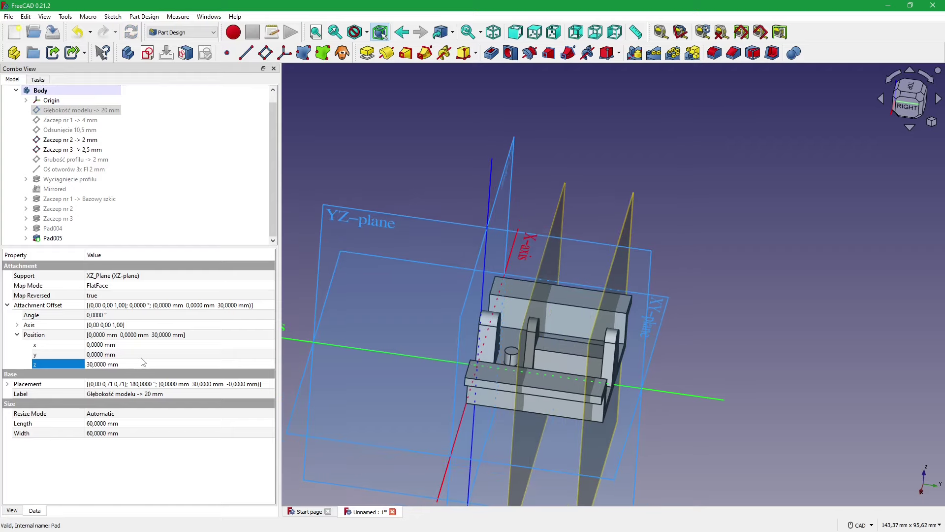
mouse_move(328, 338)
middle_down()
mouse_move(739, 299)
mouse_move(763, 287)
mouse_move(500, 301)
mouse_move(564, 327)
mouse_move(465, 344)
middle_up()
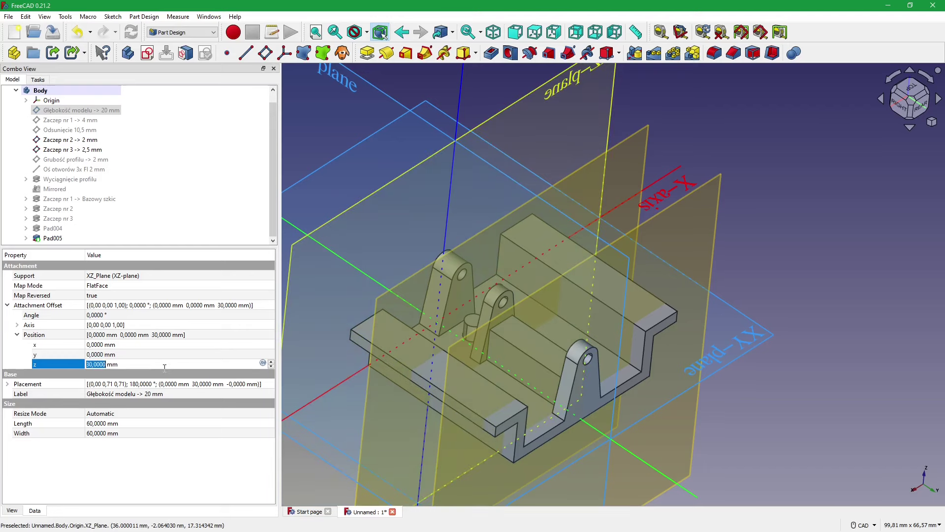
click(861, 240)
mouse_move(861, 239)
middle_down()
mouse_move(772, 244)
mouse_move(754, 229)
mouse_move(729, 226)
middle_up()
key(alt+Tab)
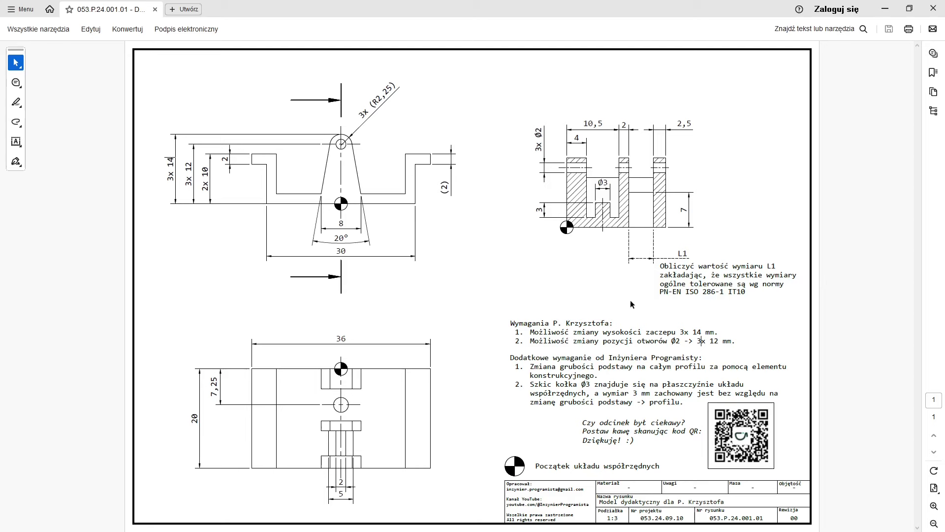
- Back in FreeCAD, select the XY-plane and create a new sketch on it
key(alt+Tab)
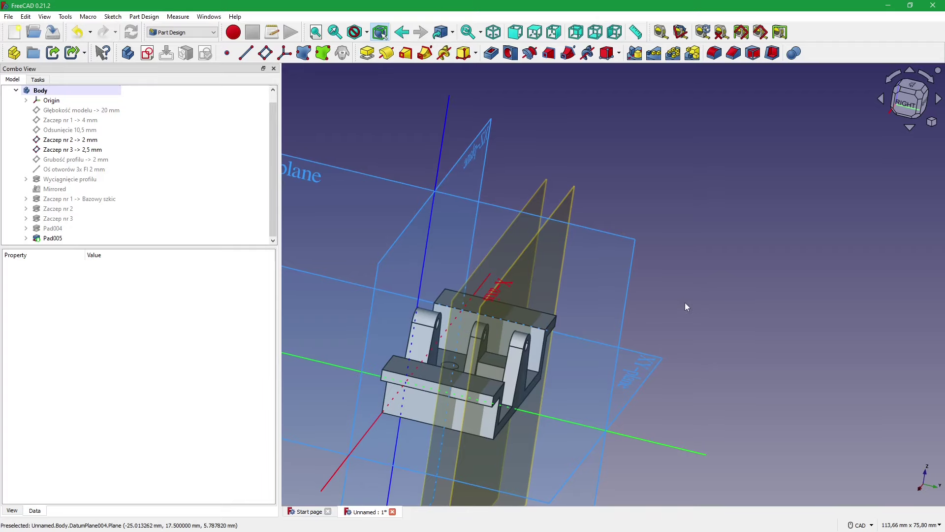
click(650, 376)
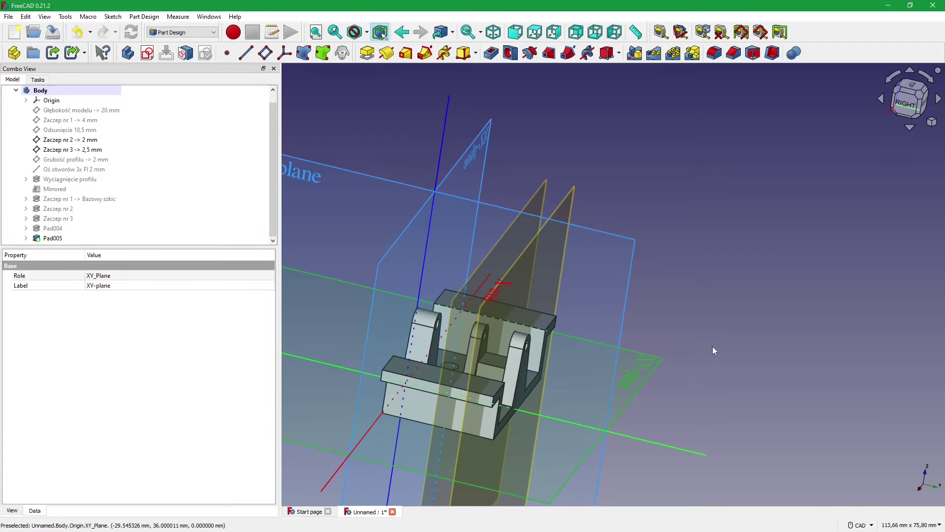
middle_drag(713, 351, 776, 297)
middle_drag(694, 206, 720, 202)
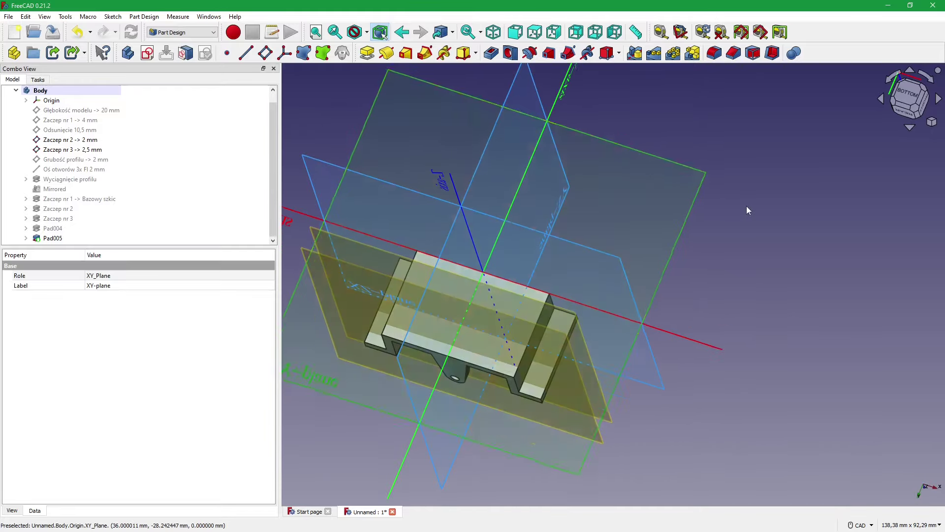
click(147, 53)
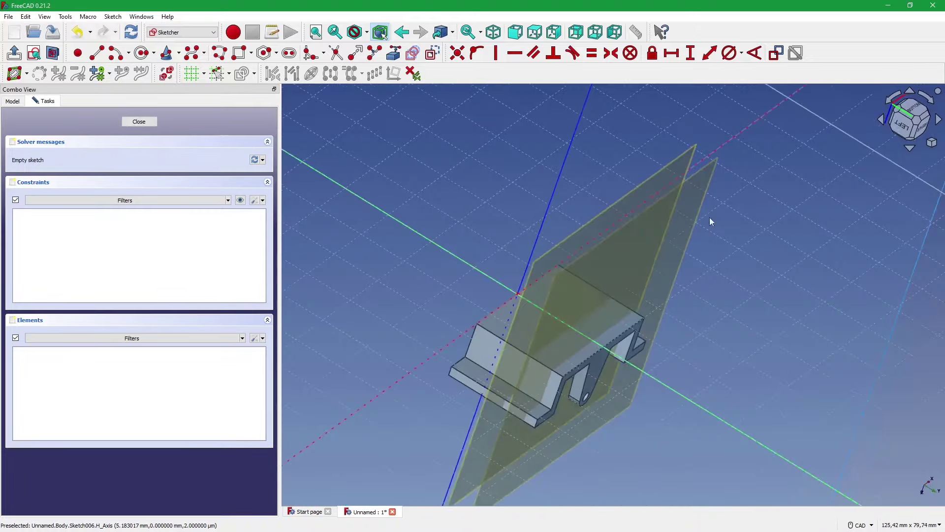
- Import two existing model edges into the sketch as external references
click(396, 57)
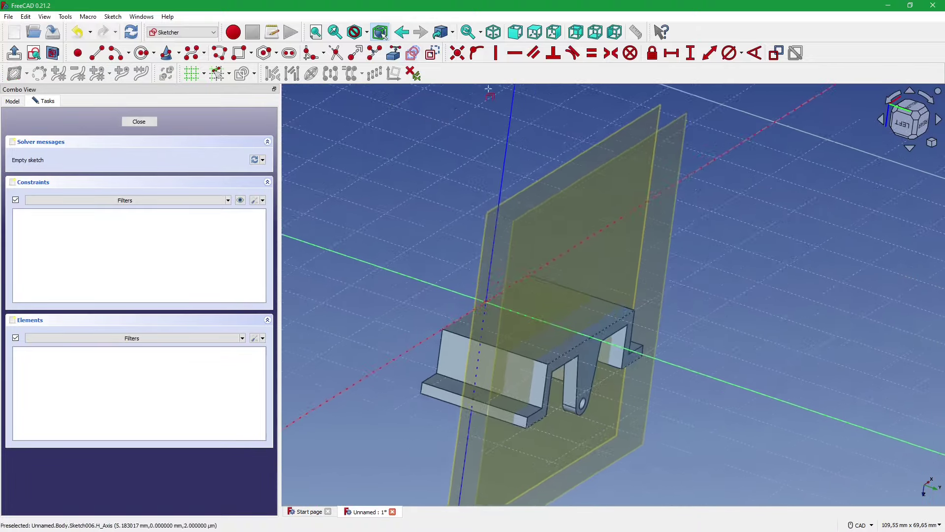
click(641, 137)
click(668, 148)
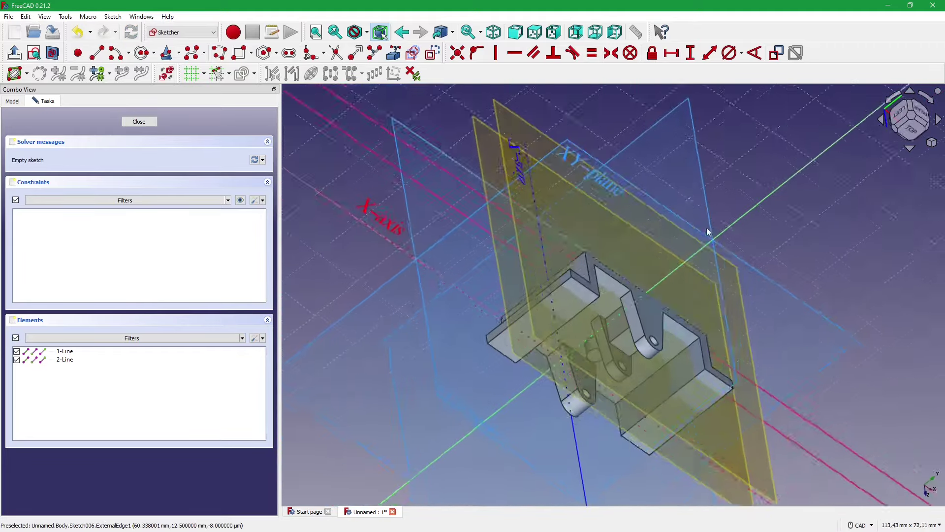
scroll(648, 343, up, 2)
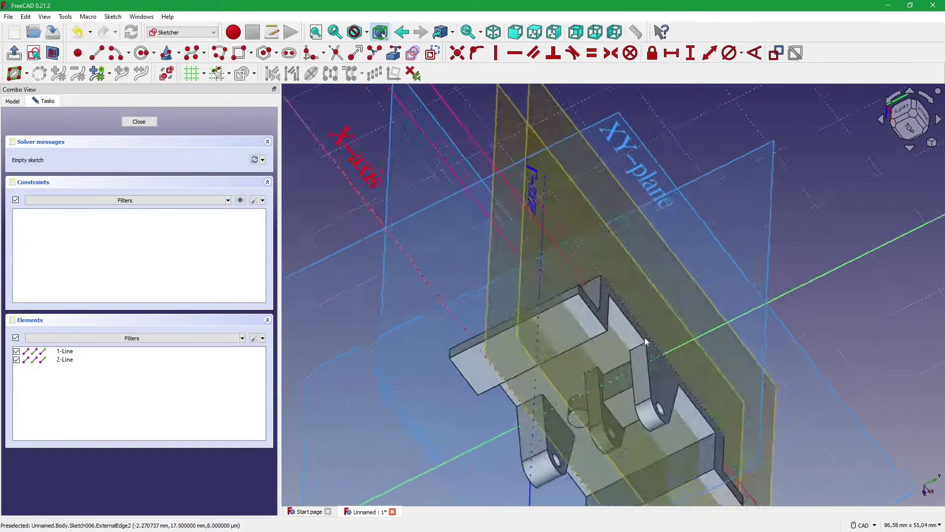
scroll(646, 338, up, 2)
scroll(632, 327, up, 2)
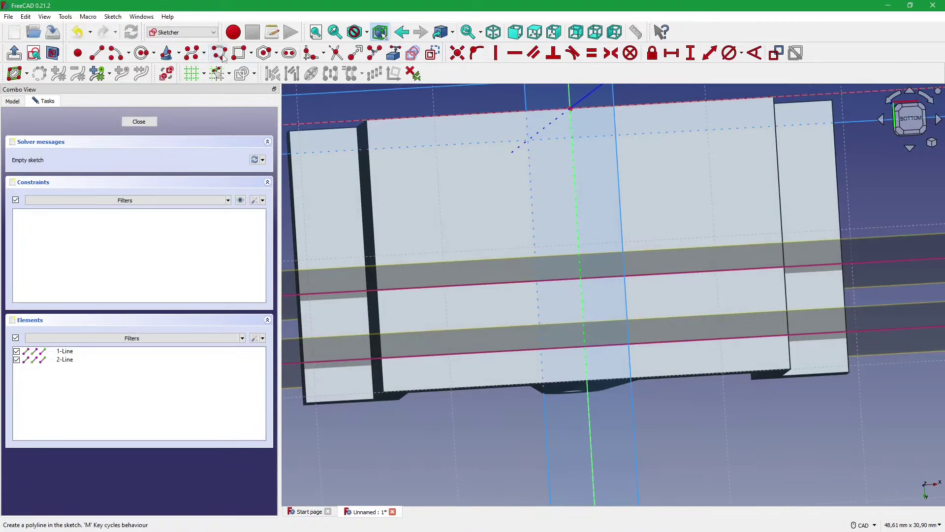
- Draw a rectangle and pin its left corners onto the two reference edges
click(241, 53)
click(565, 284)
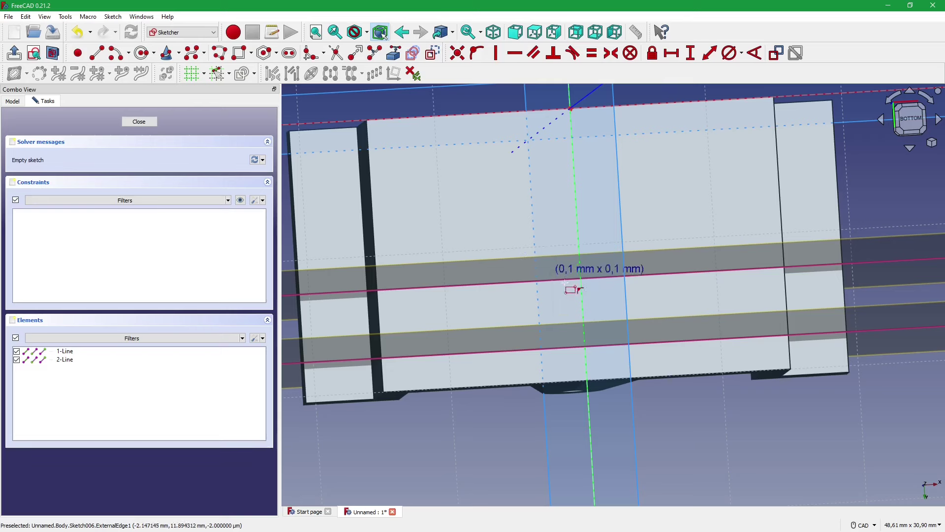
click(615, 358)
scroll(634, 346, up, 2)
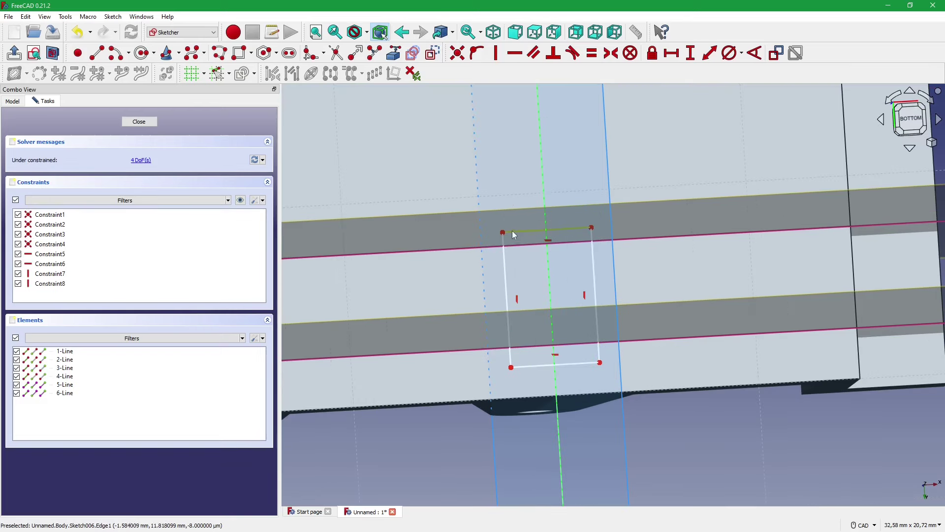
drag(504, 231, 503, 248)
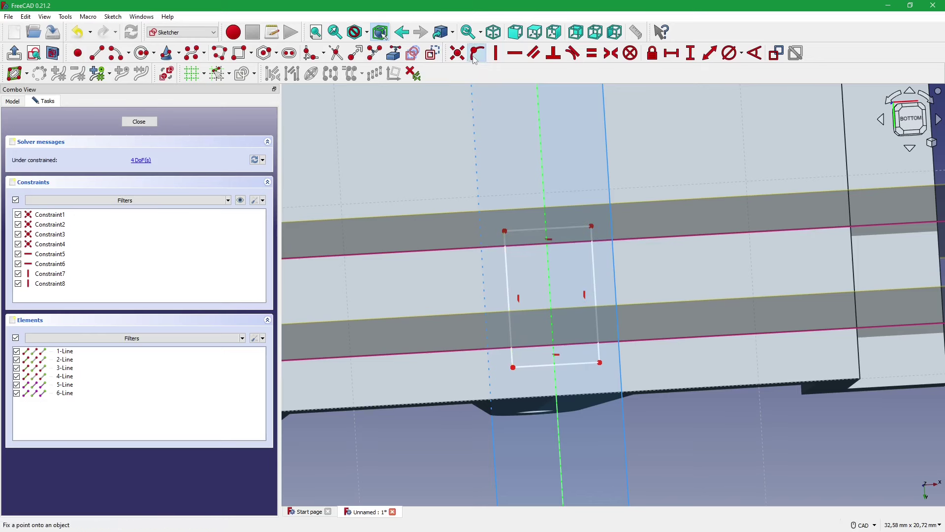
click(504, 231)
click(492, 247)
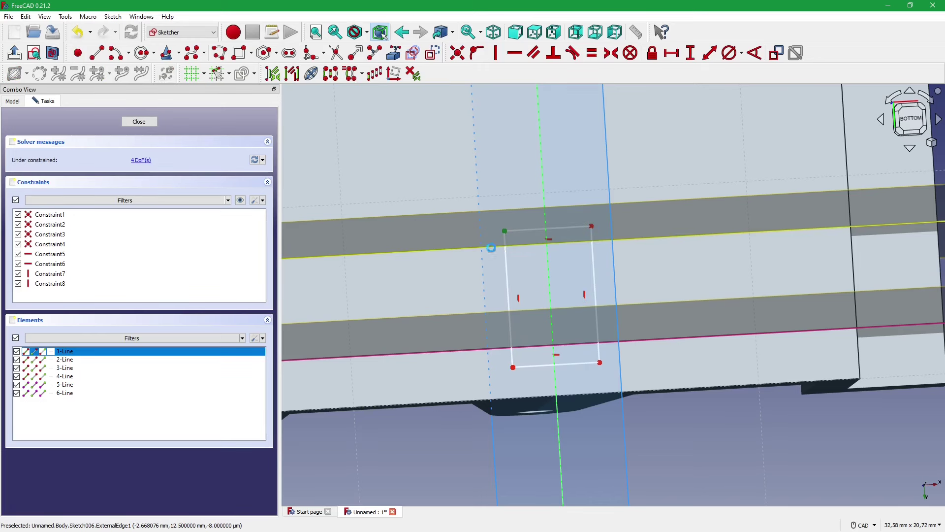
key(o)
click(513, 367)
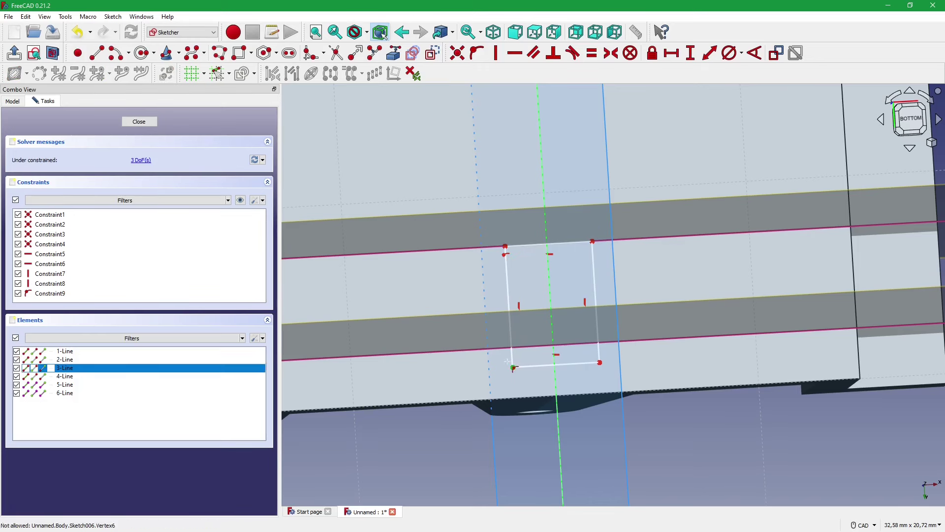
click(475, 358)
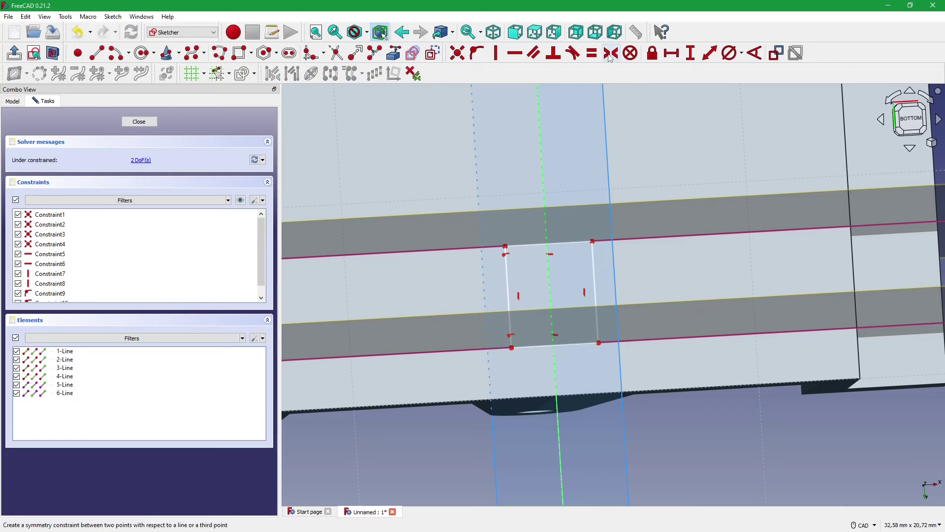
- Centre the top corners on the vertical axis, set width 2 mm, and close the sketch
click(524, 246)
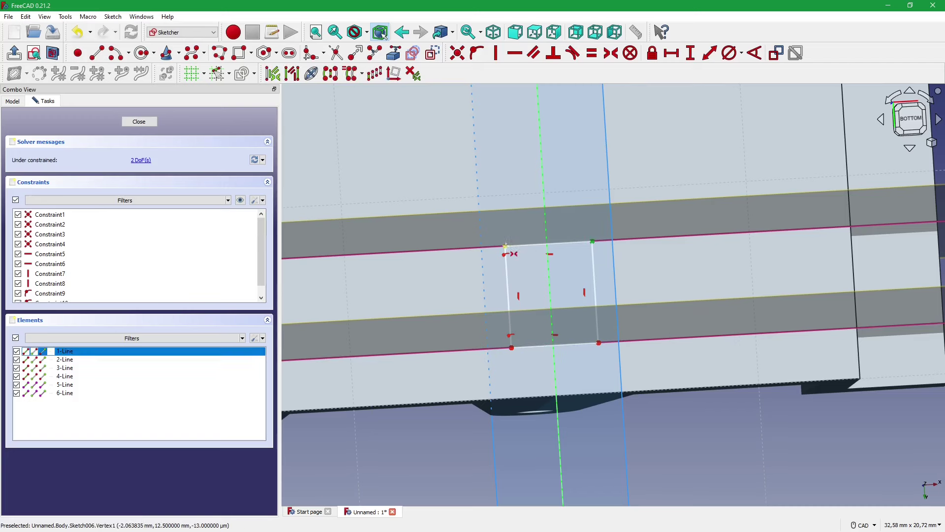
click(505, 246)
click(545, 185)
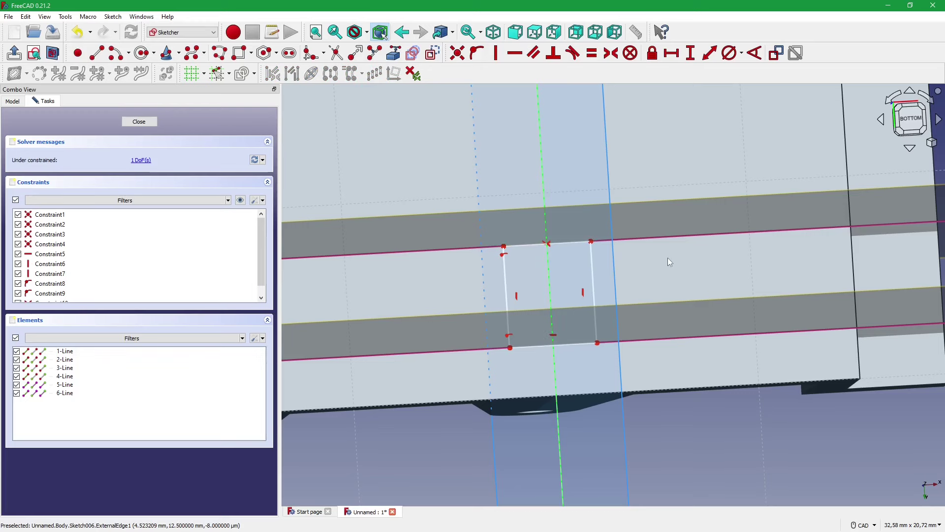
click(580, 344)
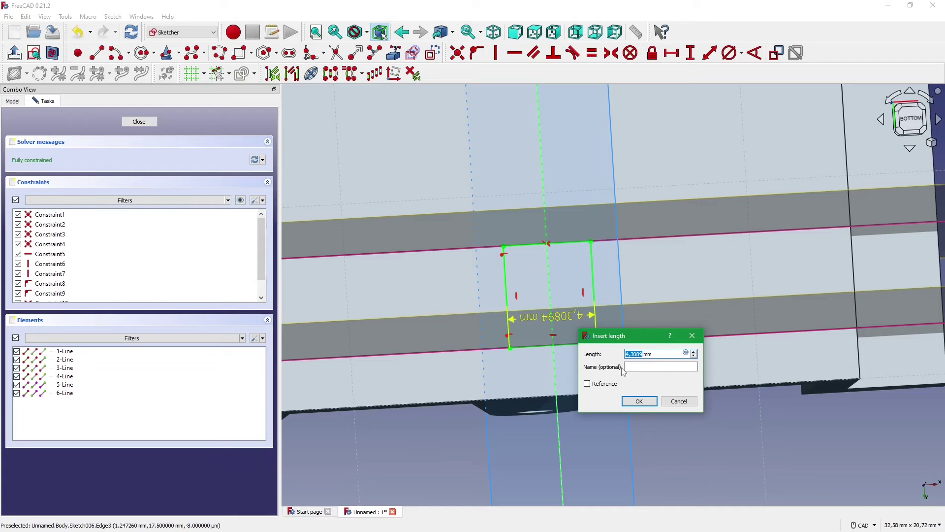
text(2)
key(Return)
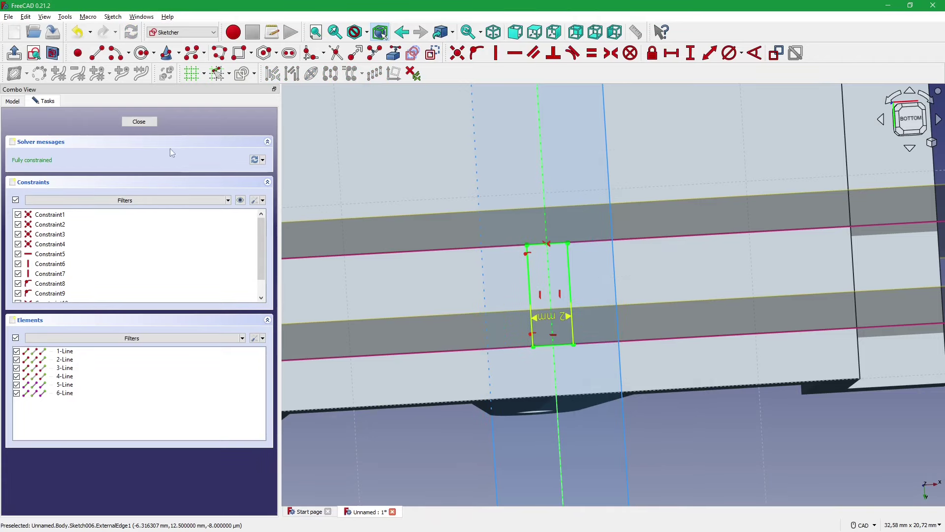
click(152, 123)
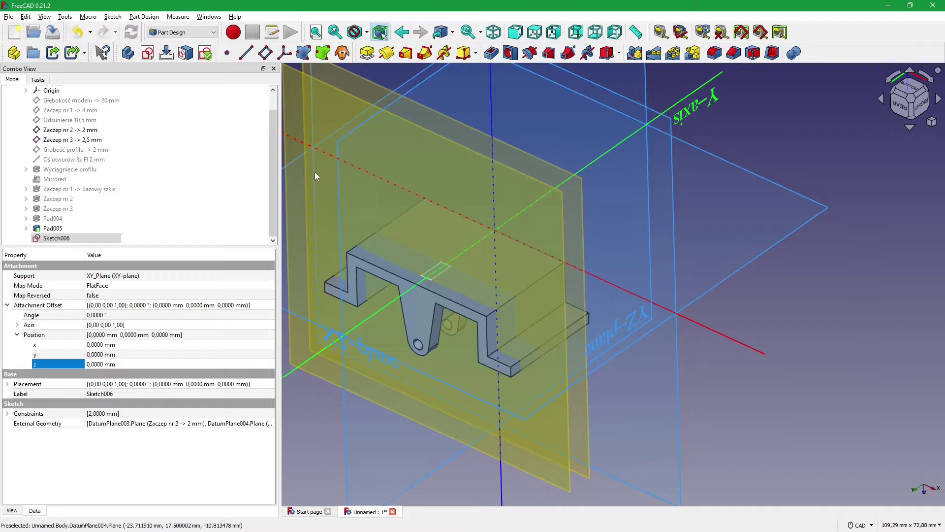
middle_drag(309, 127, 338, 161)
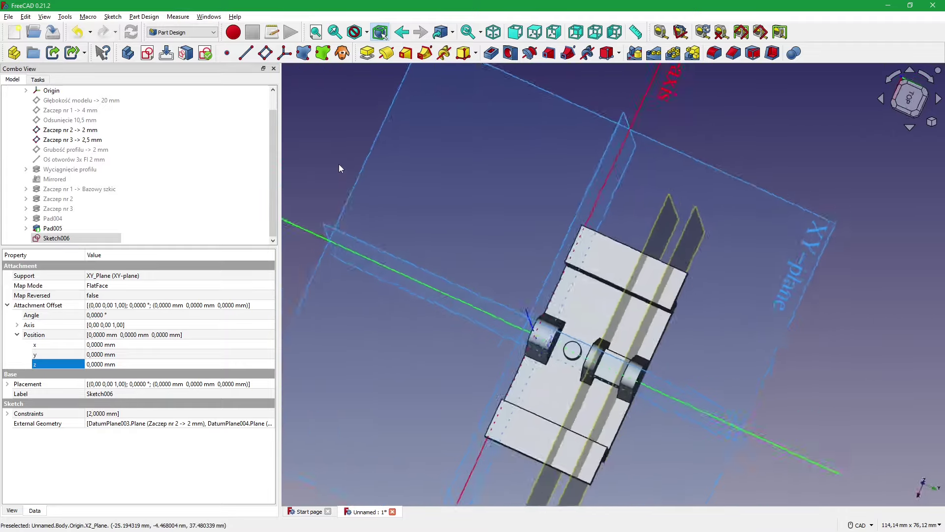
- Pocket Sketch006 through all, slotting the bracket between its lugs
scroll(382, 243, up, 3)
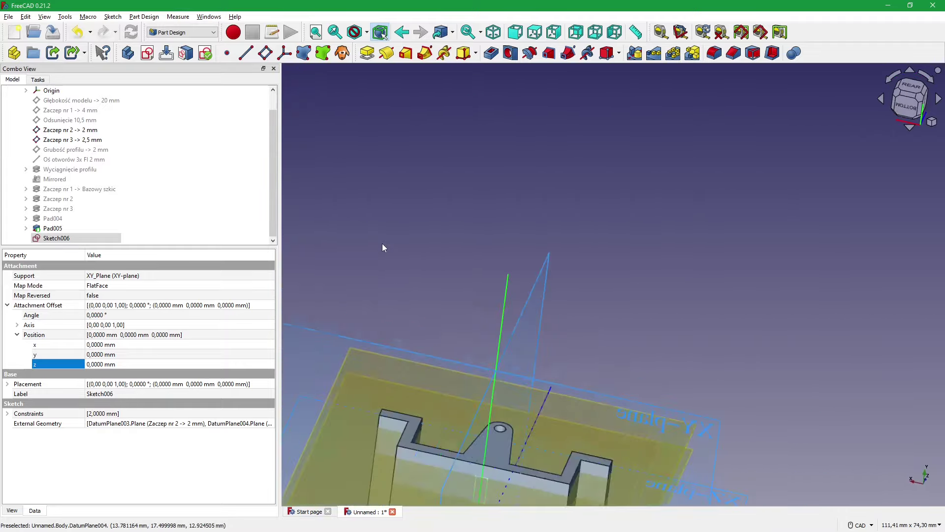
scroll(382, 243, up, 3)
mouse_move(382, 244)
middle_down()
mouse_move(430, 238)
mouse_move(374, 114)
middle_up()
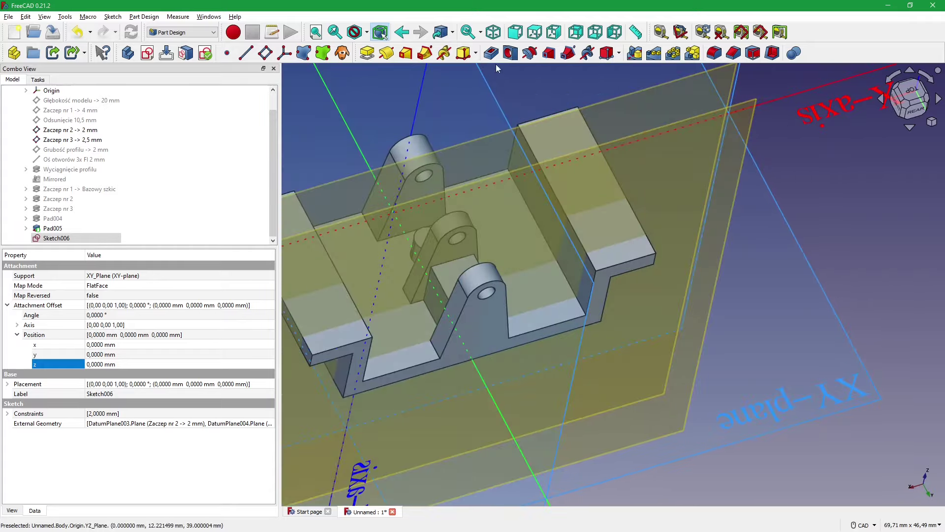
click(483, 56)
click(170, 139)
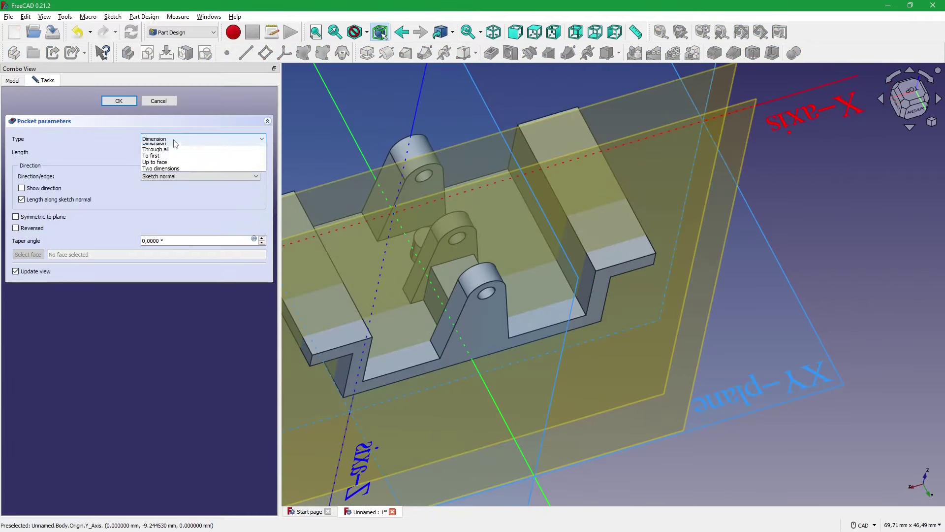
click(157, 150)
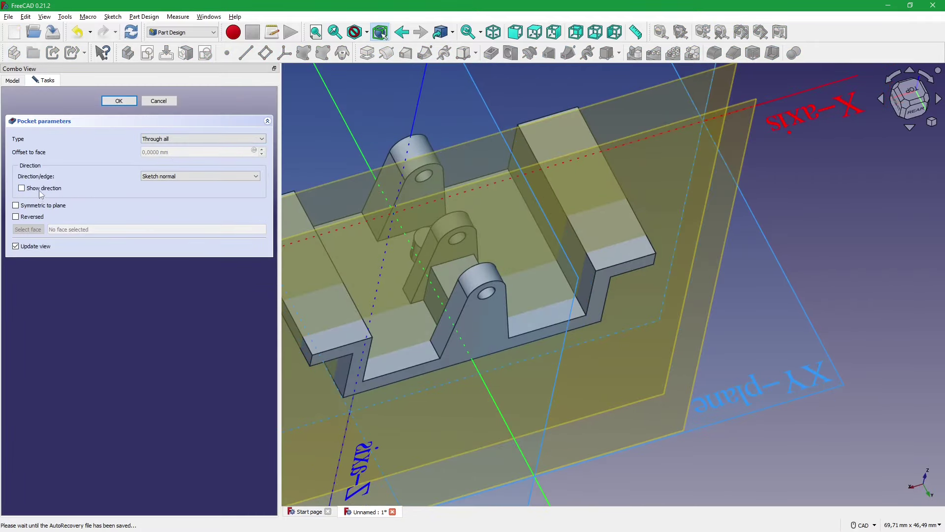
click(119, 104)
mouse_move(291, 236)
middle_down()
mouse_move(359, 286)
mouse_move(354, 294)
mouse_move(332, 291)
middle_up()
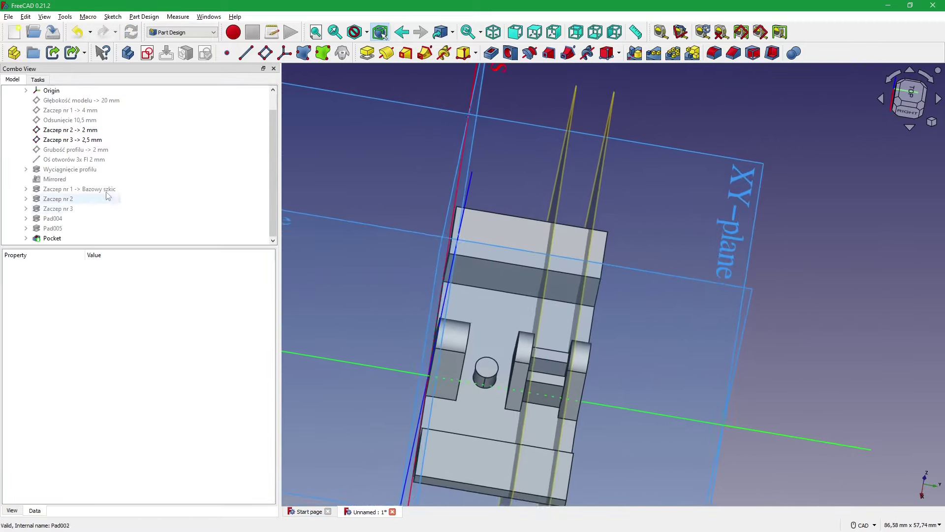
- Set datum z offsets: Głębokość modelu 30 mm, Odsunięcie 10,5 mm 15 mm, Zaczep nr 3 3 mm
scroll(115, 157, up, 1)
click(74, 120)
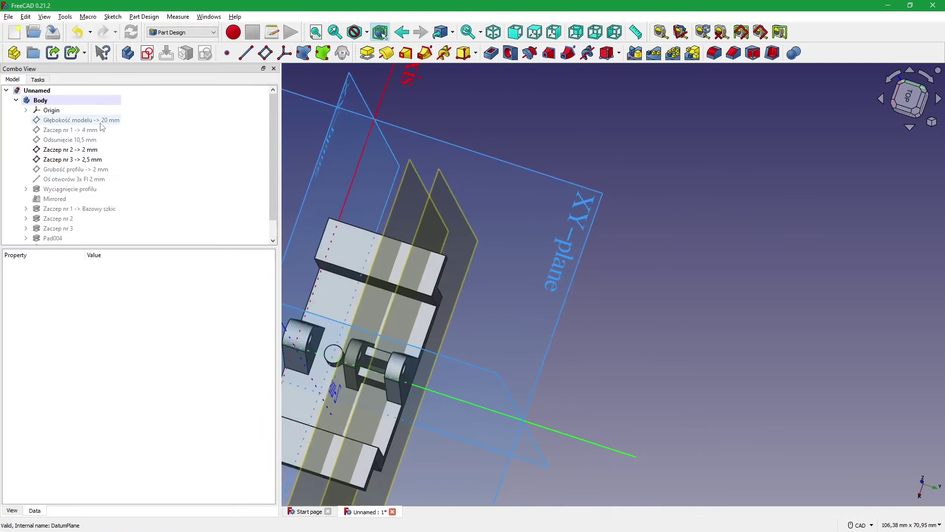
click(130, 364)
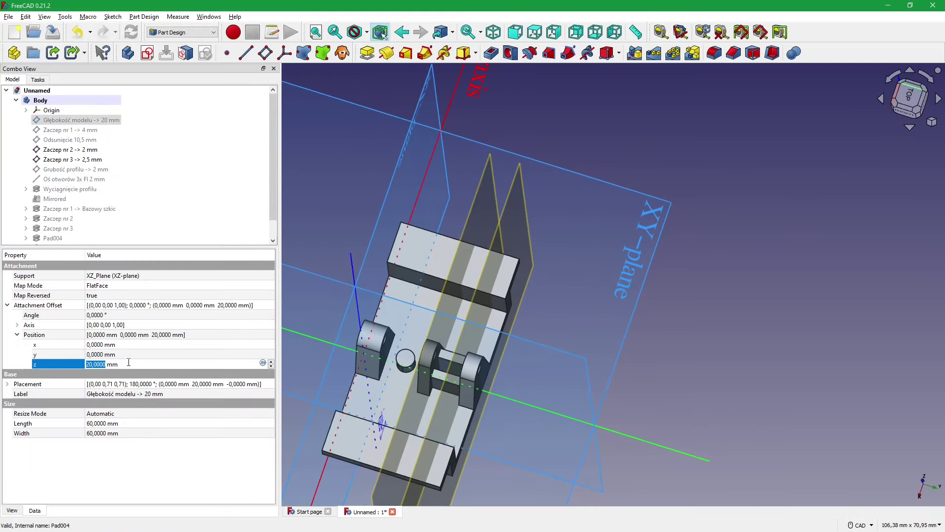
text(30,0000)
key(Return)
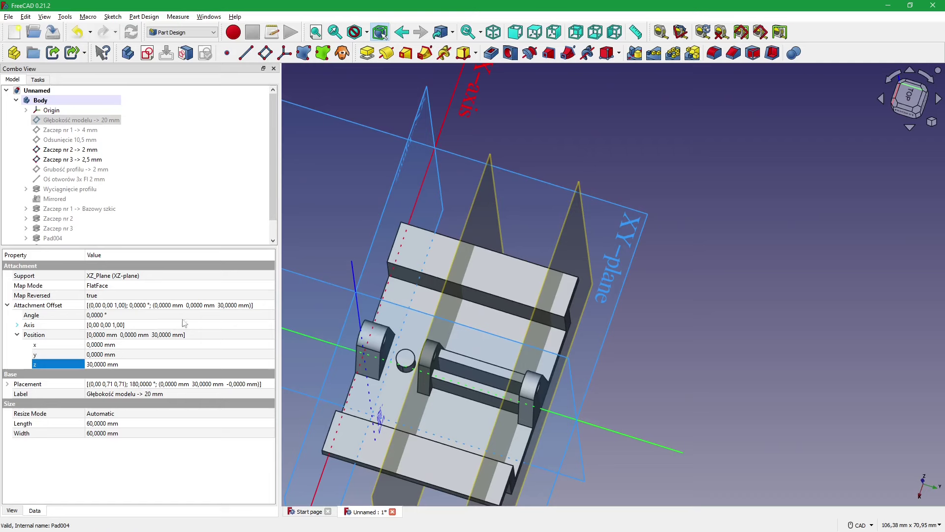
click(85, 141)
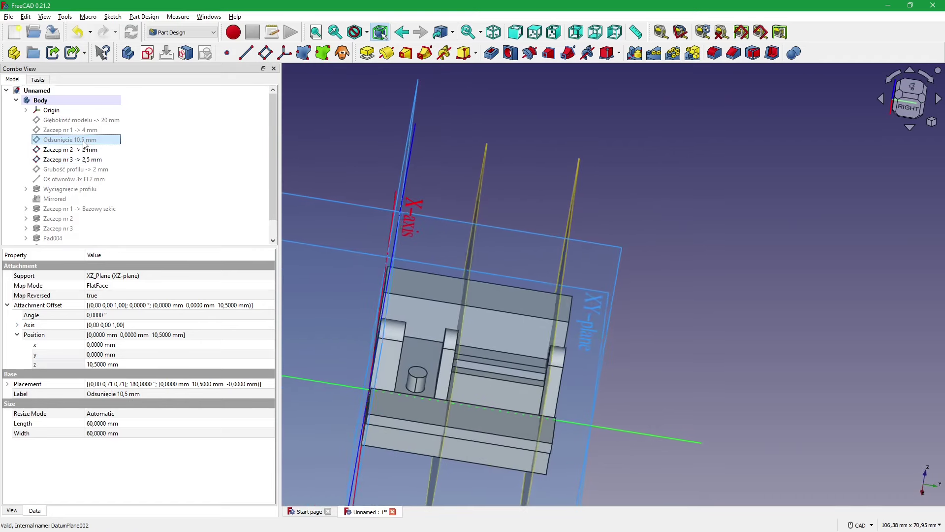
click(143, 364)
text(1)
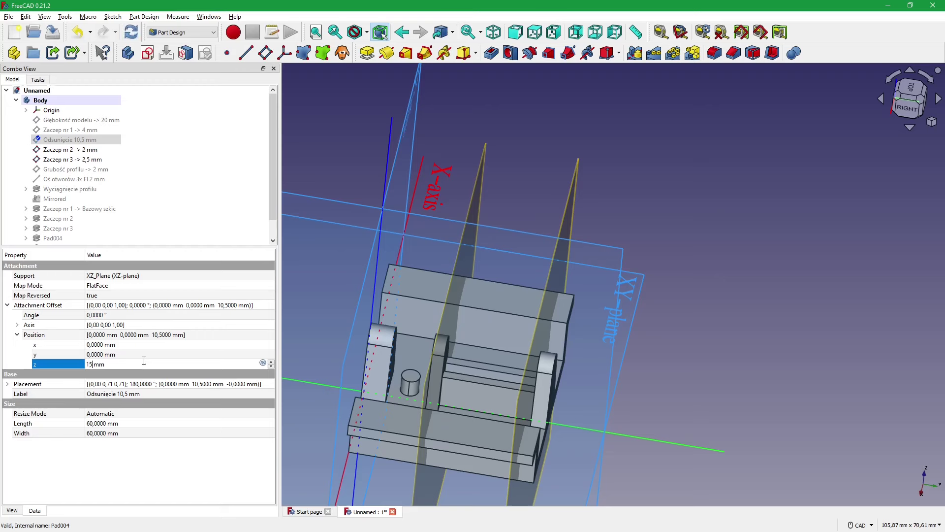
key(Return)
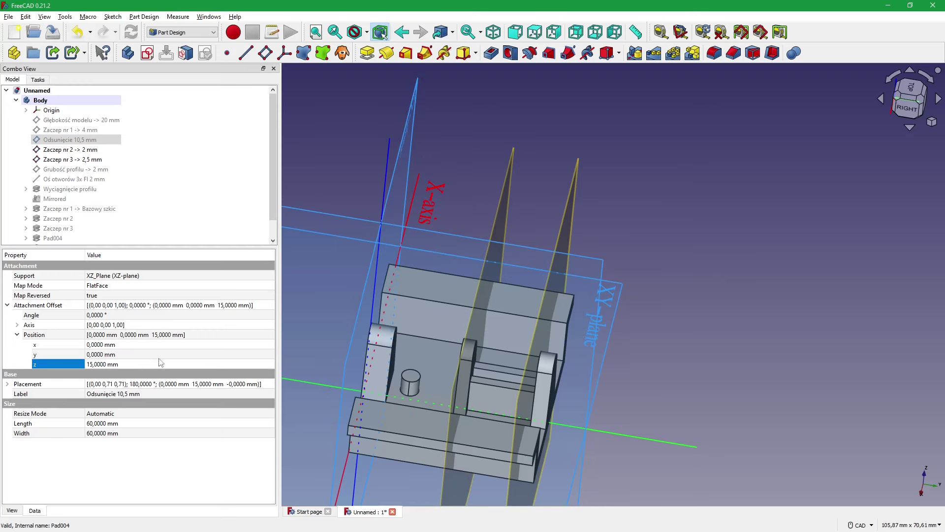
click(74, 159)
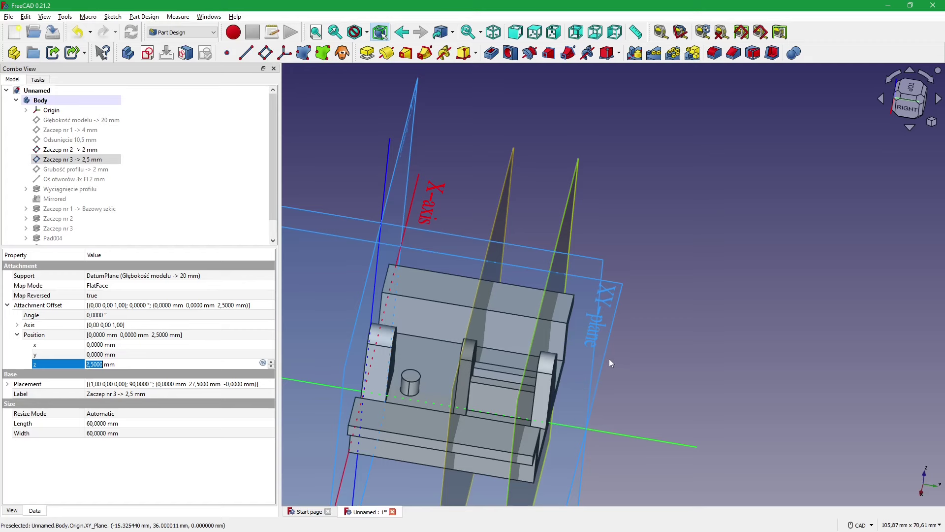
text(3)
key(Return)
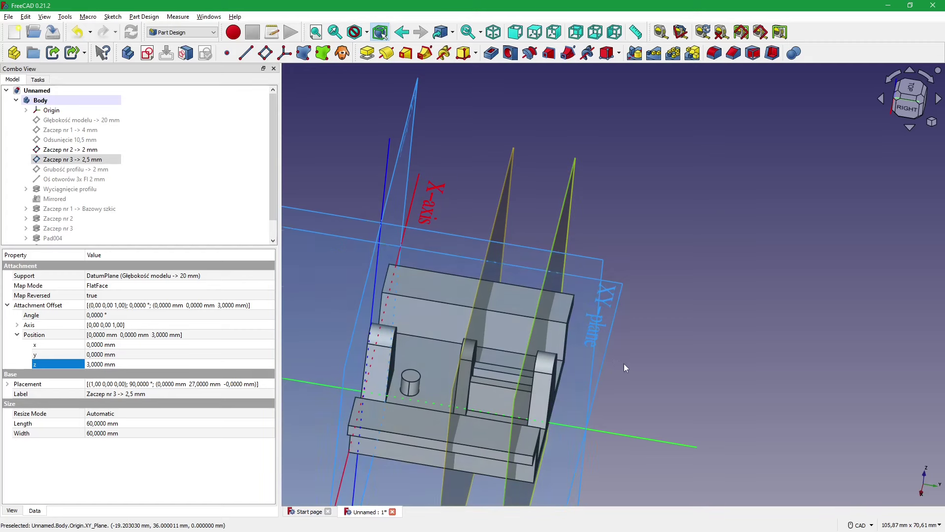
key(2)
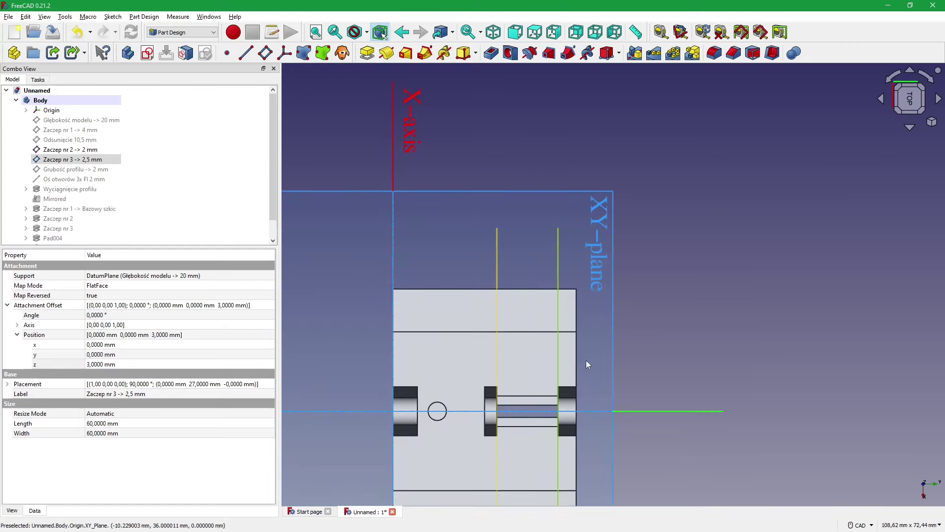
- Change Zaczep nr 3's z offset to 5 mm and Odsunięcie 10,5 mm's to 12 mm
click(123, 364)
text(5)
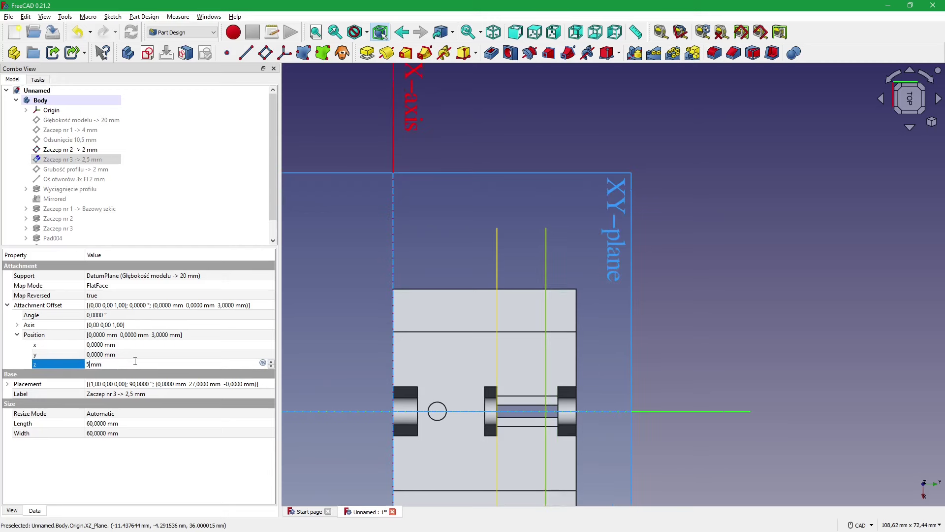
key(Return)
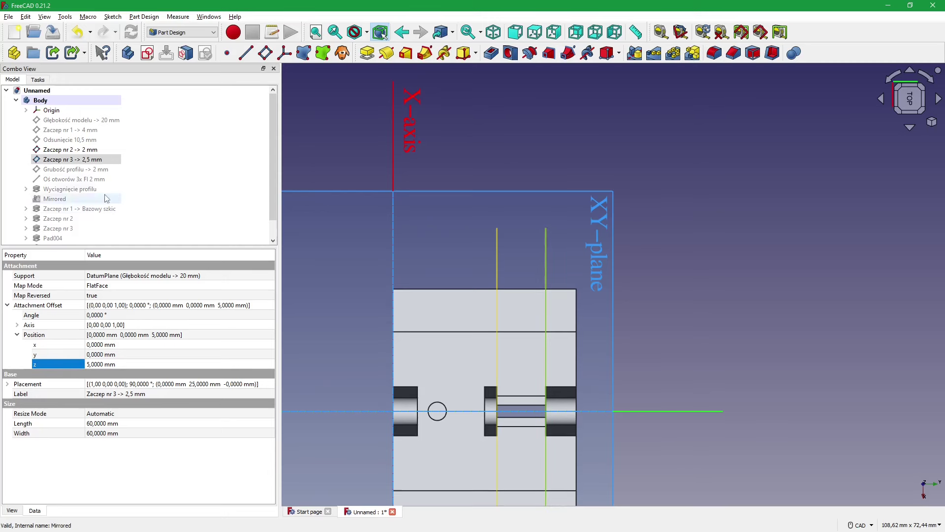
click(69, 140)
click(140, 364)
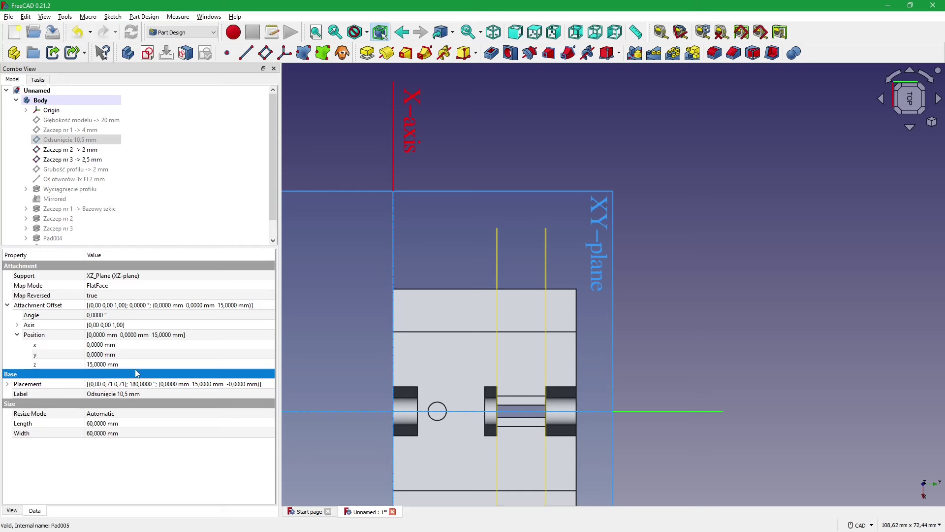
text(12)
key(Return)
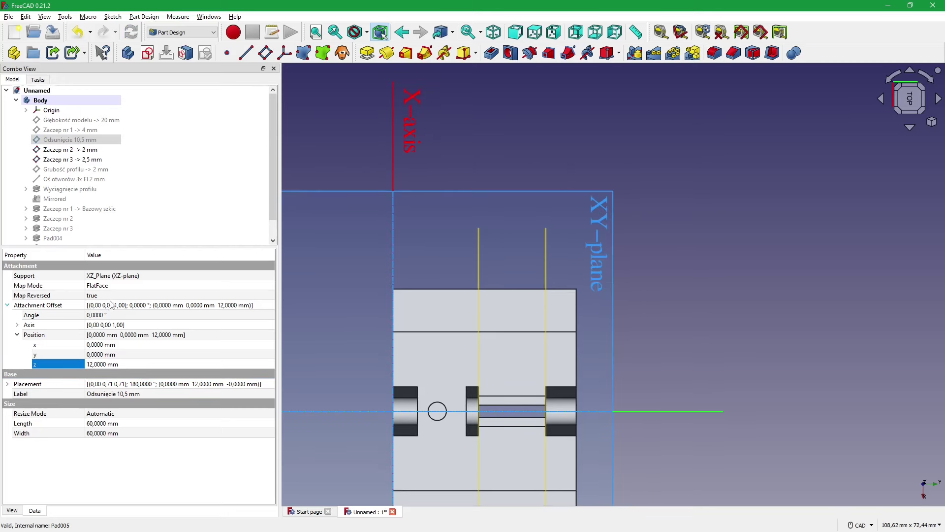
- Set the Zaczep nr 2 -> 2 mm datum plane to a 5 mm z offset and fit the view to it
click(81, 150)
click(129, 363)
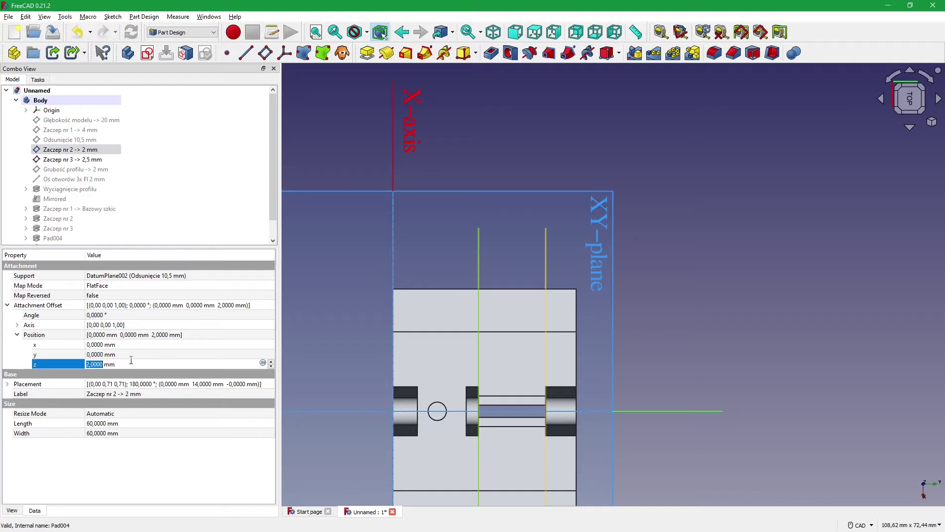
text(5)
key(Return)
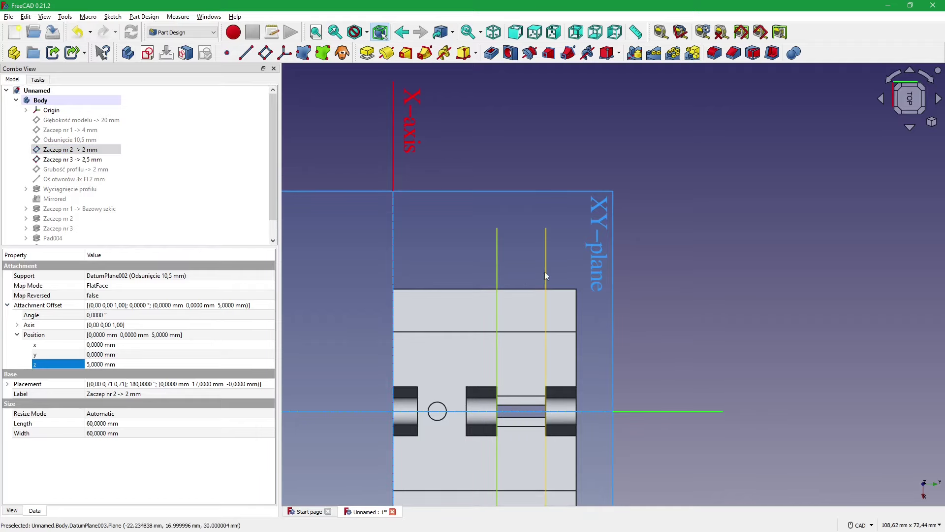
mouse_move(544, 271)
middle_down()
mouse_move(634, 258)
mouse_move(596, 263)
middle_up()
key(v)
key(s)
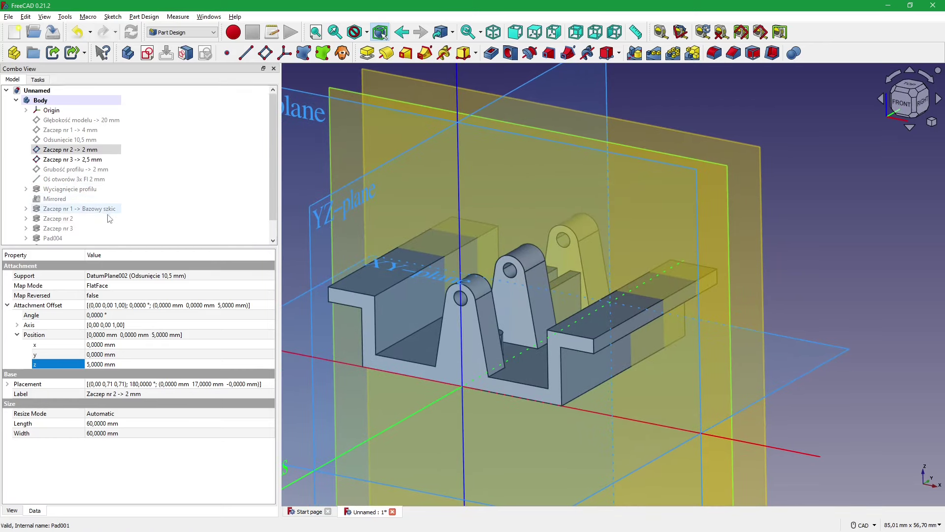
- Give the Grubość profilu -> 2 mm datum plane a 2,5 mm z offset, then view isometrically
scroll(94, 201, down, 1)
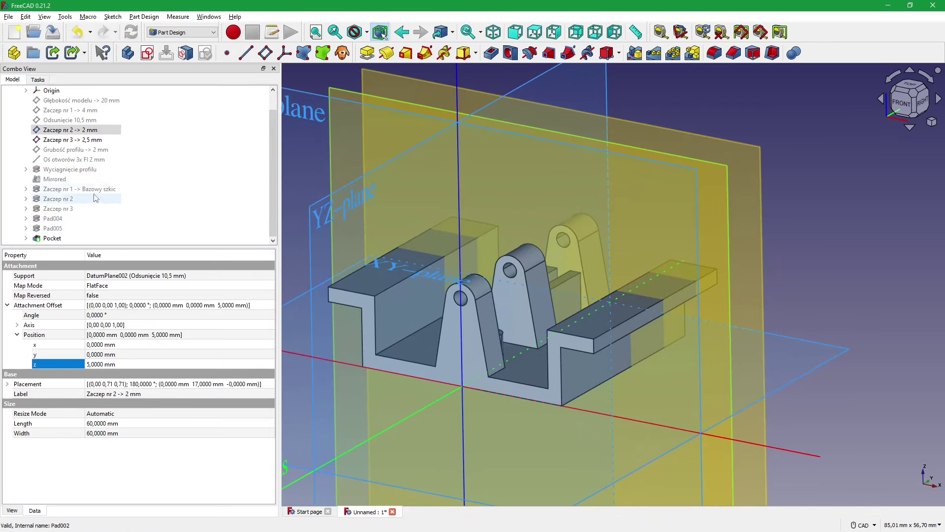
click(79, 150)
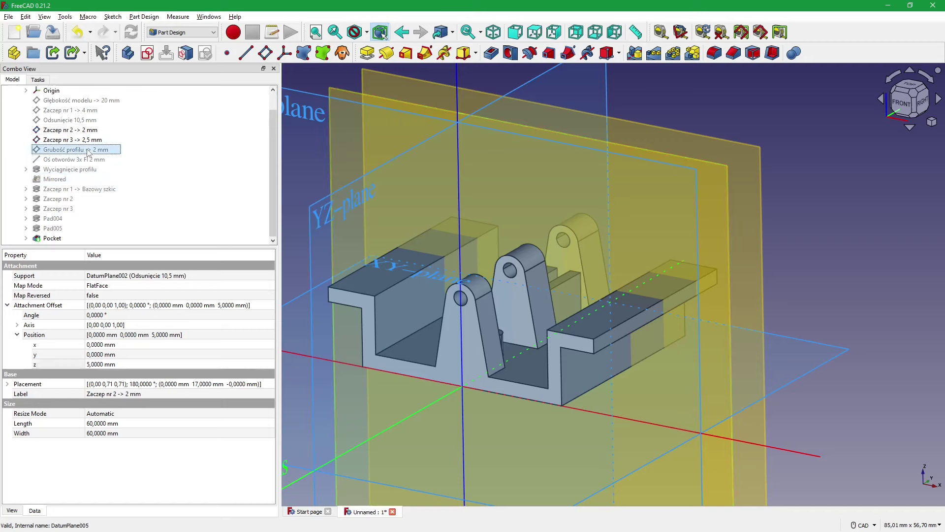
click(136, 364)
text(2,5)
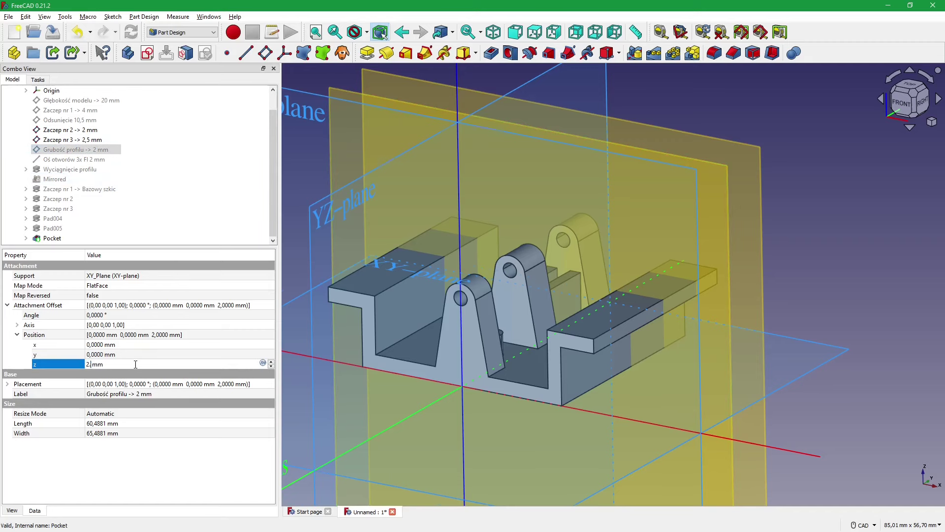
key(Return)
mouse_move(344, 329)
middle_down()
mouse_move(394, 297)
mouse_move(492, 297)
mouse_move(504, 224)
mouse_move(516, 256)
mouse_move(495, 284)
mouse_move(614, 308)
middle_up()
key(0)
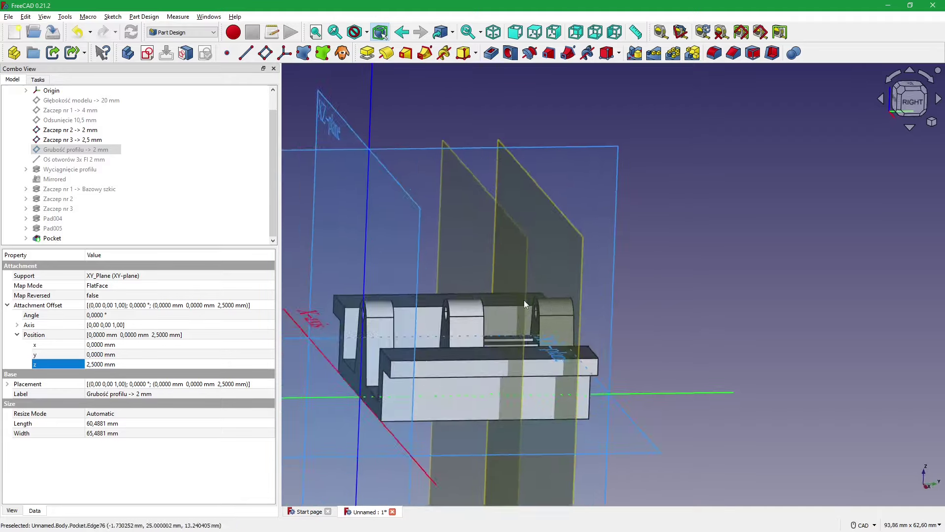
scroll(79, 156, up, 1)
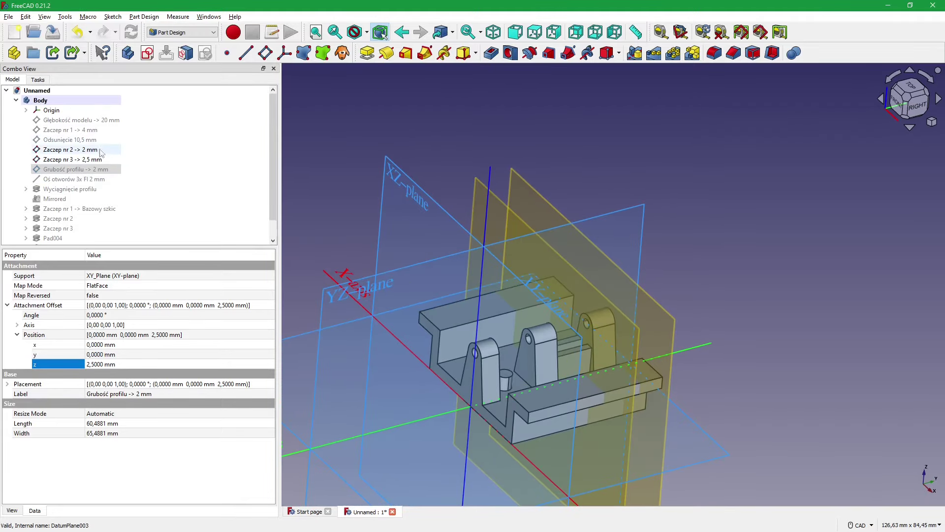
click(91, 156)
scroll(204, 207, down, 1)
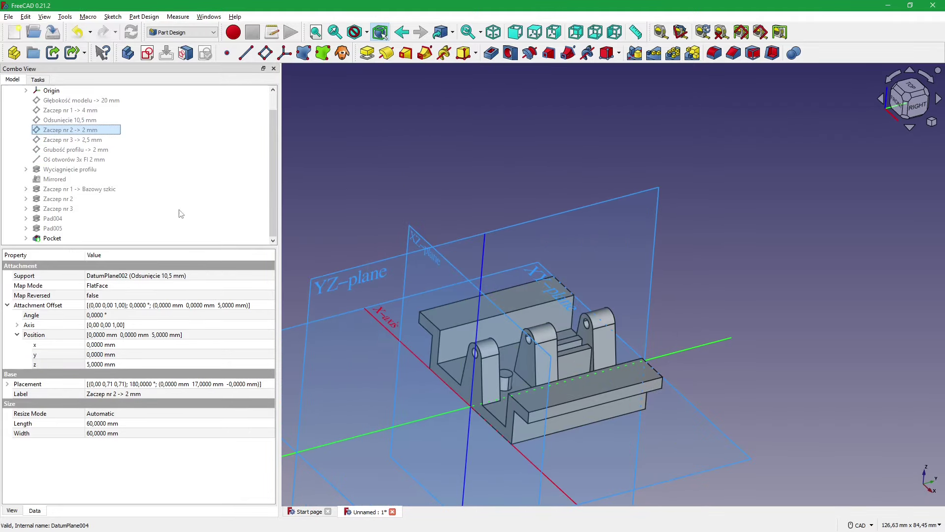
click(693, 226)
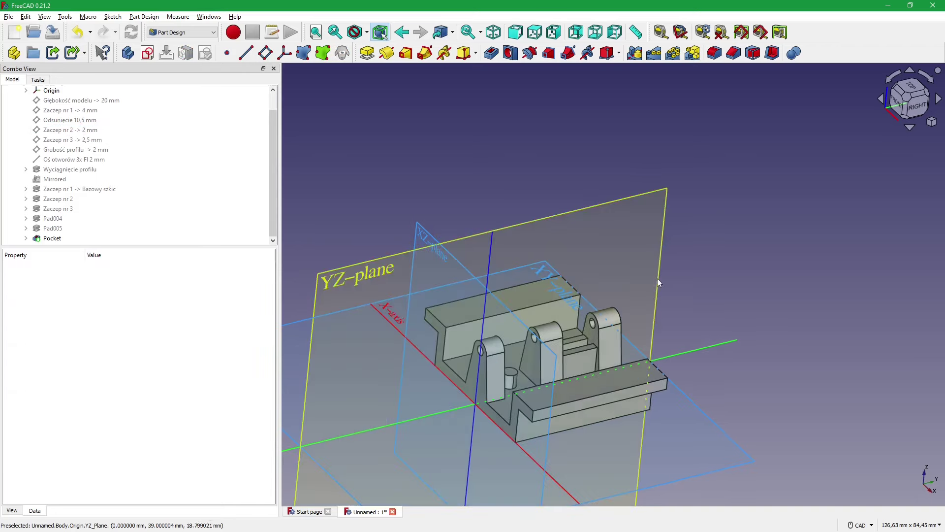
mouse_move(666, 232)
middle_down()
mouse_move(494, 332)
mouse_move(583, 370)
middle_up()
scroll(591, 375, up, 2)
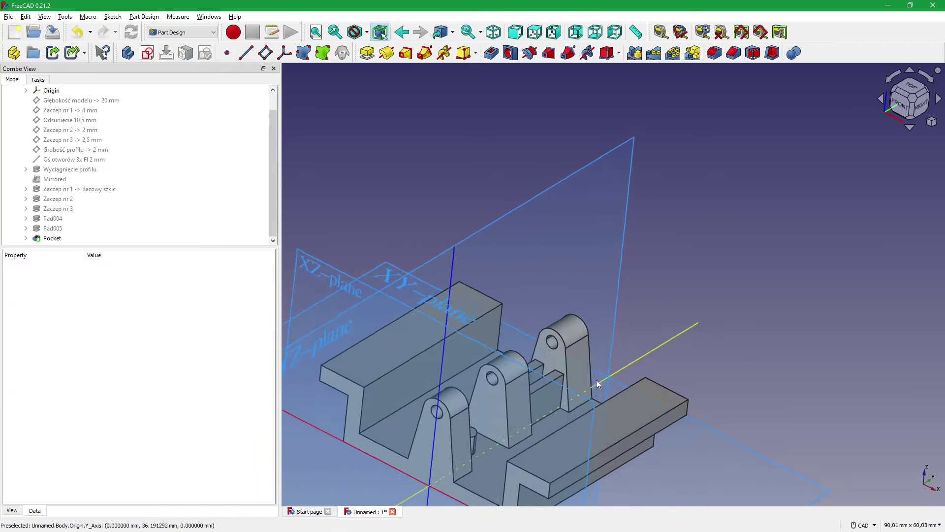
scroll(550, 361, up, 2)
scroll(549, 362, up, 2)
scroll(492, 374, down, 2)
scroll(524, 393, down, 2)
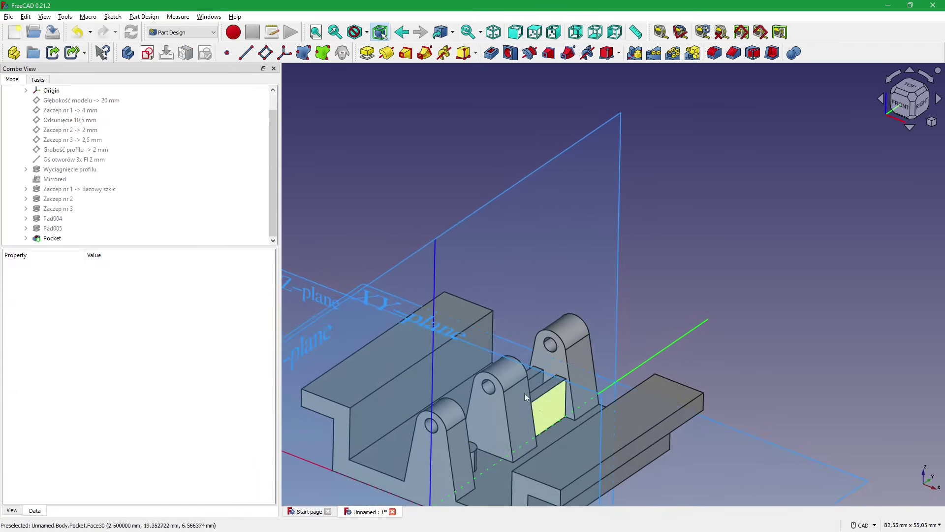
scroll(525, 393, down, 2)
mouse_move(454, 444)
middle_down()
mouse_move(498, 352)
mouse_move(489, 386)
mouse_move(487, 376)
middle_up()
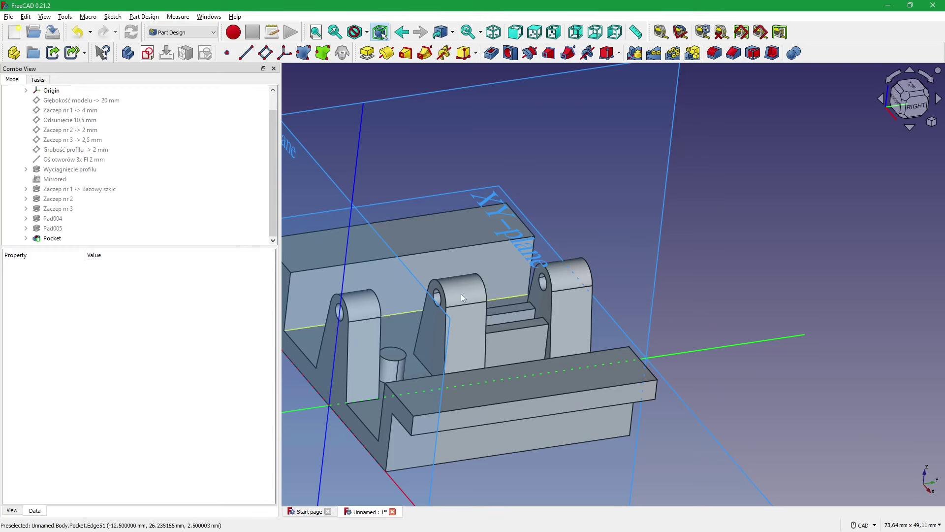
scroll(116, 207, up, 1)
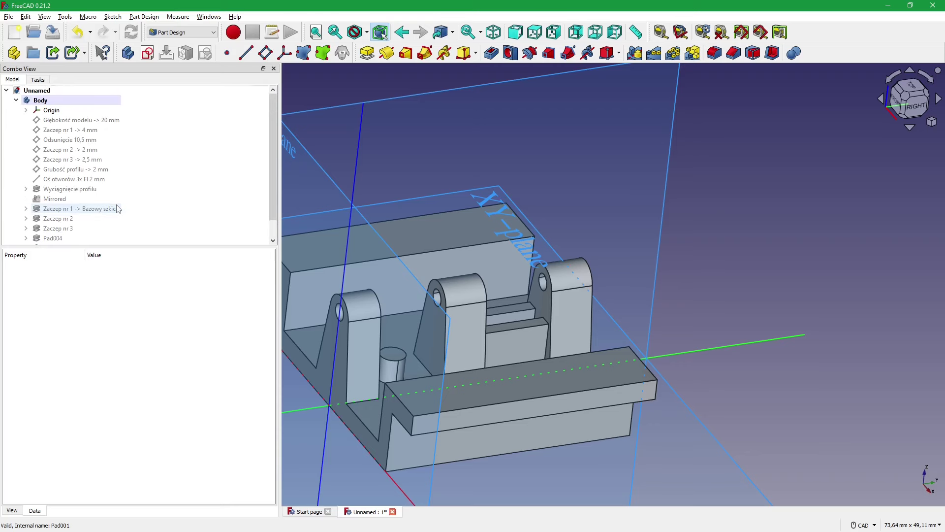
scroll(209, 239, down, 1)
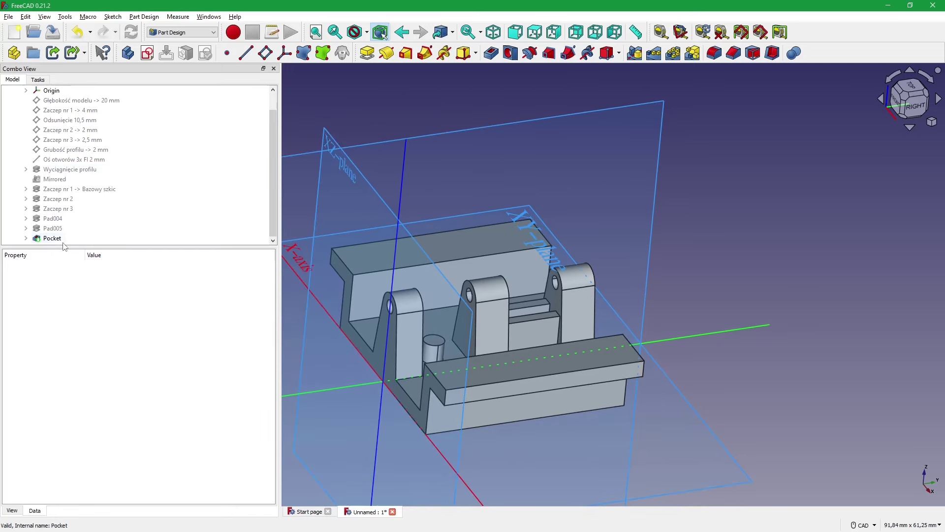
- Rename Pad004 to 'Kołek Fi 3 mm'
click(59, 220)
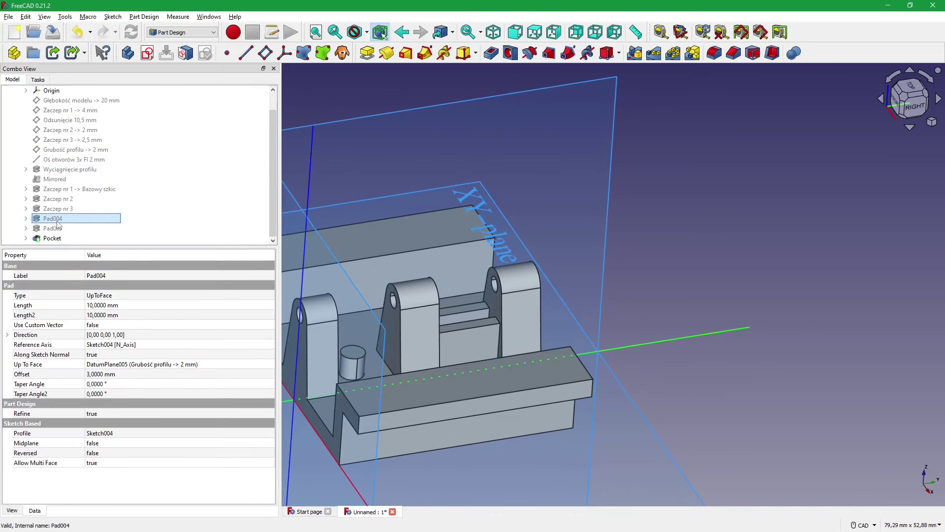
click(58, 222)
text(Koł)
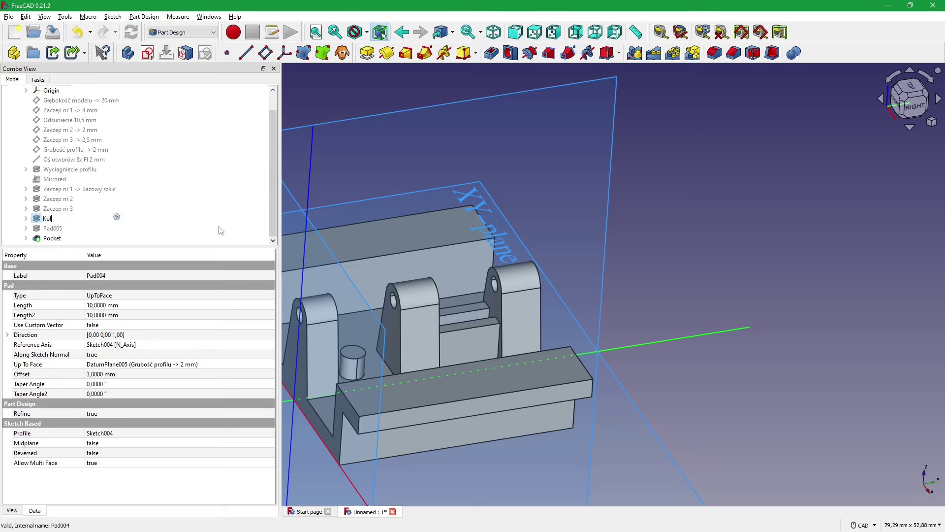
text(ek Fi)
text( 3 mm)
key(Return)
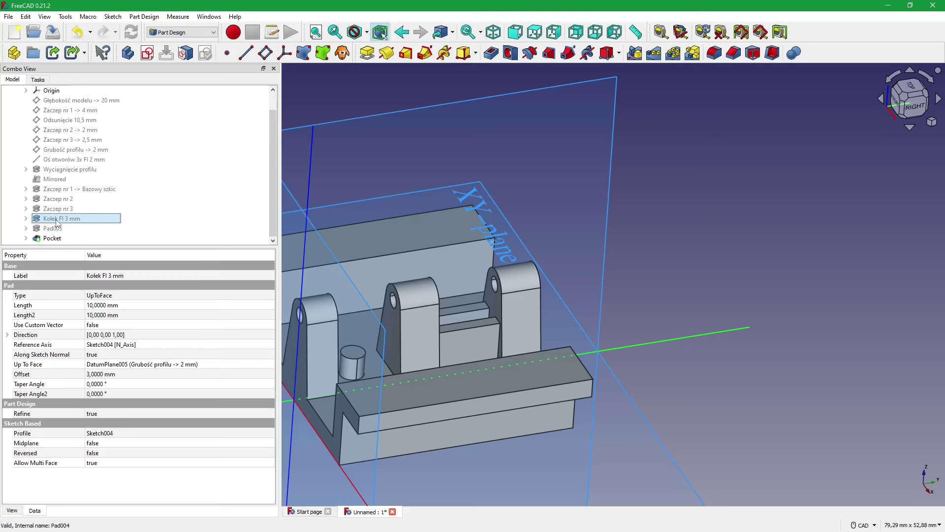
- Rename Pad005 to 'Ścianki' and the Pocket to 'Otwór prostokątny'
click(147, 230)
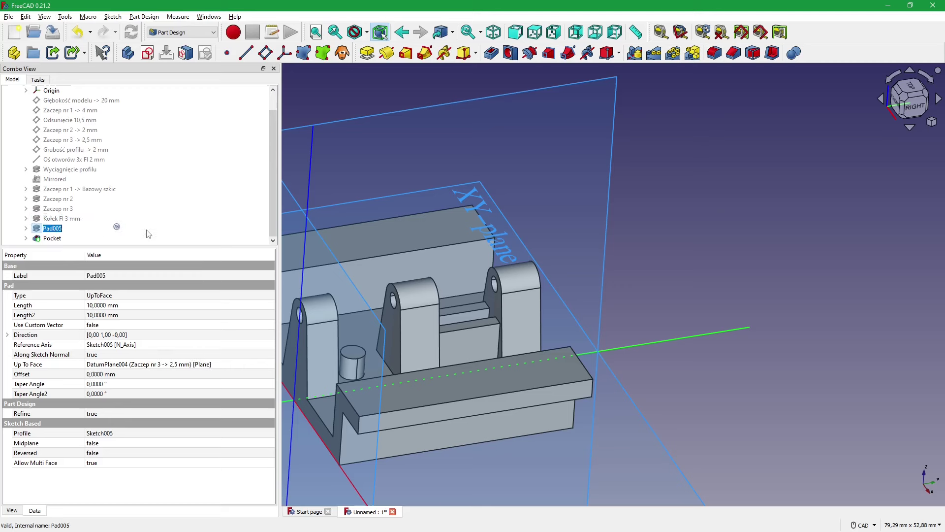
key(BackSpace)
text(Ście)
text(anki)
key(Return)
click(91, 239)
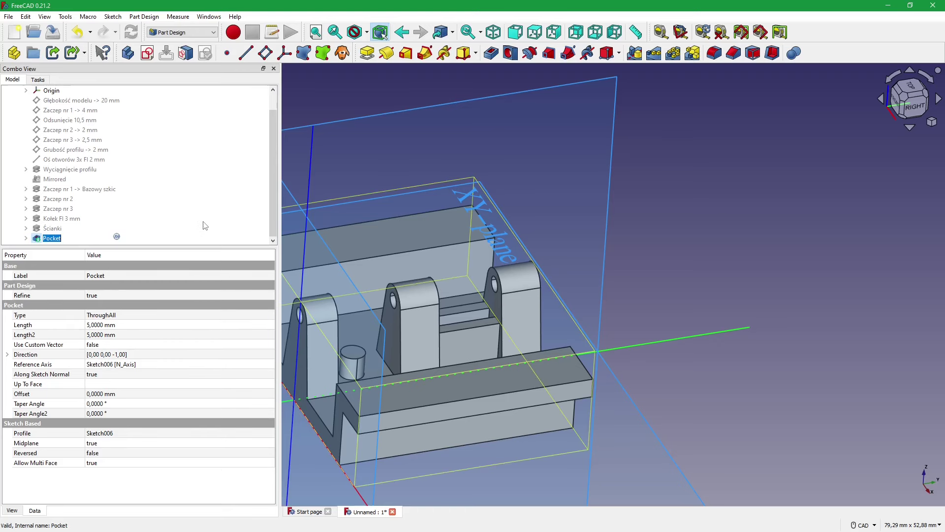
text(Otwór prostoka)
text(tny)
key(Return)
click(636, 207)
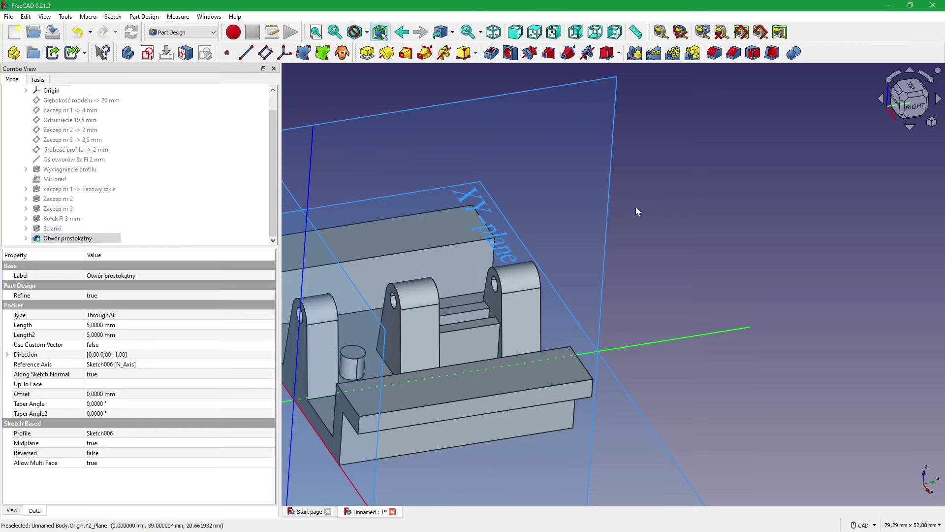
mouse_move(419, 259)
middle_down()
mouse_move(553, 324)
mouse_move(737, 309)
mouse_move(731, 313)
middle_up()
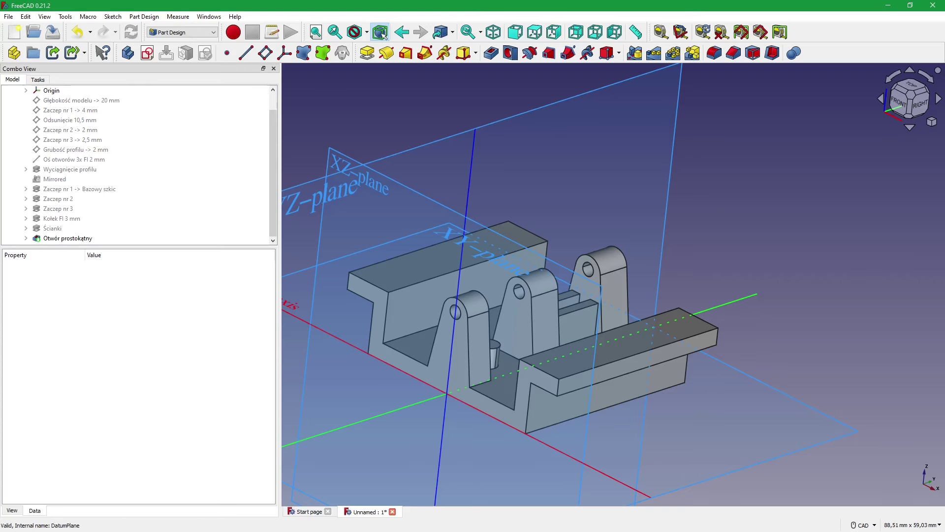
scroll(124, 197, up, 1)
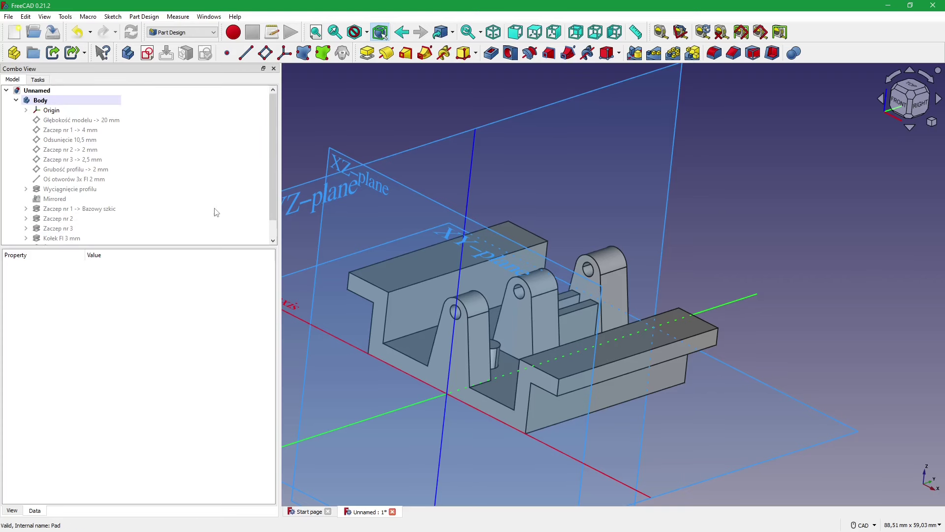